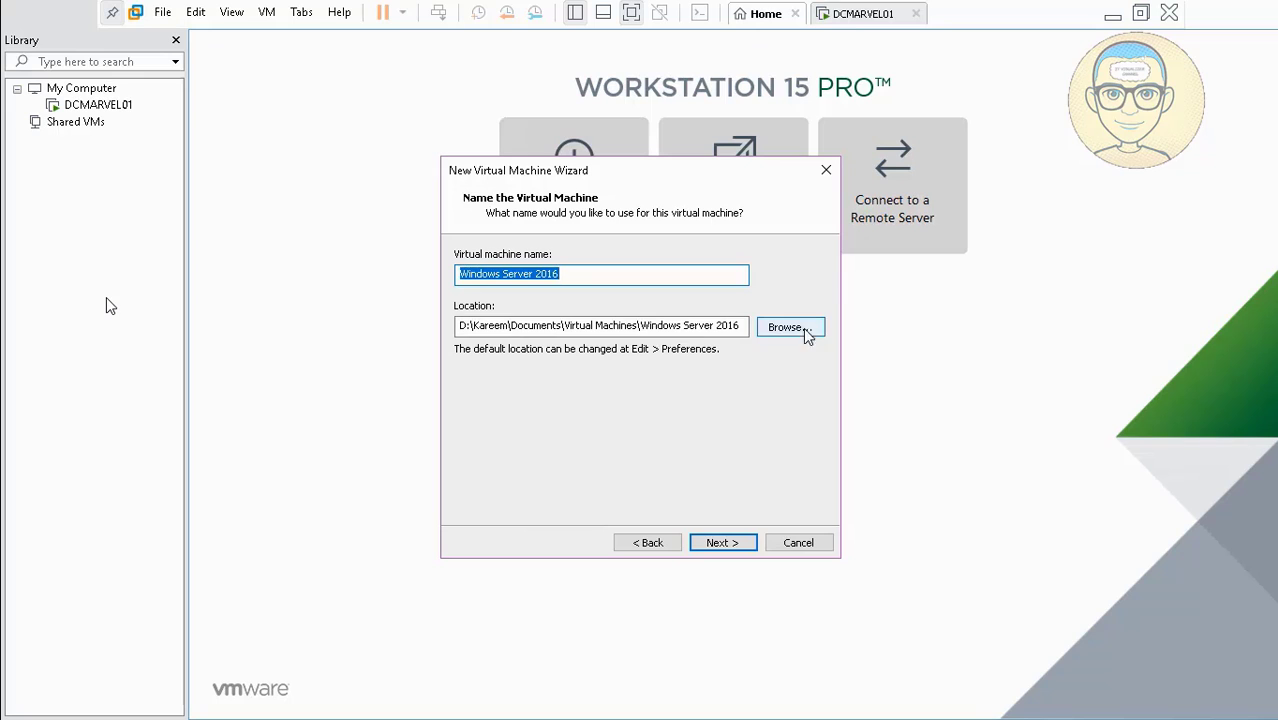
Store the VM in a new DCMARVEL02 folder under Virtual Machines and name it DCMARVEL02.
left_click(802, 334)
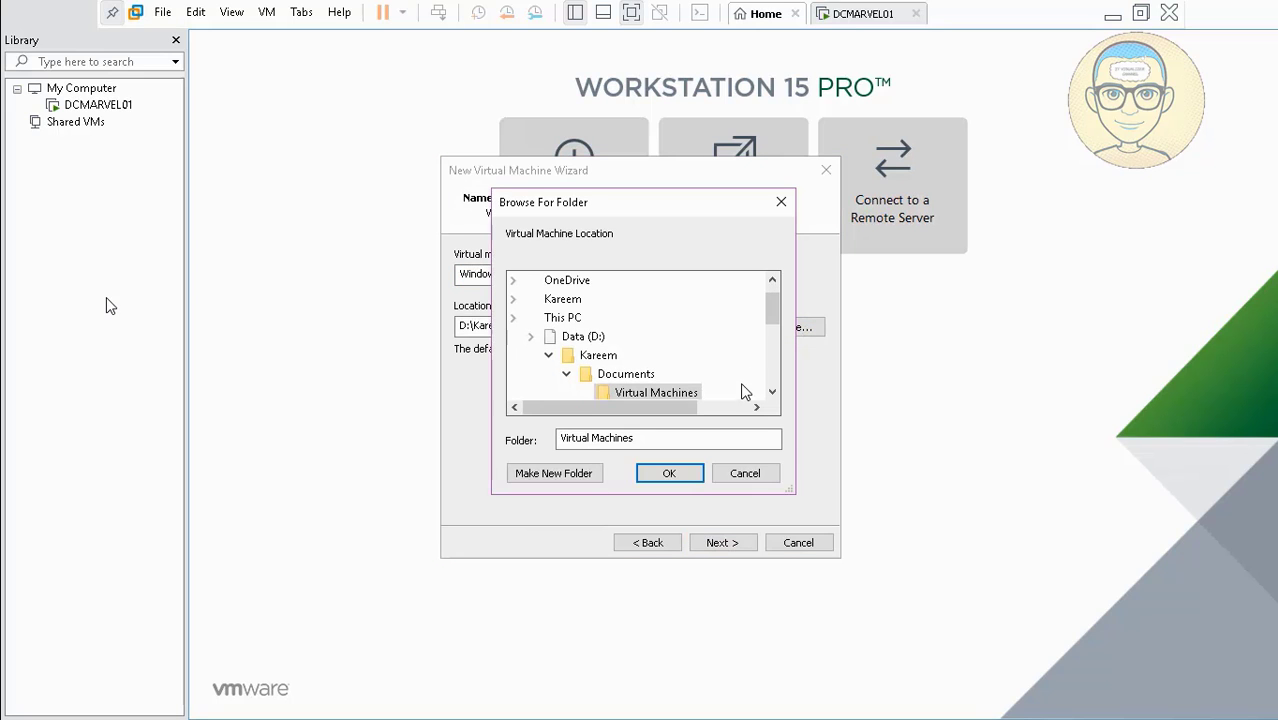
scroll(688, 388, "down", 2)
scroll(760, 378, "up", 5)
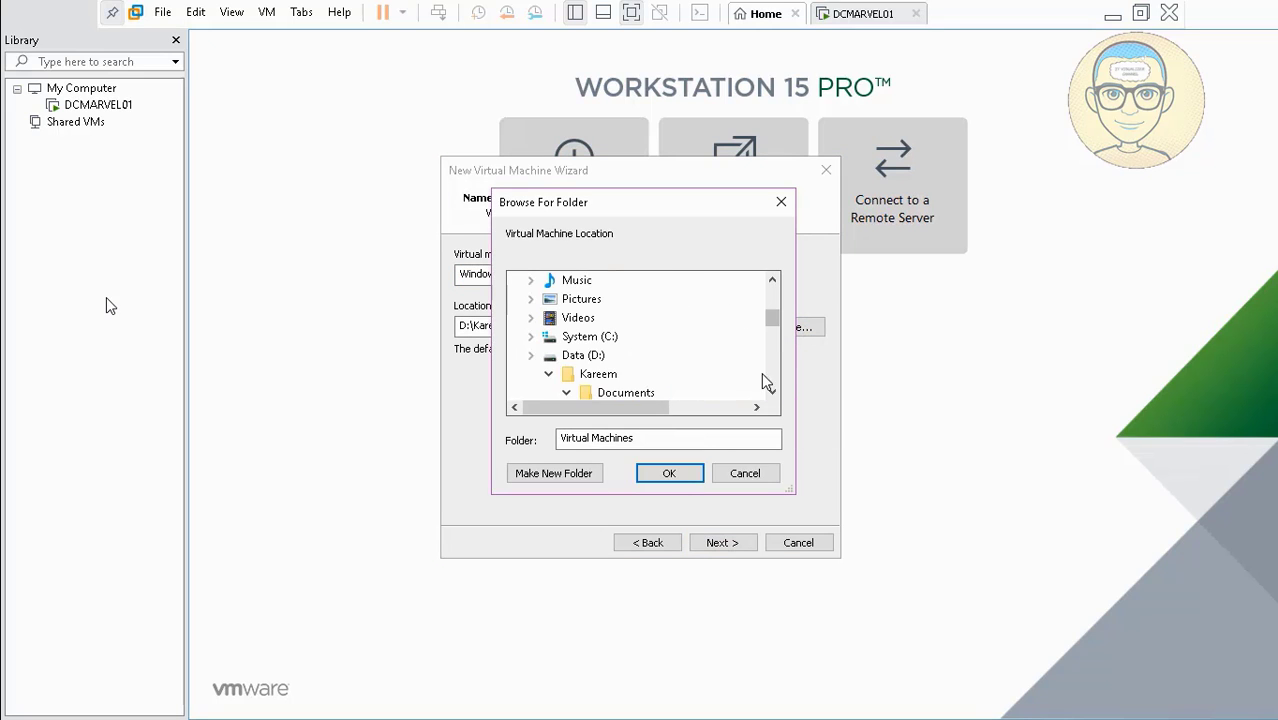
scroll(772, 392, "down", 4)
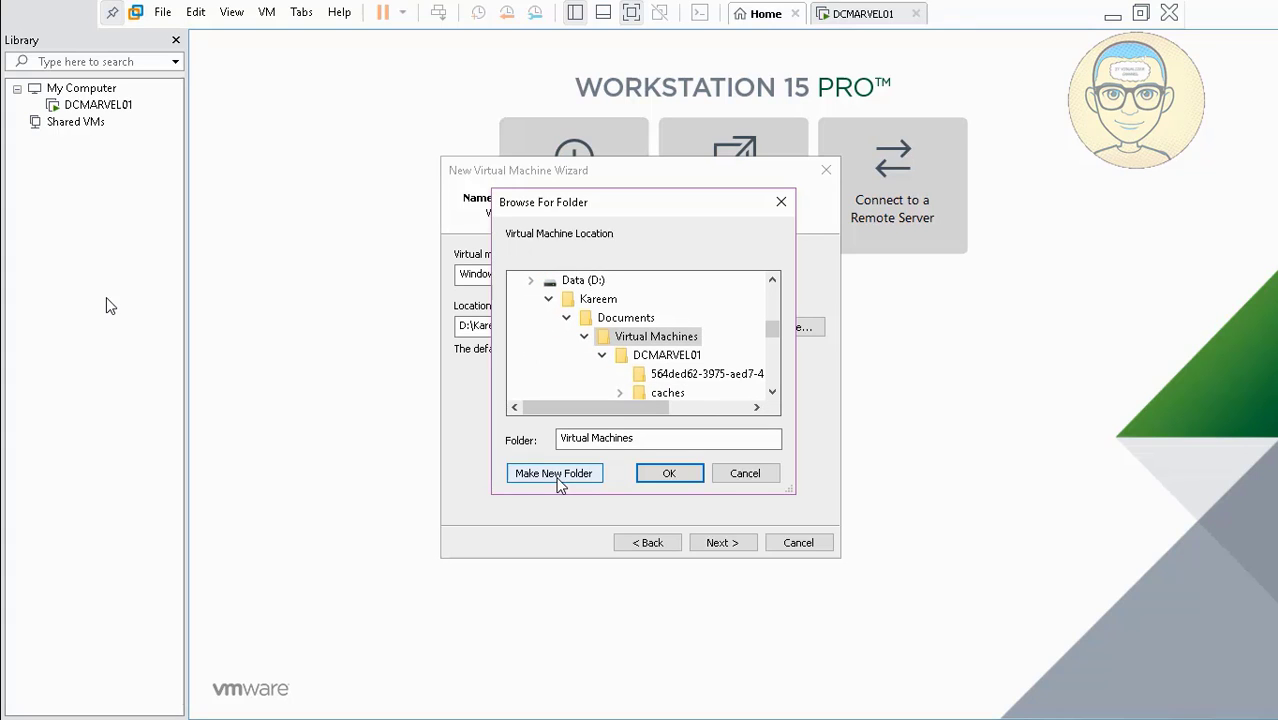
left_click(570, 478)
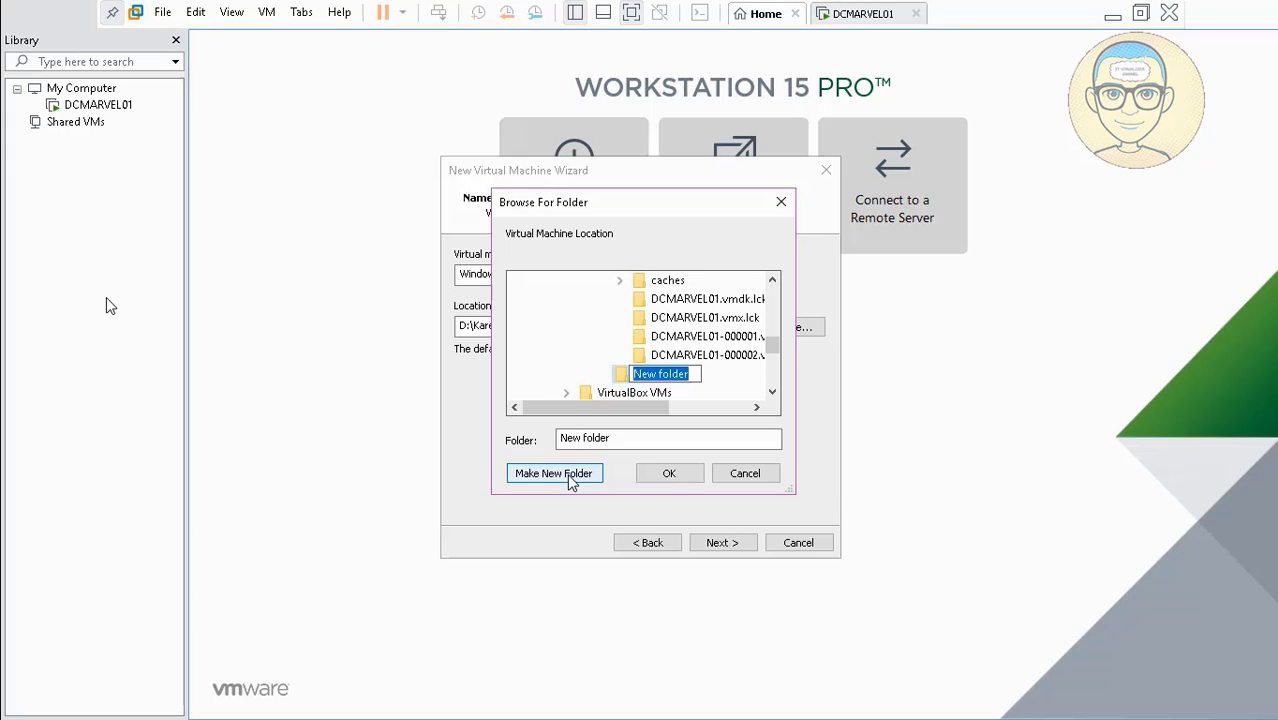
key("BackSpace")
type("DCMARVEL02")
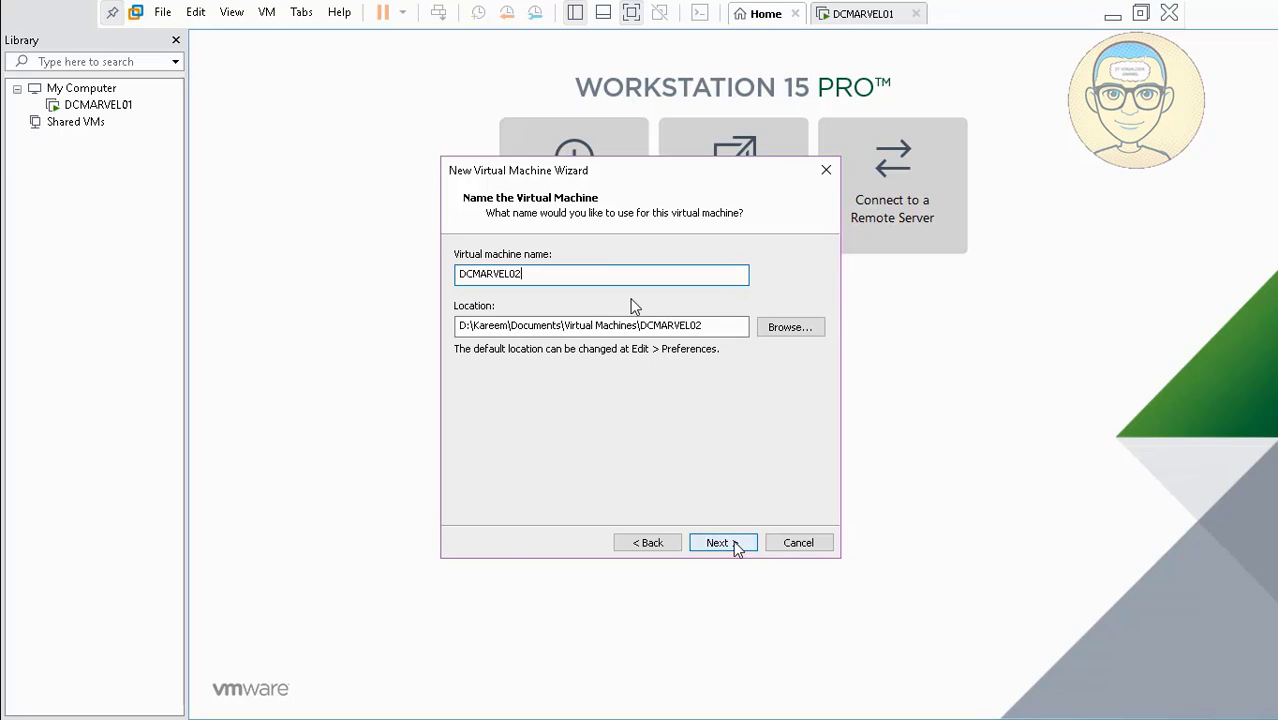
left_click(736, 545)
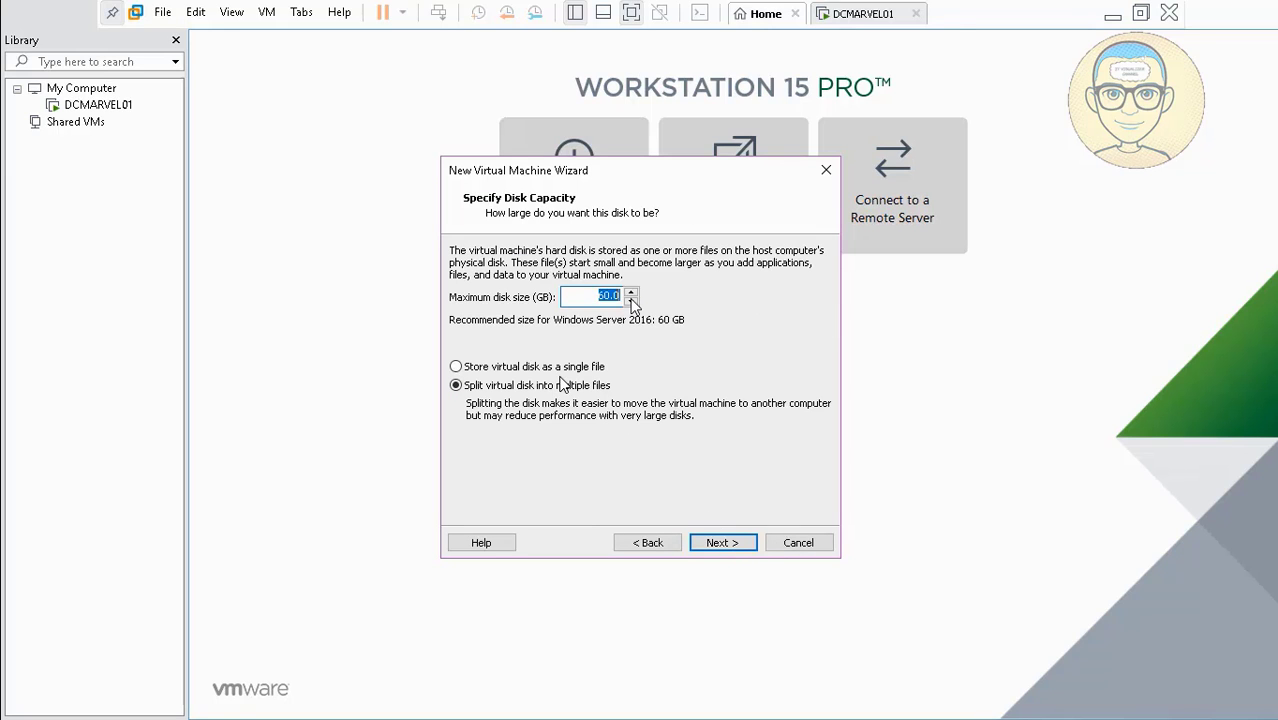
Raise the maximum disk size from 60.0 to 70.0 GB, keeping it split into multiple files.
left_click(604, 296)
mouse_move(88, 697)
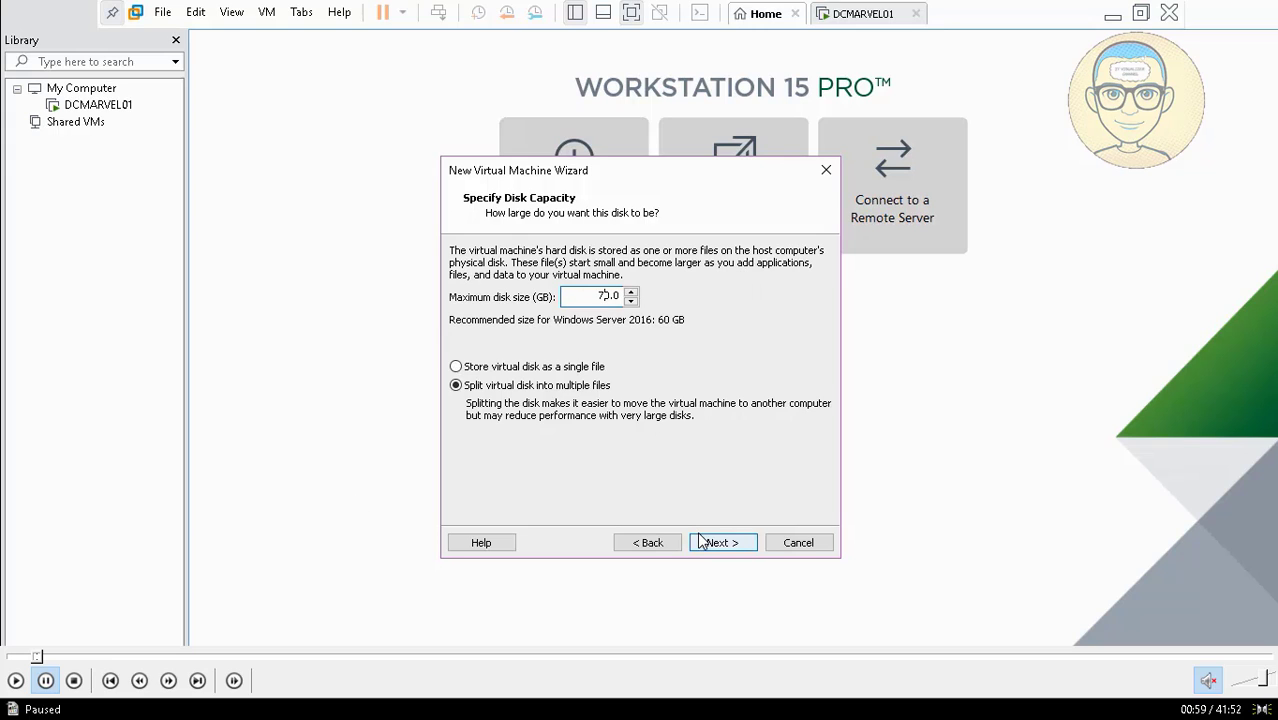
Open Customize Hardware from Ready to Create and view the Processors settings.
left_click(15, 680)
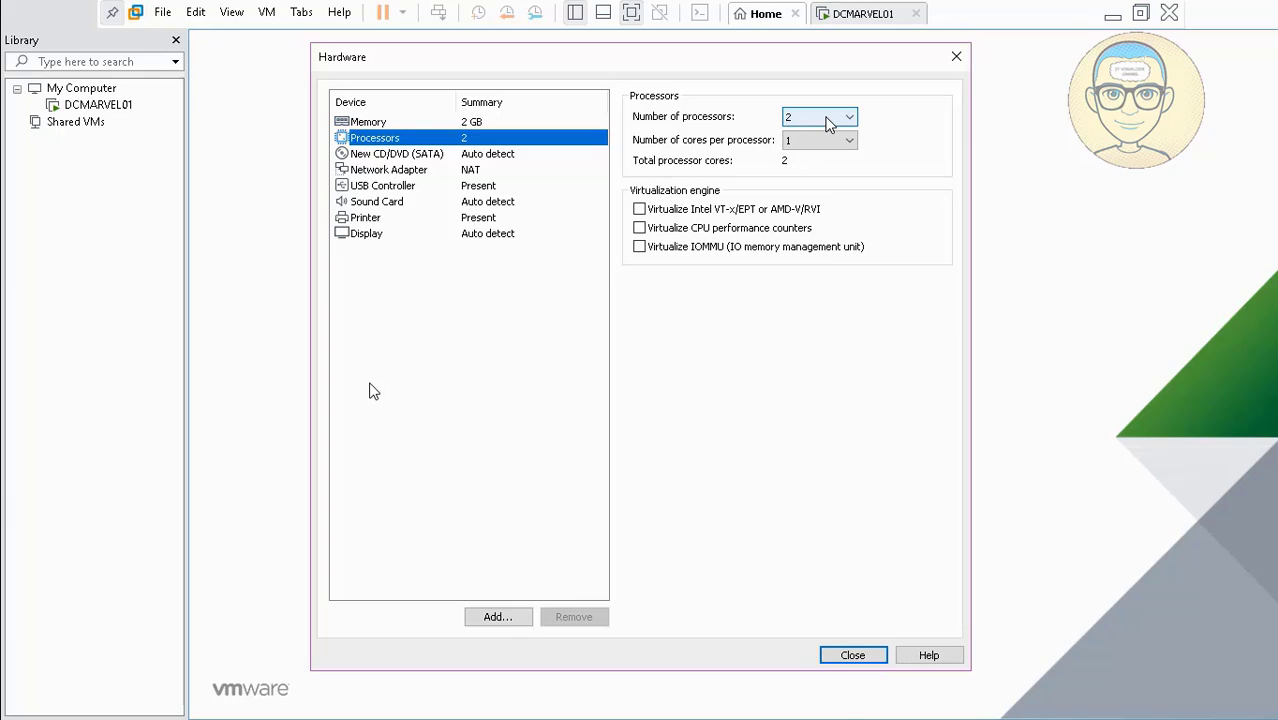
double_click(370, 384)
left_click(580, 712)
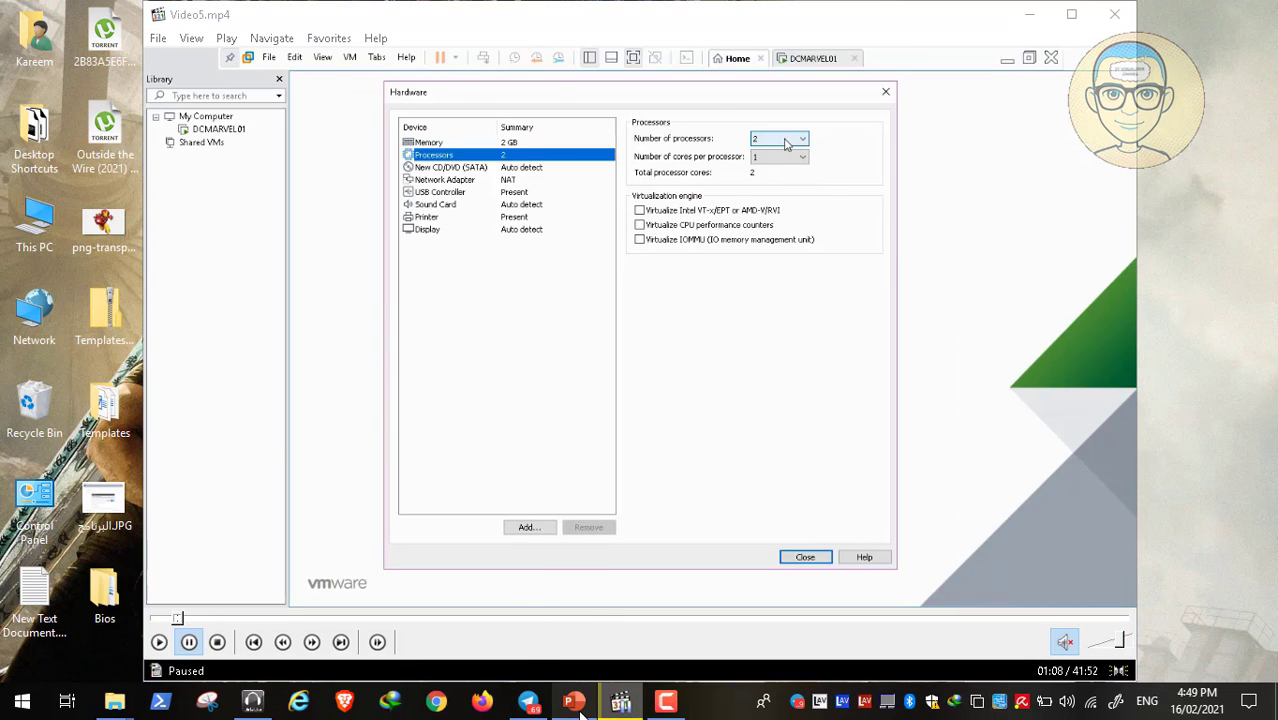
left_click(78, 190)
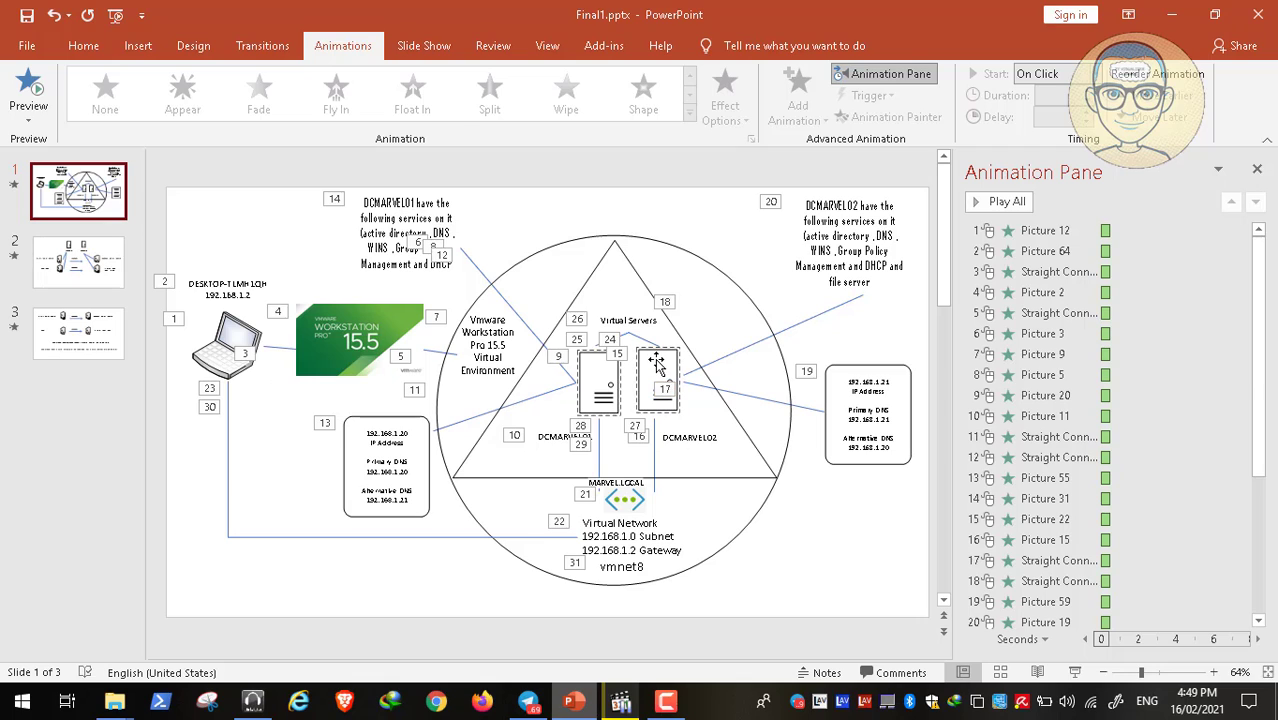
left_click_drag(648, 354, 650, 353)
left_click(628, 570)
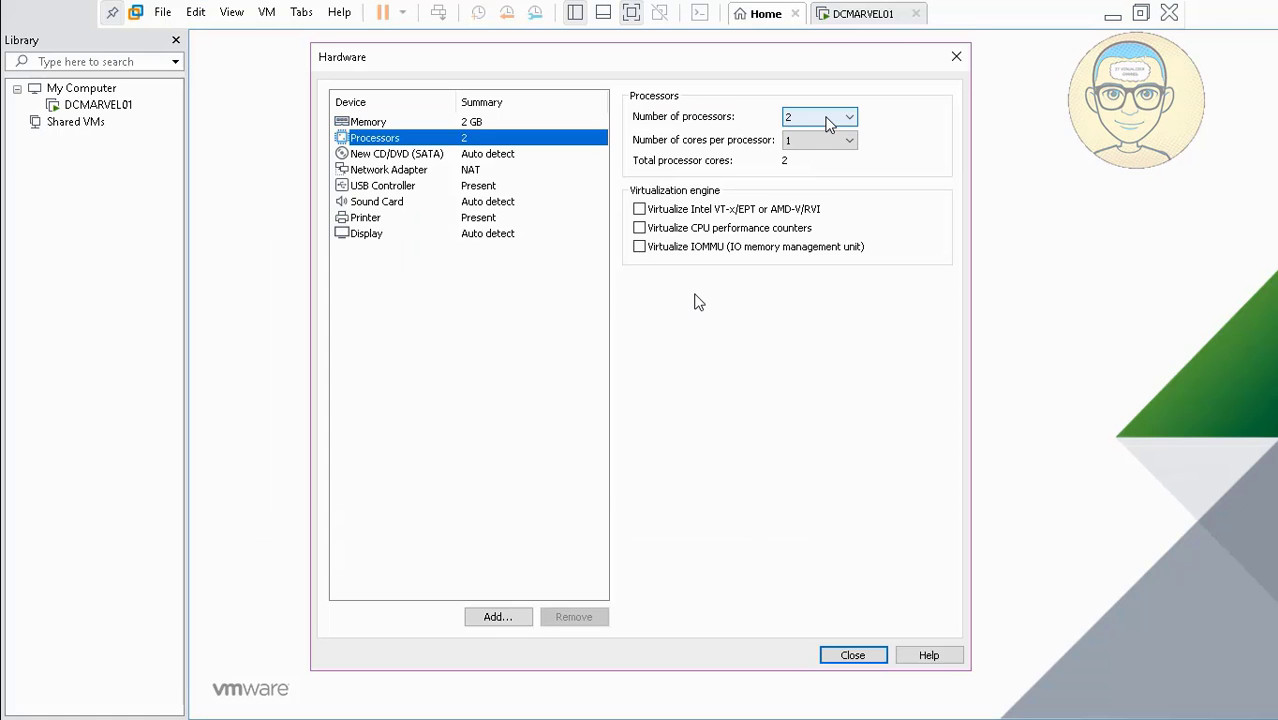
Put both network adapters on Custom VMnet8, close the hardware dialog and finish creating DCMARVEL02.
left_click(16, 683)
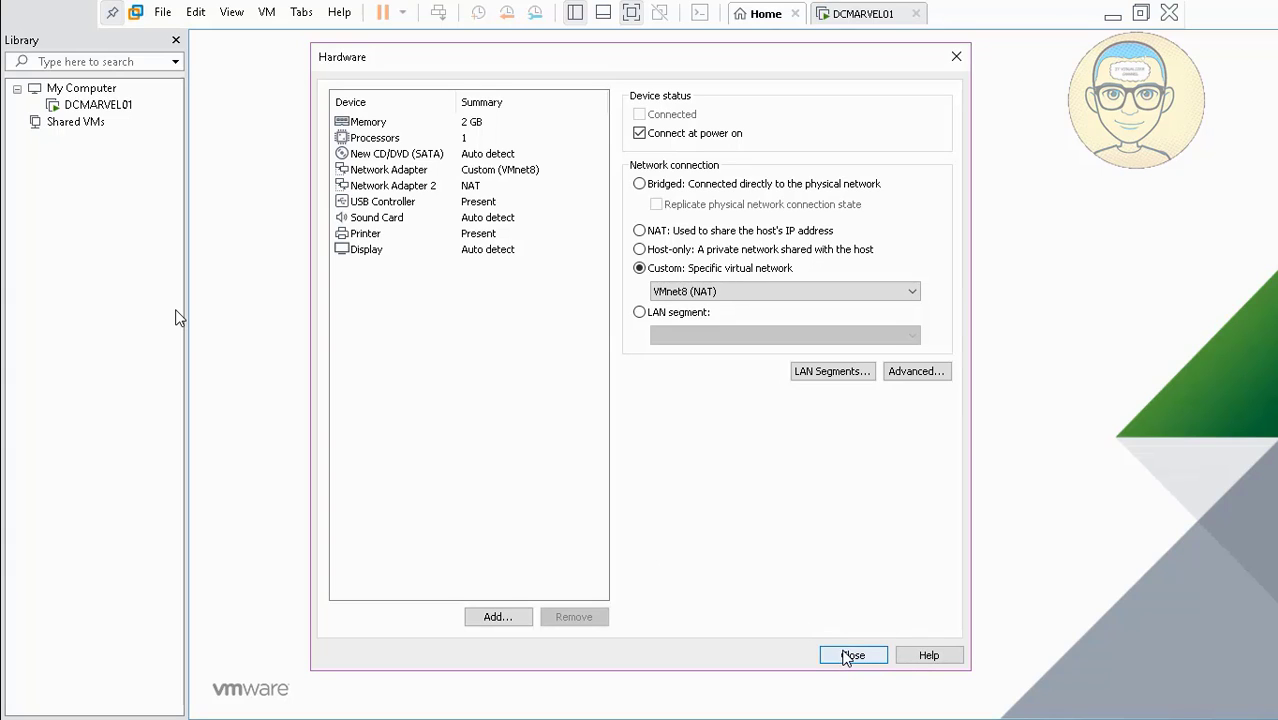
left_click(853, 655)
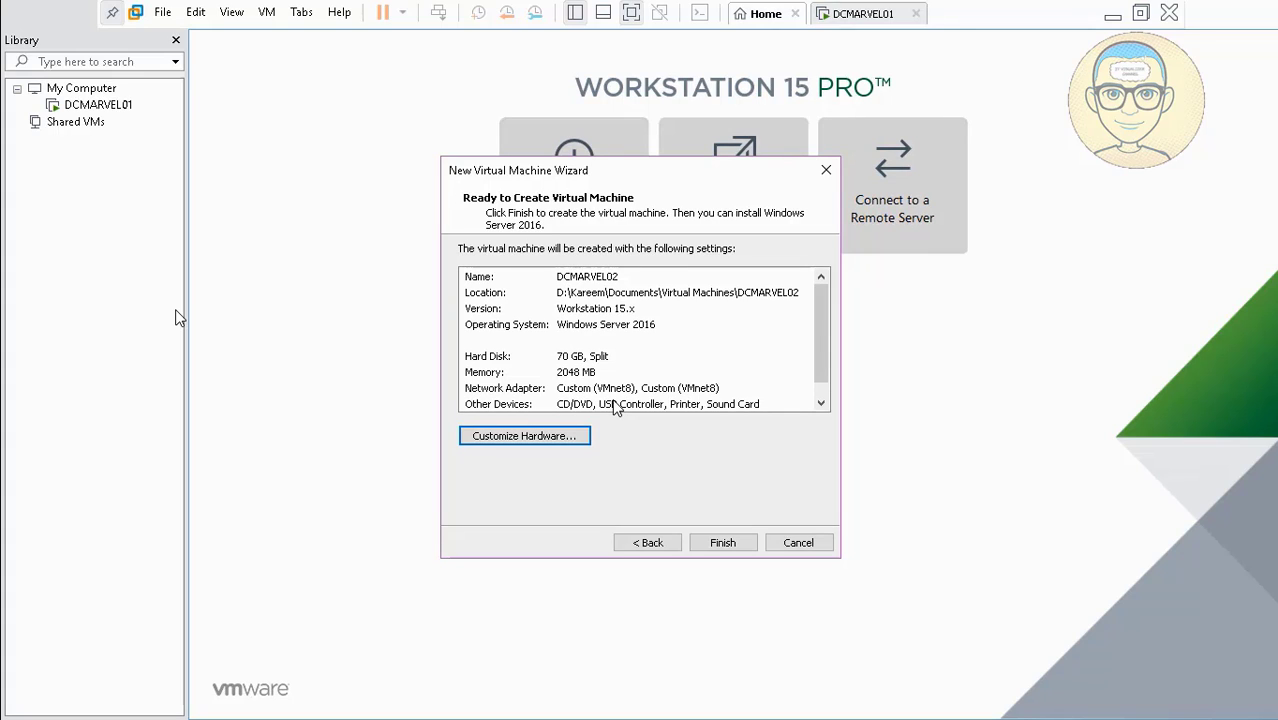
left_click(720, 544)
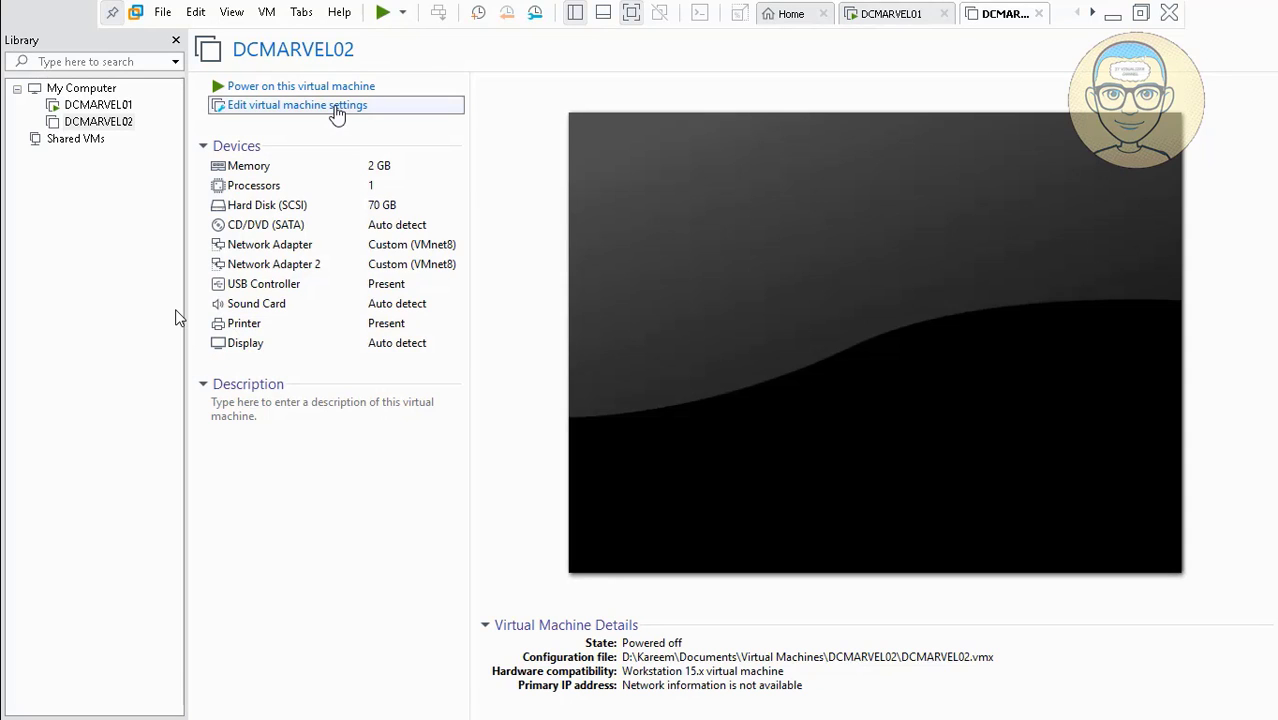
In DCMARVEL02's settings, switch the CD/DVD drive to use an ISO image file.
left_click(337, 106)
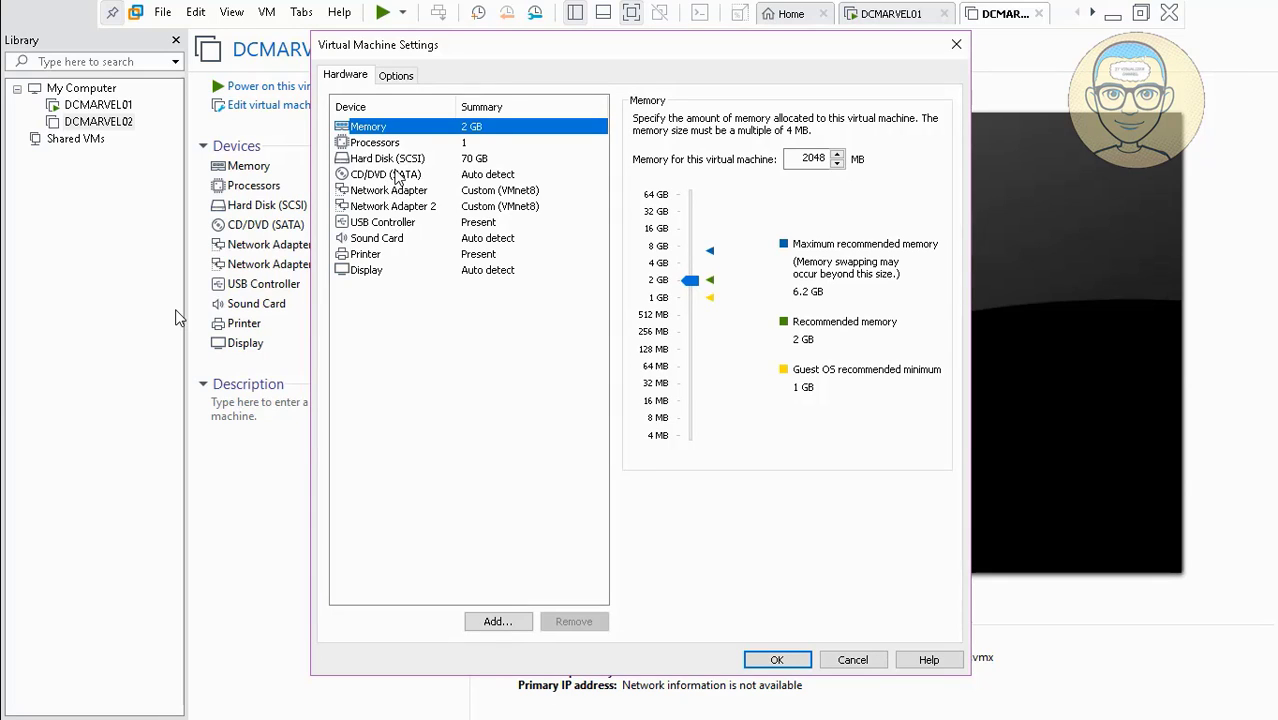
left_click(398, 177)
left_click(639, 235)
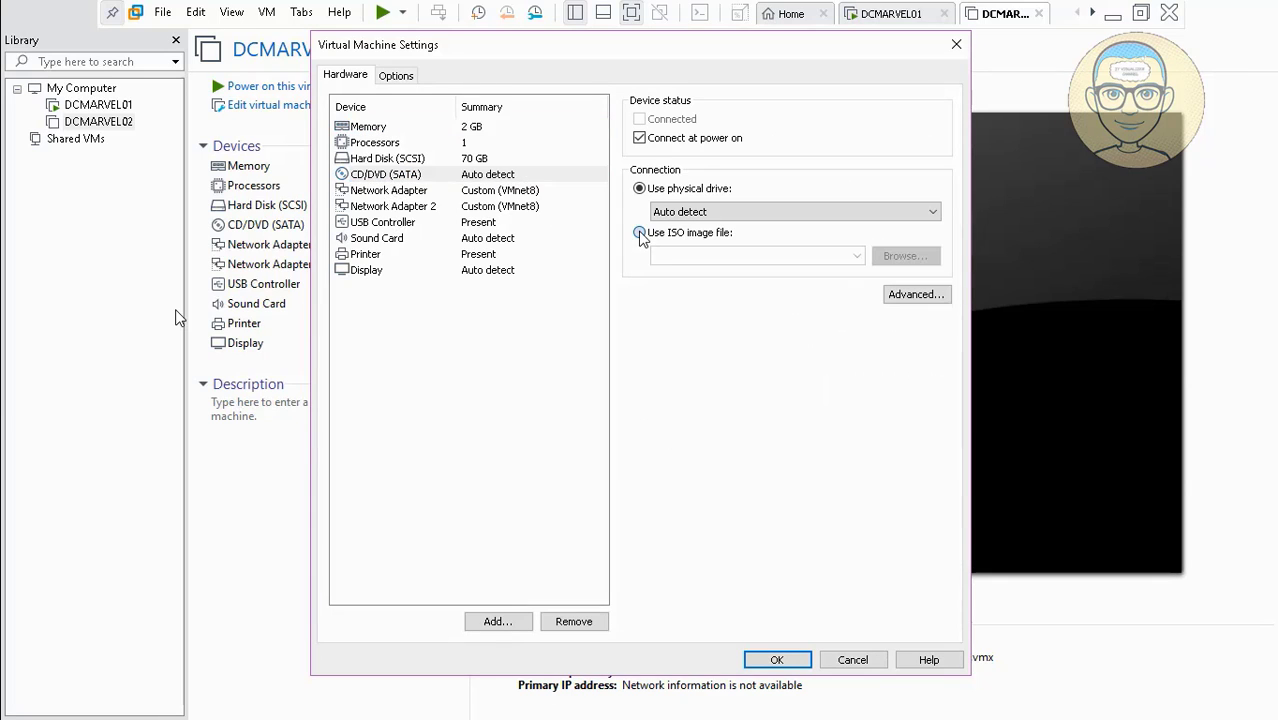
left_click(905, 256)
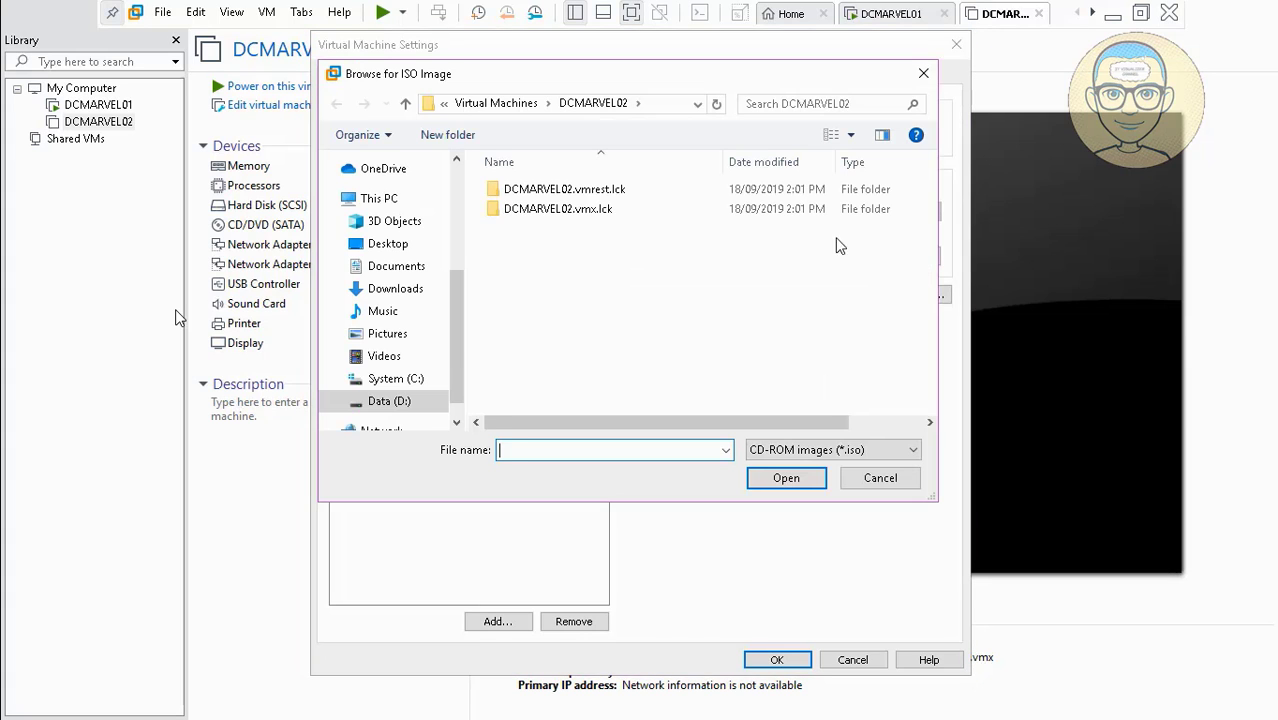
Navigate to the D:\Important CD Images folder in the ISO browser.
left_click(400, 400)
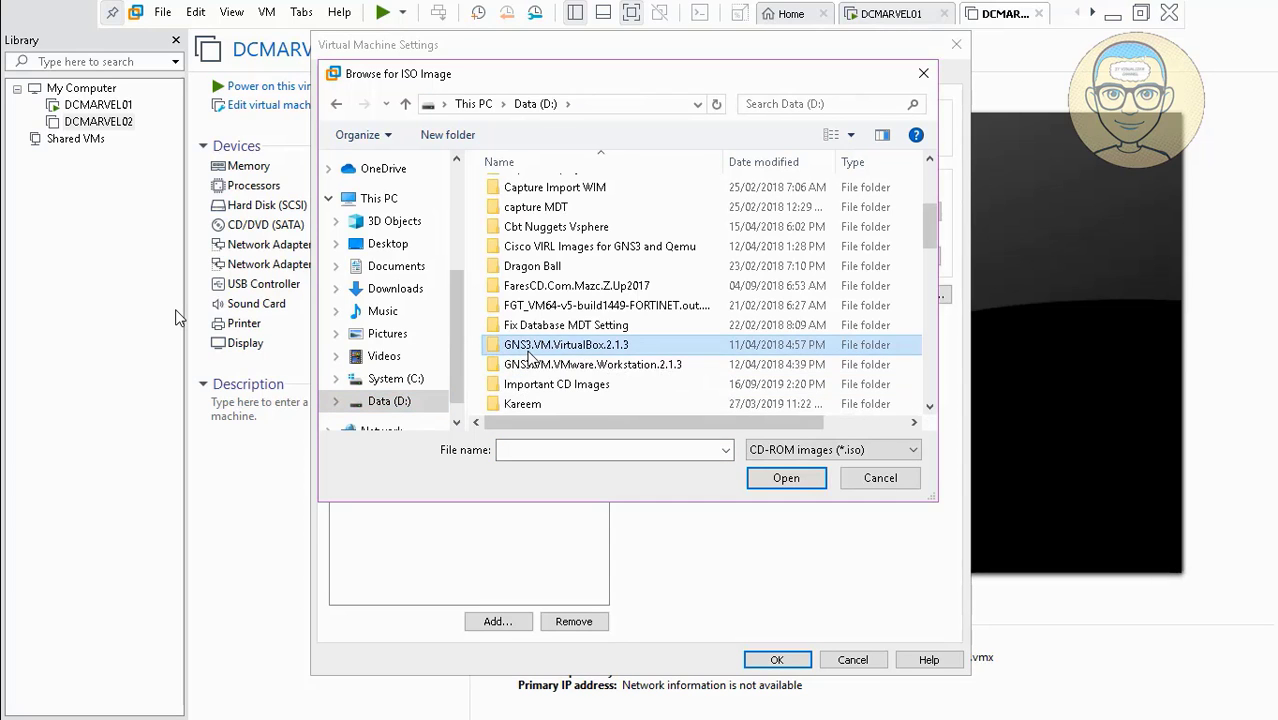
left_click(556, 384)
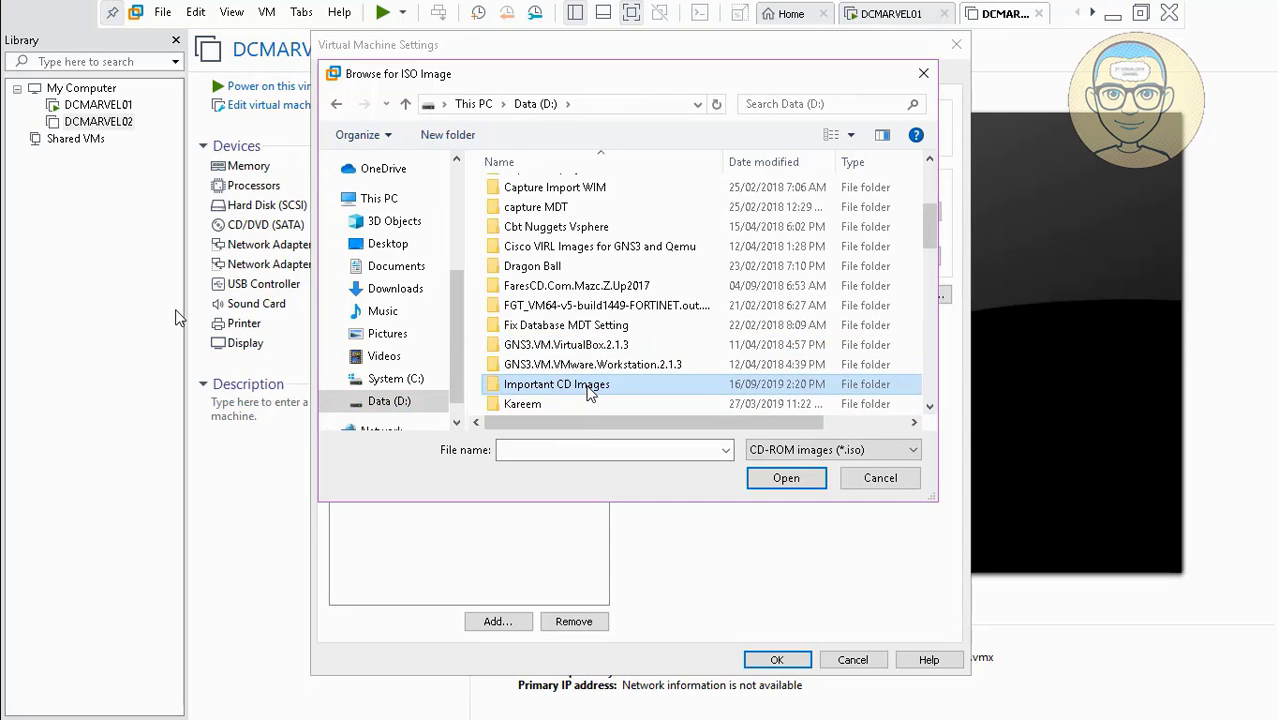
double_click(590, 391)
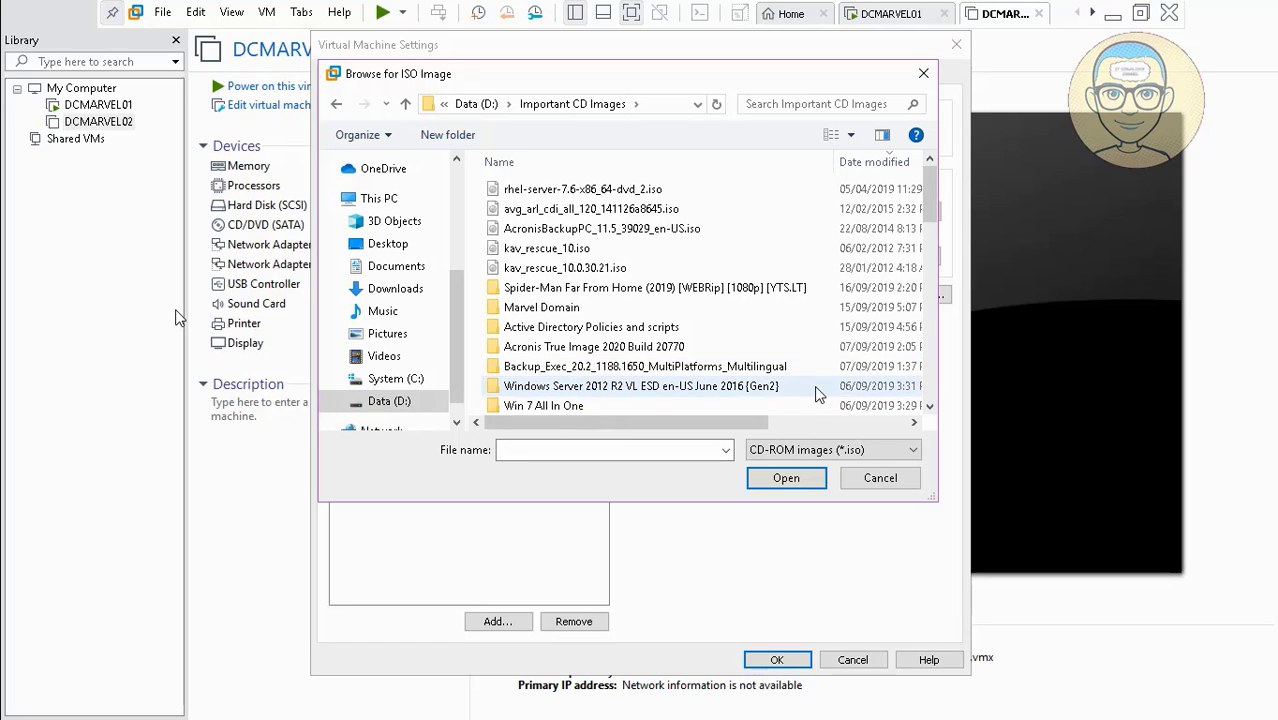
left_click(929, 406)
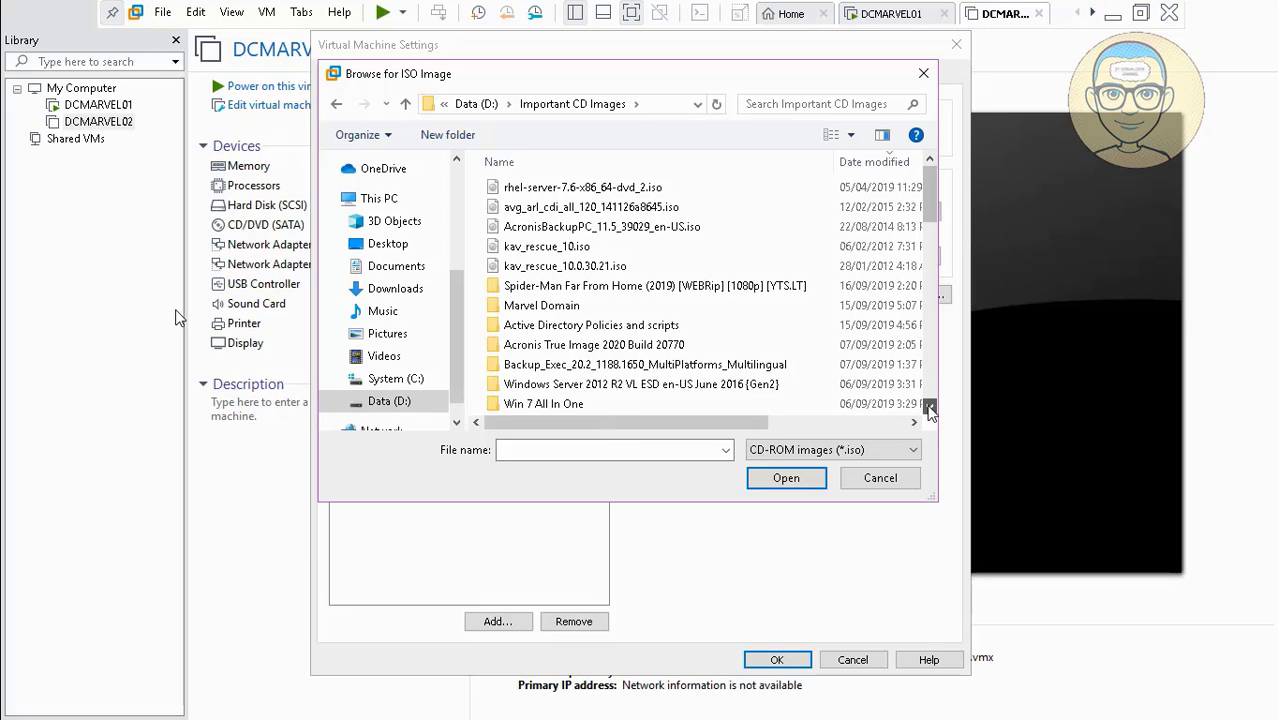
left_click(929, 406)
left_click(929, 405)
left_click(929, 406)
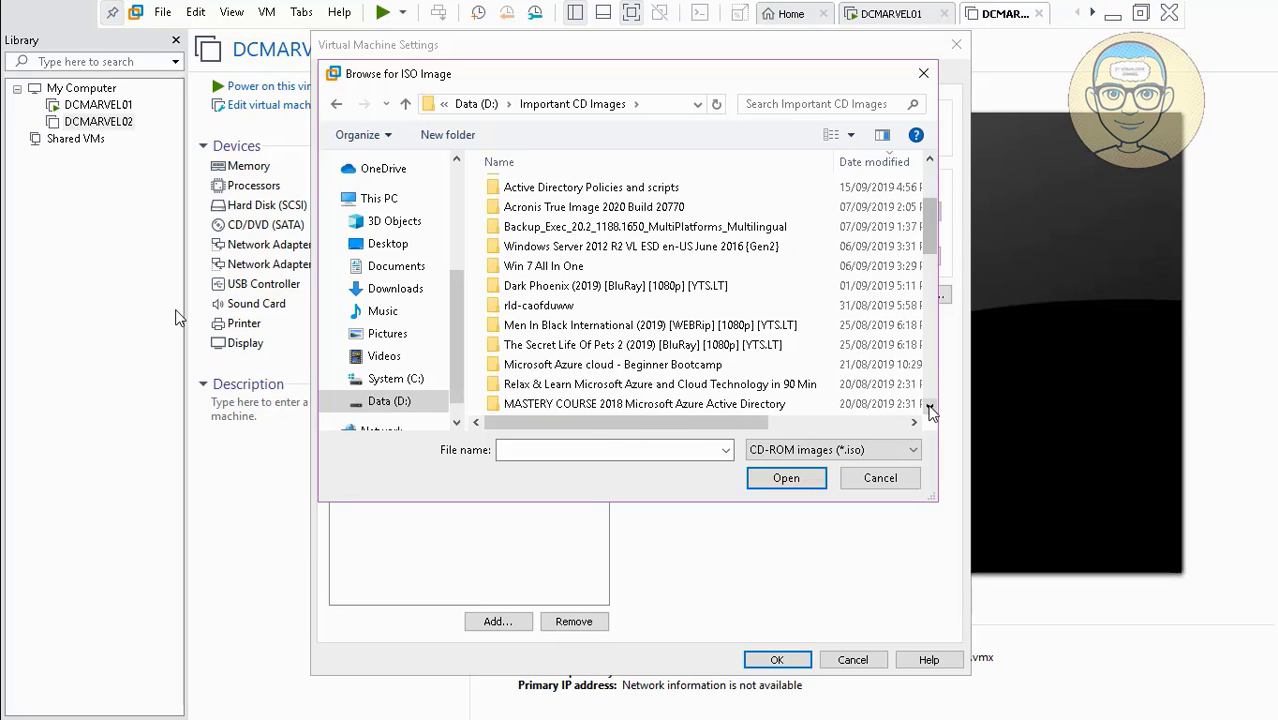
left_click(929, 406)
left_click(929, 406)
left_click(929, 406)
left_click(929, 406)
left_click(929, 406)
left_click(929, 406)
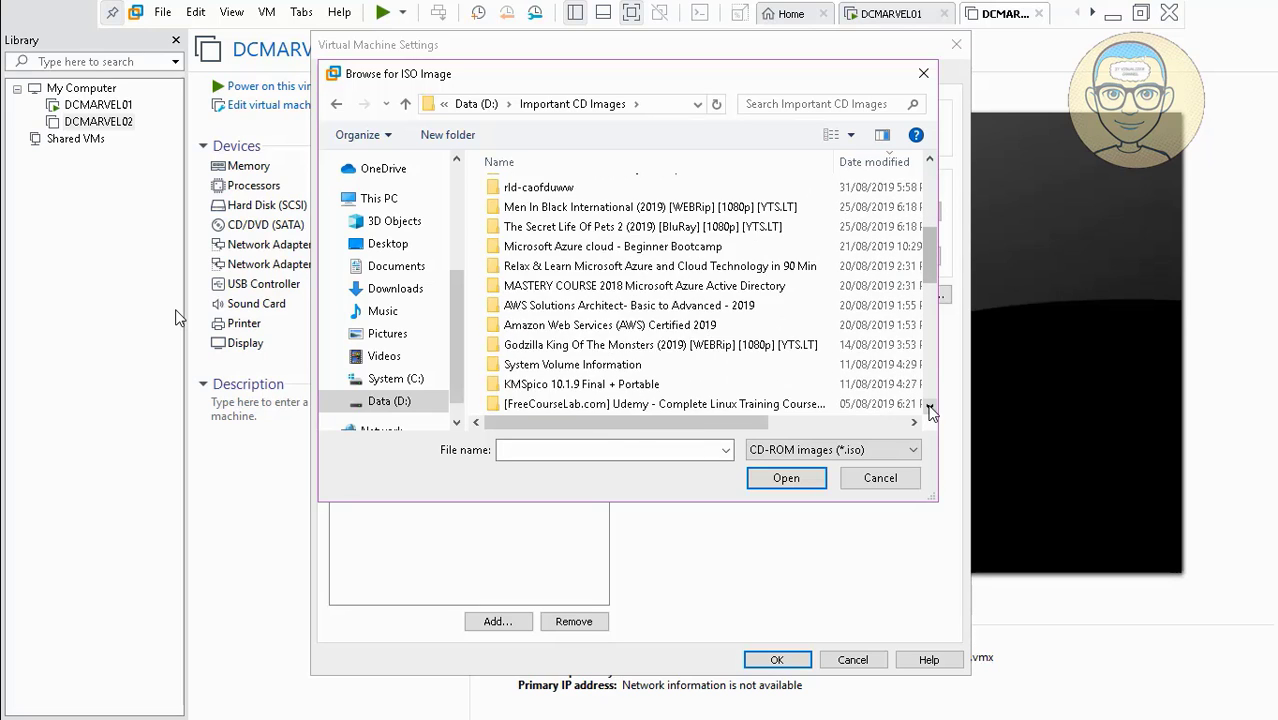
left_click(928, 408)
left_click(928, 408)
left_click(929, 408)
left_click(929, 408)
left_click(928, 408)
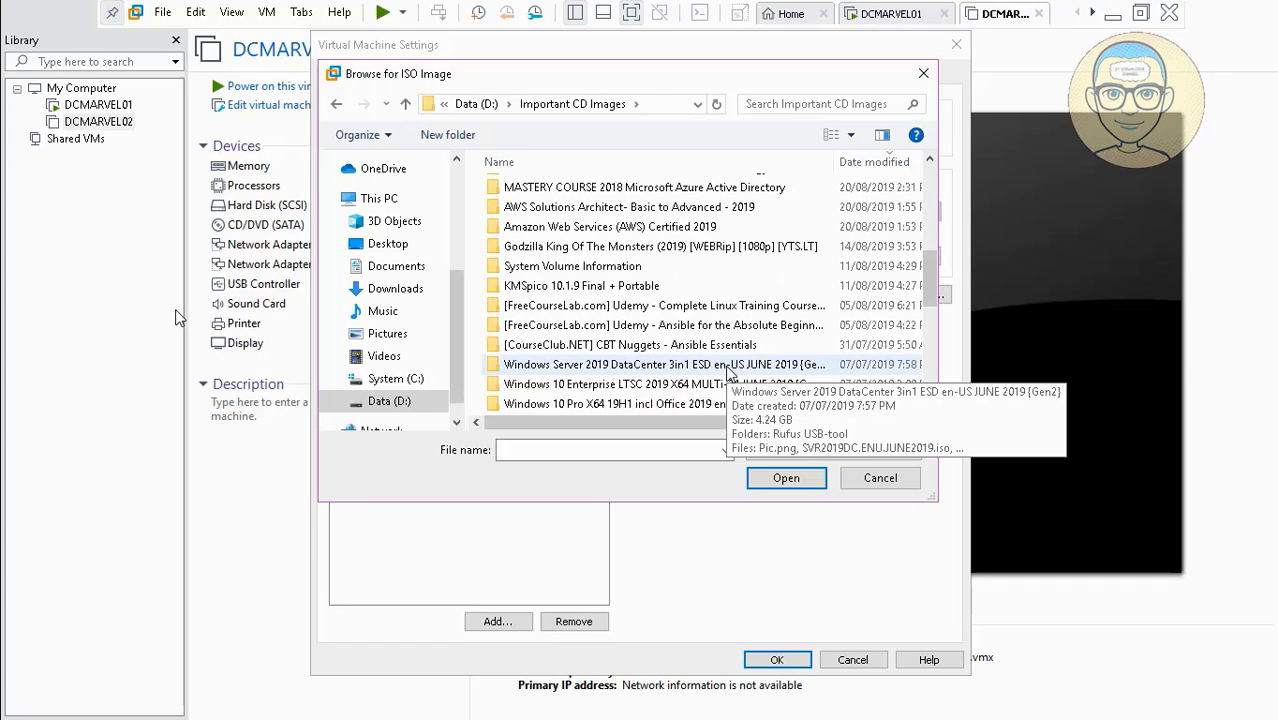
Choose SVR2019DC.ENU.JUNE2019.iso from the Windows Server 2019 folder and save the settings.
left_click(727, 368)
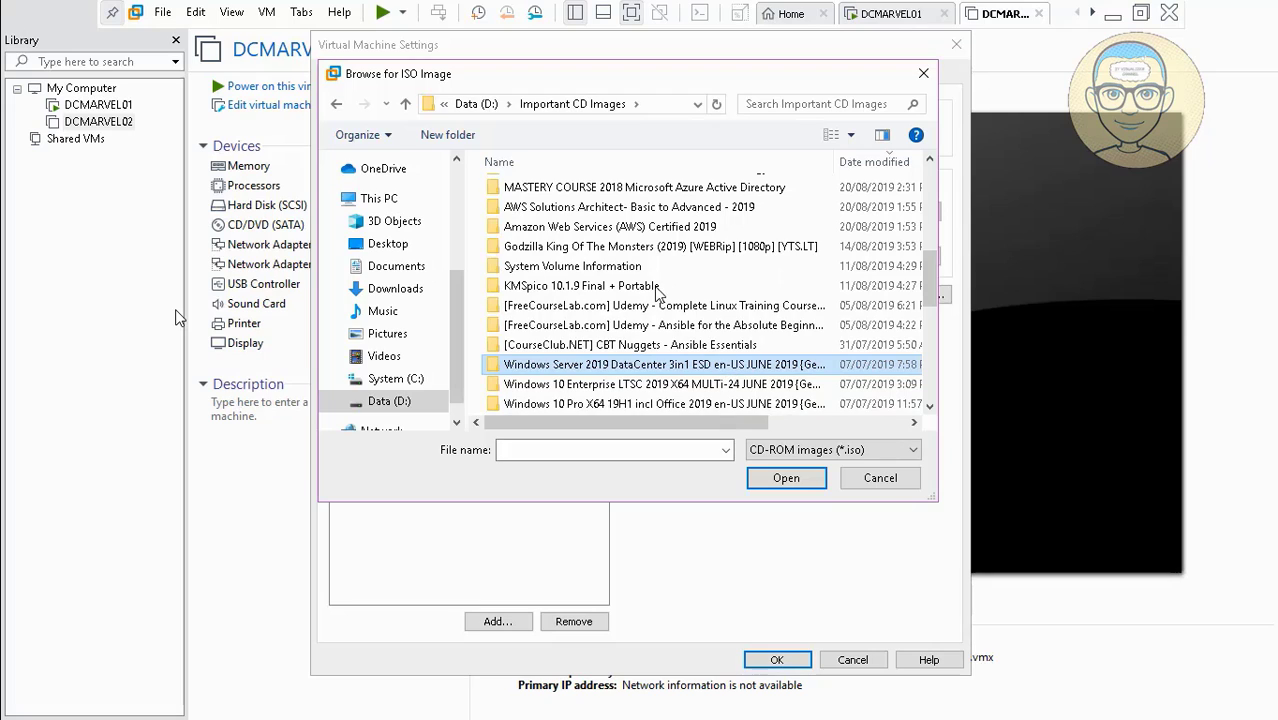
double_click(662, 366)
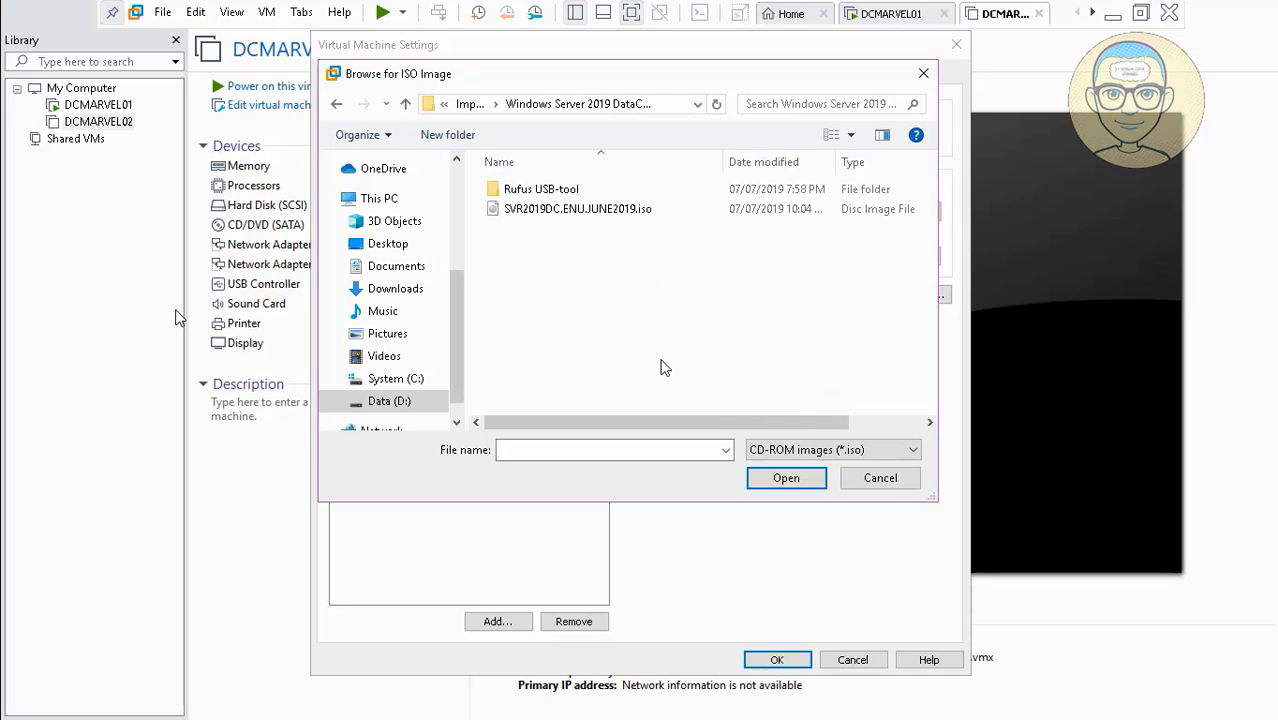
left_click(607, 211)
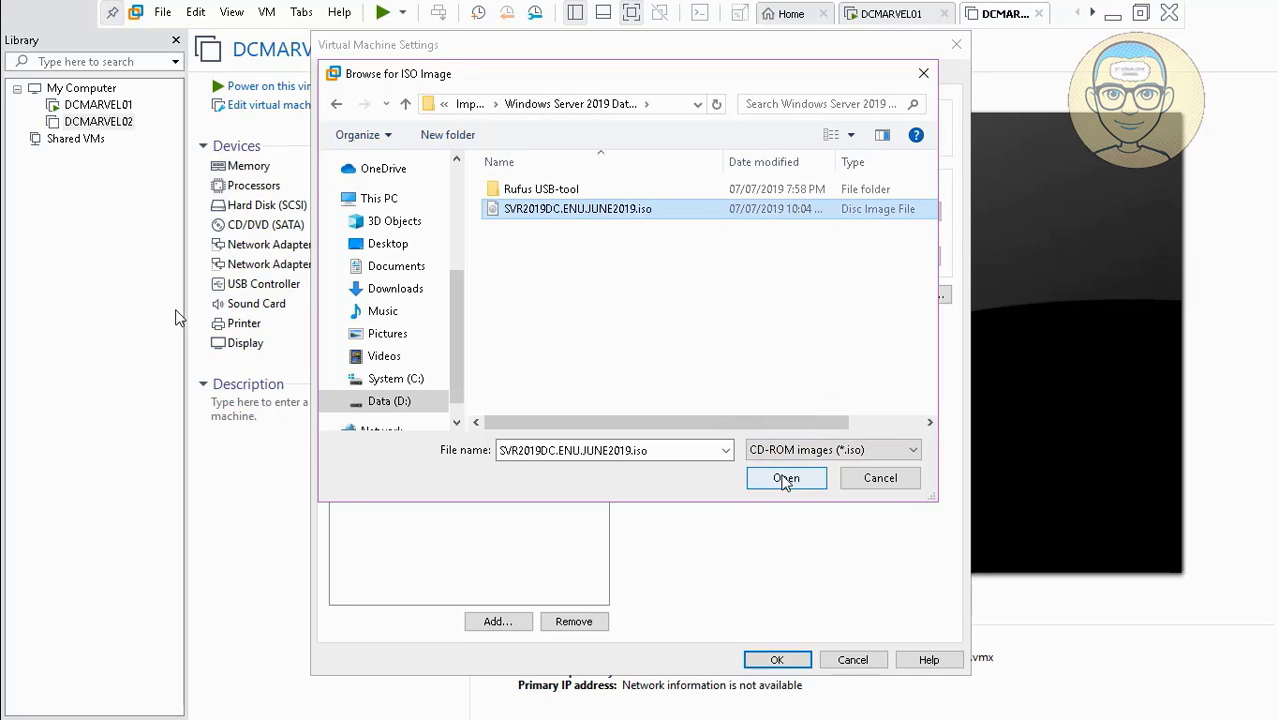
left_click(786, 478)
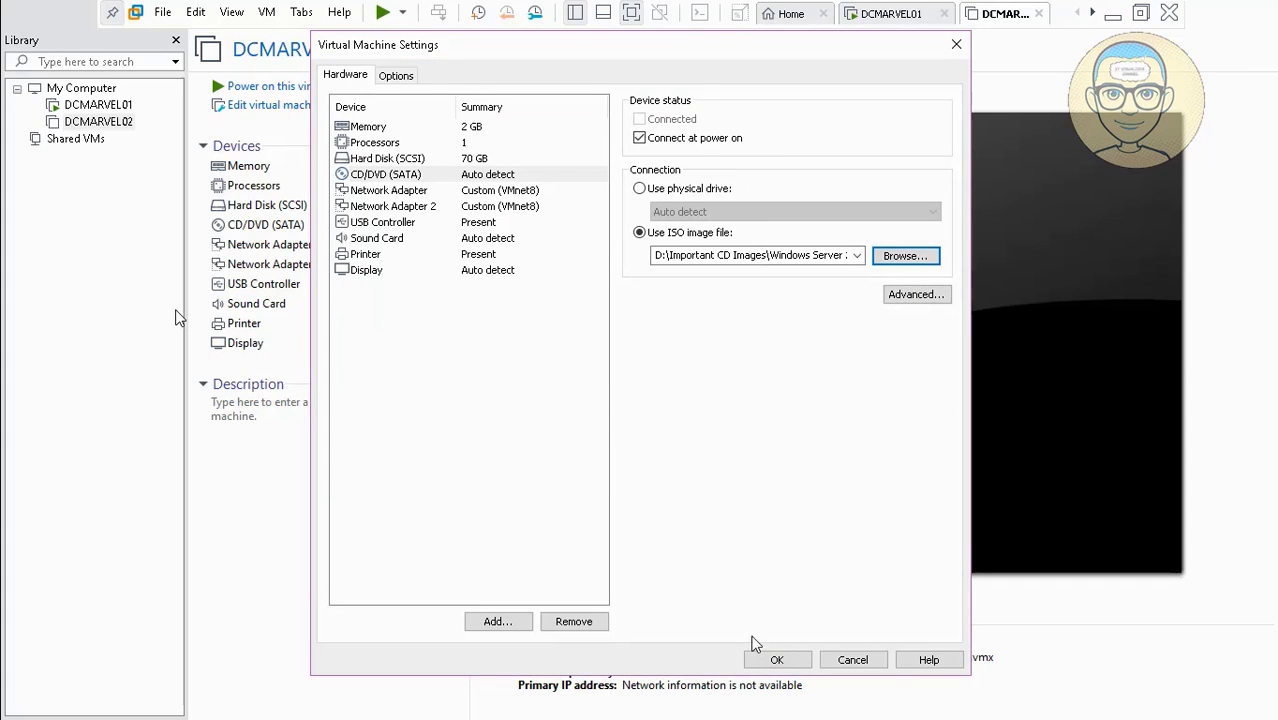
left_click(776, 659)
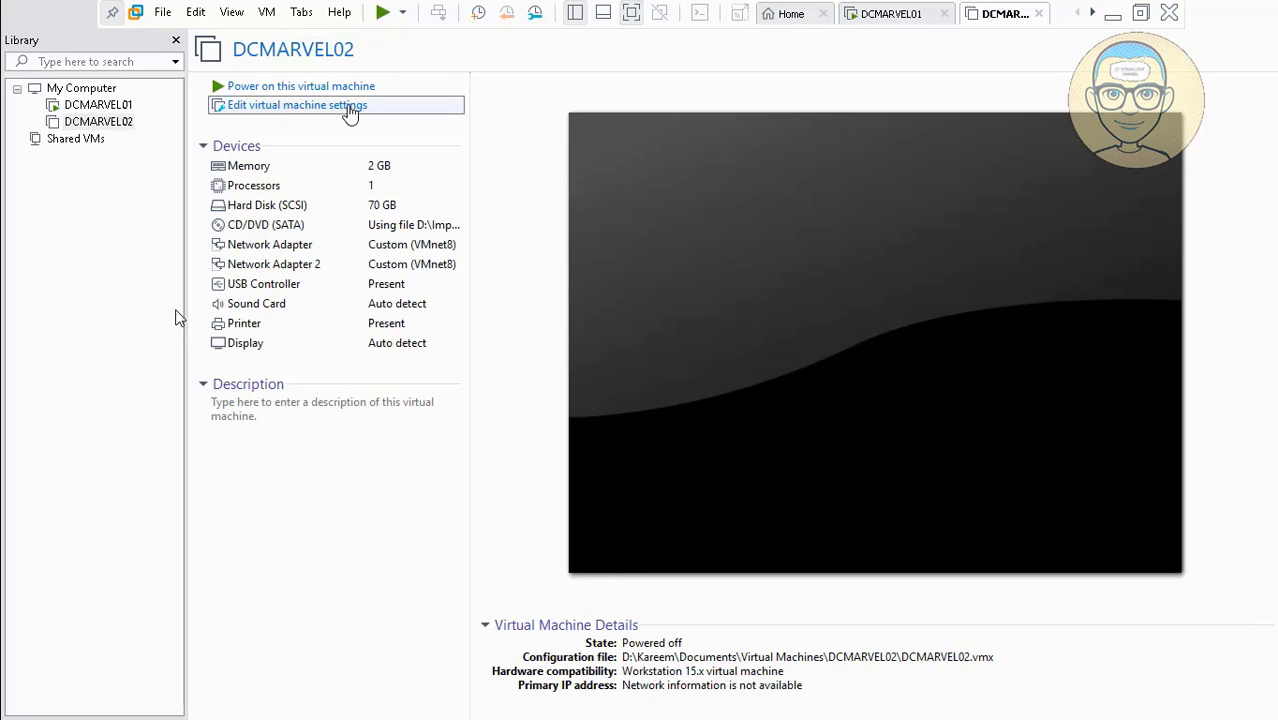
View DCMARVEL02's Advanced options showing UEFI firmware with secure boot off.
left_click(350, 106)
left_click(400, 78)
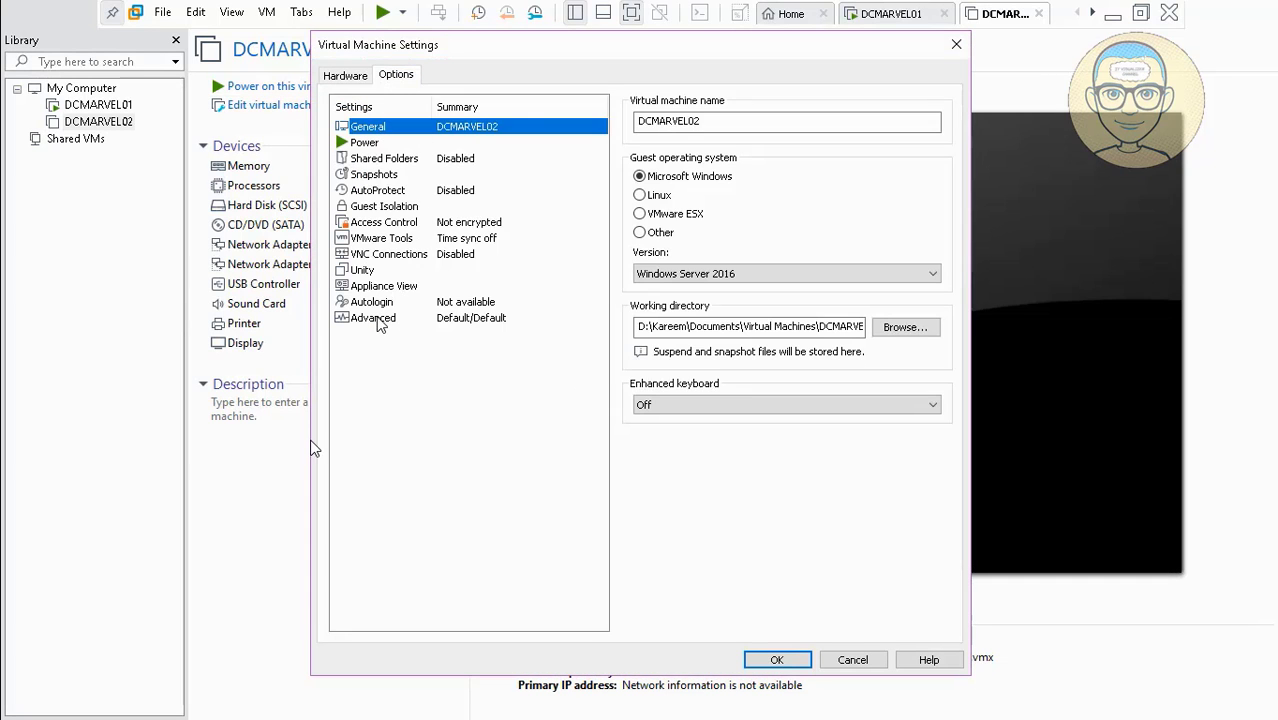
key("space")
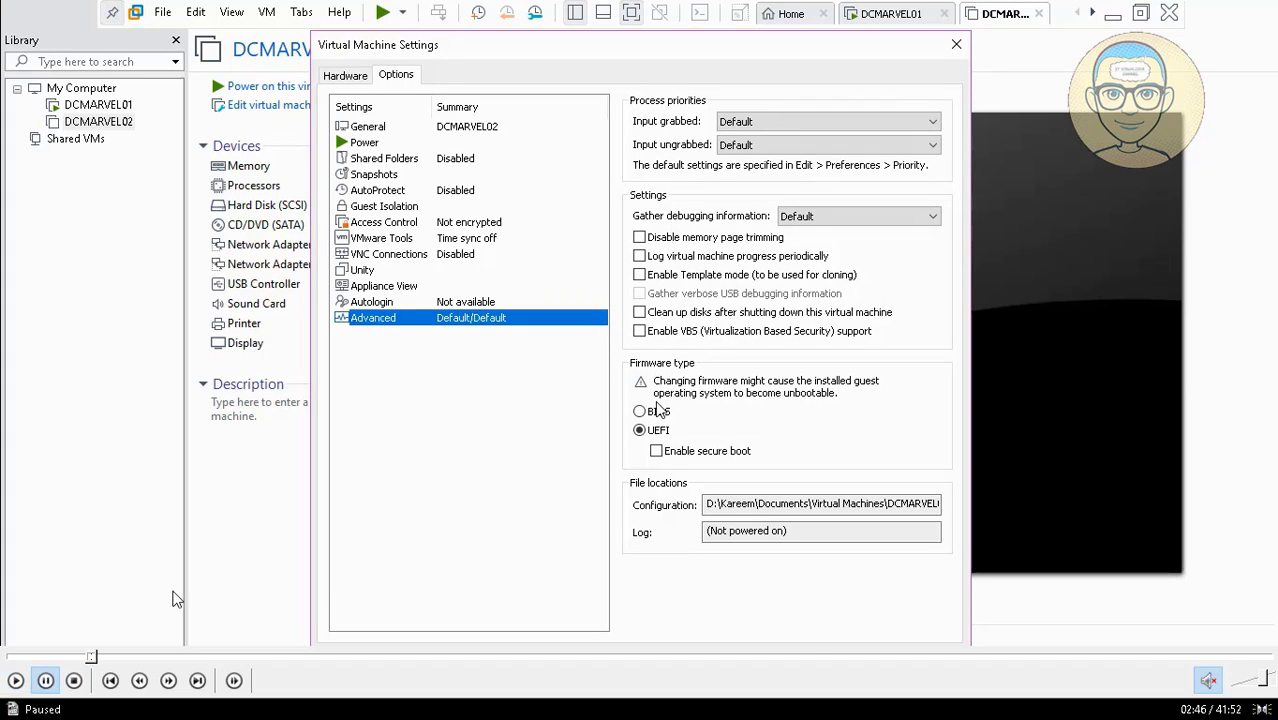
key("space")
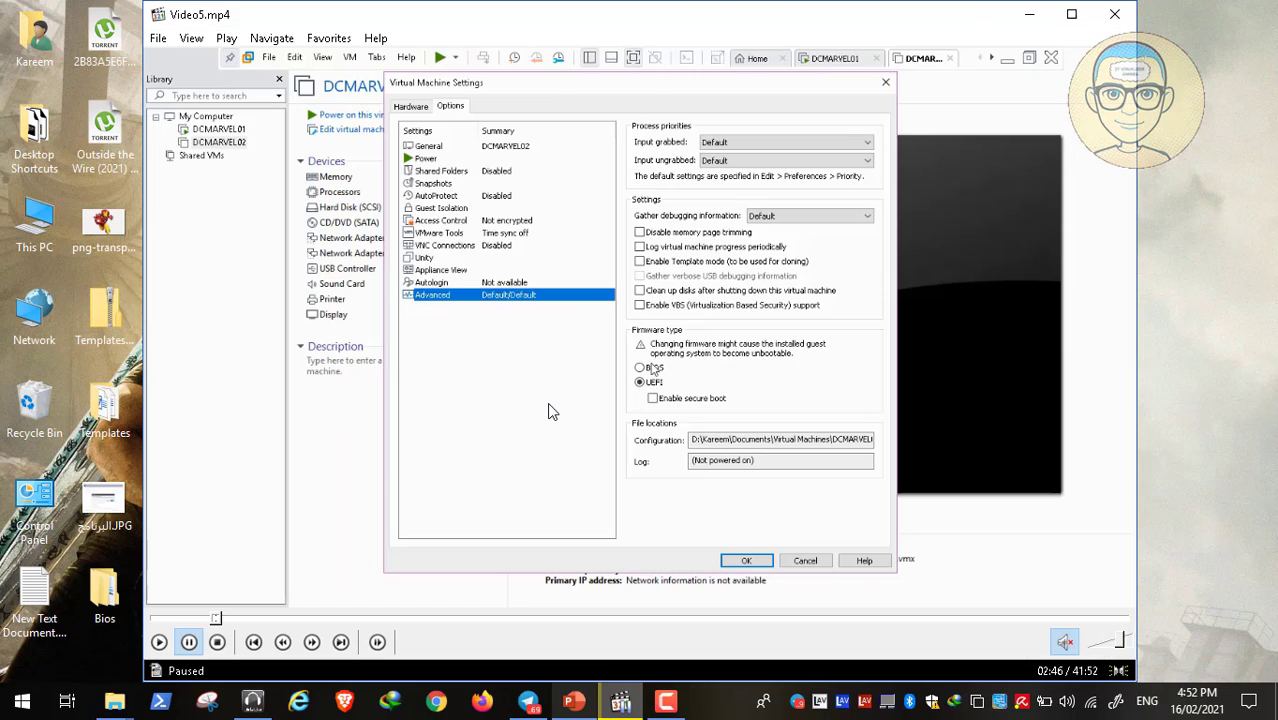
View difference 03.jpg from the BIOS, CMOS, UEFI folder, then return to the Video5.mp4 player.
left_click(115, 703)
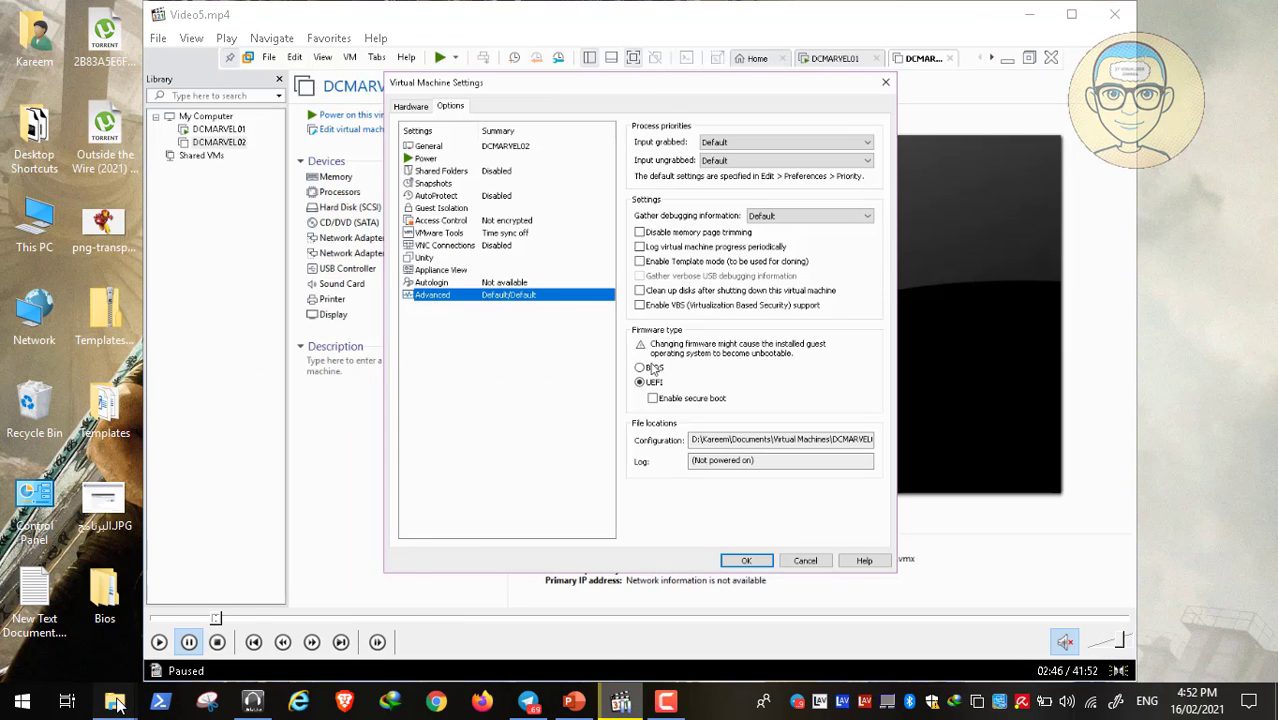
left_click(130, 630)
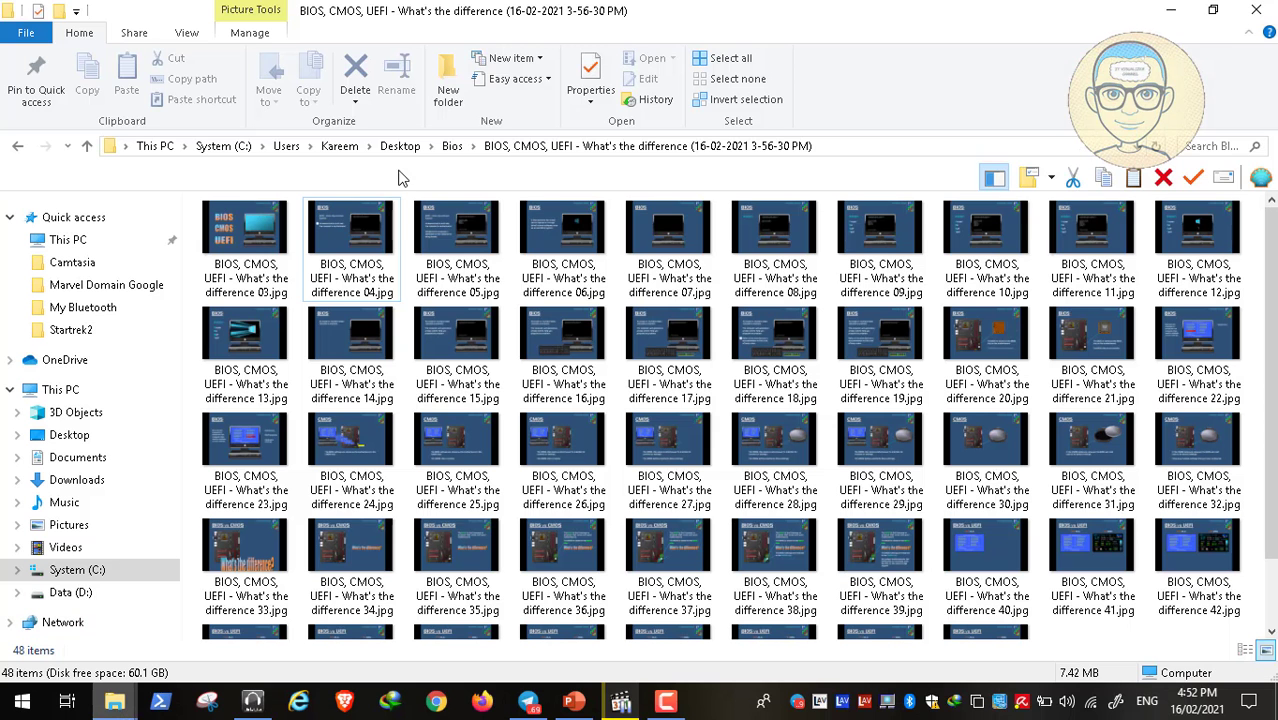
left_click(240, 238)
double_click(240, 238)
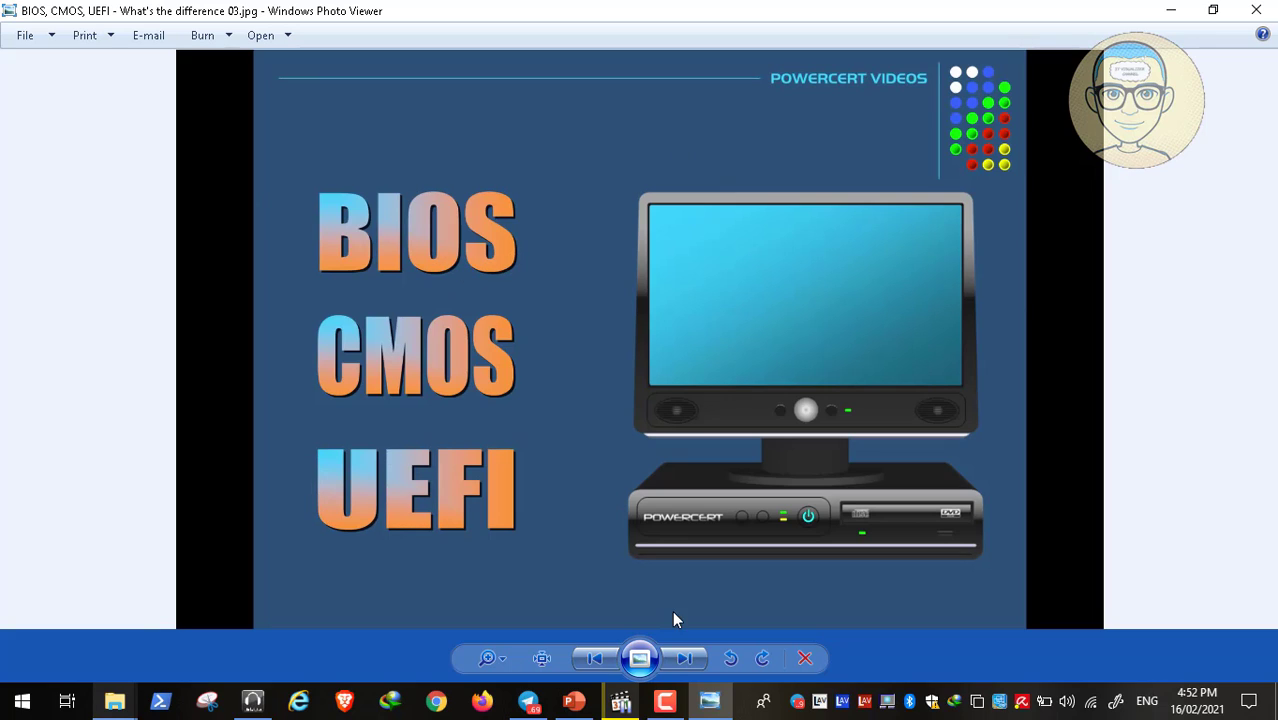
left_click(611, 712)
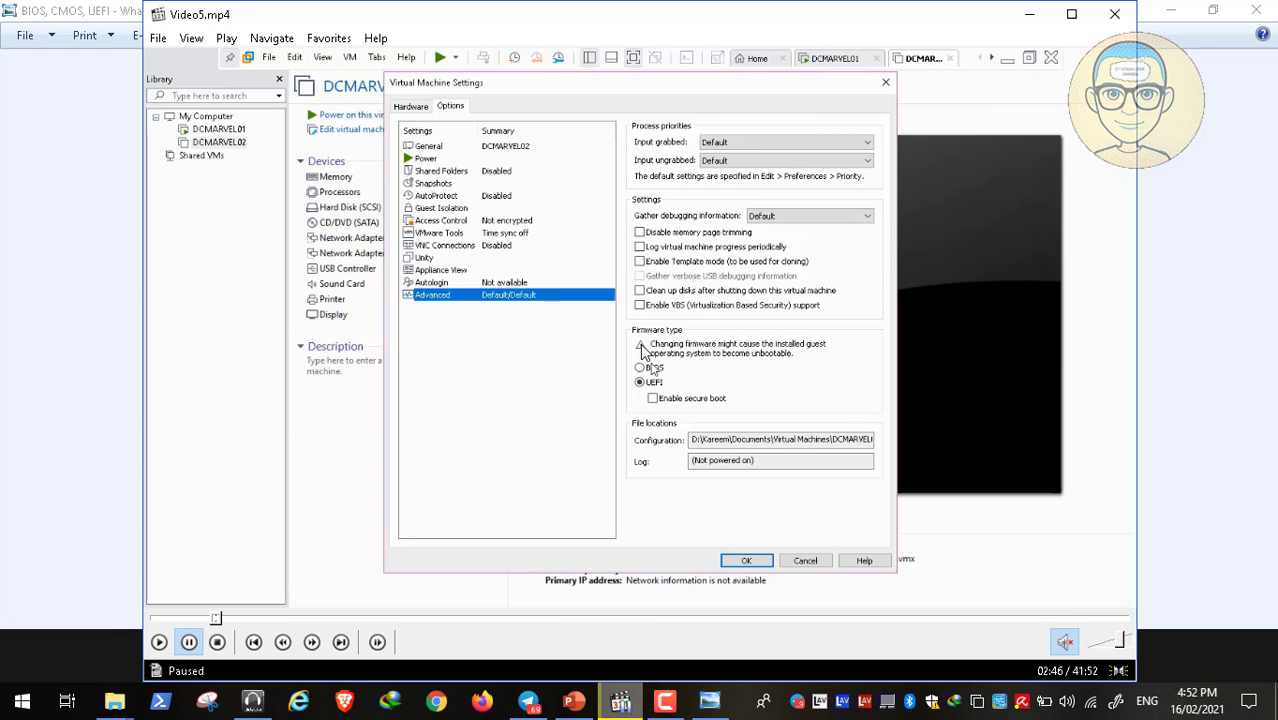
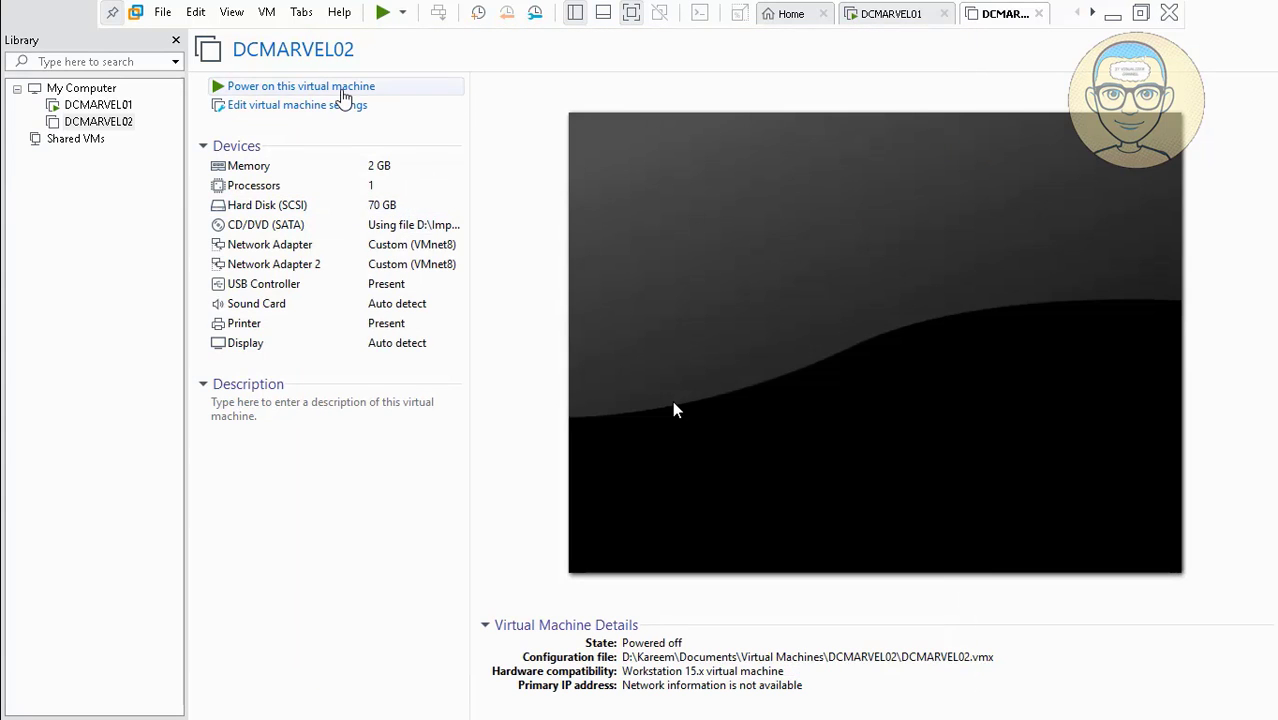
Power on DCMARVEL02 so it boots into Windows Setup, then minimize it and pause the recording.
left_click(342, 88)
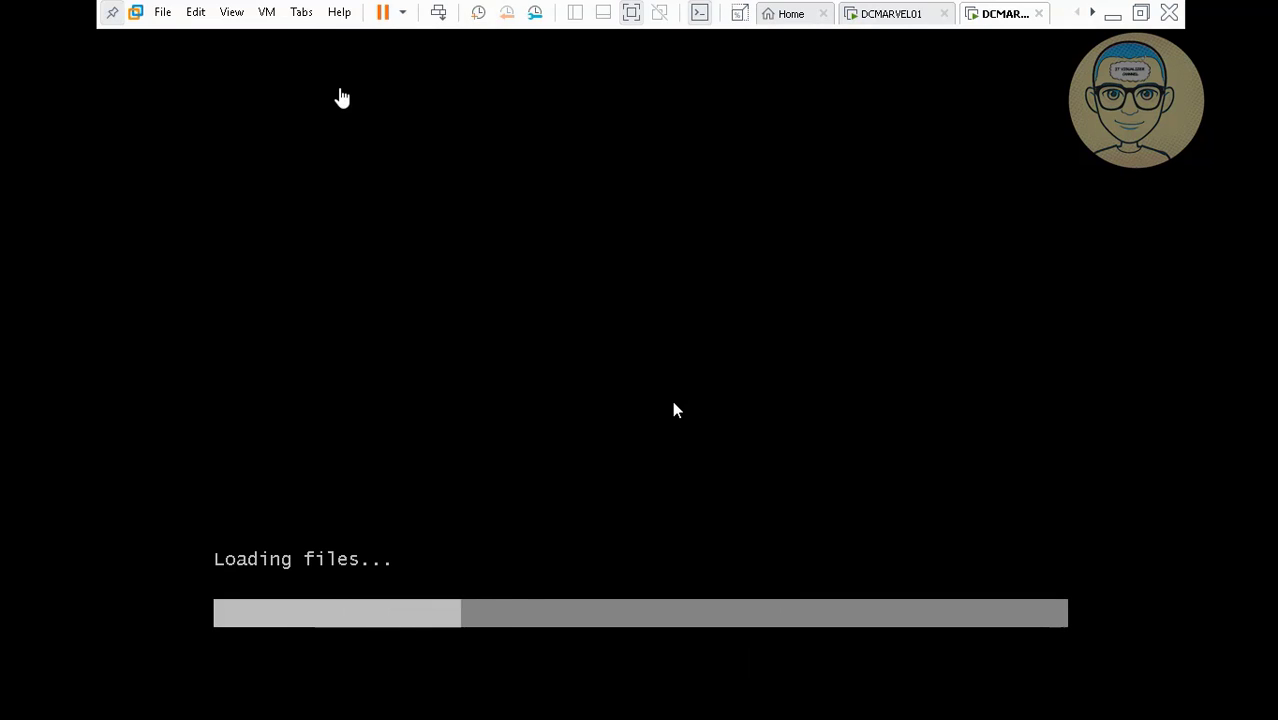
left_click(327, 114)
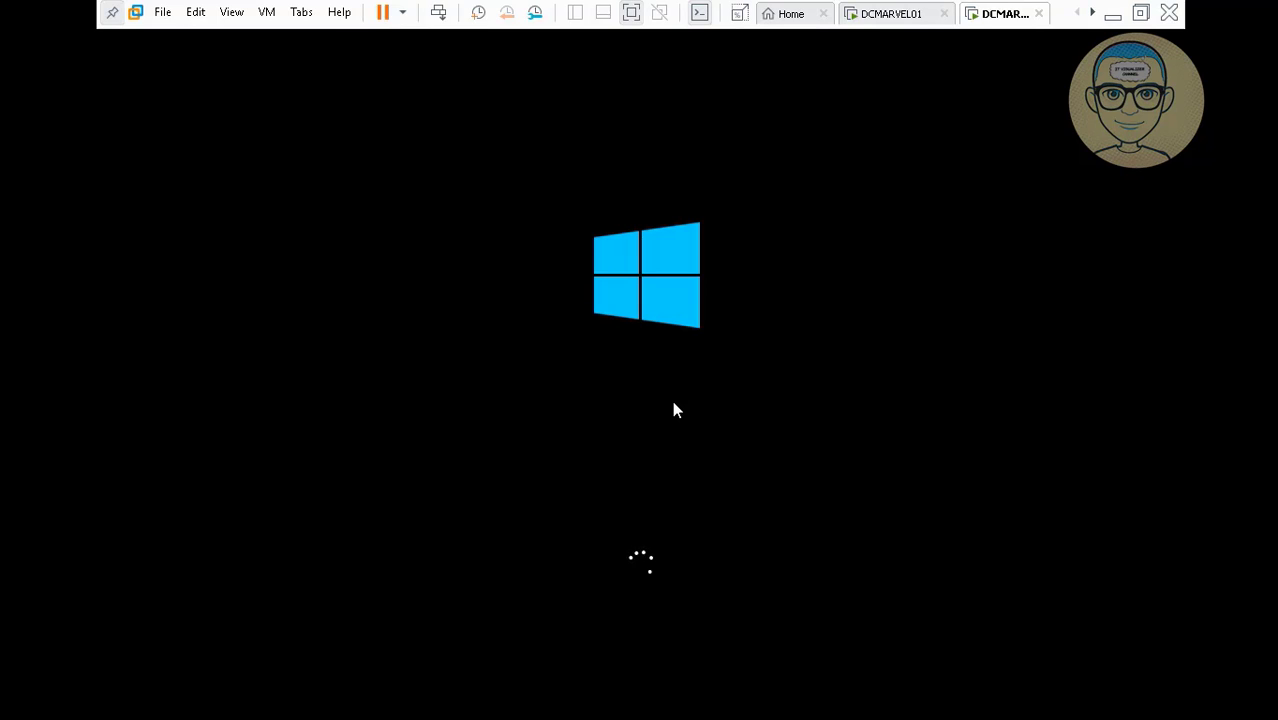
key("ctrl+alt")
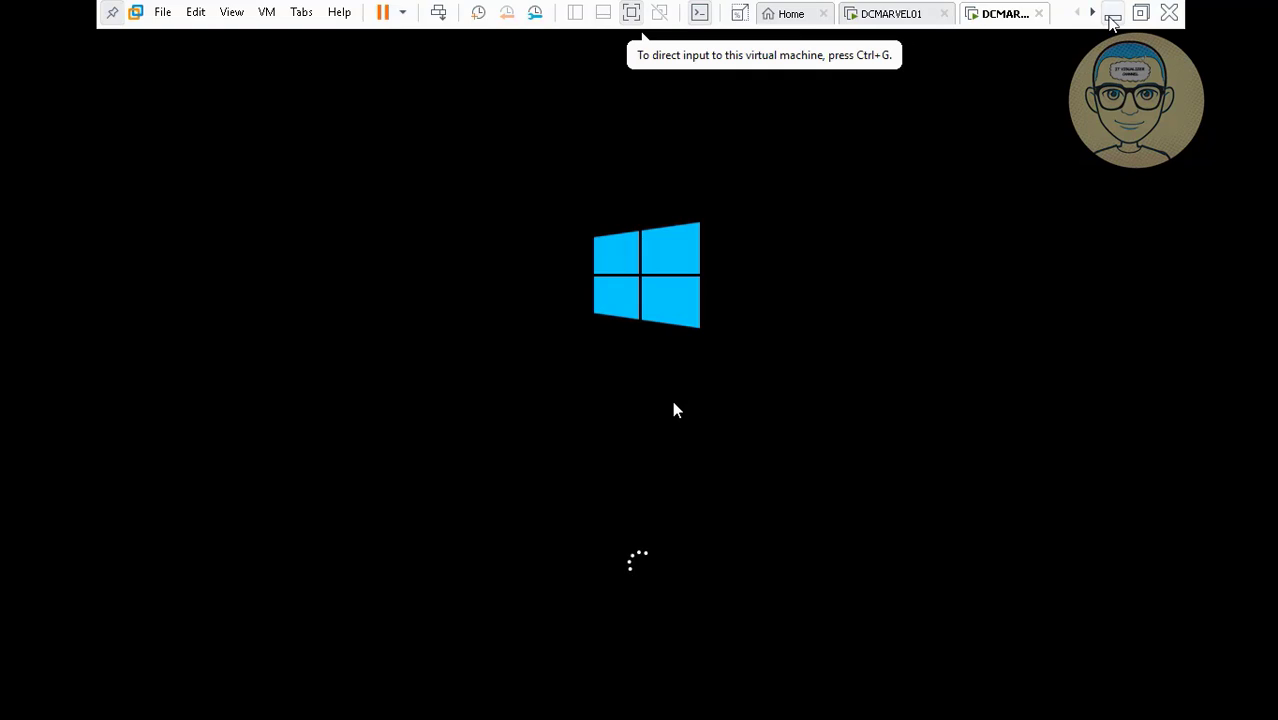
left_click(1112, 20)
left_click(666, 702)
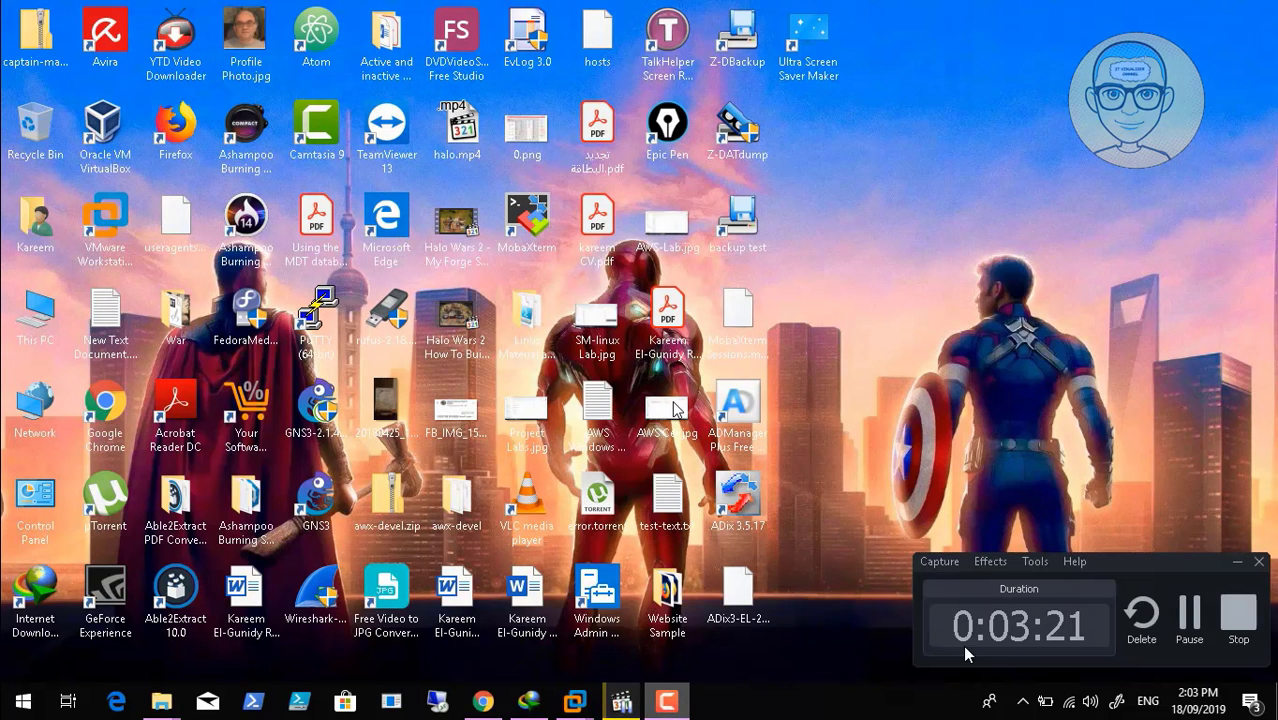
left_click(1189, 617)
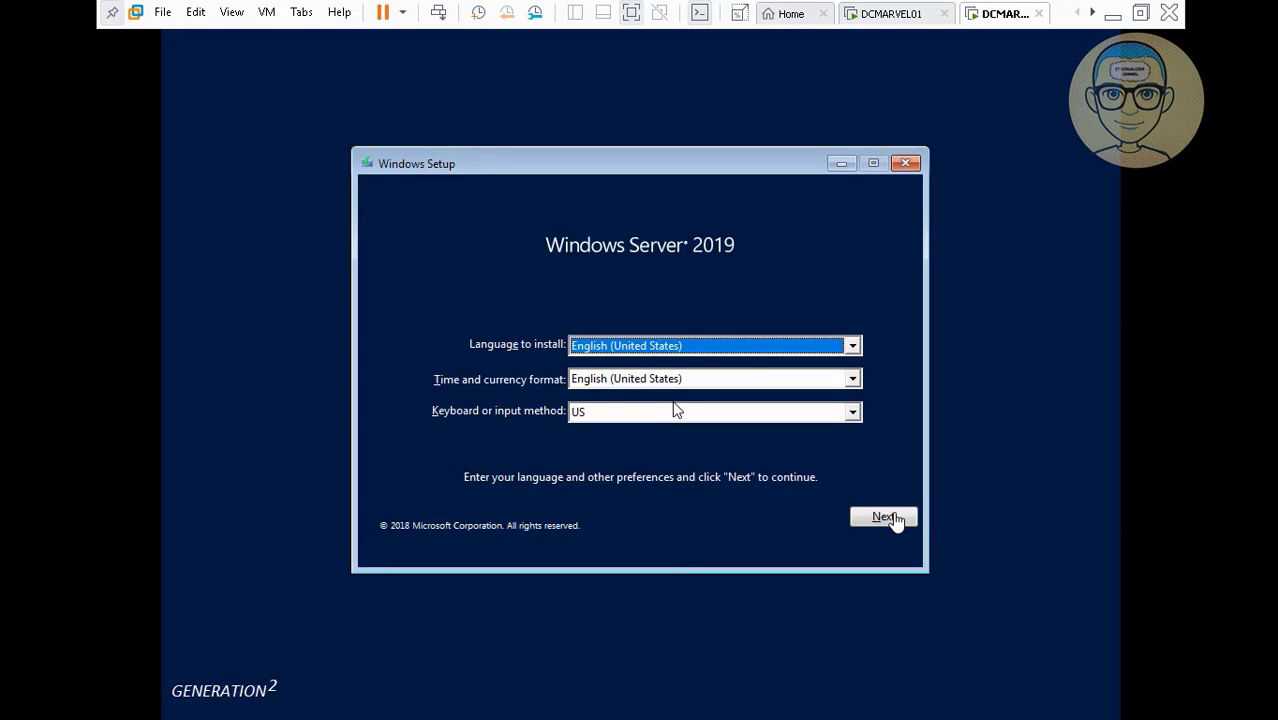
Accept the English (United States) language settings and start the Windows installation.
left_click(892, 519)
left_click(878, 522)
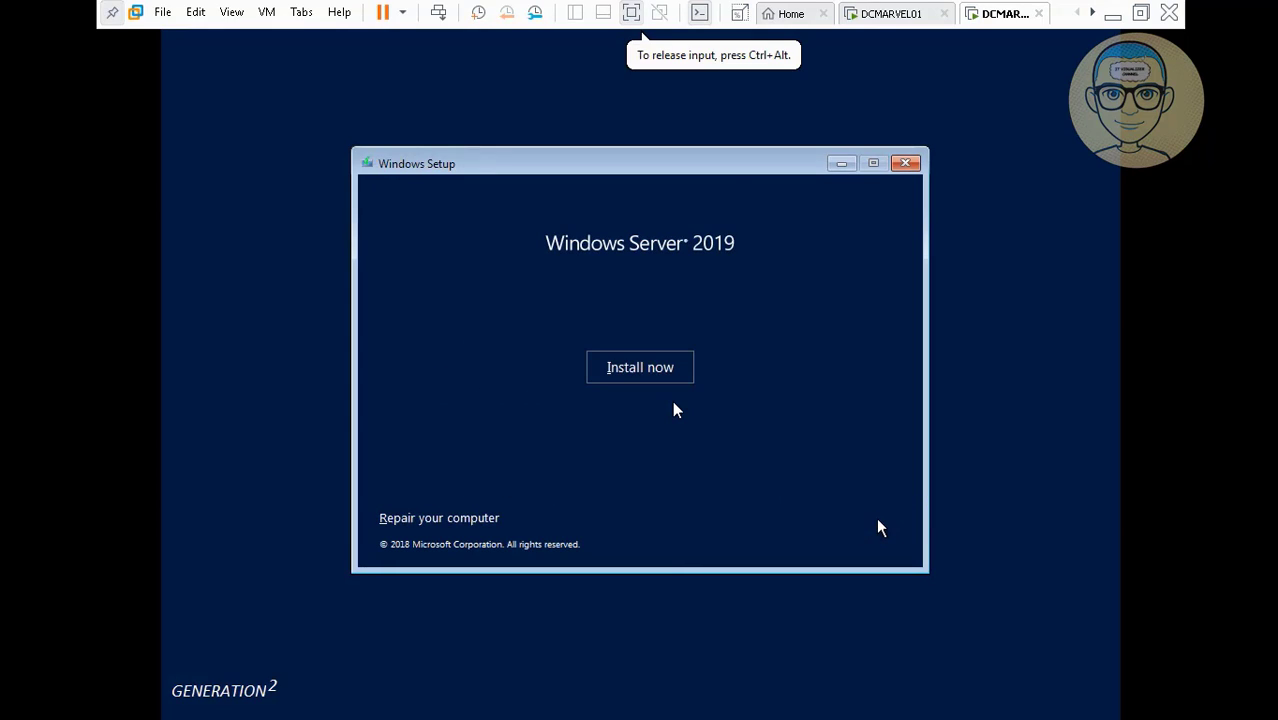
left_click(656, 377)
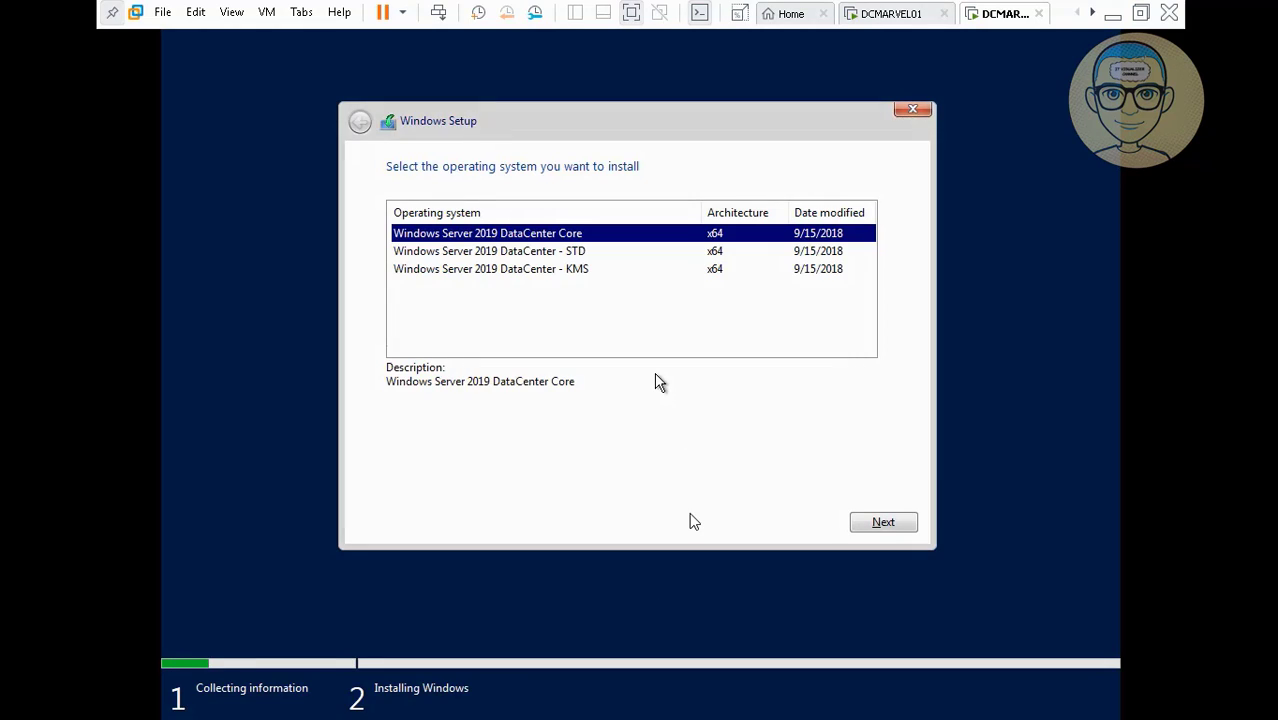
Choose Windows Server 2019 DataCenter - KMS, accept the license terms, and pick a Custom install.
left_click(512, 276)
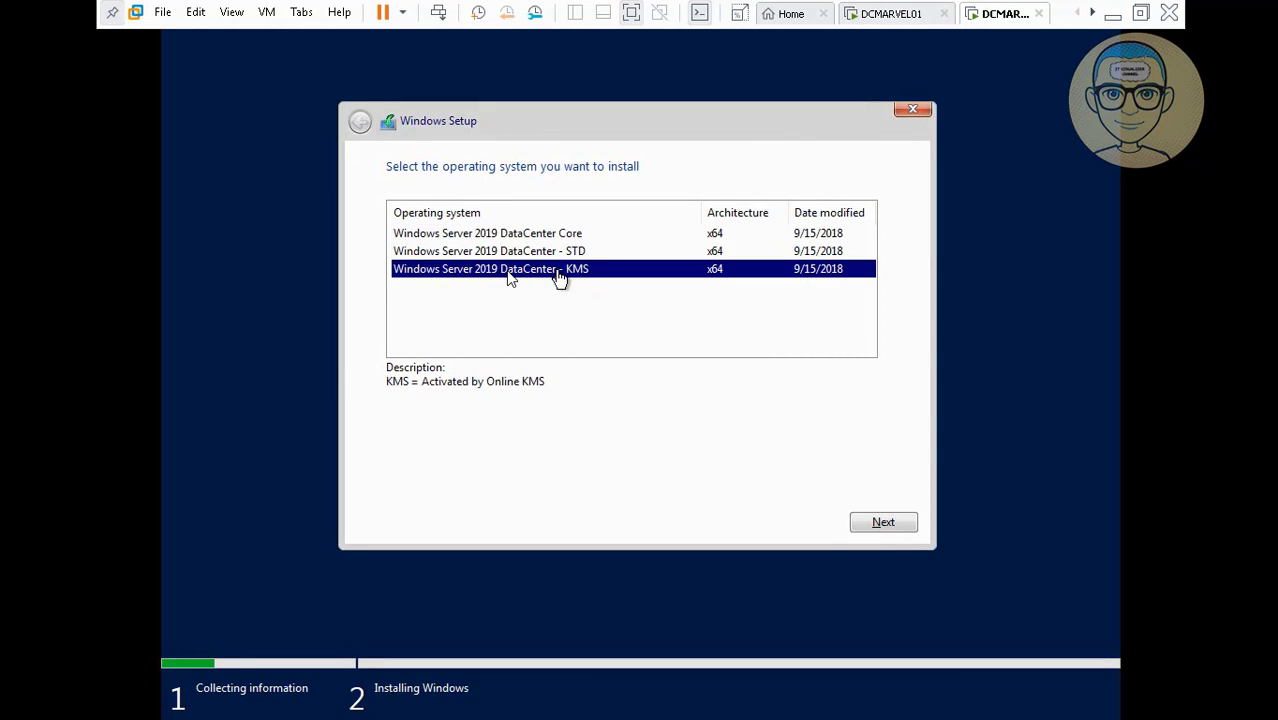
left_click(893, 525)
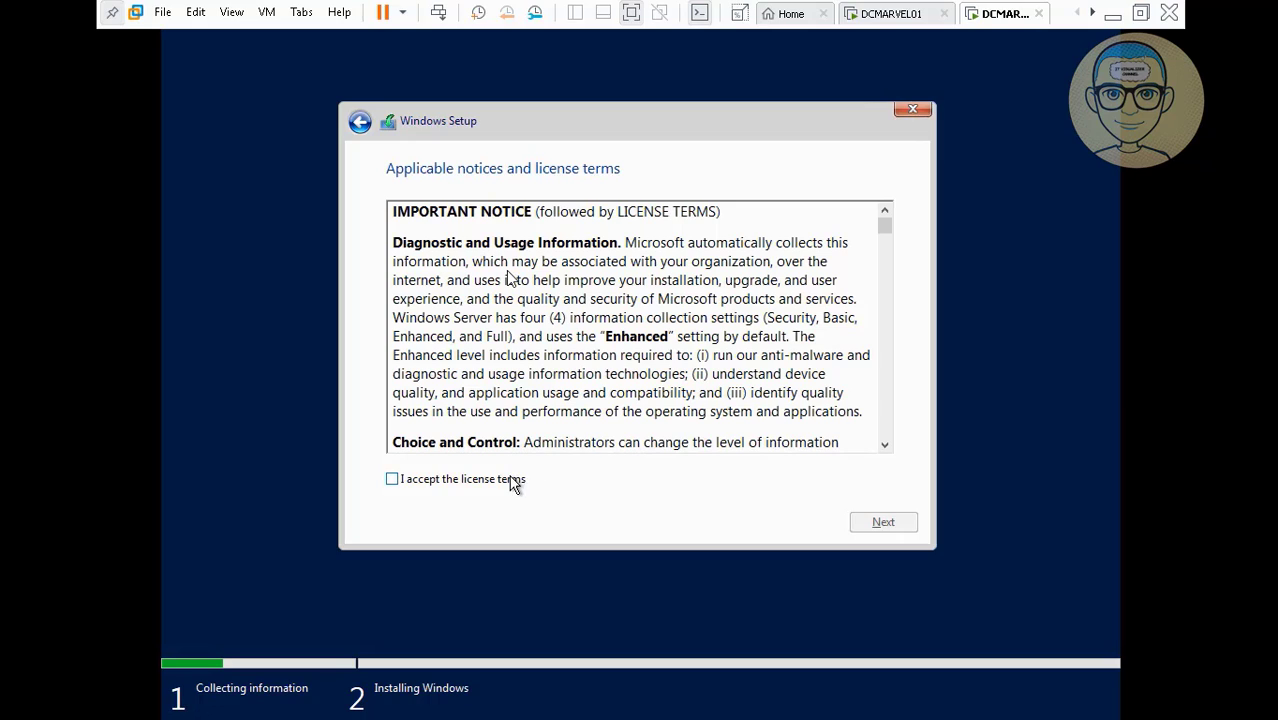
left_click(513, 482)
left_click(884, 521)
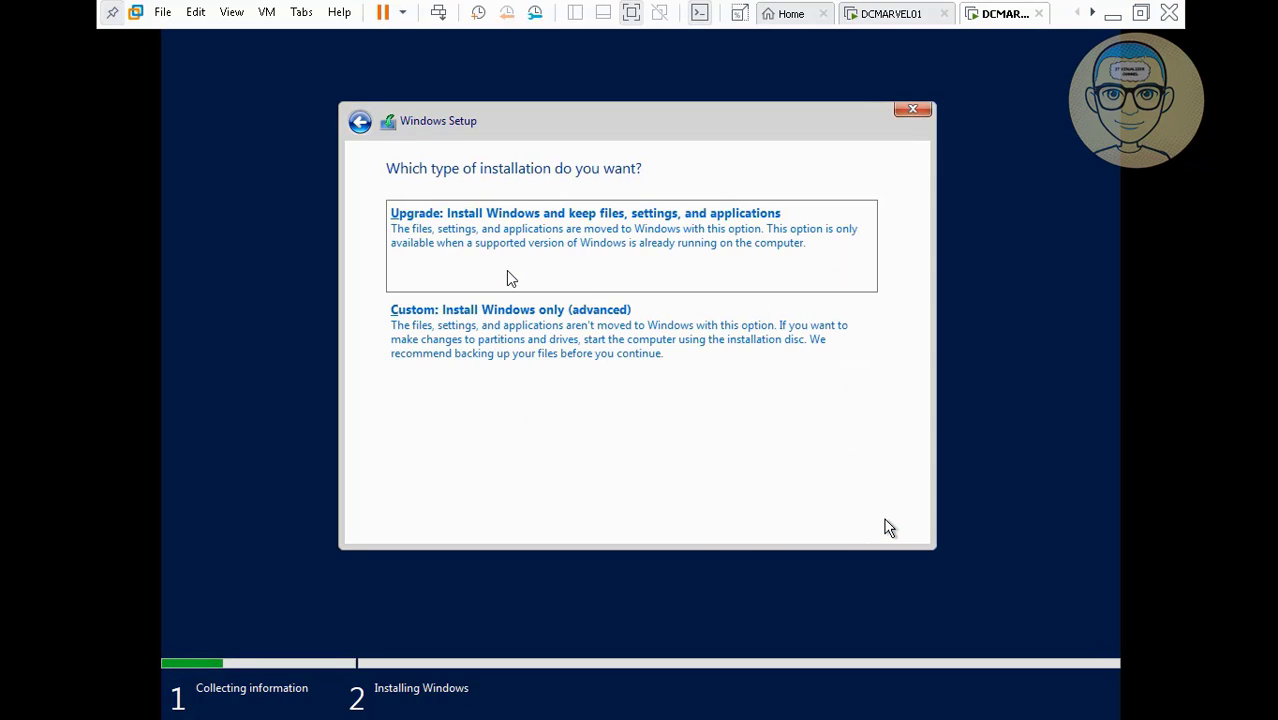
left_click(606, 337)
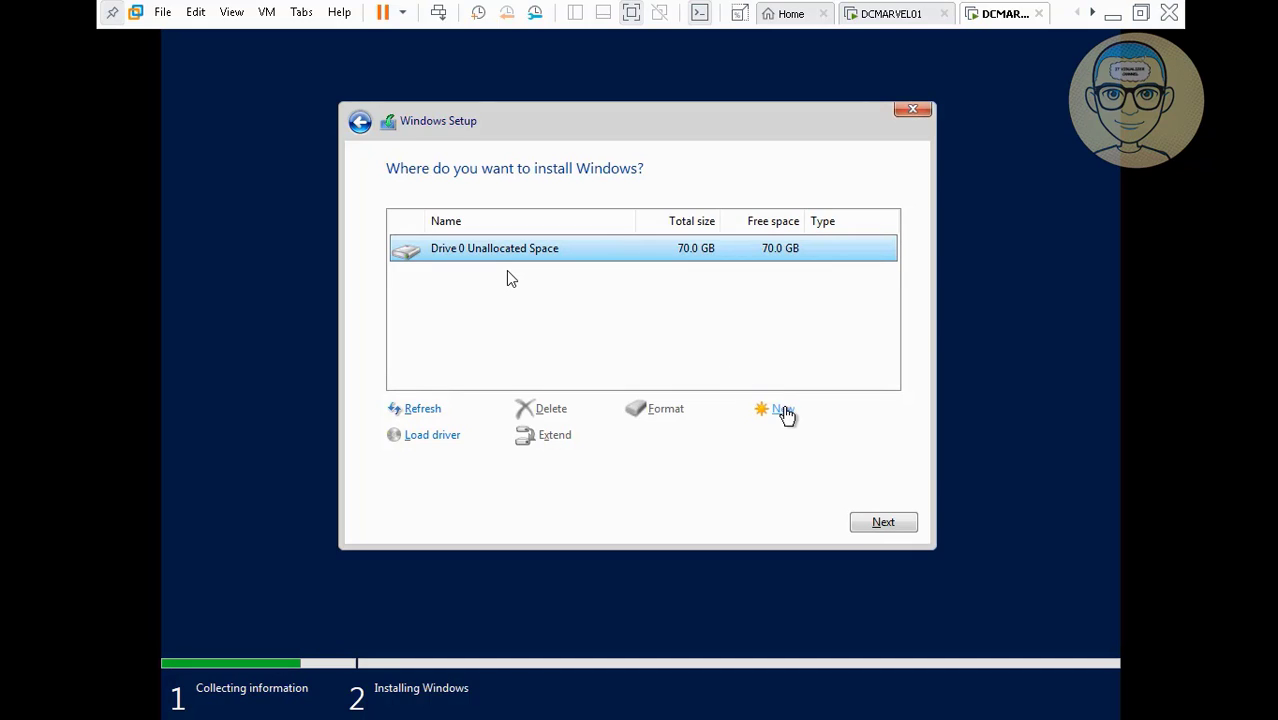
Create a 60000 MB partition on Drive 0, accepting the extra system partitions.
left_click(783, 411)
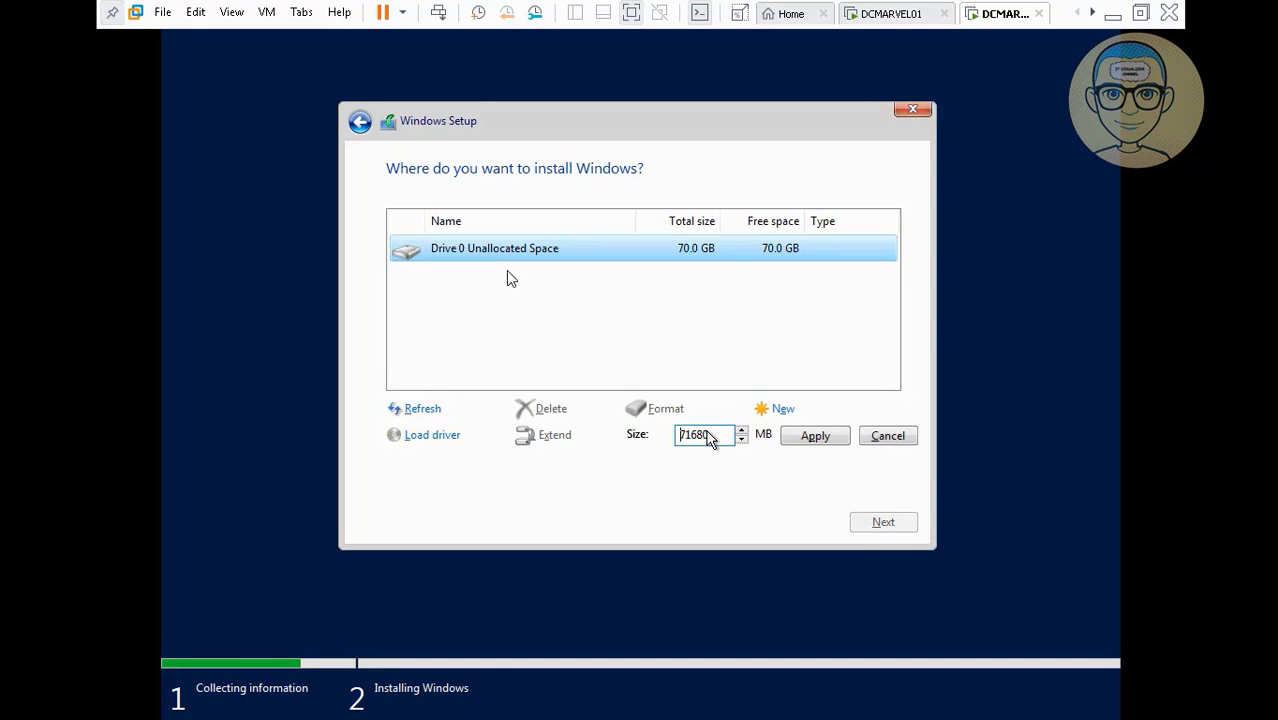
key("Delete")
key("Delete")
key("Delete")
key("Delete")
key("Delete")
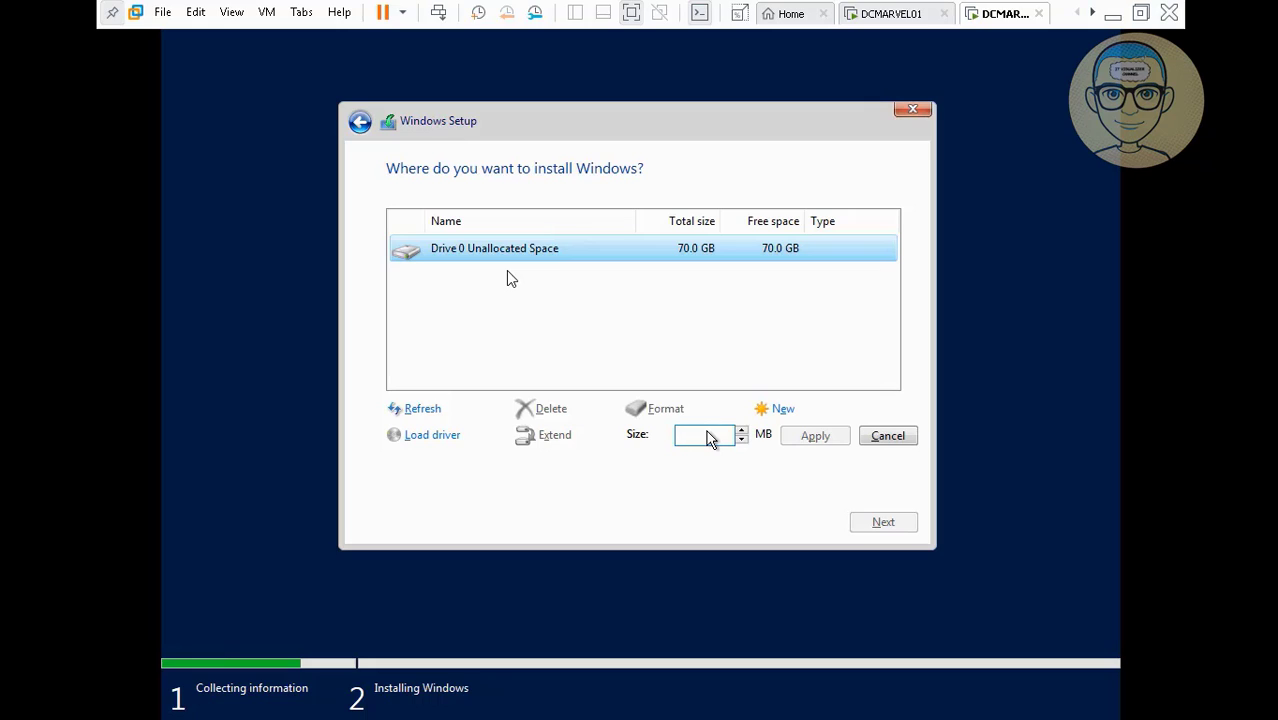
type("6000")
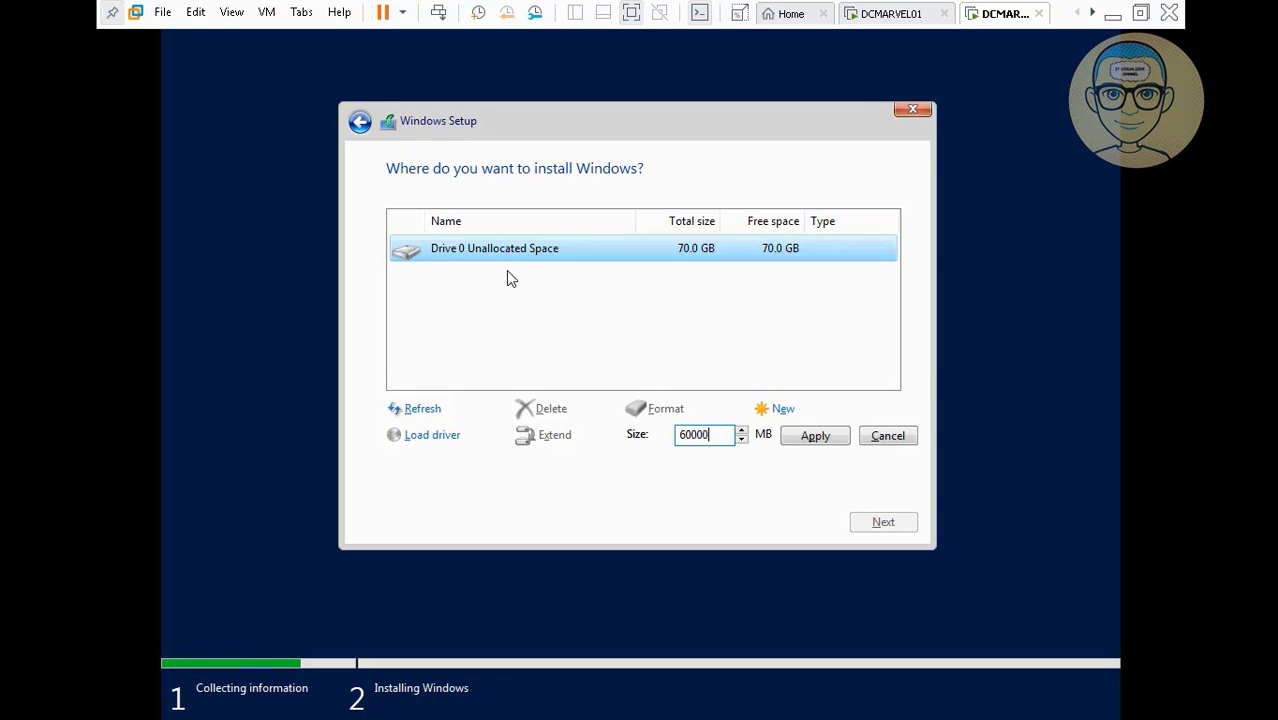
type("00")
left_click(815, 439)
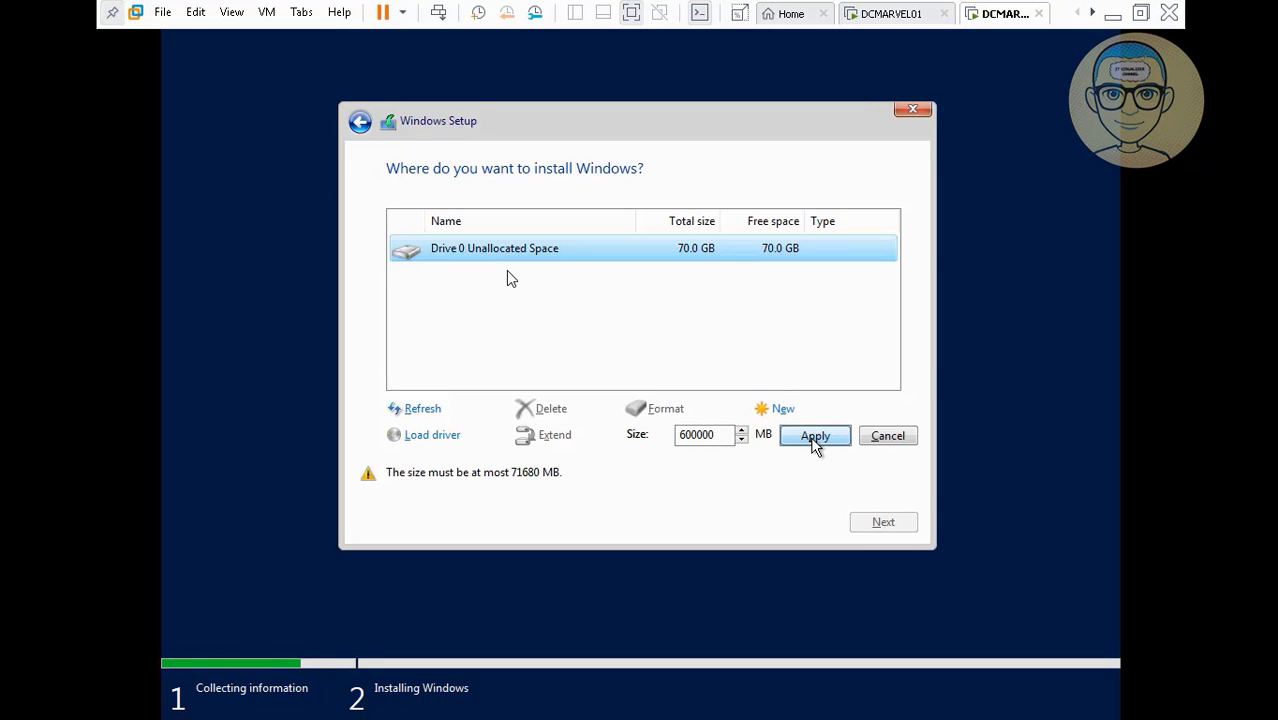
left_click(718, 443)
key("BackSpace")
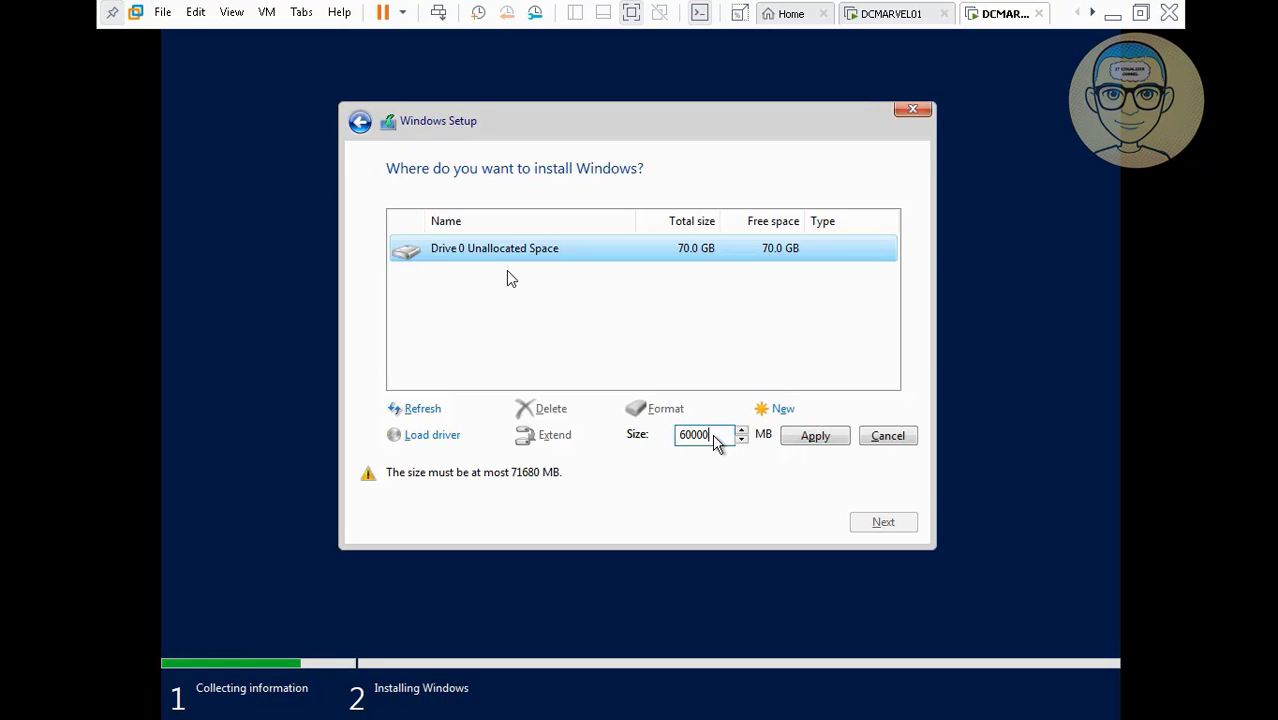
left_click(816, 440)
left_click(779, 442)
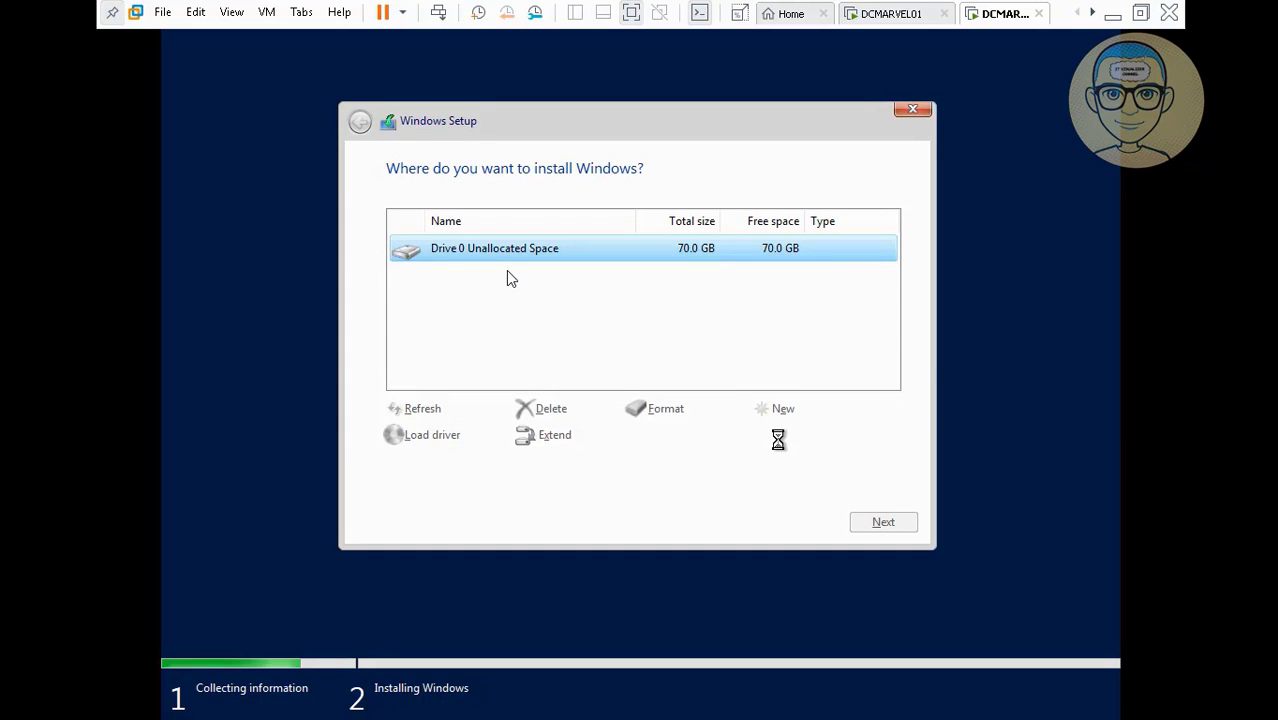
Turn the leftover 11.4 GB into a formatted Partition 3, then install Windows on the 58.1 GB Partition 2.
left_click(690, 320)
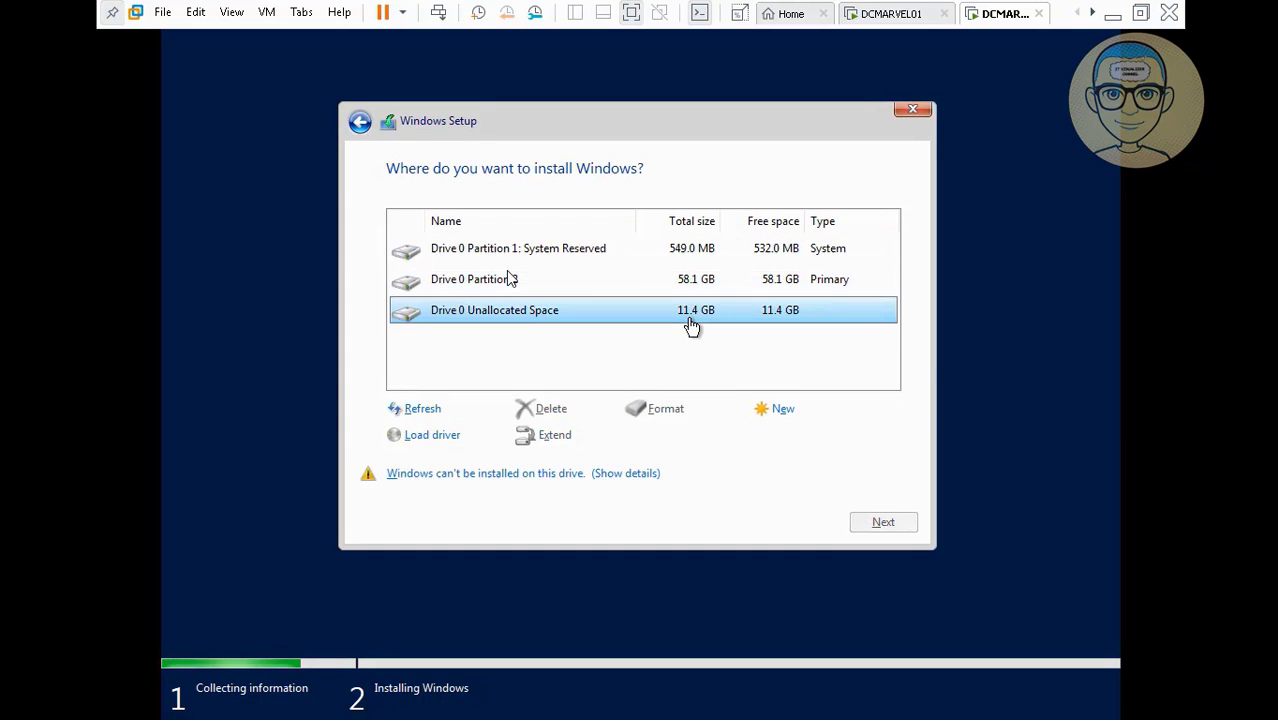
left_click(783, 408)
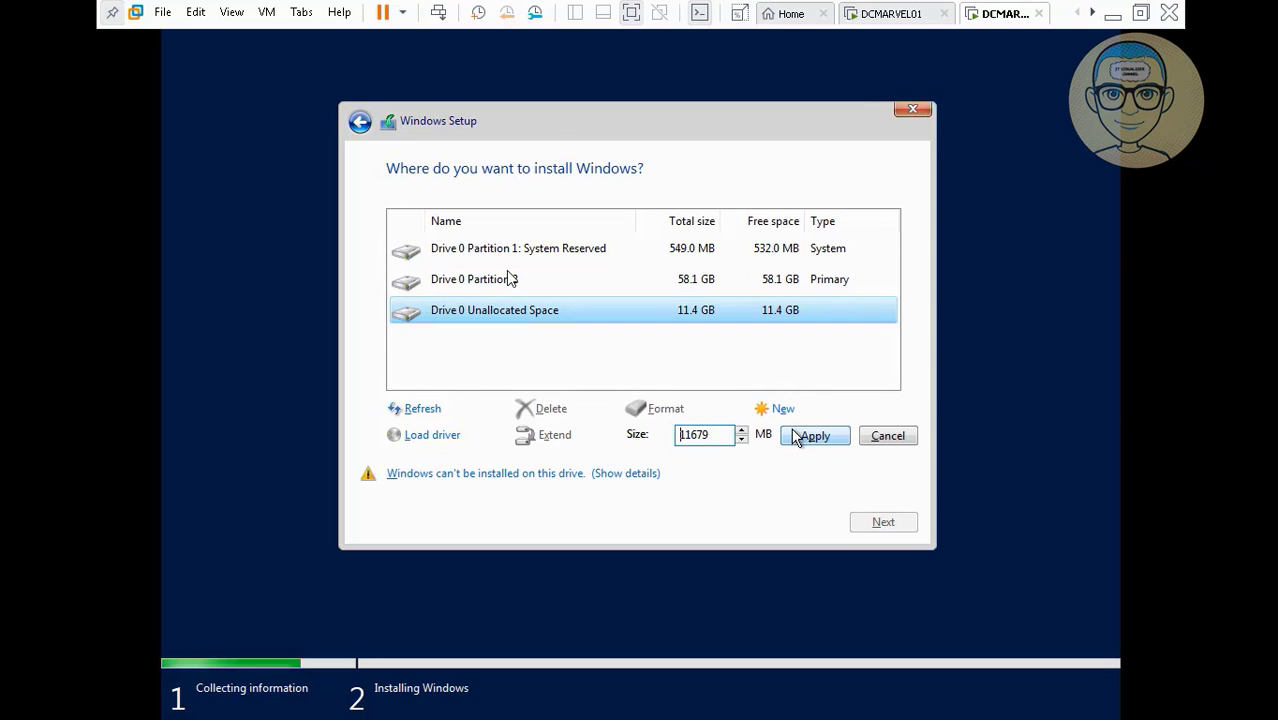
left_click(798, 438)
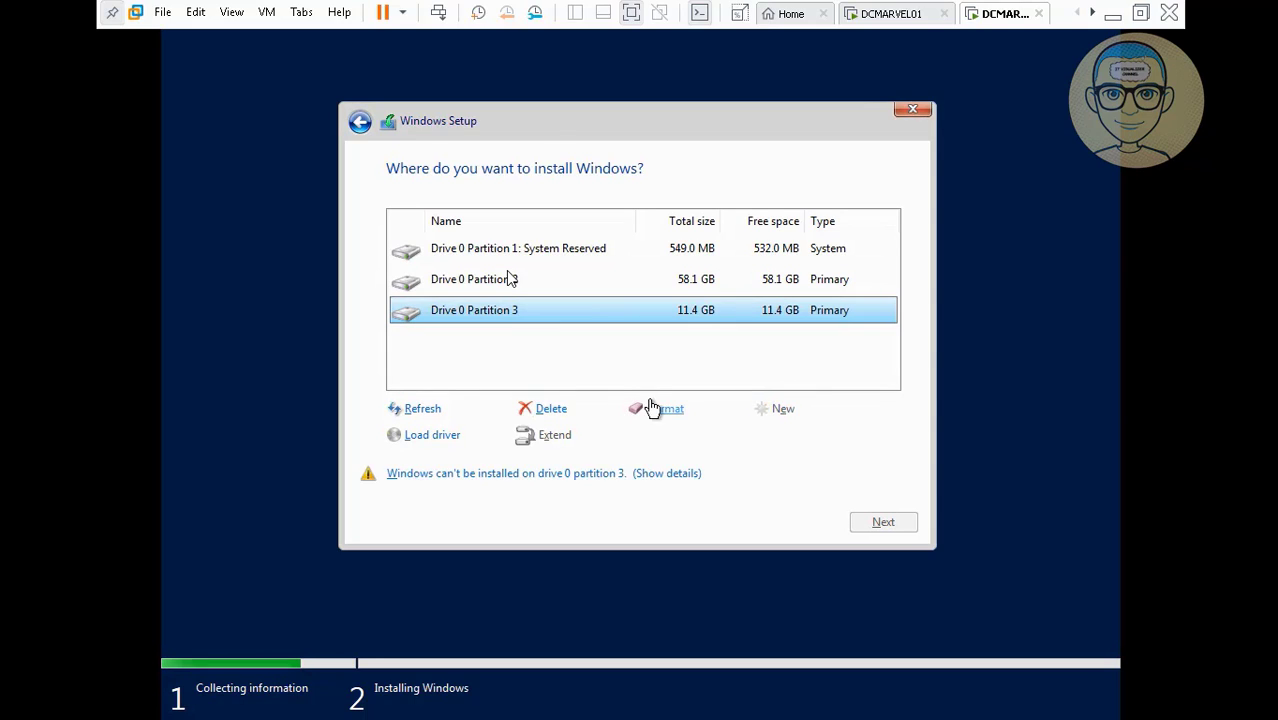
left_click(650, 408)
left_click(767, 434)
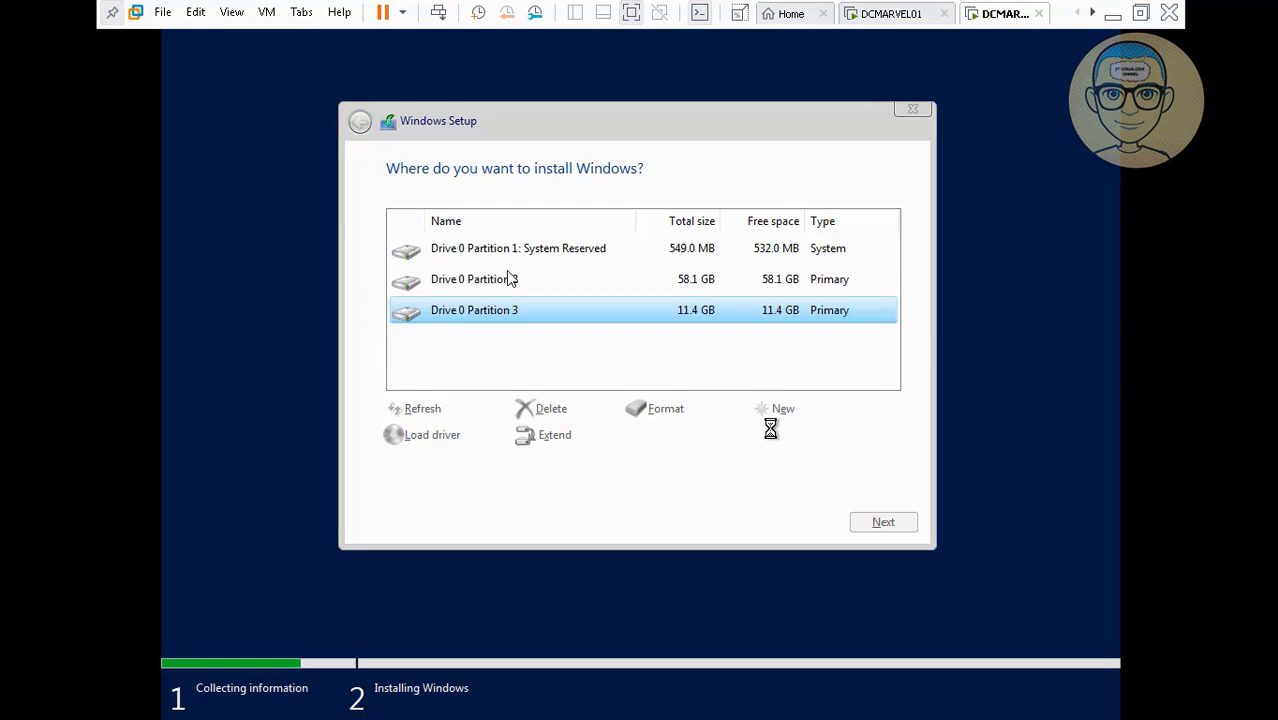
left_click(655, 287)
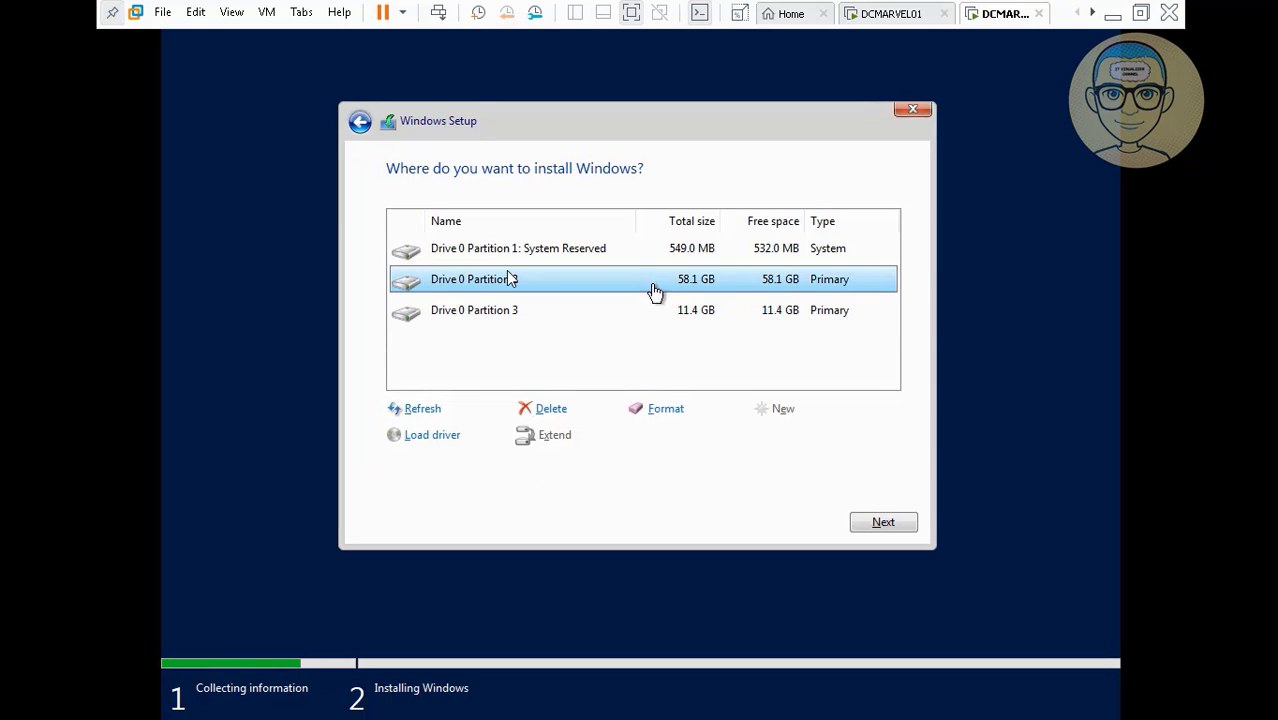
left_click(877, 523)
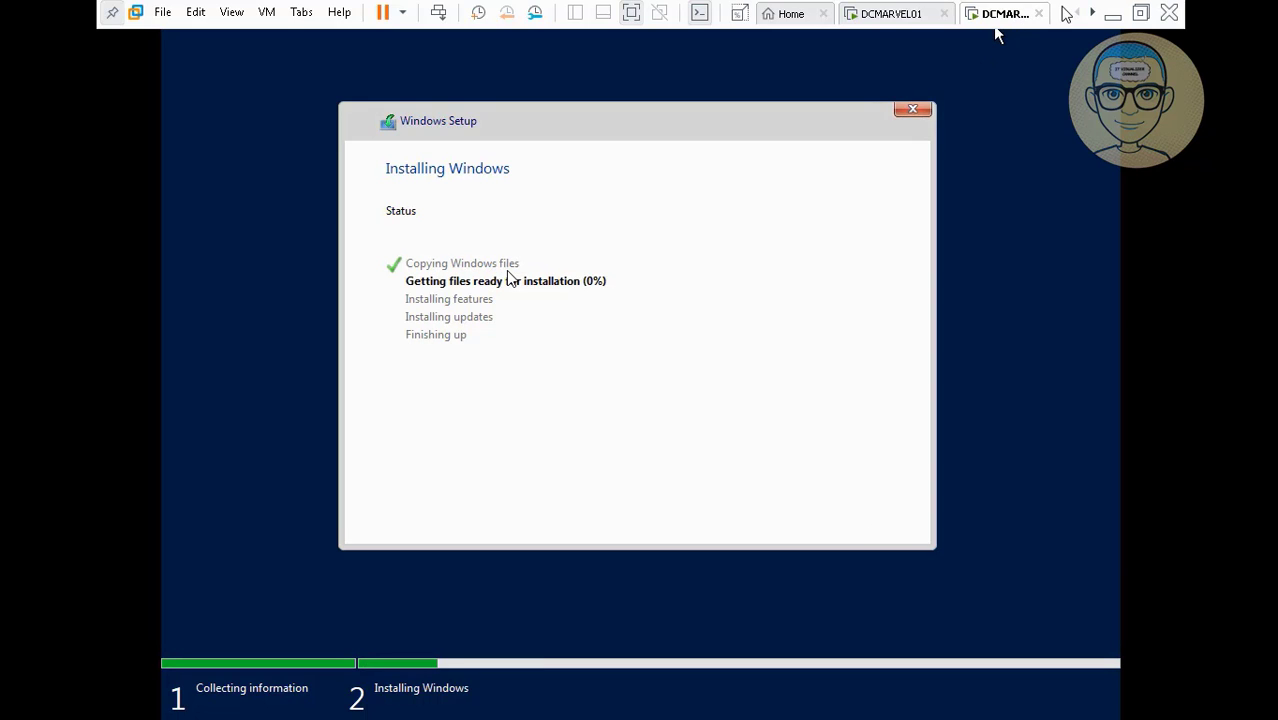
Check DCMARVEL02's file-preparation progress twice, reaching 47%, and minimize VMware back to the desktop.
left_click(1114, 16)
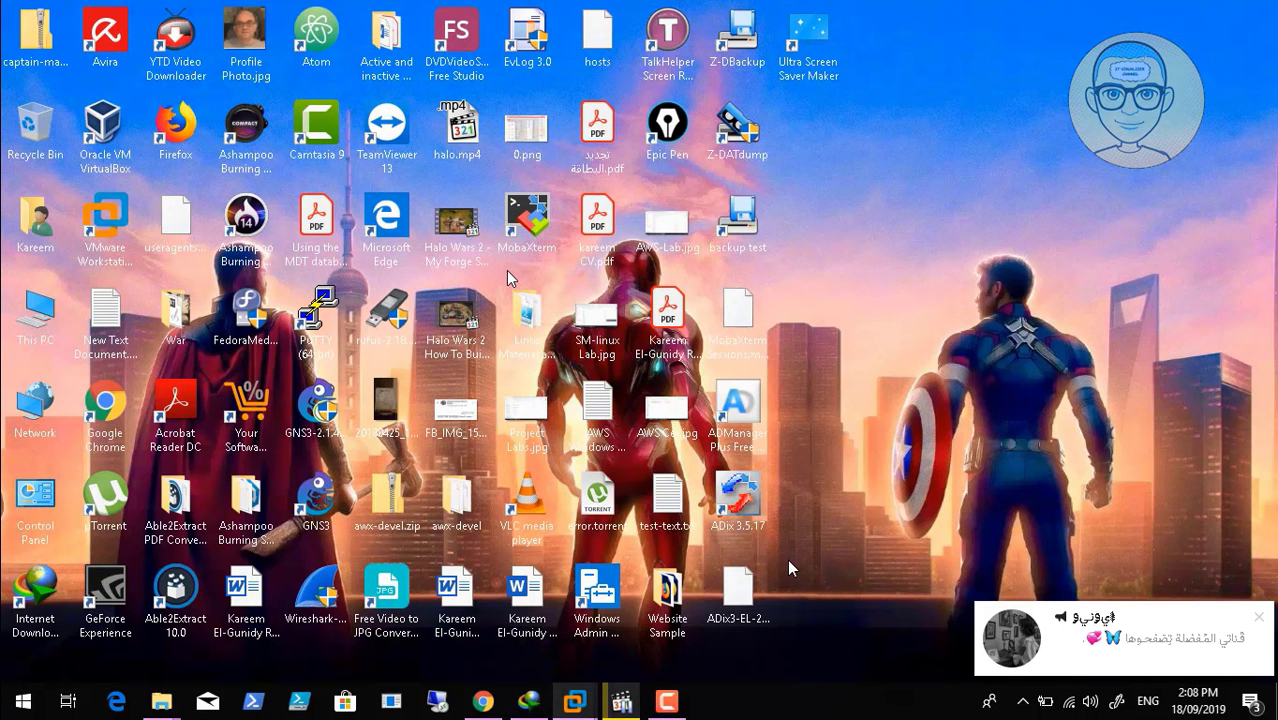
left_click(665, 701)
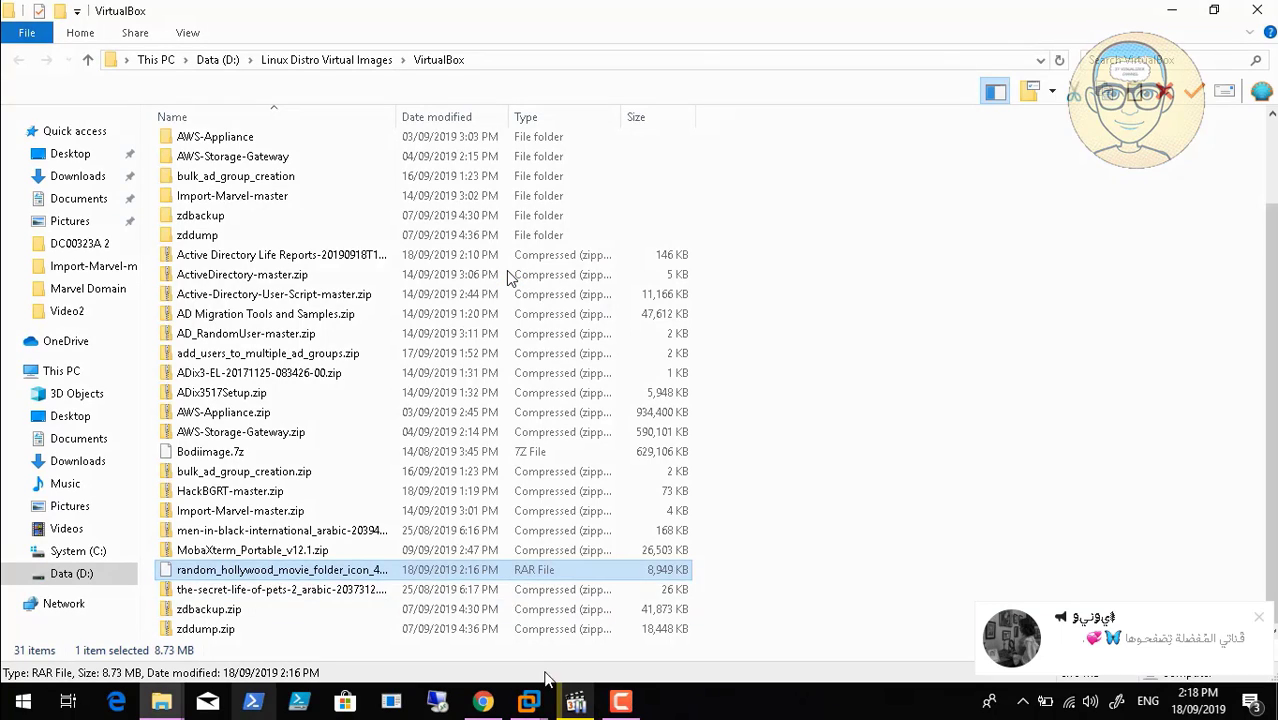
mouse_move(528, 701)
left_click(677, 574)
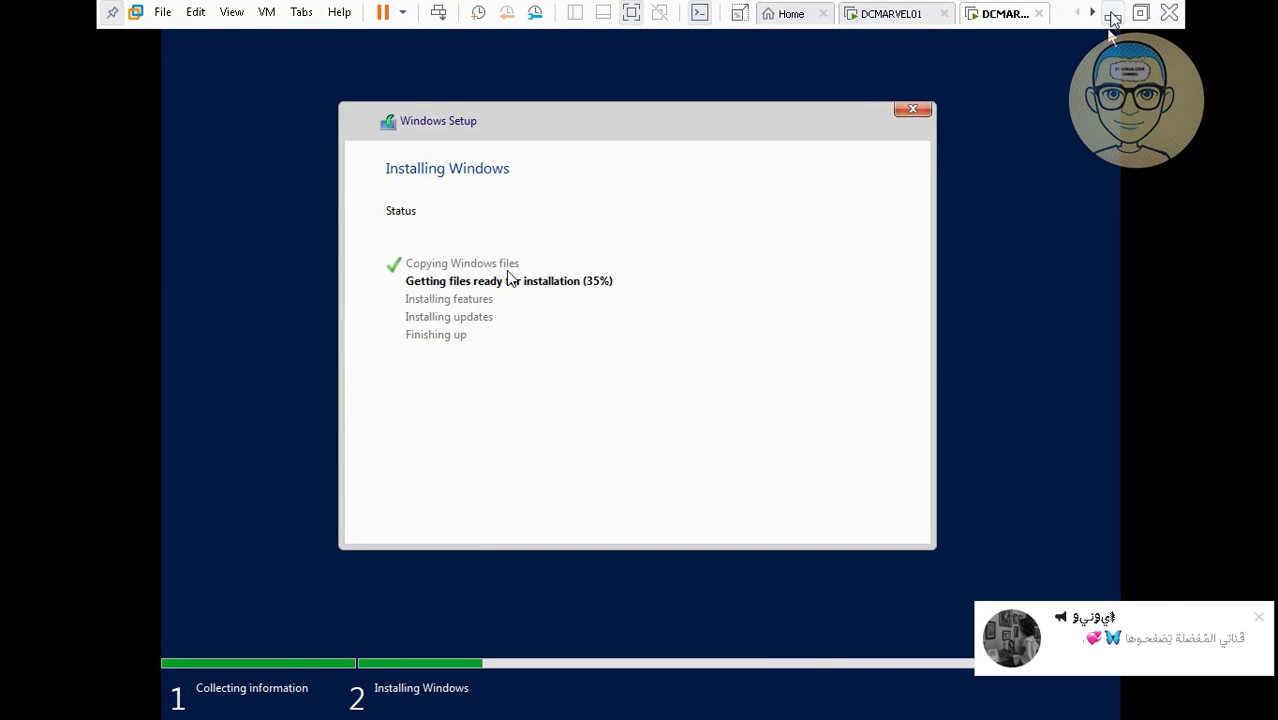
left_click(1112, 14)
left_click(622, 701)
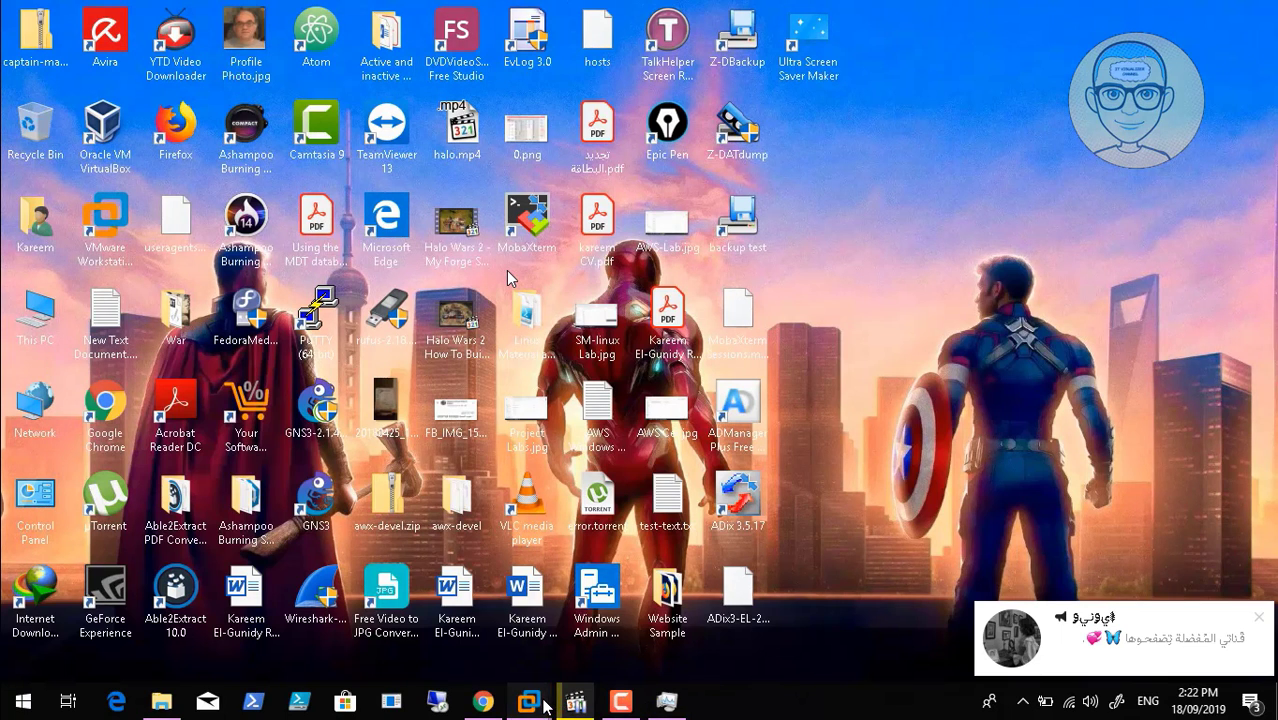
mouse_move(529, 701)
left_click(668, 618)
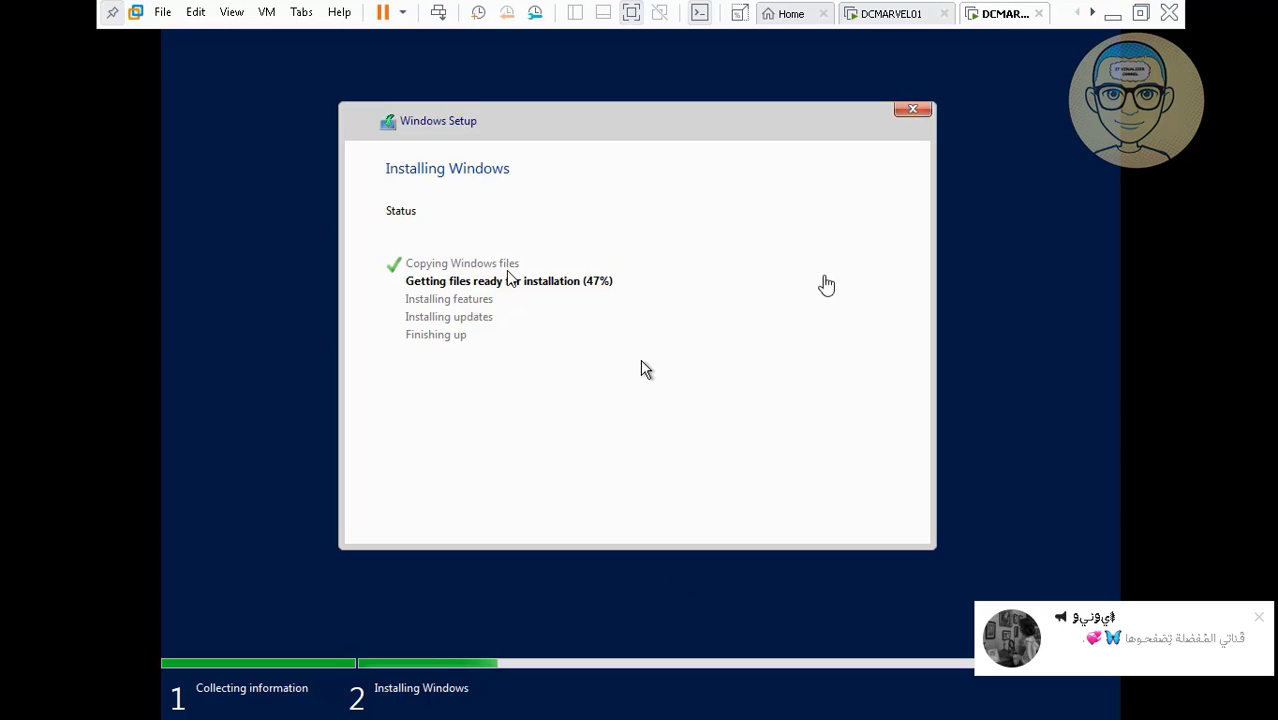
left_click(1112, 13)
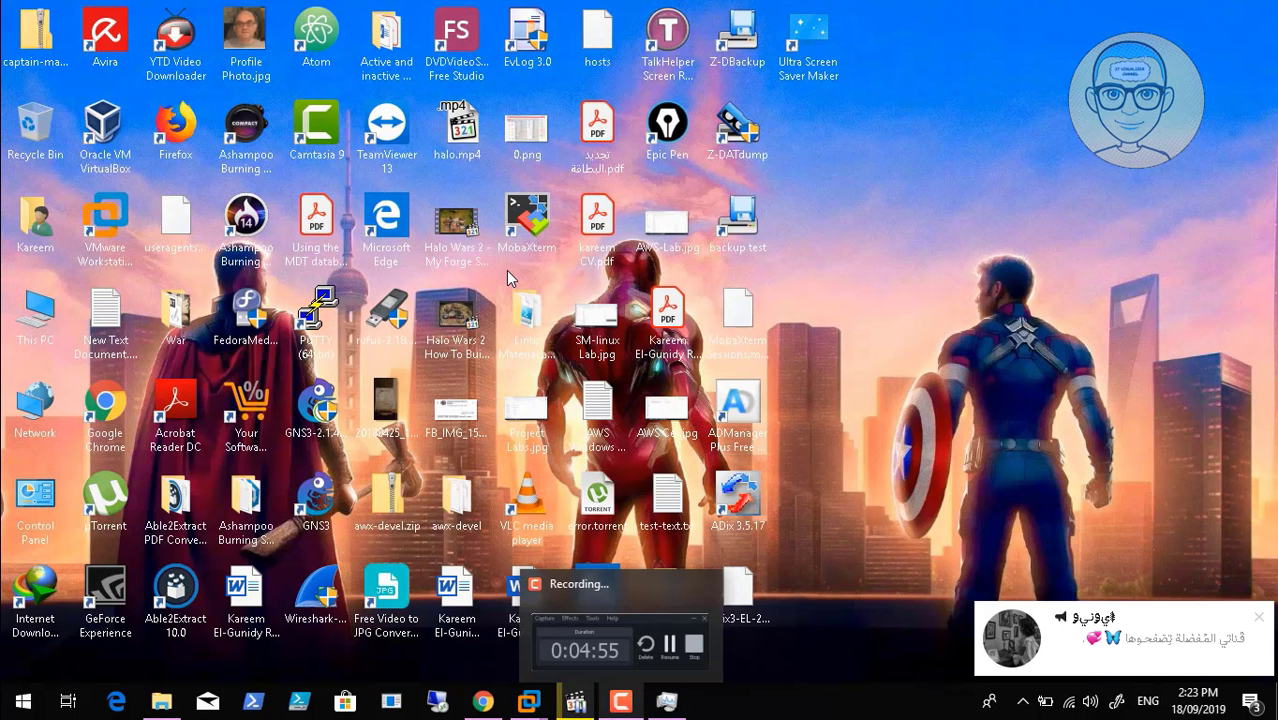
Open Task Manager to watch memory and disk load, checking DCMARVEL02's install progress in between.
left_click(622, 702)
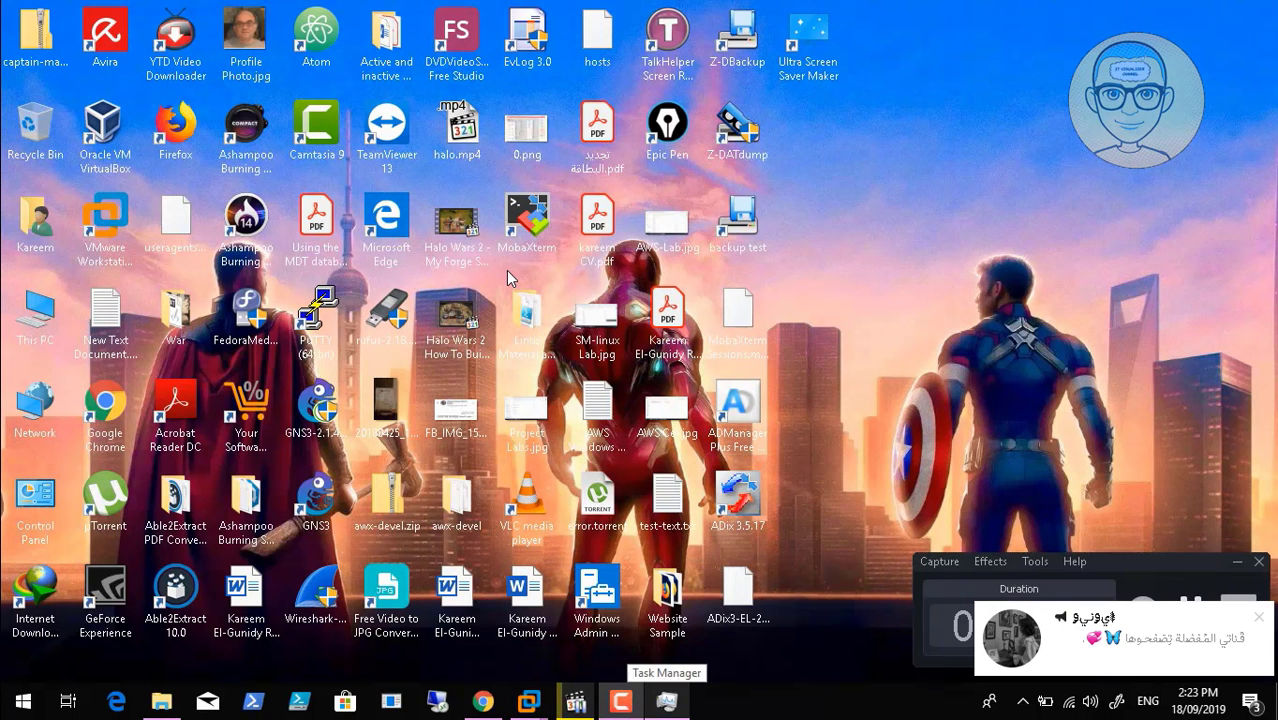
left_click(665, 702)
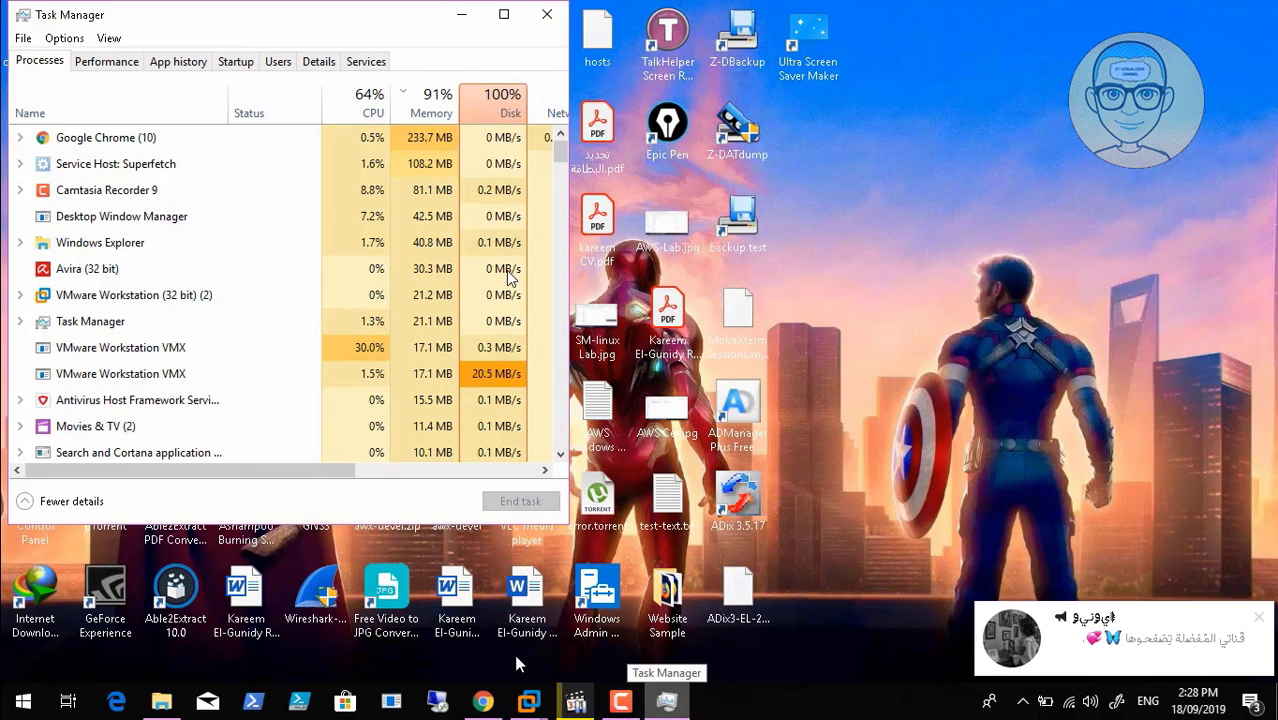
left_click(528, 702)
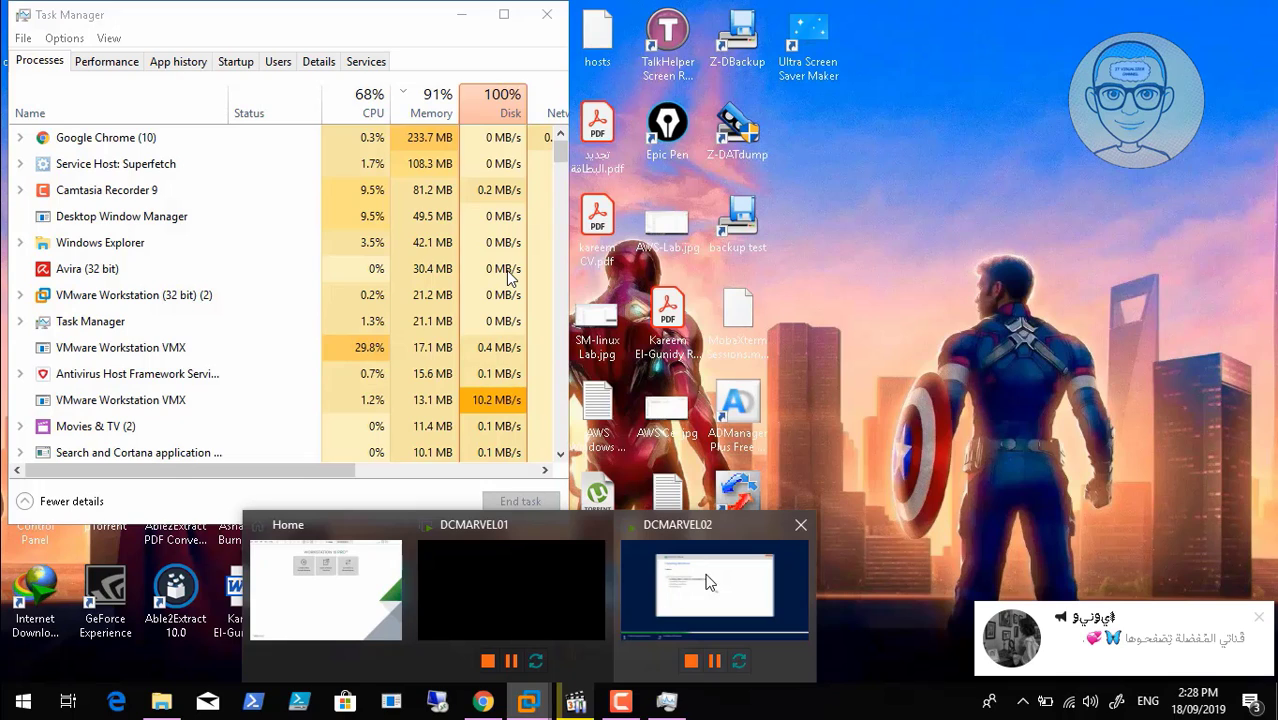
left_click(707, 582)
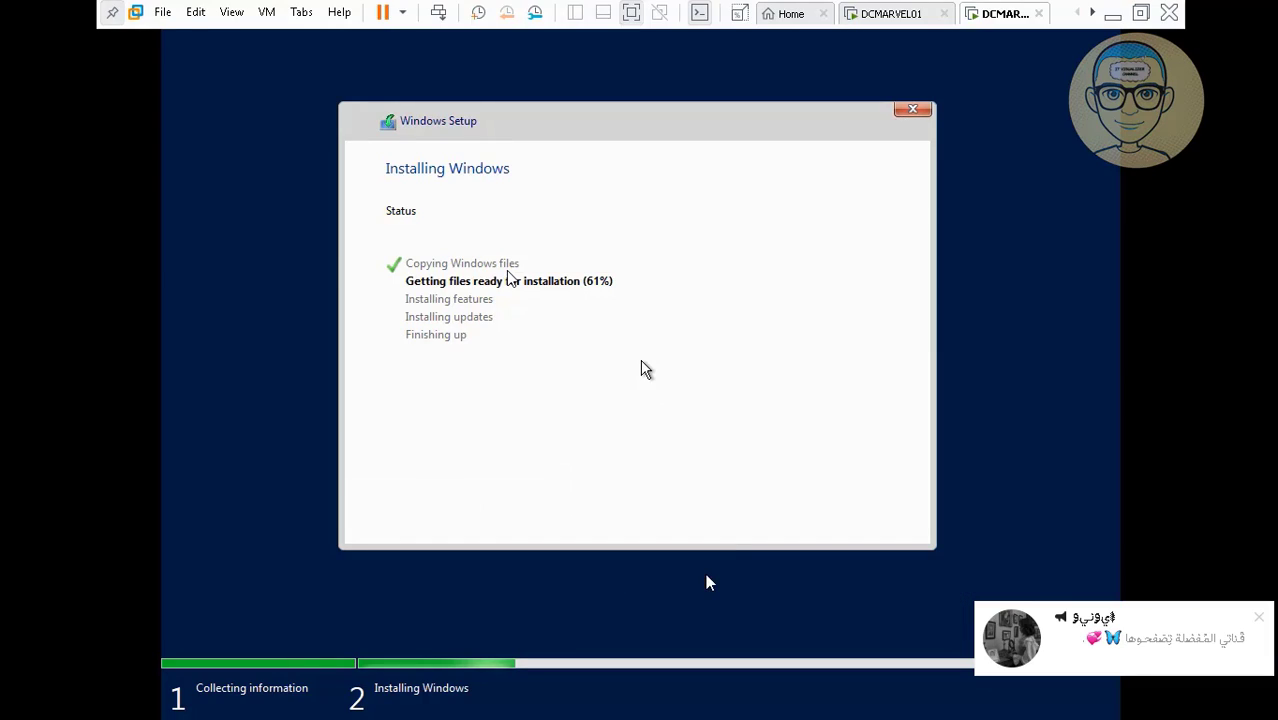
left_click(1114, 14)
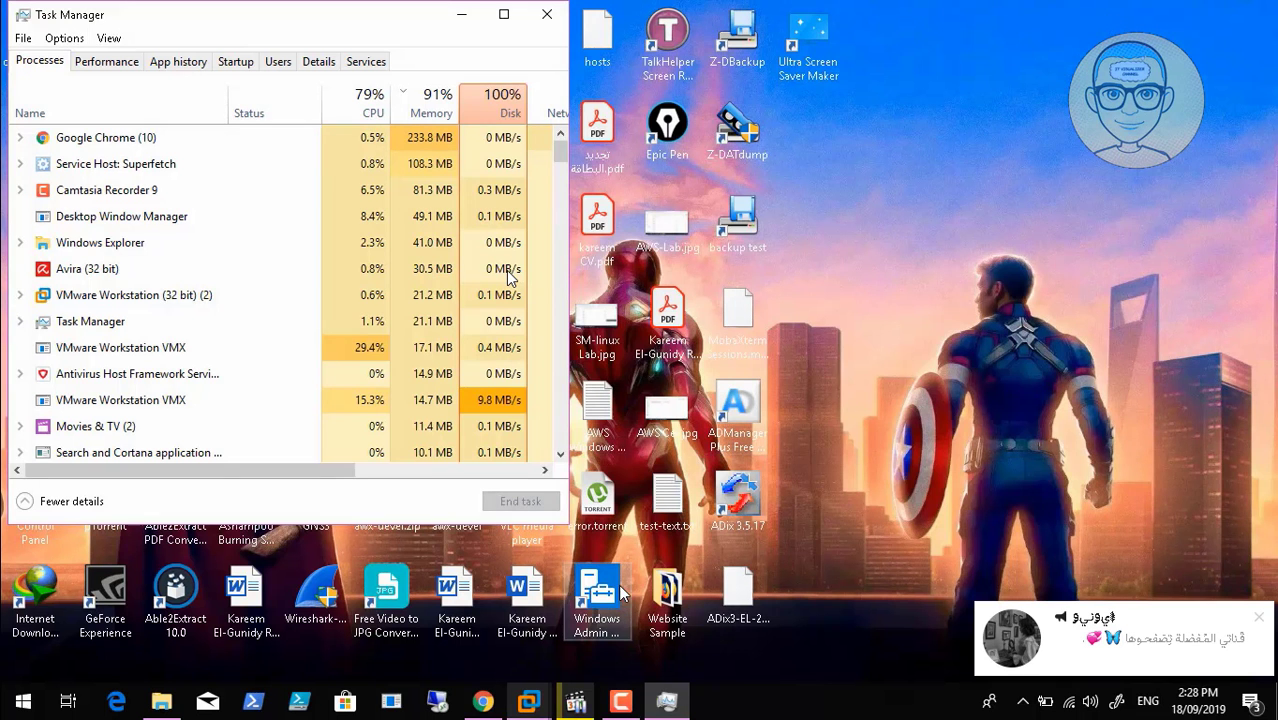
left_click(618, 705)
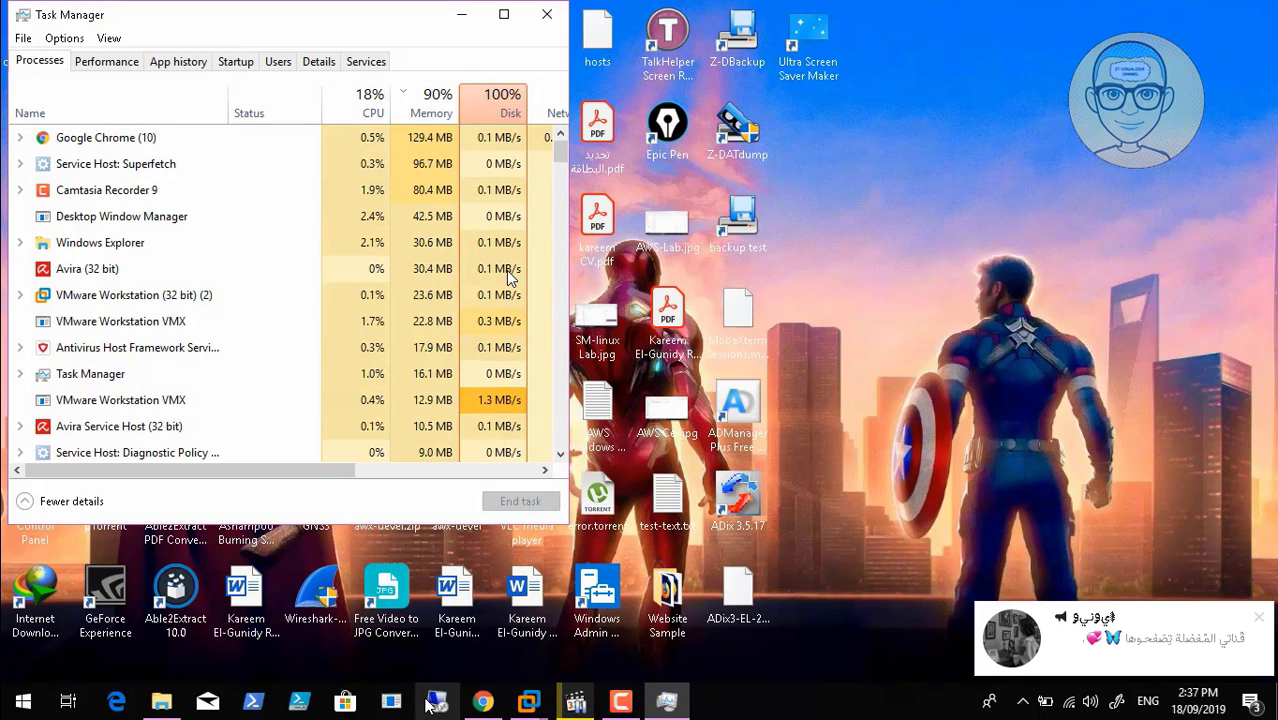
left_click(533, 706)
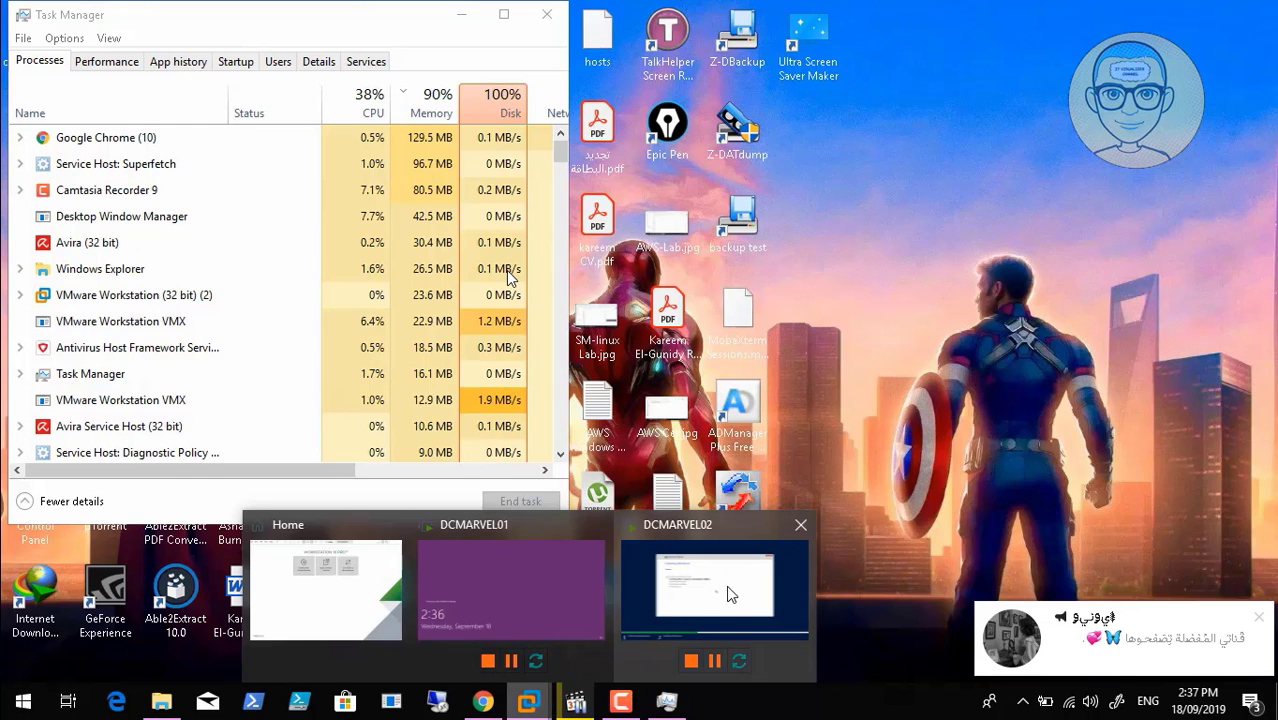
left_click(727, 592)
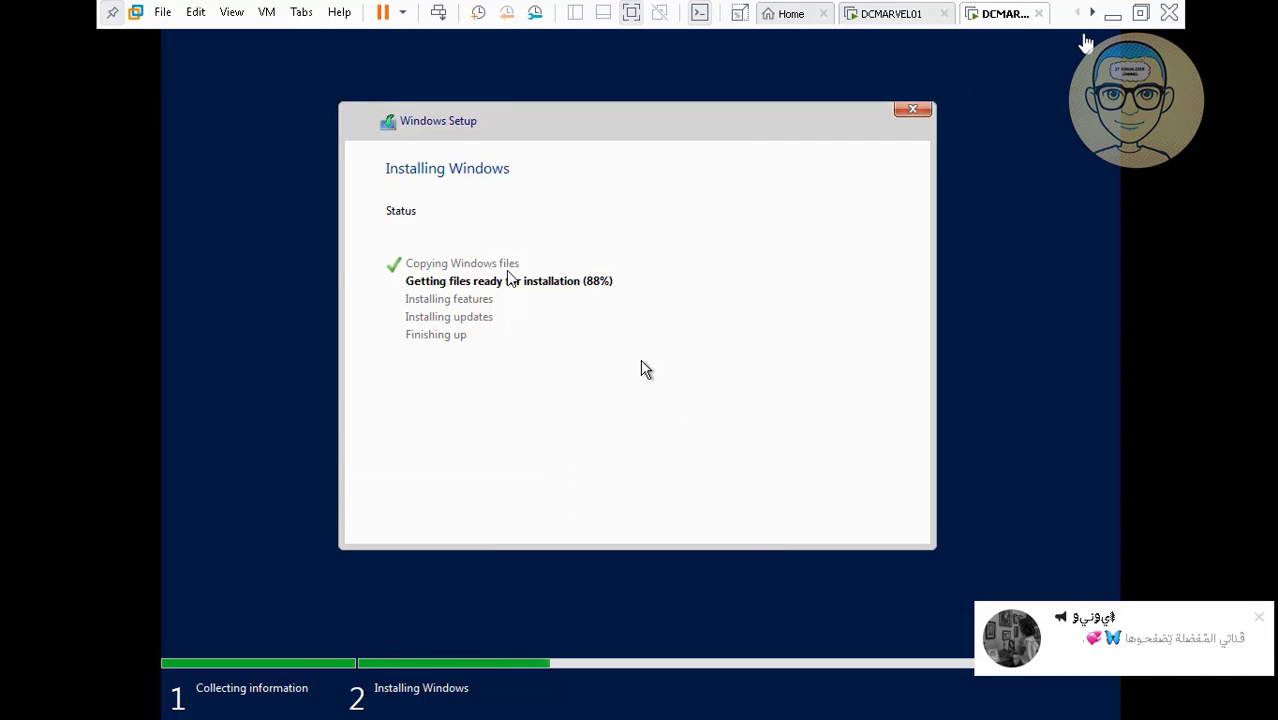
left_click(1112, 14)
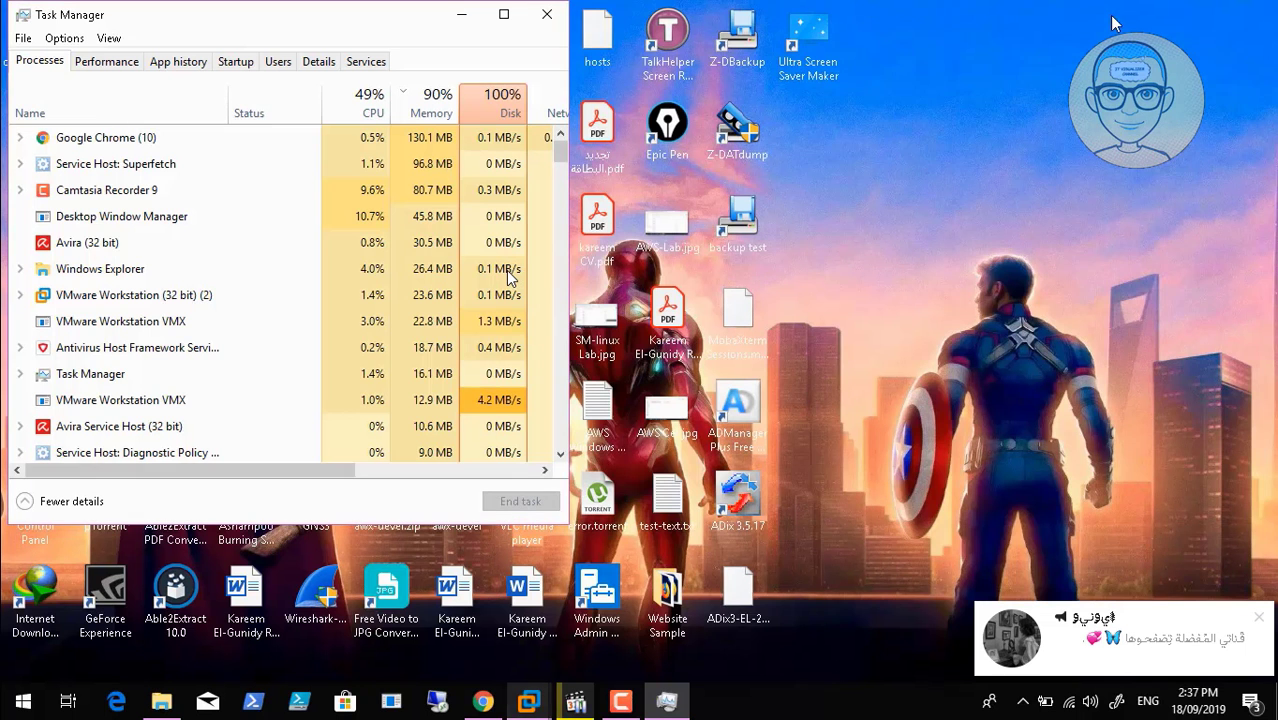
Keep checking DCMARVEL02 until it reaches Customize settings, then return to Task Manager showing 93% memory.
left_click(620, 702)
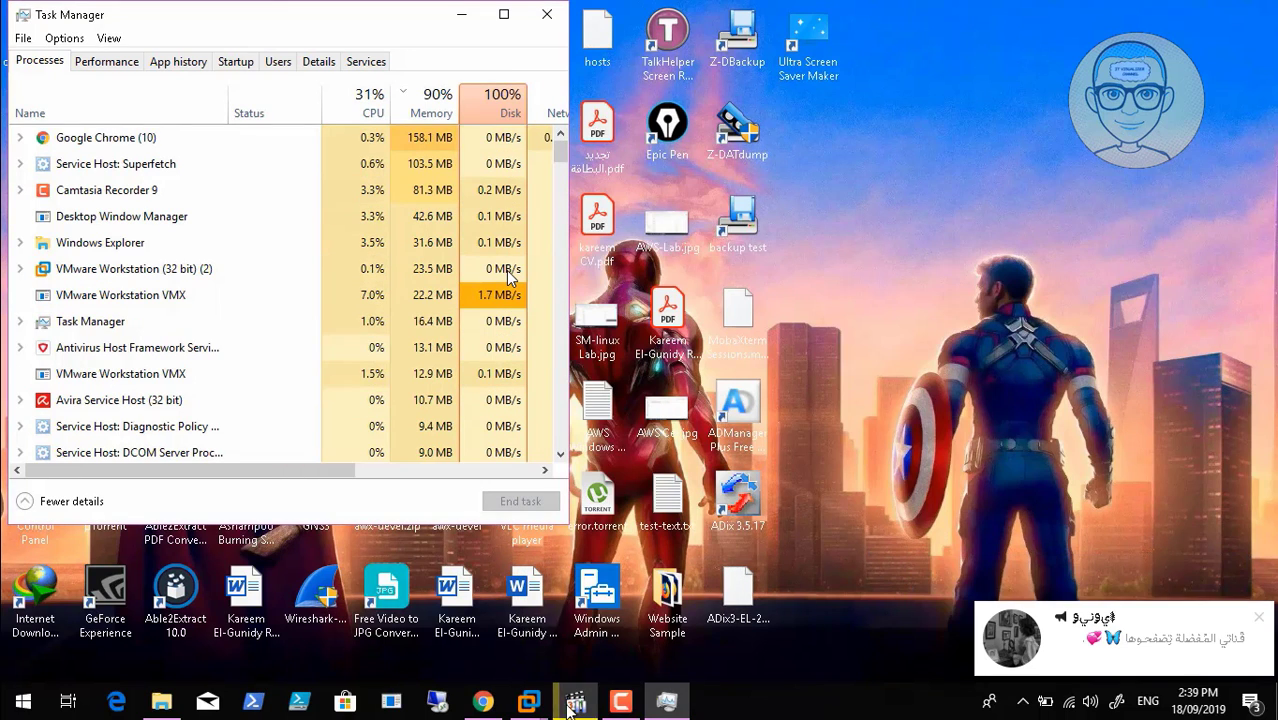
left_click(530, 704)
left_click(687, 606)
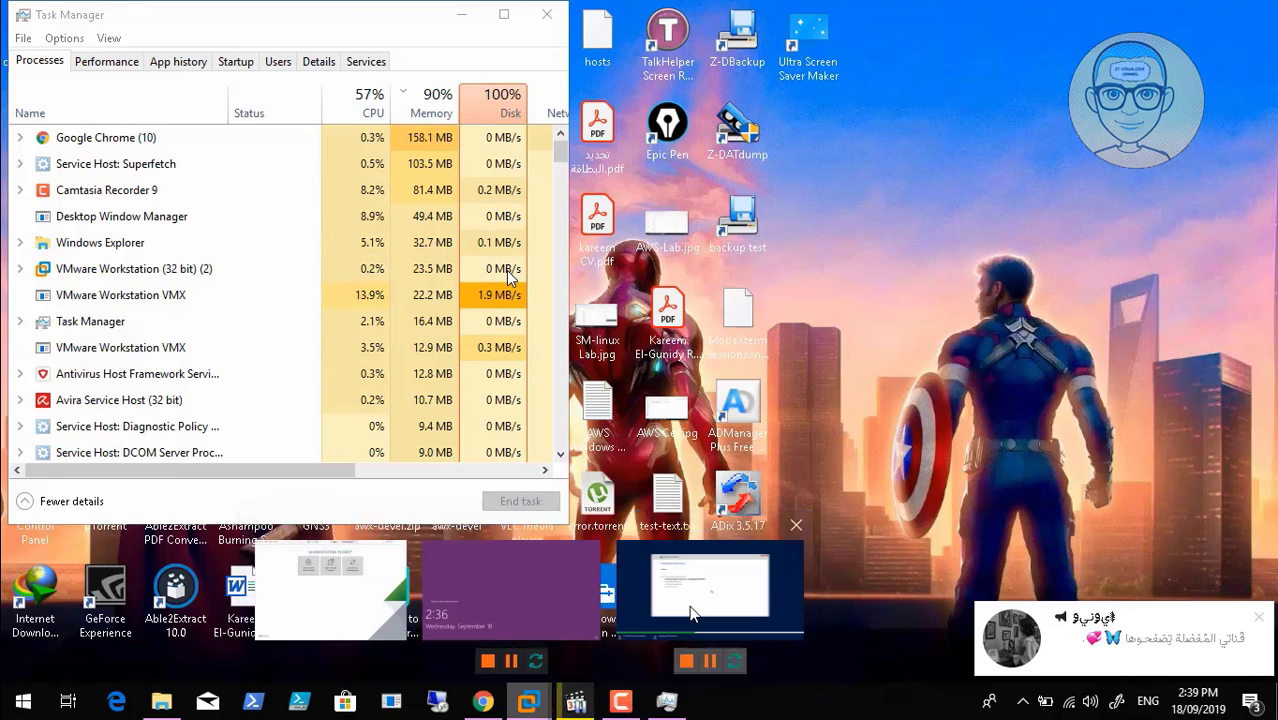
left_click(1109, 11)
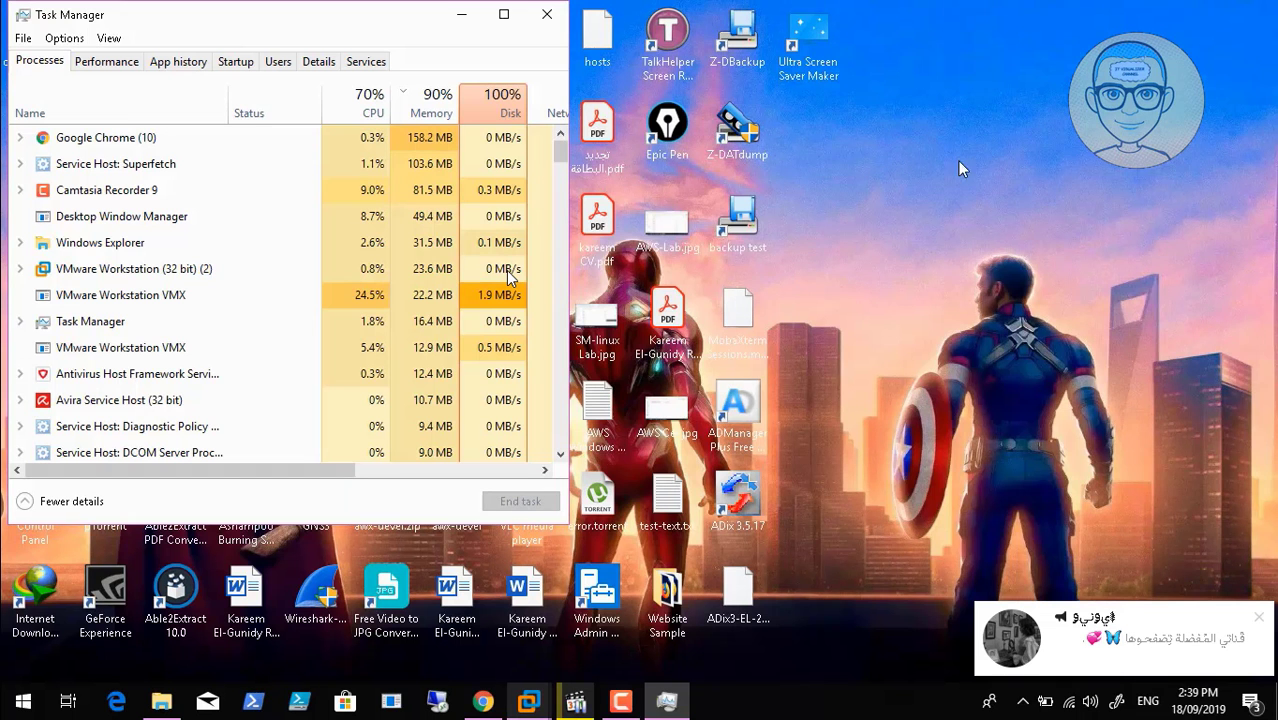
left_click(622, 703)
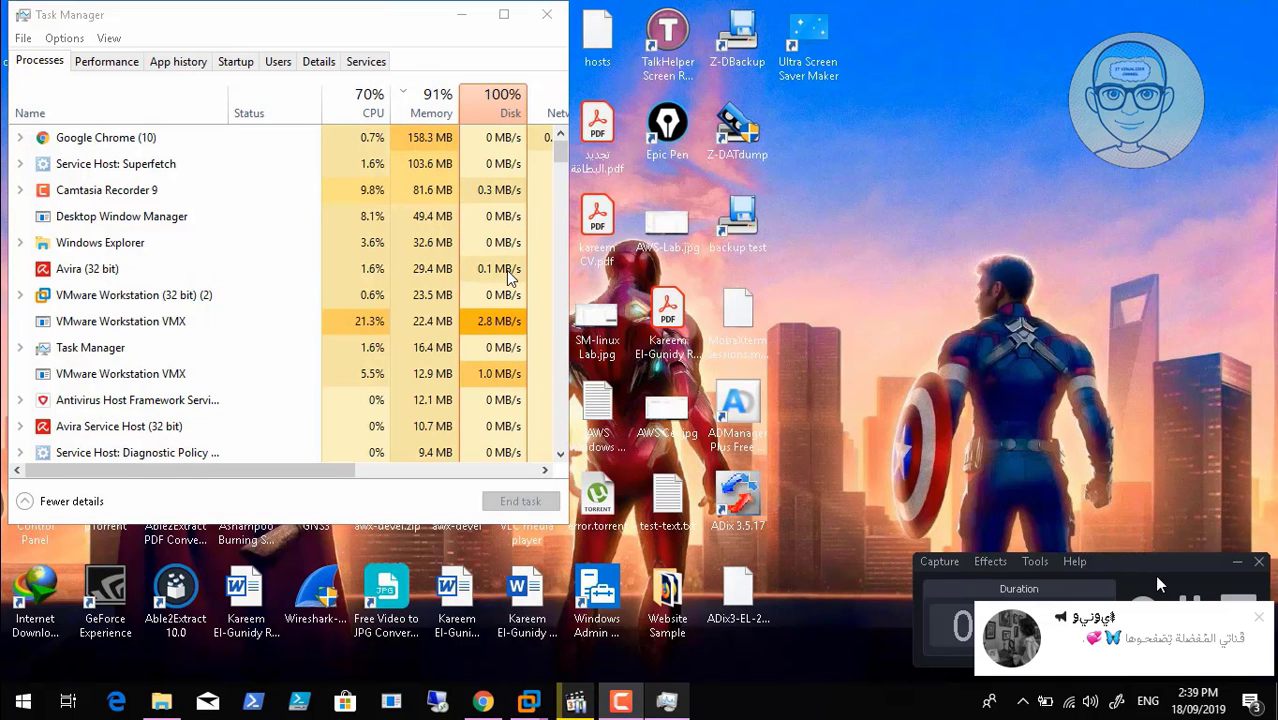
key("super+d")
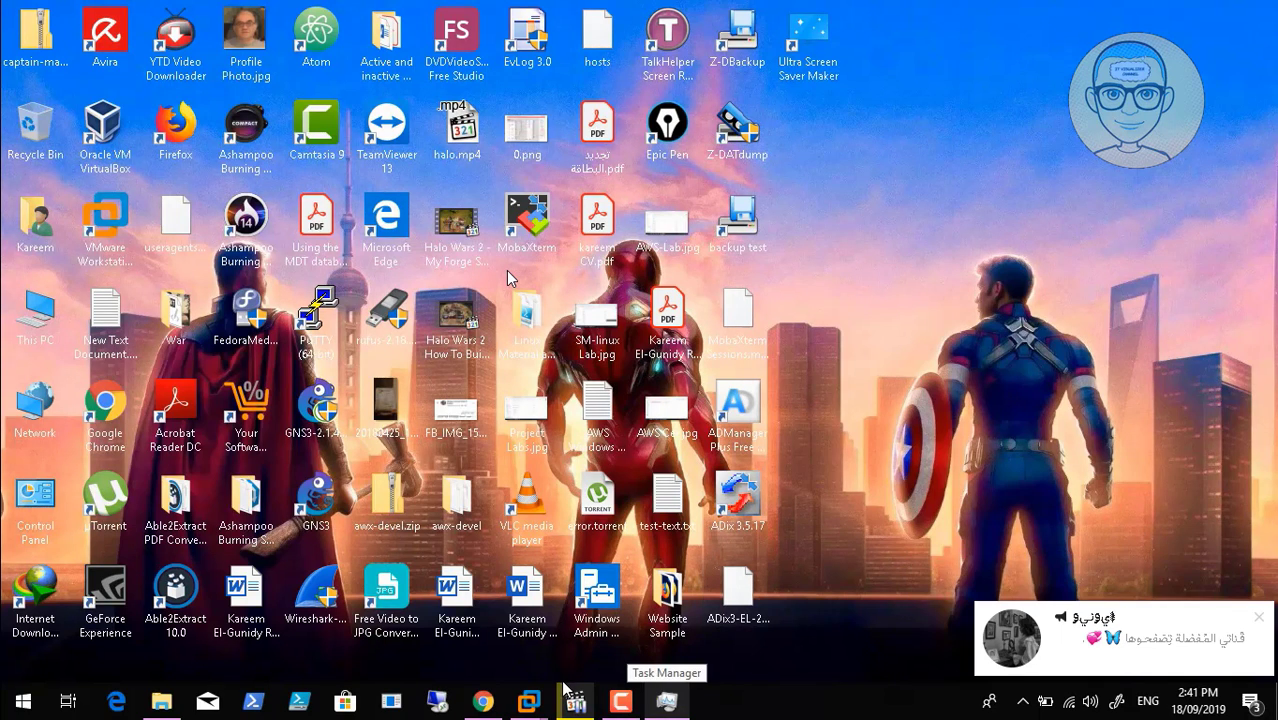
mouse_move(538, 704)
left_click(697, 584)
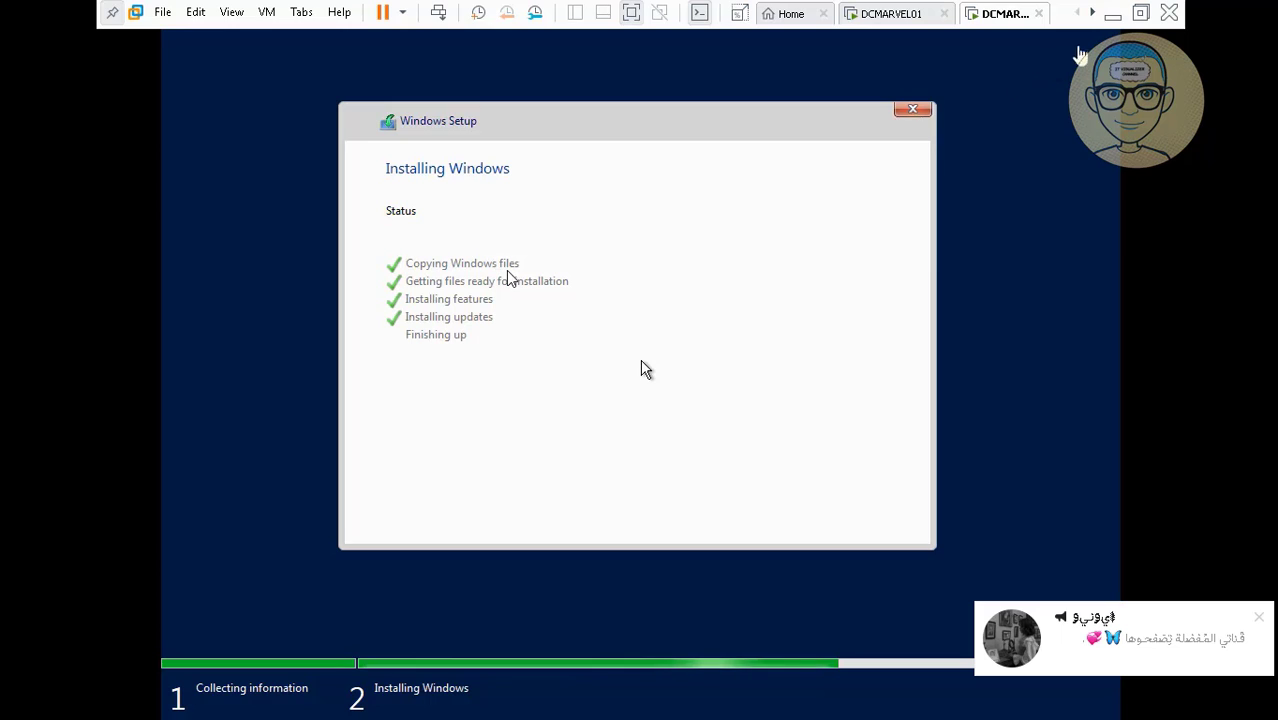
left_click(1112, 14)
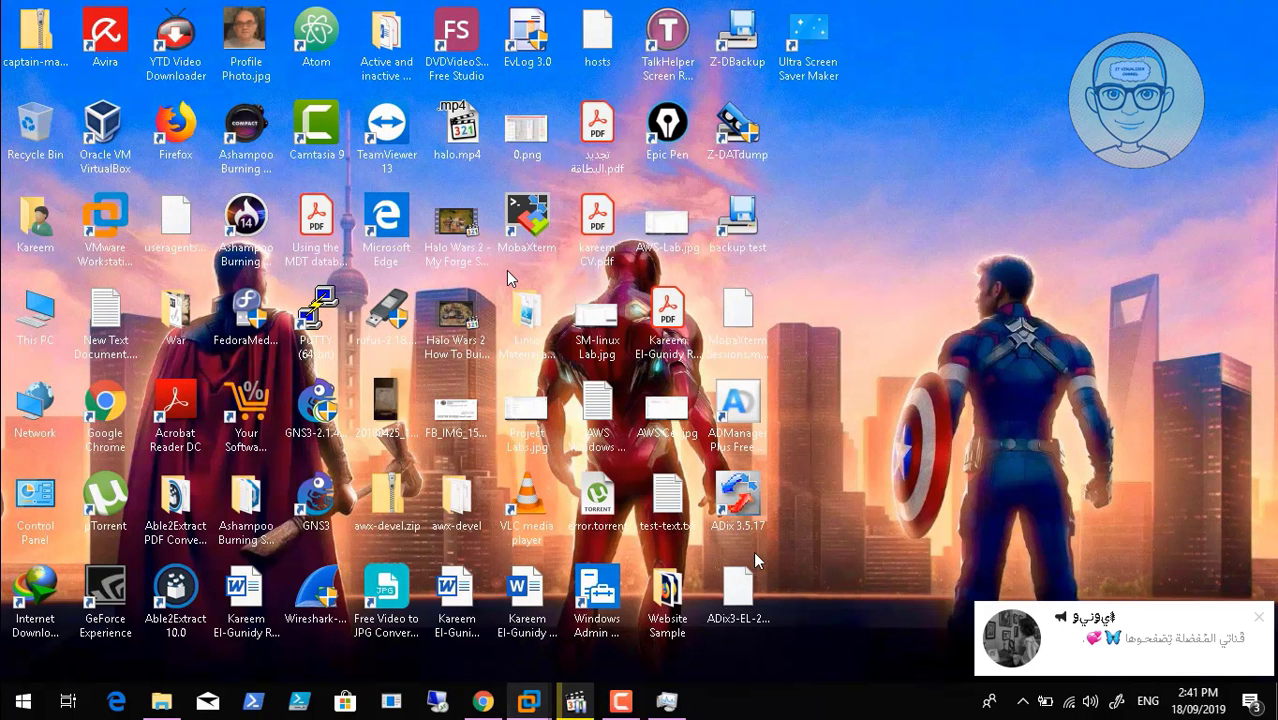
left_click(630, 700)
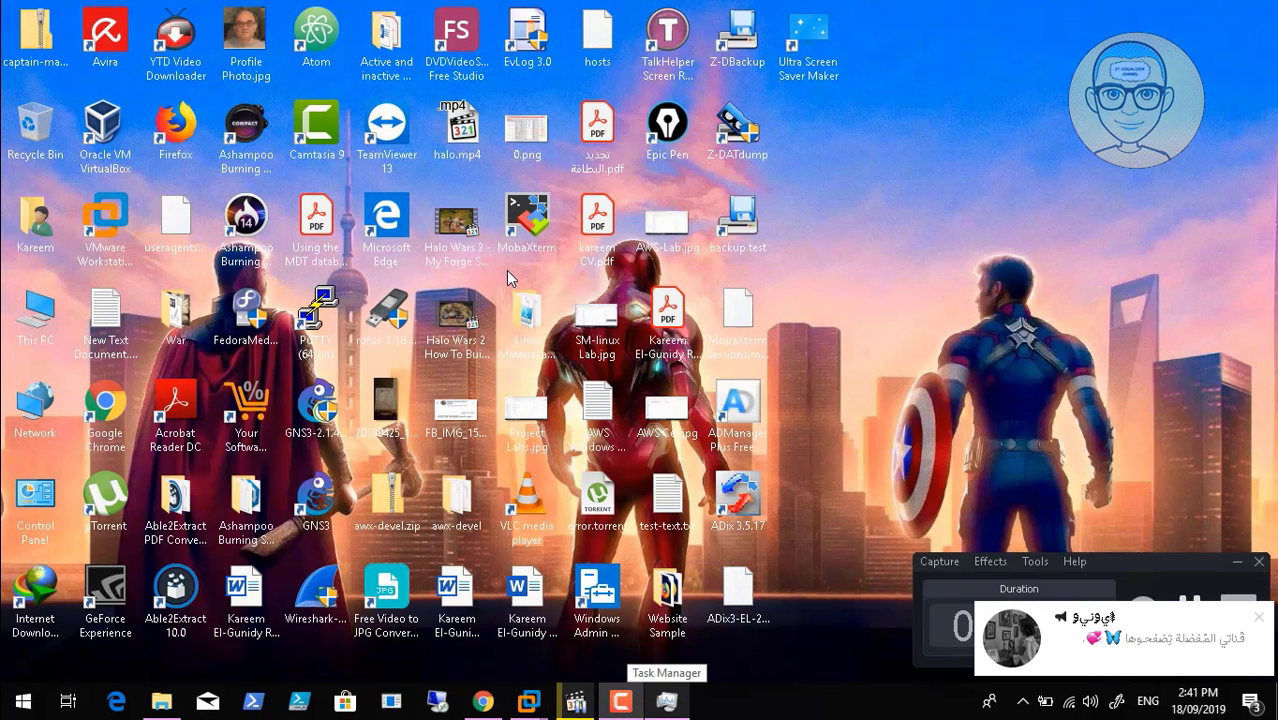
left_click(667, 699)
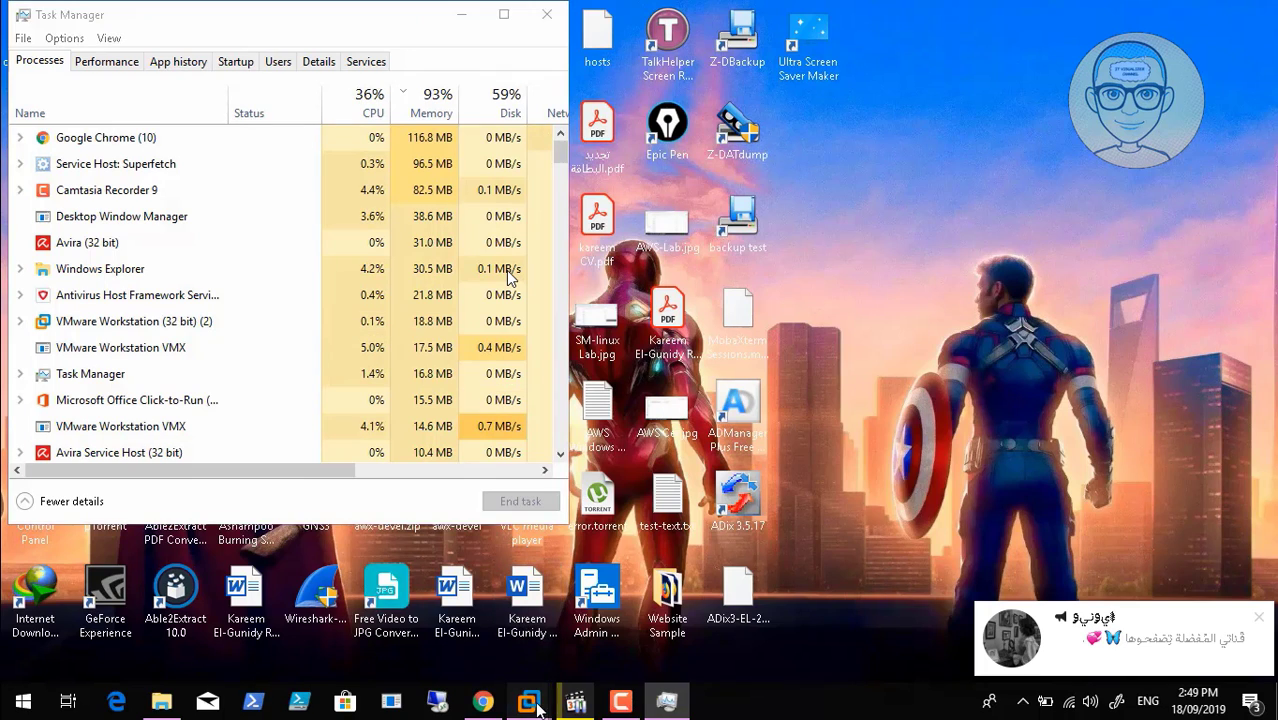
On DCMARVEL02's Customize settings page, enter and confirm the built-in Administrator password to finish setup.
mouse_move(540, 708)
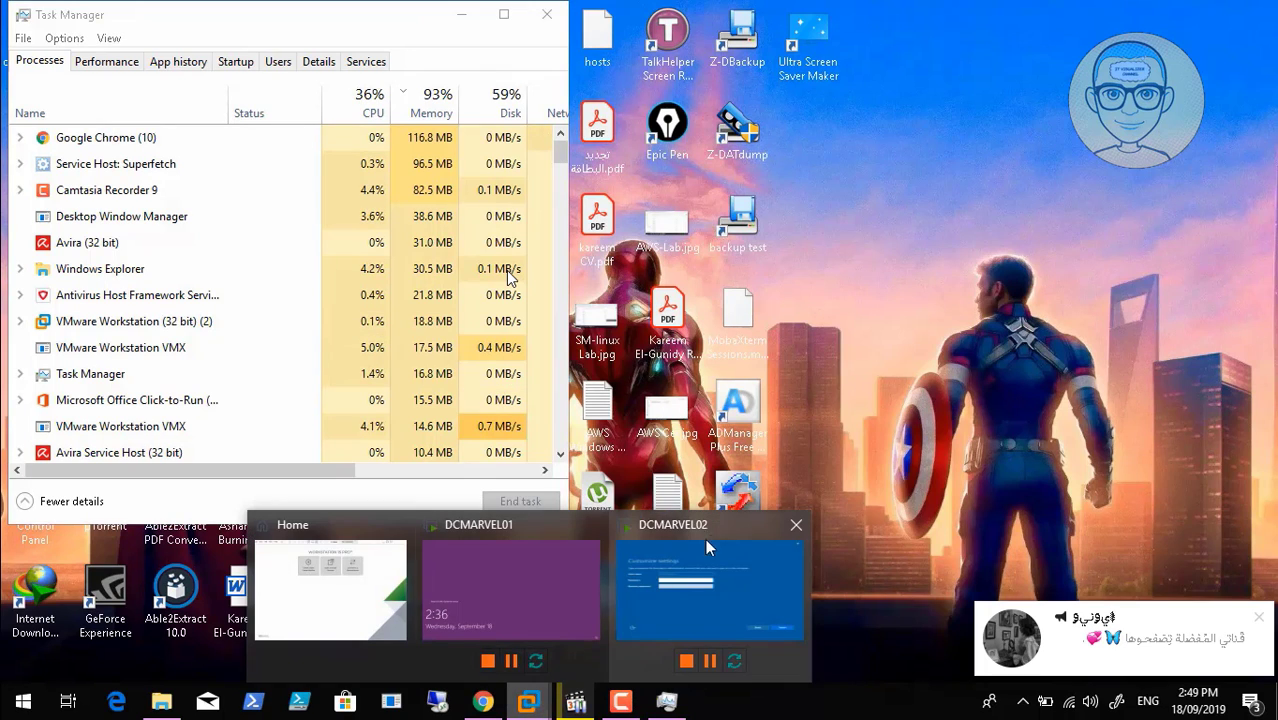
left_click(734, 560)
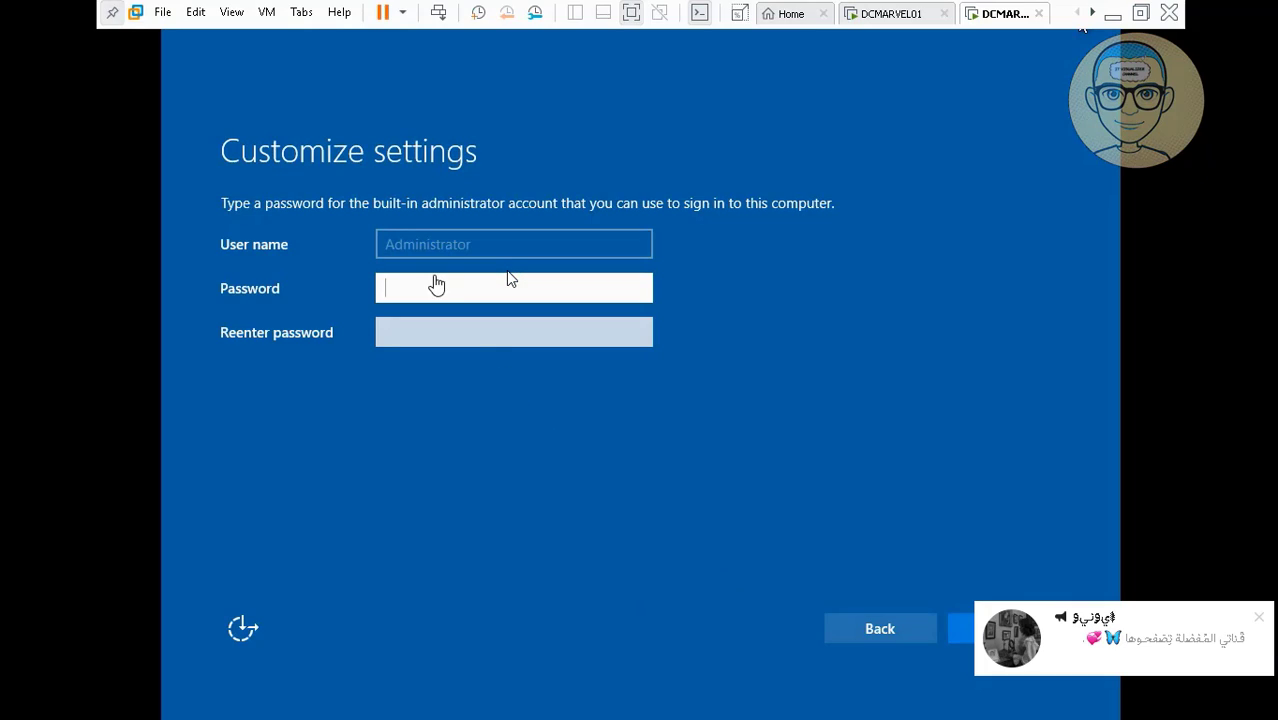
left_click(433, 290)
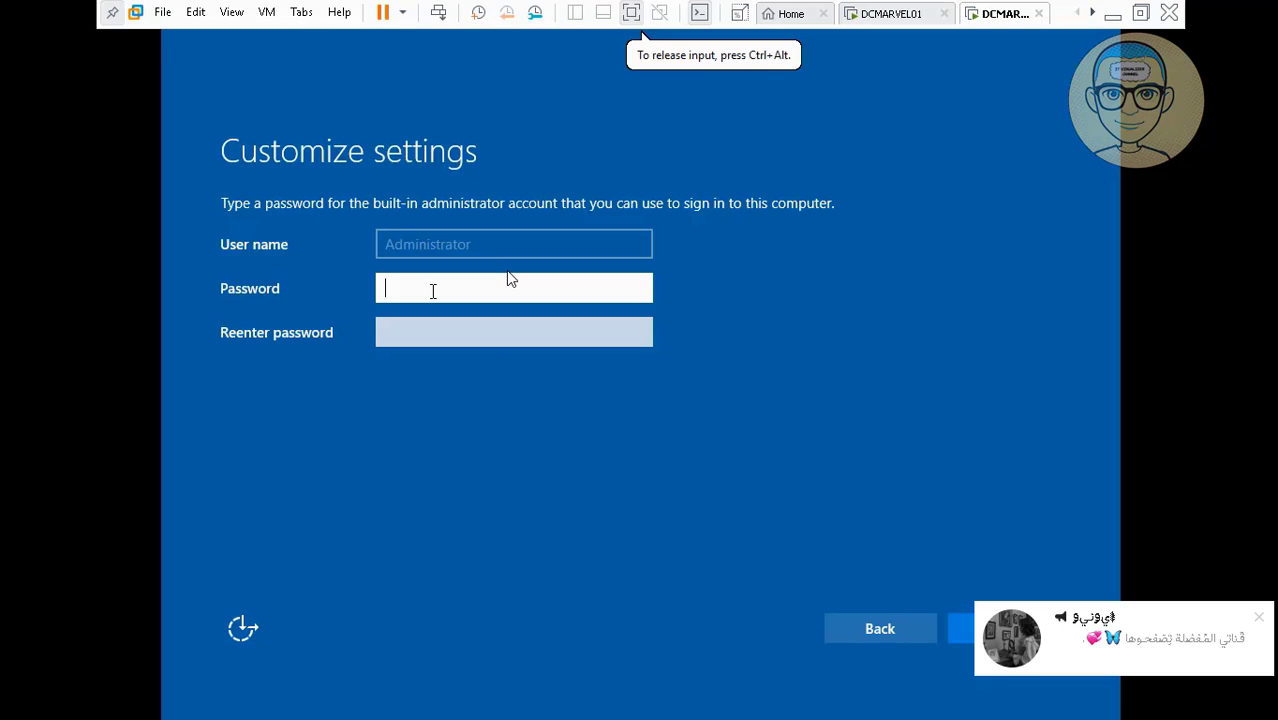
type("•••••••••••")
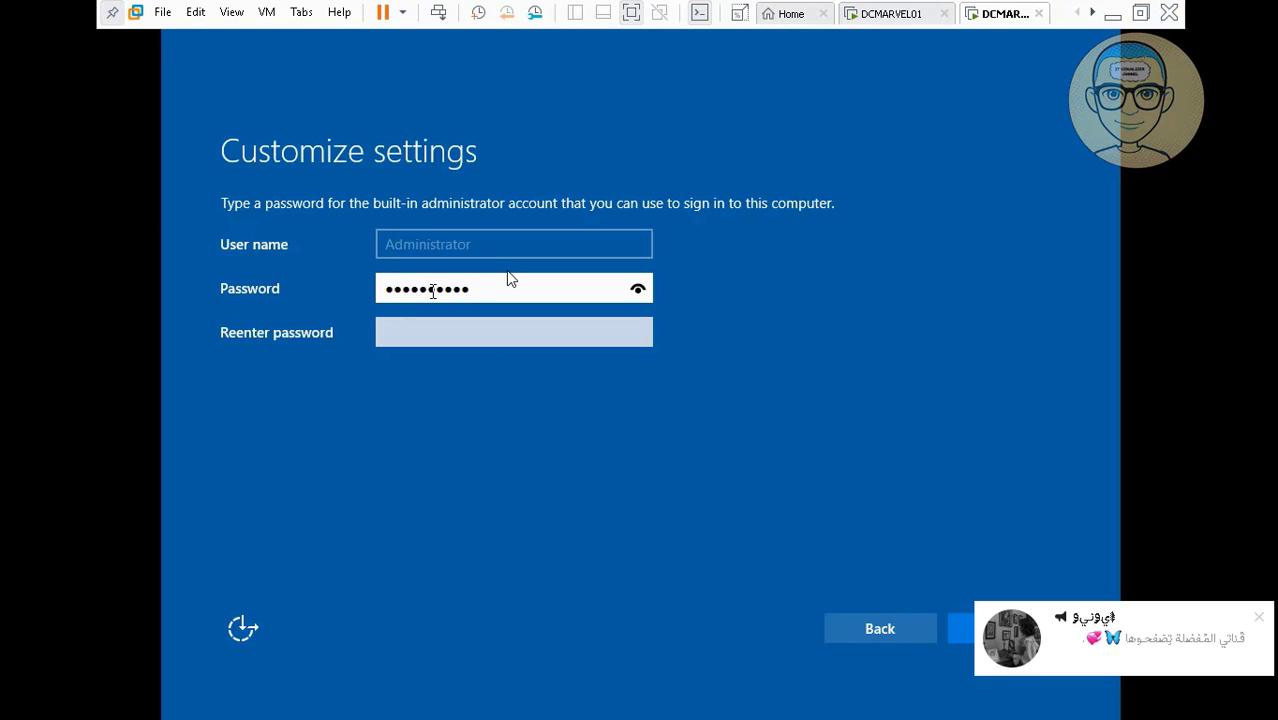
key("Tab")
type("•••••••••")
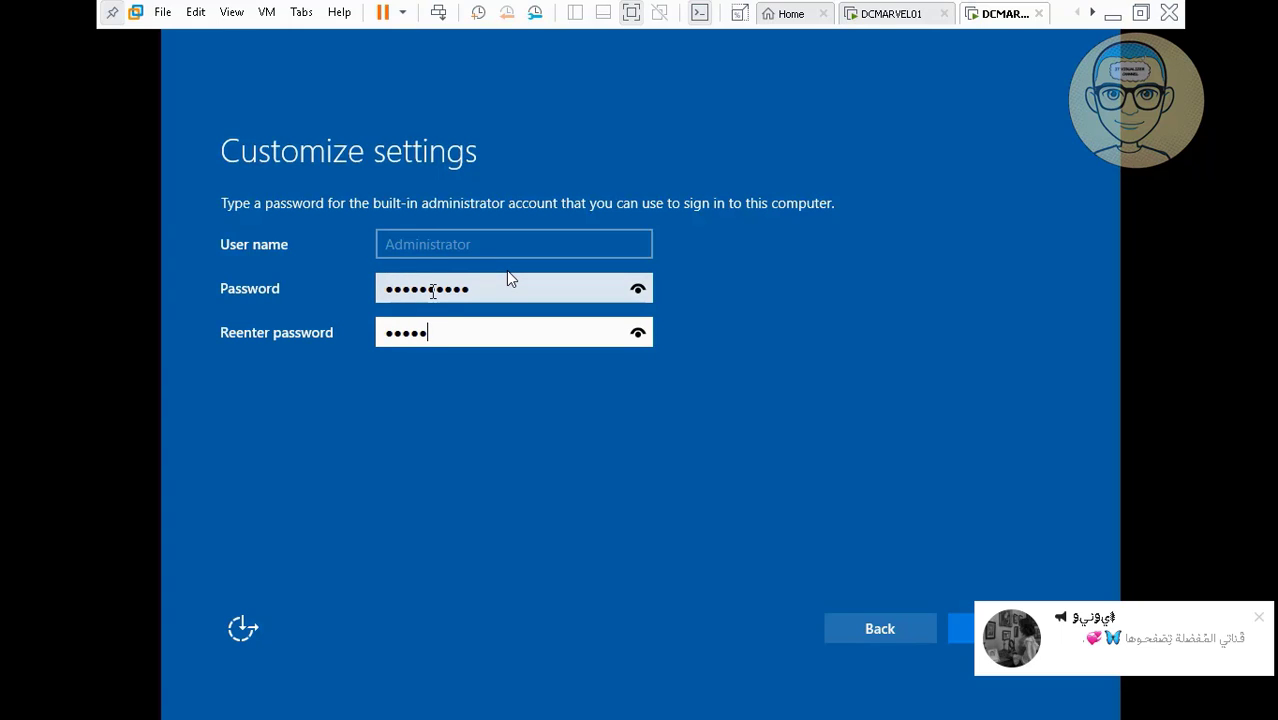
type("•")
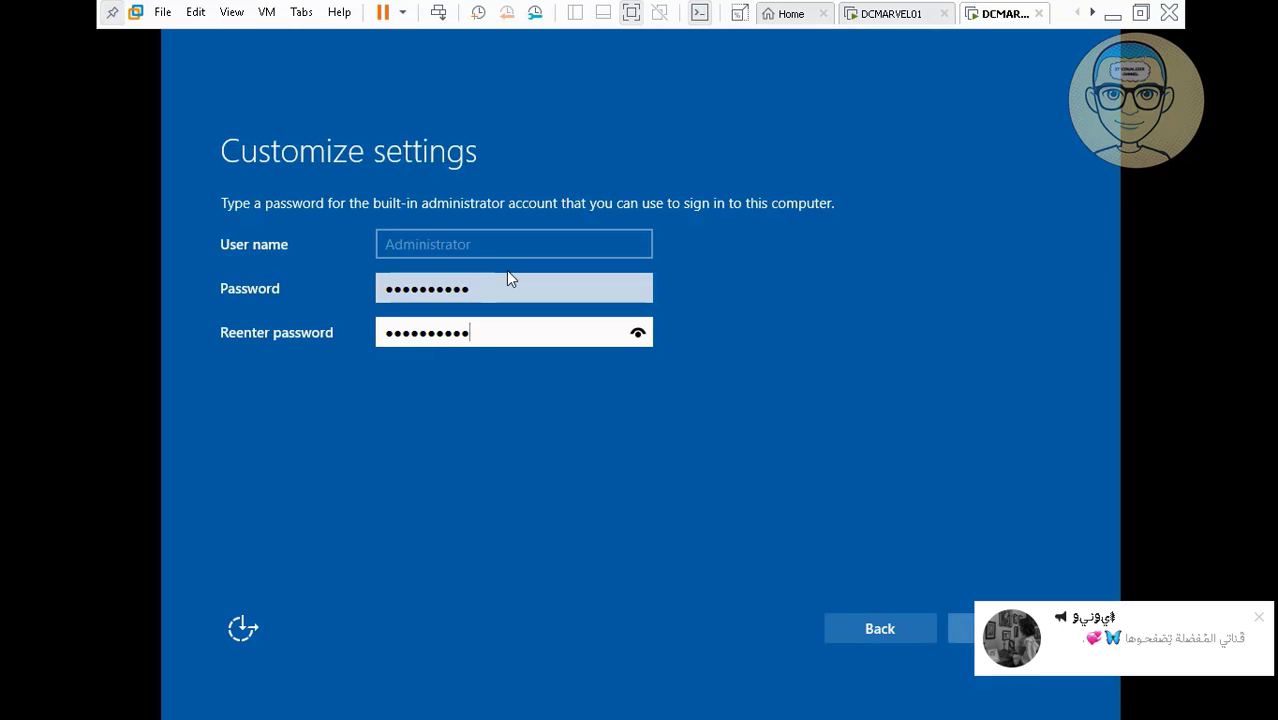
key("Return")
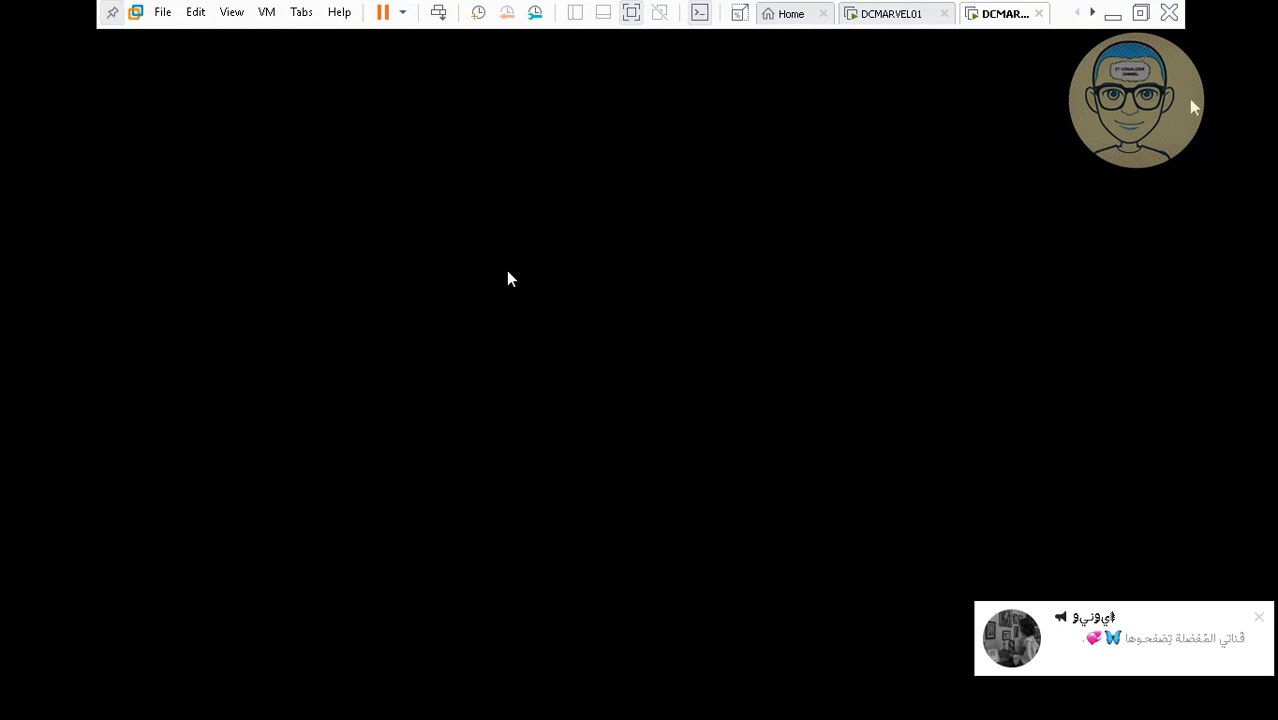
Send Ctrl+Alt+Del to DCMARVEL02's lock screen and sign in as Administrator with the account password.
left_click(1119, 19)
left_click(622, 705)
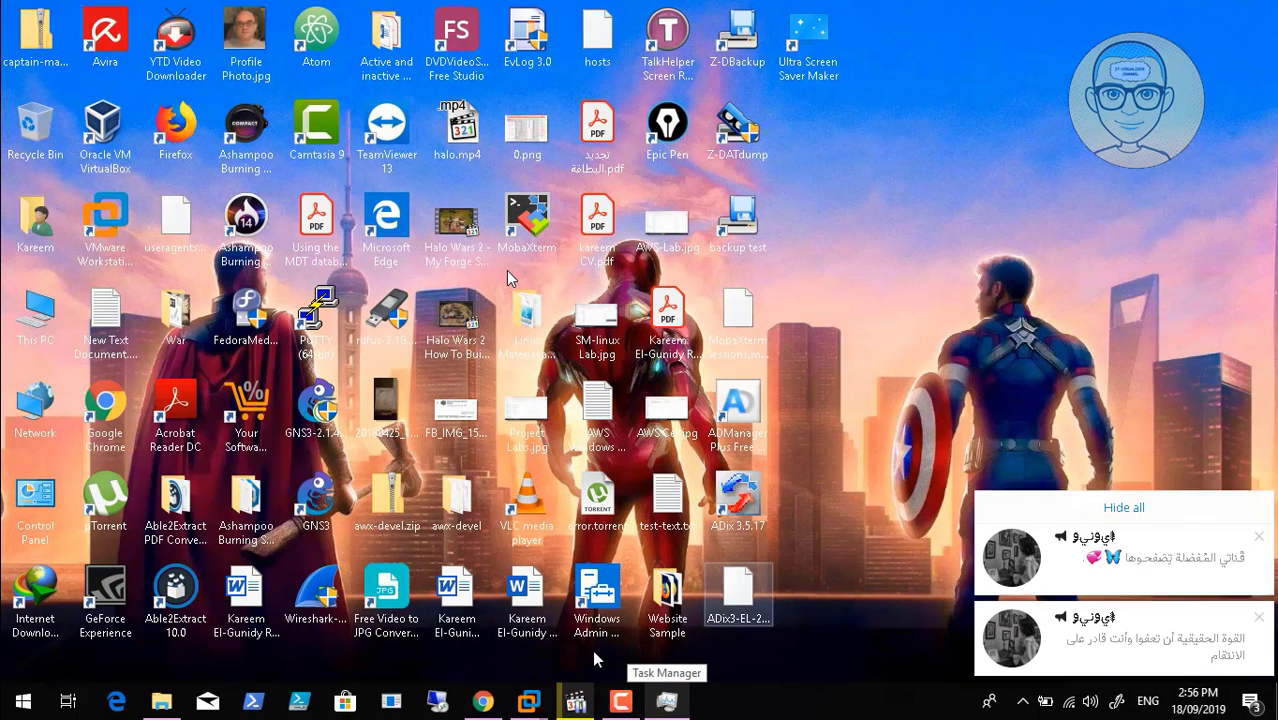
mouse_move(530, 703)
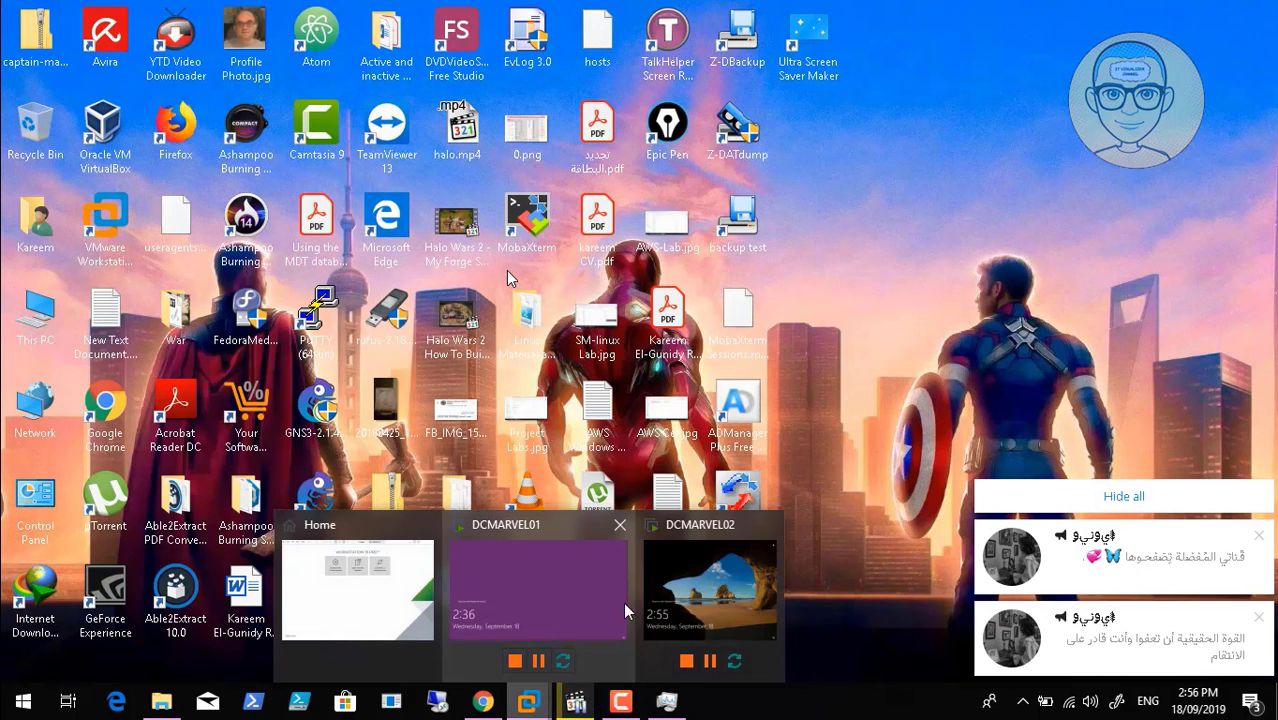
left_click(700, 600)
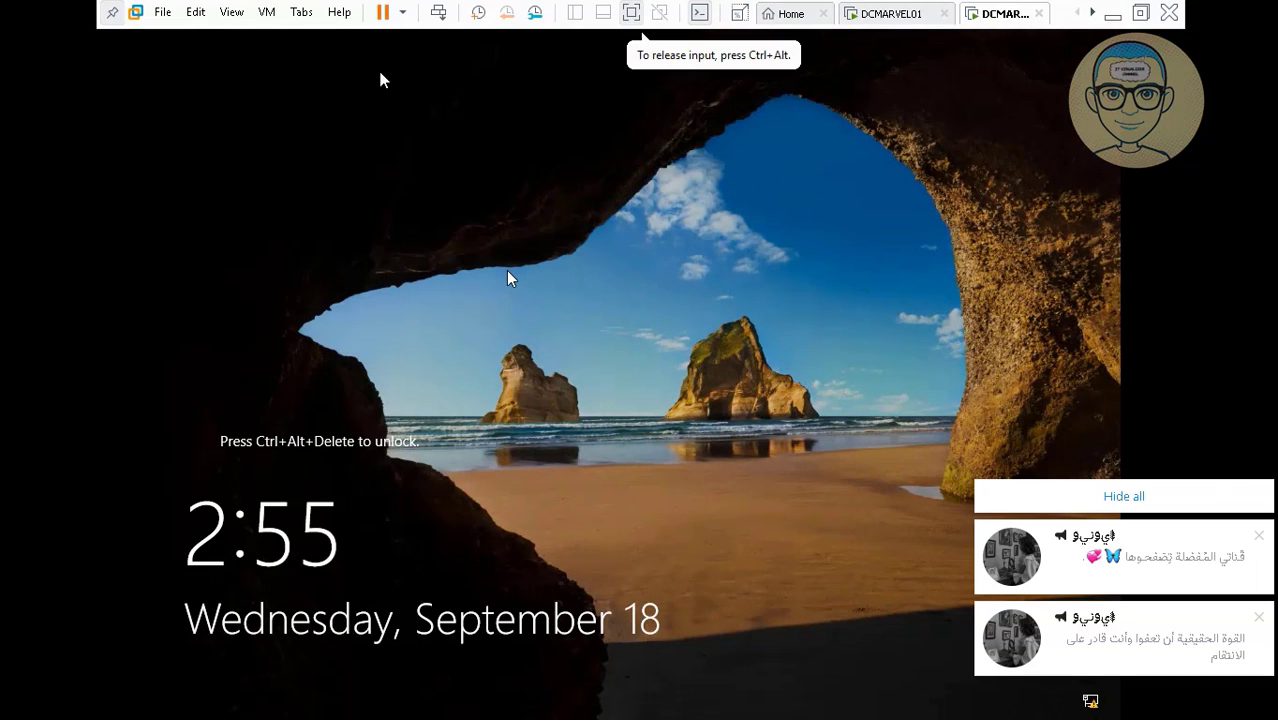
left_click(436, 13)
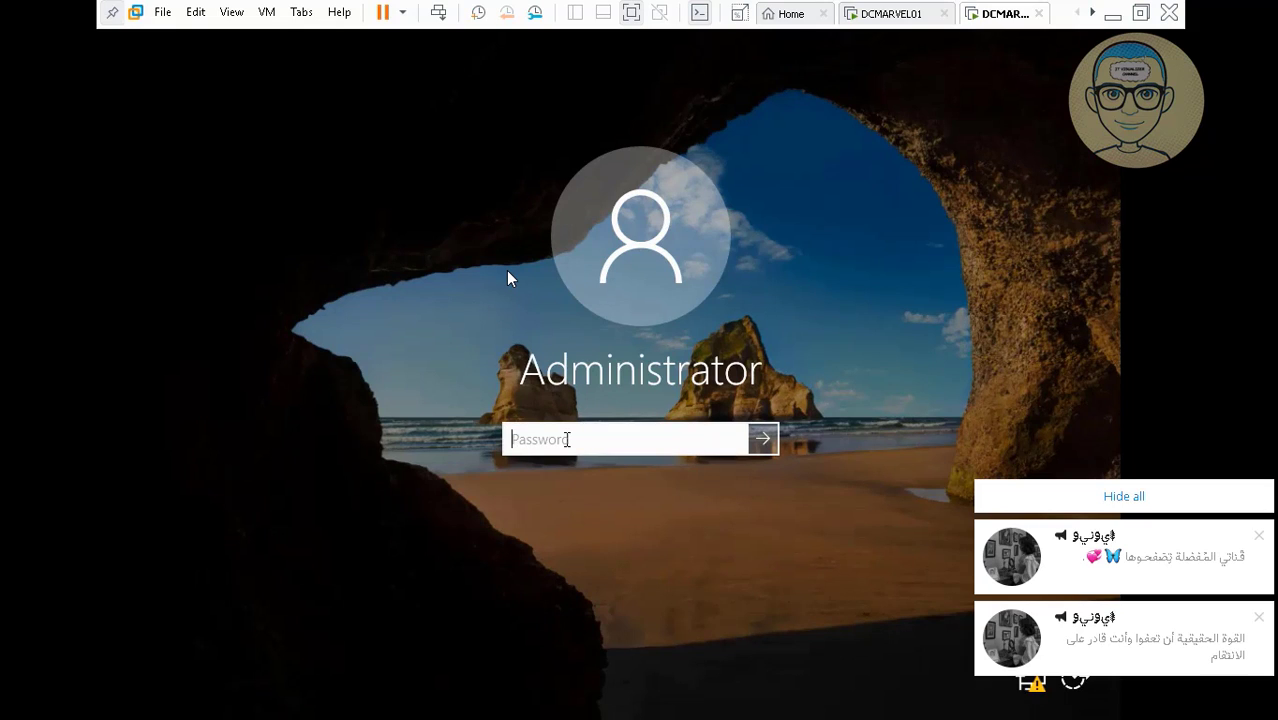
type("••••••••••")
key("Return")
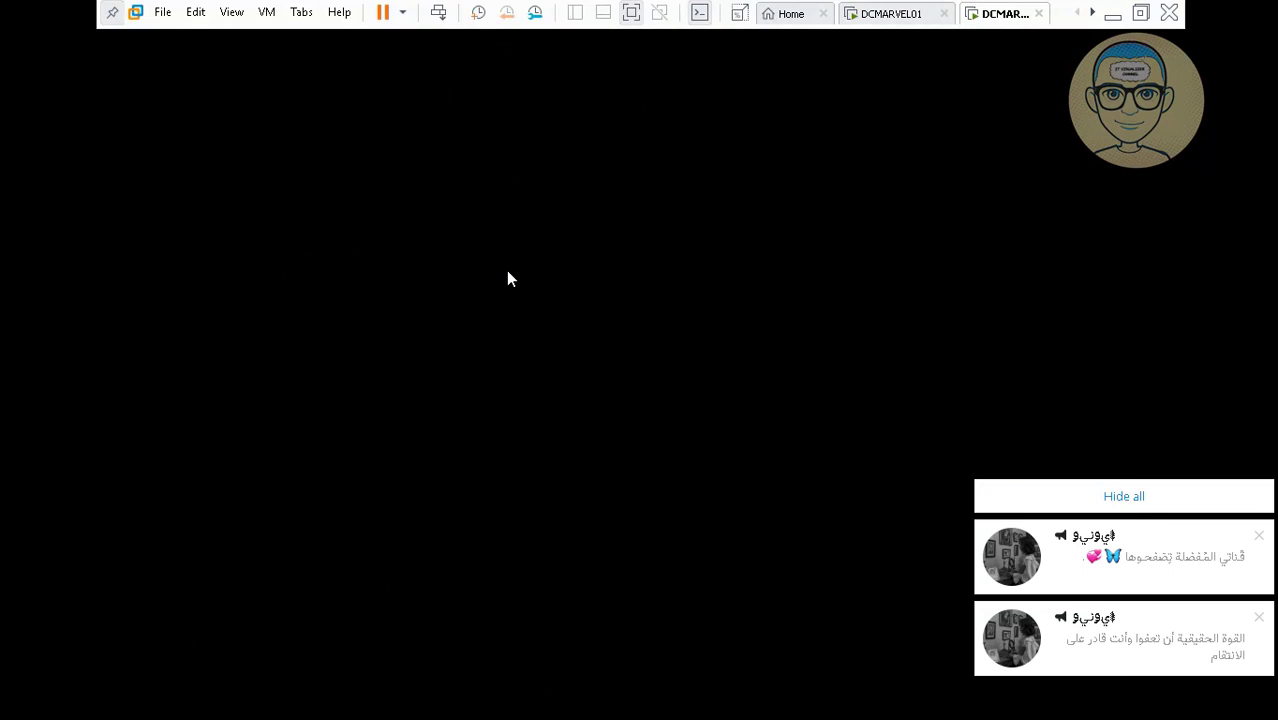
Minimize VMware, then bring DCMARVEL02's Server Manager Dashboard back to the front.
left_click(1112, 13)
left_click(621, 702)
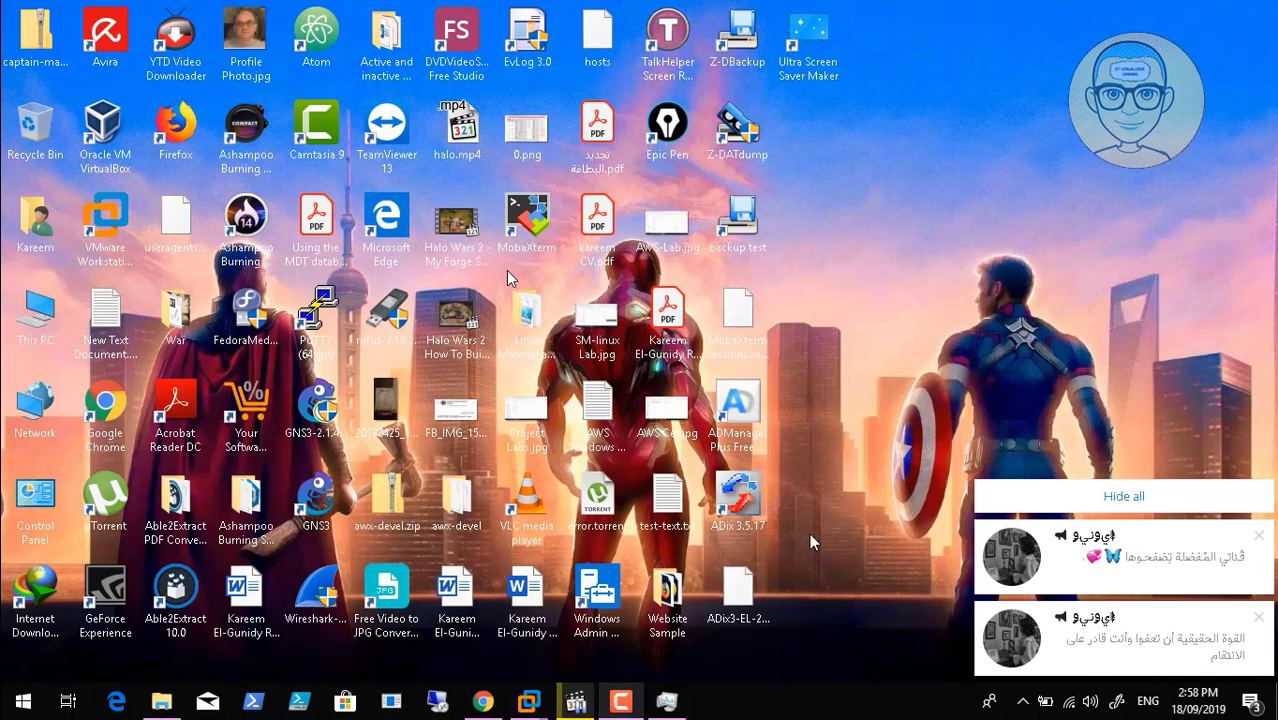
mouse_move(529, 701)
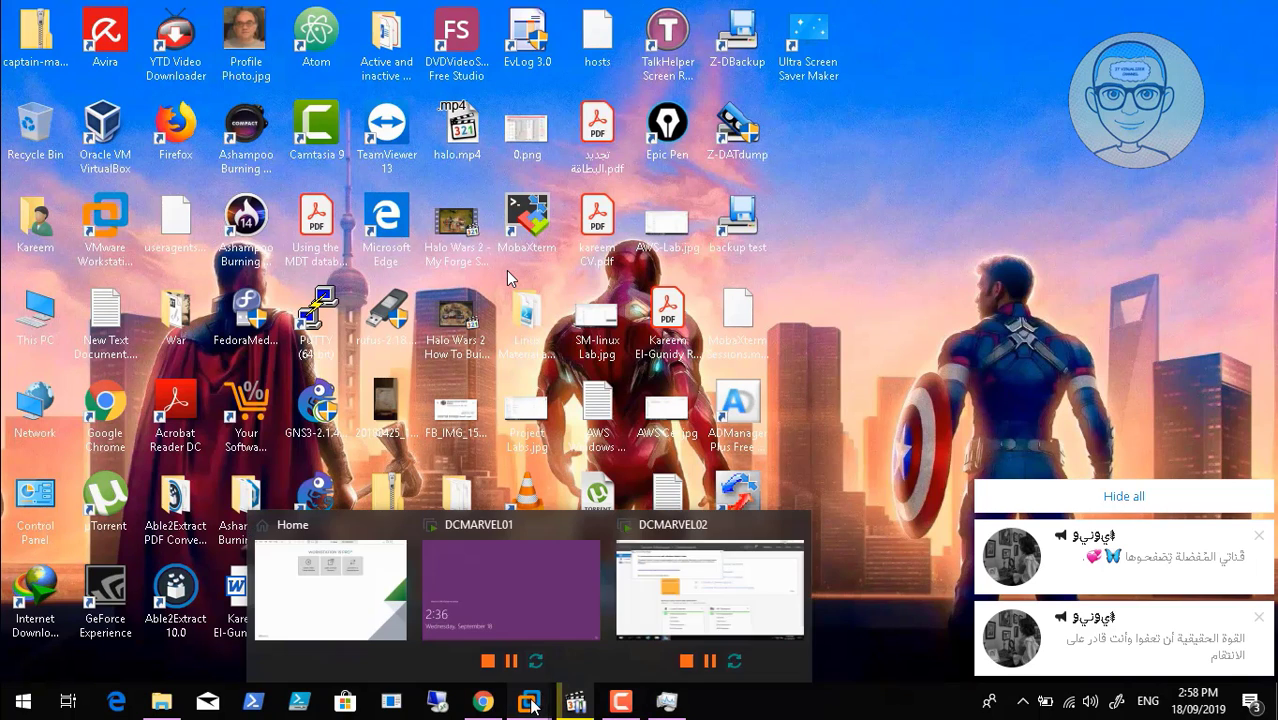
left_click(754, 565)
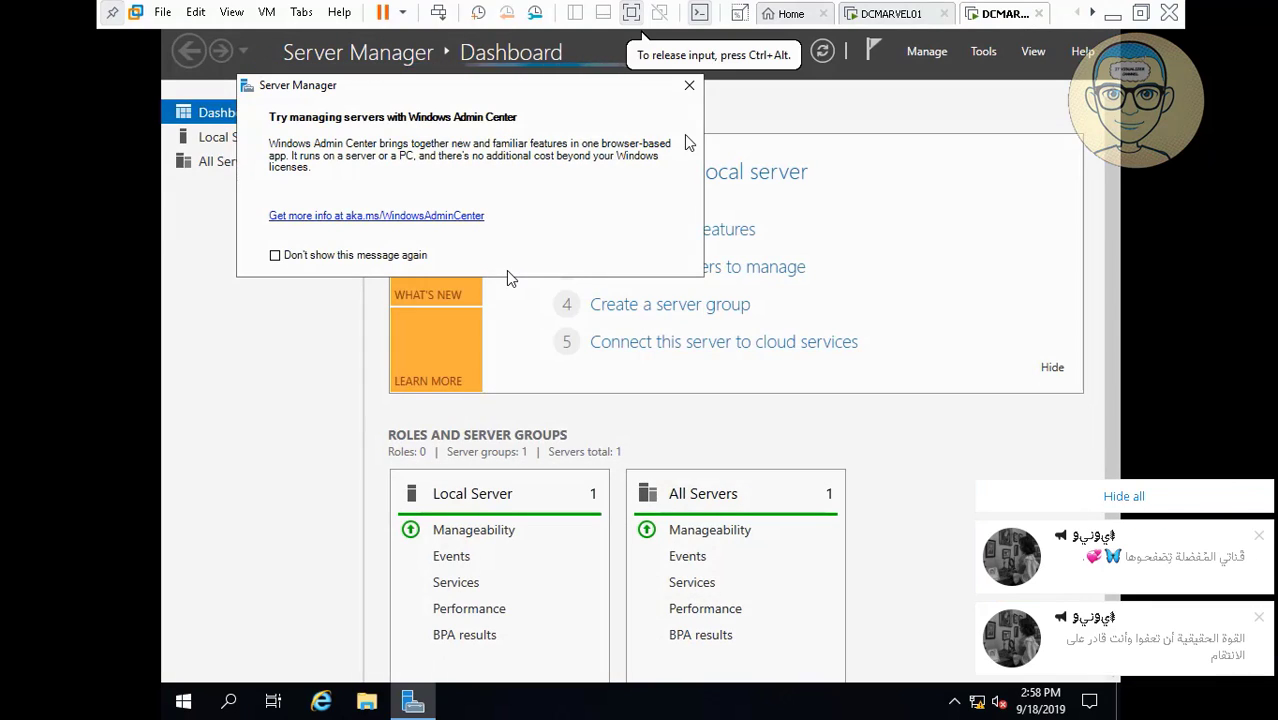
Dismiss the Admin Center prompt and allow Remote Desktop connections from Local Server, keeping NLA required.
left_click(689, 85)
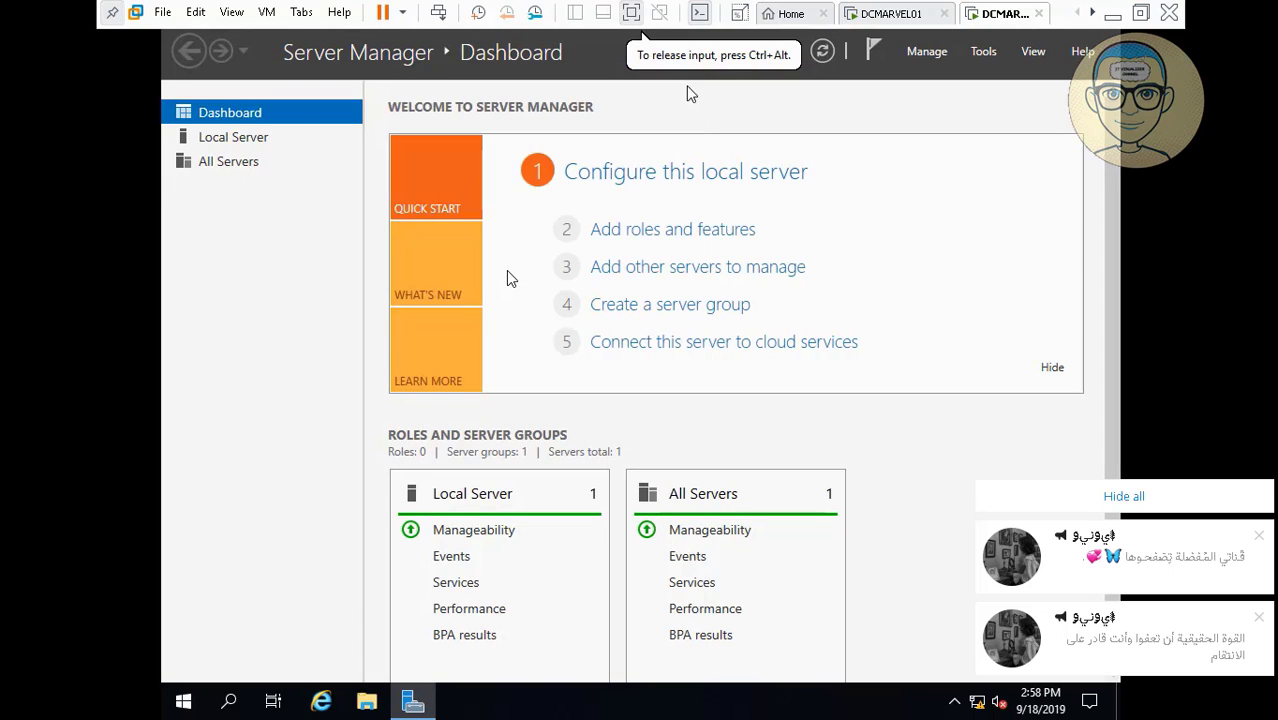
left_click(265, 140)
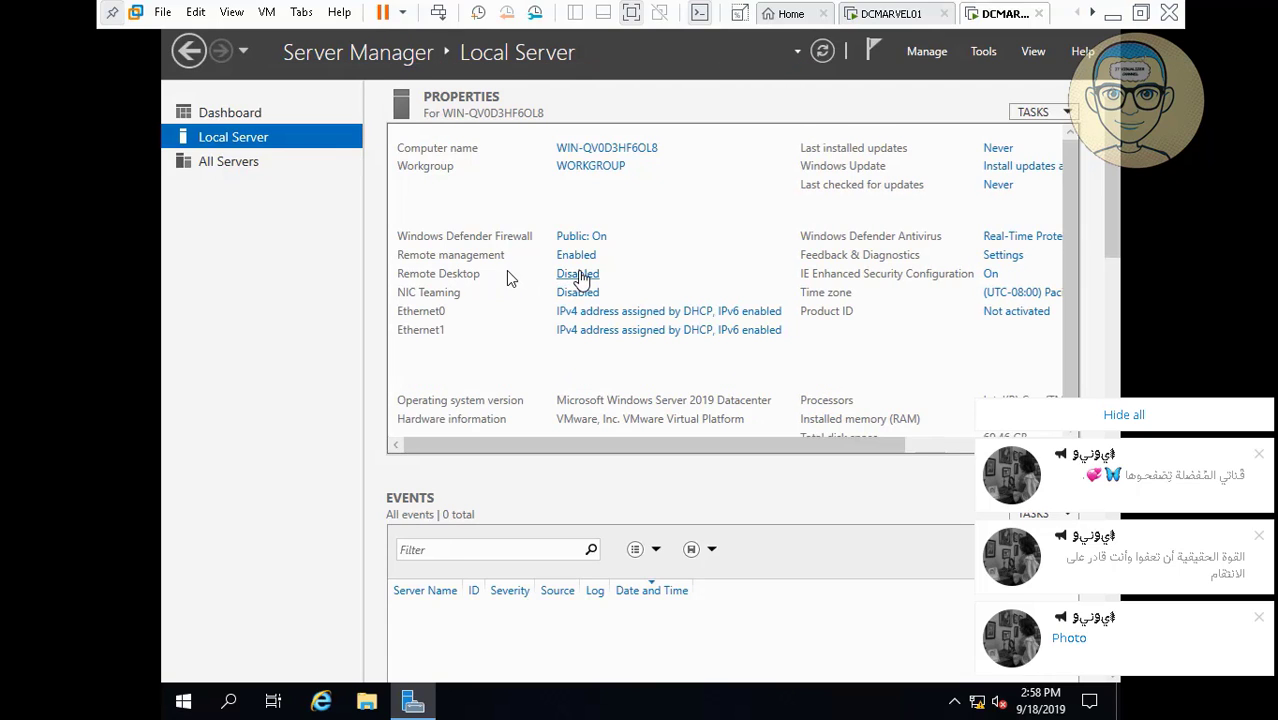
left_click(579, 276)
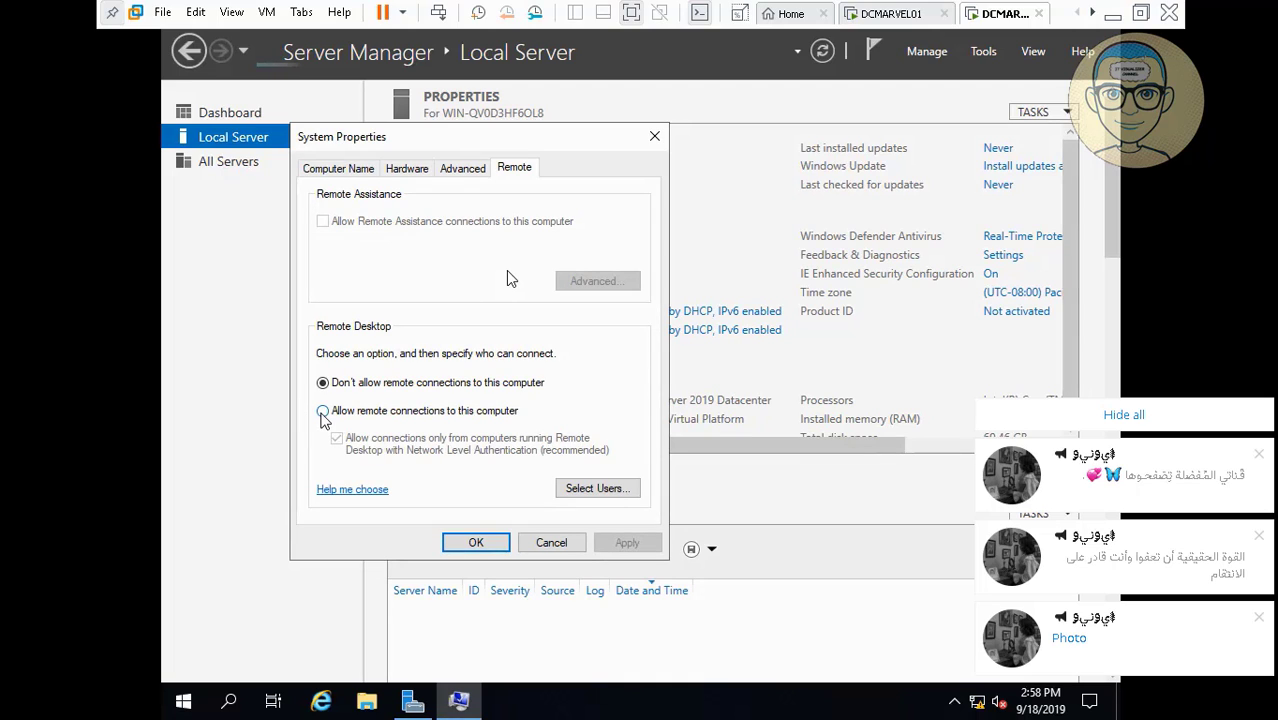
left_click(322, 410)
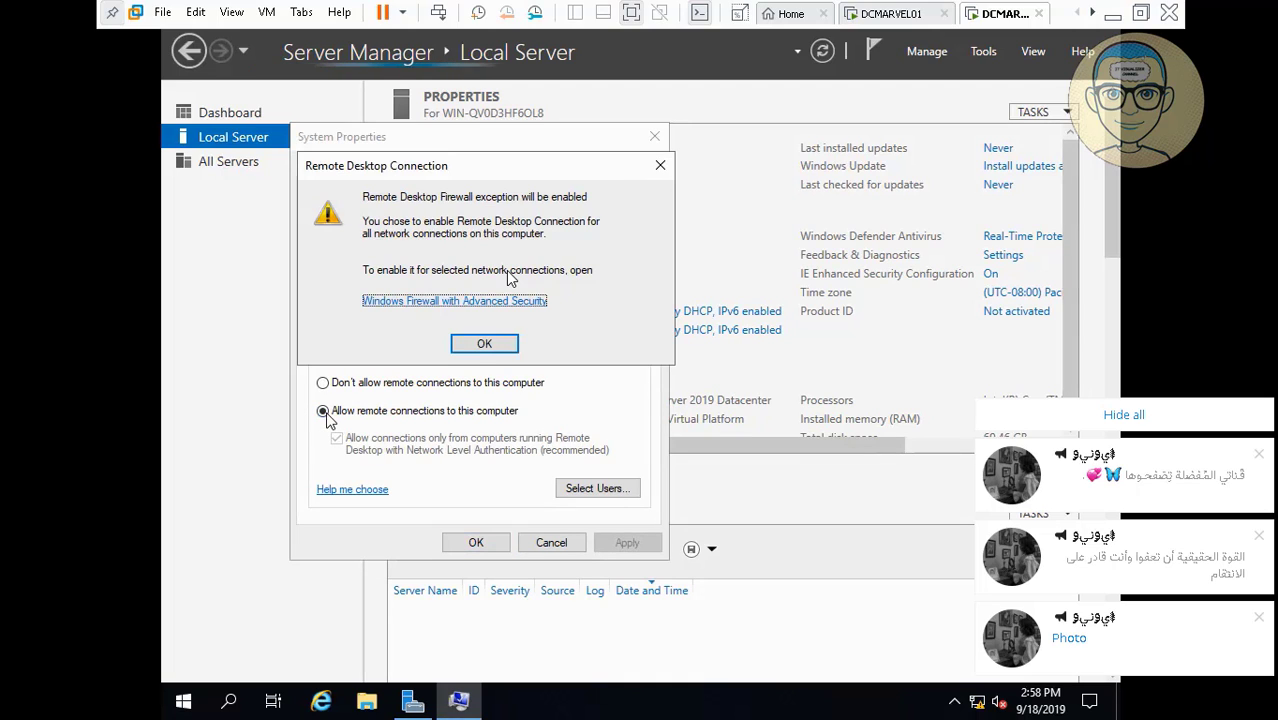
left_click(483, 343)
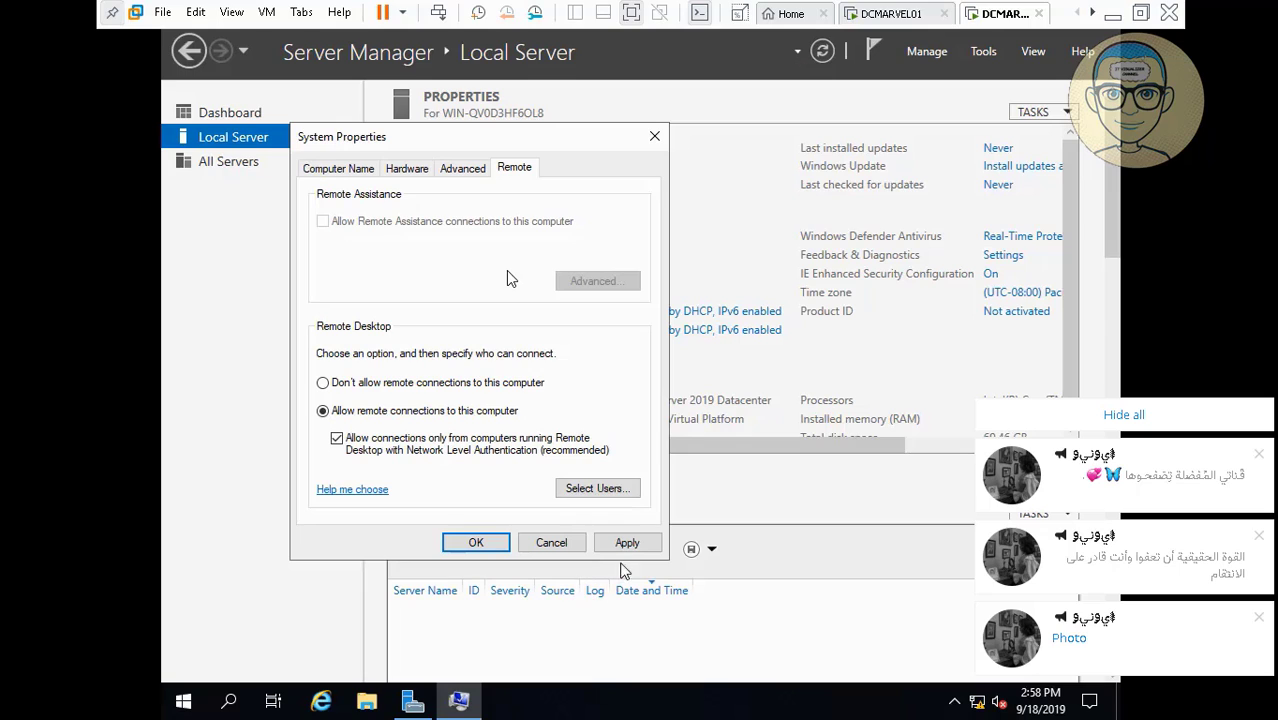
left_click(630, 542)
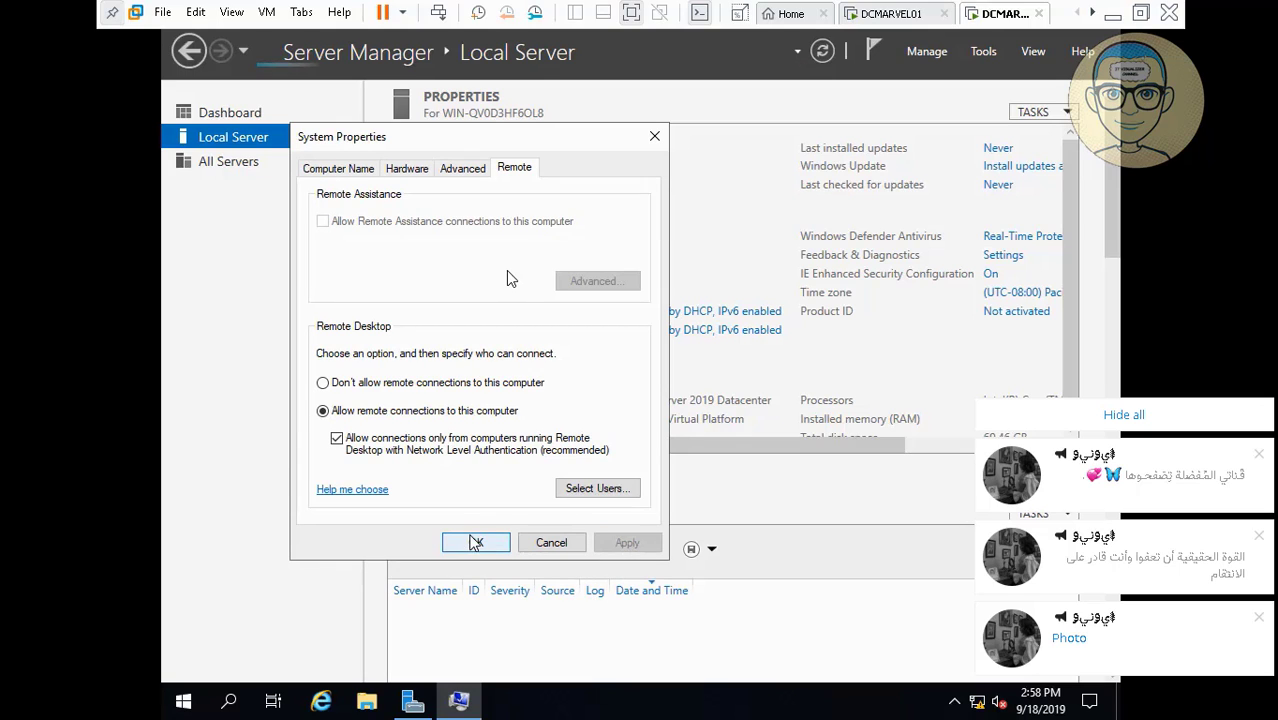
left_click(476, 542)
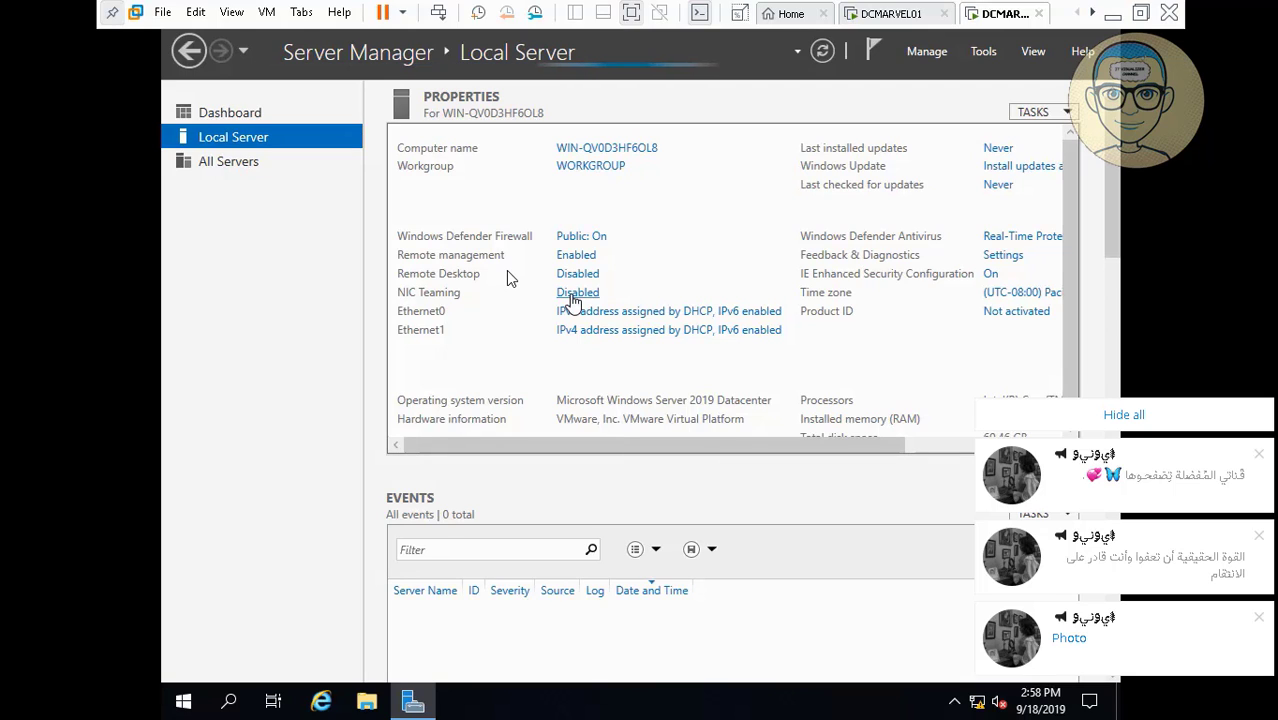
Change the computer name from WIN-QV0D3HF6OL8 to DCMARVEL02 and restart the server now.
left_click(1146, 416)
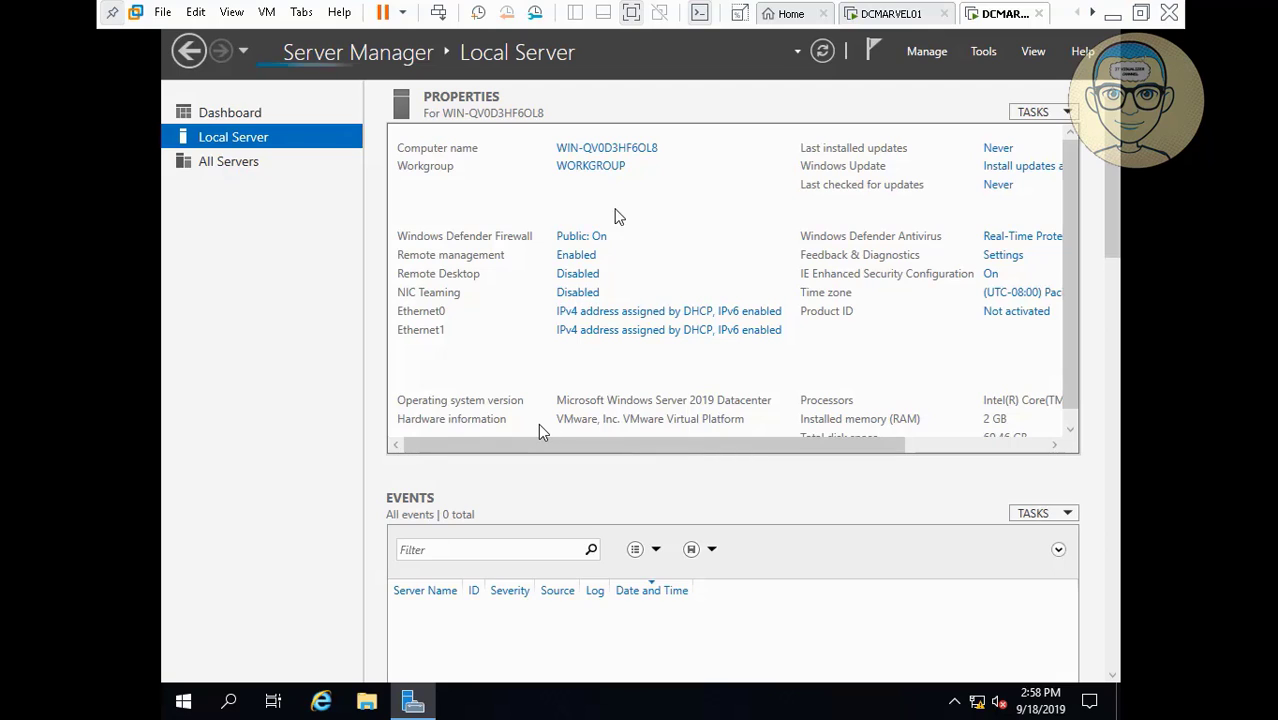
left_click(608, 150)
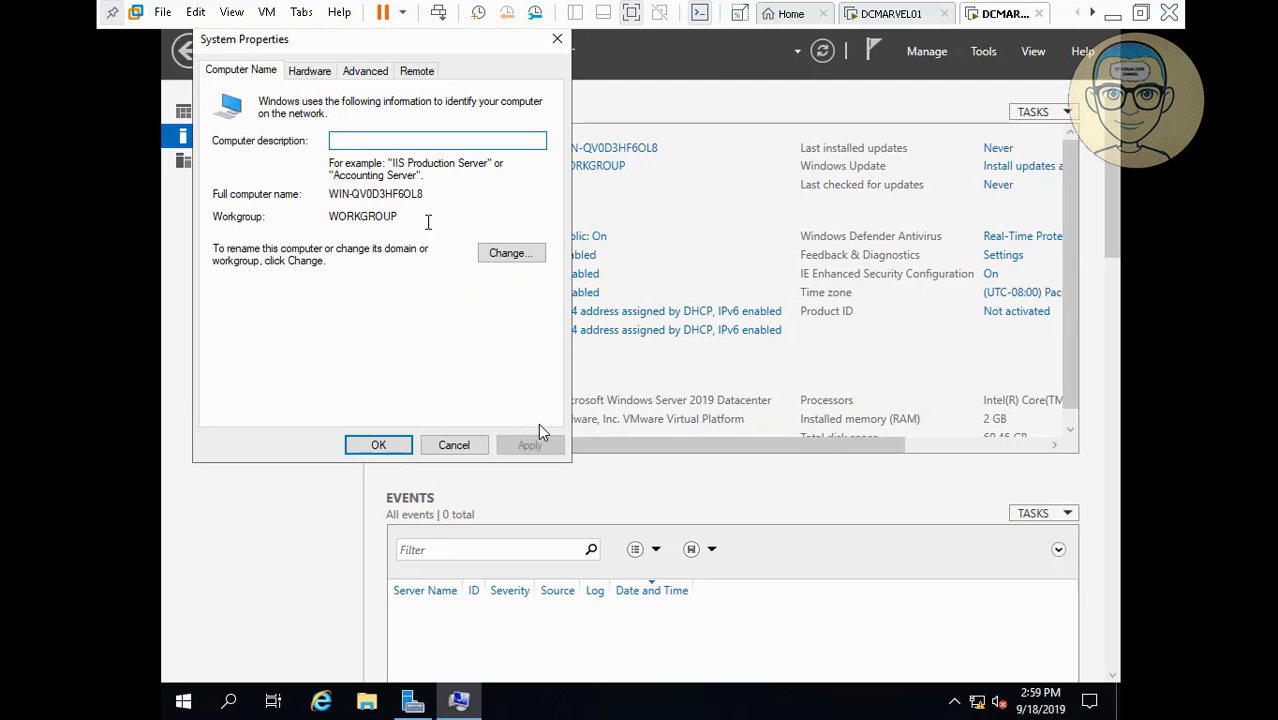
left_click(505, 255)
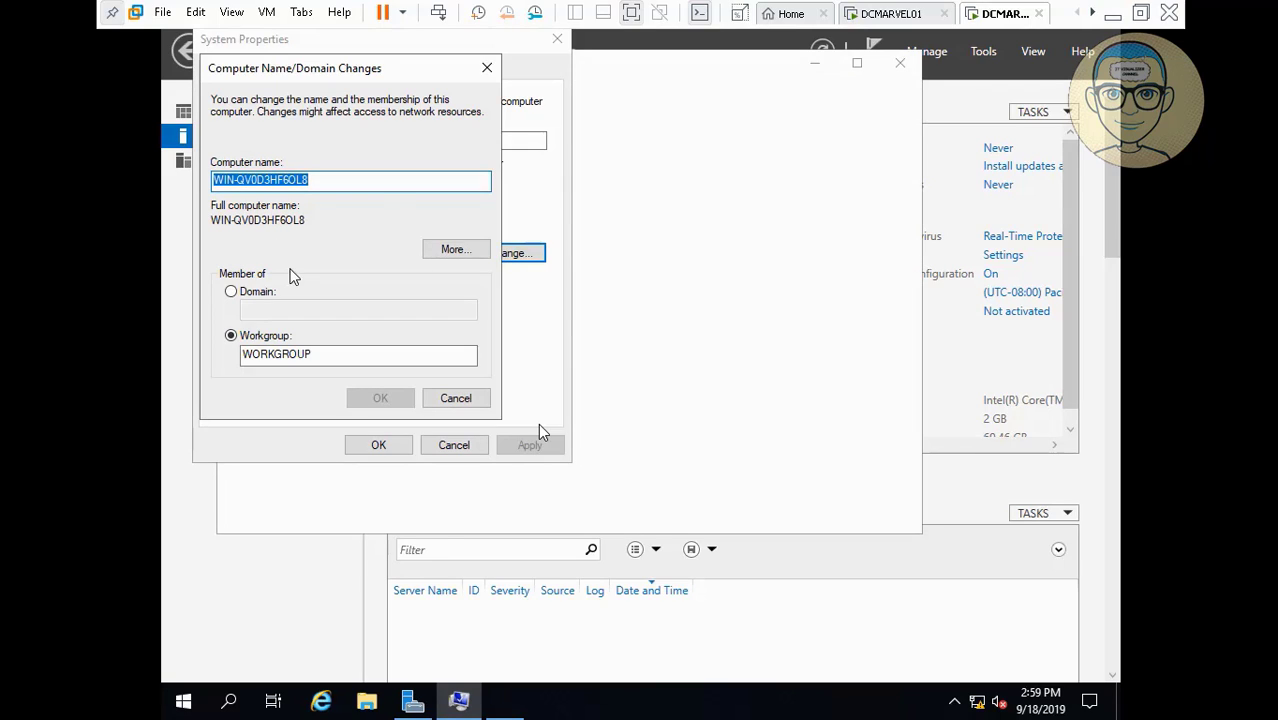
key("BackSpace")
type("D")
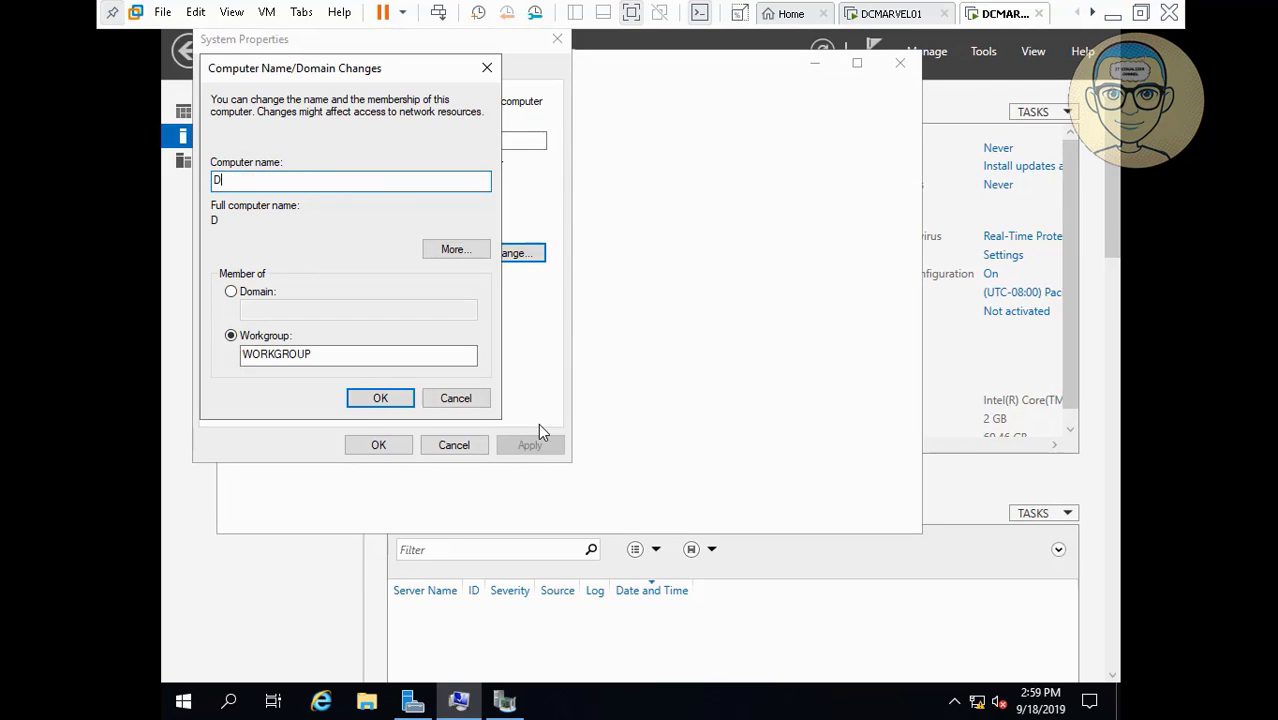
type("CM")
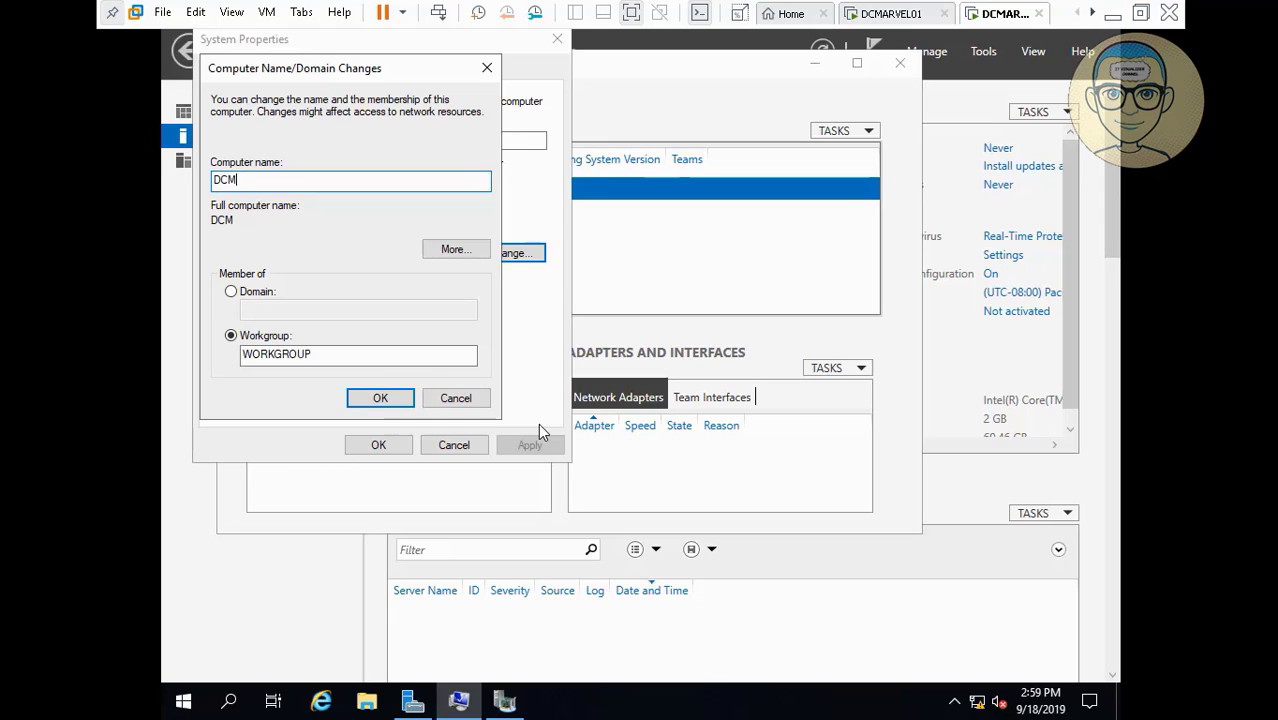
type("ARVEL02")
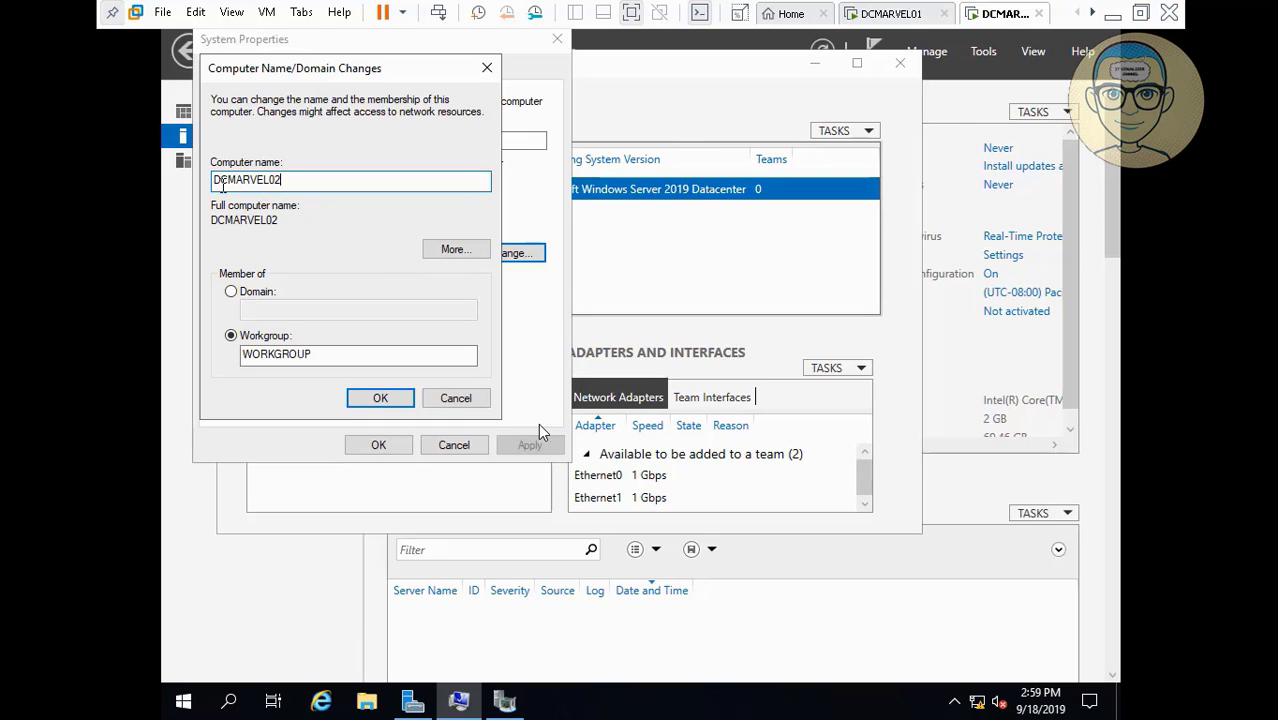
left_click(378, 398)
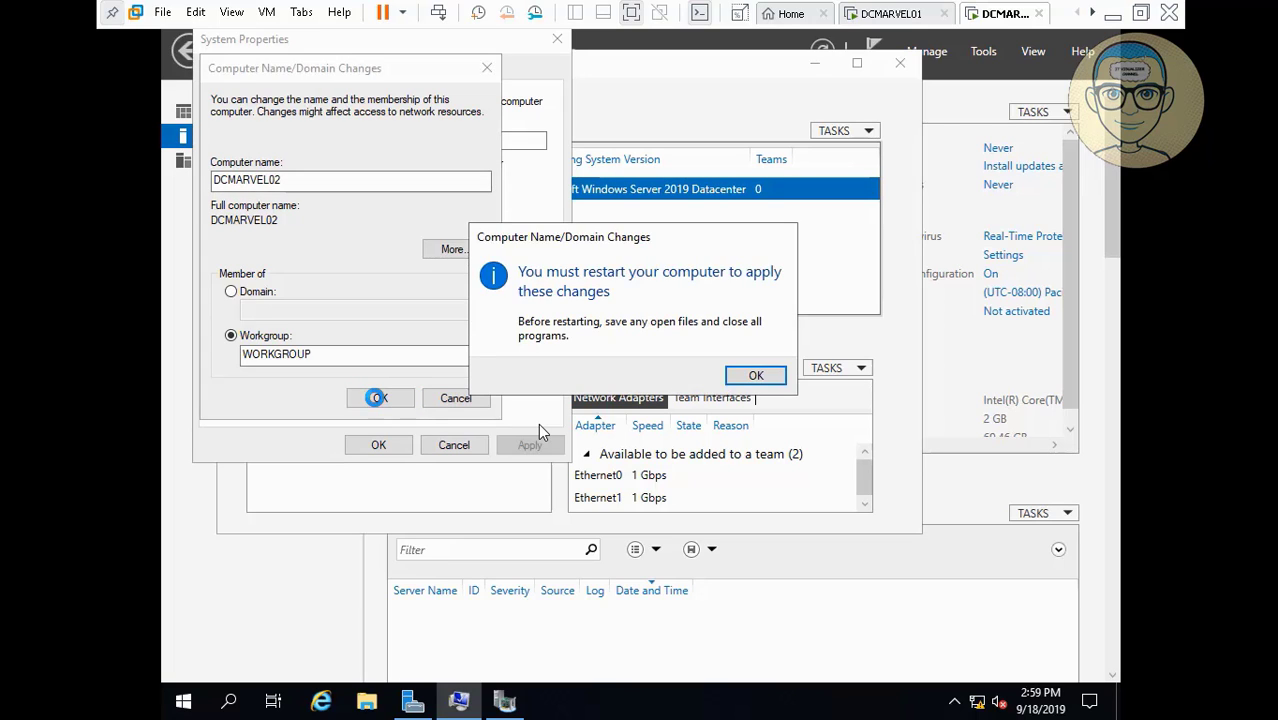
left_click(758, 385)
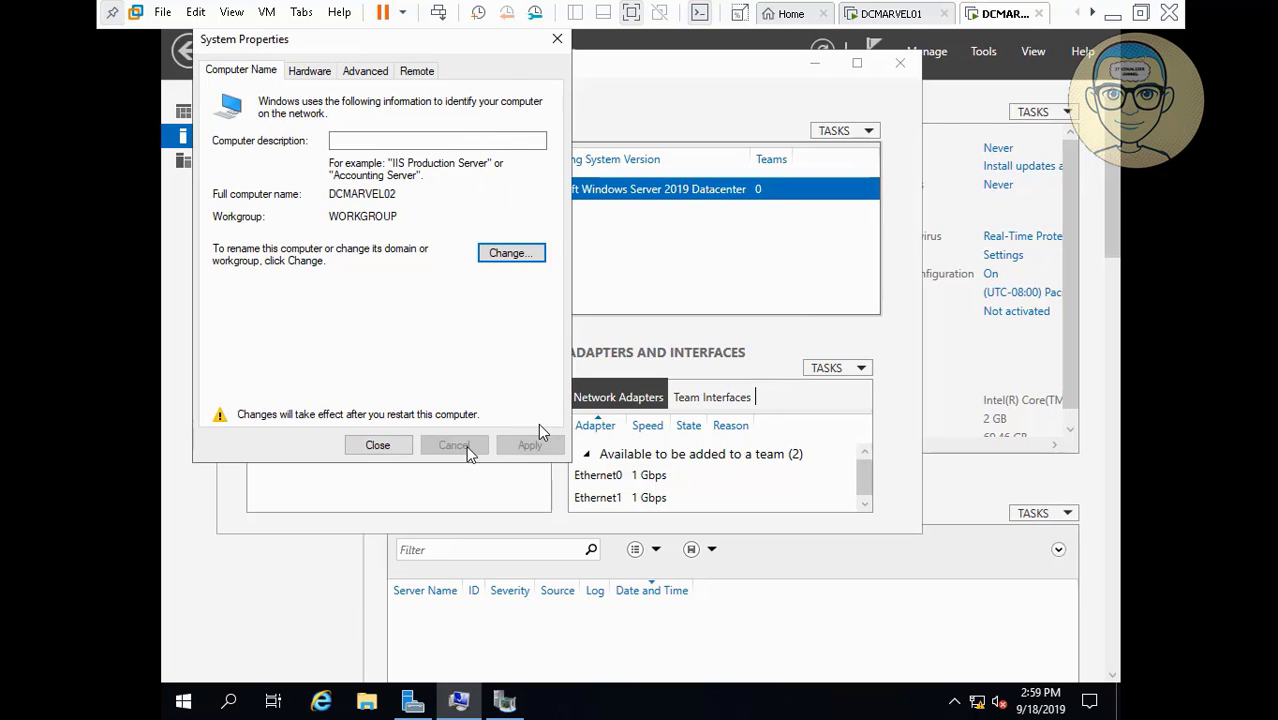
left_click(390, 448)
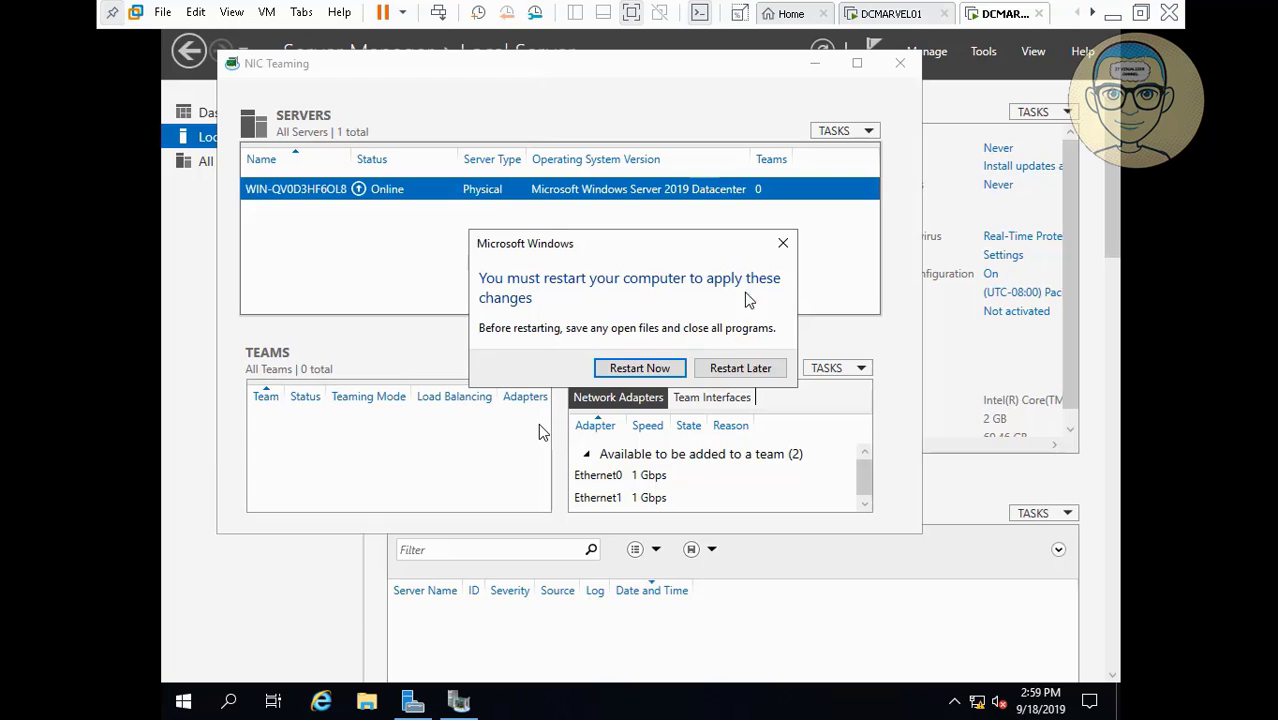
left_click(656, 372)
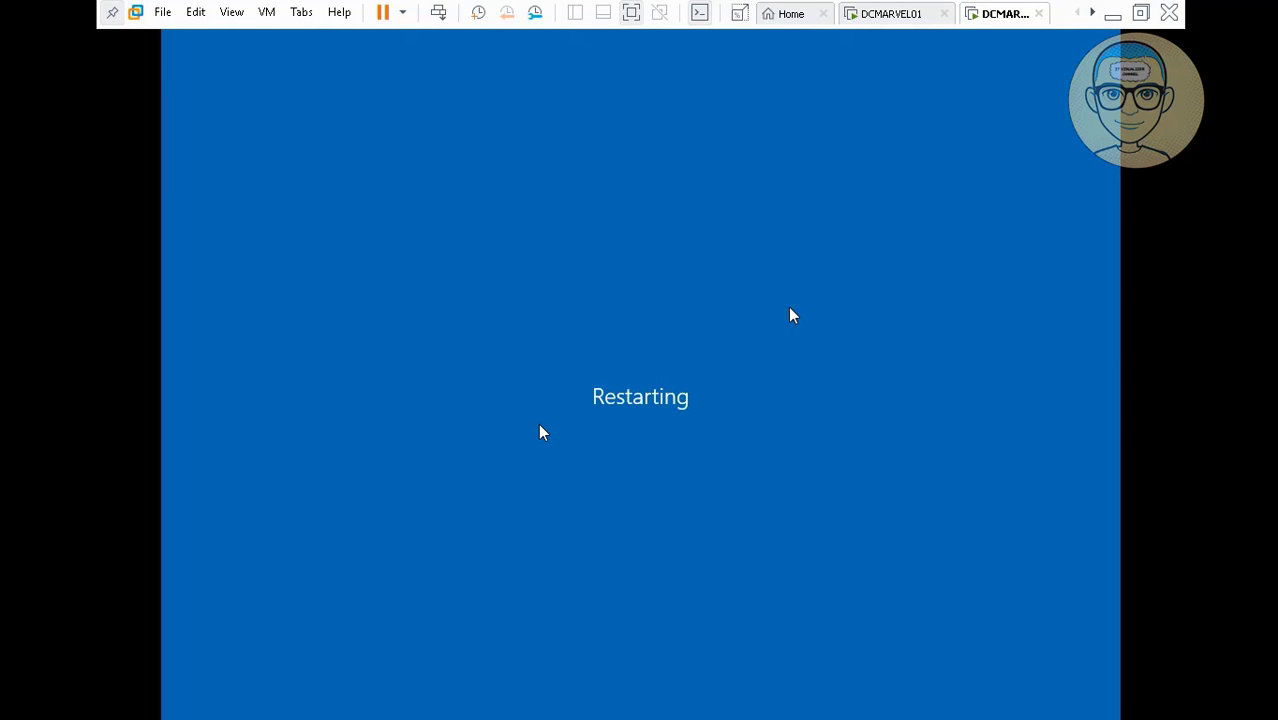
Minimize VMware, pause the recording, and switch back to the restarting DCMARVEL02.
left_click(1112, 15)
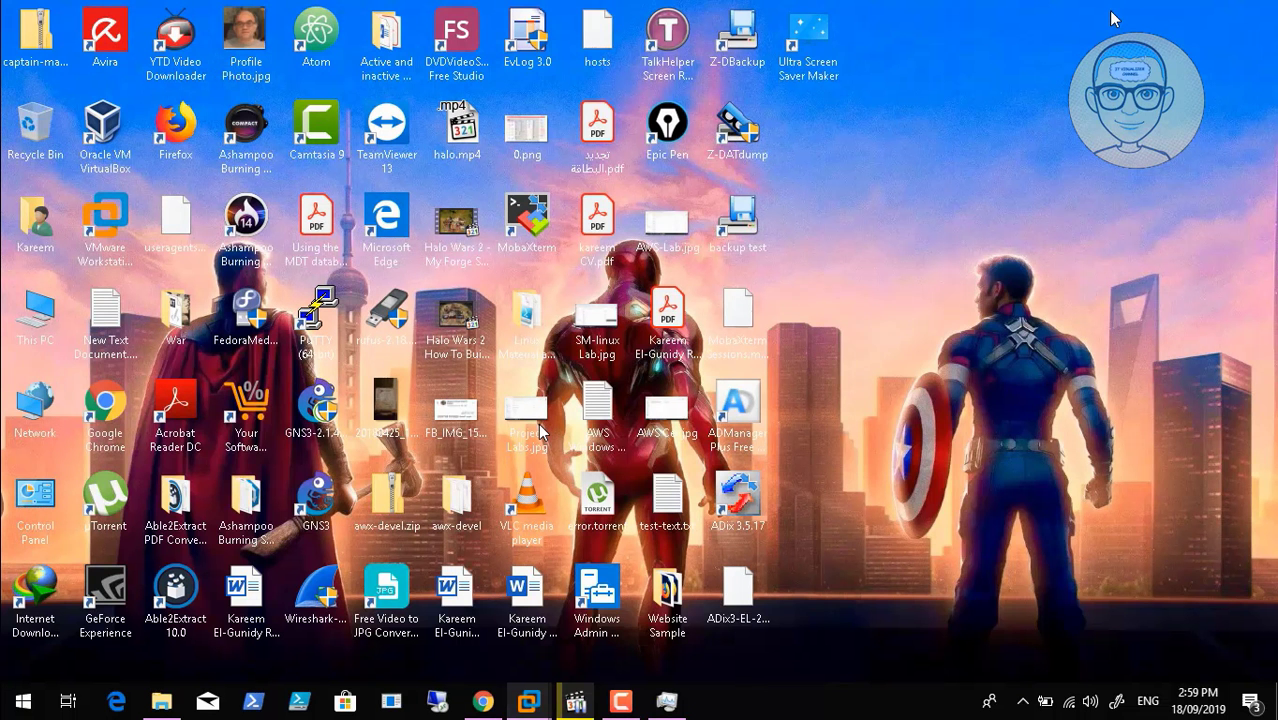
left_click(621, 701)
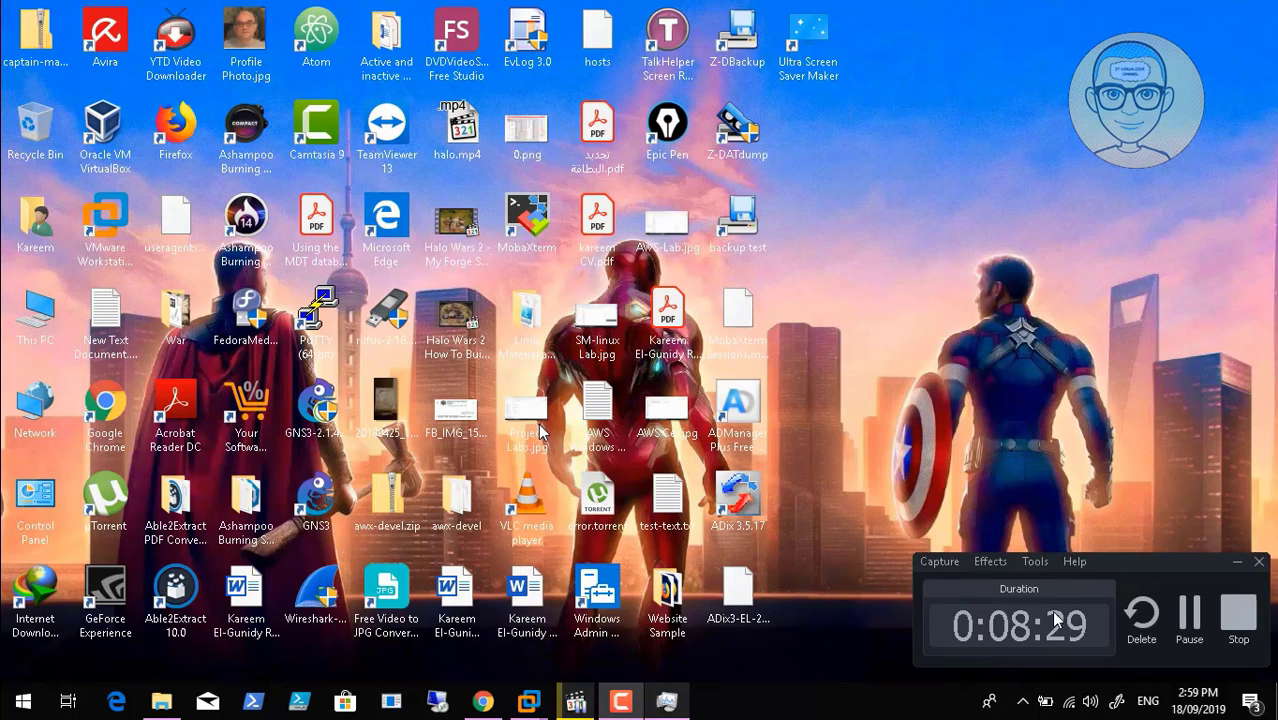
left_click(1187, 611)
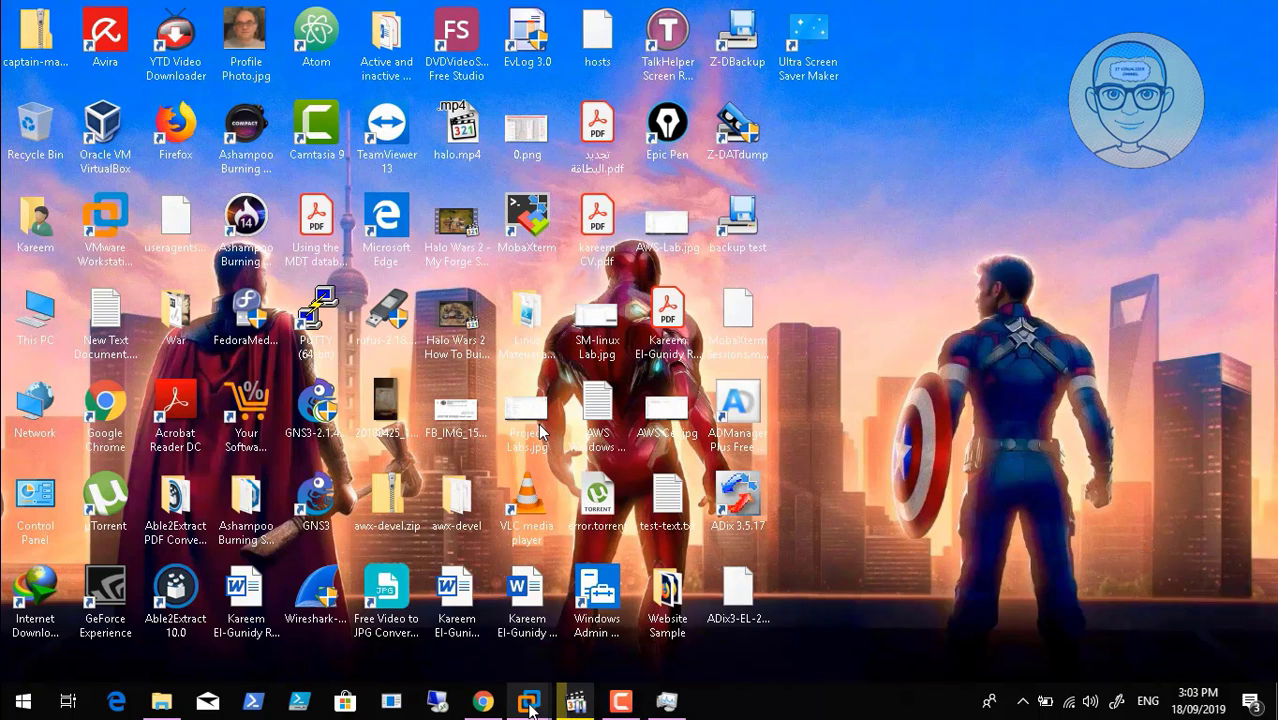
mouse_move(530, 706)
left_click(670, 589)
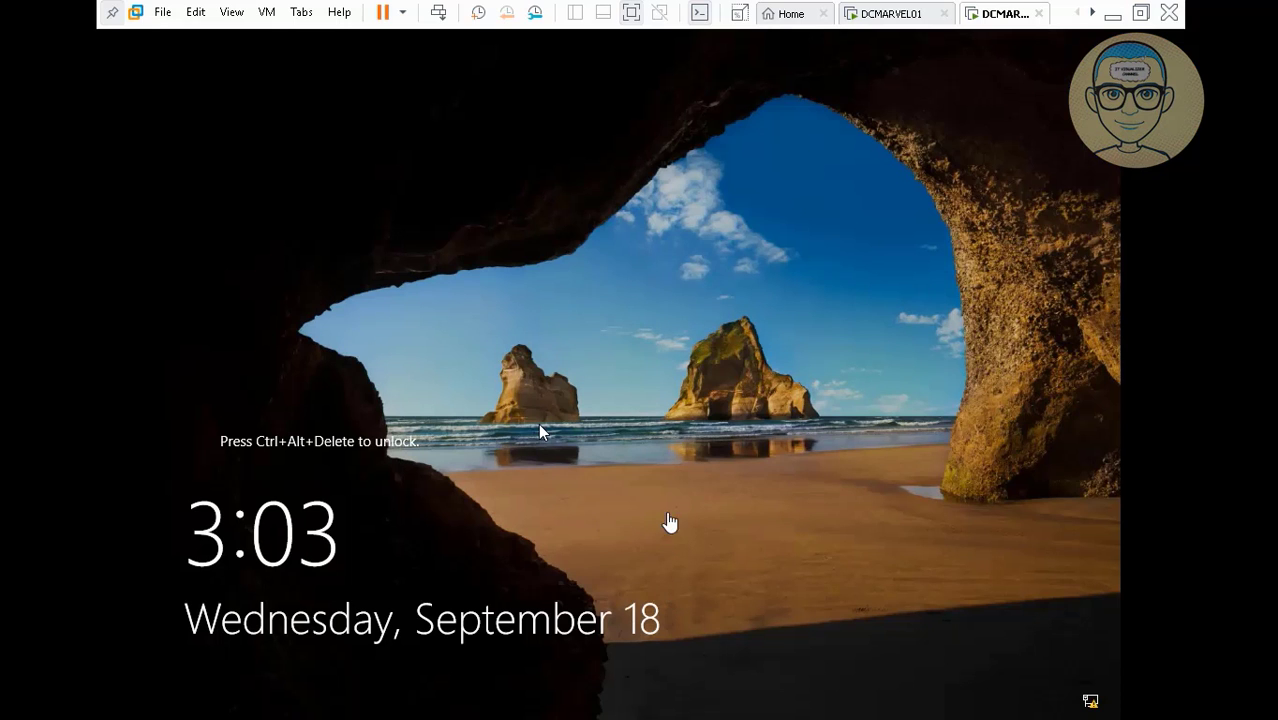
Send Ctrl+Alt+Del and sign in to DCMARVEL02 with the Administrator password.
left_click(632, 489)
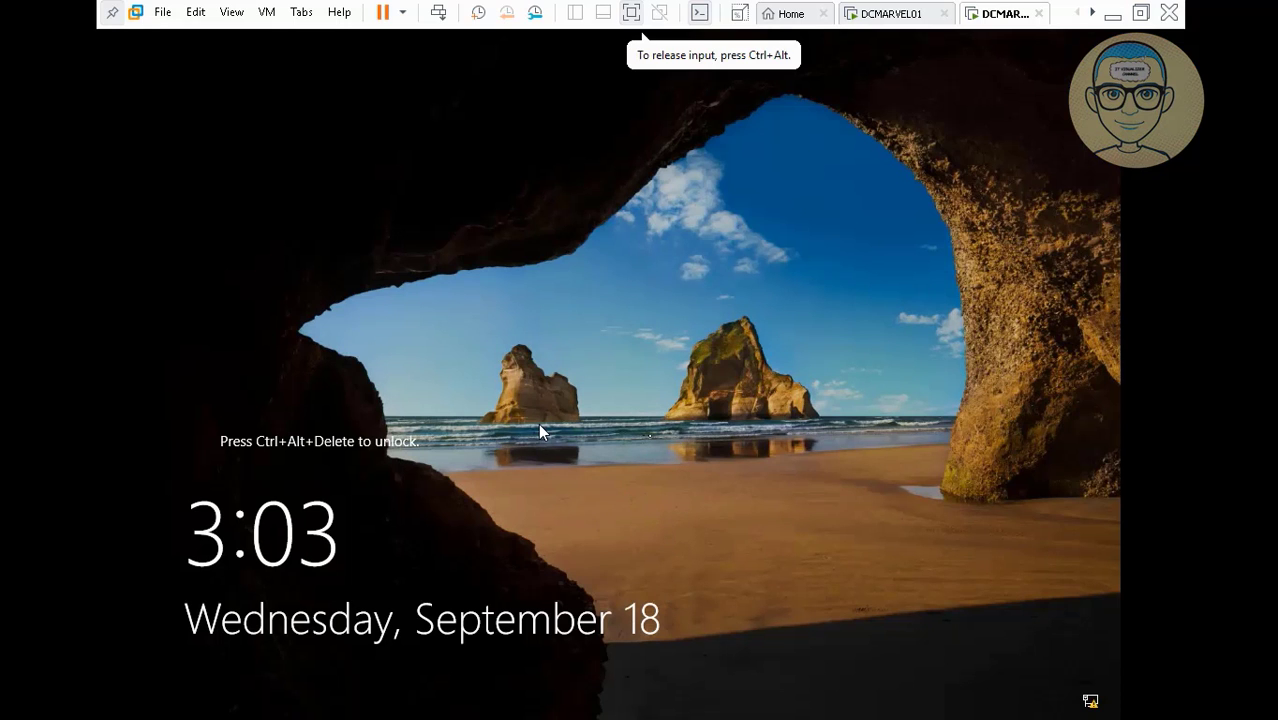
left_click(439, 14)
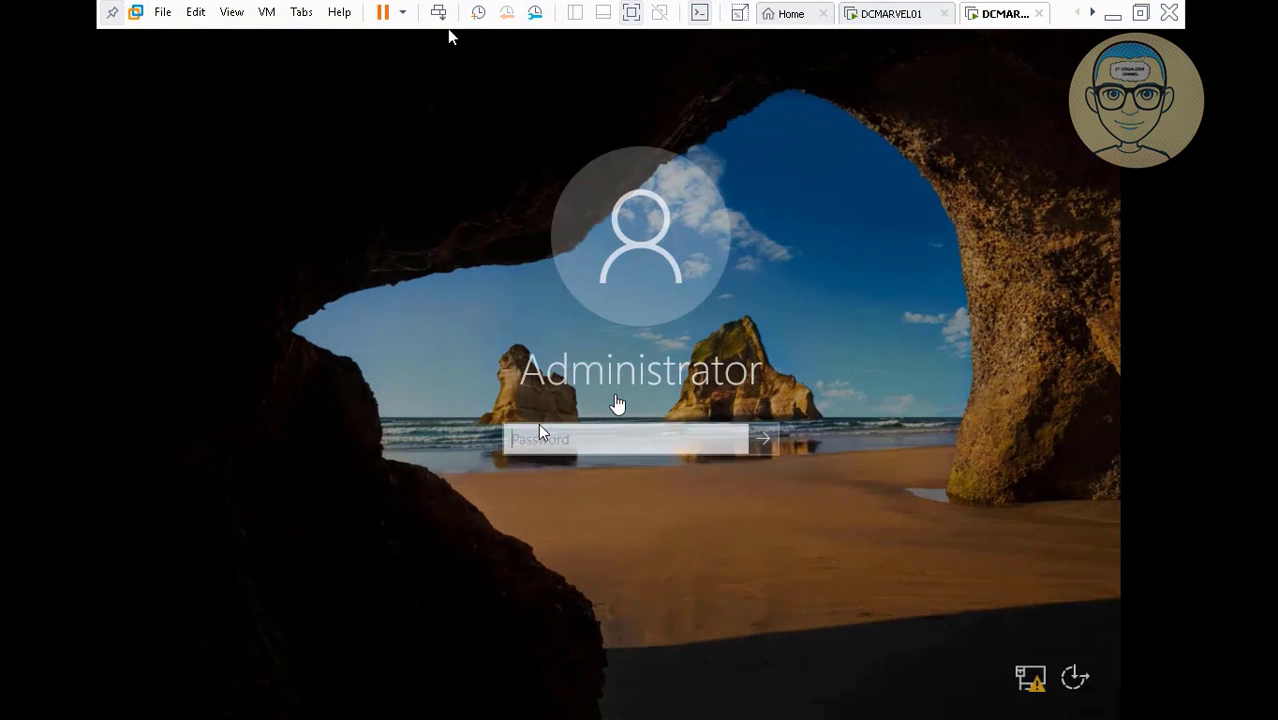
left_click(577, 447)
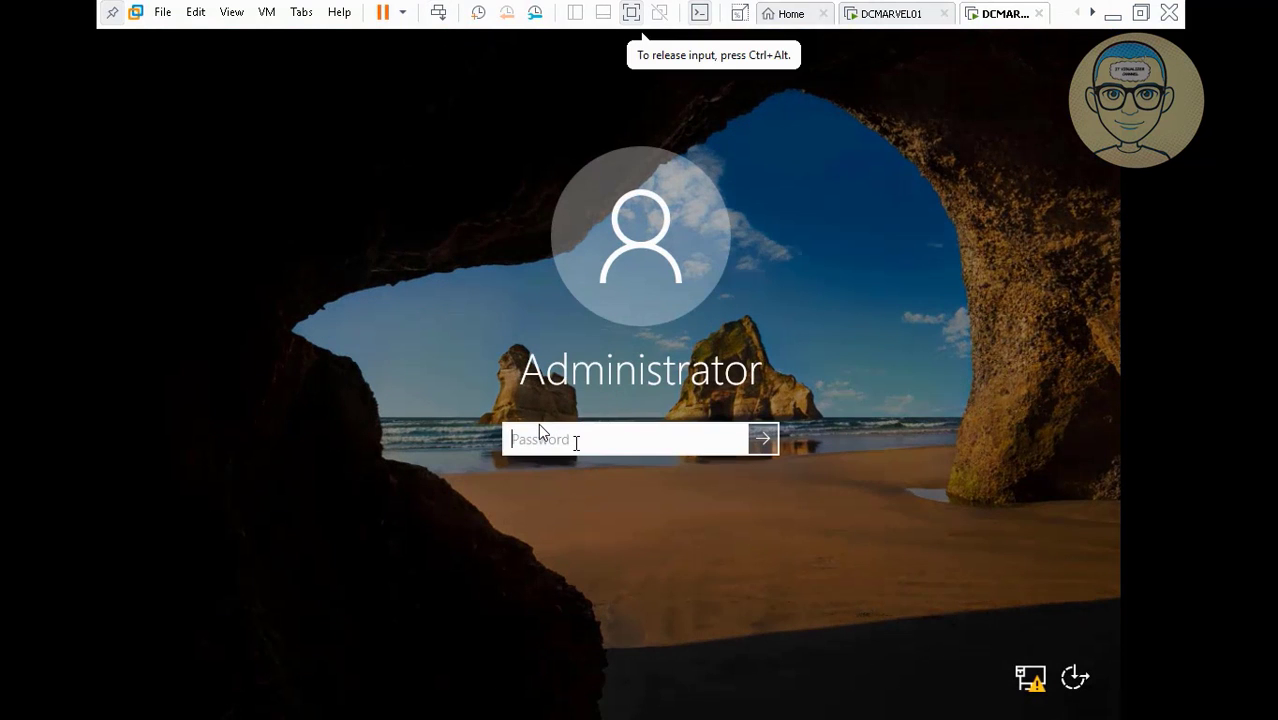
type("**********")
key("Return")
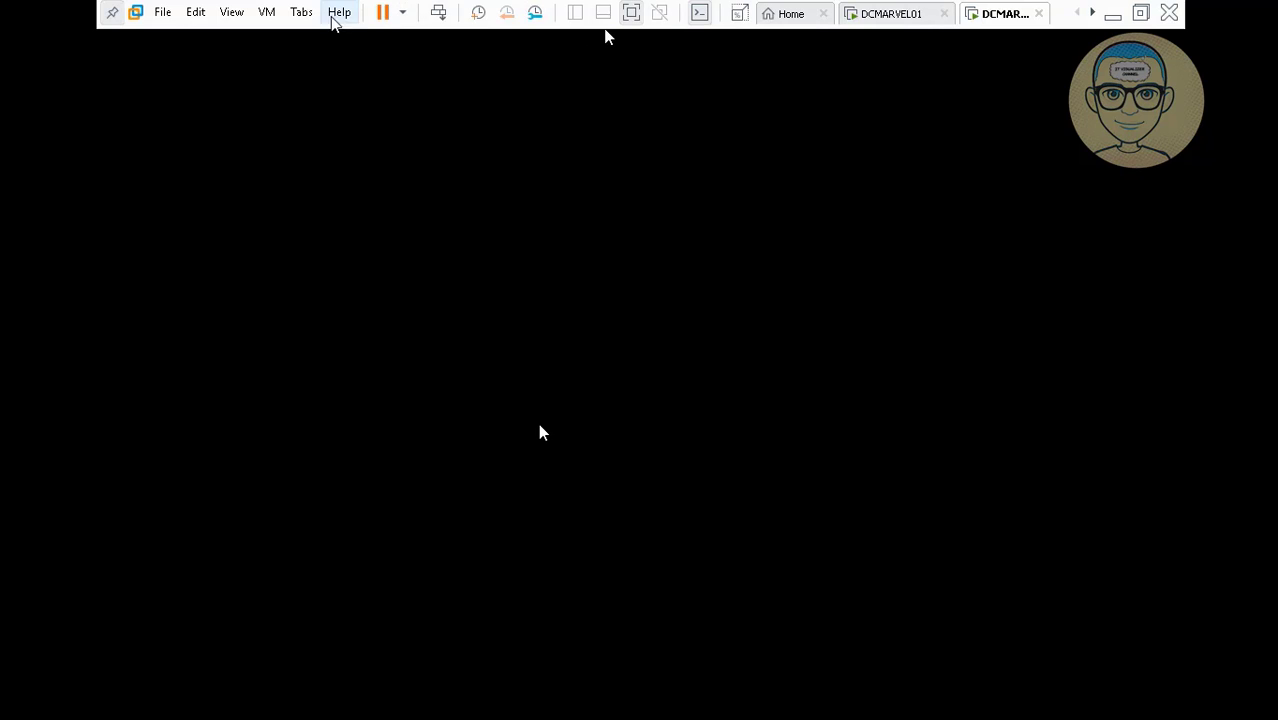
Launch VMware Tools installation on DCMARVEL02 and confirm connecting the installer disc.
left_click(266, 12)
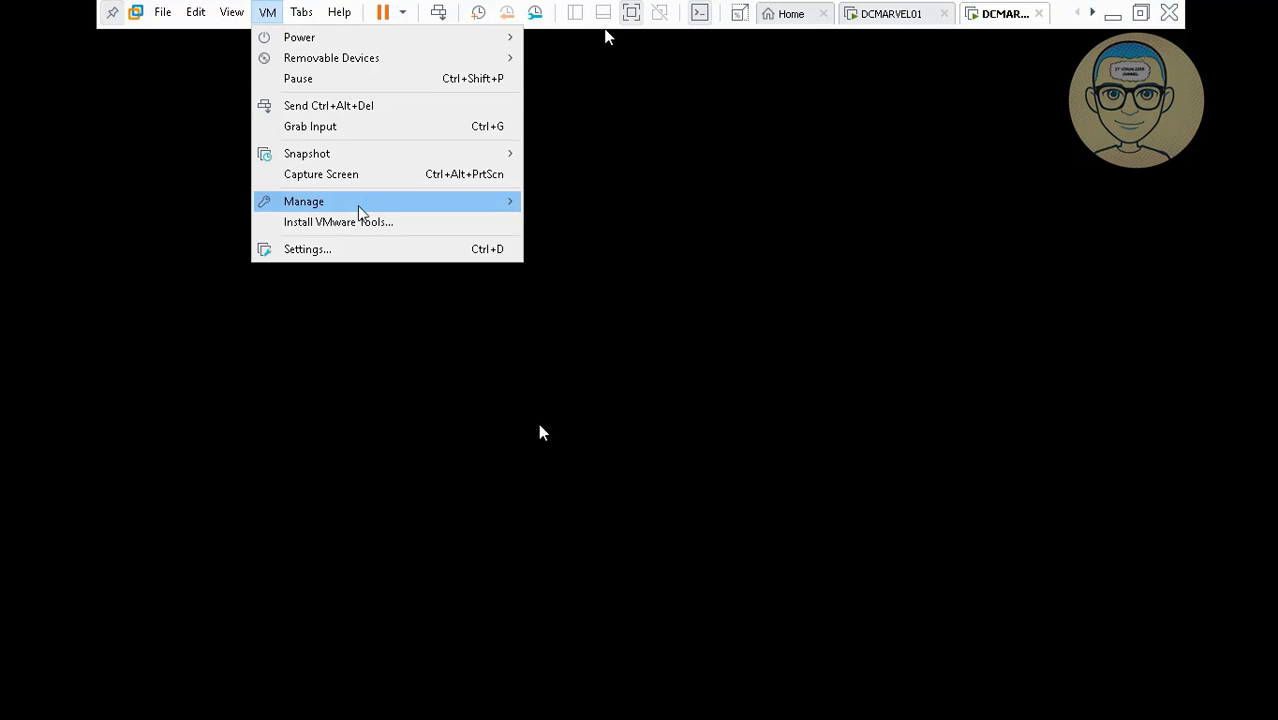
left_click(379, 224)
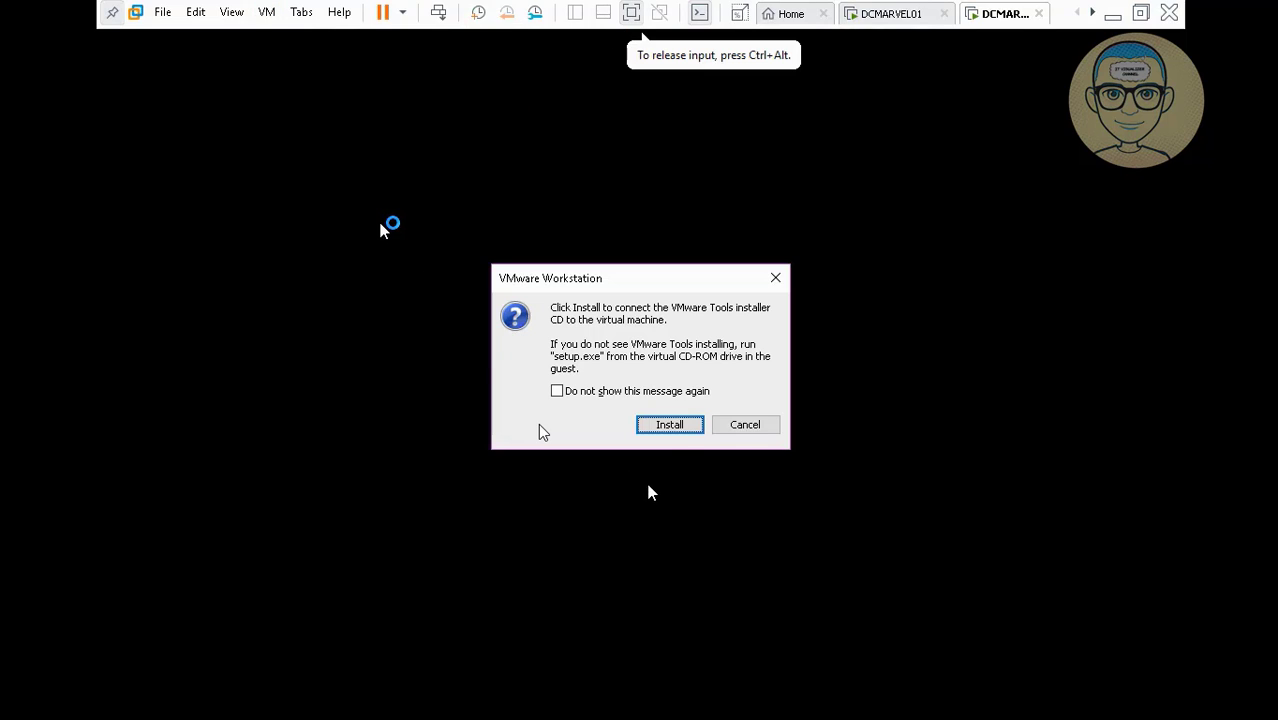
left_click(672, 426)
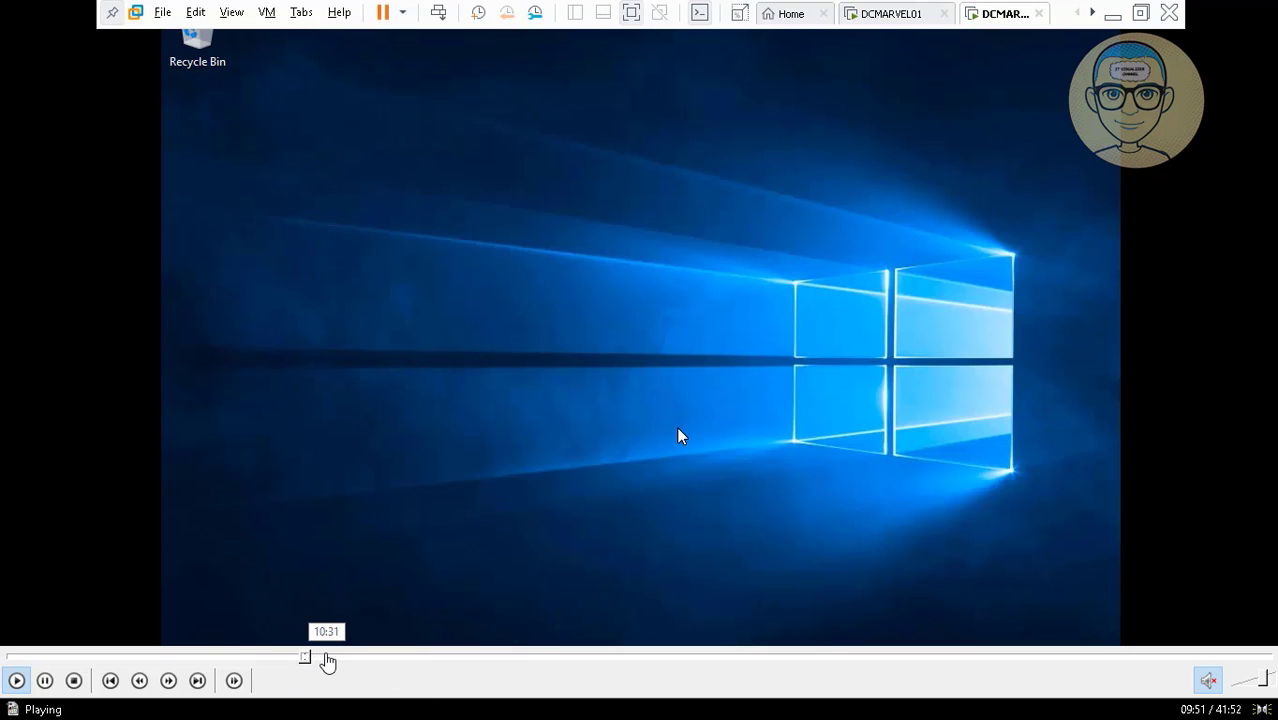
left_click(326, 660)
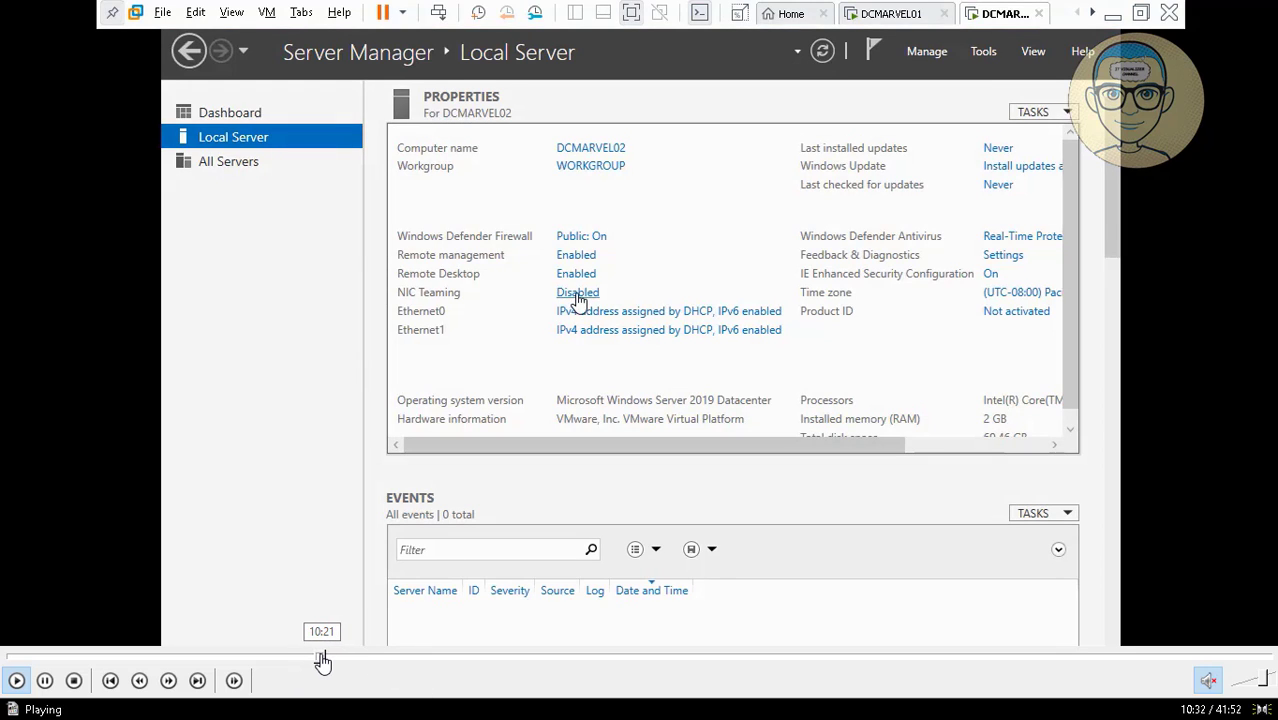
left_click(322, 659)
left_click(315, 660)
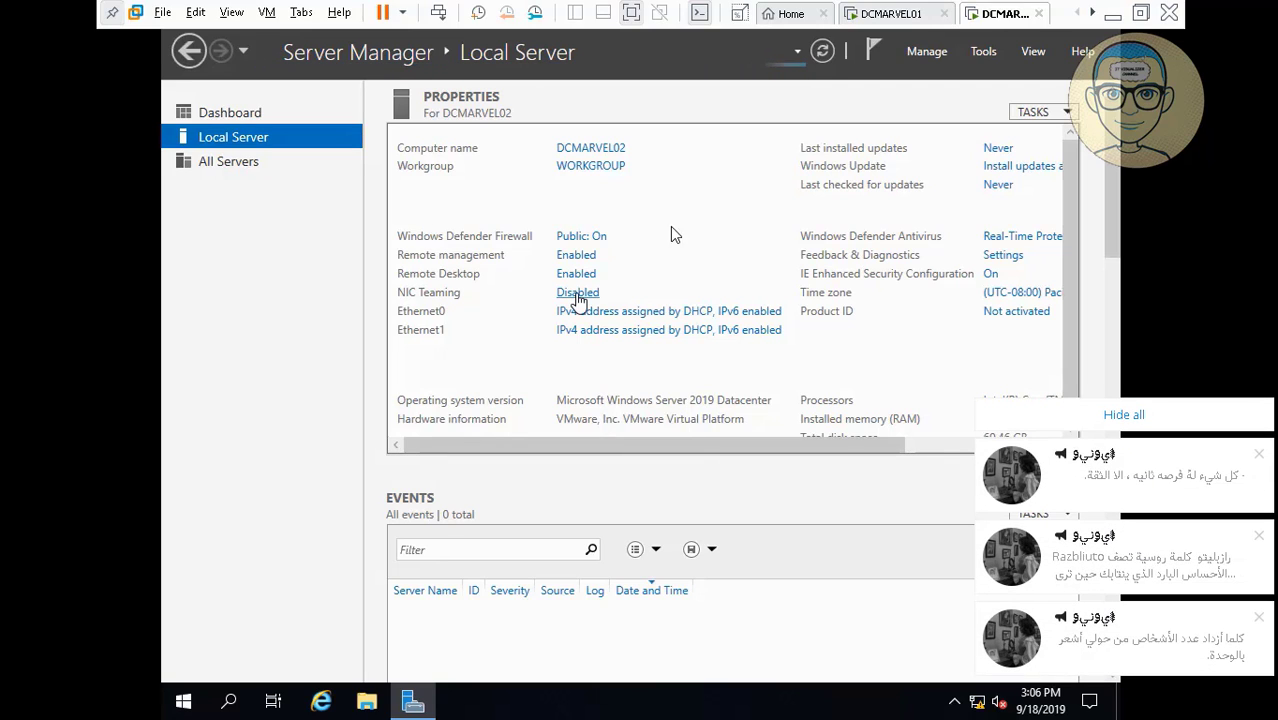
left_click(1100, 412)
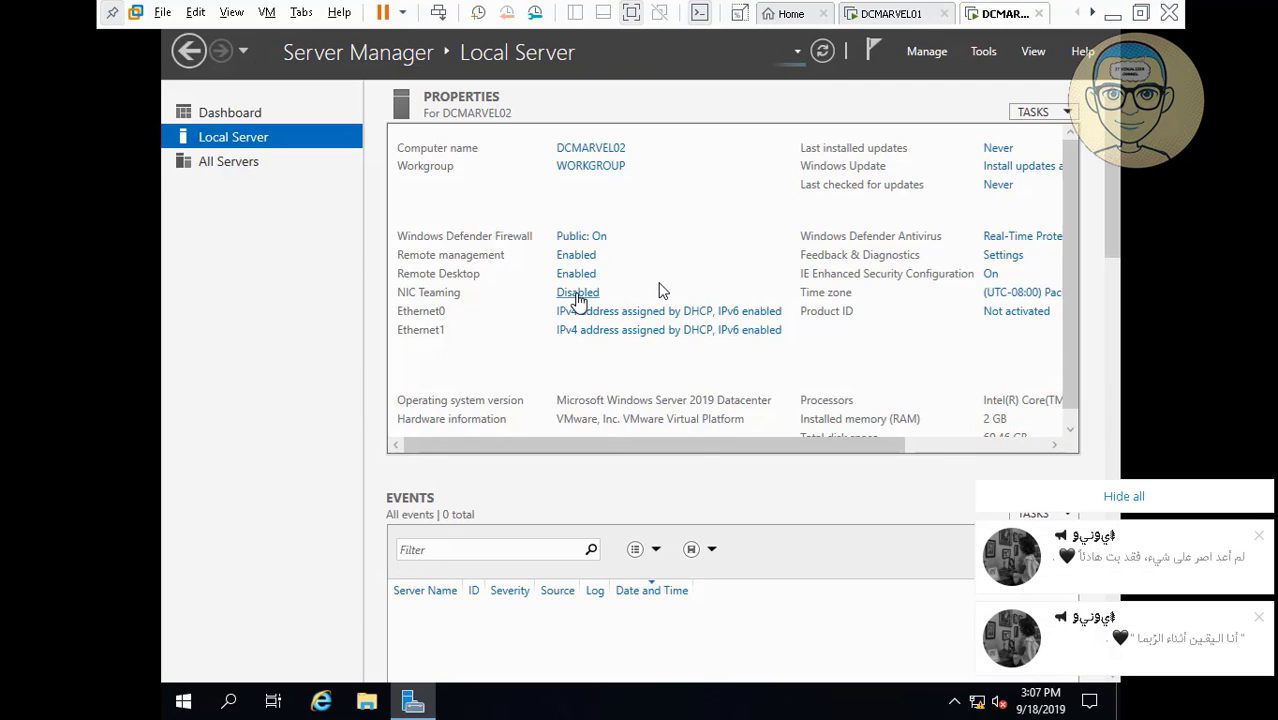
Open NIC Teaming full-size and select both Ethernet0 and Ethernet1 adapters.
left_click(578, 293)
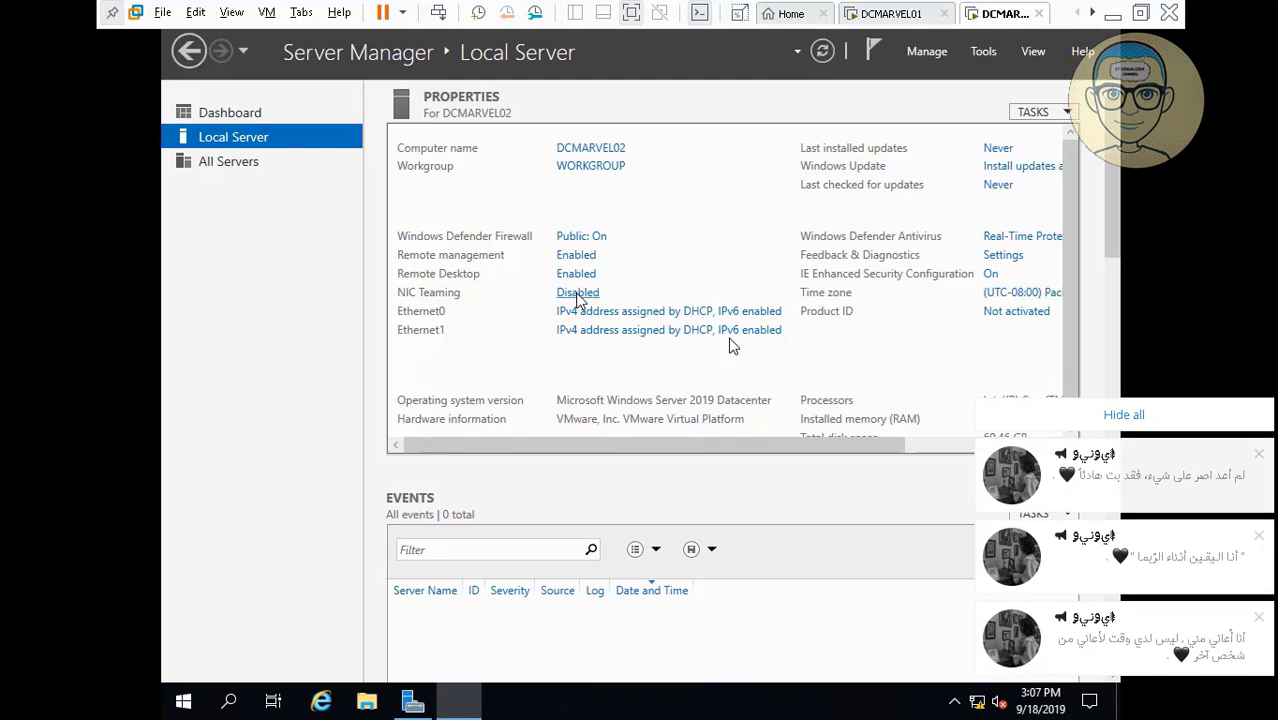
left_click(1120, 416)
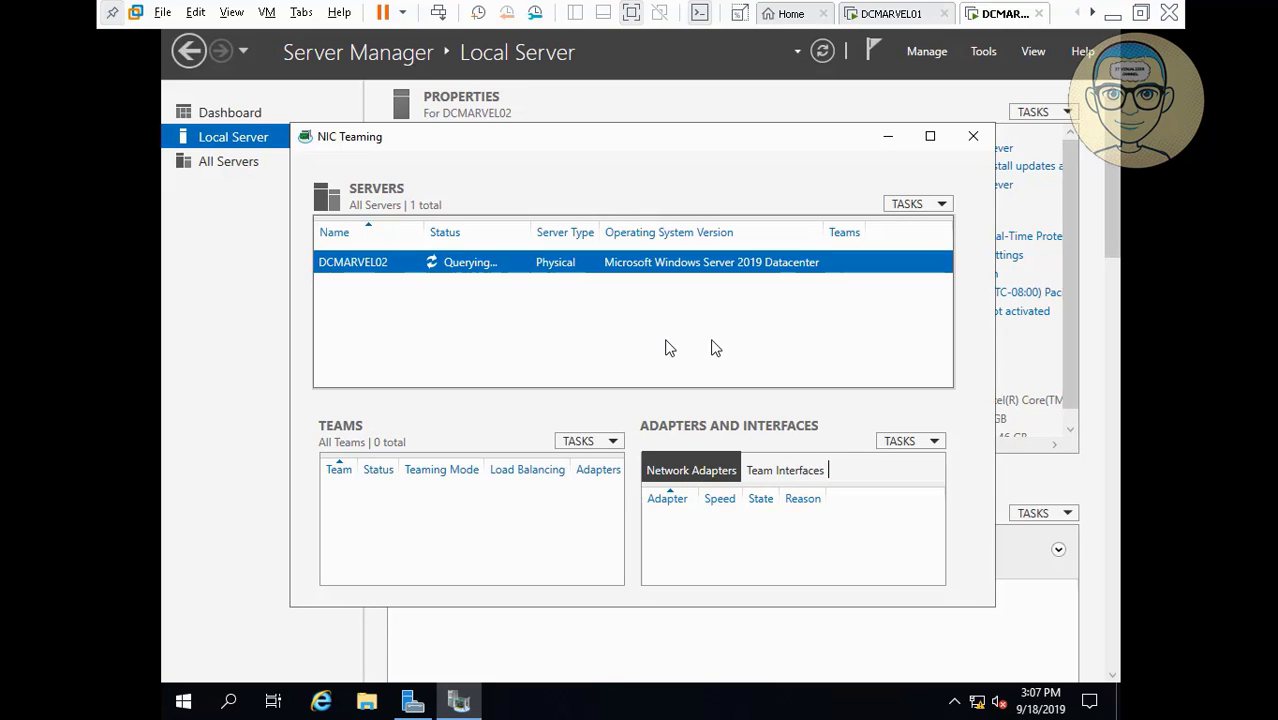
left_click(926, 140)
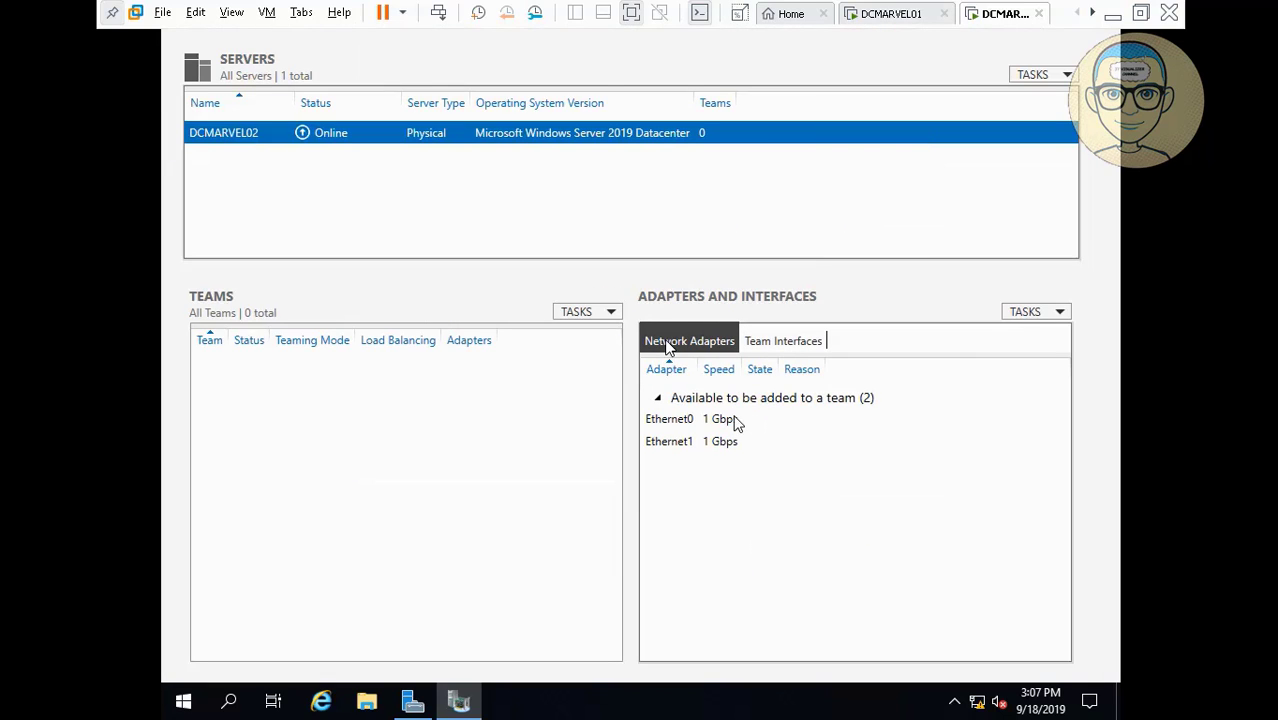
left_click(734, 421)
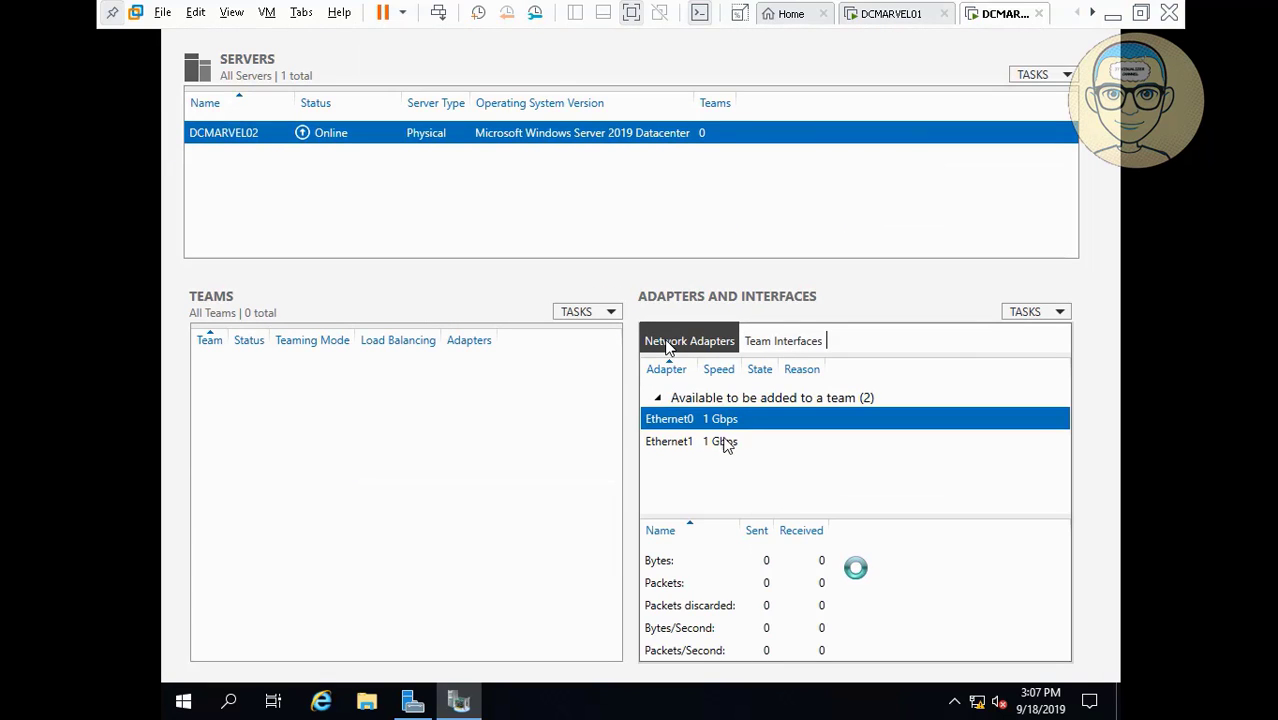
left_click(724, 442, "ctrl")
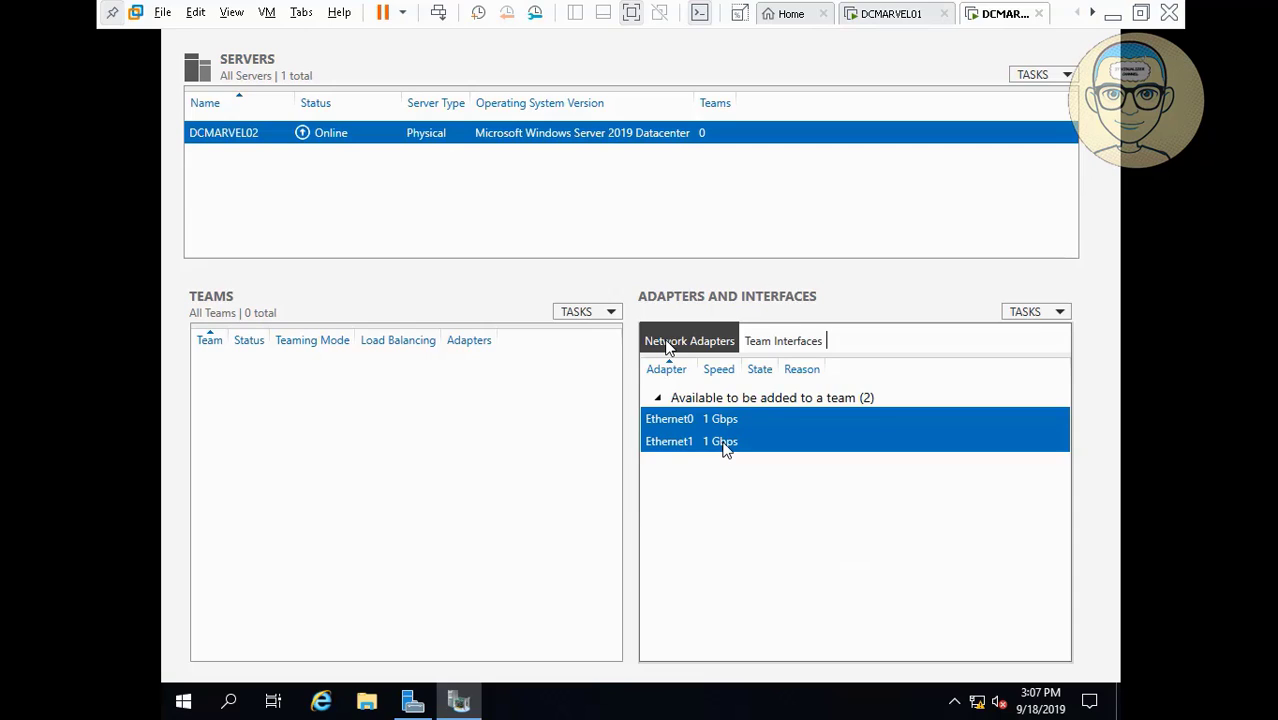
Add both adapters to a new team named DC2TM.
right_click(725, 447)
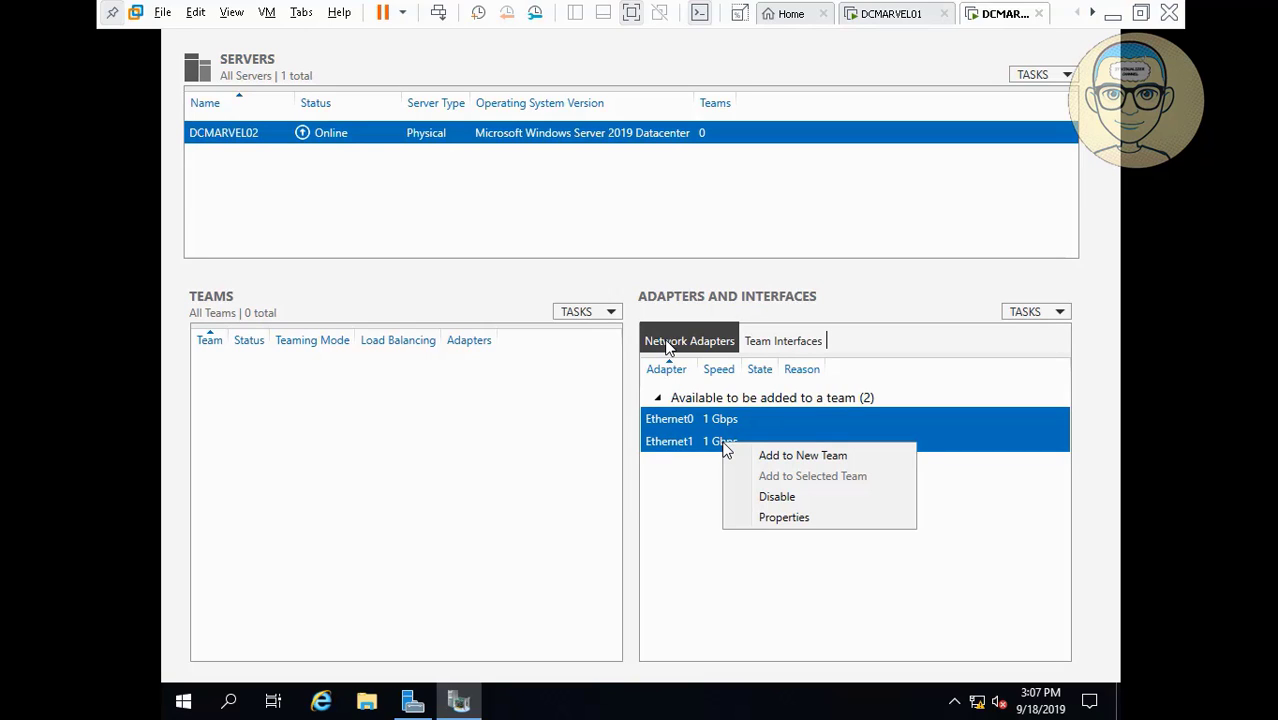
left_click(762, 458)
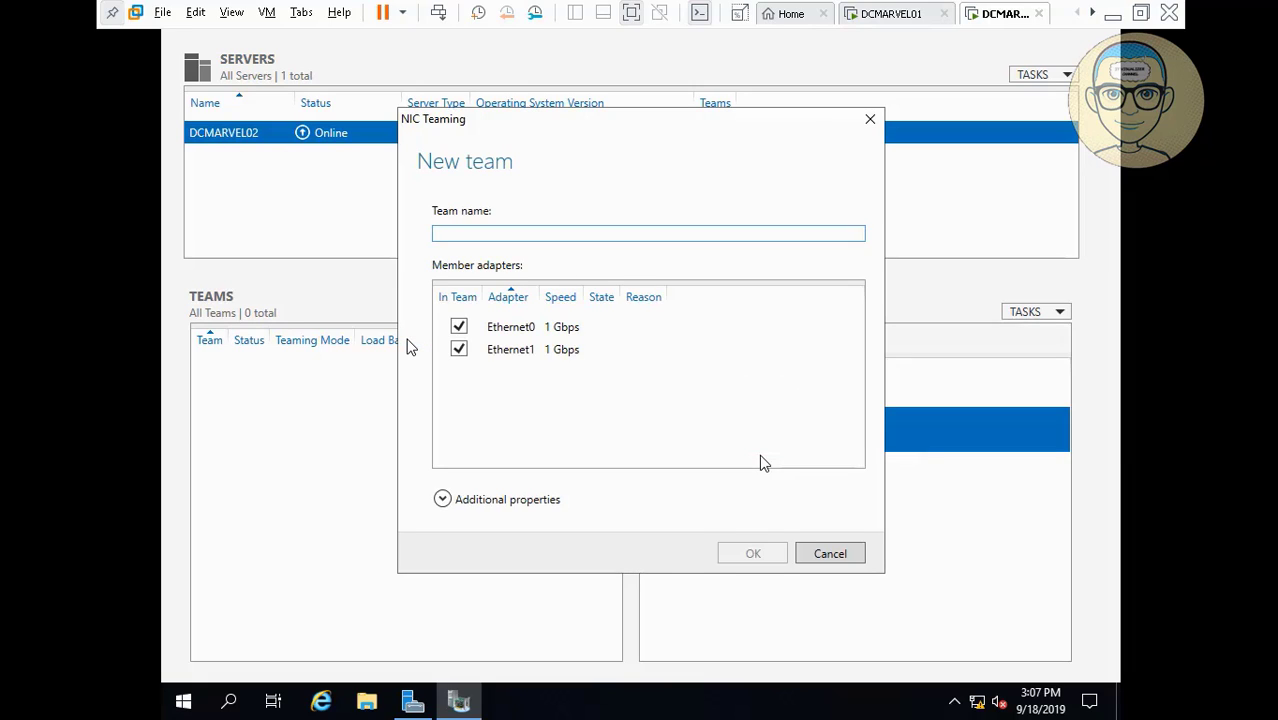
type("DC")
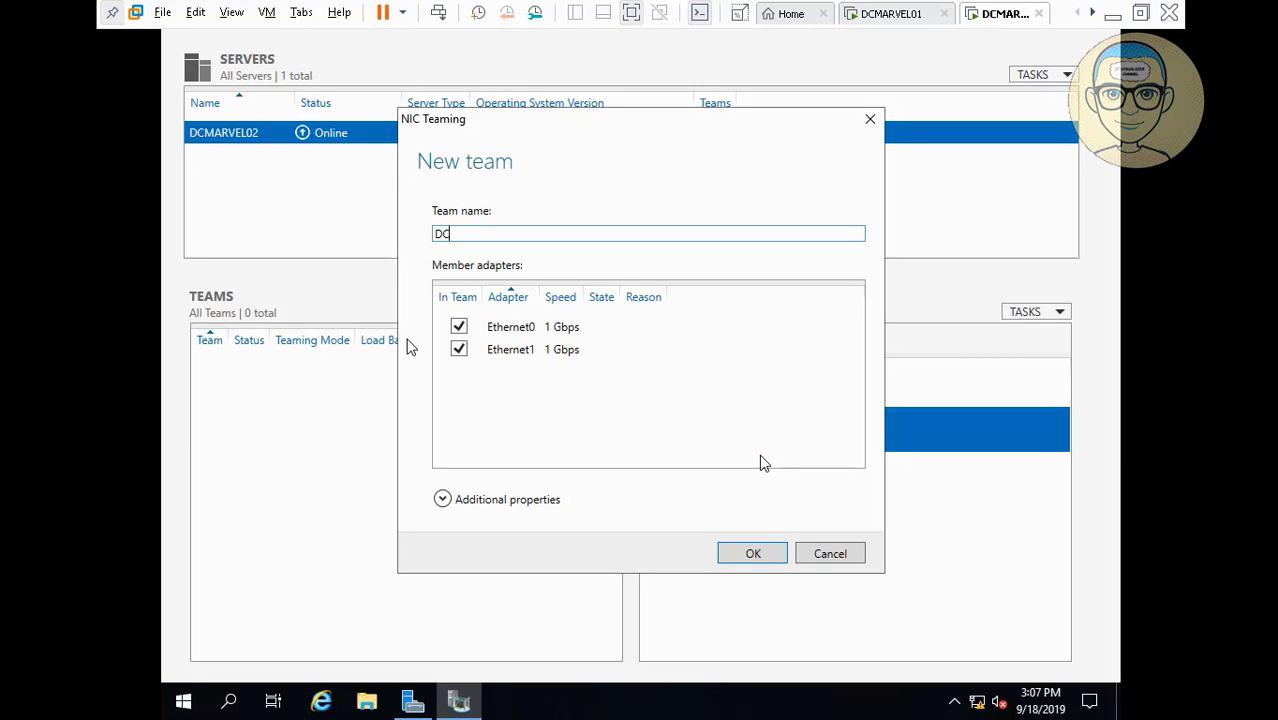
type("TM")
left_click(764, 550)
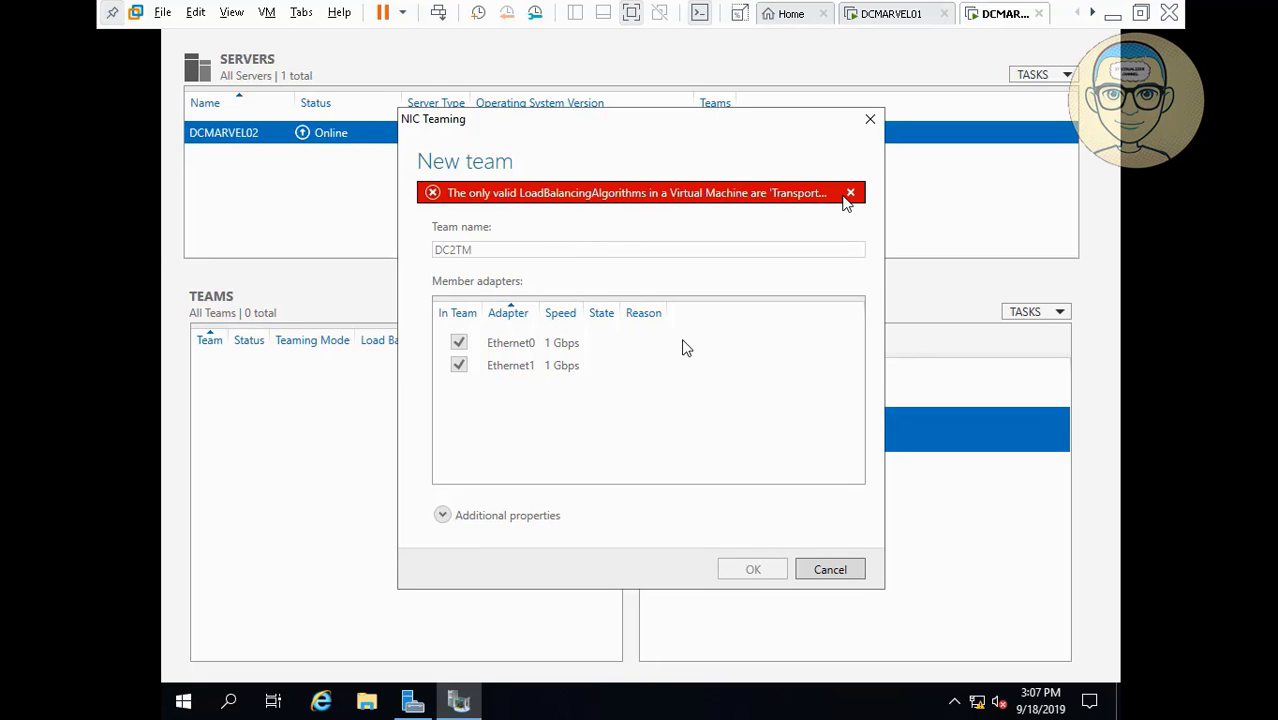
Dismiss the load balancing error and expand the team's additional properties for Address Hash.
left_click(849, 194)
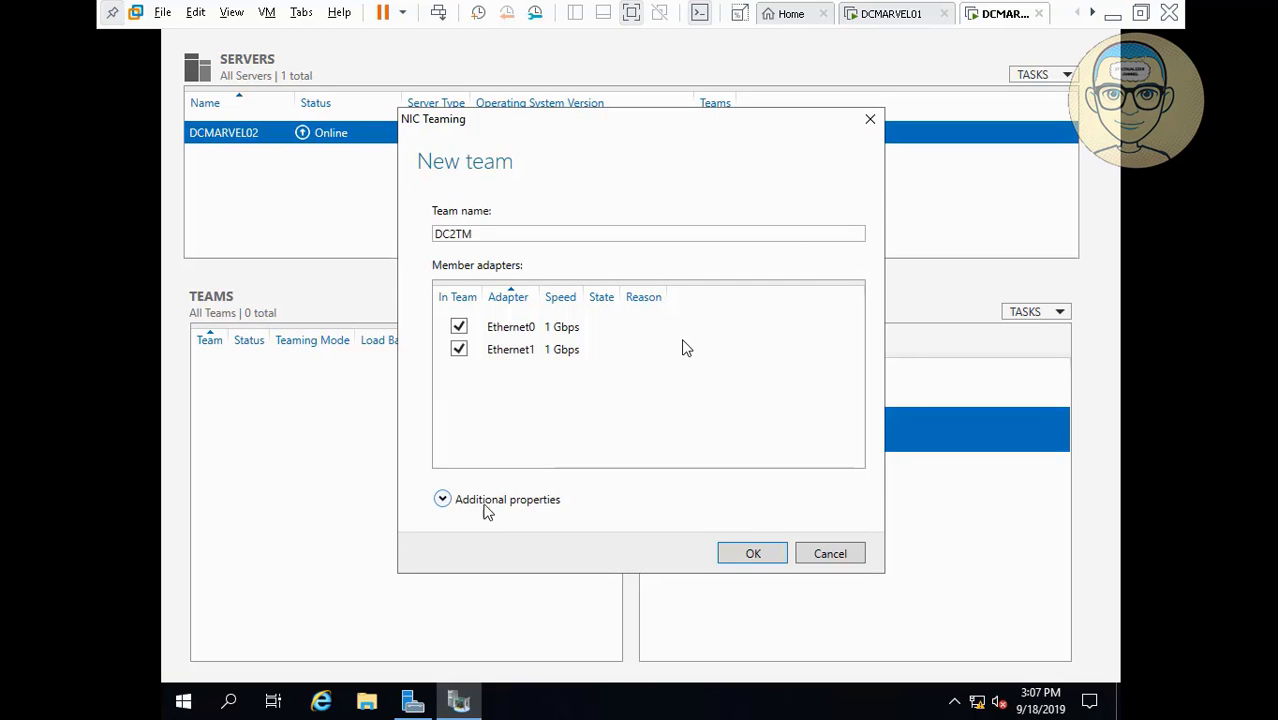
left_click(443, 499)
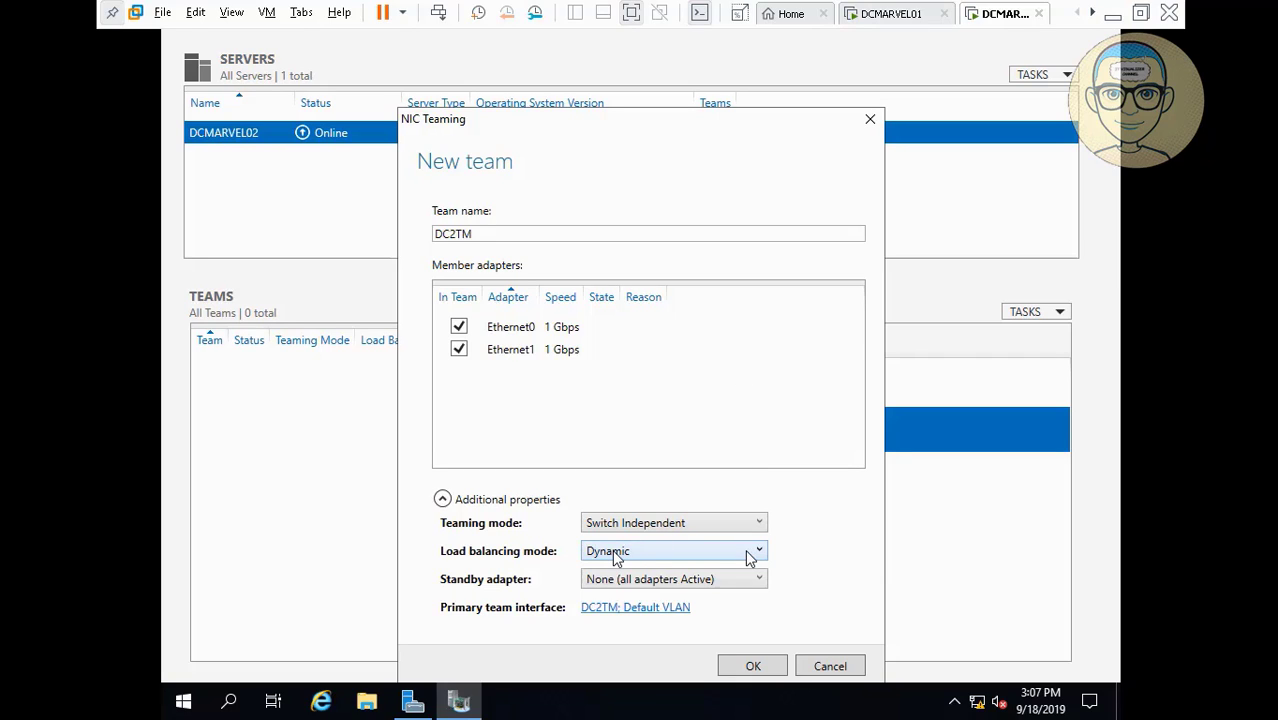
mouse_move(15, 681)
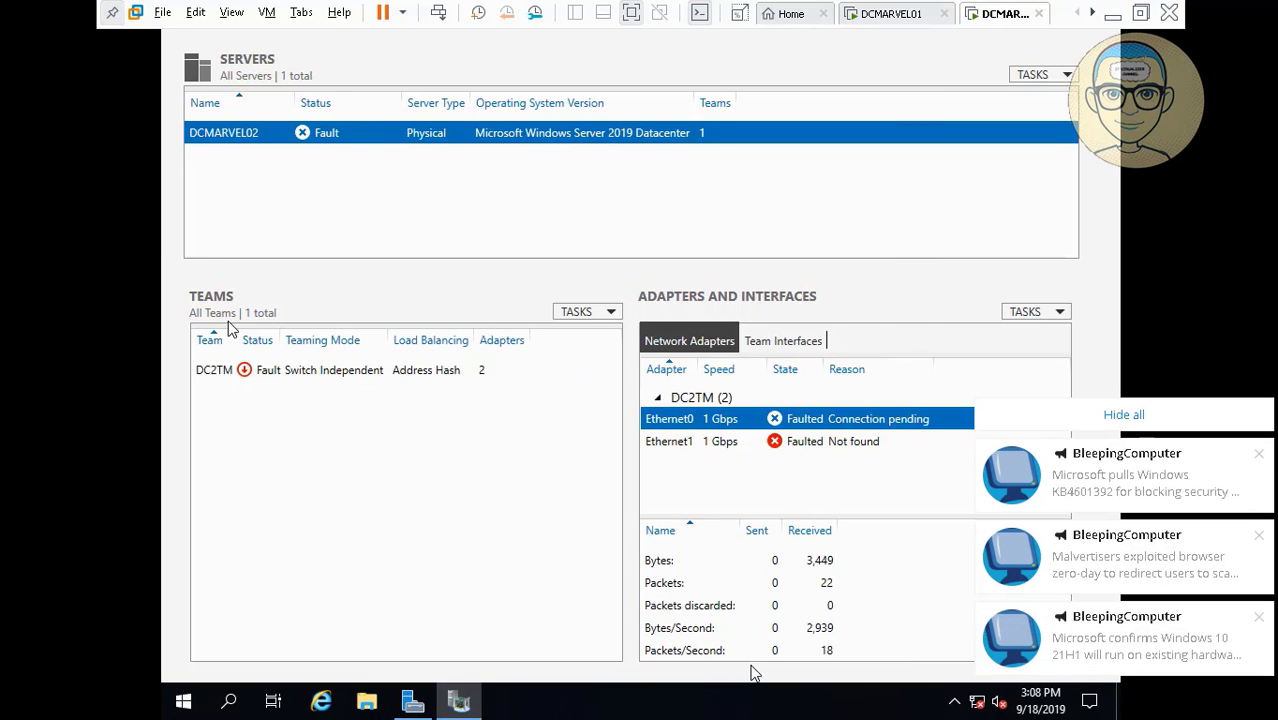
Once DC2TM shows both adapters active, close the NIC Teaming window from the taskbar.
left_click(1123, 414)
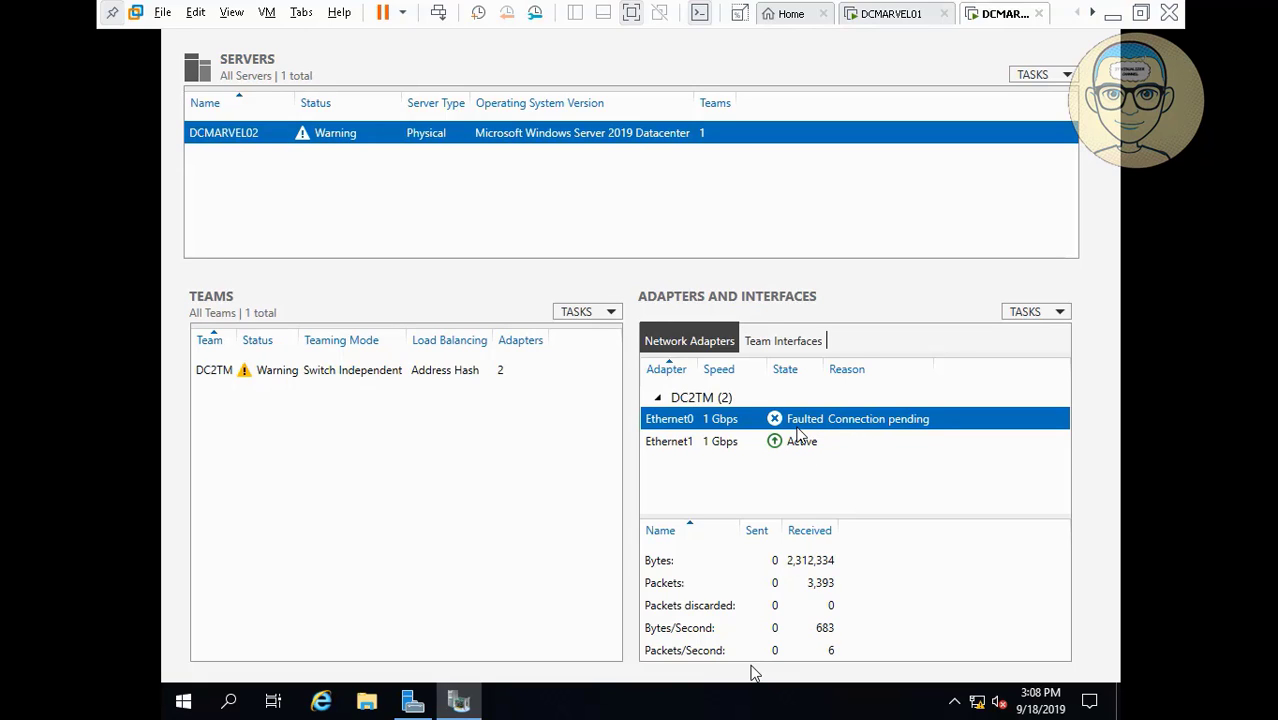
left_click(1111, 13)
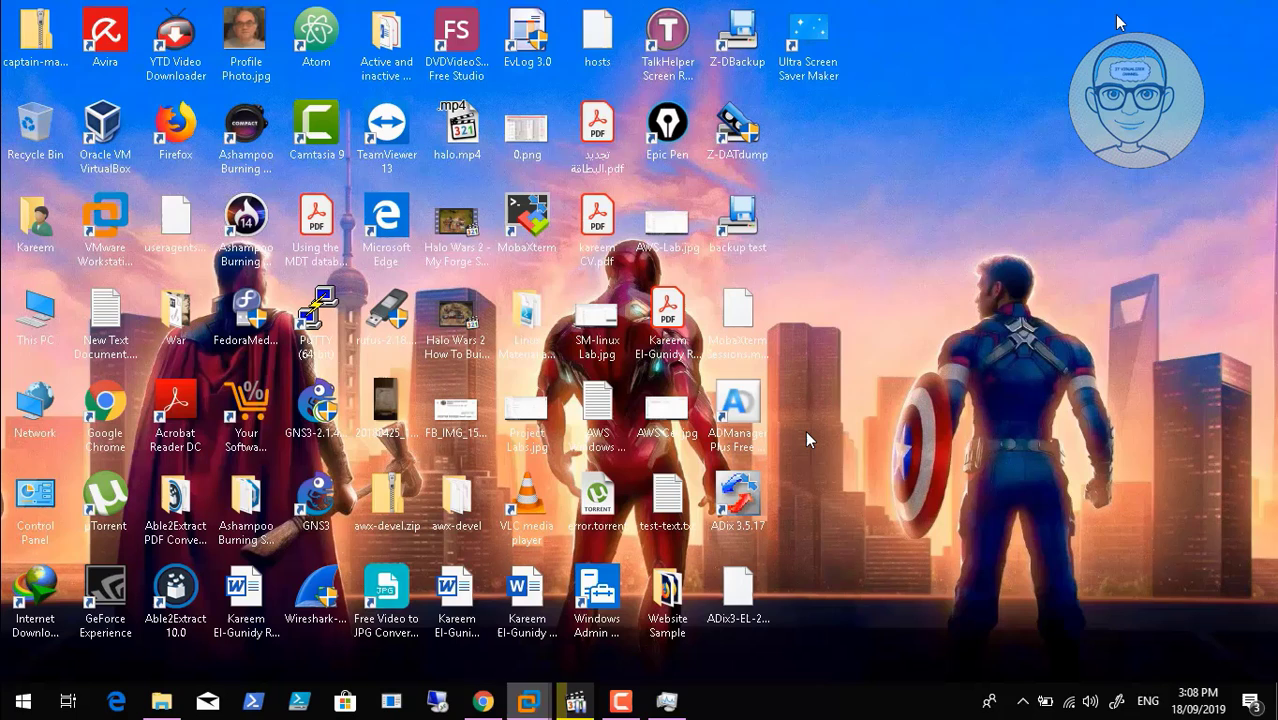
left_click(620, 700)
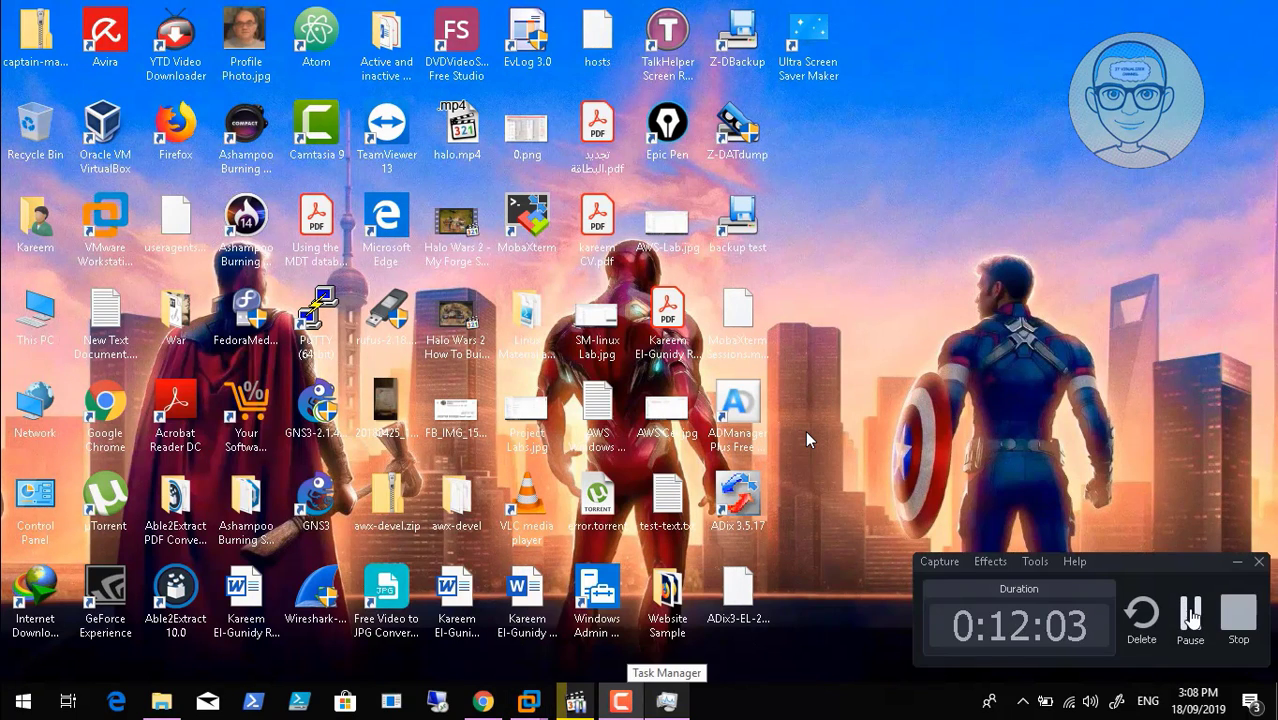
left_click(1186, 610)
mouse_move(527, 700)
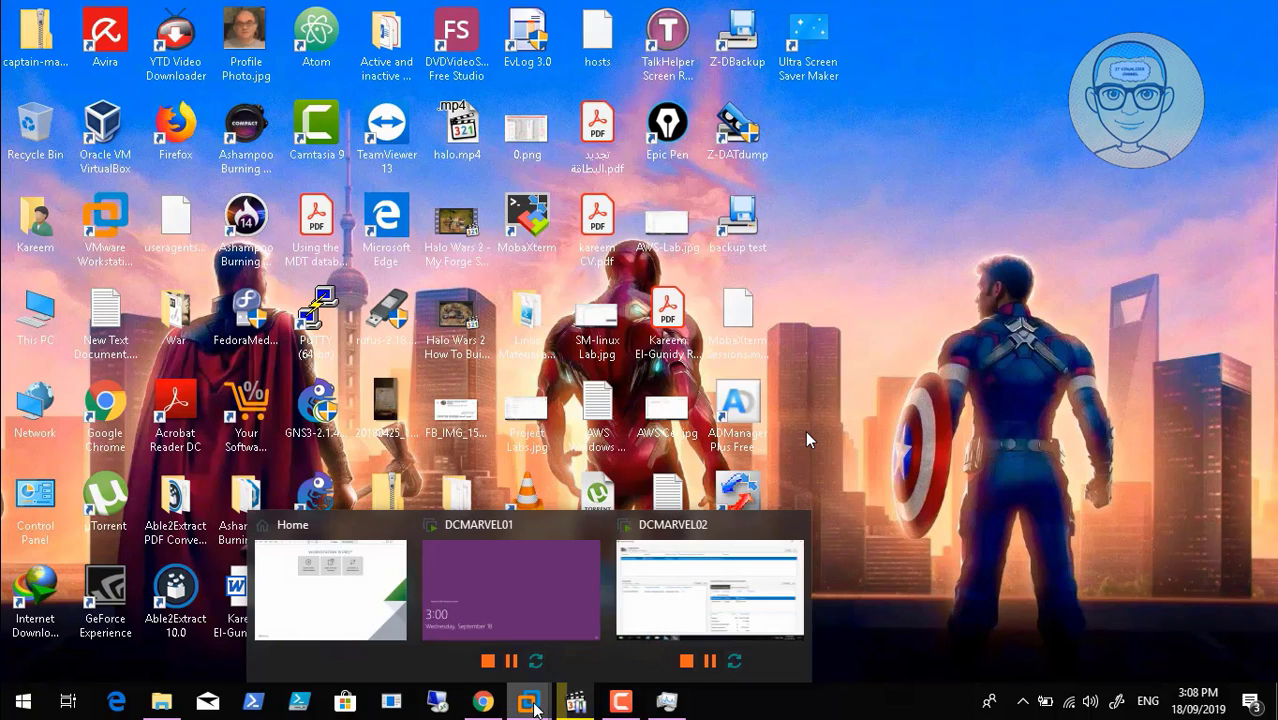
left_click(645, 608)
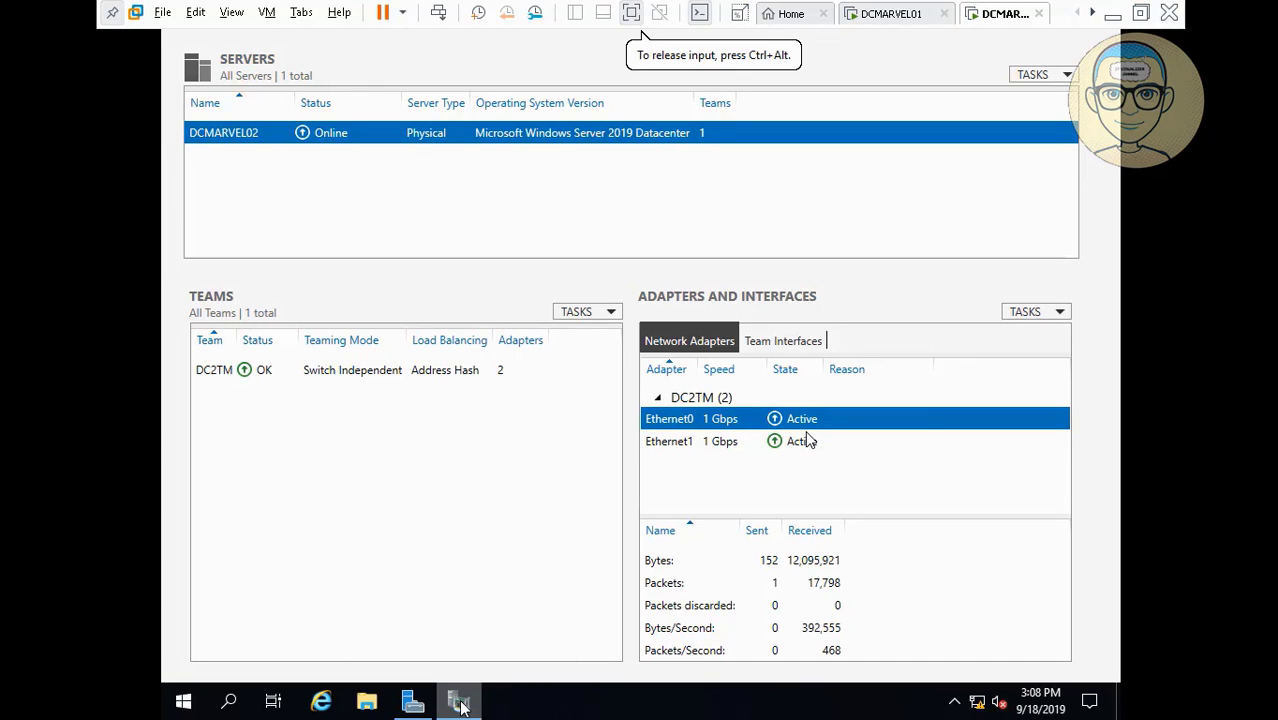
right_click(459, 705)
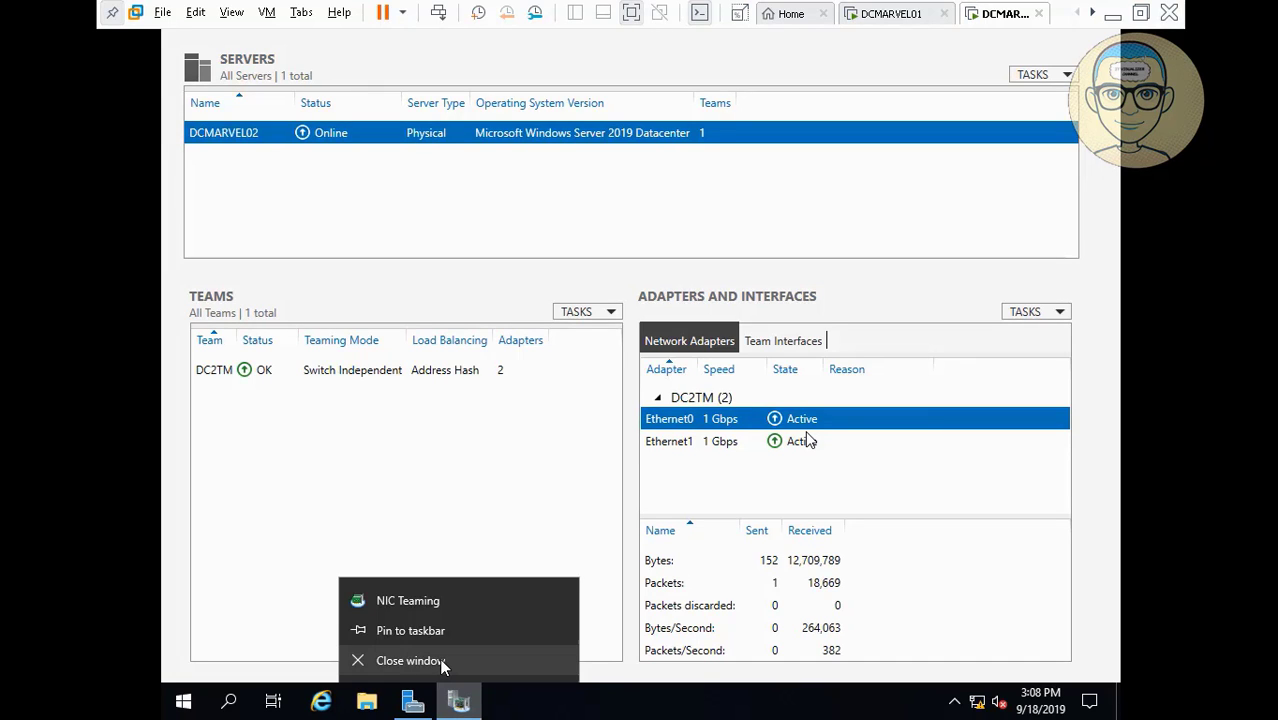
left_click(441, 662)
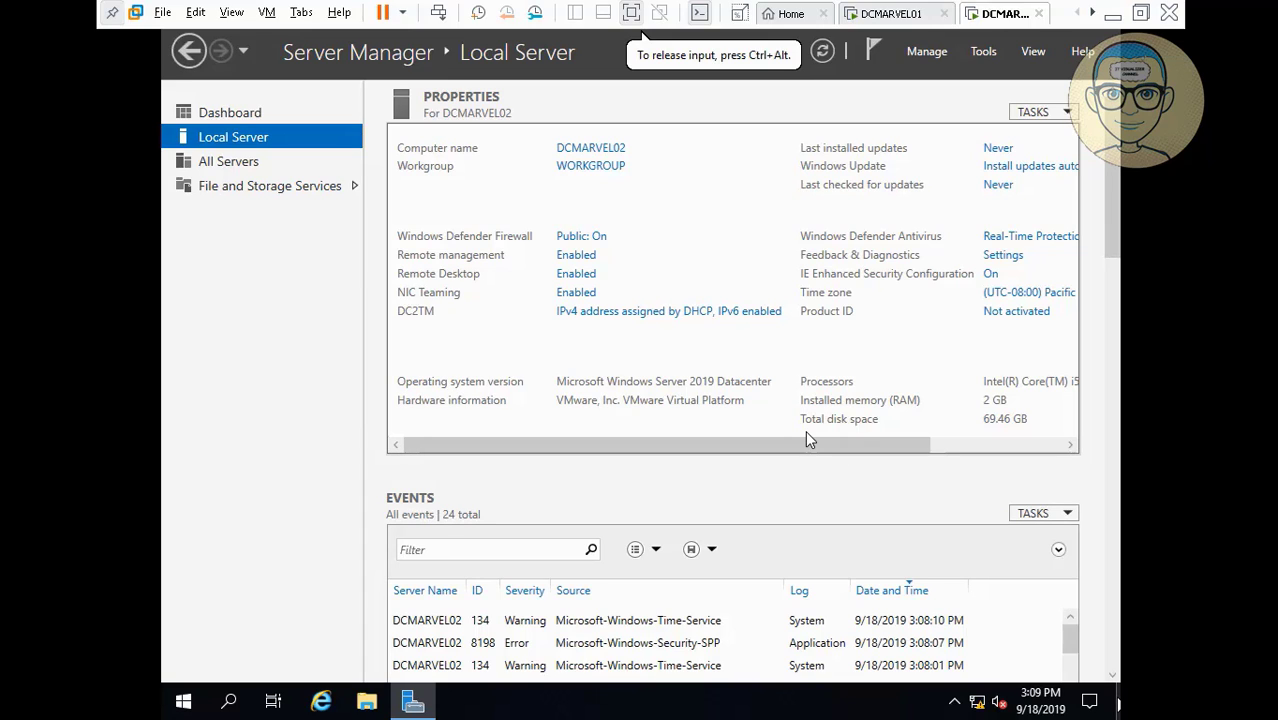
From the tray network icon, go to Network & Internet settings, then Change adapter options.
left_click(1117, 703)
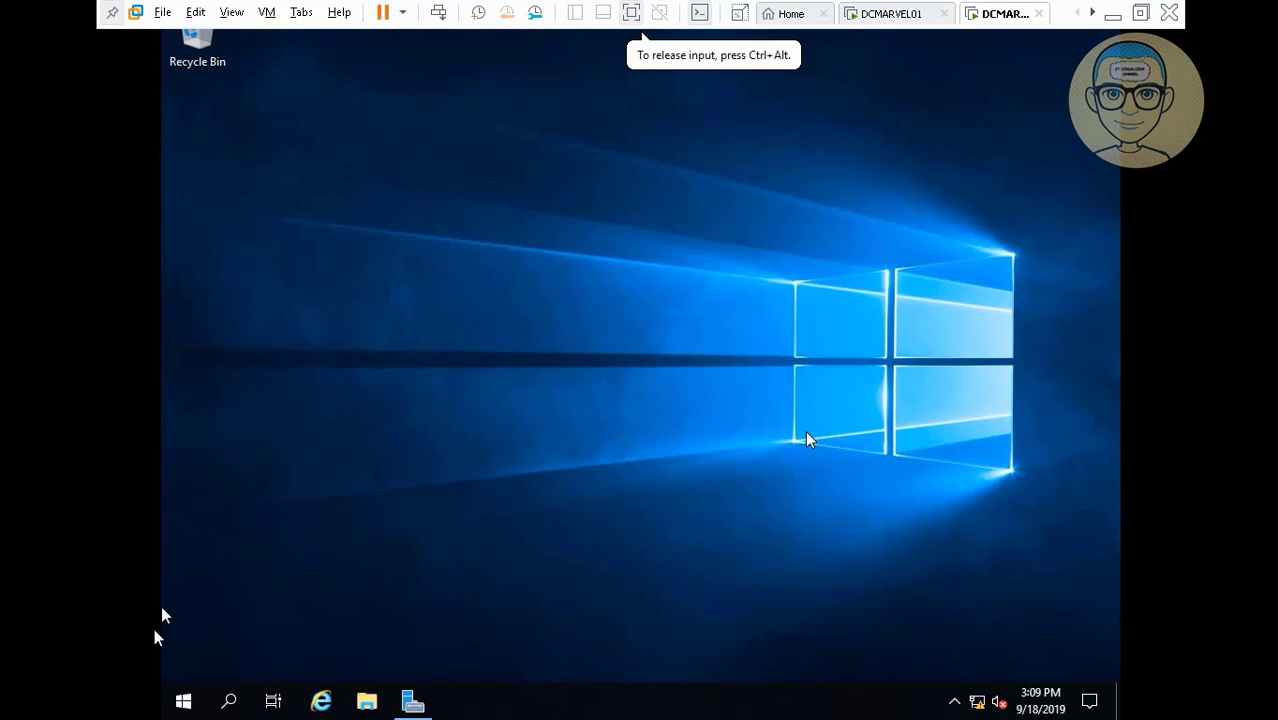
right_click(187, 701)
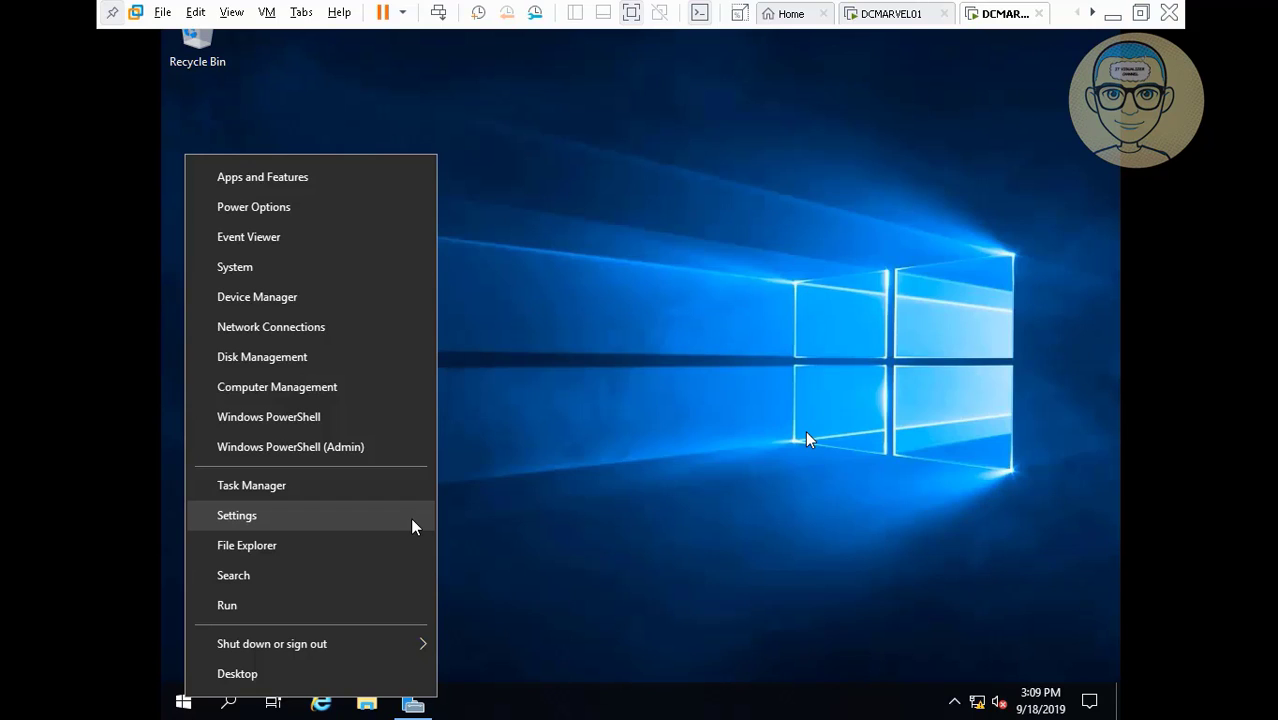
left_click(994, 531)
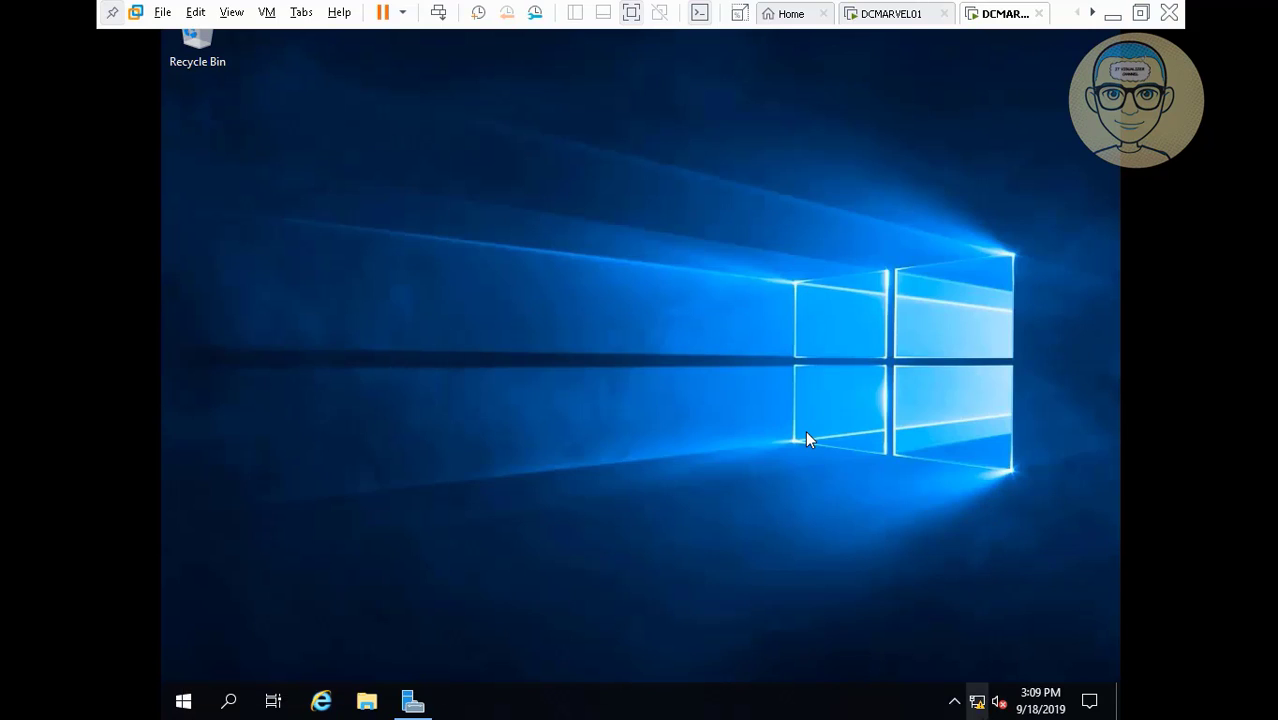
right_click(977, 702)
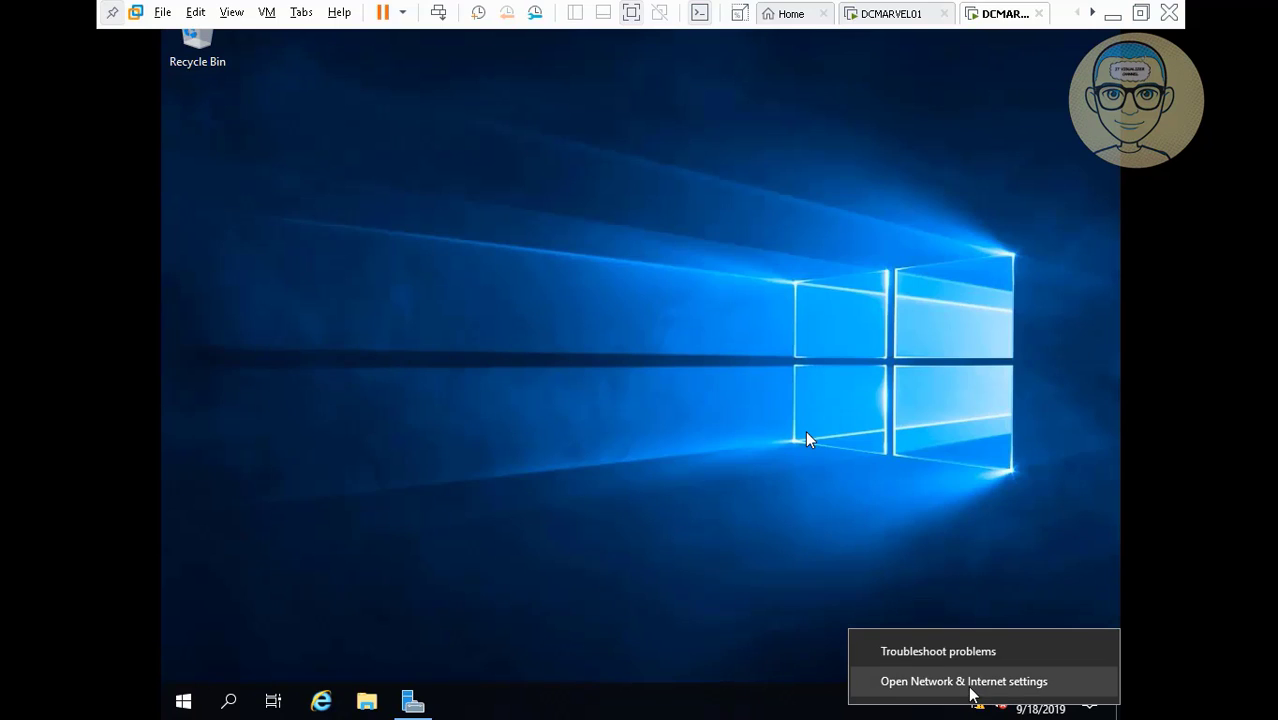
left_click(968, 684)
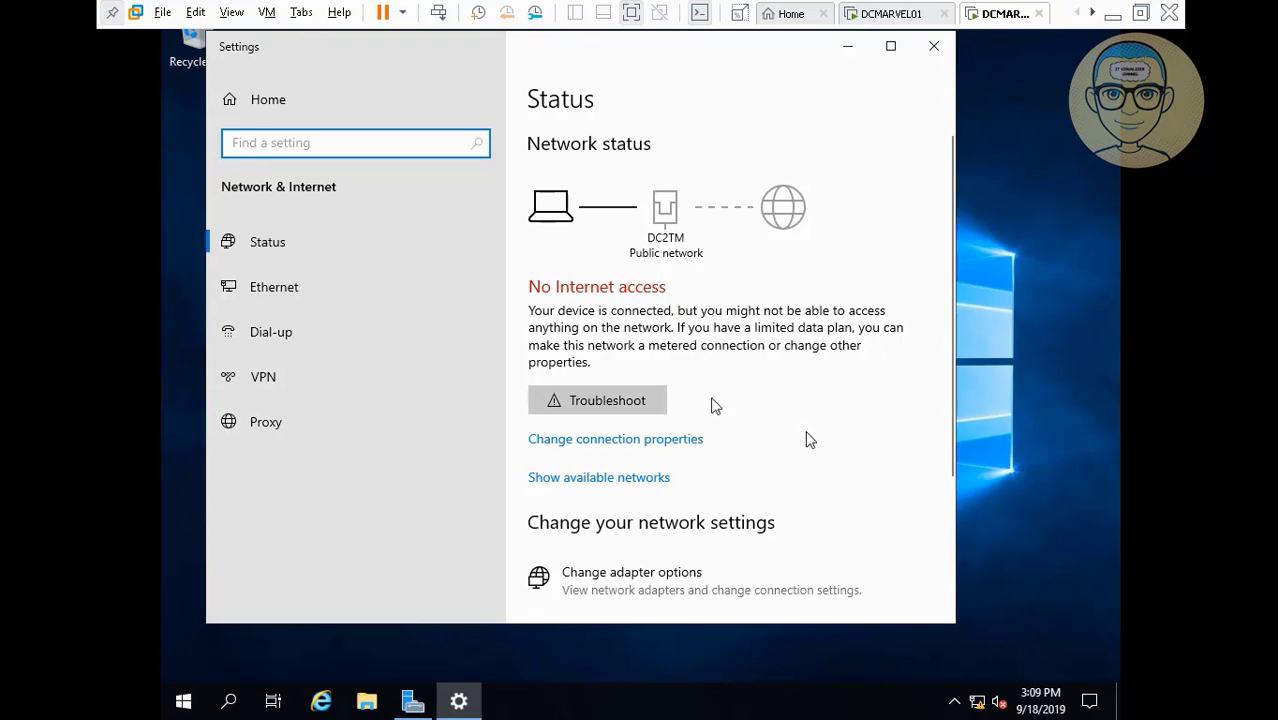
left_click(631, 444)
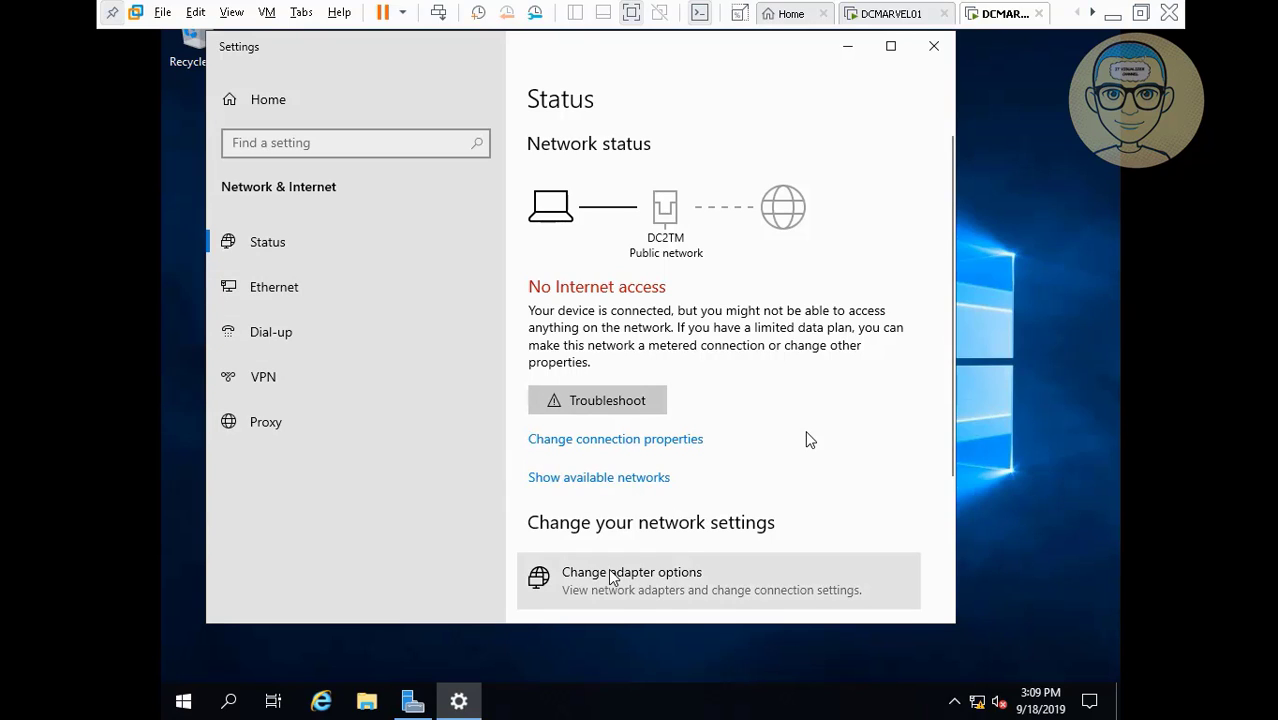
left_click(633, 584)
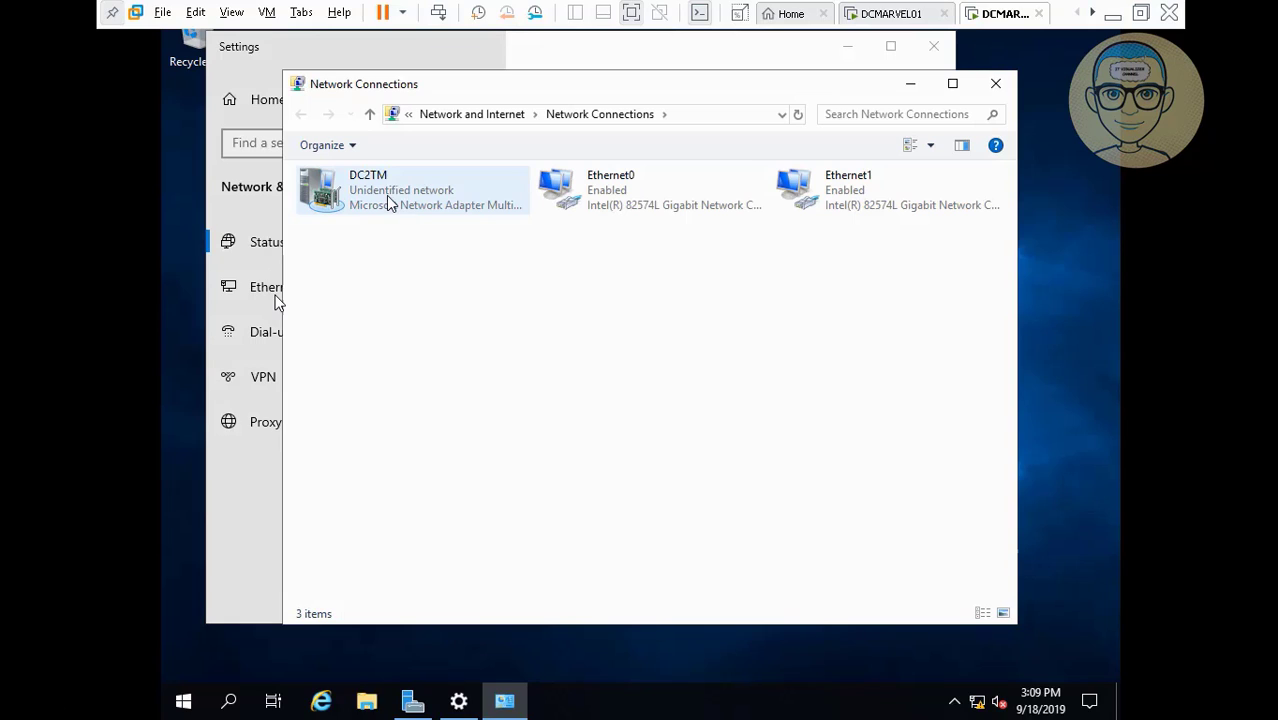
Set DC2TM's IPv4 to 192.168.1.21, mask 255.255.255.0, gateway 192.168.1.2, DNS 192.168.1.20.
right_click(386, 197)
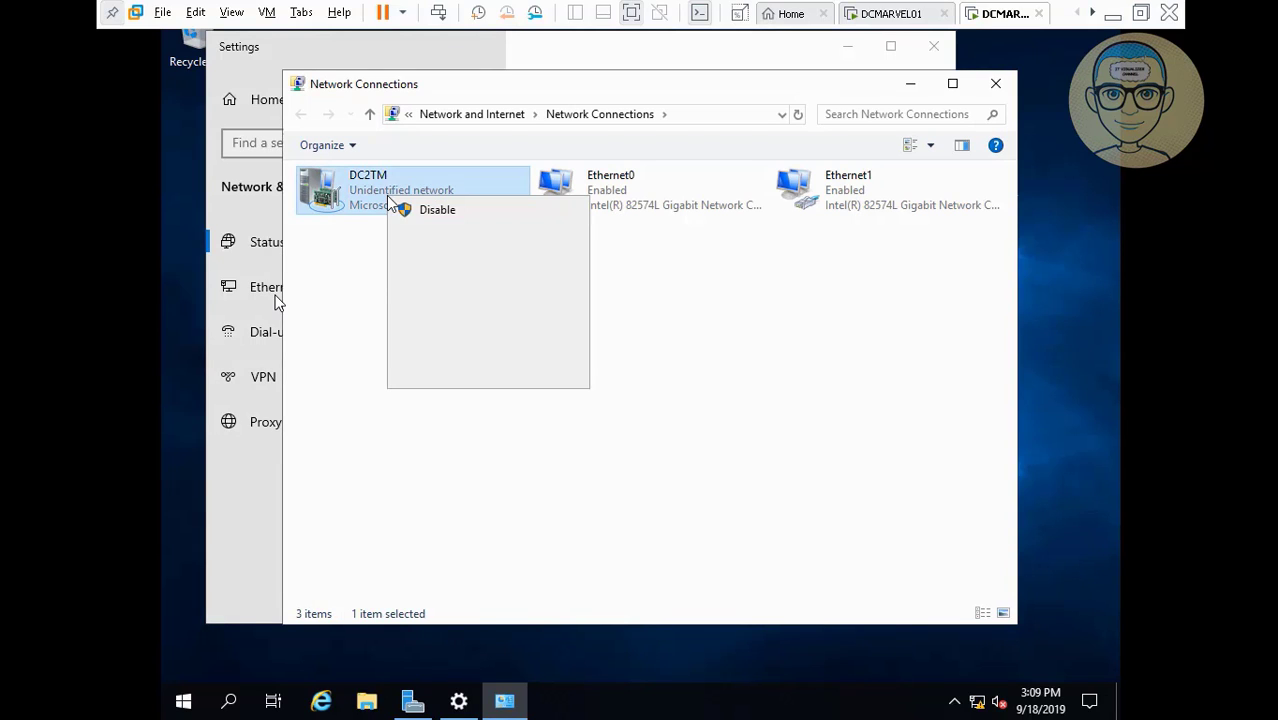
left_click(444, 376)
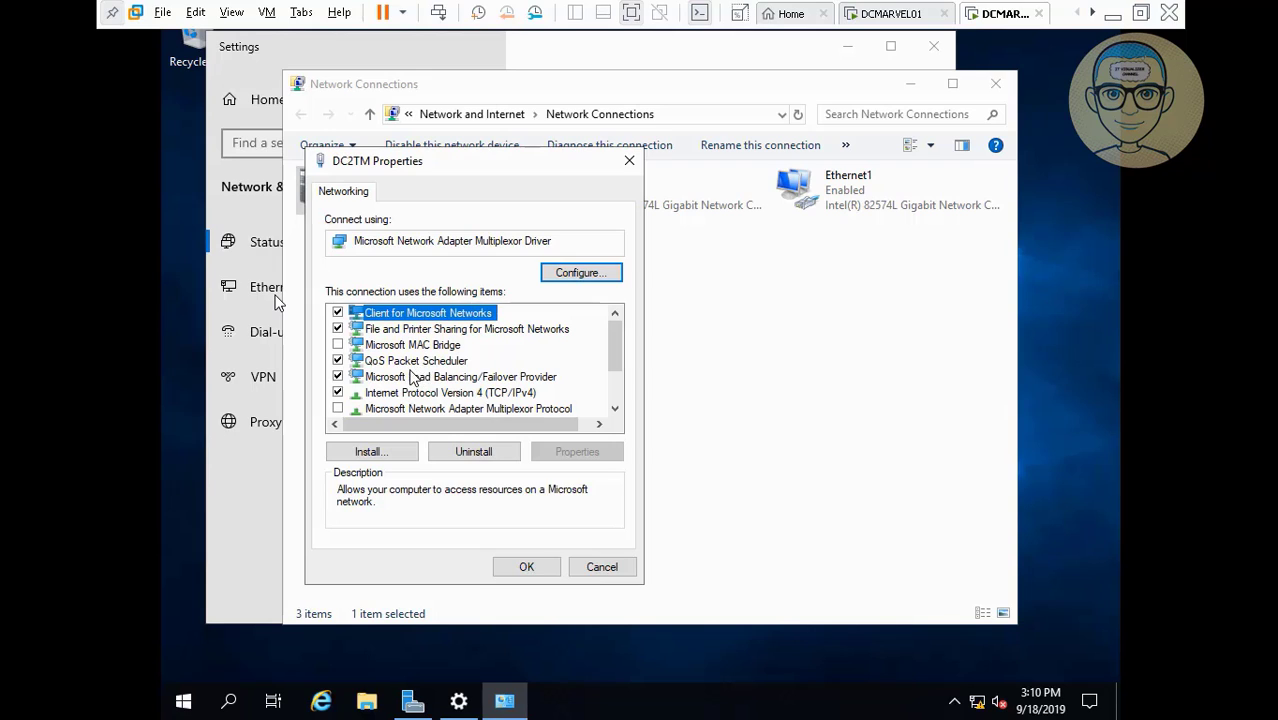
left_click(409, 394)
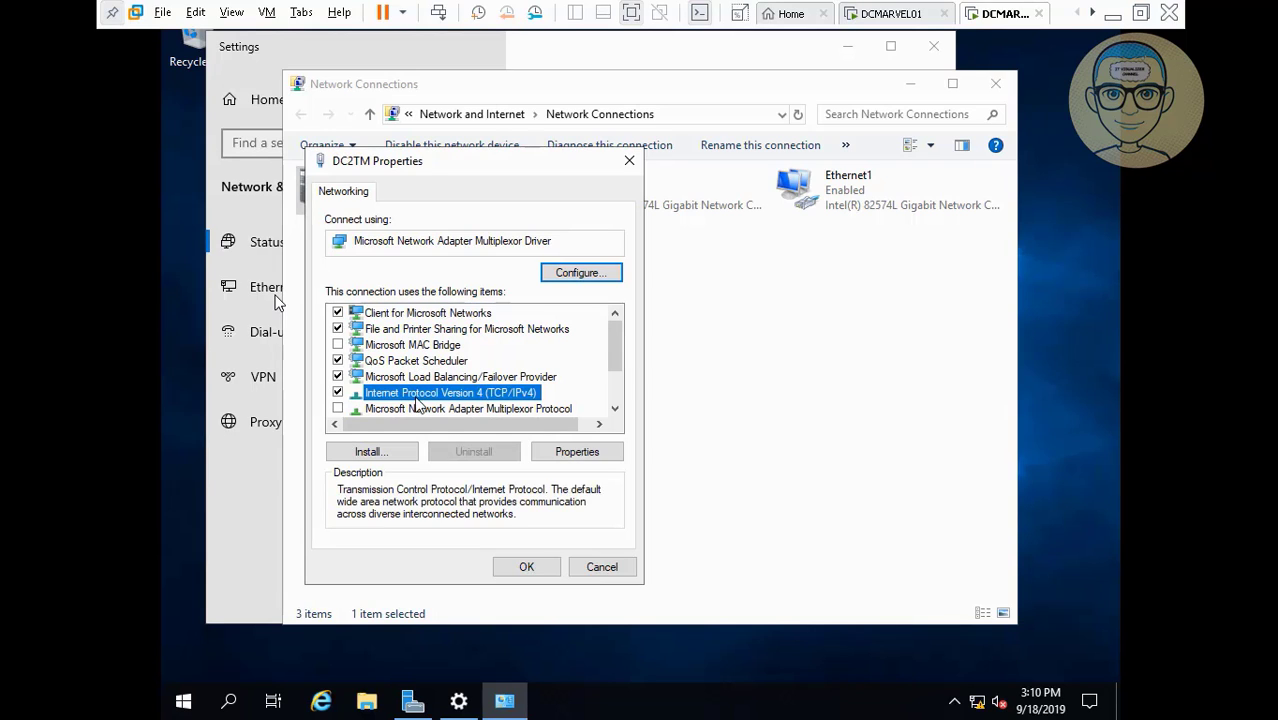
left_click(590, 455)
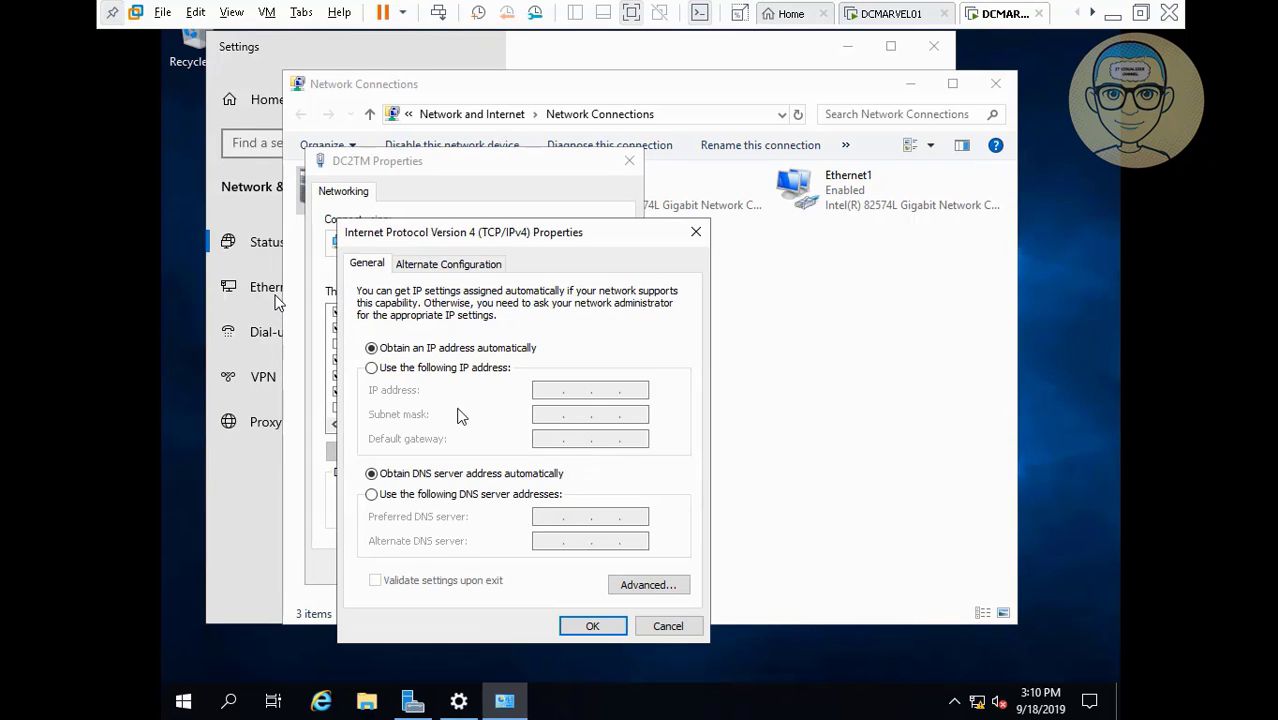
left_click(400, 370)
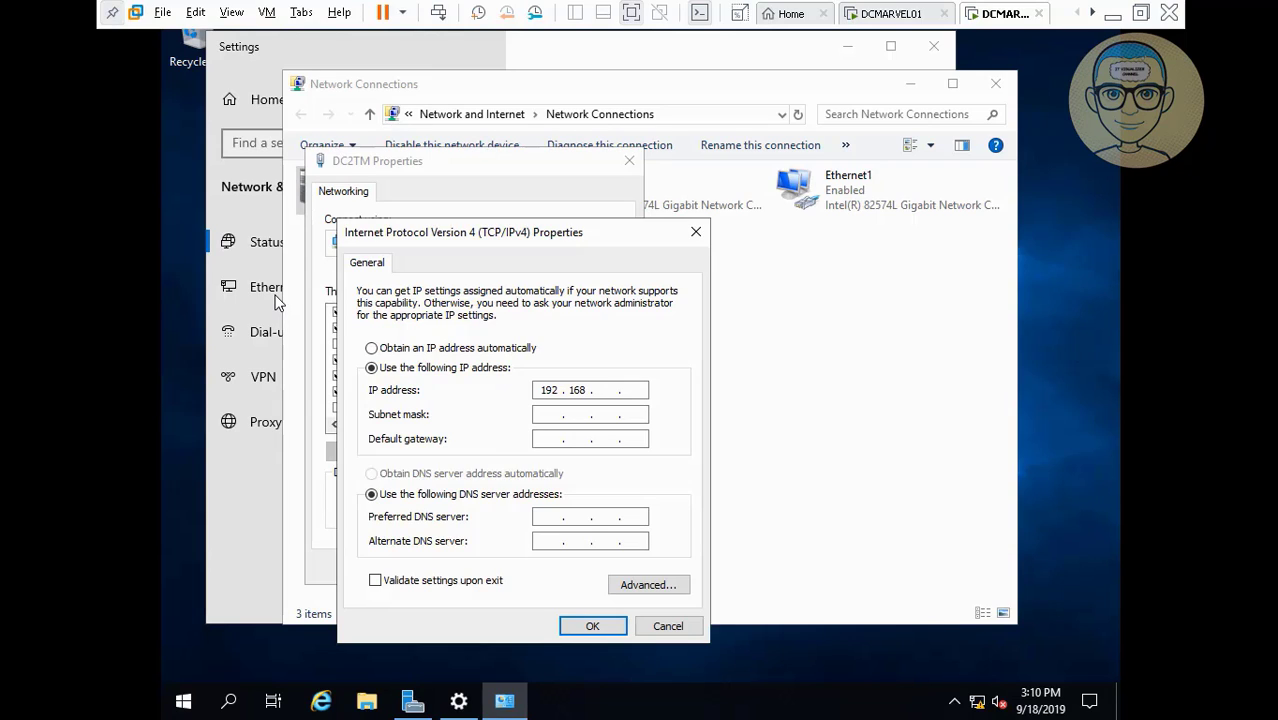
type("1")
left_click(562, 416)
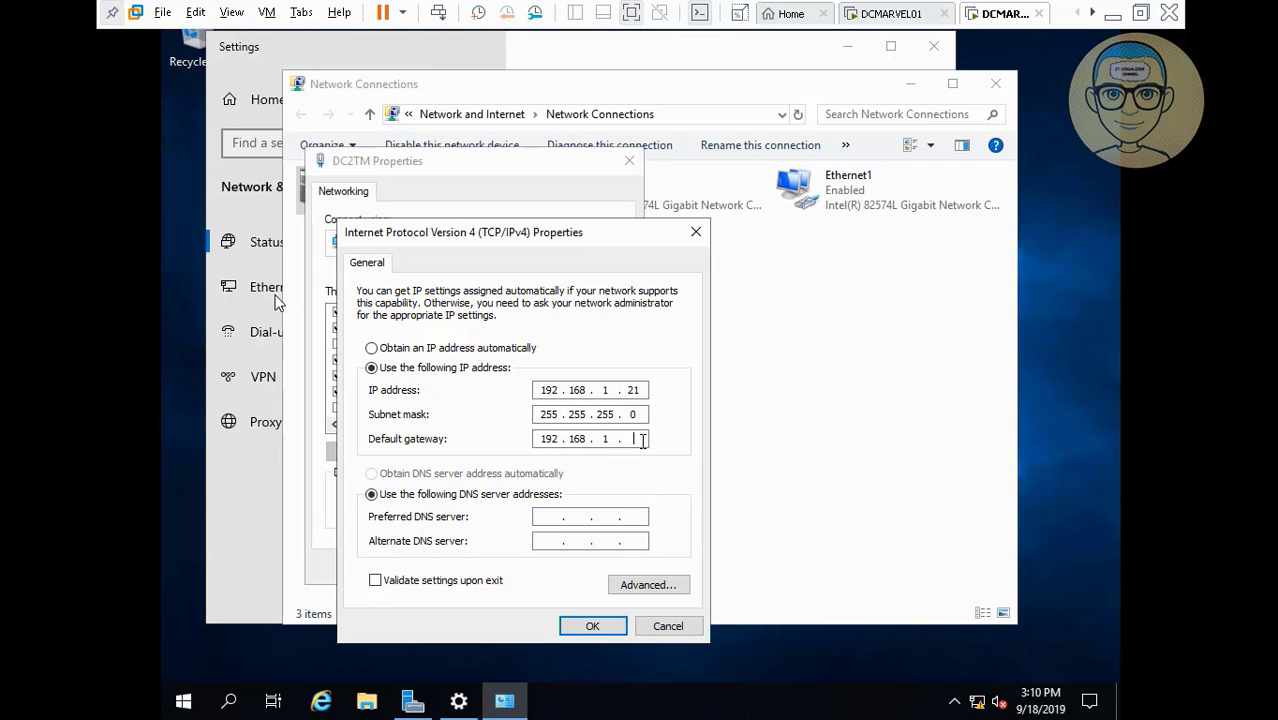
type("2")
type("192")
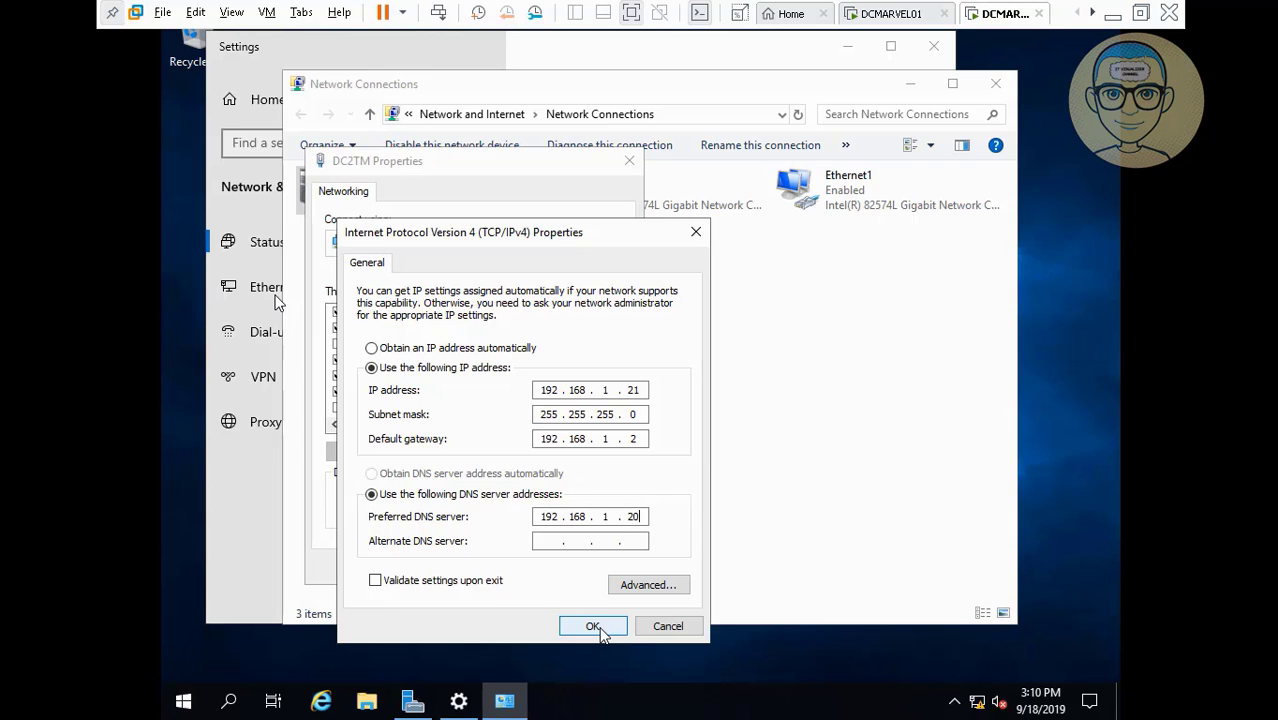
left_click(593, 626)
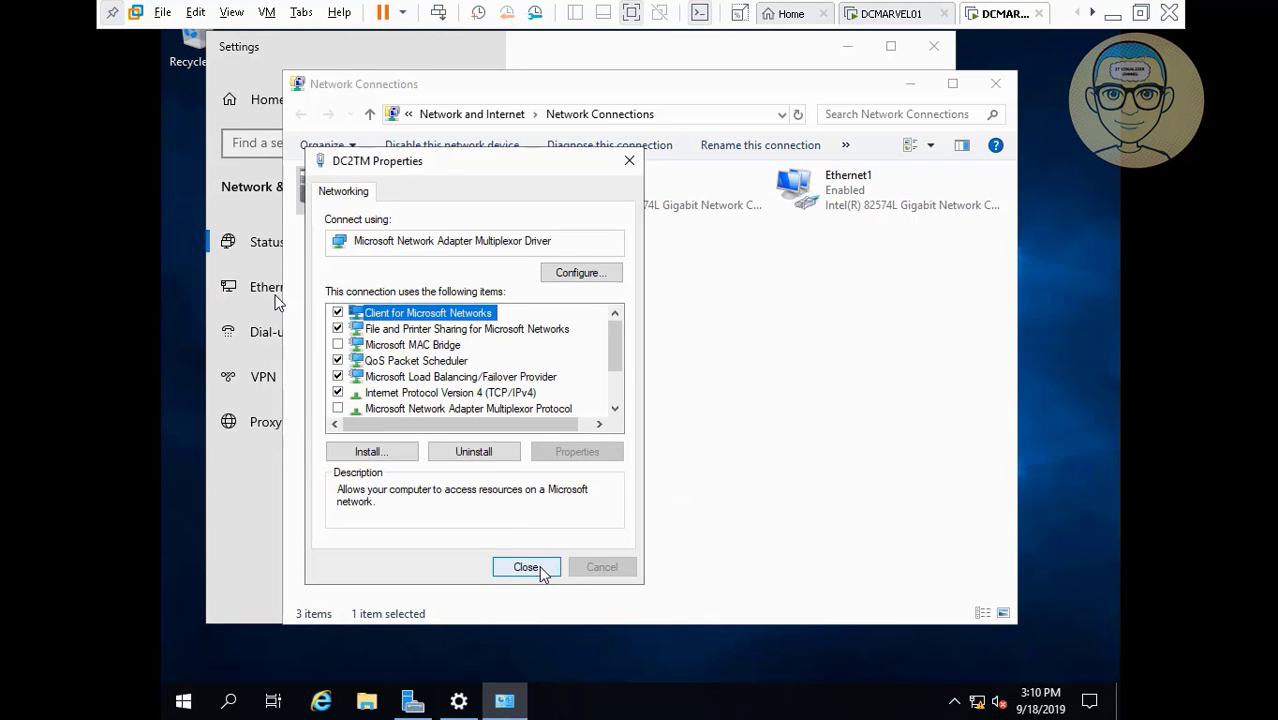
Close the adapter properties, decline network discovery, and close Network Connections.
left_click(526, 566)
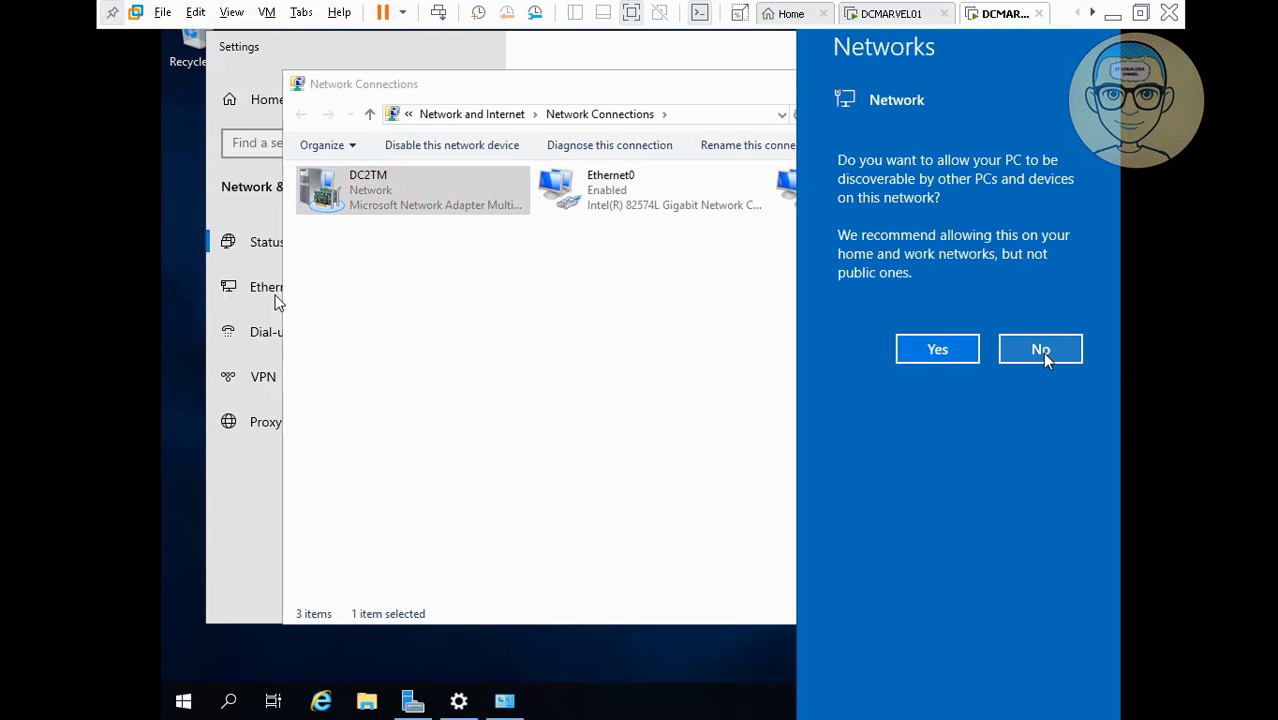
left_click(1041, 352)
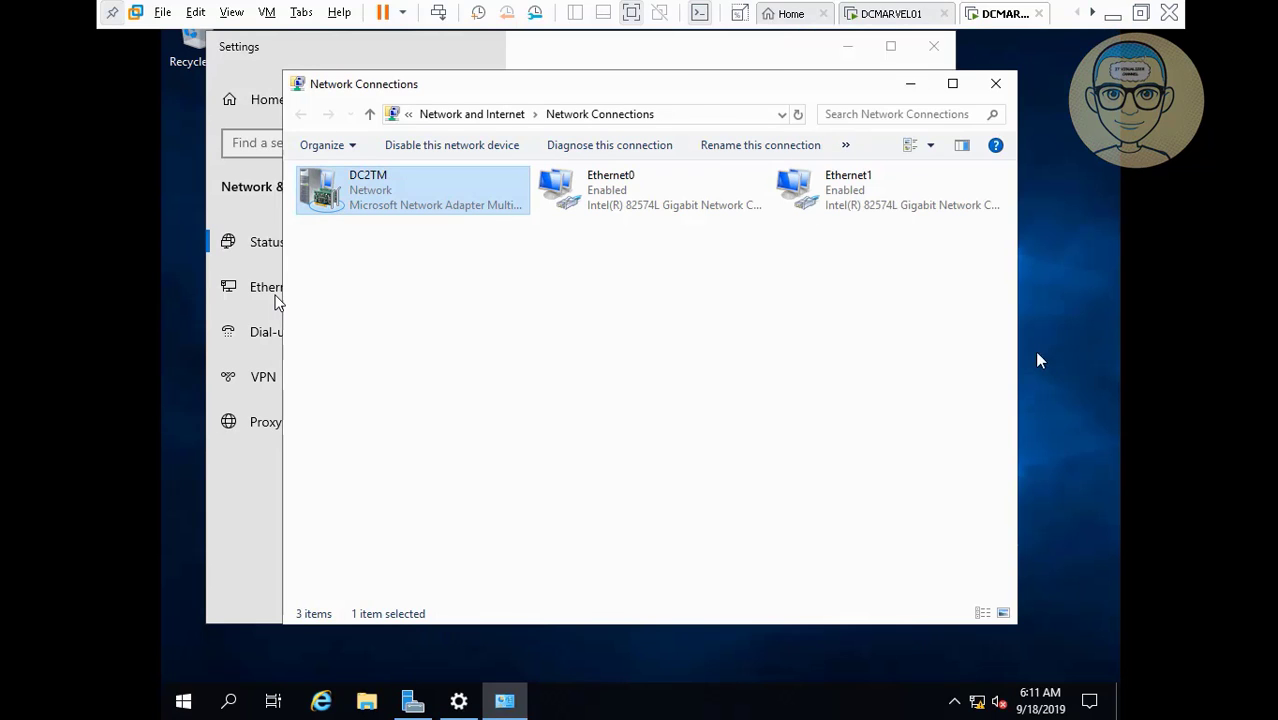
left_click(993, 86)
Close Settings and launch Add Roles and Features from Server Manager's Manage menu.
left_click(940, 52)
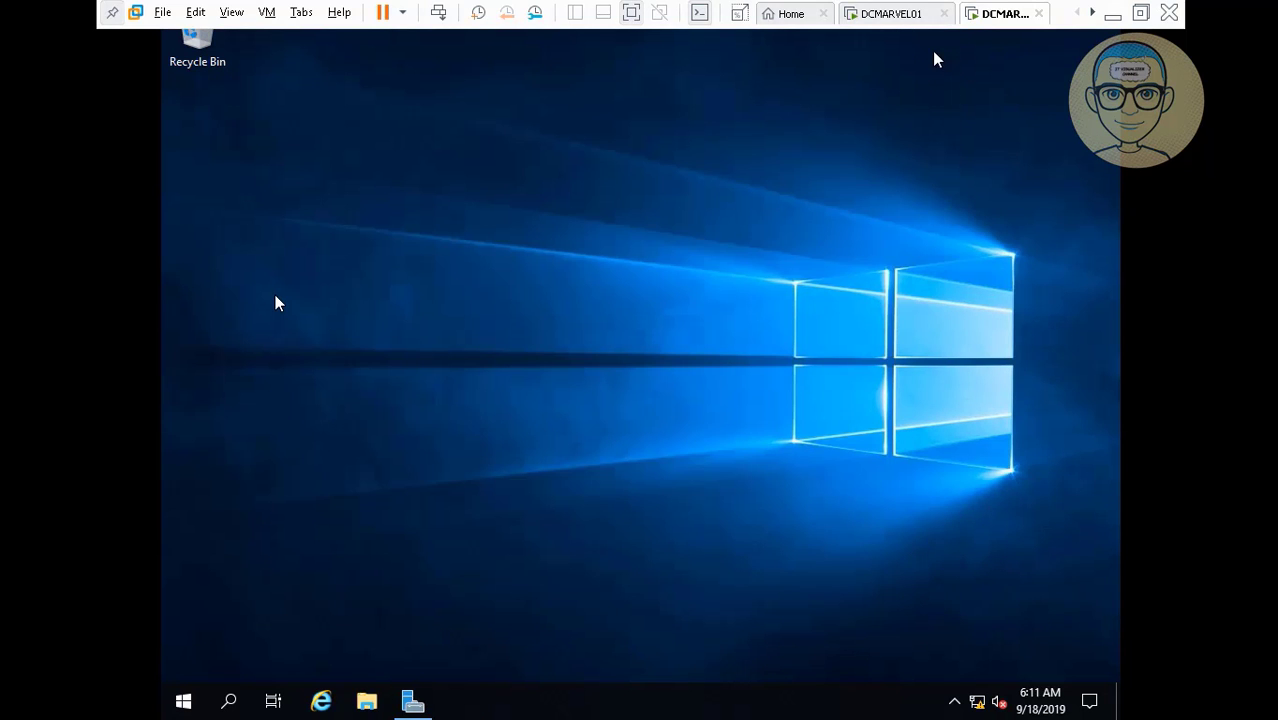
left_click(427, 704)
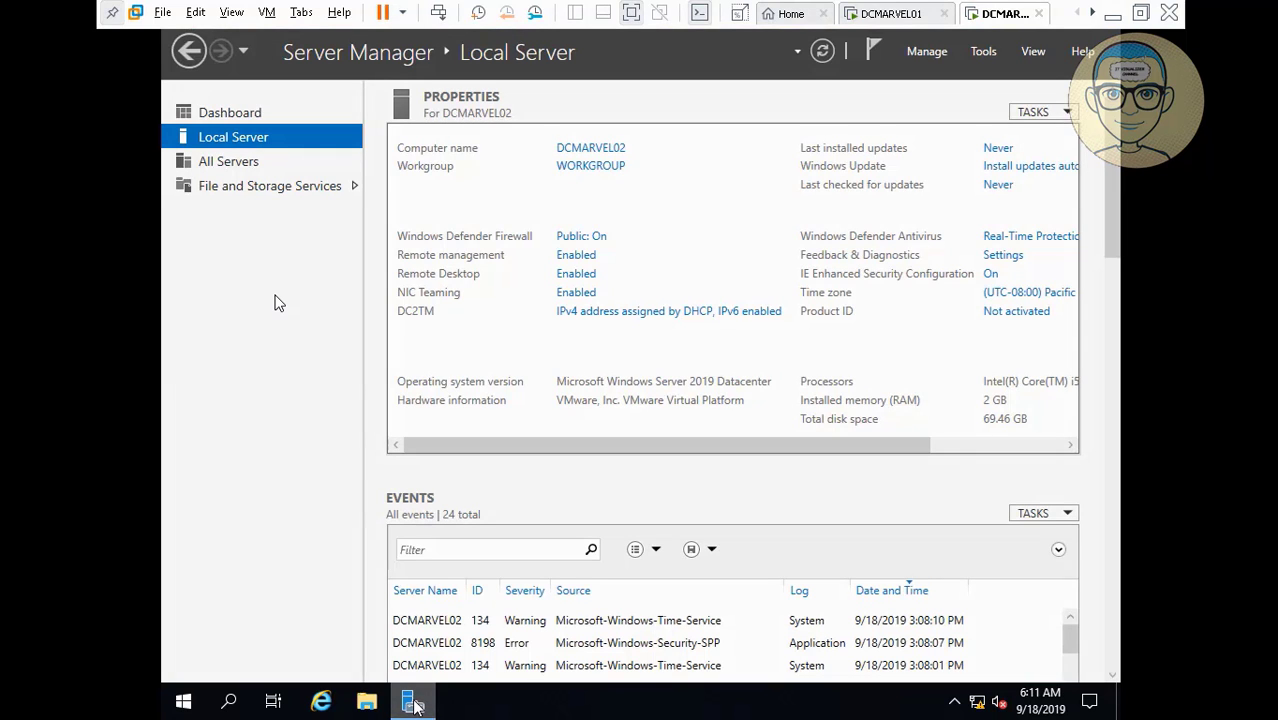
left_click(932, 53)
left_click(943, 80)
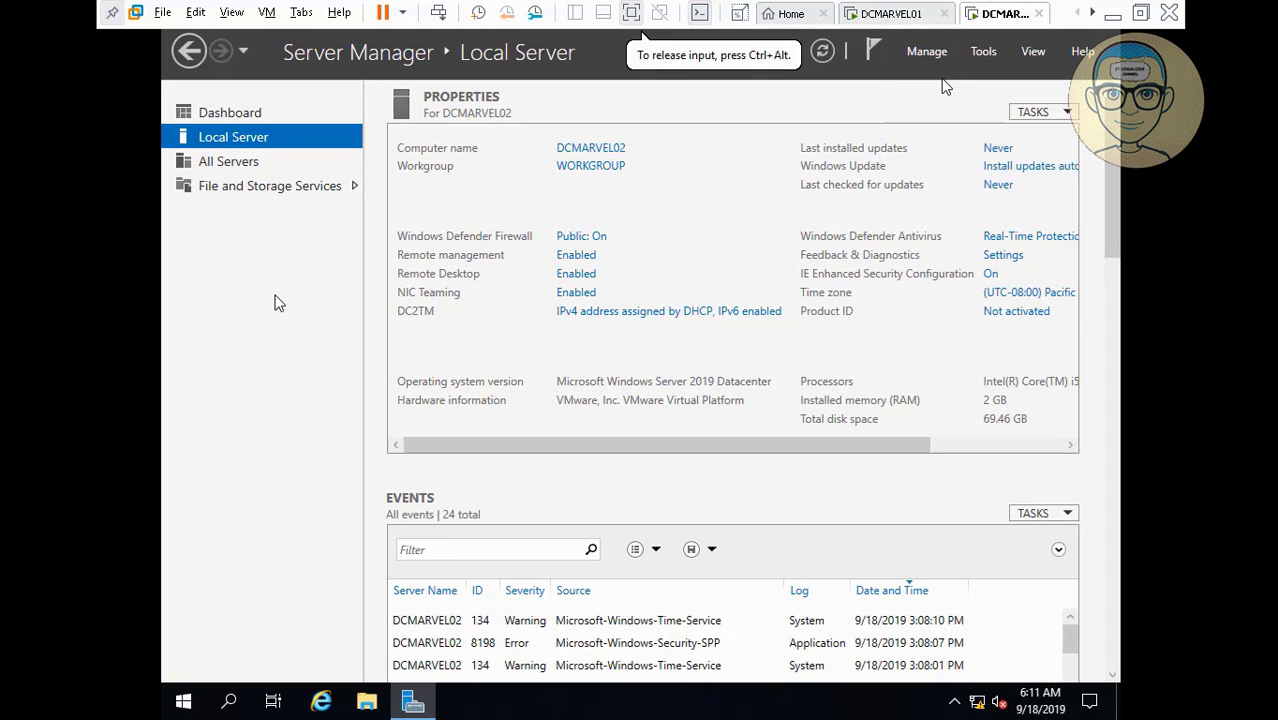
left_click(1112, 13)
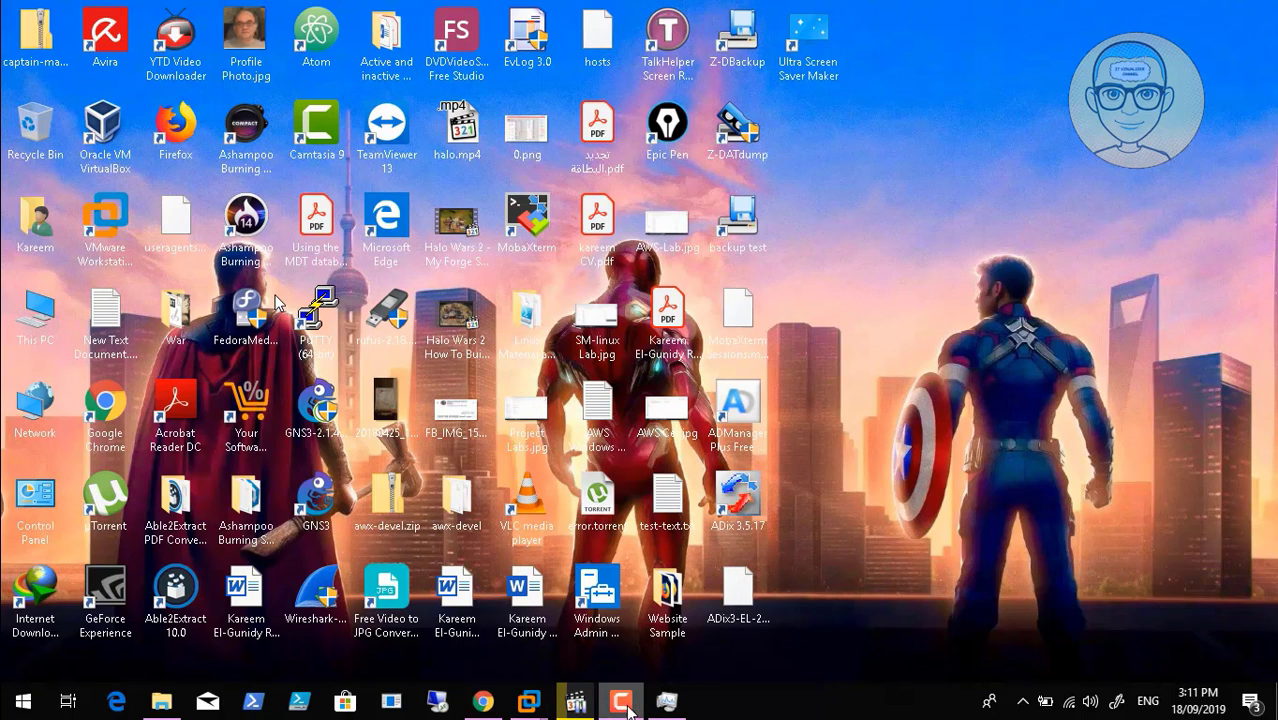
left_click(619, 702)
left_click(619, 702)
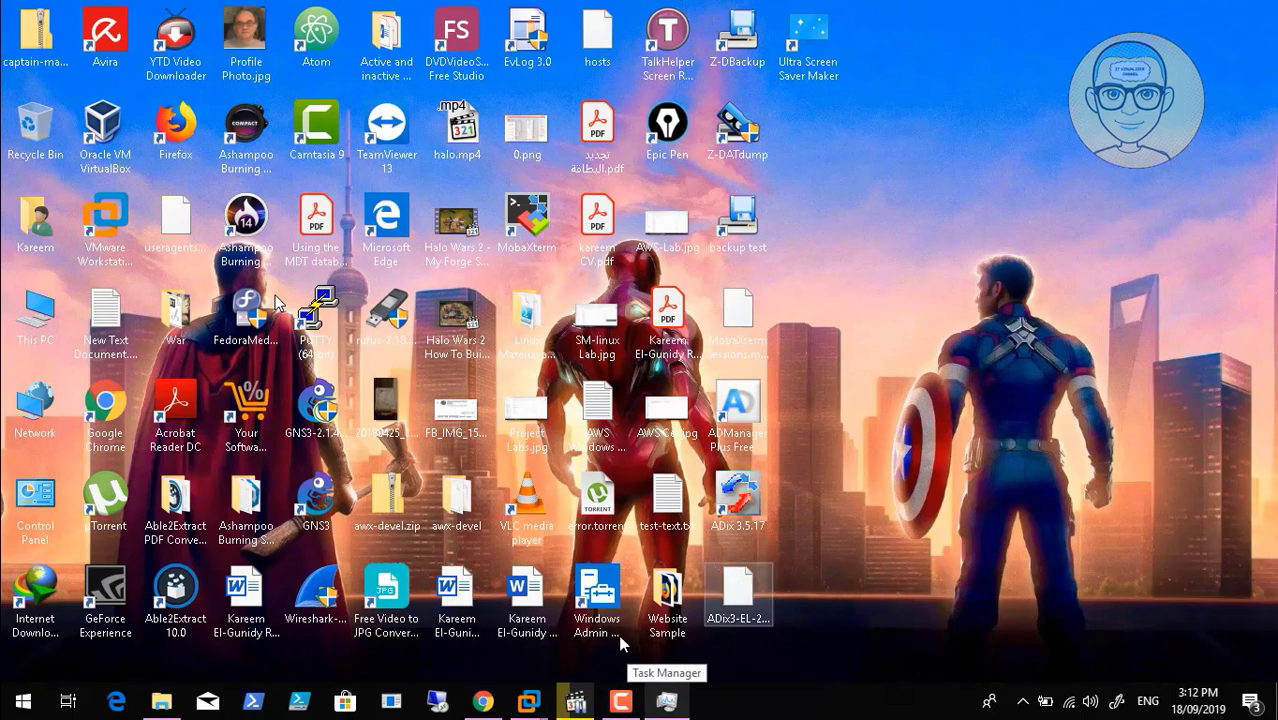
mouse_move(527, 703)
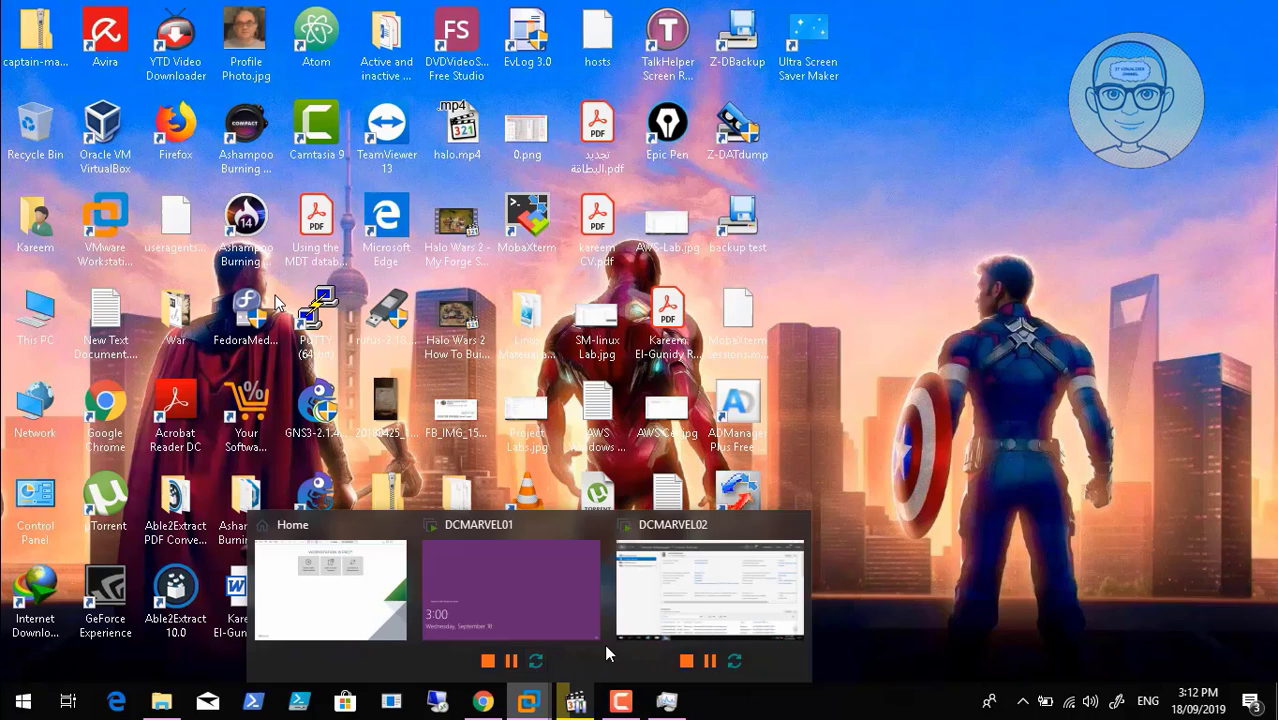
left_click(730, 580)
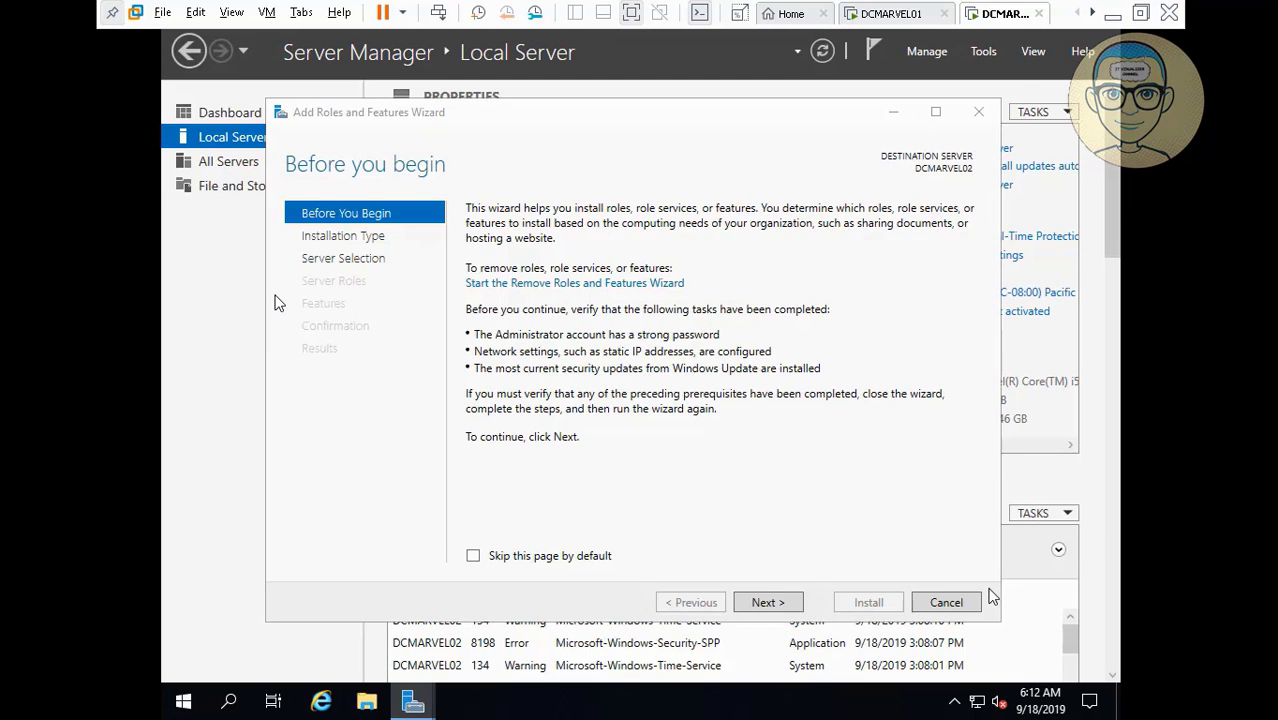
Show the bare guest desktop and close the File Explorer window.
key("super+e")
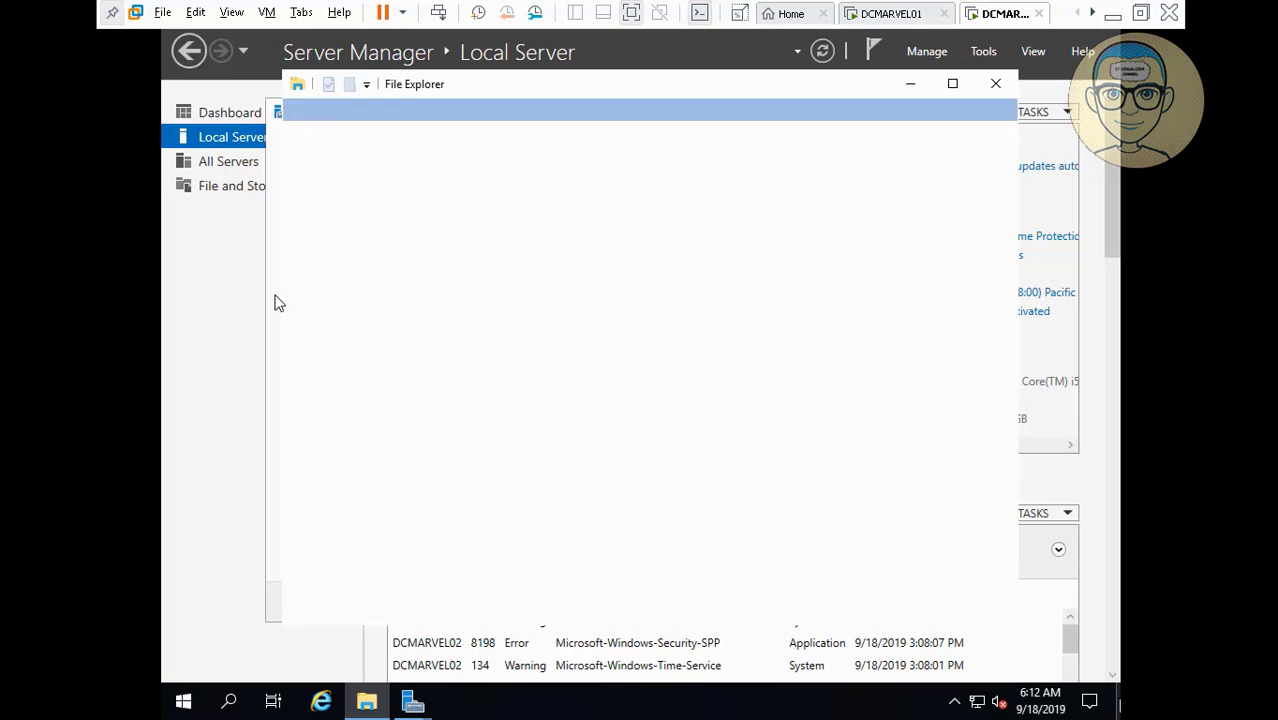
left_click(1117, 704)
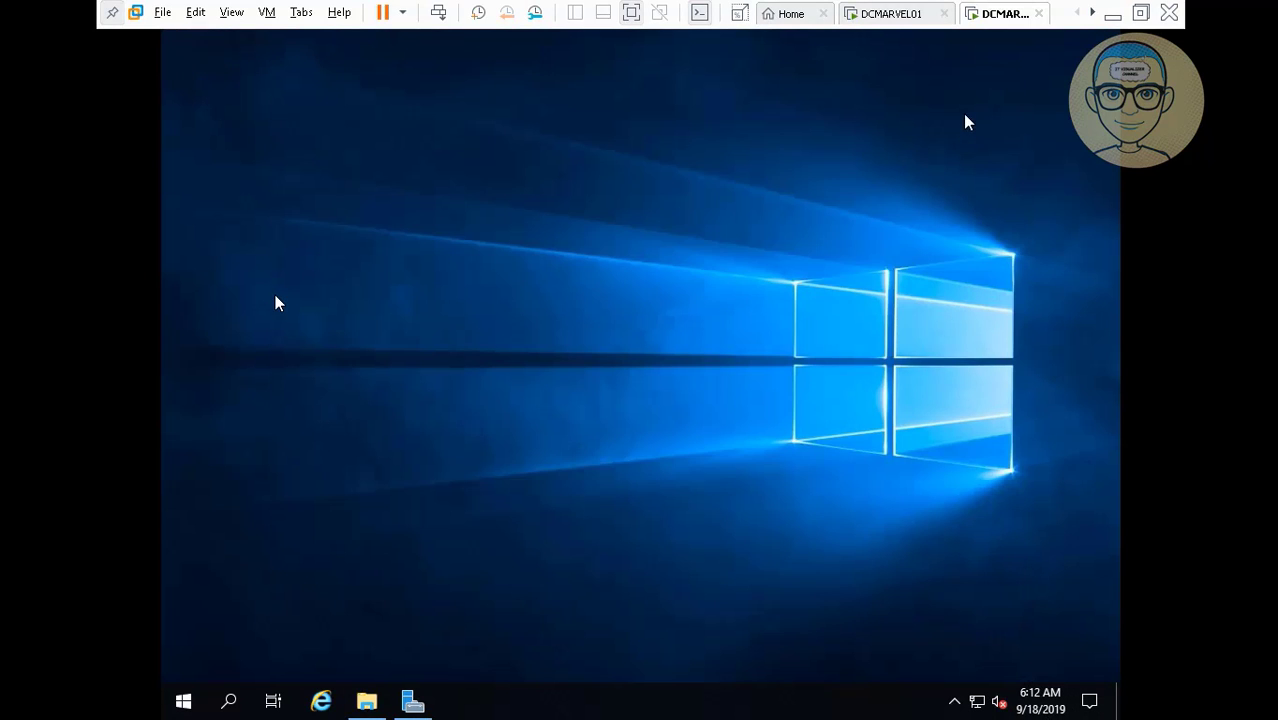
left_click(367, 701)
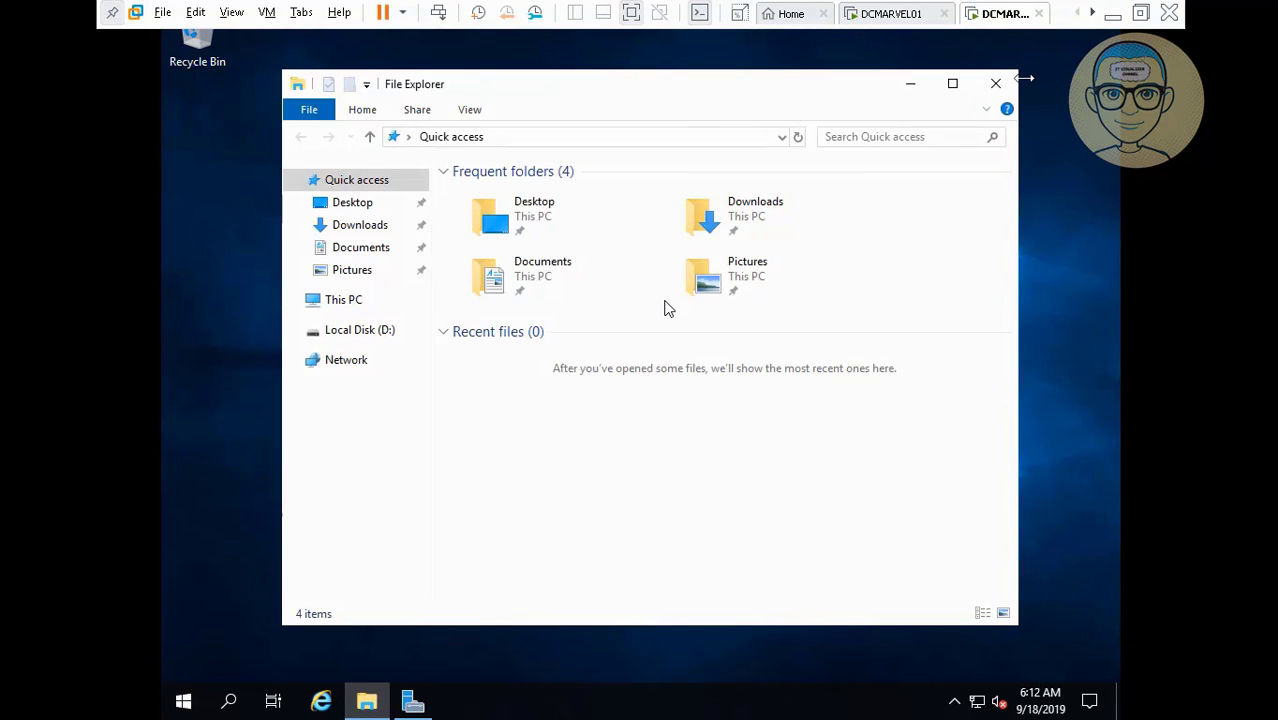
left_click(995, 83)
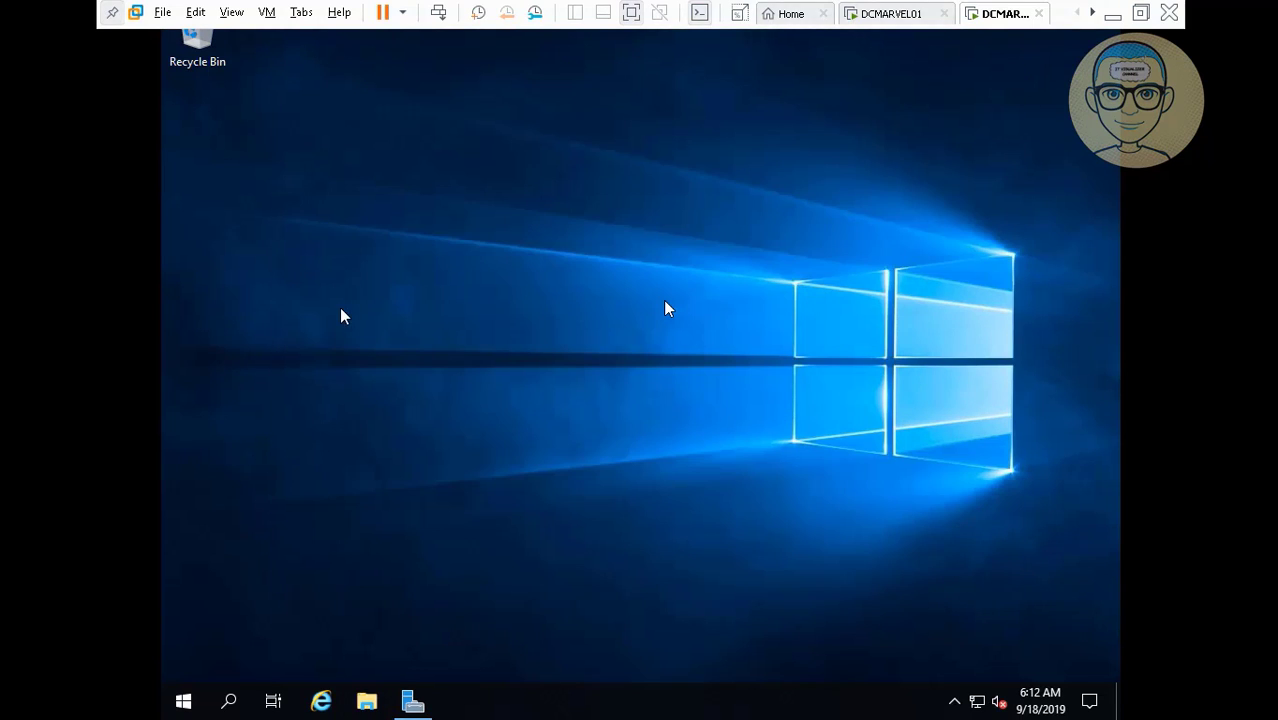
Tick Computer, User's Files, Network and Control Panel in Desktop icon settings and apply.
right_click(325, 294)
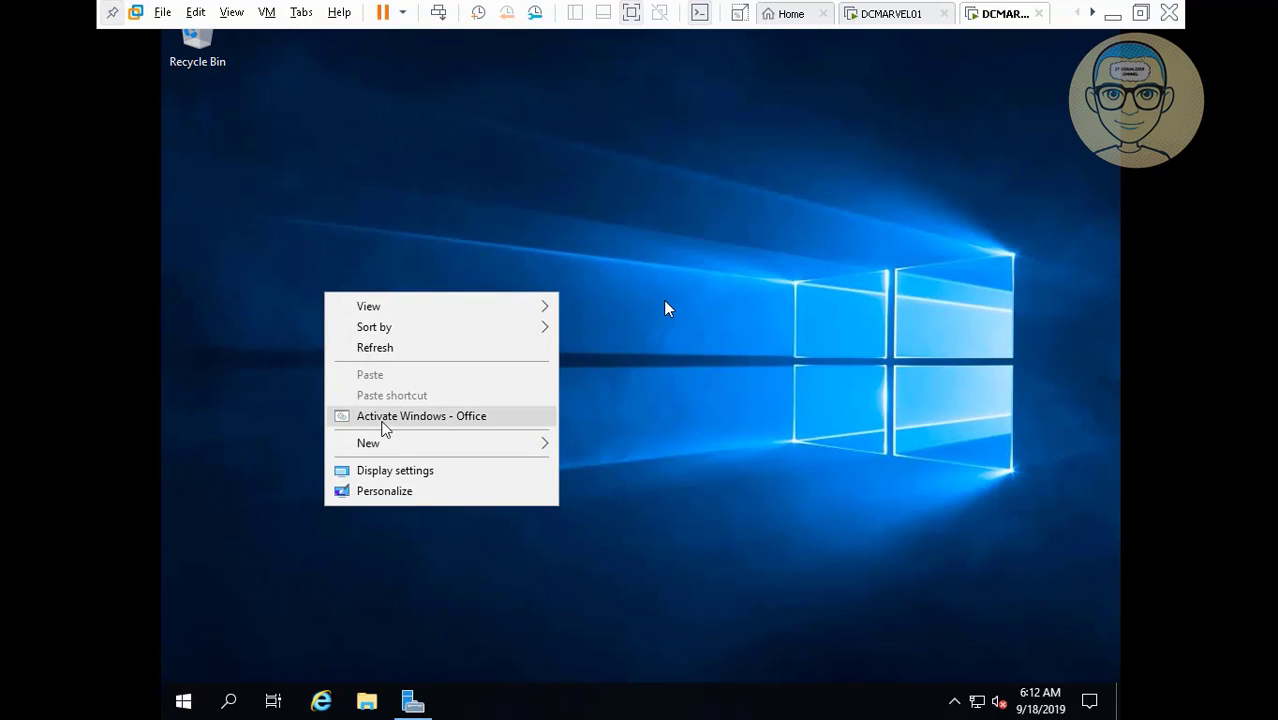
left_click(385, 491)
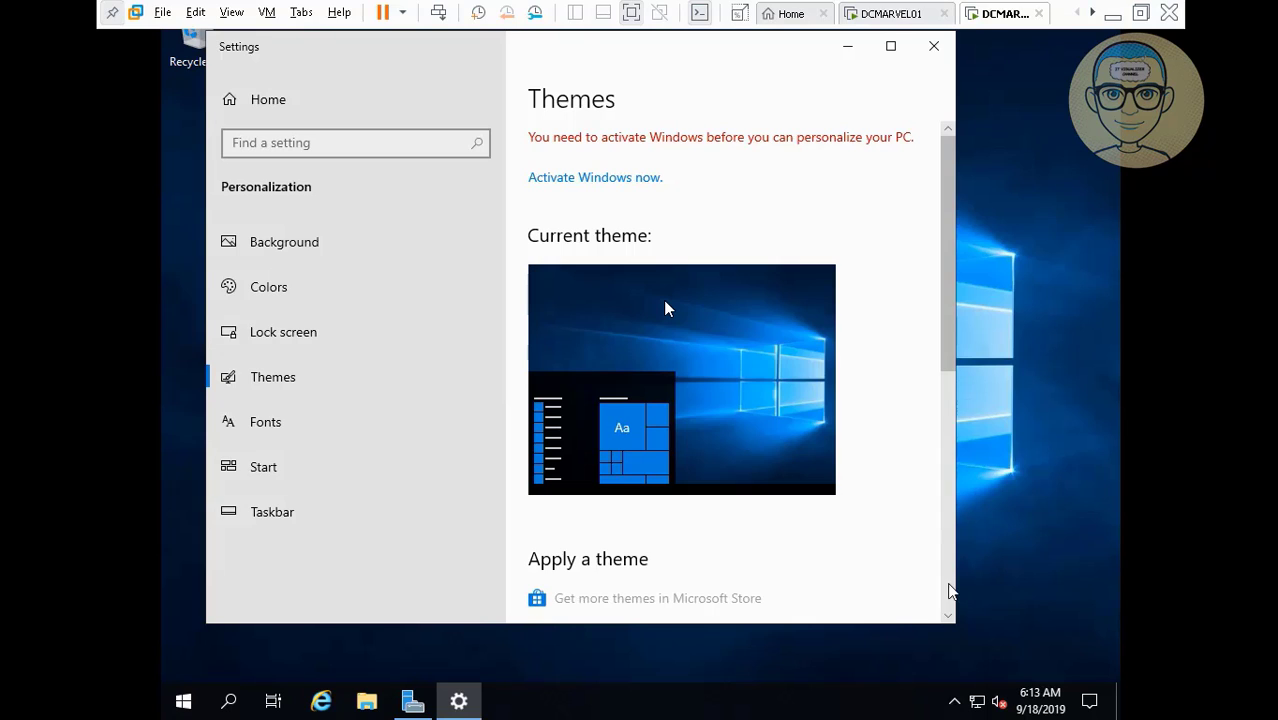
left_click_drag(950, 358, 940, 598)
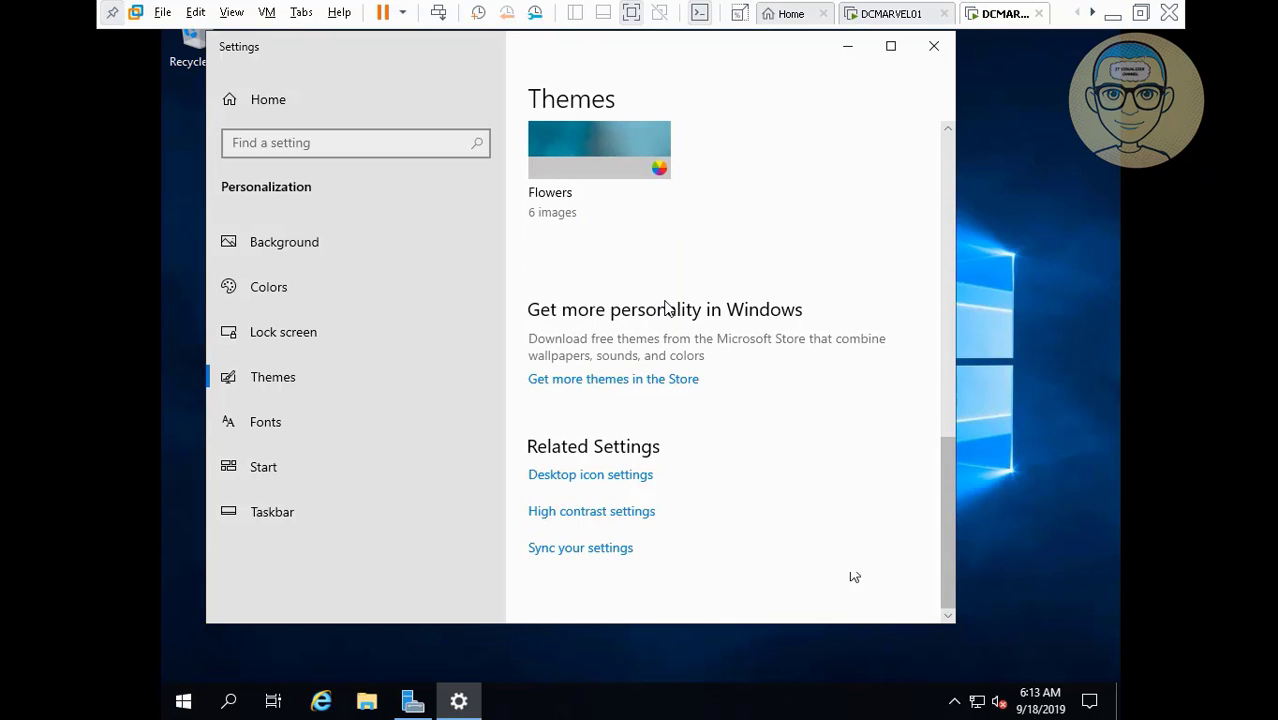
left_click(634, 483)
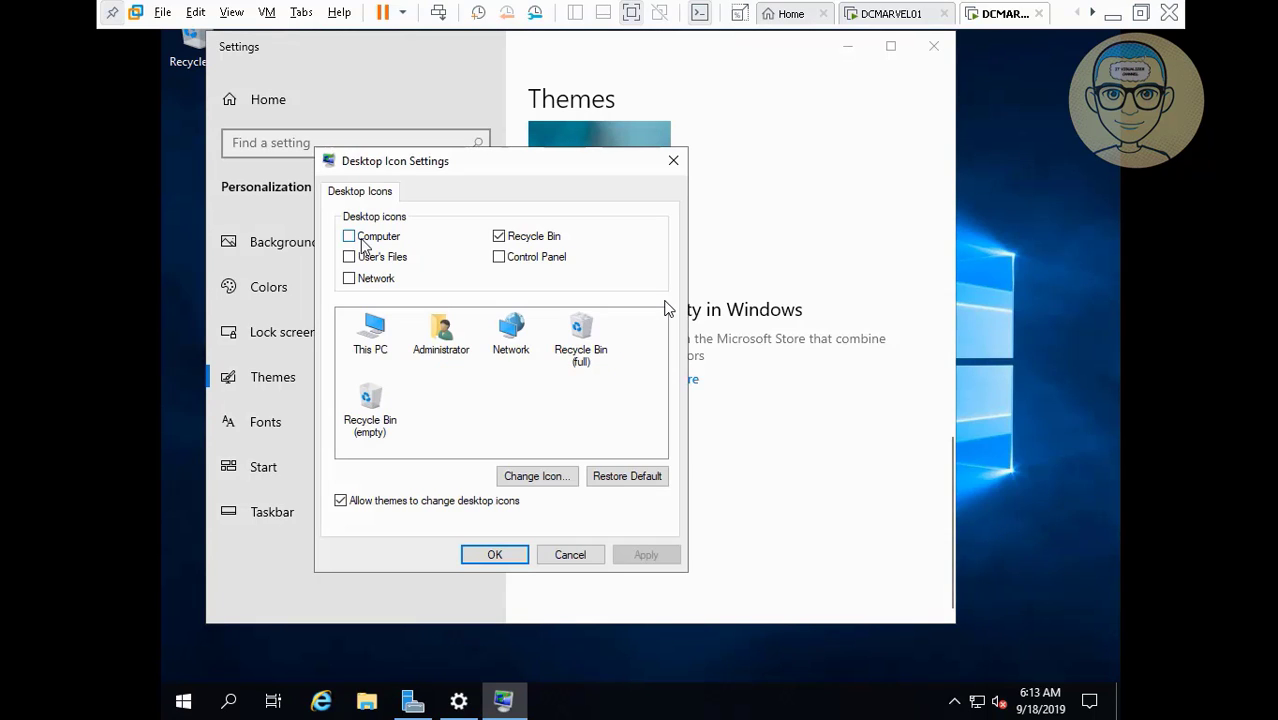
left_click(350, 238)
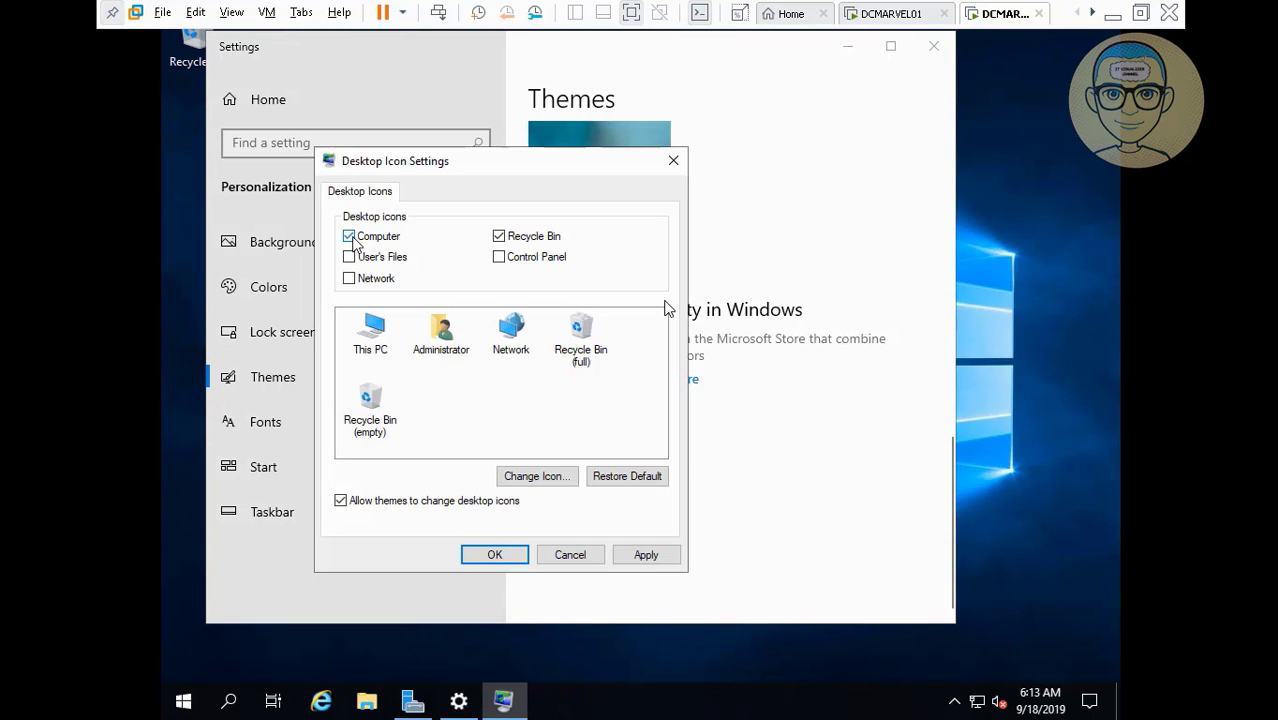
left_click(502, 261)
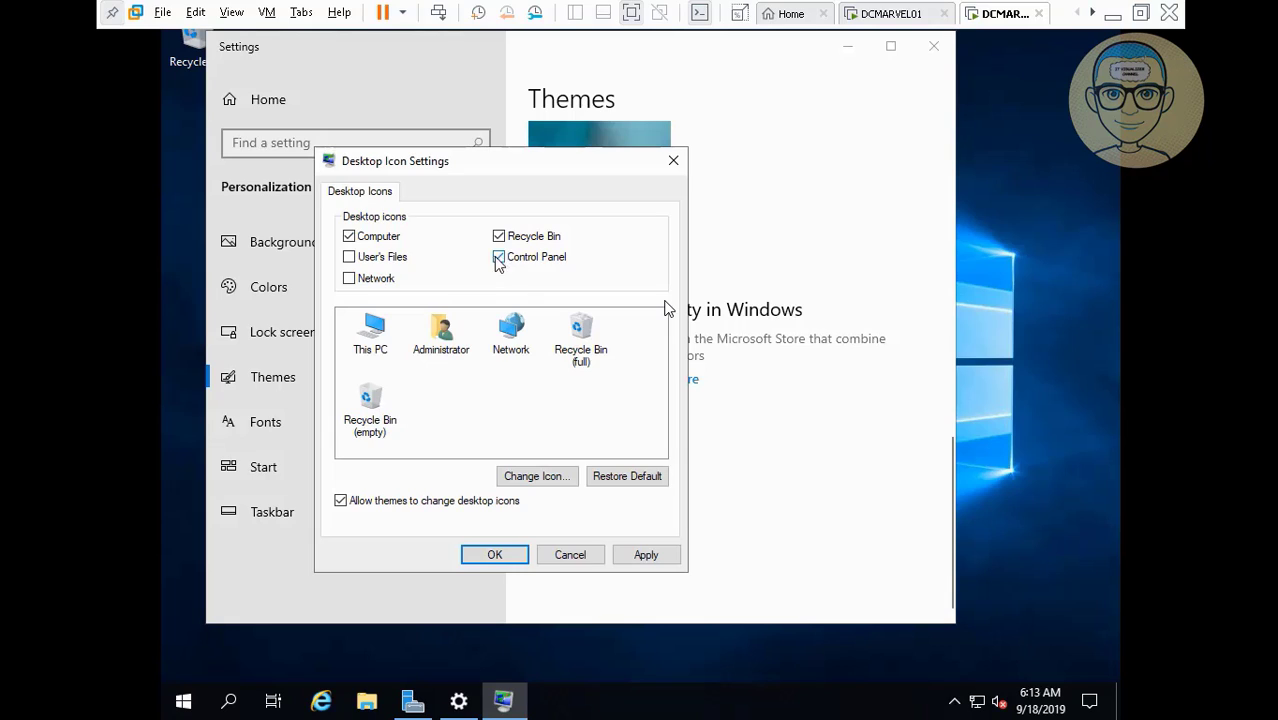
left_click(349, 279)
left_click(655, 557)
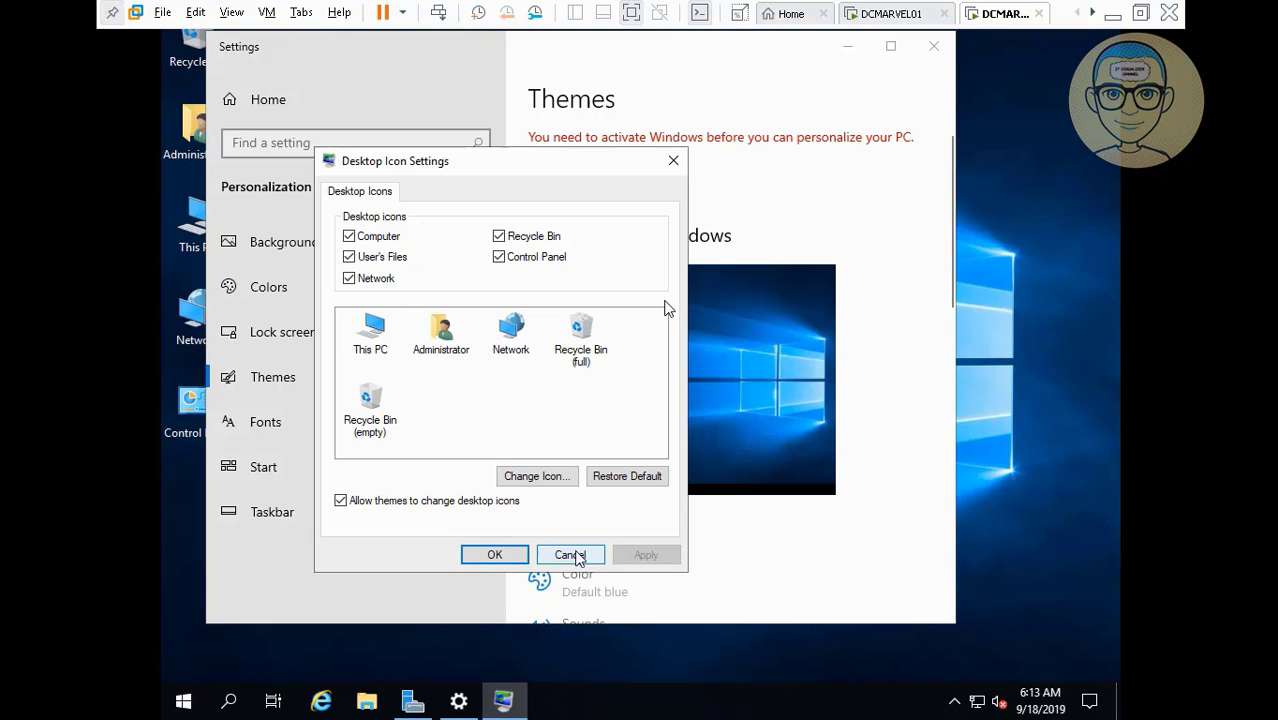
left_click(497, 554)
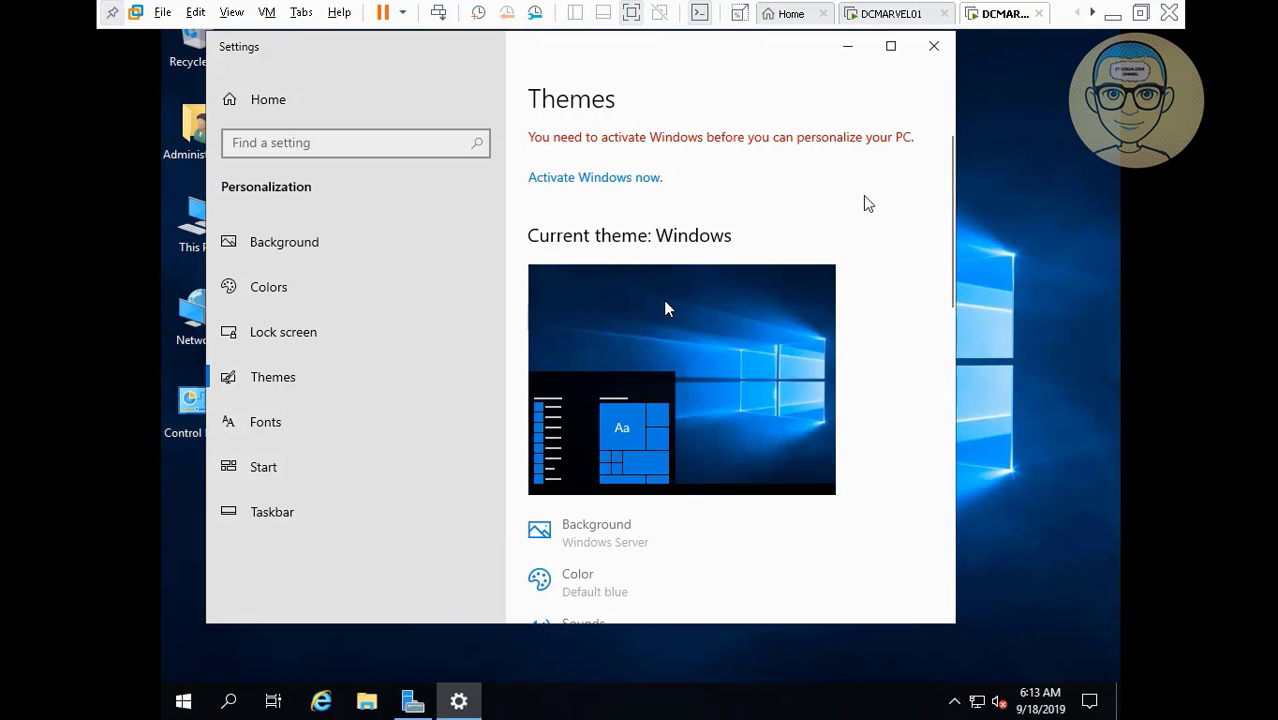
left_click(935, 47)
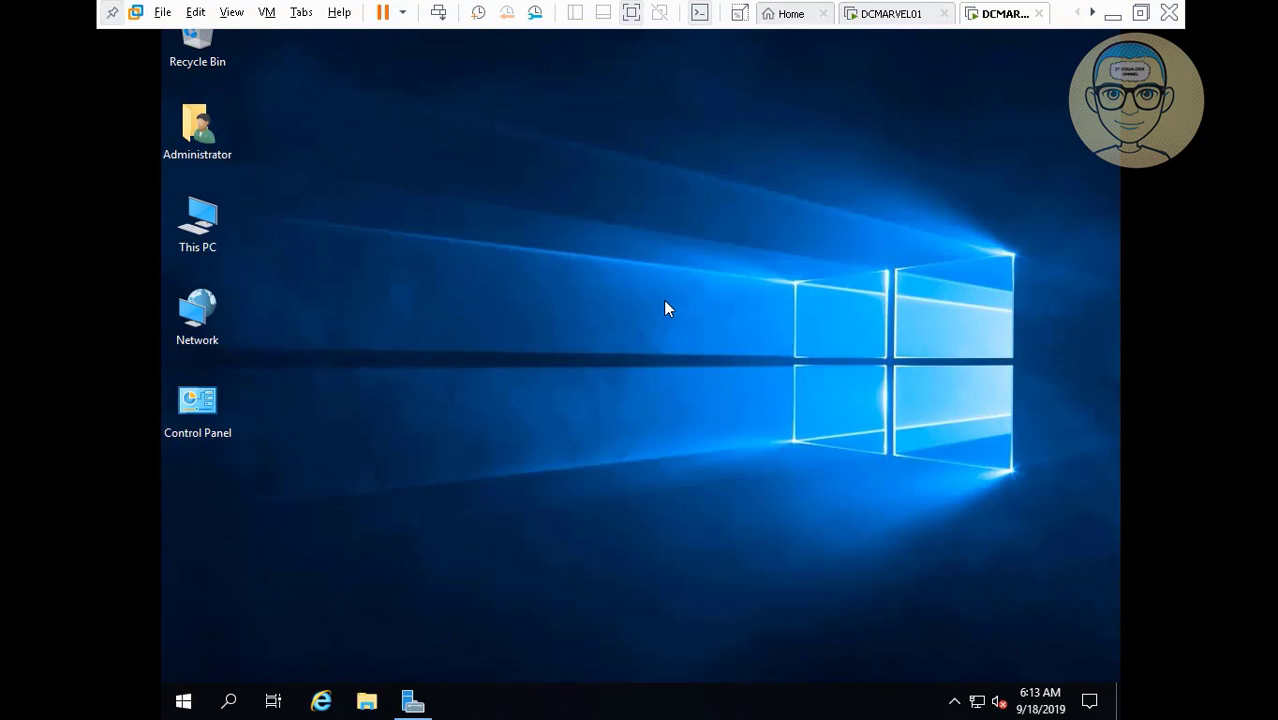
Reach DC2TM's TCP/IPv4 properties via Control Panel small icons and Network and Sharing Center.
double_click(205, 402)
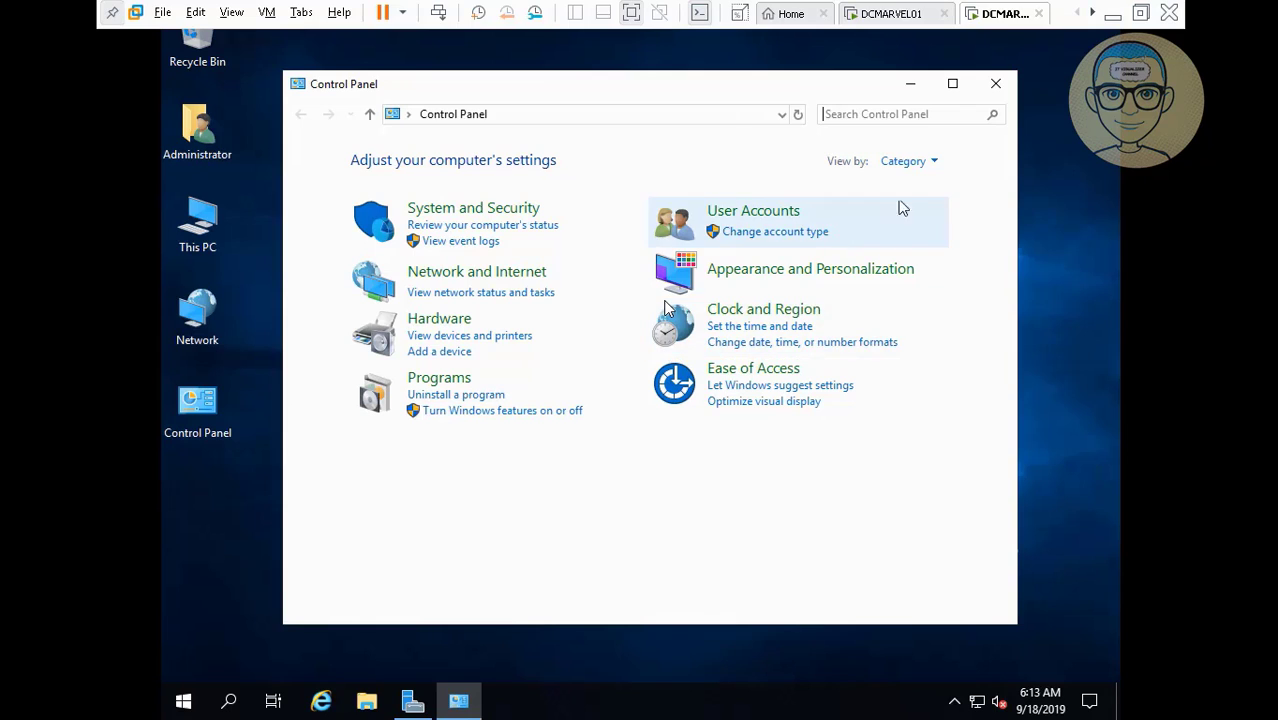
left_click(909, 162)
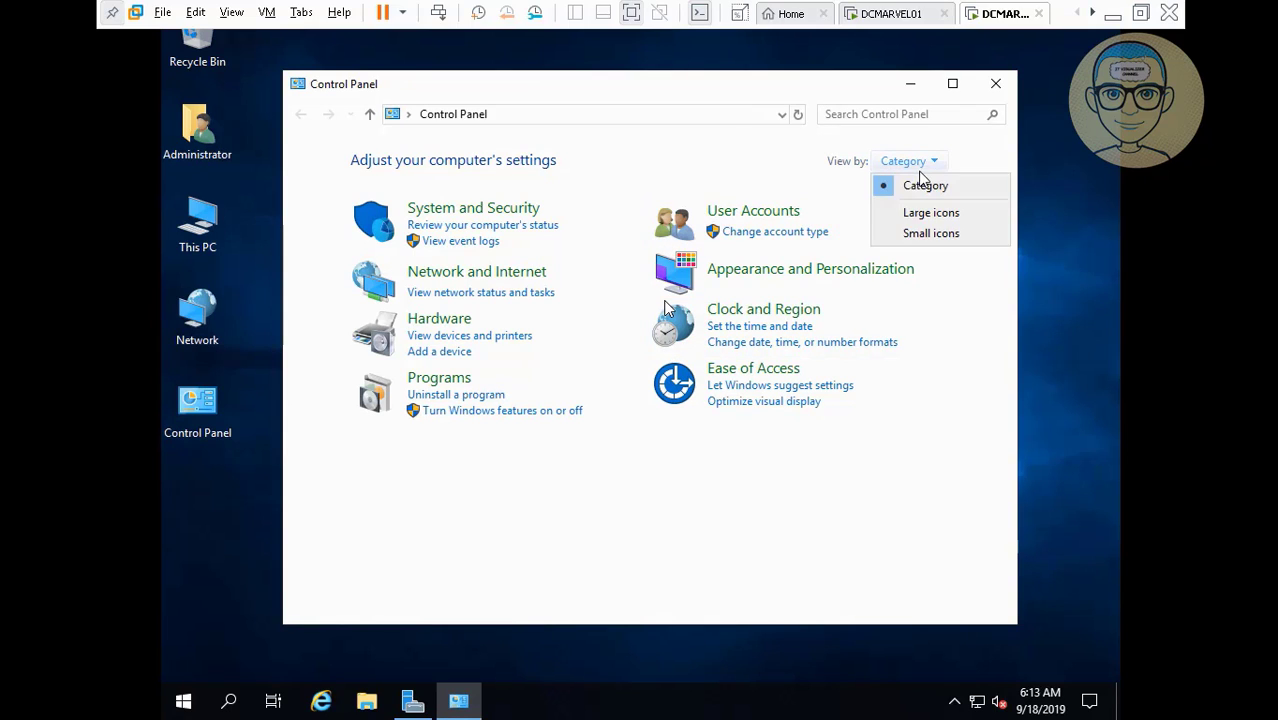
left_click(923, 235)
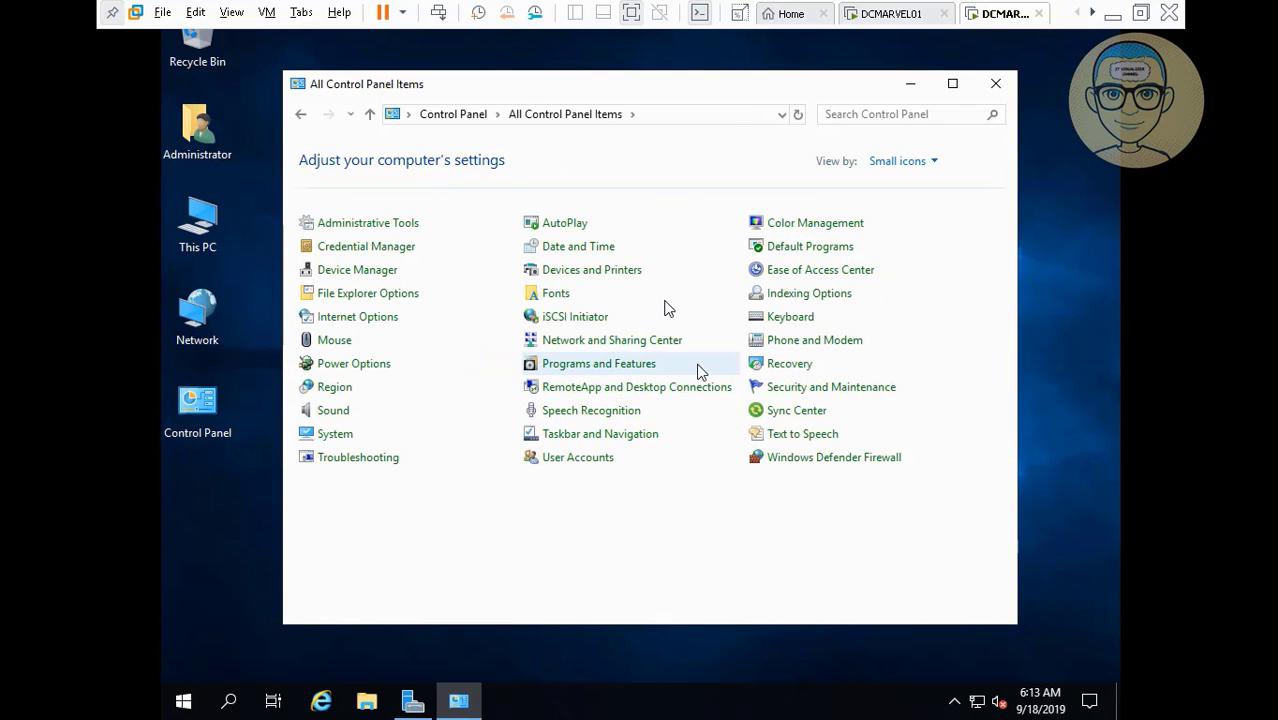
left_click(640, 343)
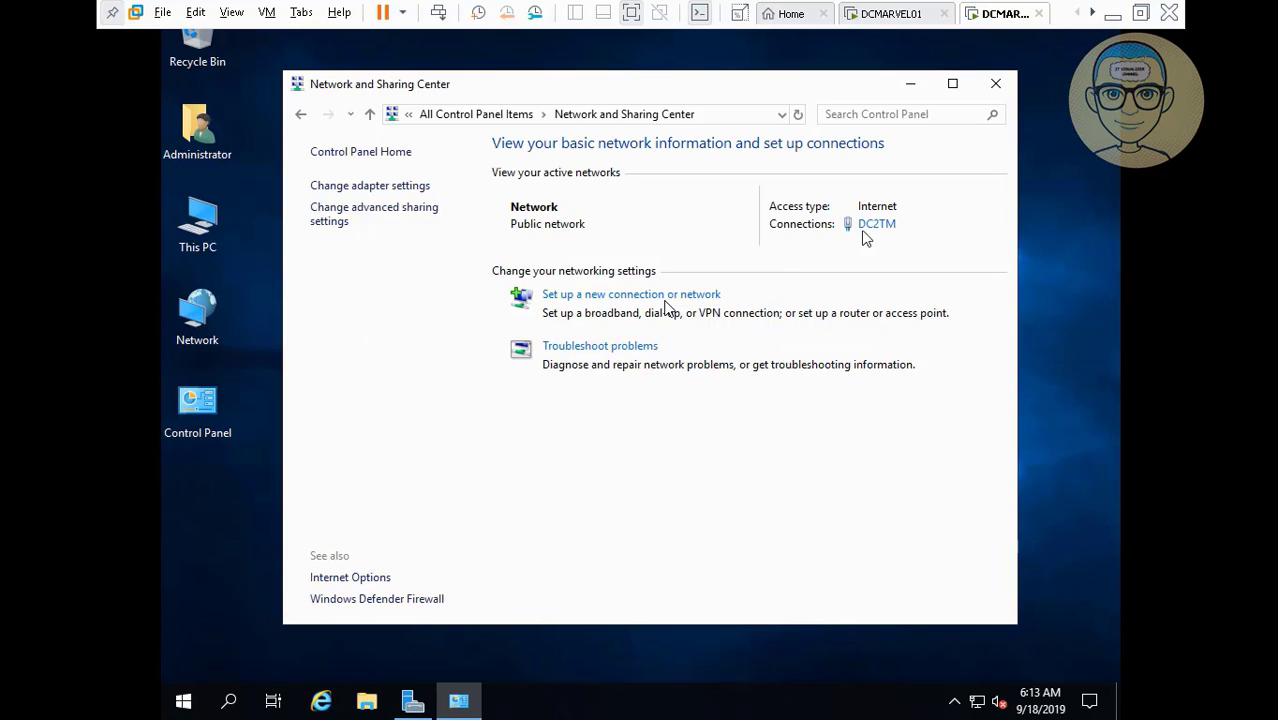
left_click(877, 226)
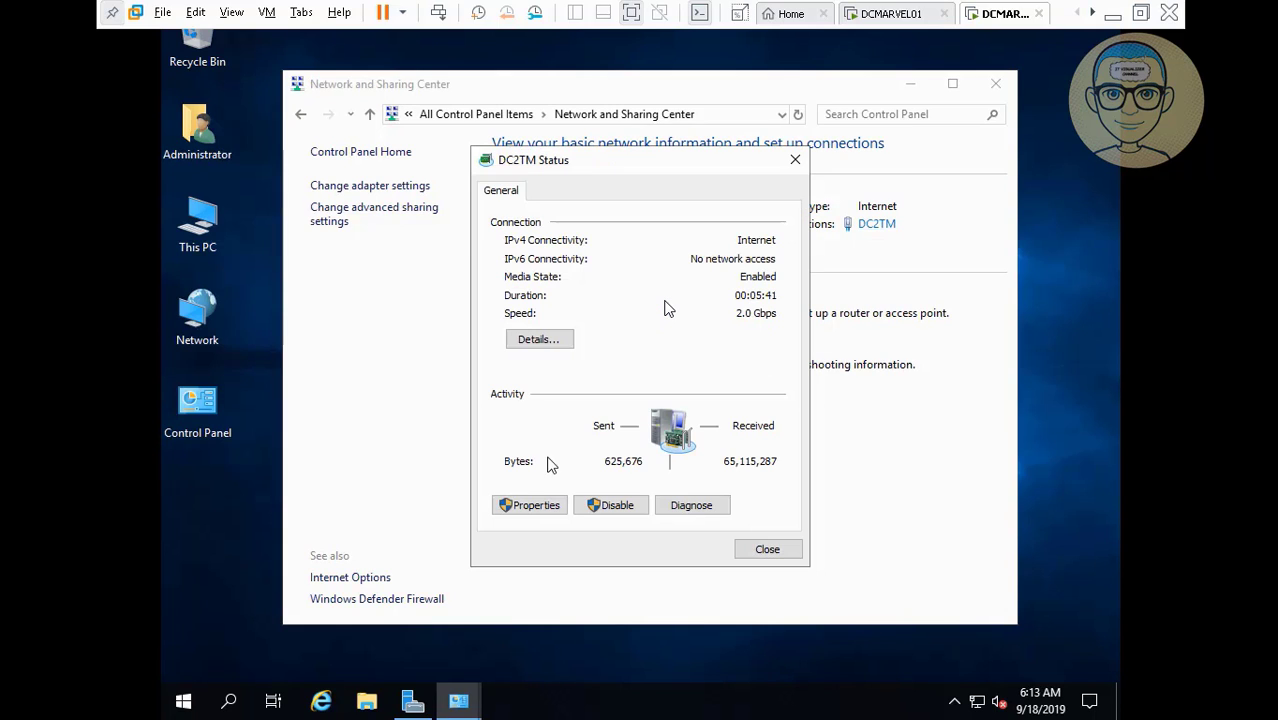
left_click(538, 506)
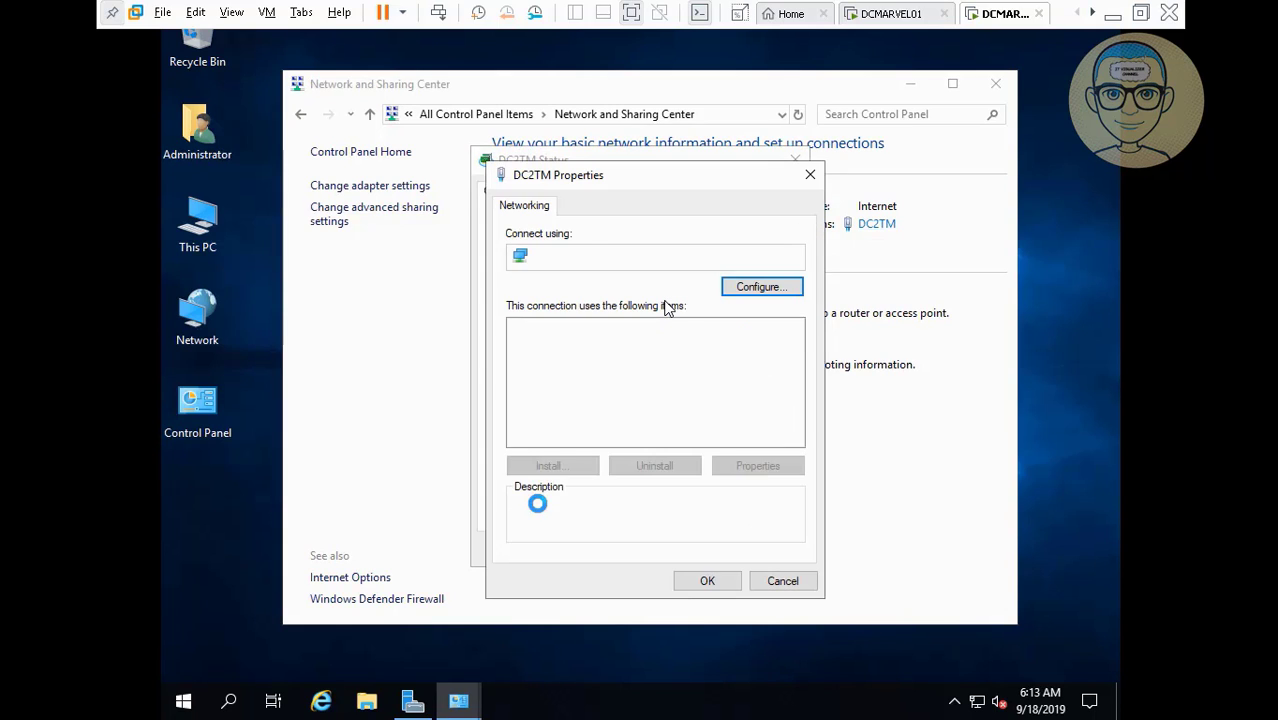
left_click(709, 406)
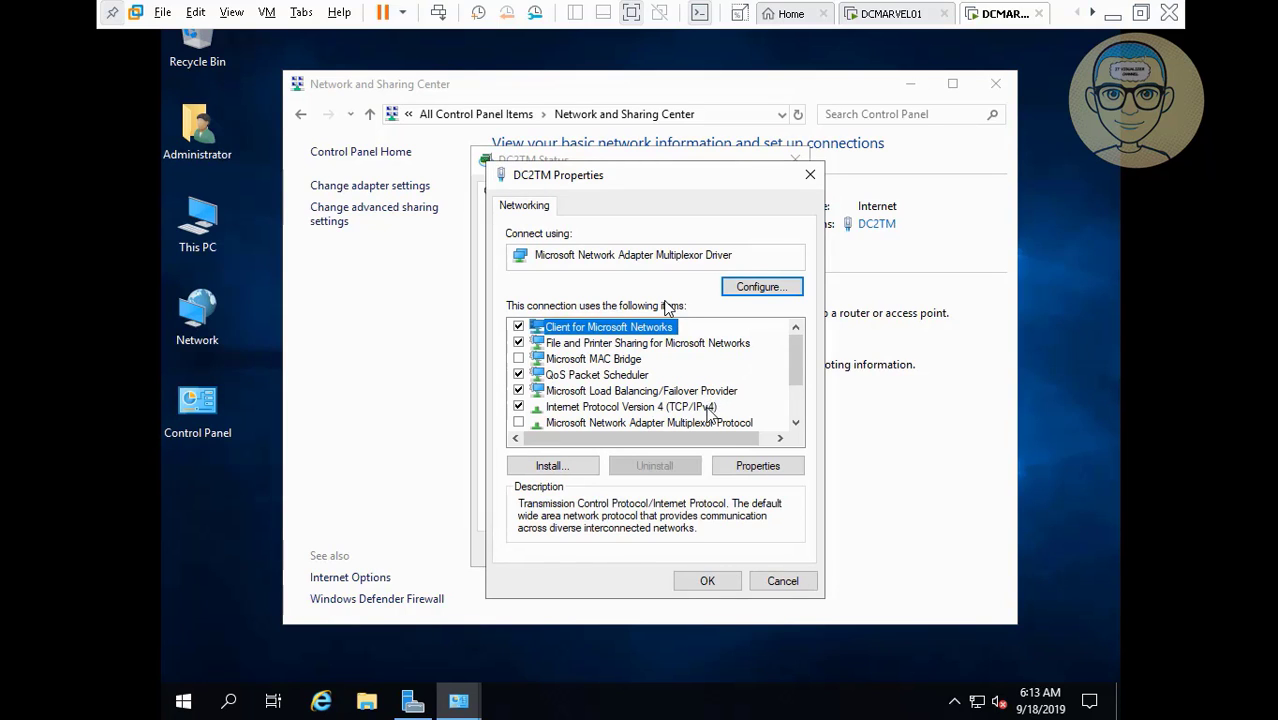
left_click(750, 465)
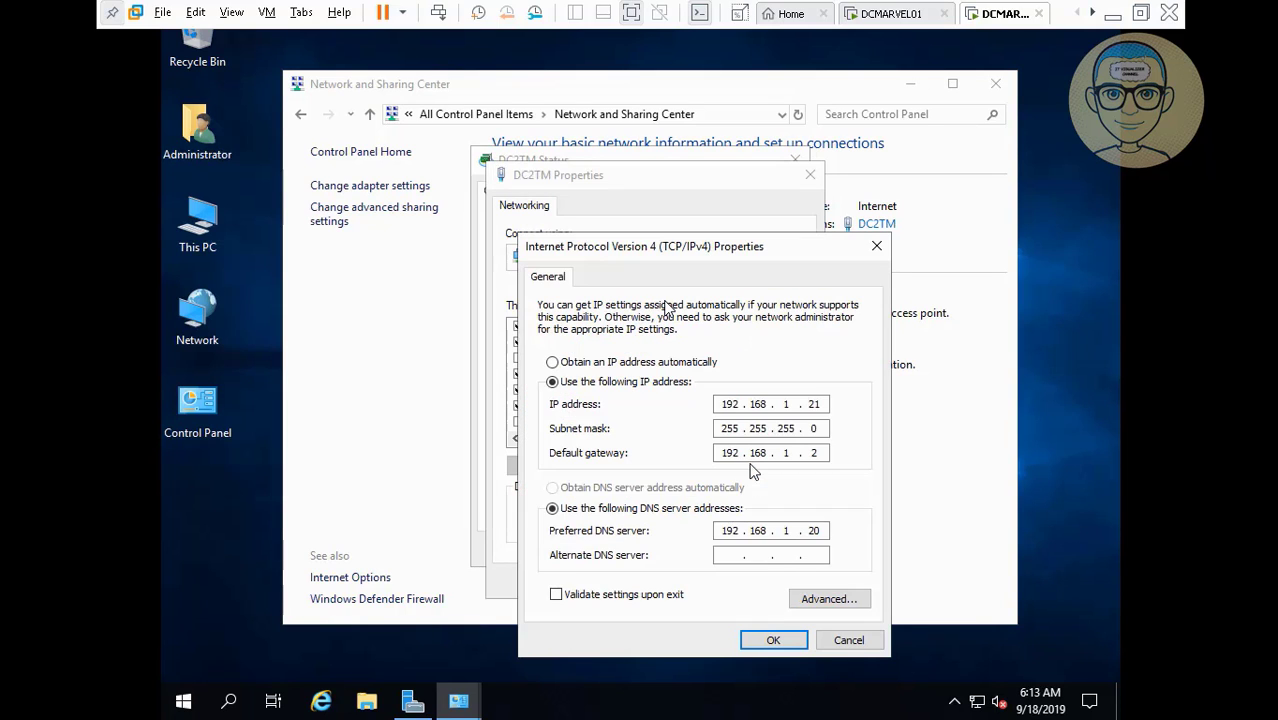
Add 192.168.1.20 on the Advanced TCP/IP WINS tab, then OK and close all DC2TM dialogs.
left_click(840, 599)
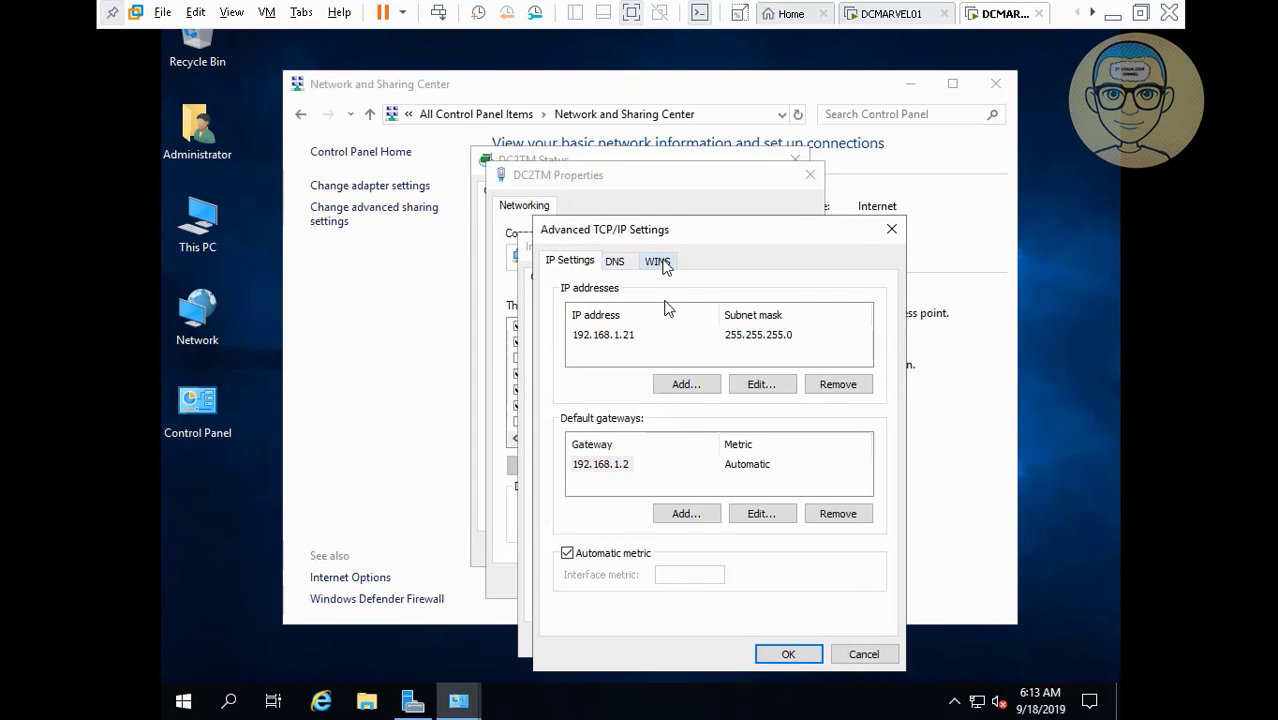
left_click(663, 265)
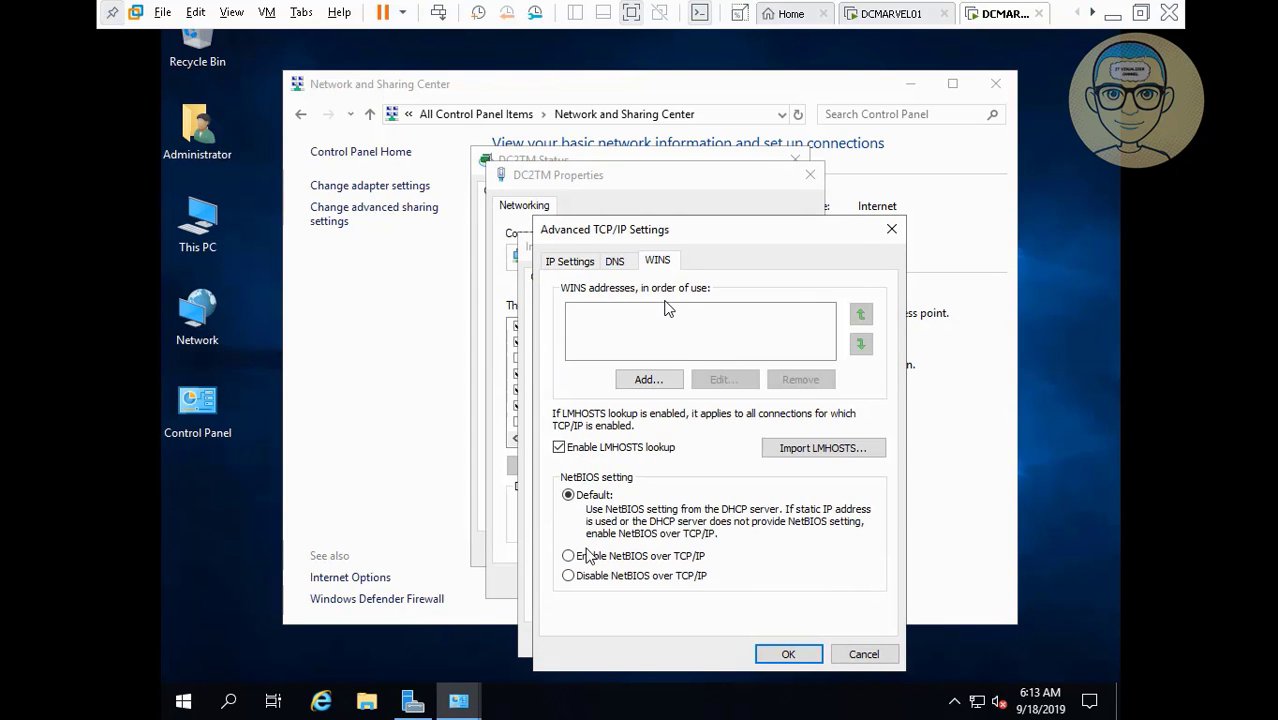
left_click(670, 384)
type("192.168.1.20")
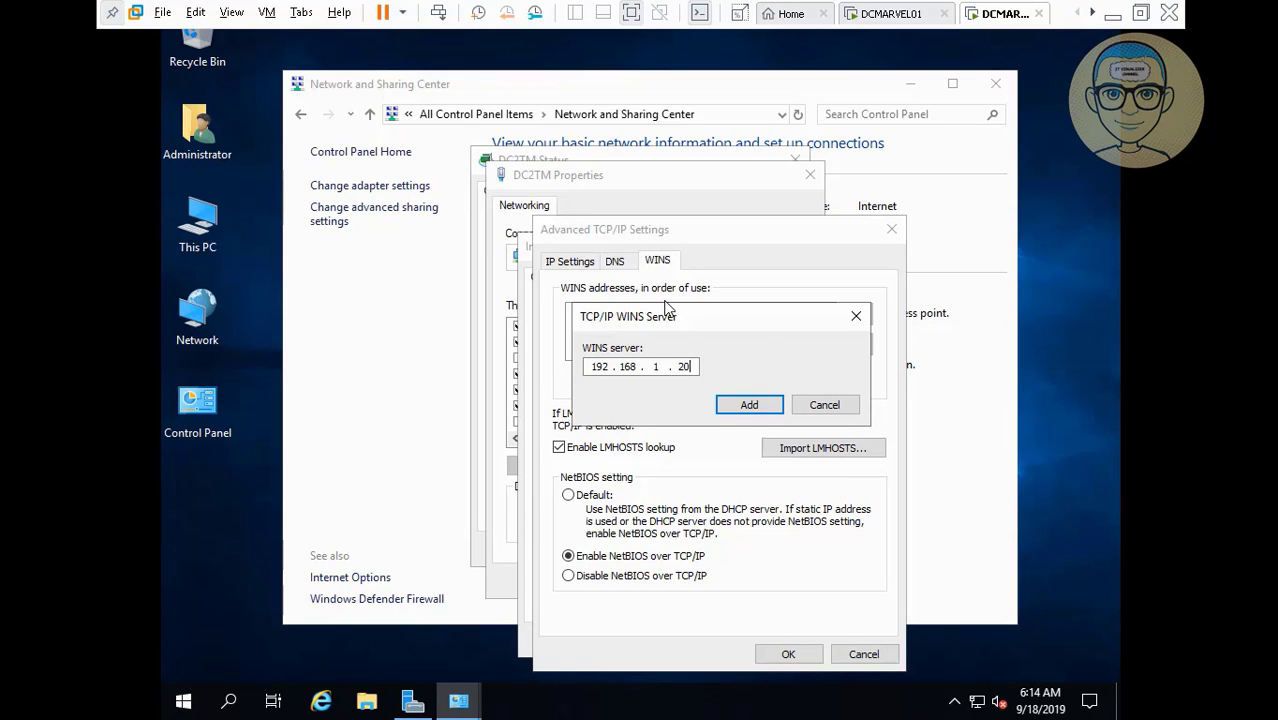
left_click(748, 404)
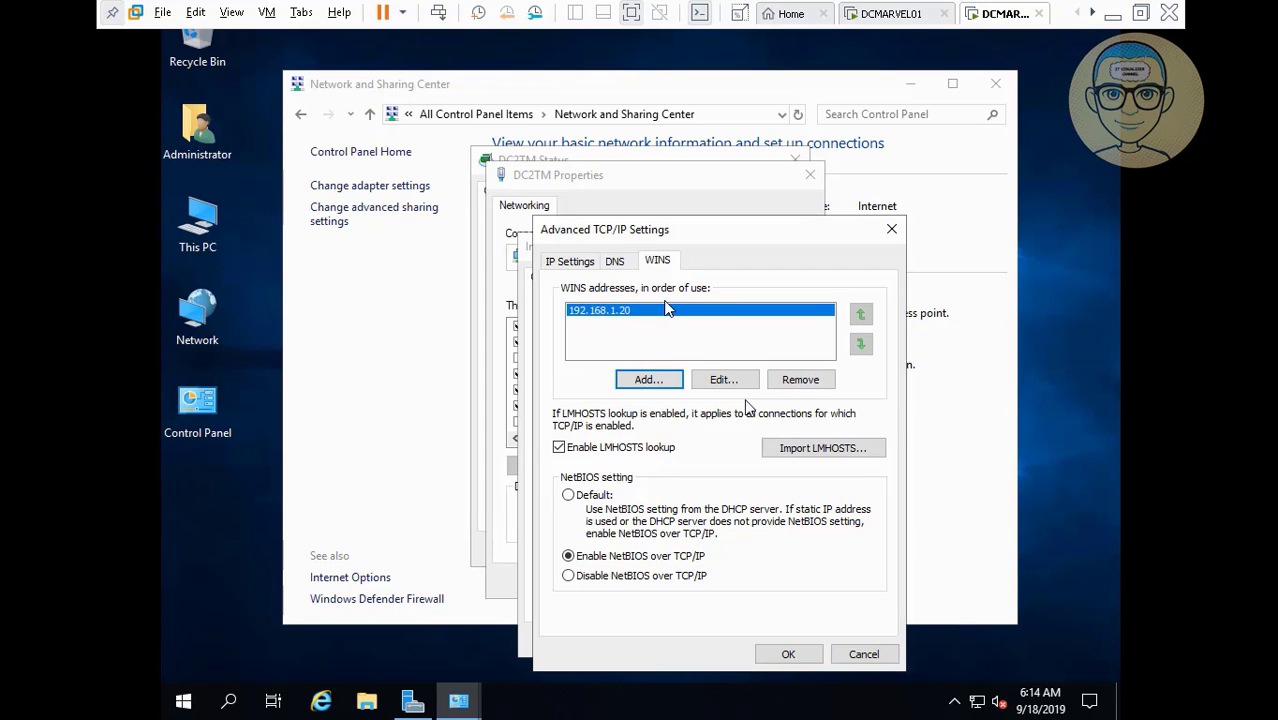
left_click(780, 653)
left_click(786, 645)
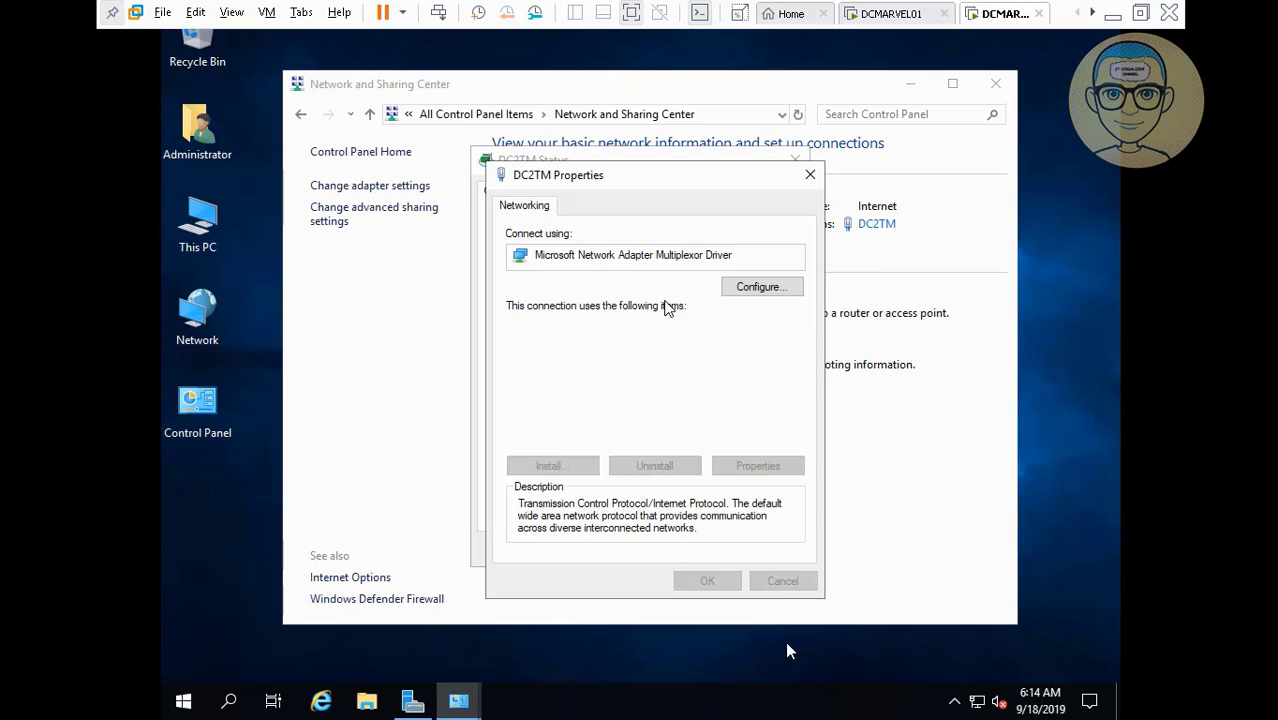
left_click(711, 581)
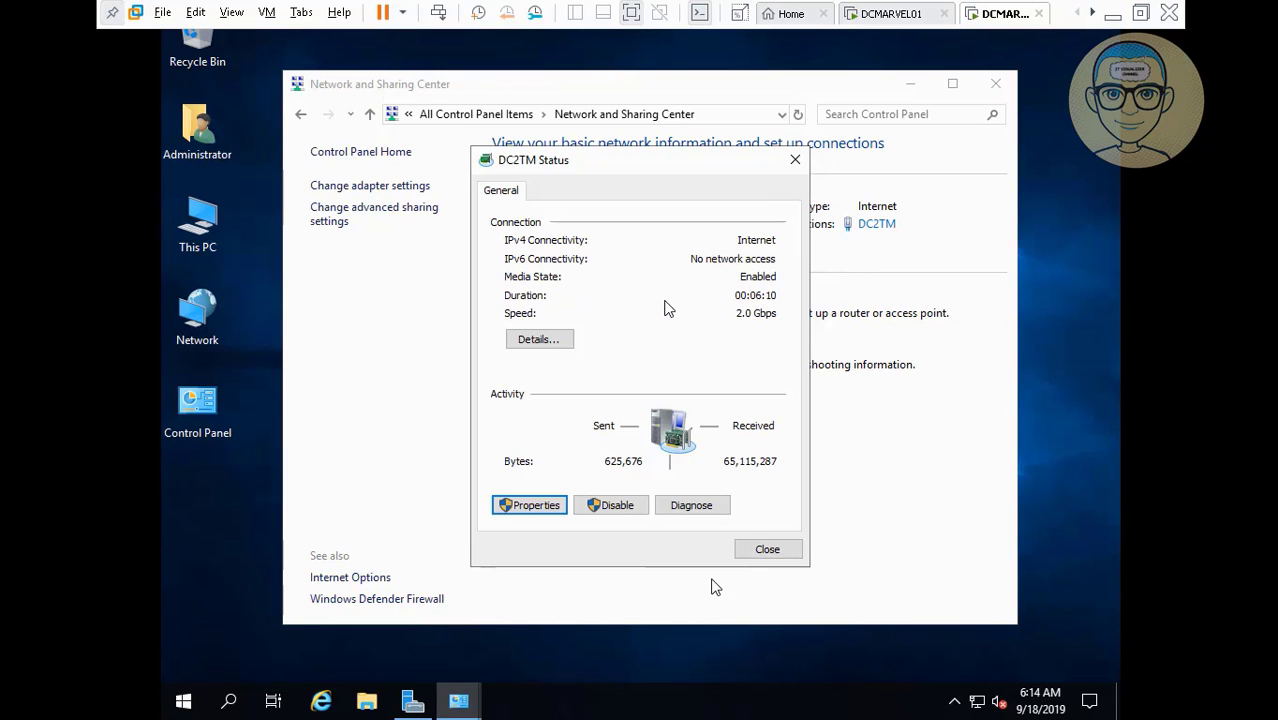
left_click(767, 550)
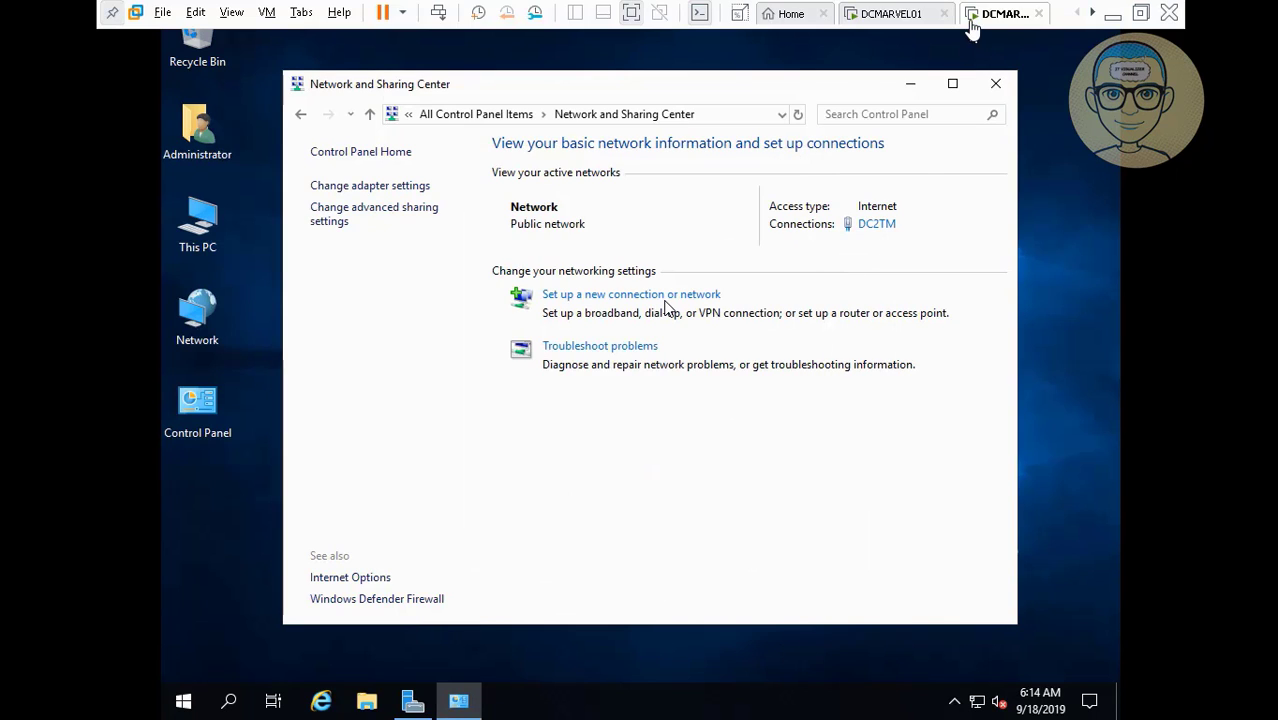
Switch to the DCMARVEL01 machine and bring up its sign-in screen with Ctrl+Alt+Del.
left_click(907, 18)
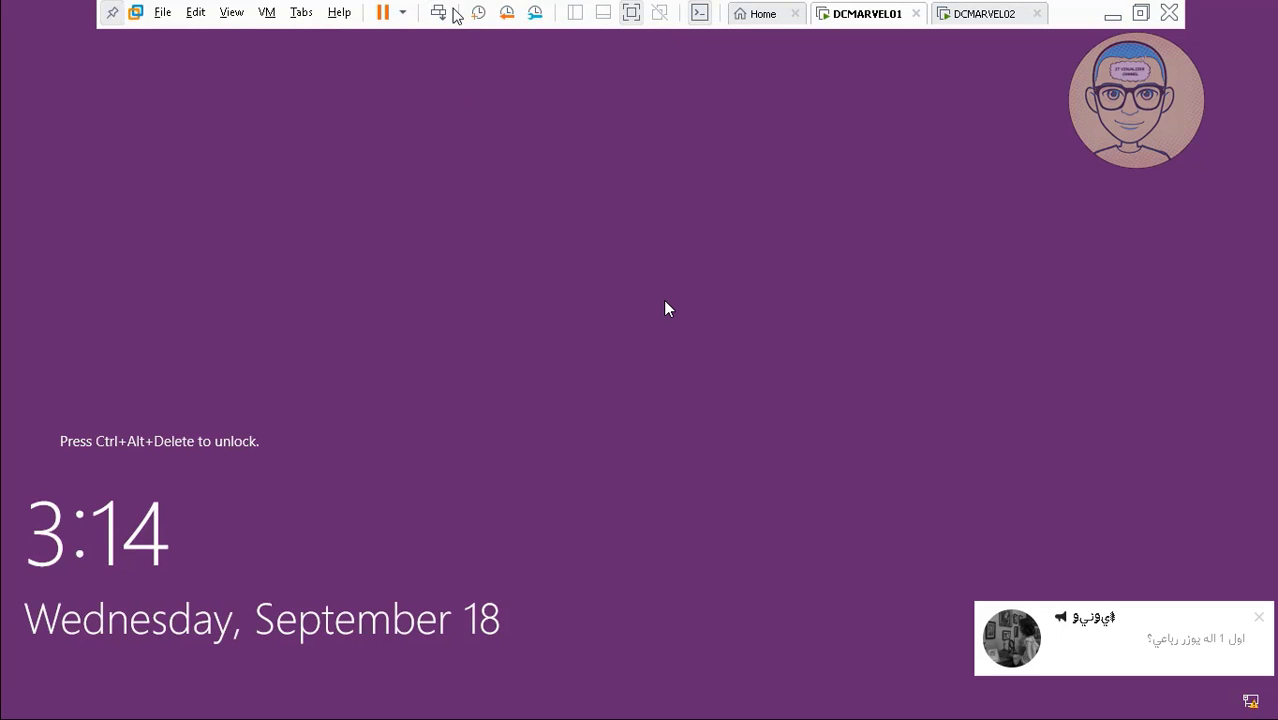
left_click(439, 13)
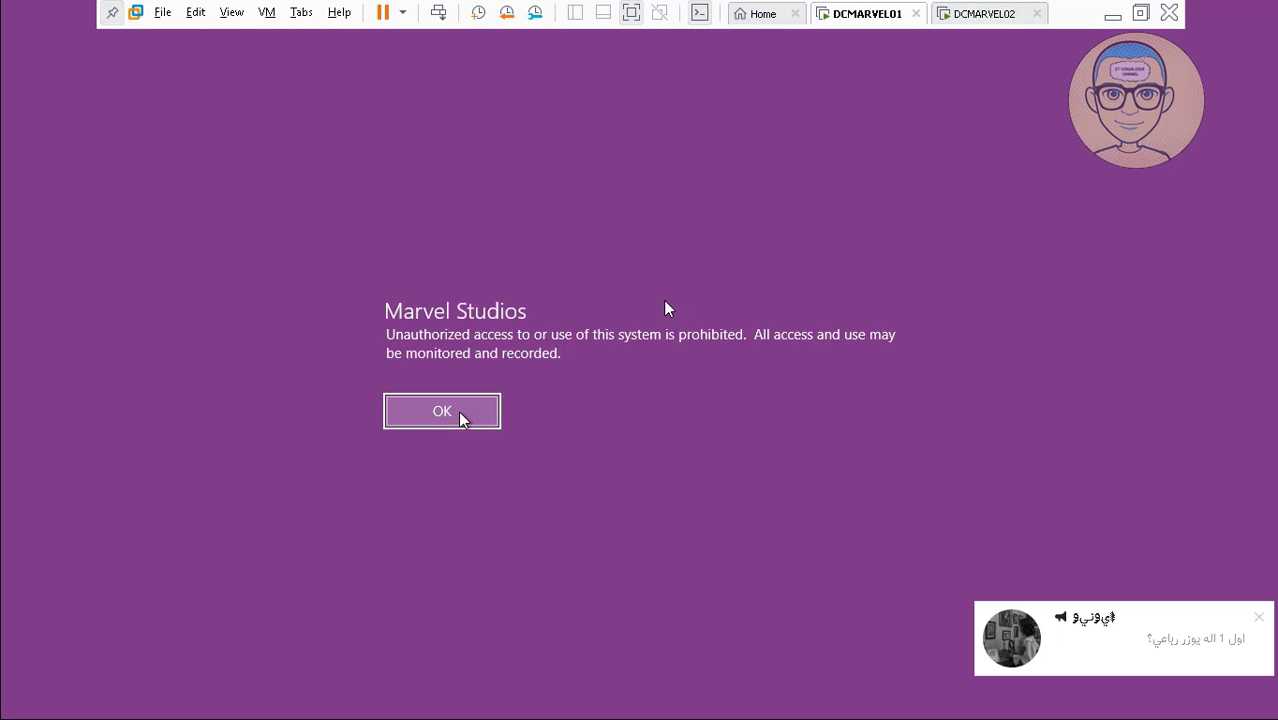
left_click(45, 684)
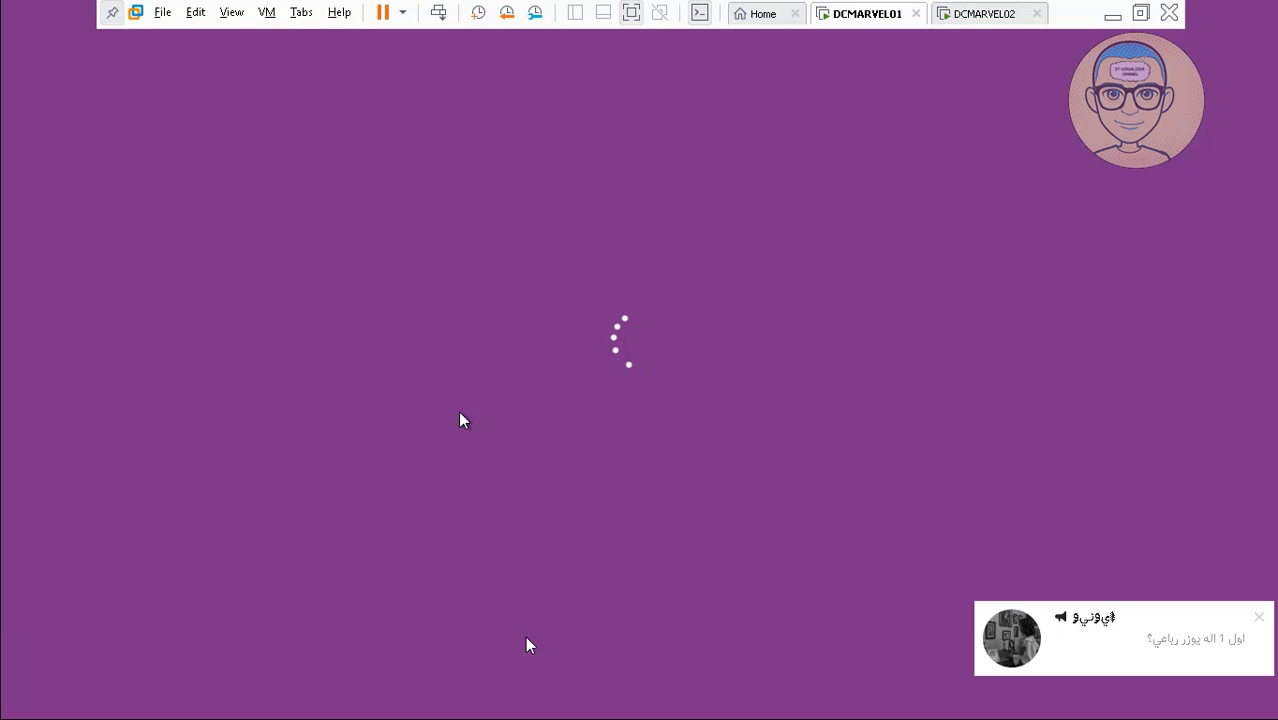
left_click(514, 657)
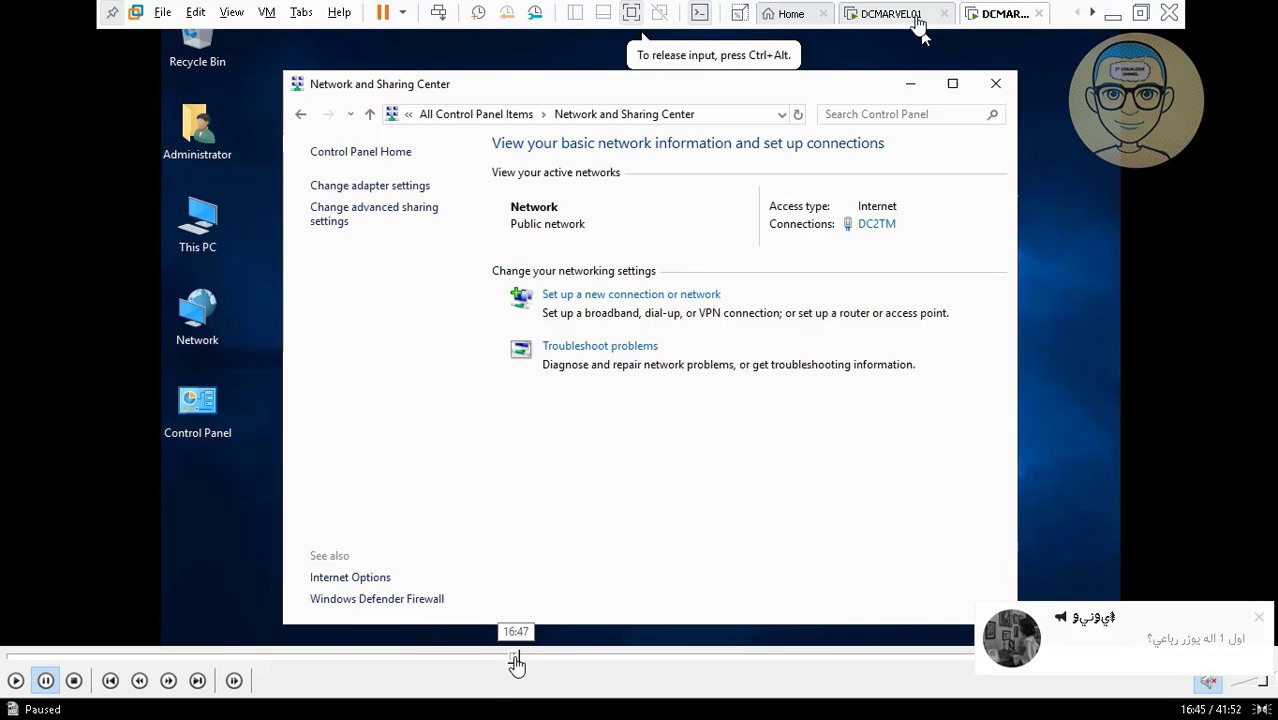
left_click(515, 657)
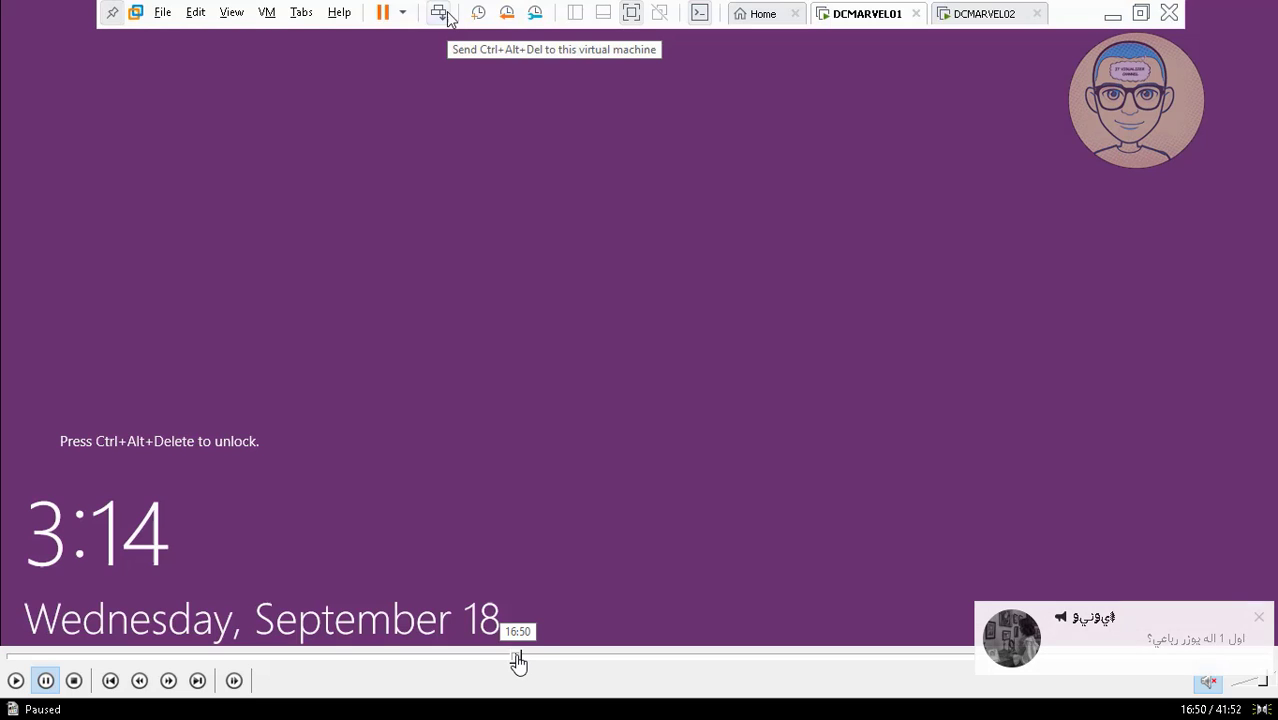
left_click(15, 681)
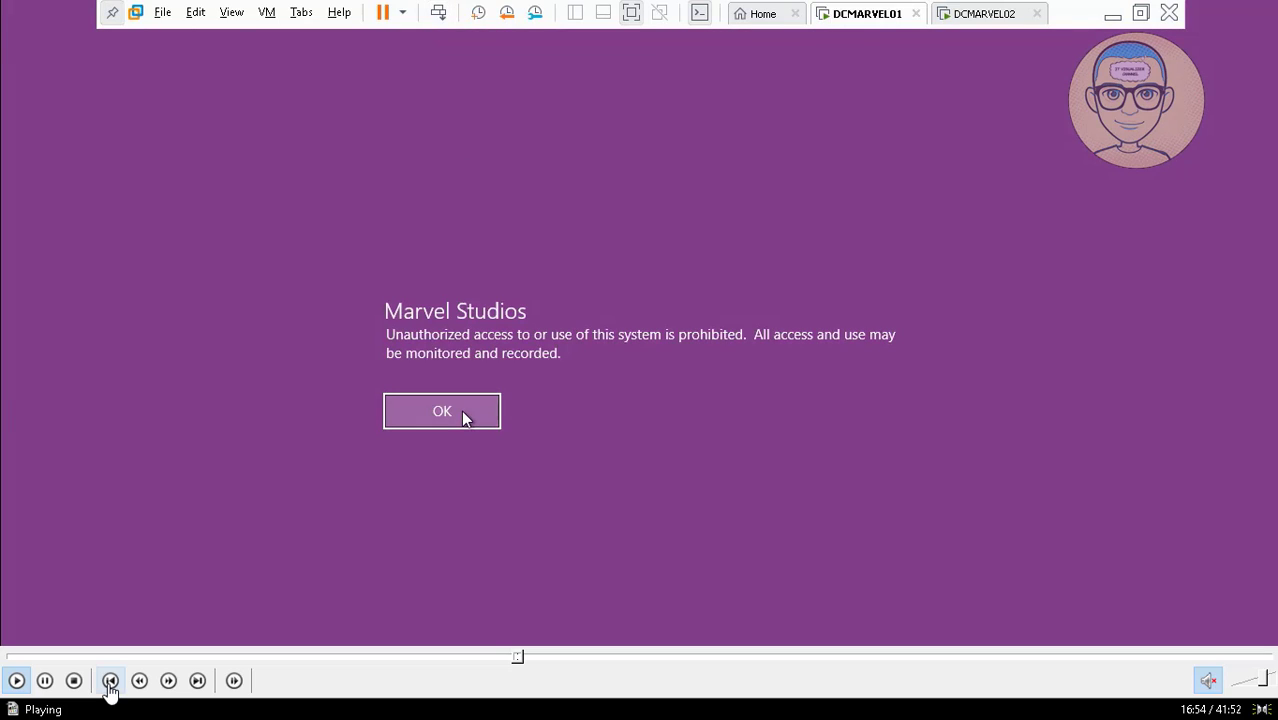
left_click(46, 681)
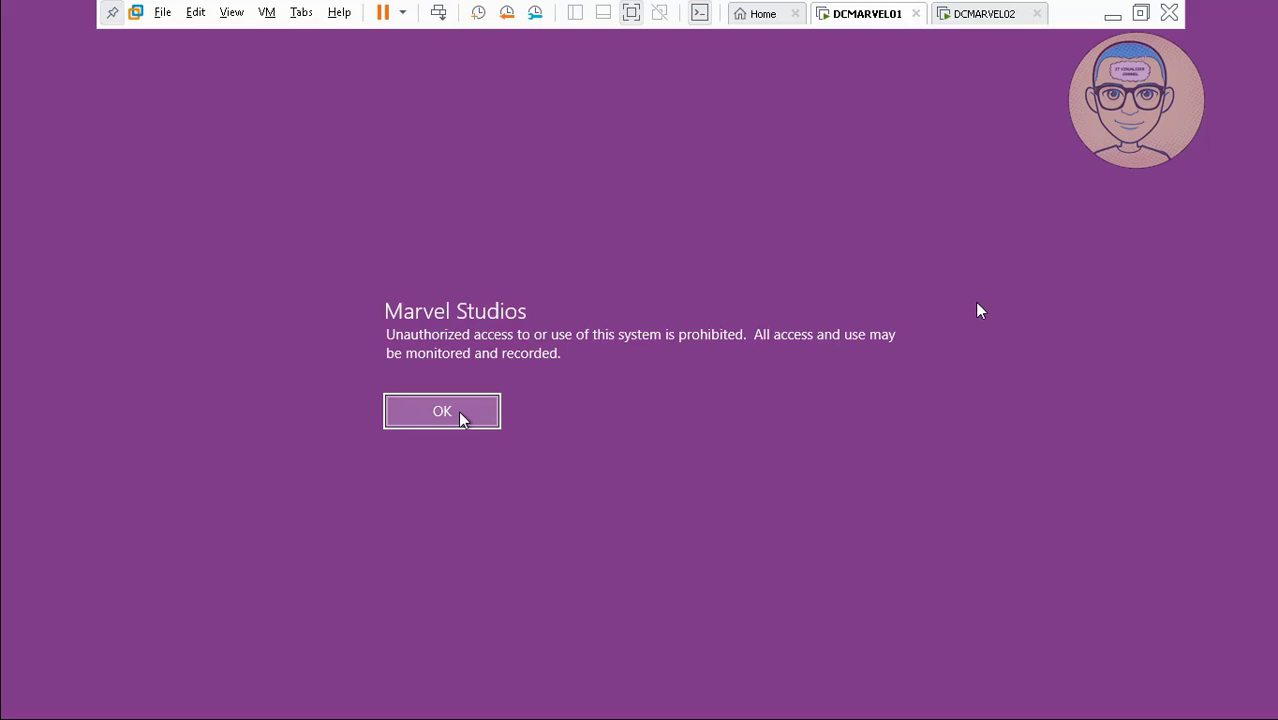
left_click(15, 683)
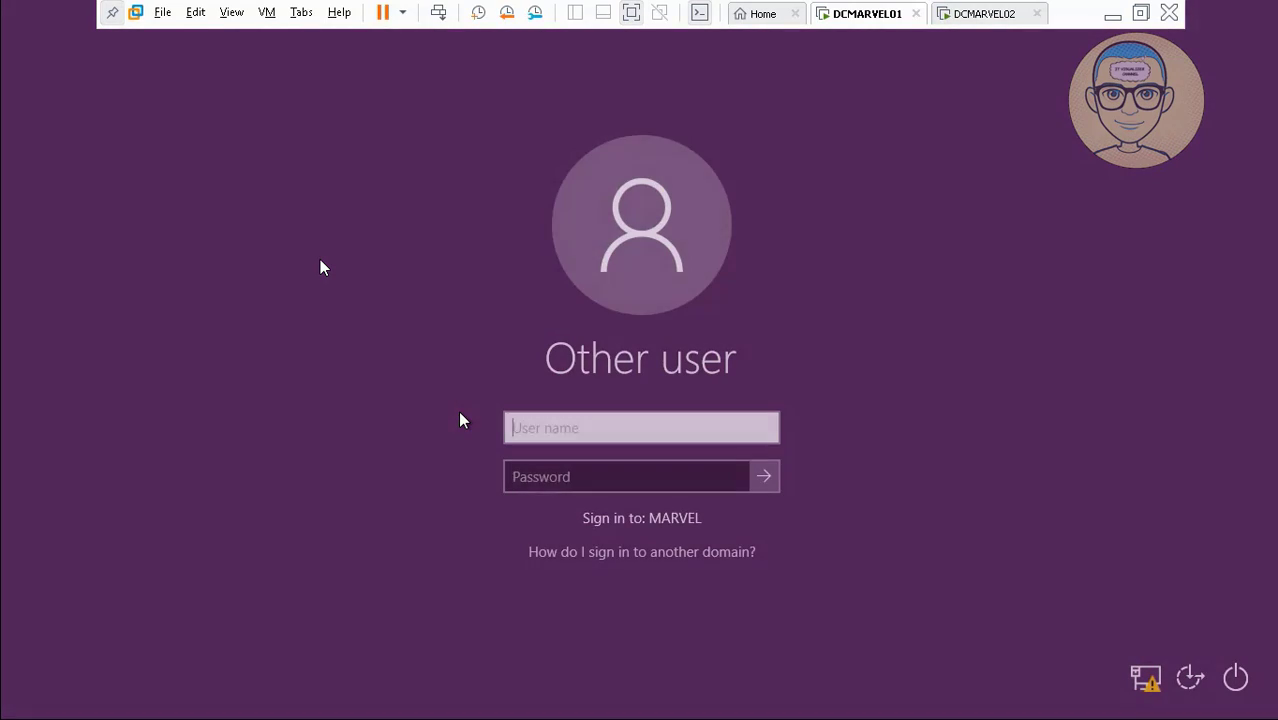
Sign in with the domain account's user name and password.
type("kraouf")
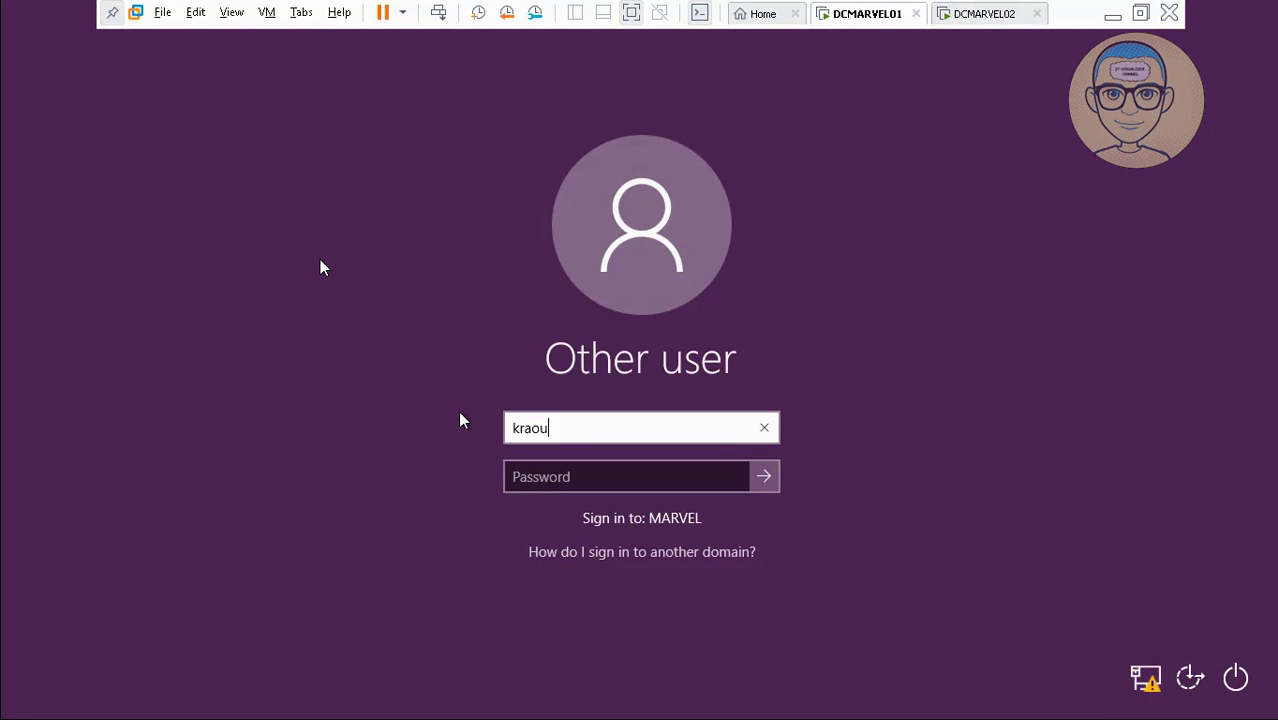
key("Tab")
type("**********")
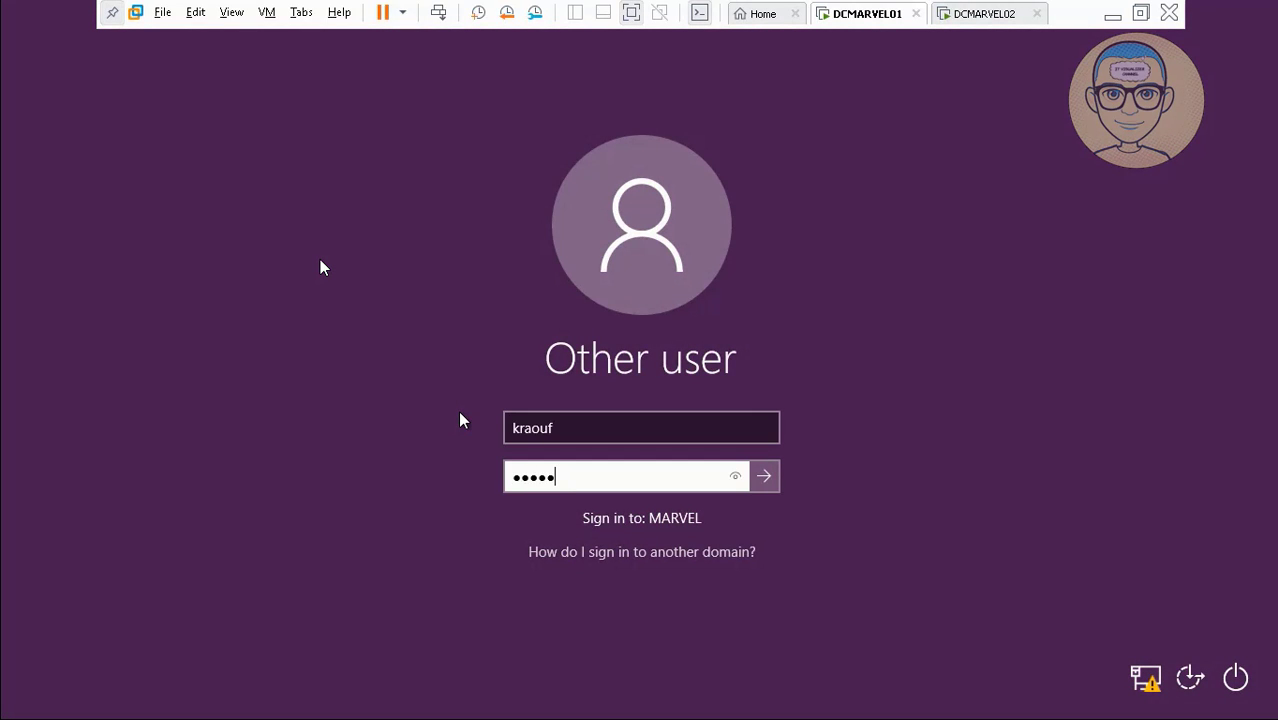
key("Return")
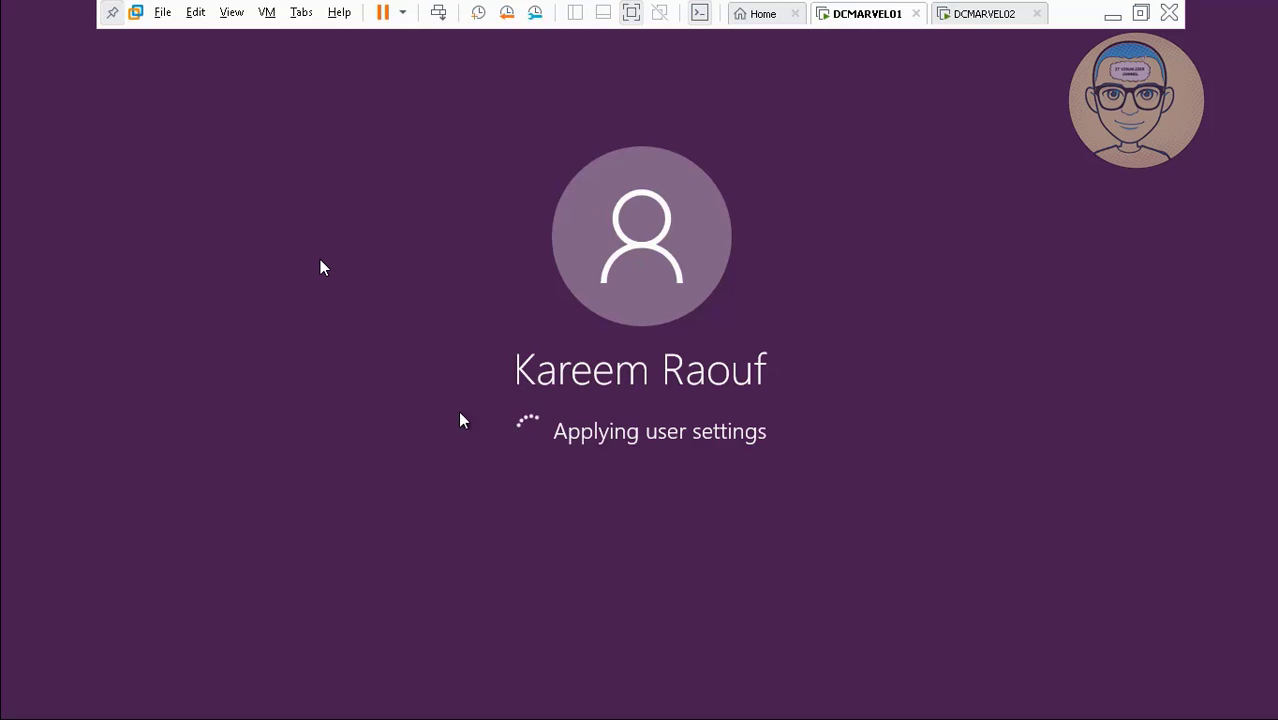
Bring the VMware window to the front from its taskbar preview.
mouse_move(548, 699)
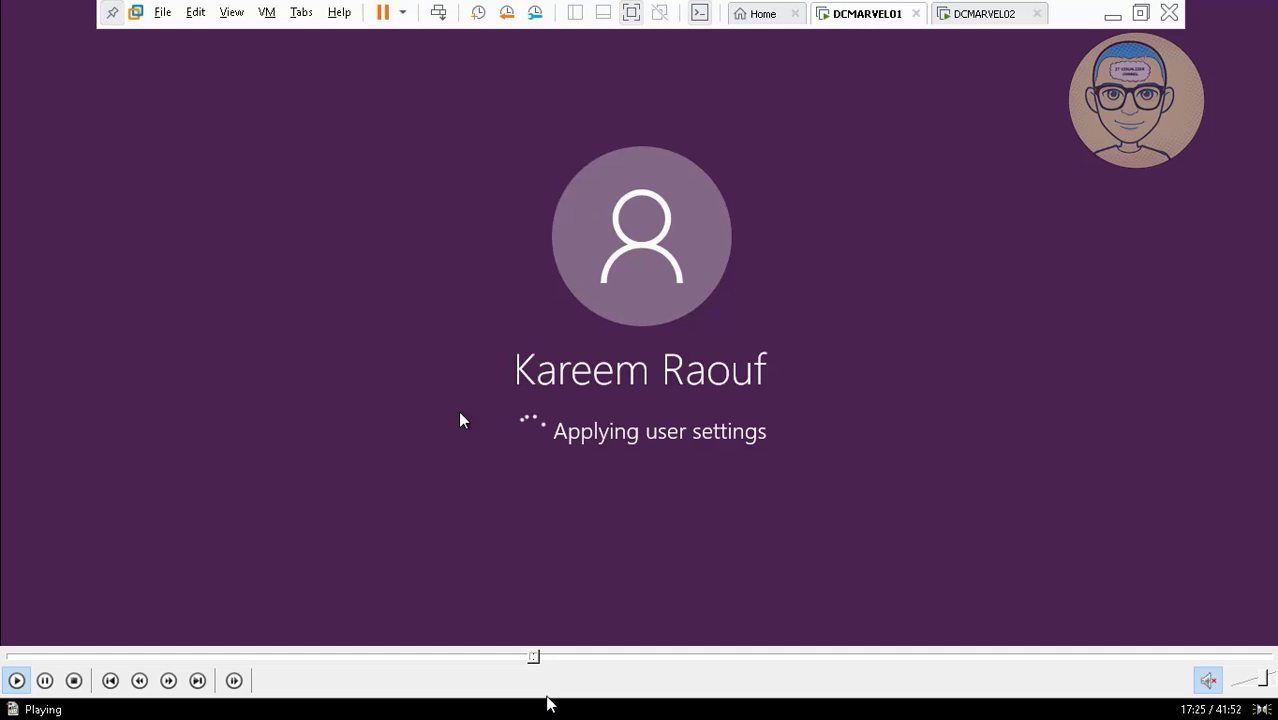
left_click(541, 658)
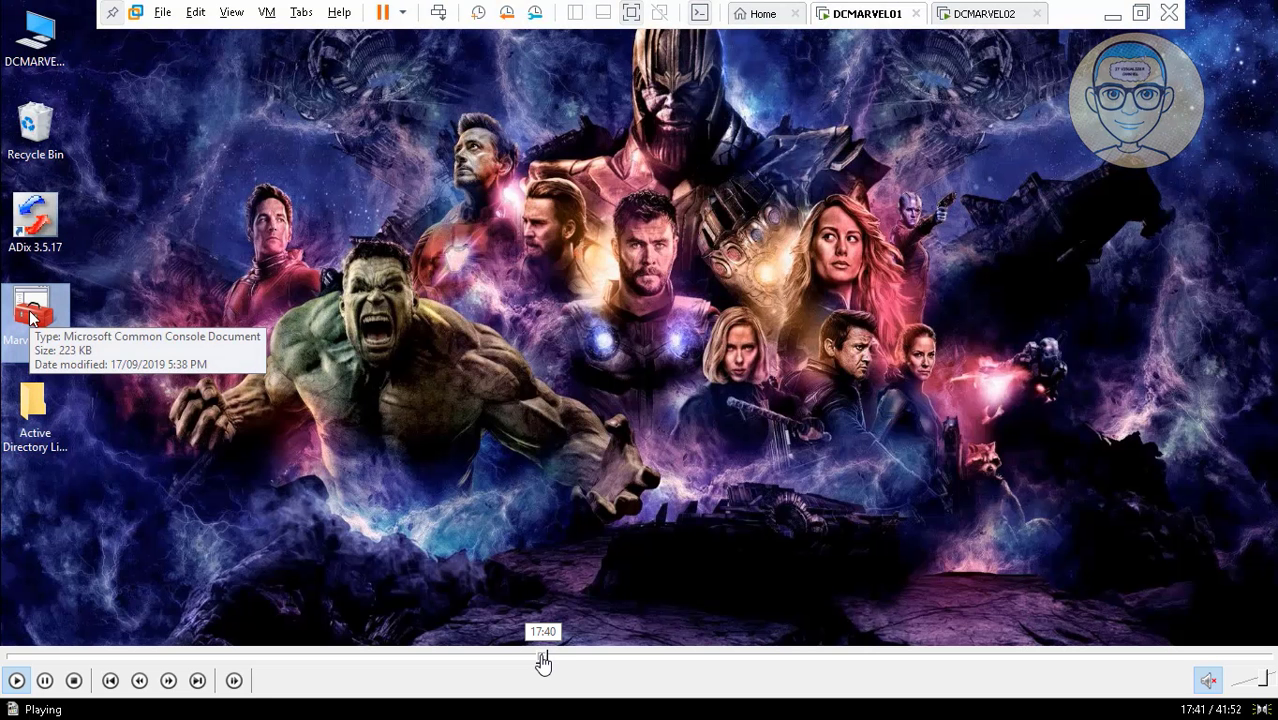
key("Left")
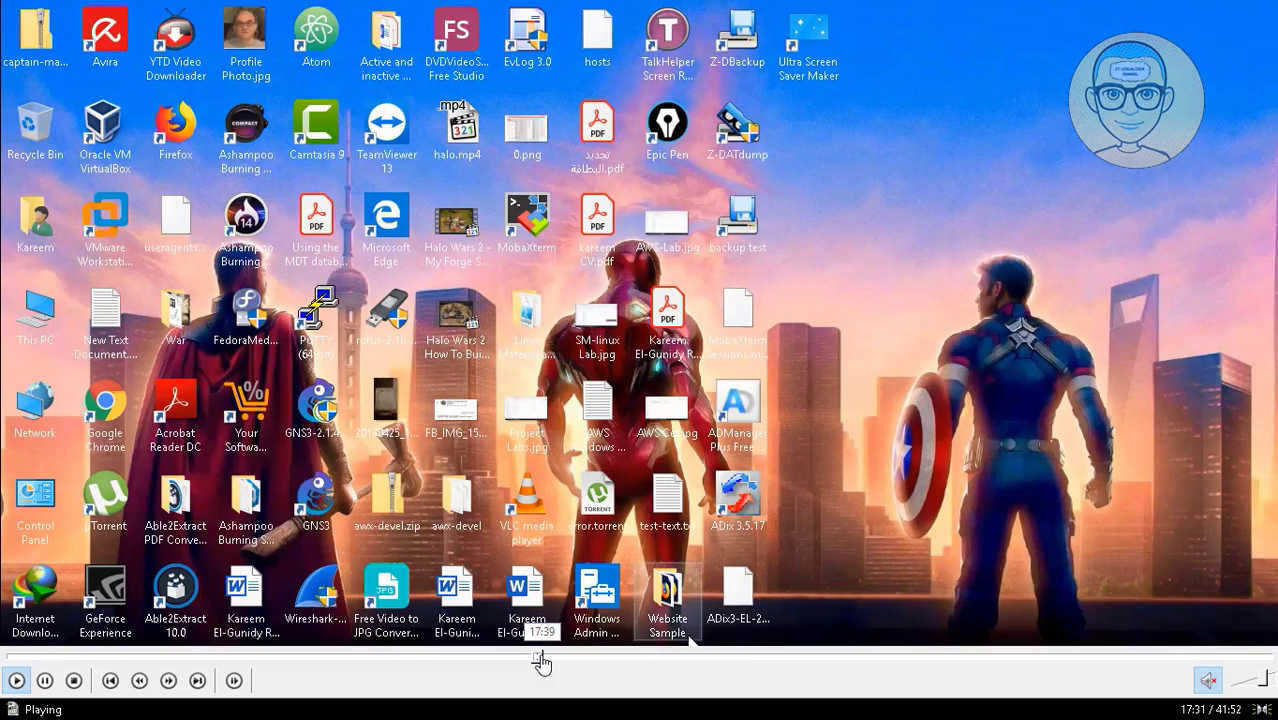
left_click(541, 658)
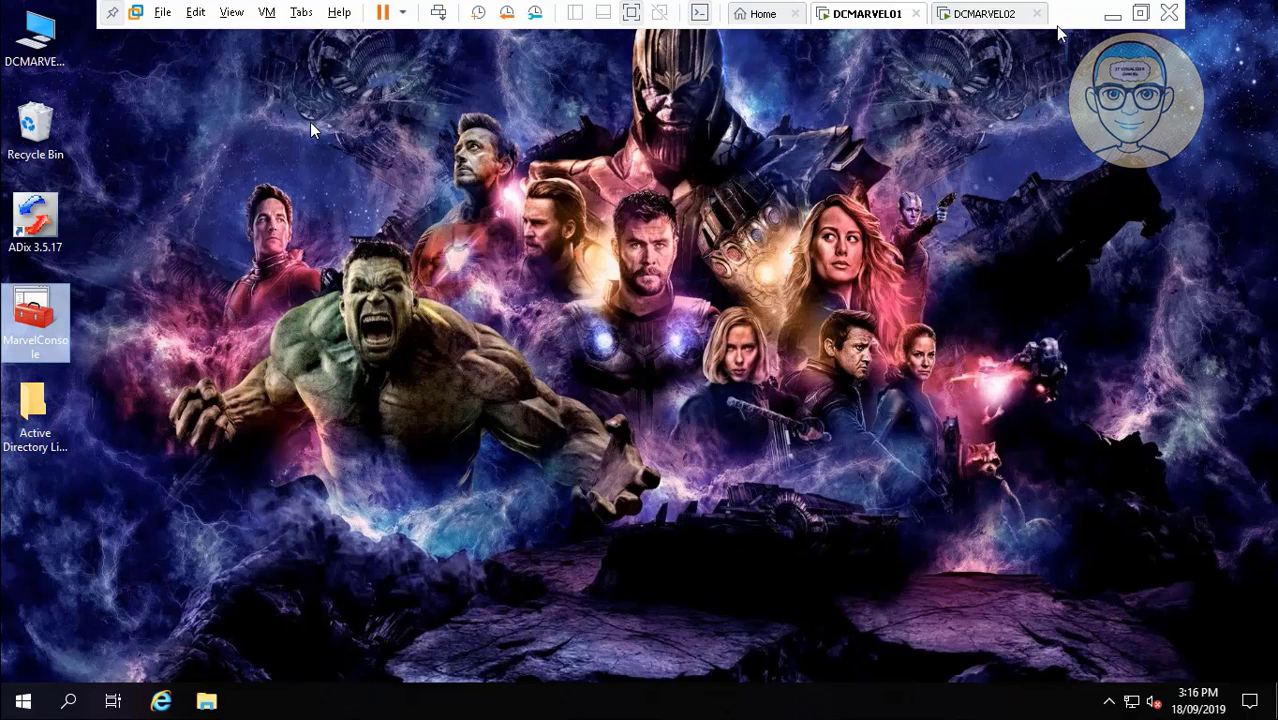
Pause the Camtasia screen recording, then restore the DCMARVEL01 virtual machine window.
left_click(1113, 17)
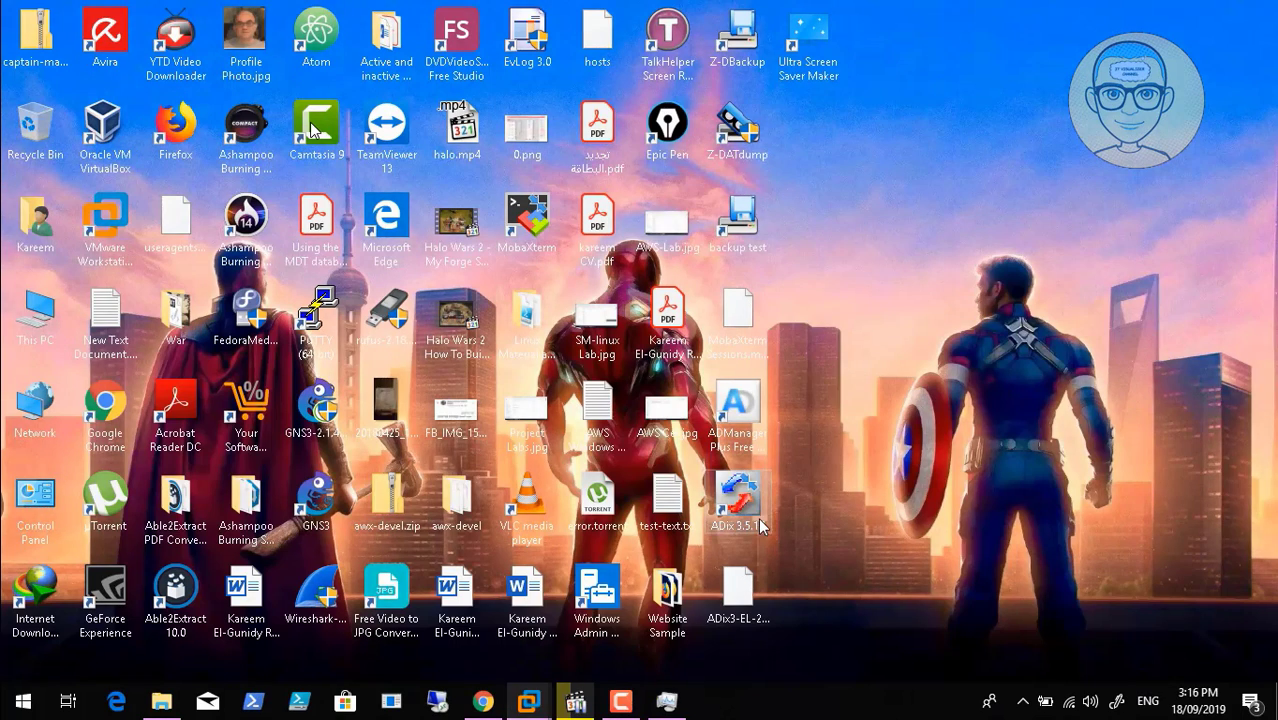
left_click(621, 702)
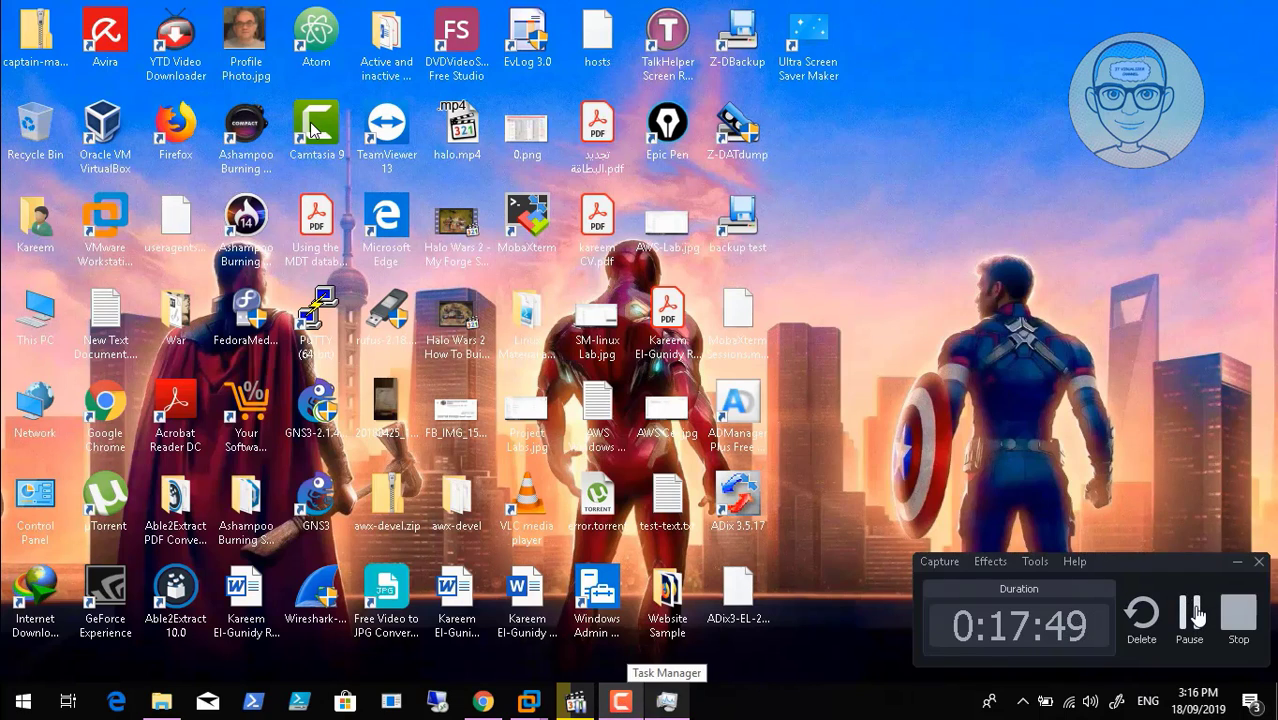
left_click(1193, 606)
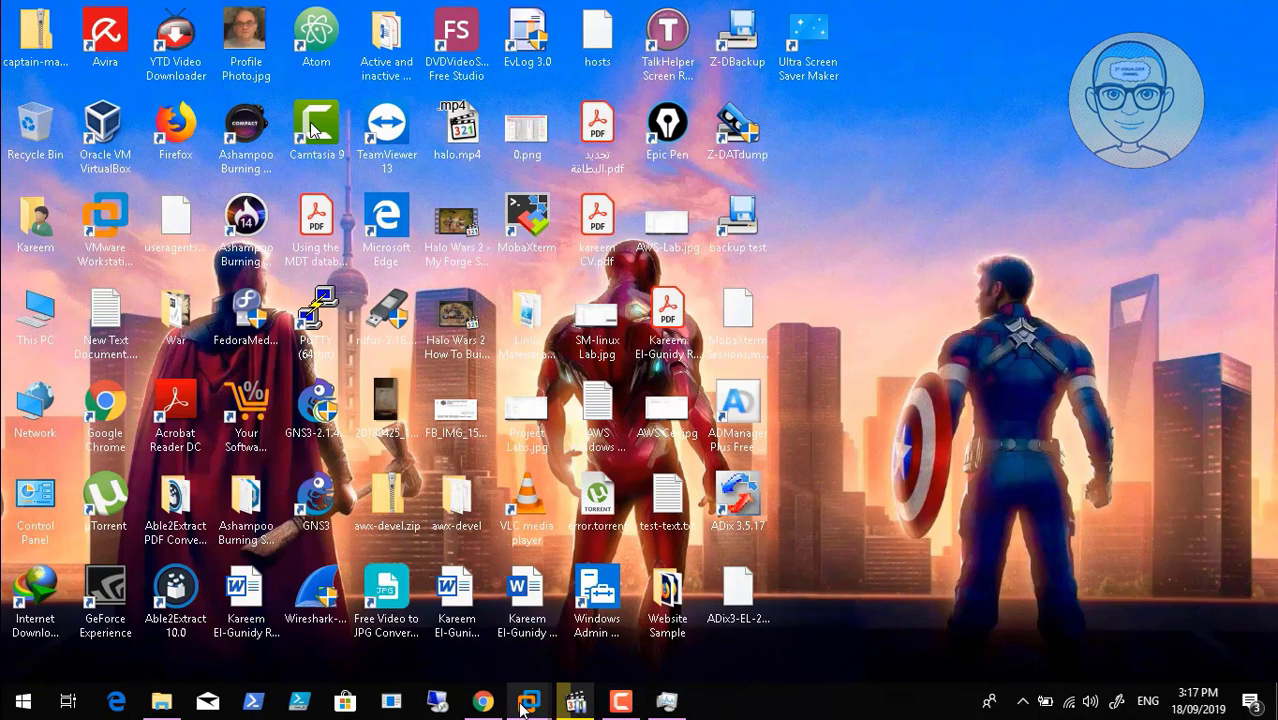
mouse_move(523, 708)
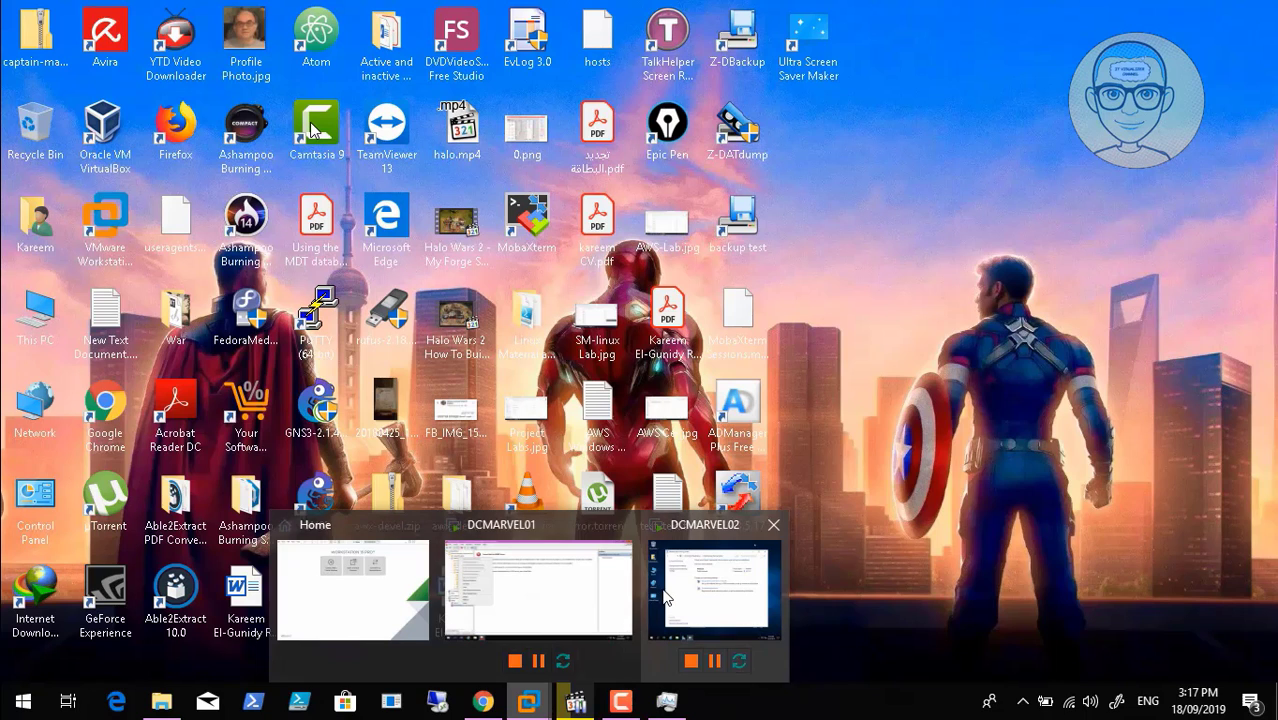
left_click(565, 584)
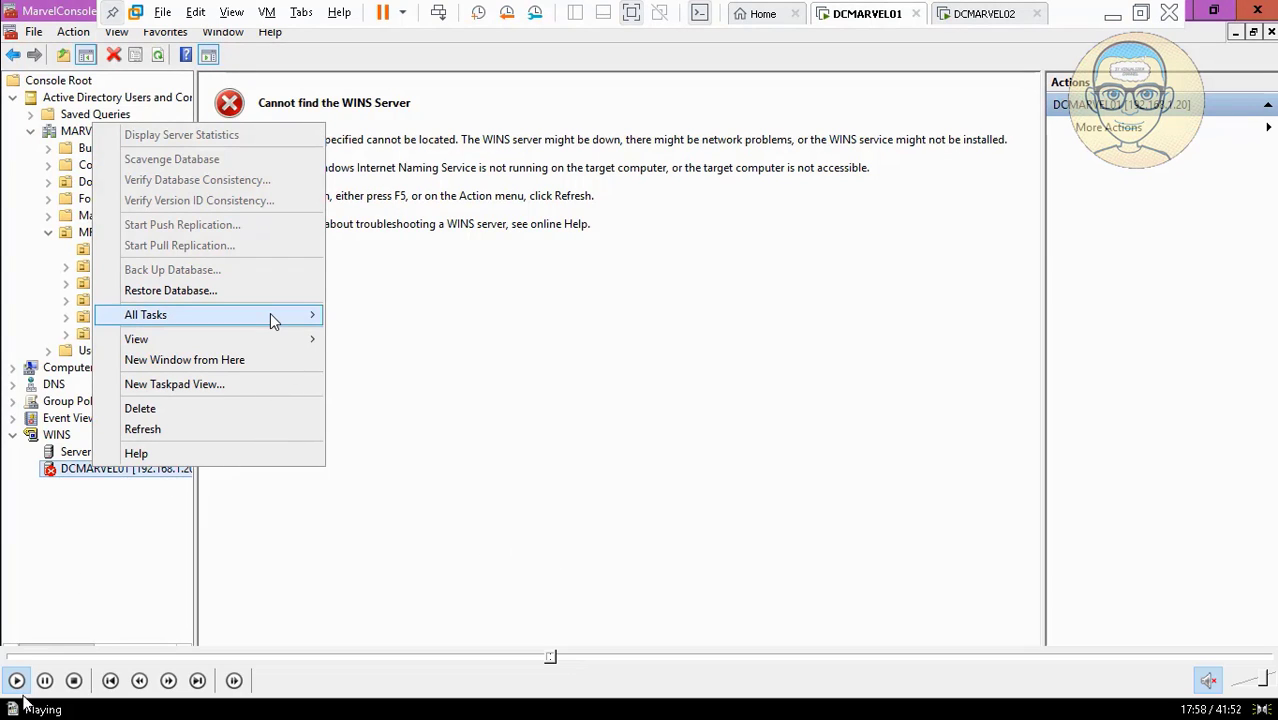
Start the WINS service on DCMARVEL01 via All Tasks > Start.
mouse_move(311, 318)
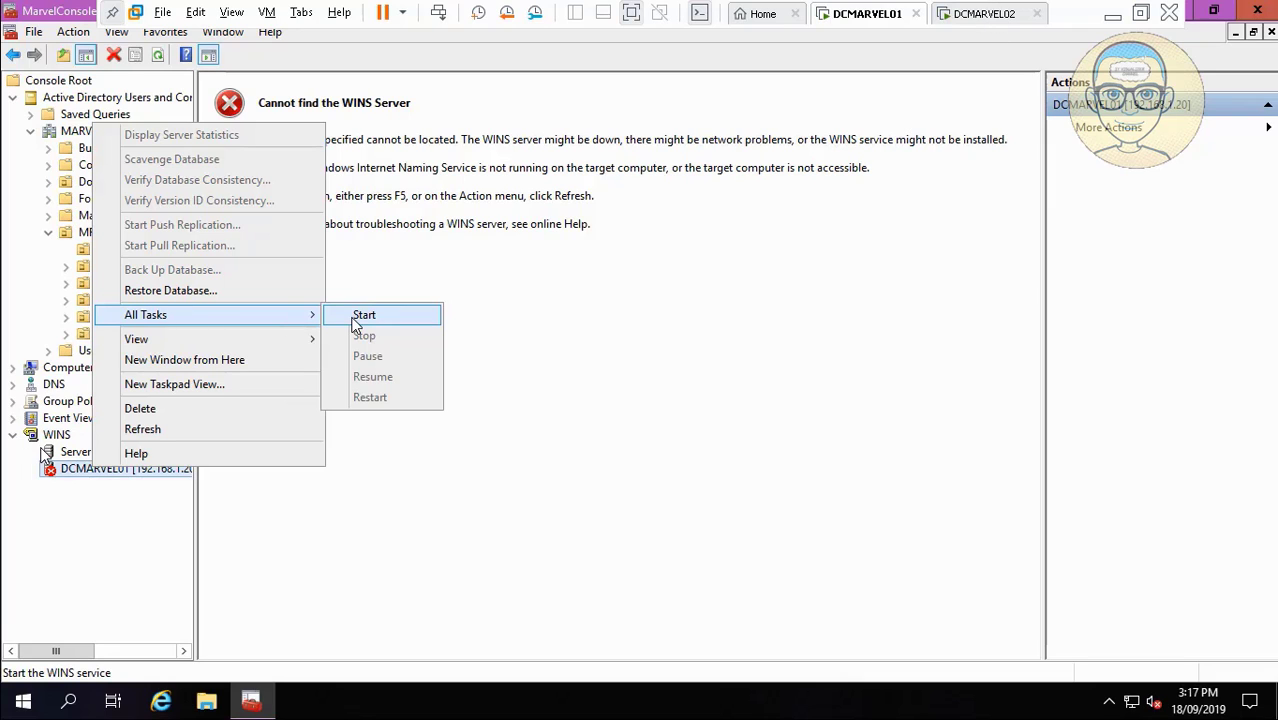
left_click(16, 680)
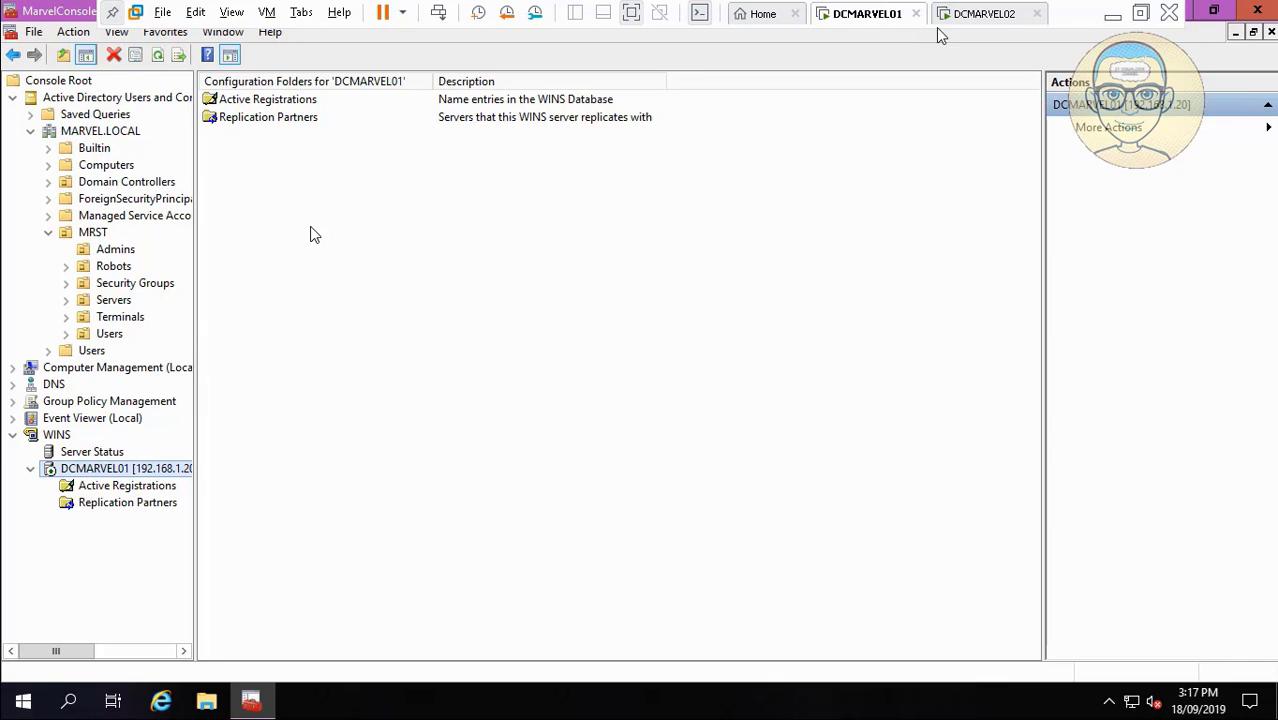
Resume the screen recording and reopen the DCMARVEL02 virtual machine.
left_click(960, 14)
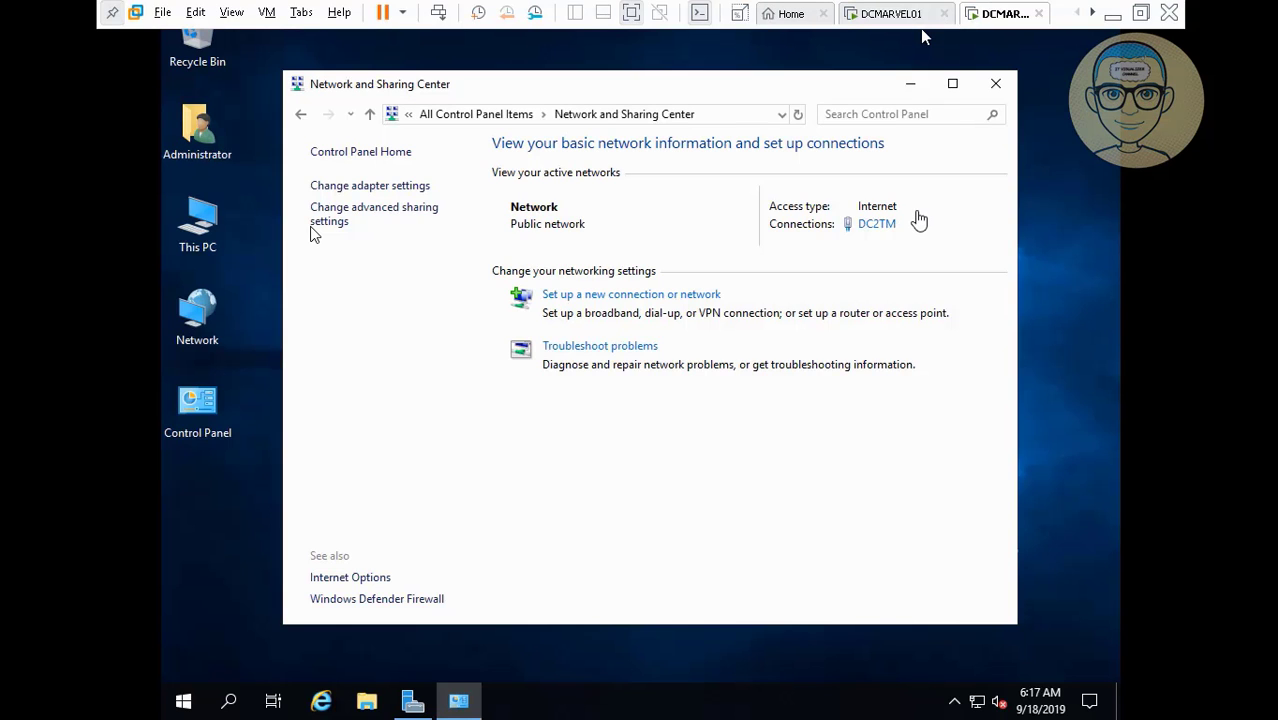
left_click(1112, 15)
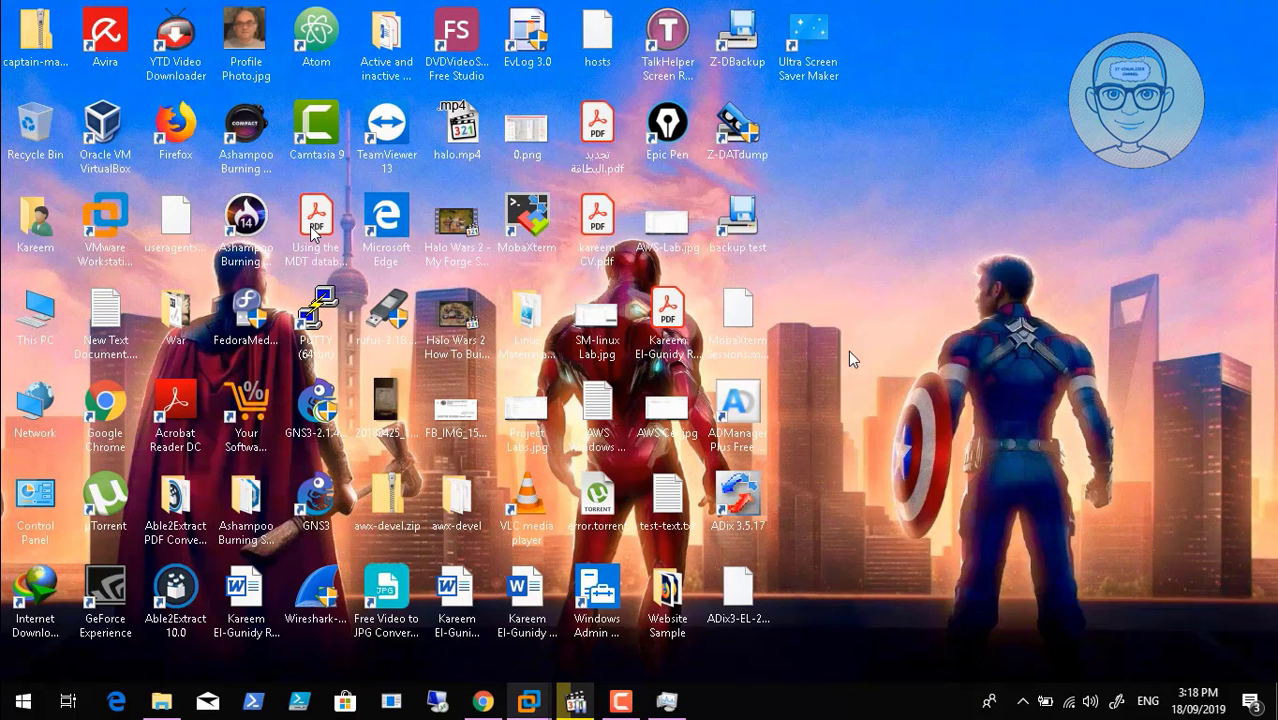
left_click(632, 699)
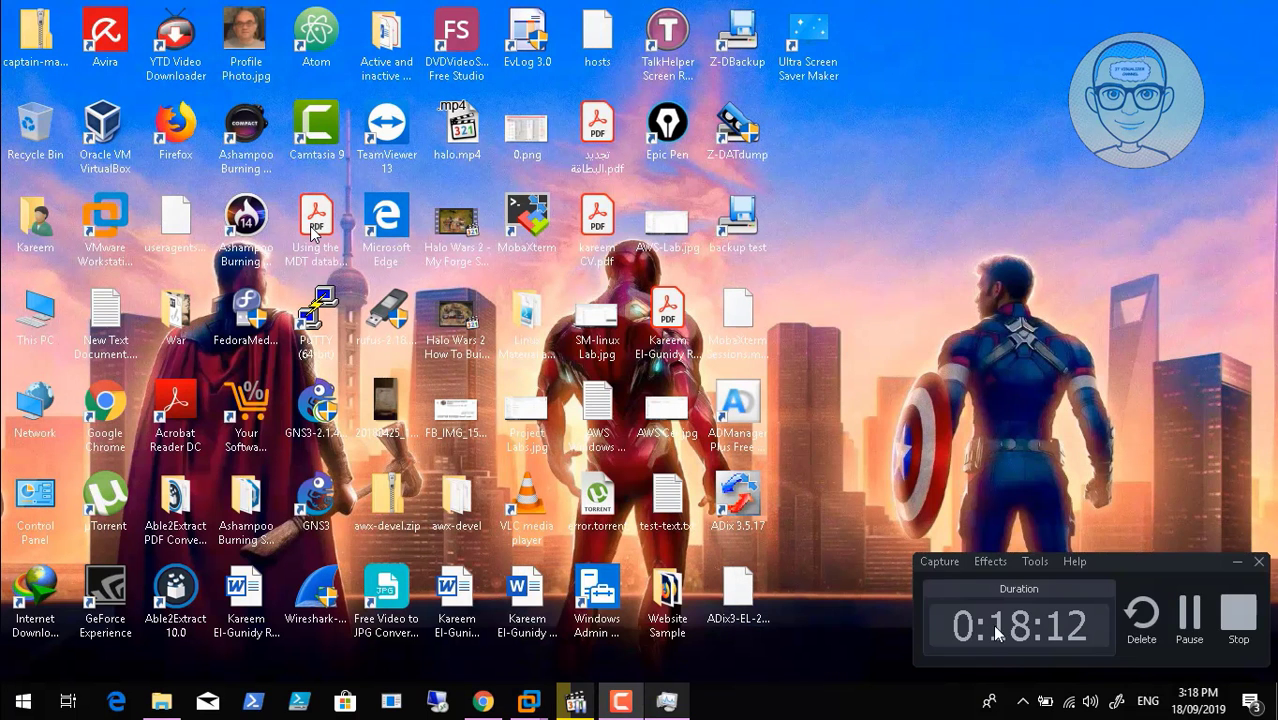
left_click(1187, 614)
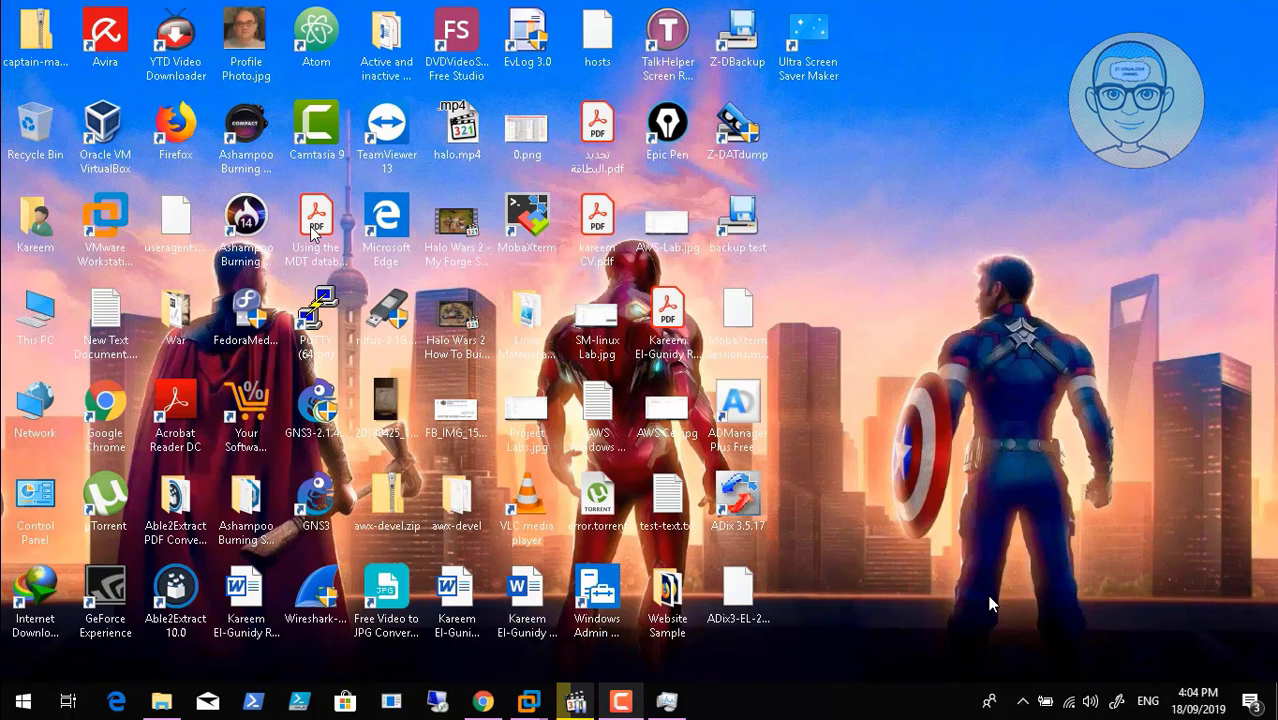
mouse_move(532, 704)
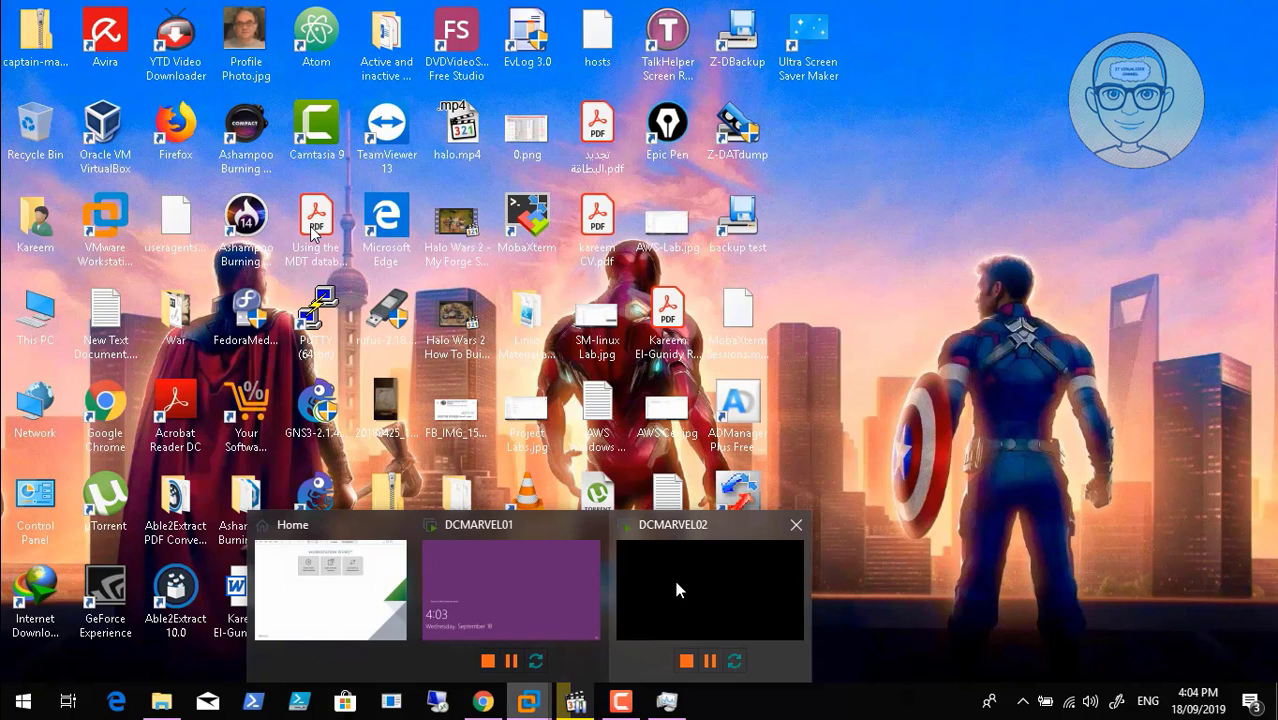
left_click(696, 585)
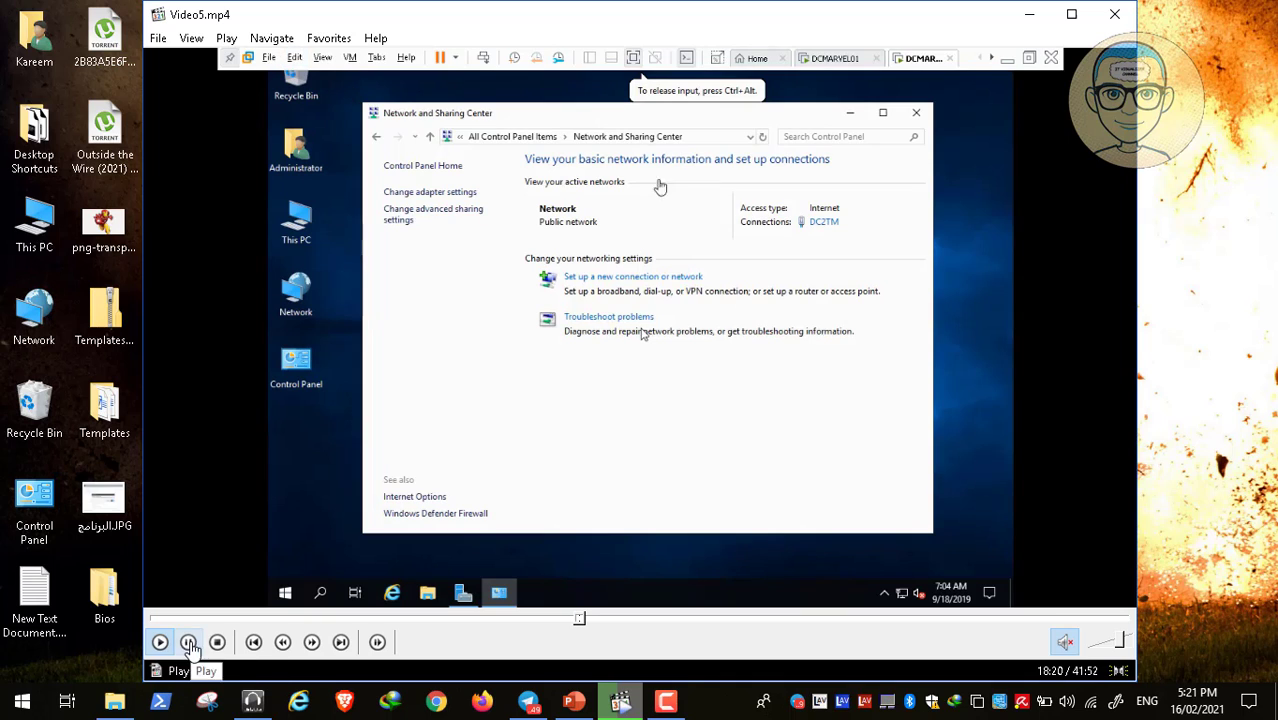
Pause the video, hide the recorder controls, and resume playback full screen.
left_click(189, 643)
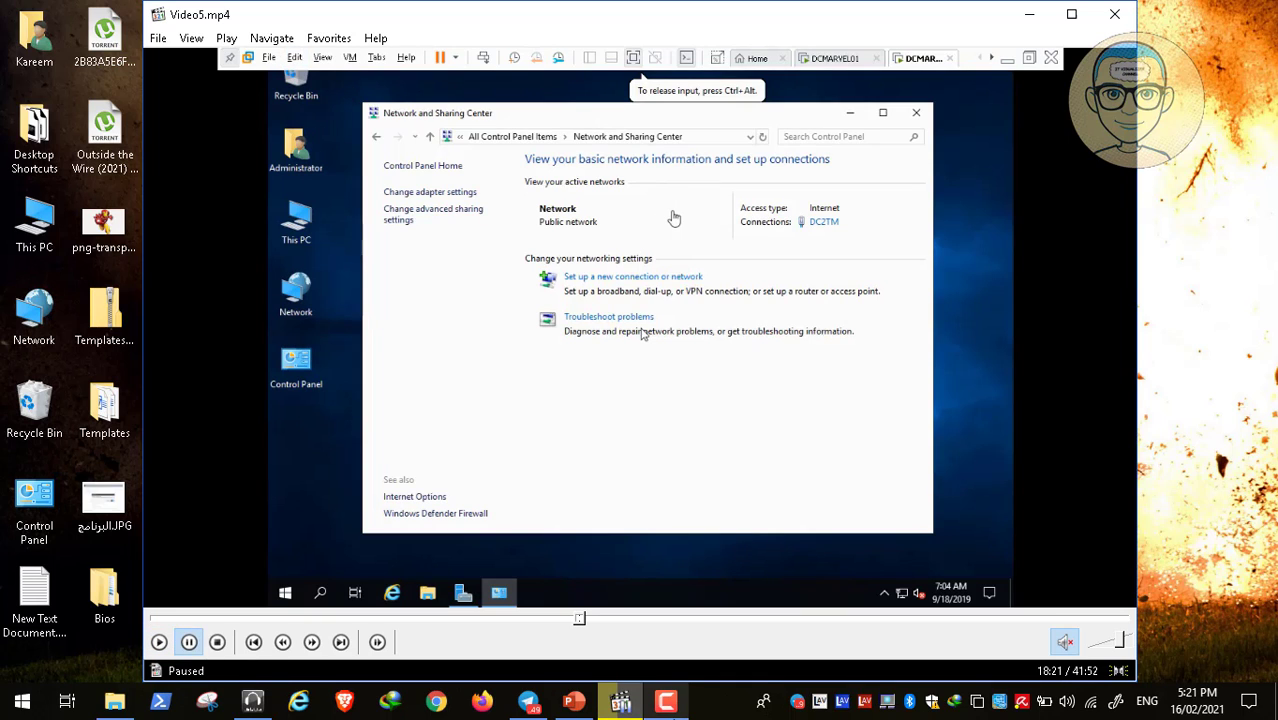
left_click(665, 701)
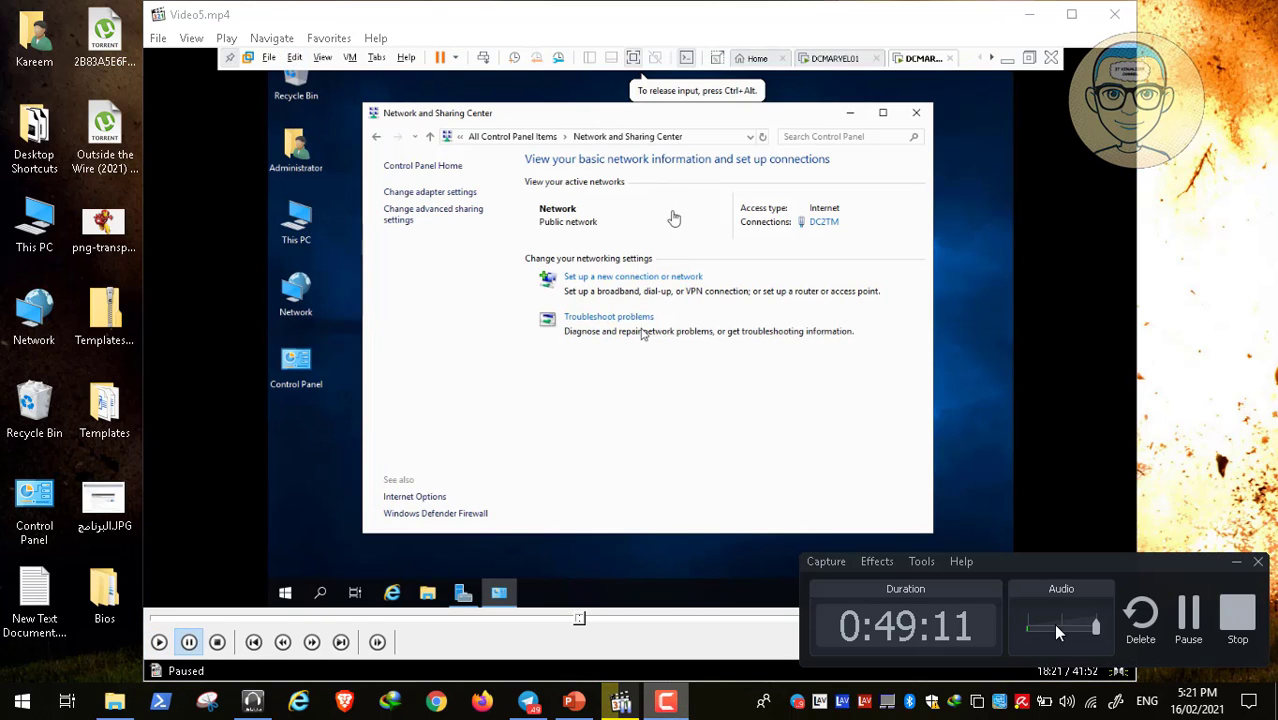
left_click(1235, 563)
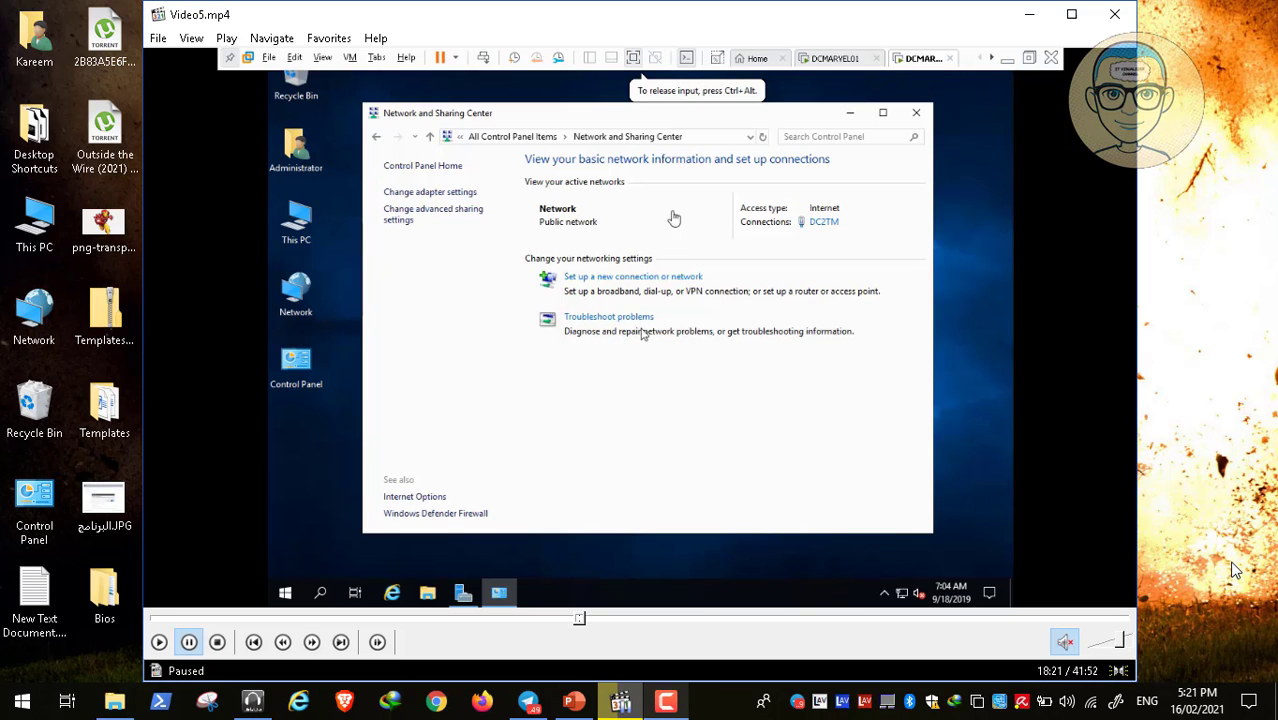
double_click(508, 366)
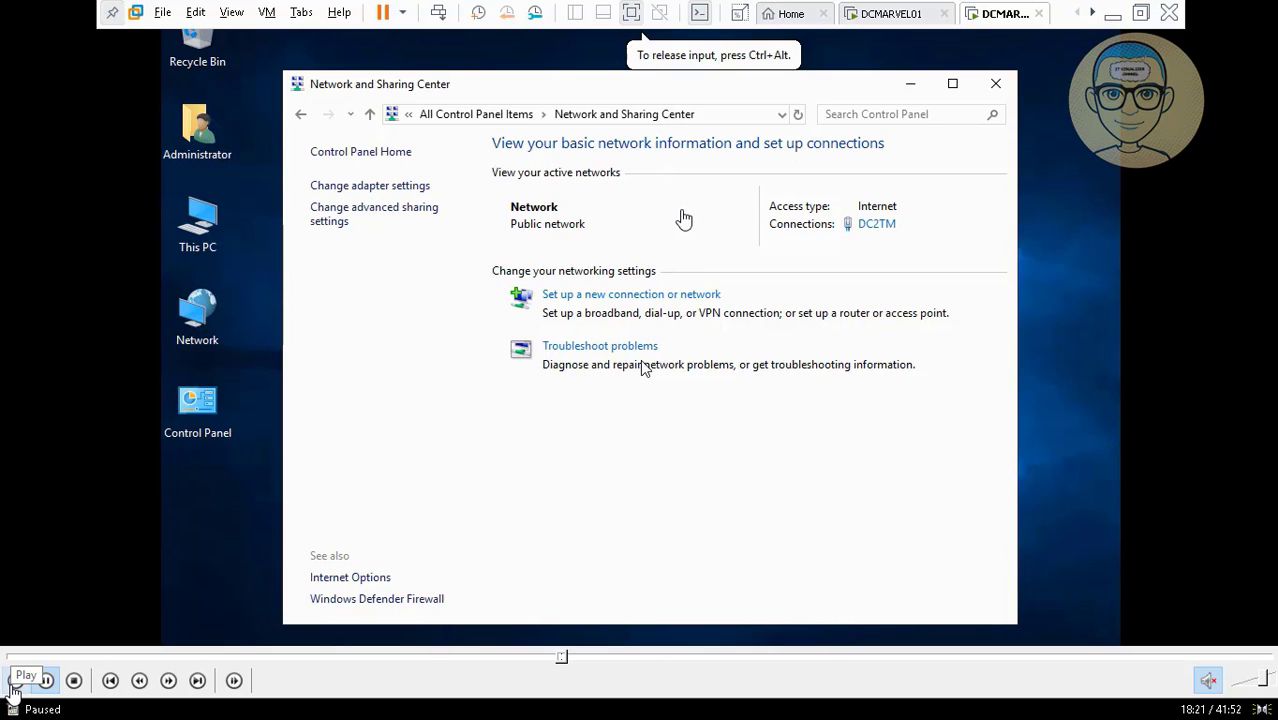
left_click(16, 681)
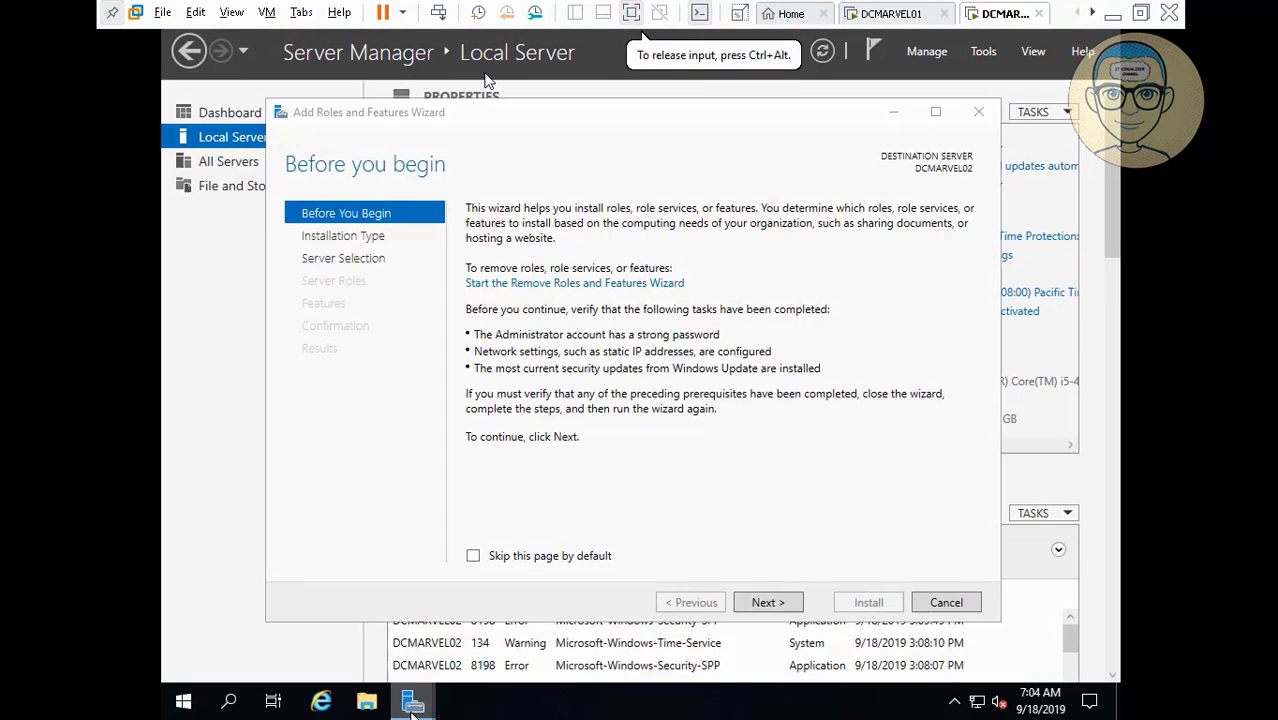
Select the Active Directory Domain Services role with its management tools for DCMARVEL02.
left_click(763, 603)
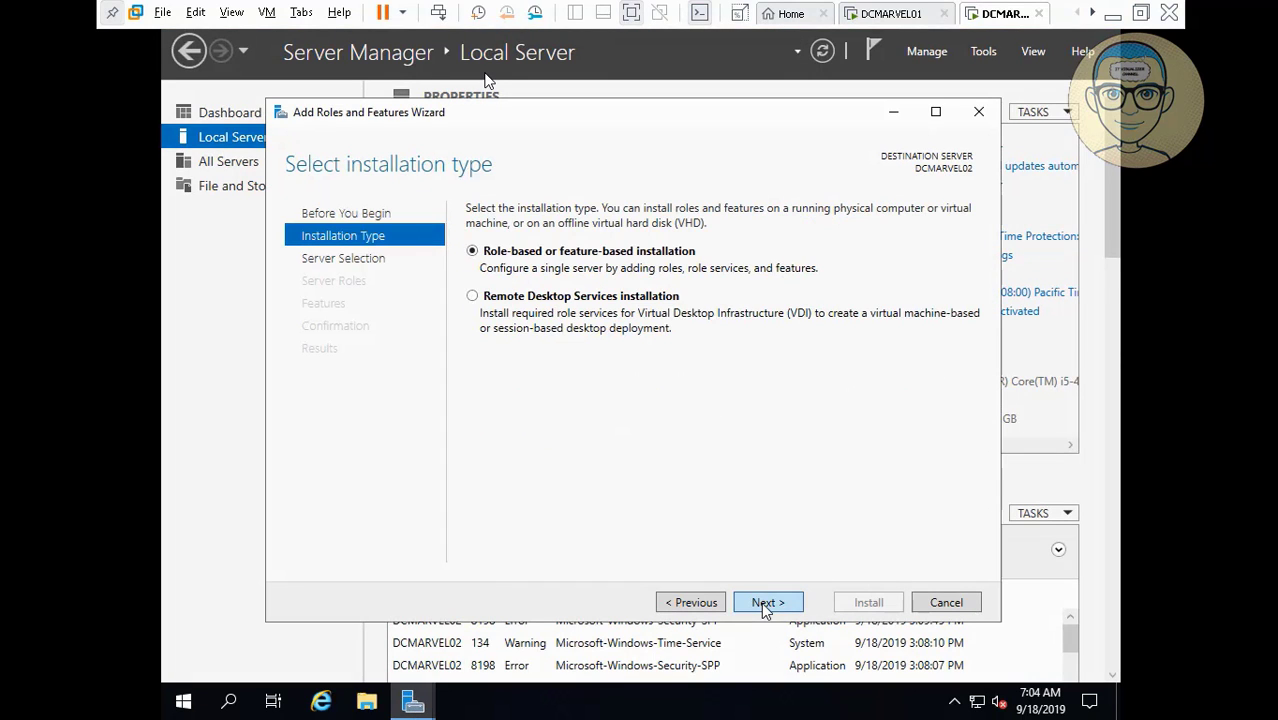
left_click(763, 601)
left_click(763, 602)
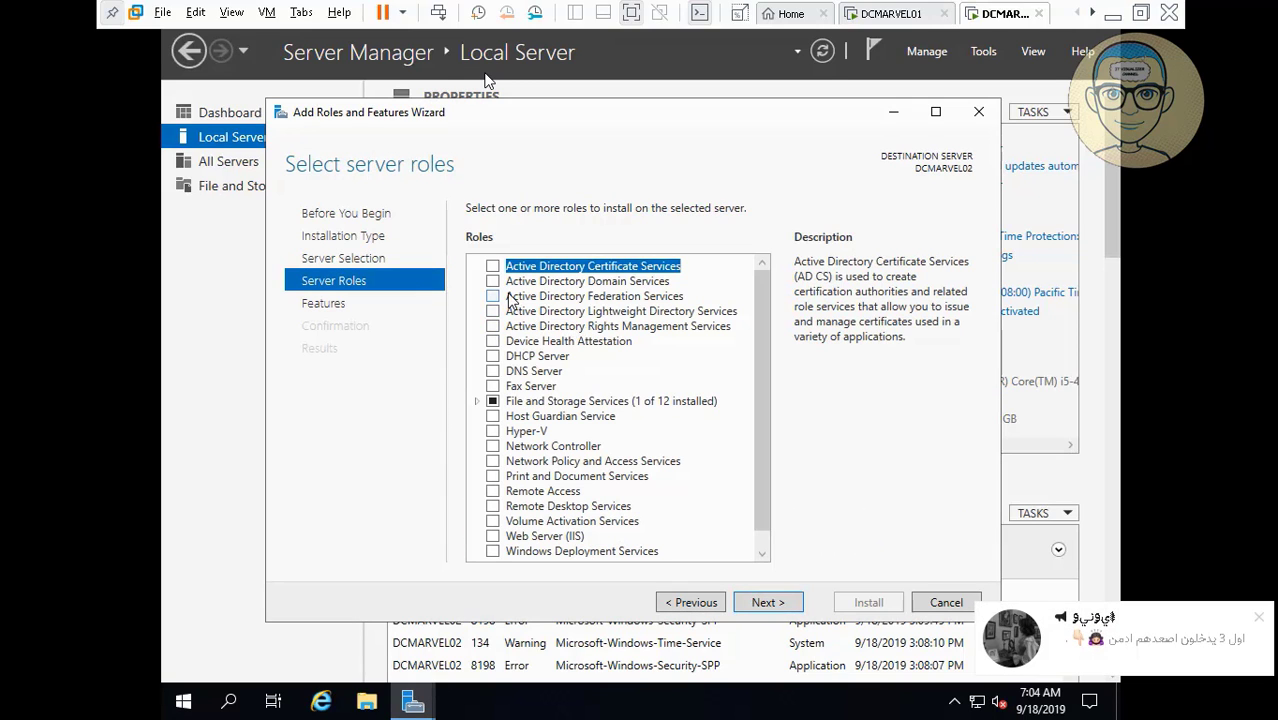
left_click(492, 282)
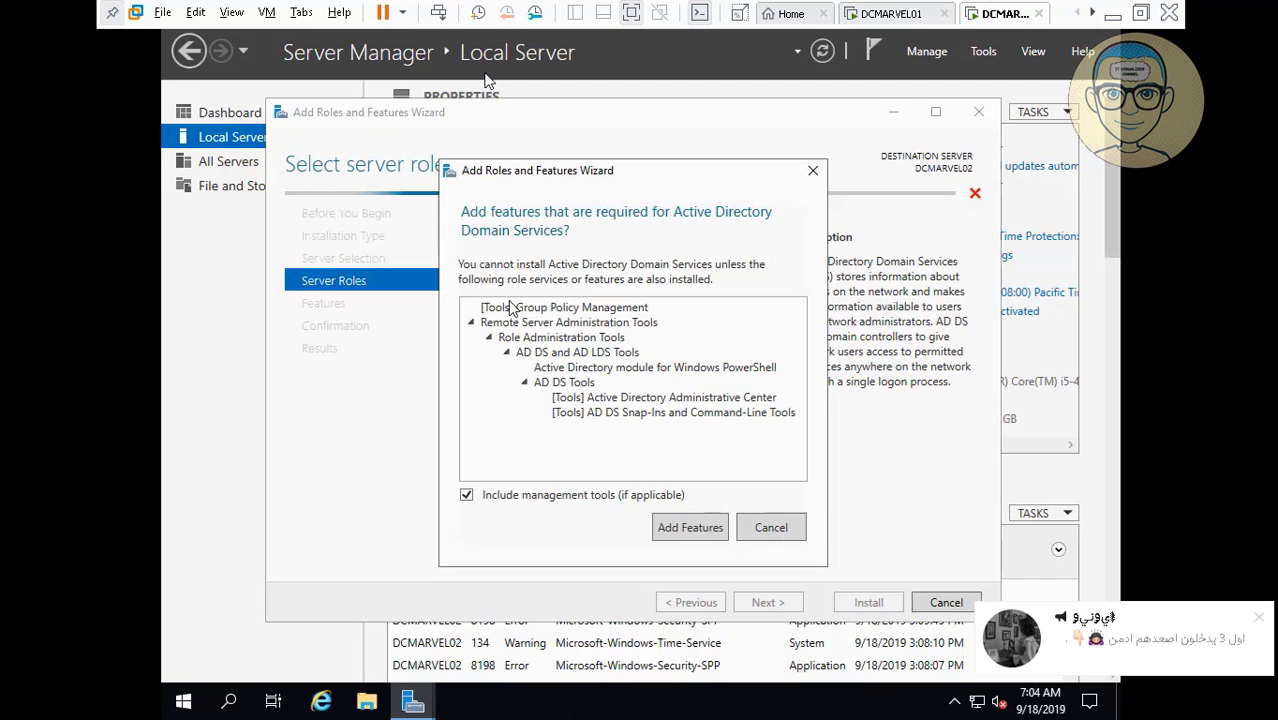
left_click(694, 530)
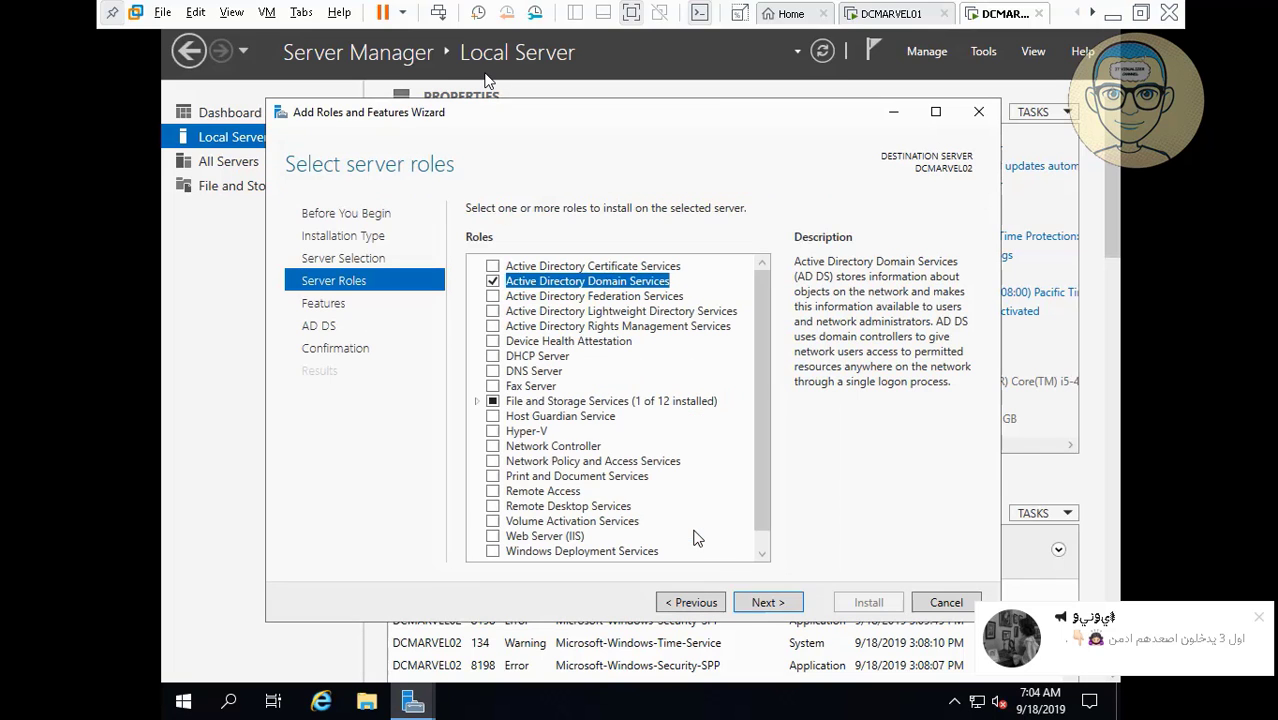
left_click(766, 603)
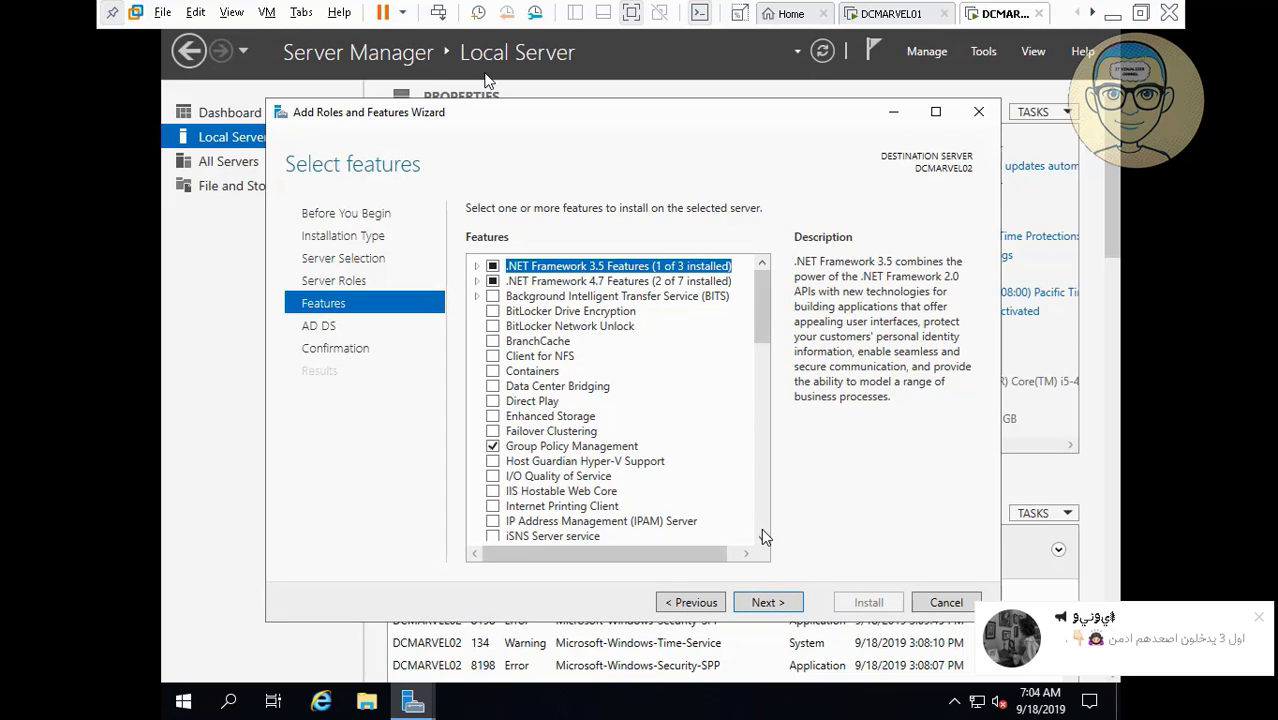
Skip extra features, allow automatic restarts, and begin the AD DS installation.
scroll(760, 537, "down", 6)
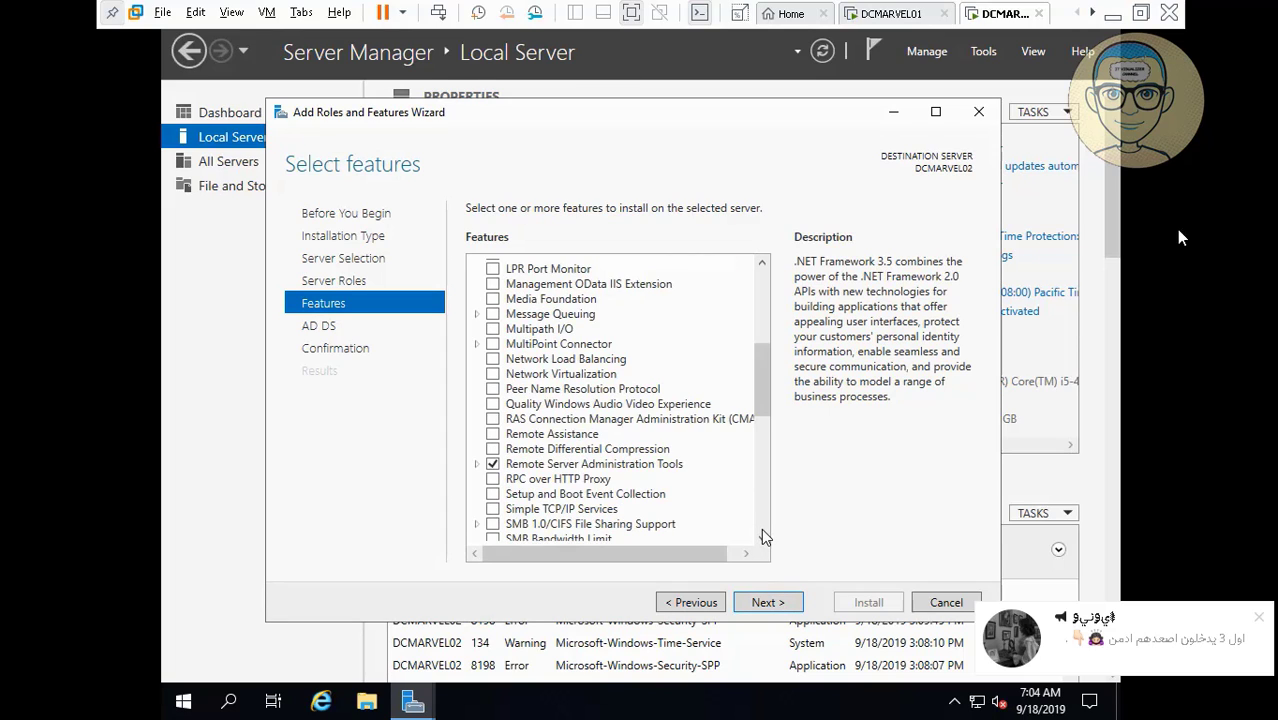
left_click(760, 603)
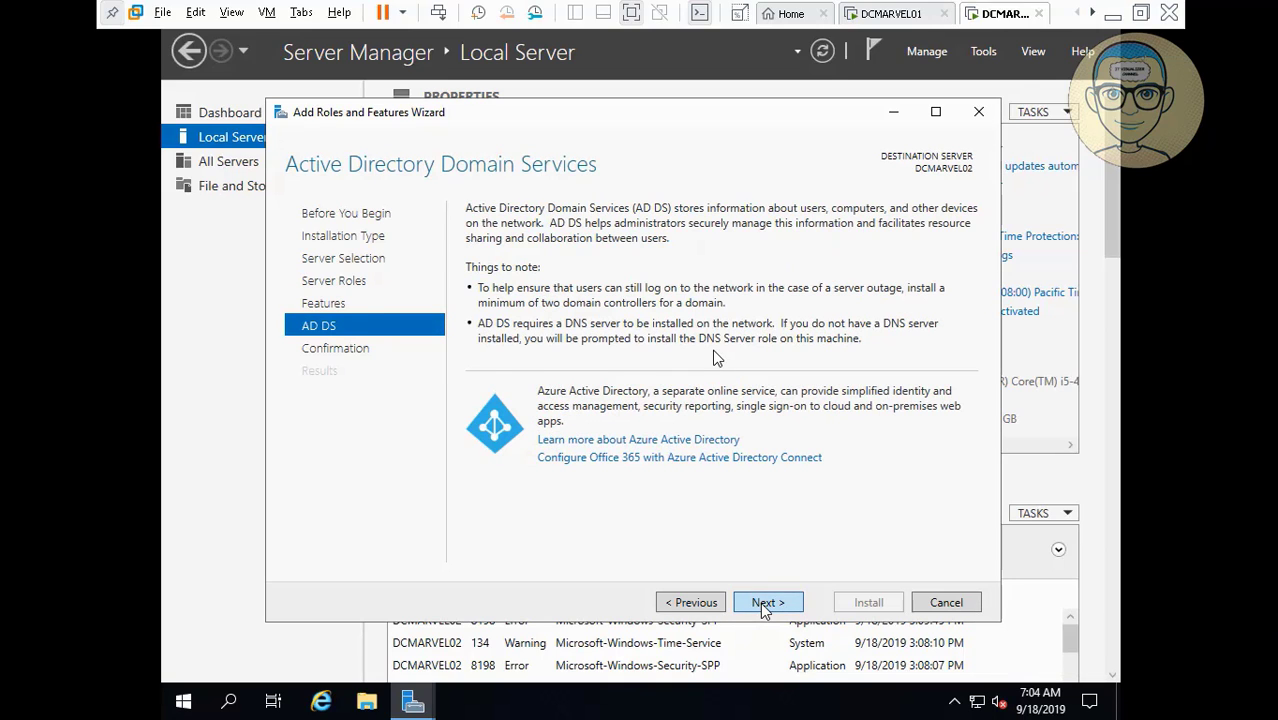
left_click(763, 604)
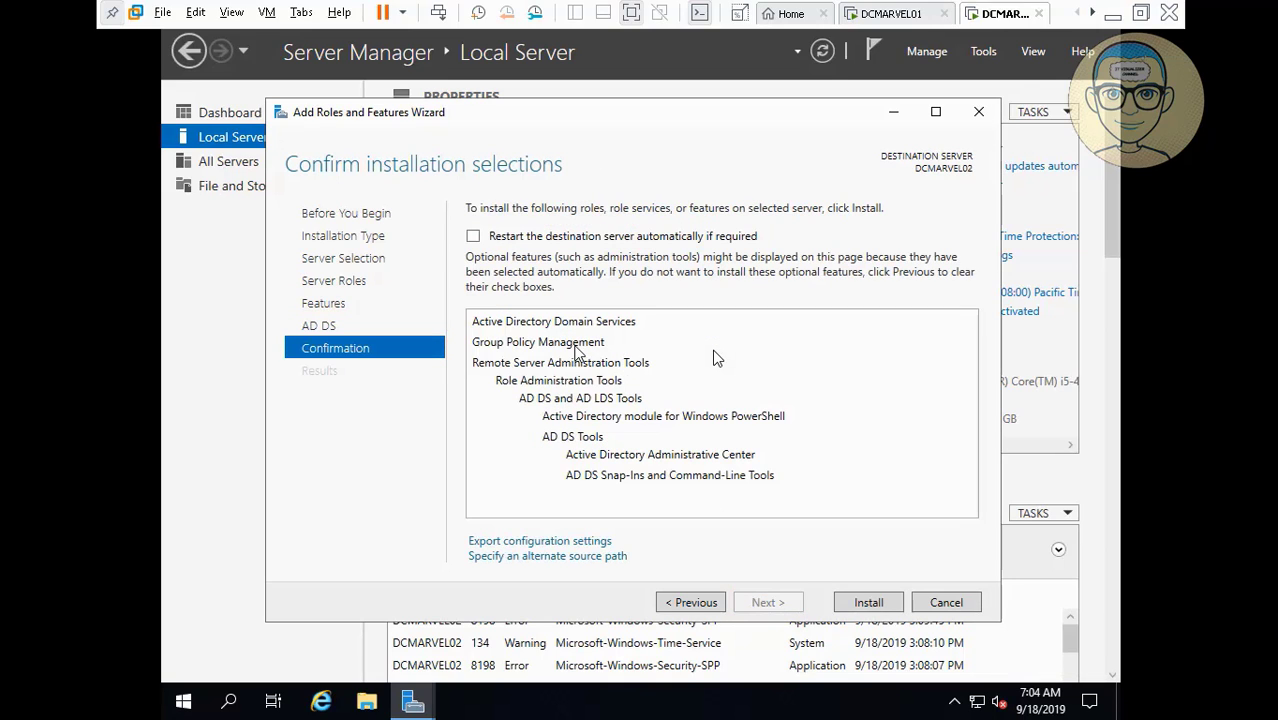
left_click(473, 238)
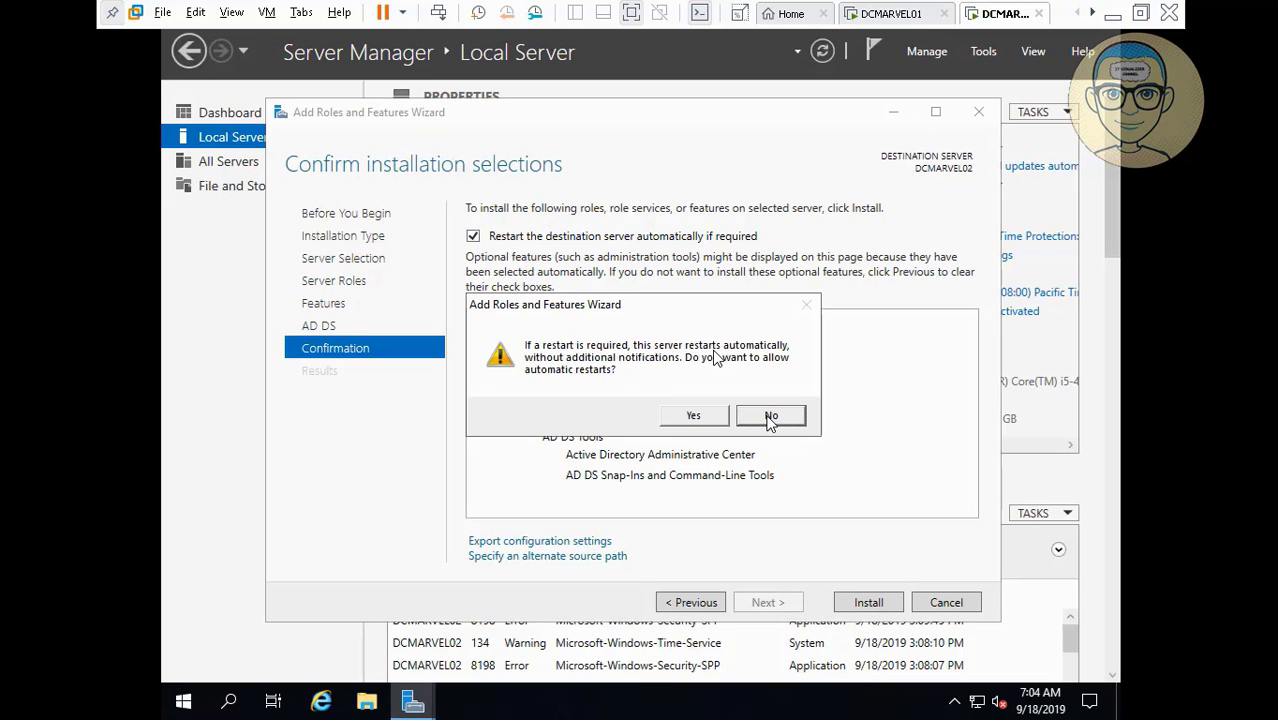
left_click(706, 415)
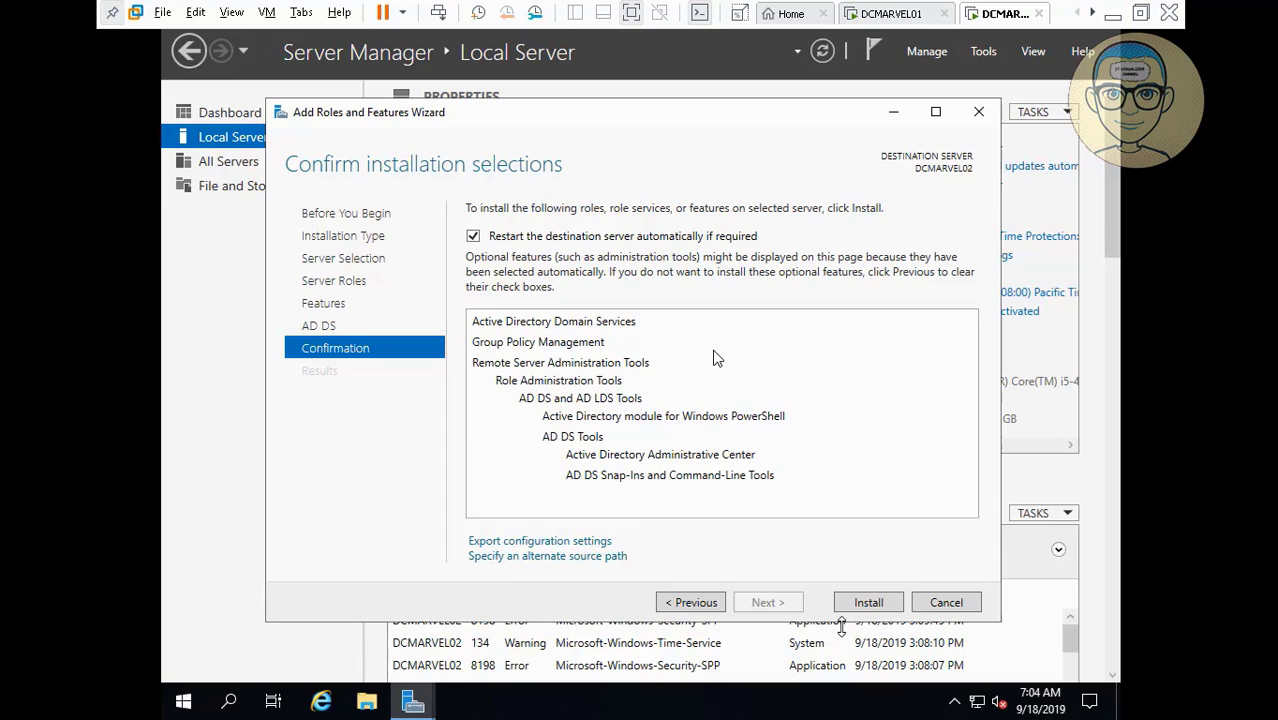
left_click(869, 602)
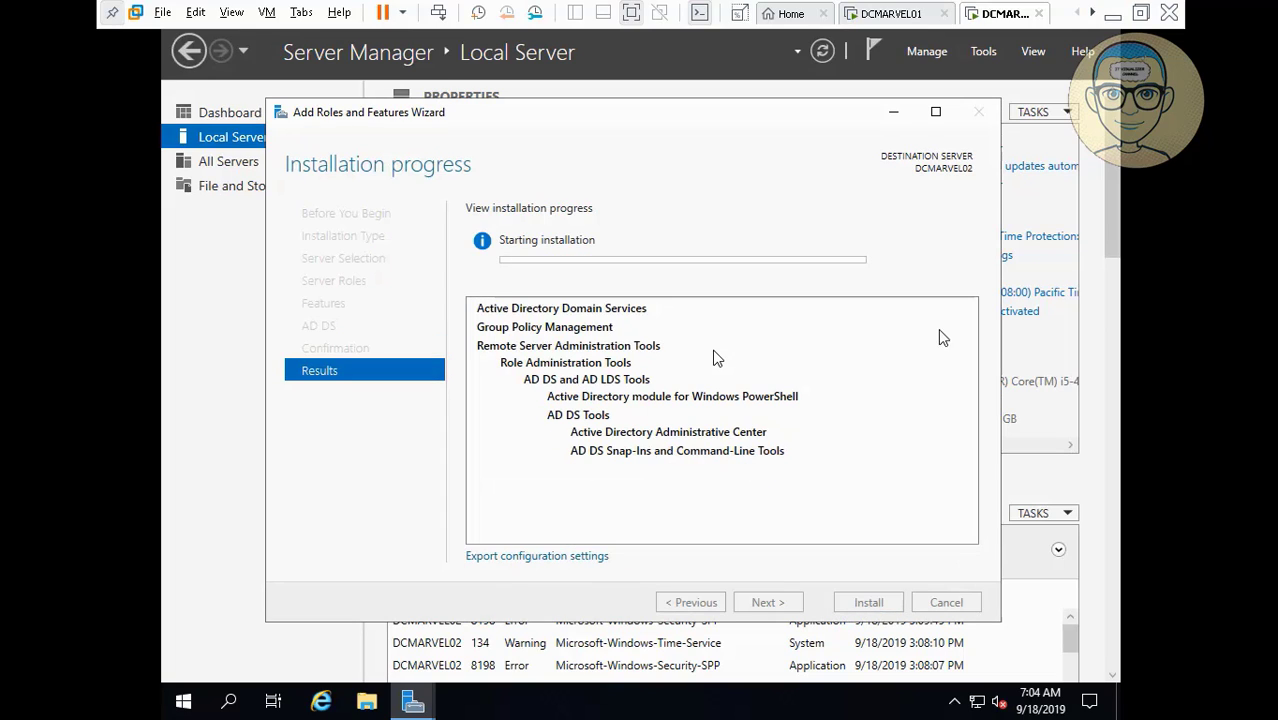
Pause the recording, return to DCMARVEL02, and choose 'Promote this server to a domain controller'.
left_click(1112, 15)
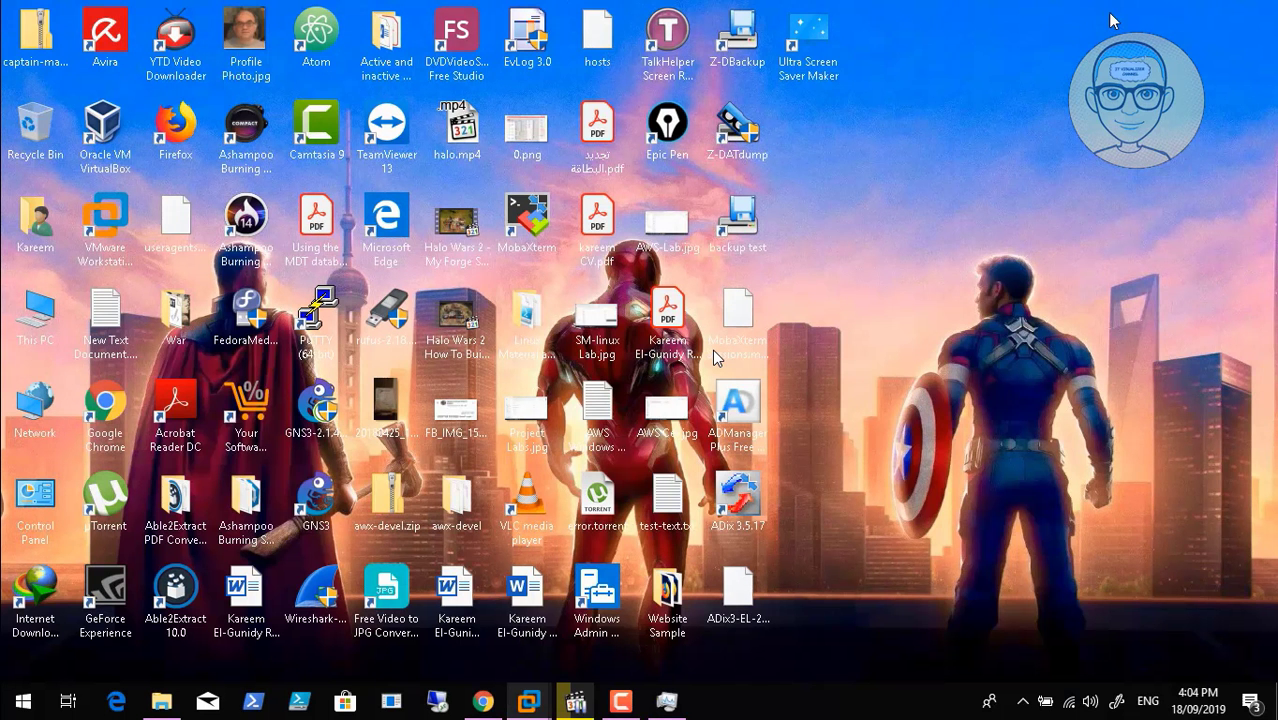
left_click(620, 700)
left_click(1189, 612)
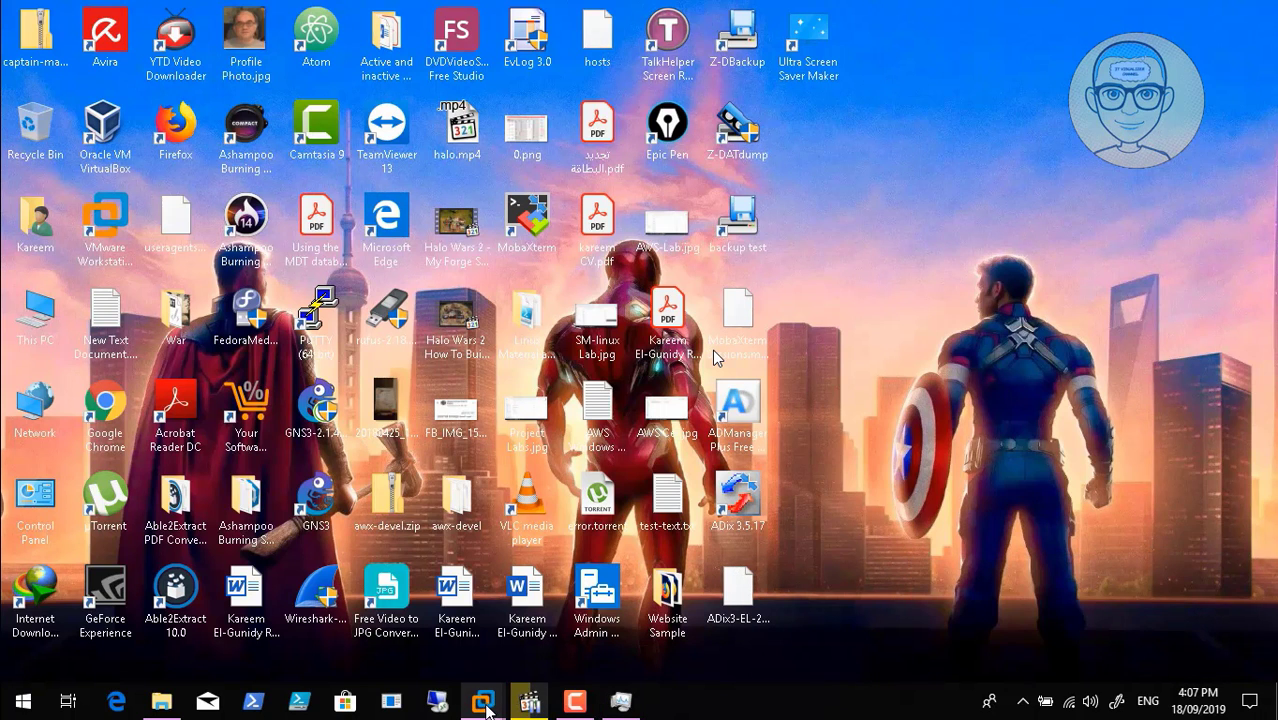
mouse_move(483, 701)
left_click(661, 577)
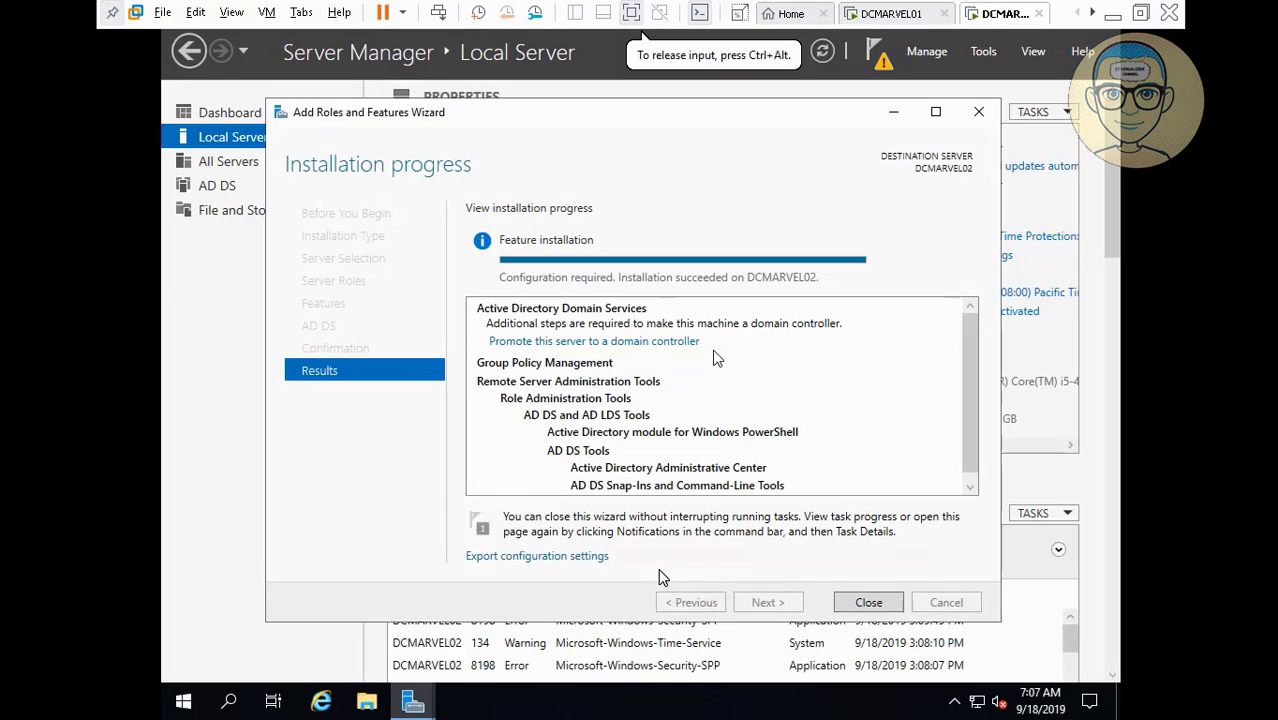
left_click(634, 346)
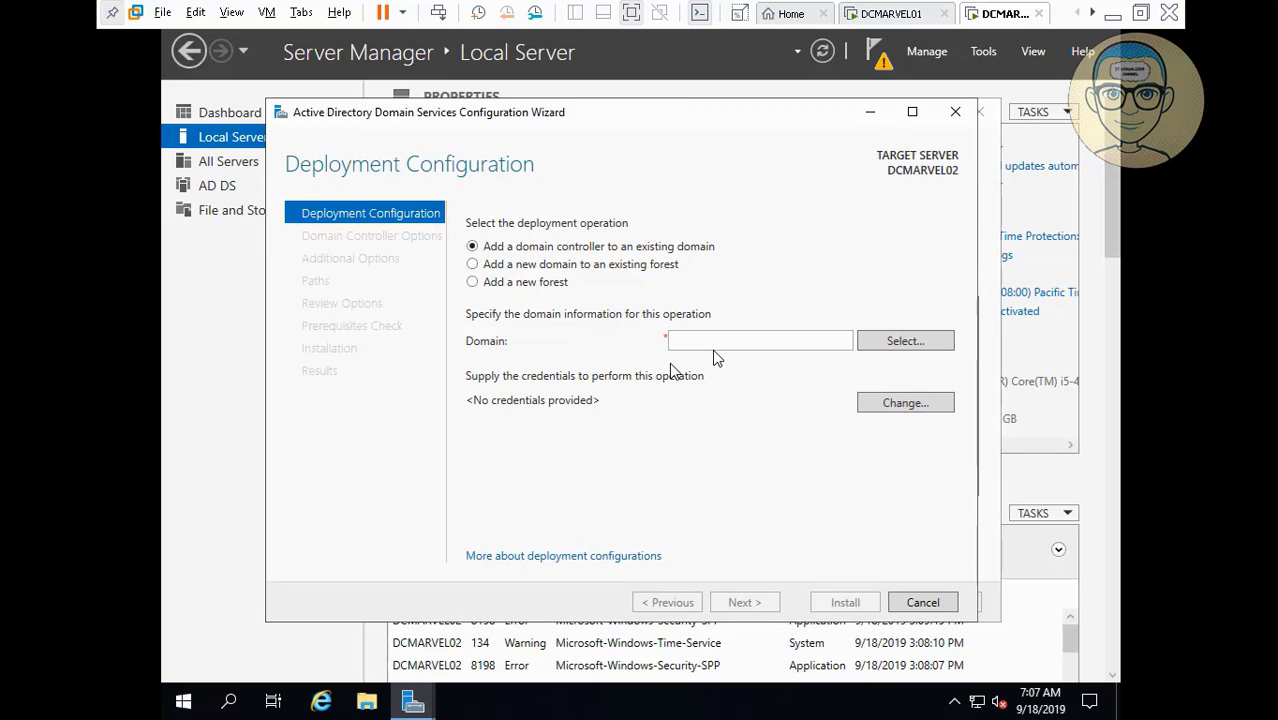
Target existing domain MARVEL.LOCAL and enter the MARVEL domain administrator's user name and password.
left_click(765, 340)
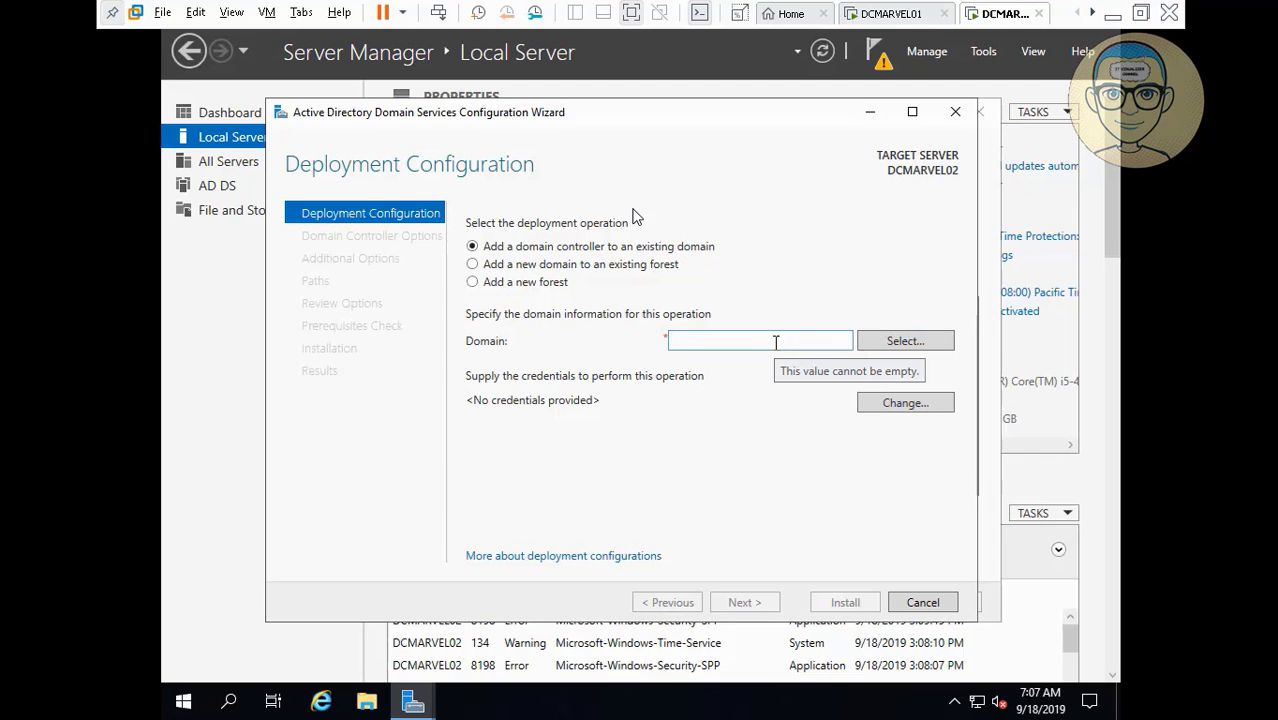
type("MA")
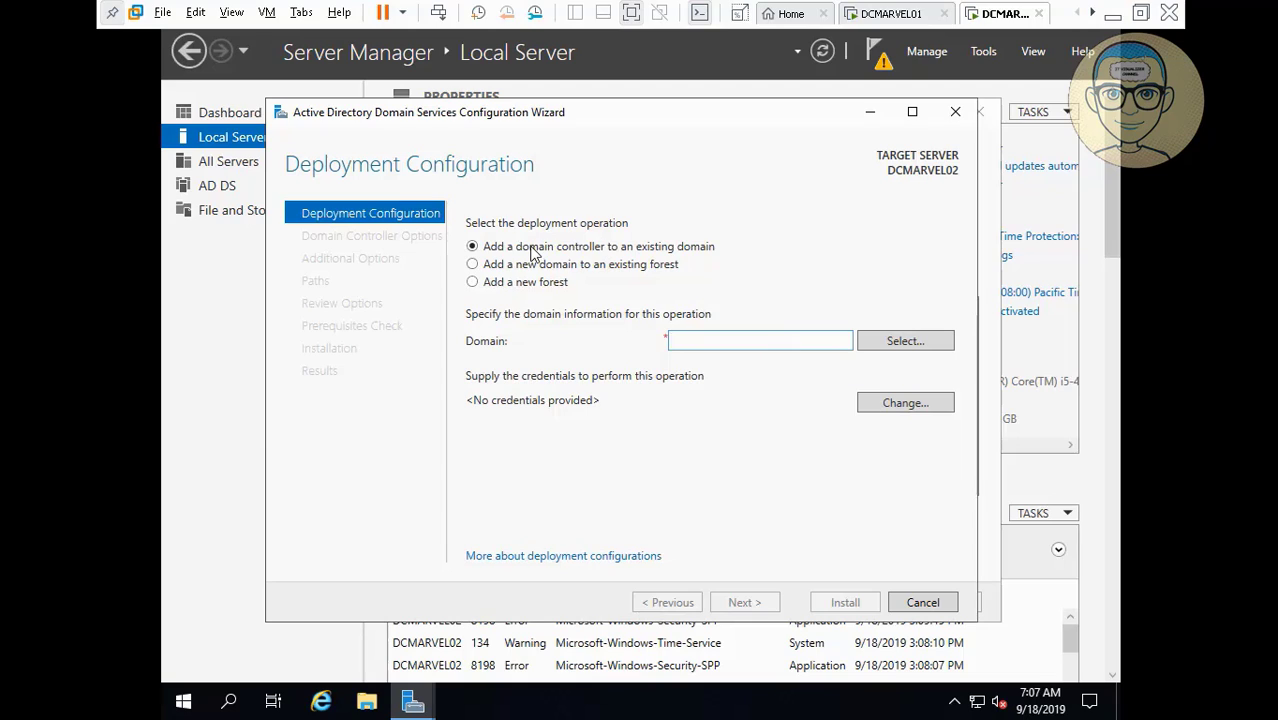
type("RVEL.LOCAL")
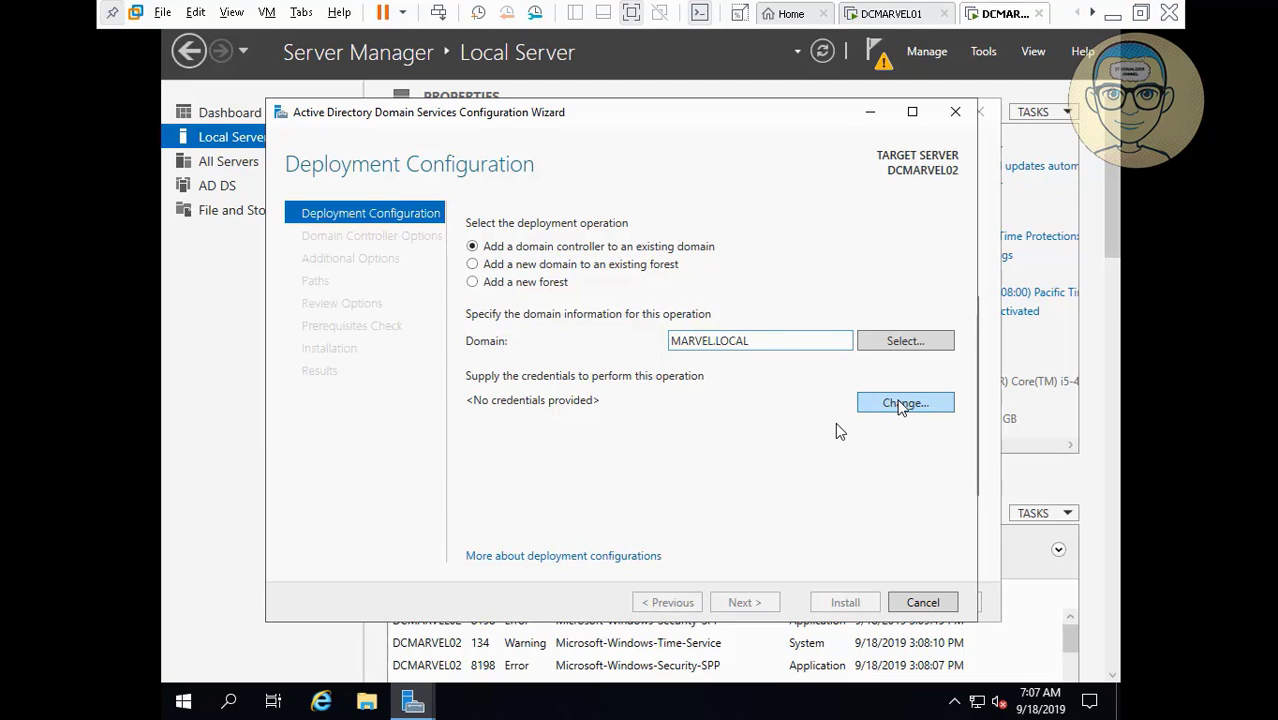
left_click(900, 404)
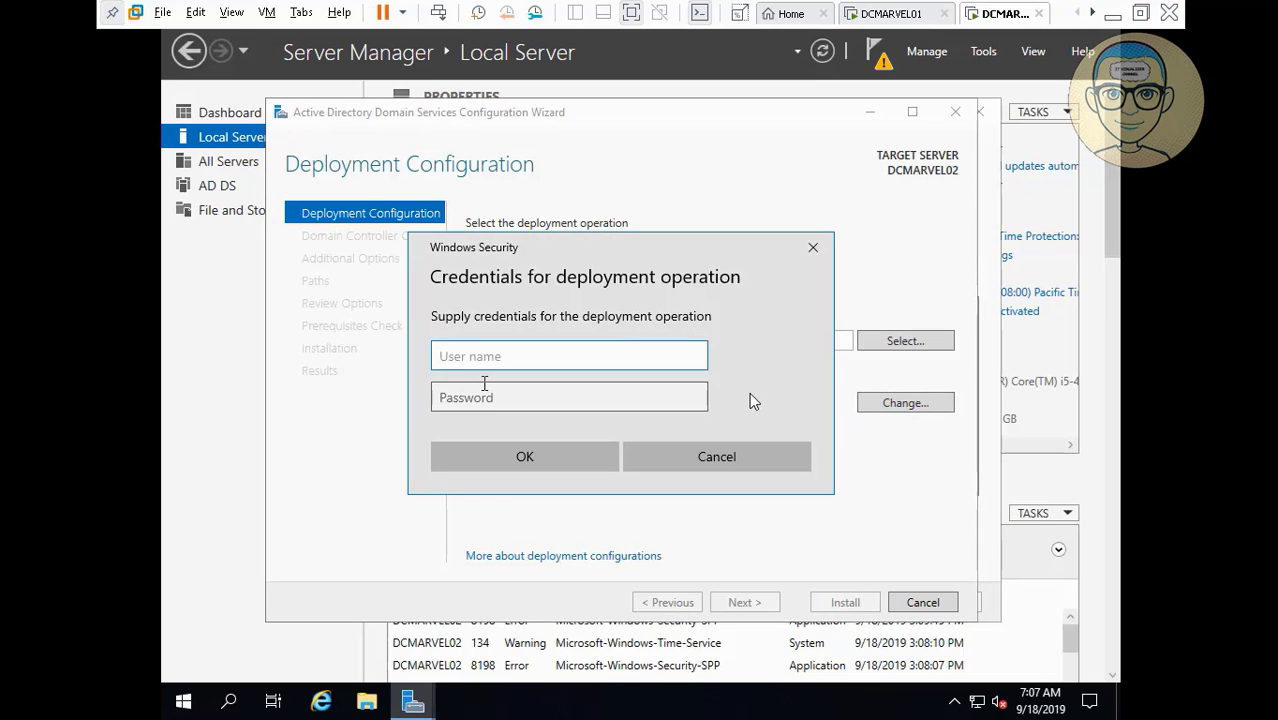
type("MARVEL\\krao")
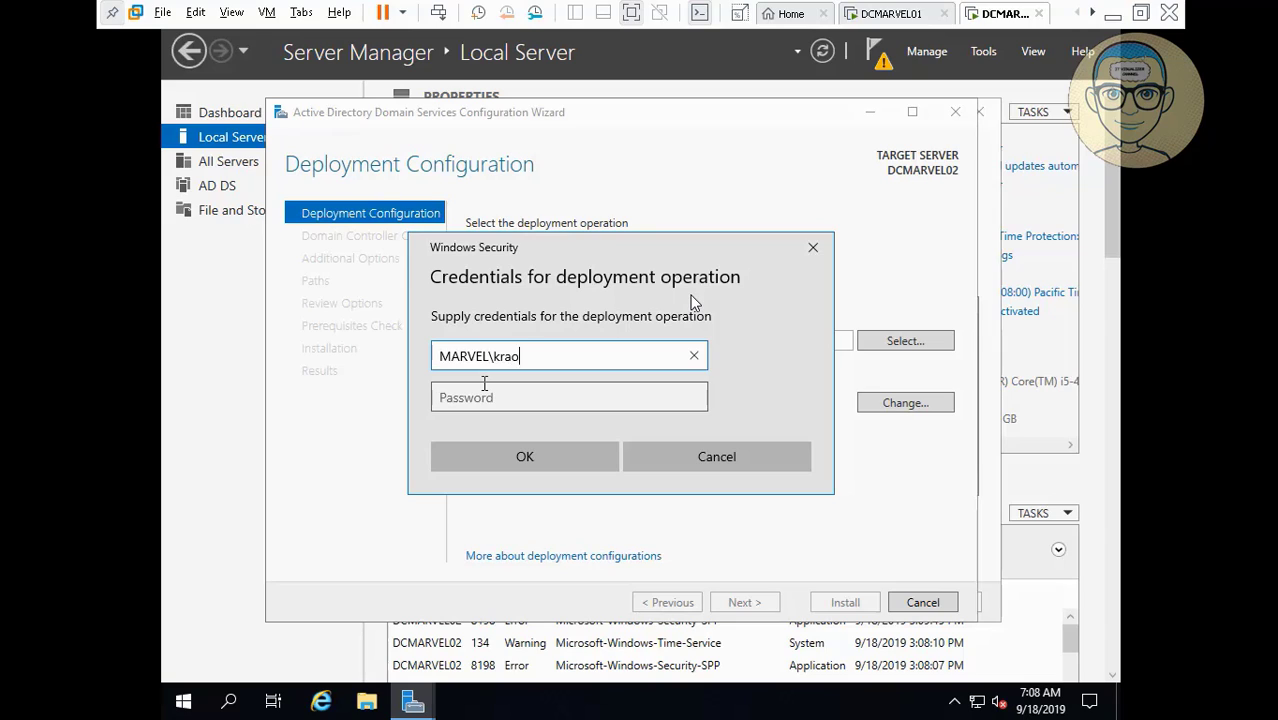
type("uf")
key("Tab")
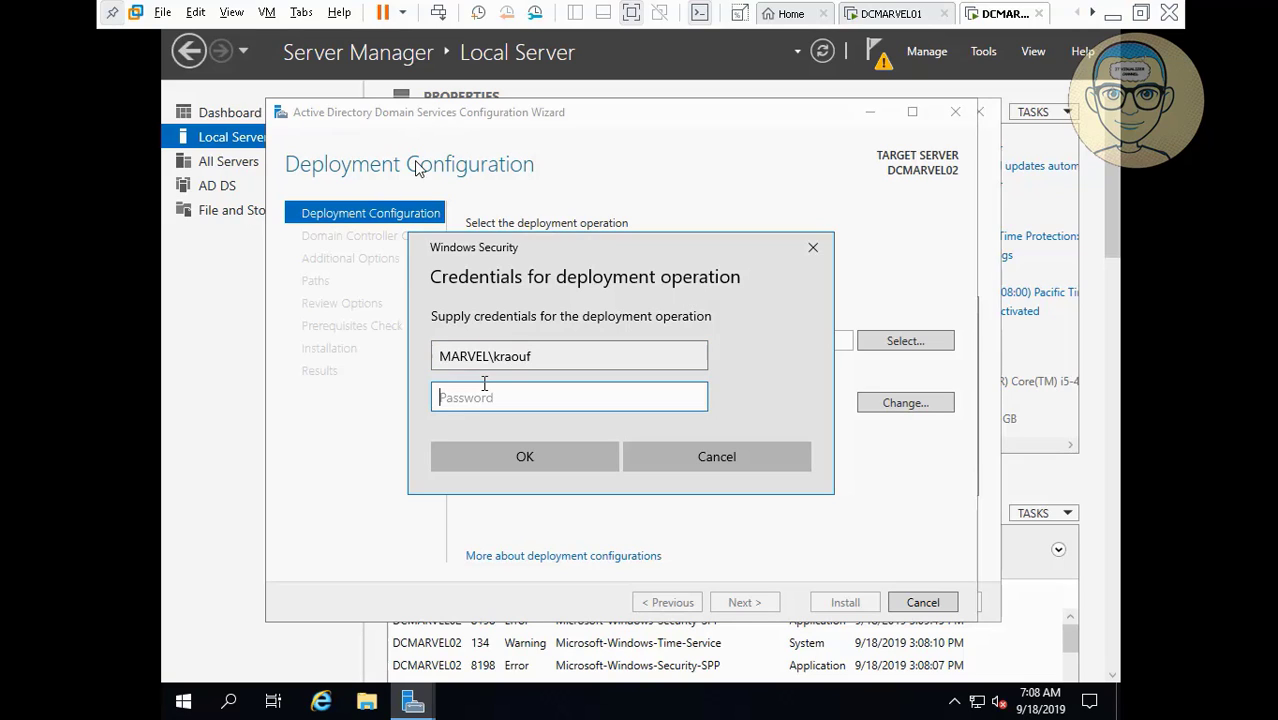
type("••••")
key("BackSpace")
key("BackSpace")
key("BackSpace")
key("BackSpace")
type("••••••••••")
left_click(515, 454)
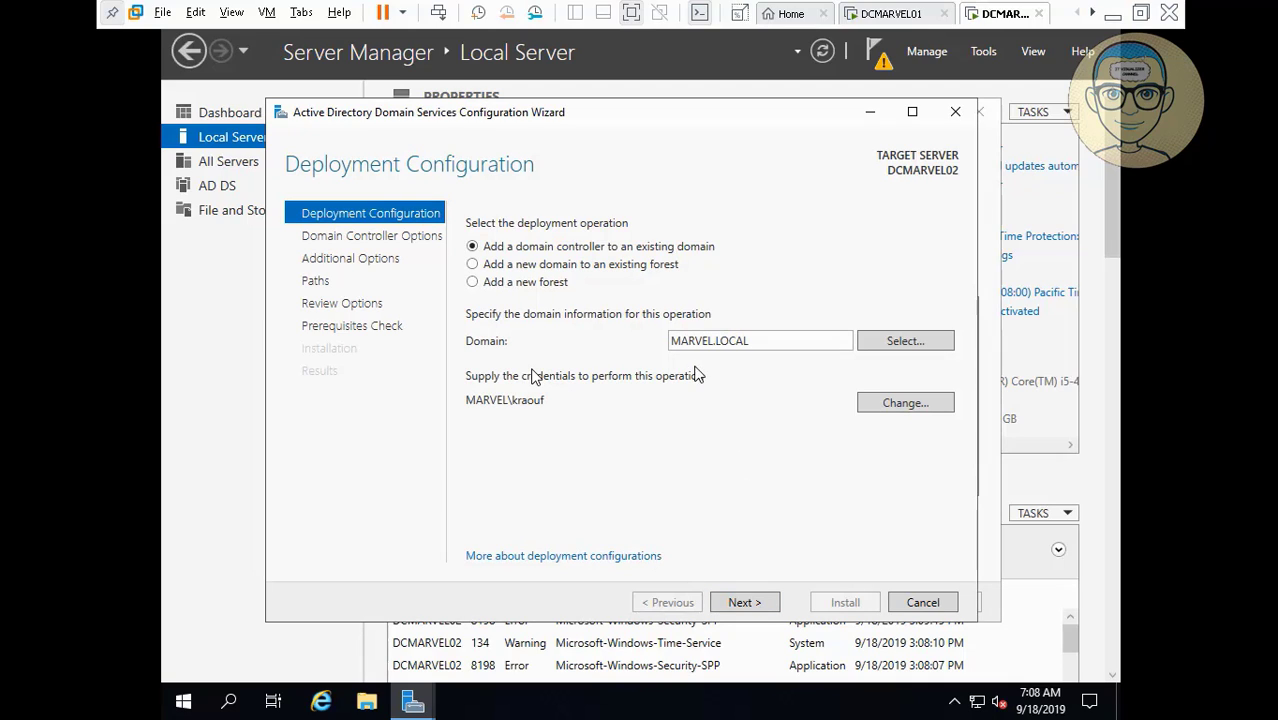
Enter and confirm the Directory Services Restore Mode password, then continue to DNS Options.
left_click(746, 603)
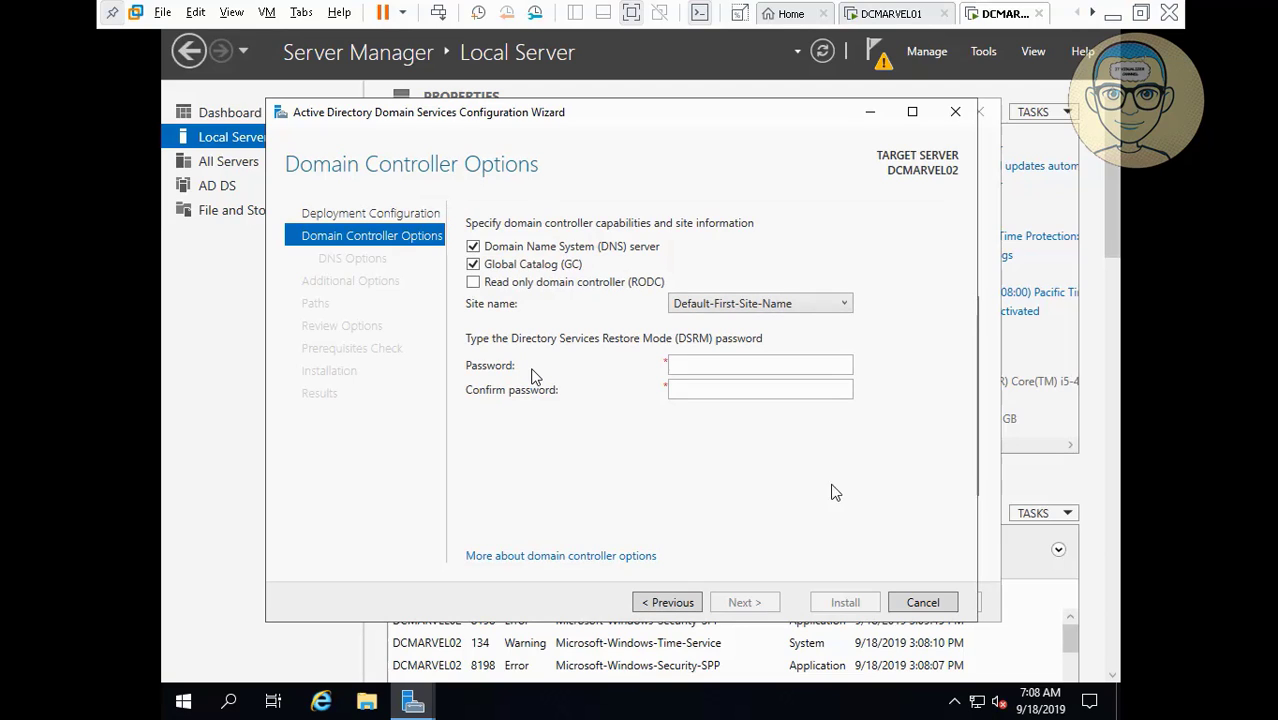
left_click(787, 365)
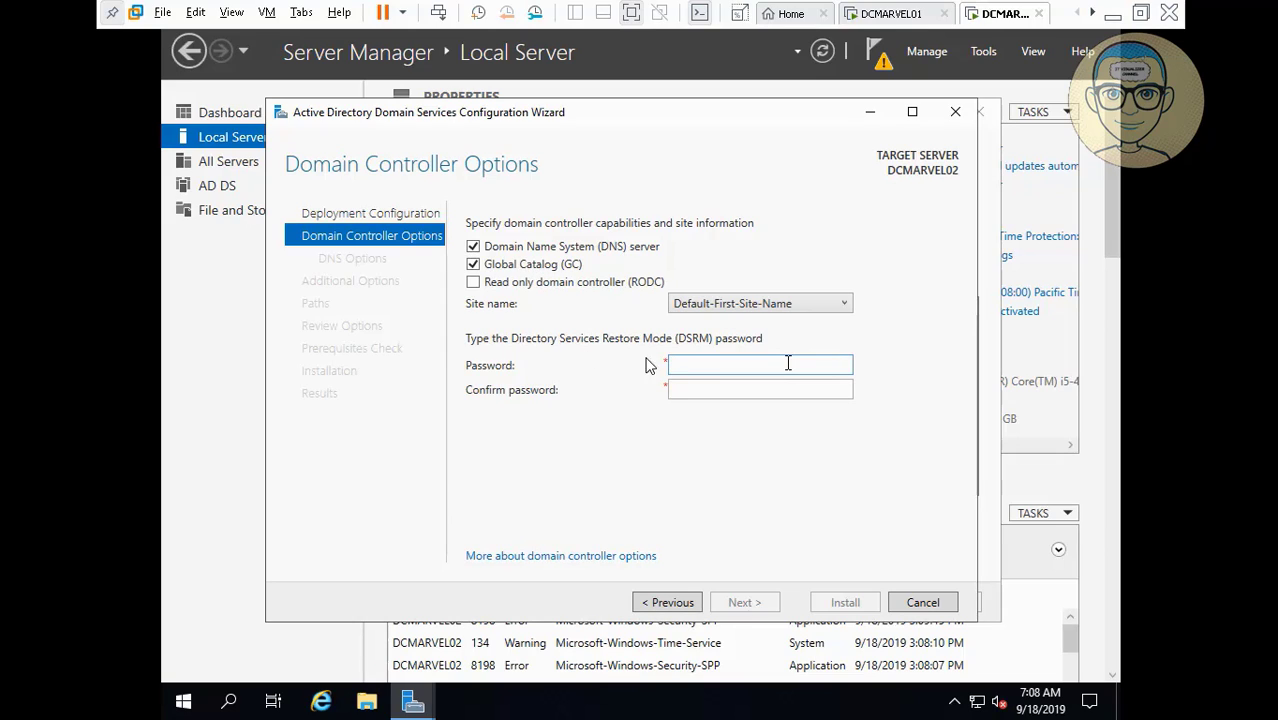
type("Pa$$w0rd12")
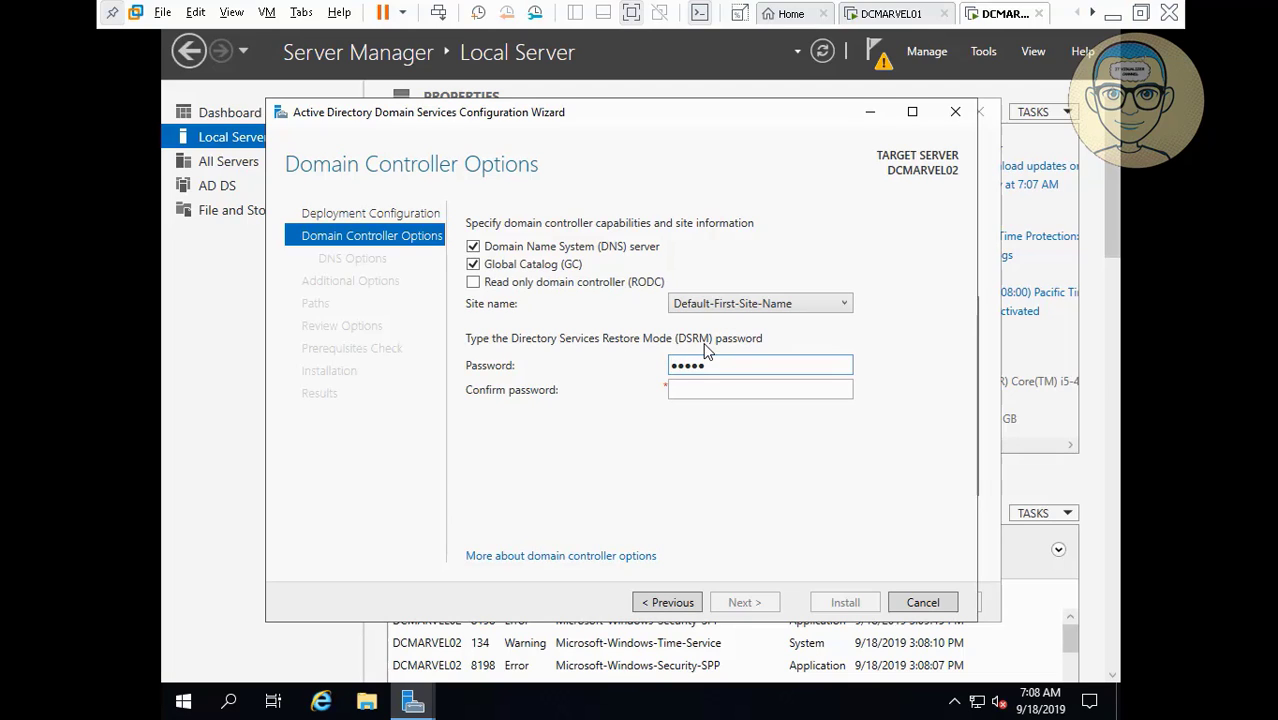
key("Tab")
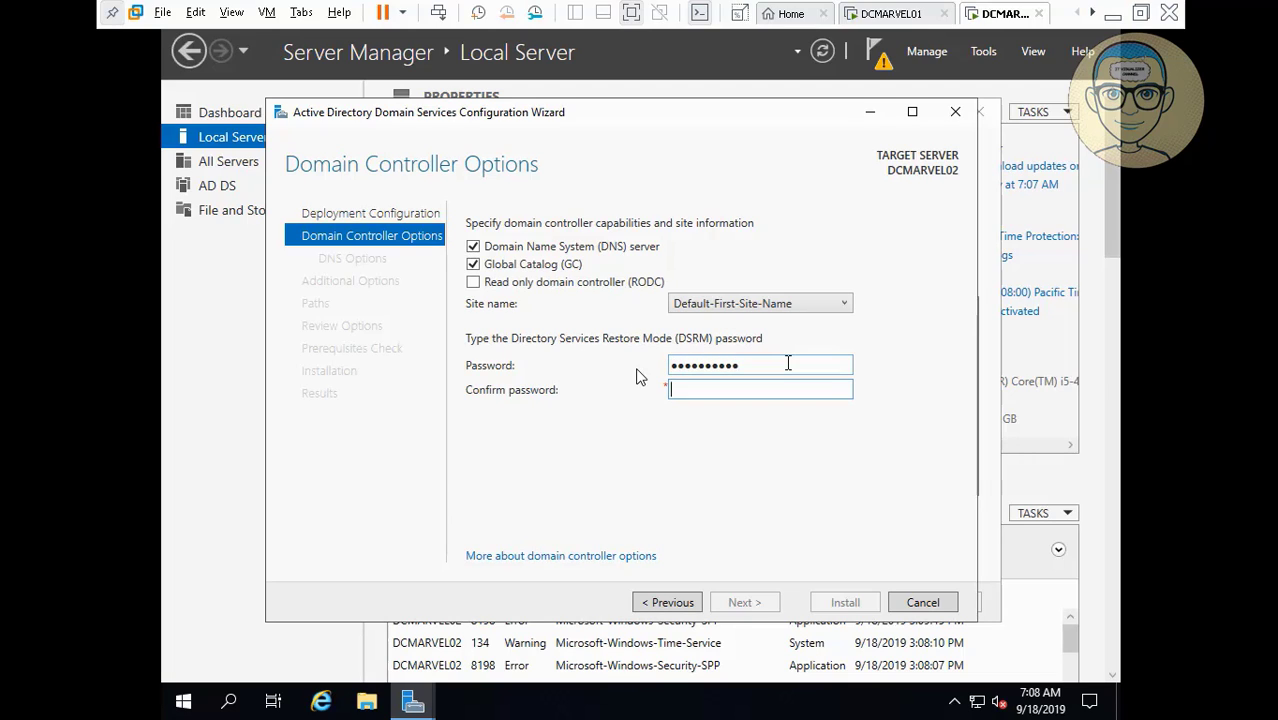
type("Pa$$w0rd12")
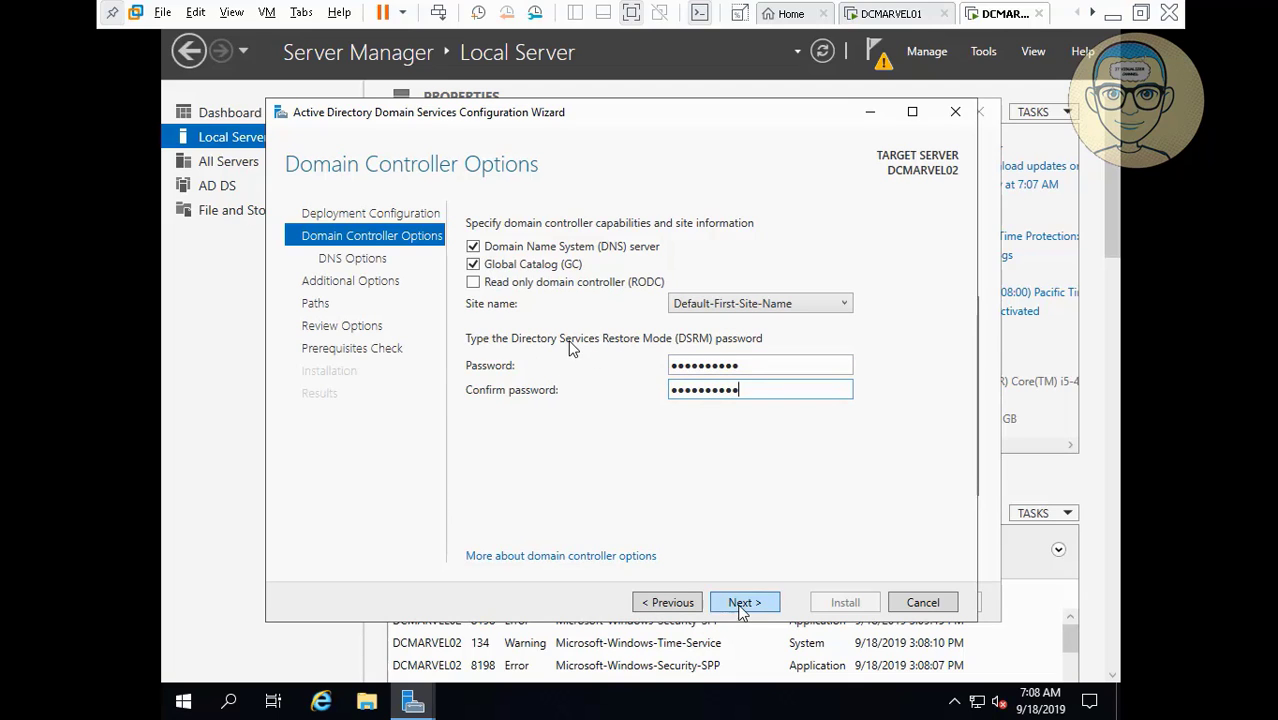
left_click(742, 604)
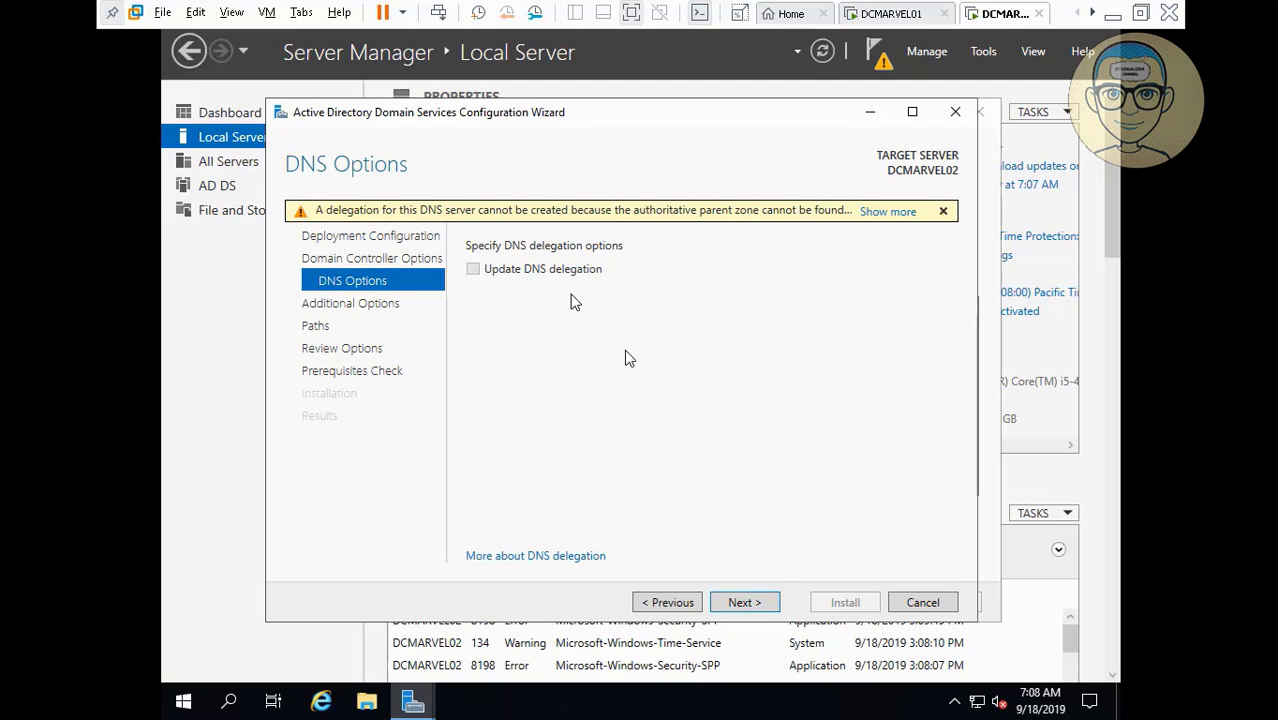
Dismiss the DNS delegation warning and accept default additional options, NTDS/SYSVOL paths and review summary.
left_click(943, 211)
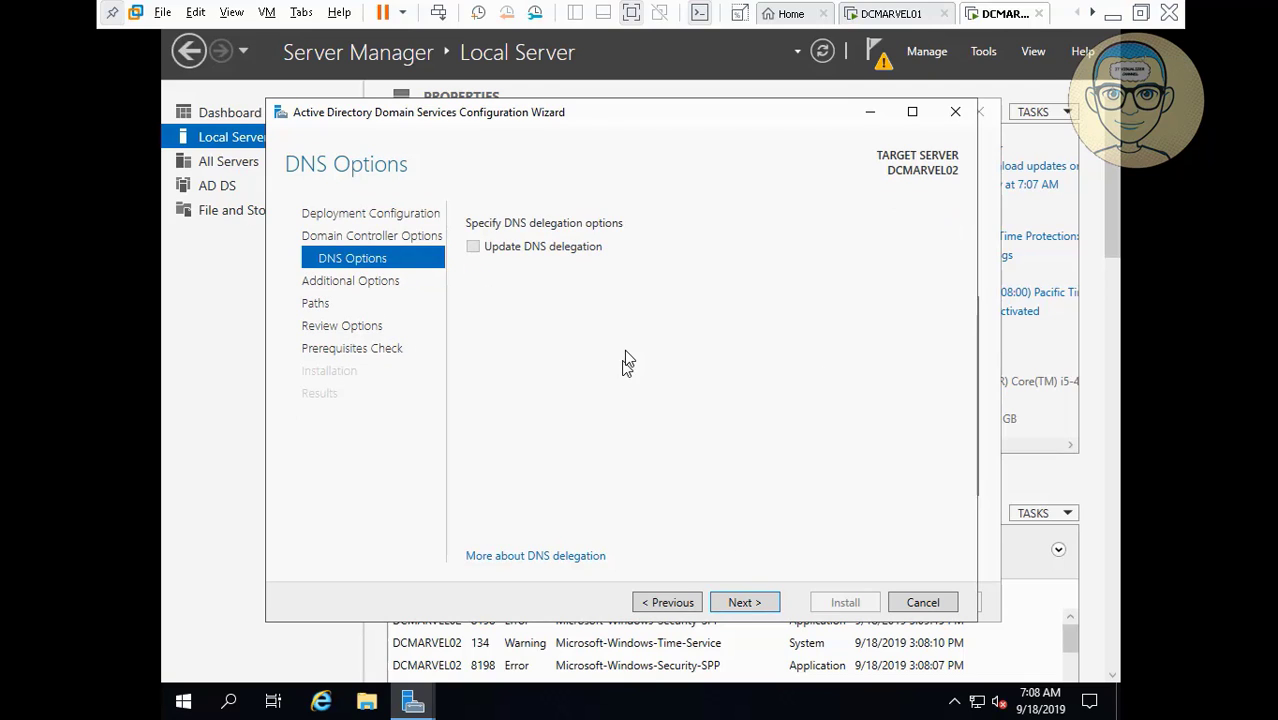
left_click(745, 603)
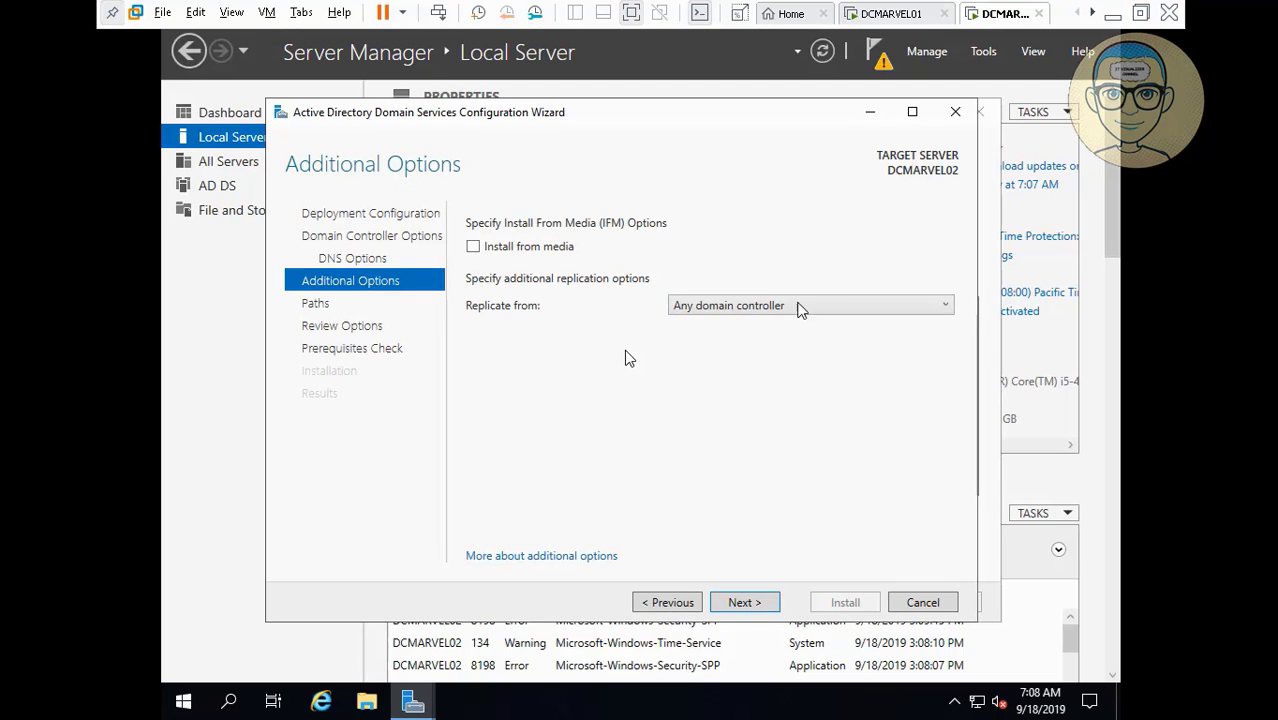
left_click(744, 602)
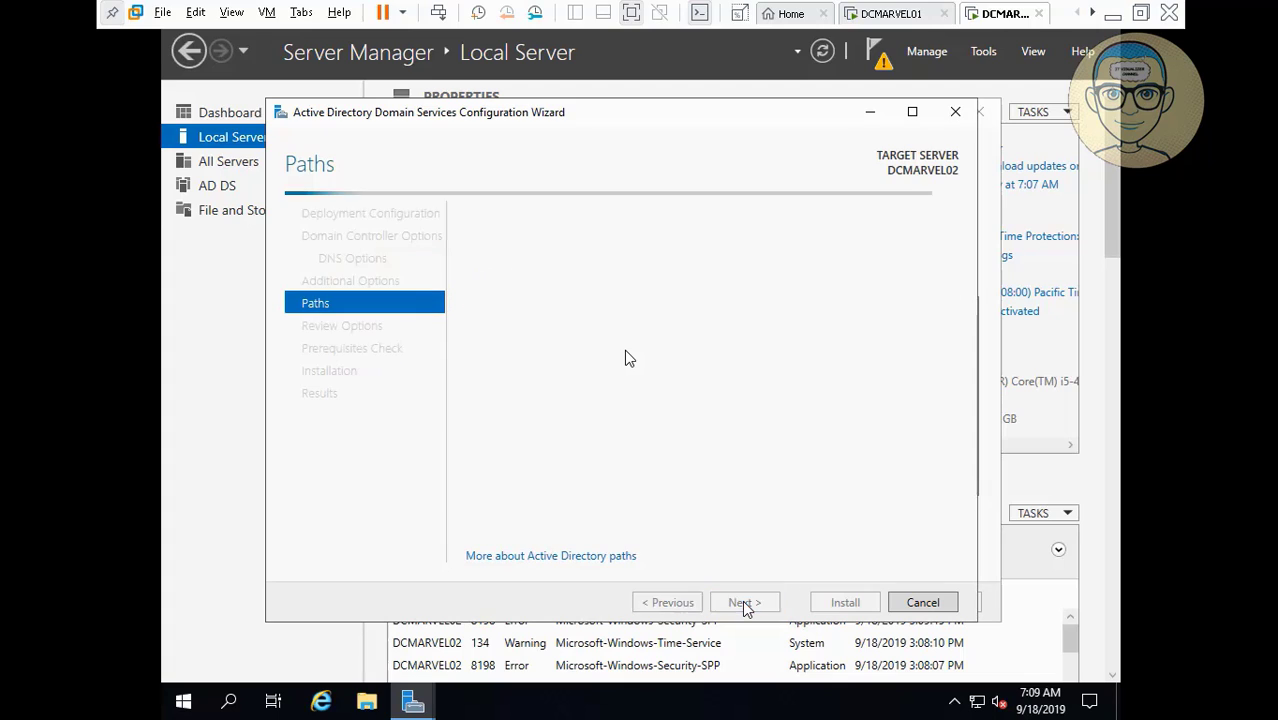
left_click(745, 603)
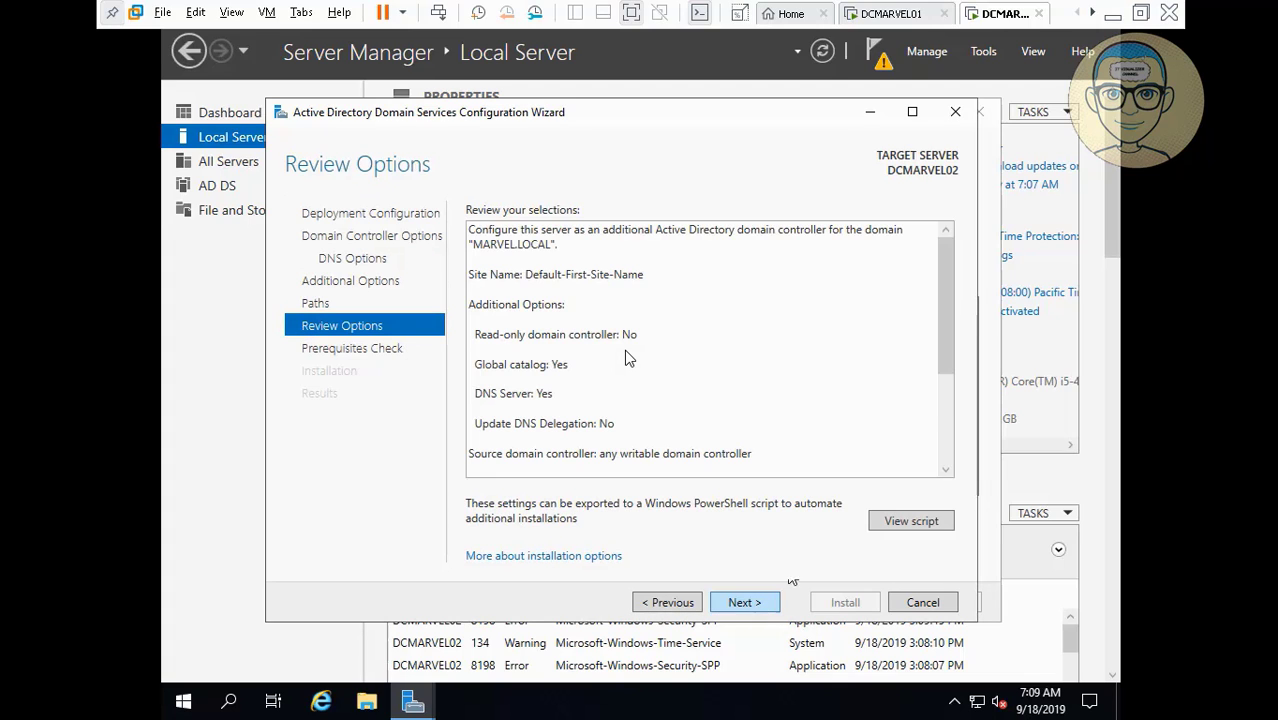
left_click(948, 449)
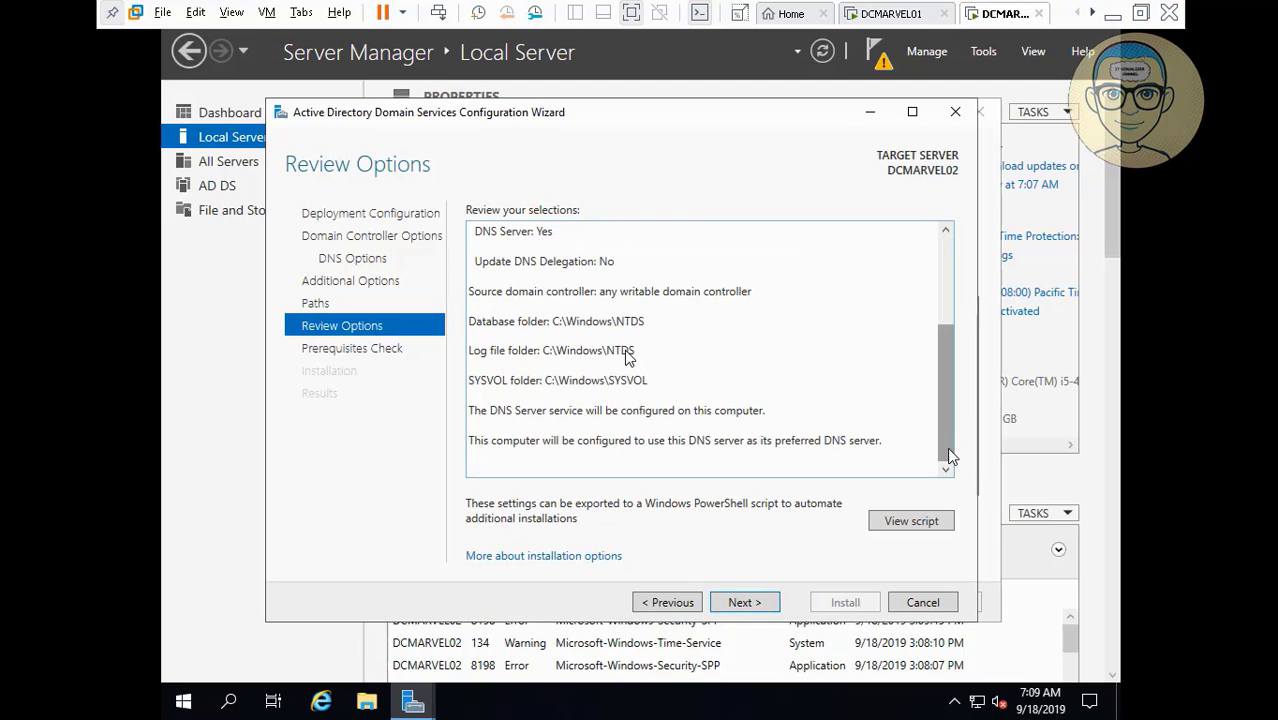
left_click(744, 602)
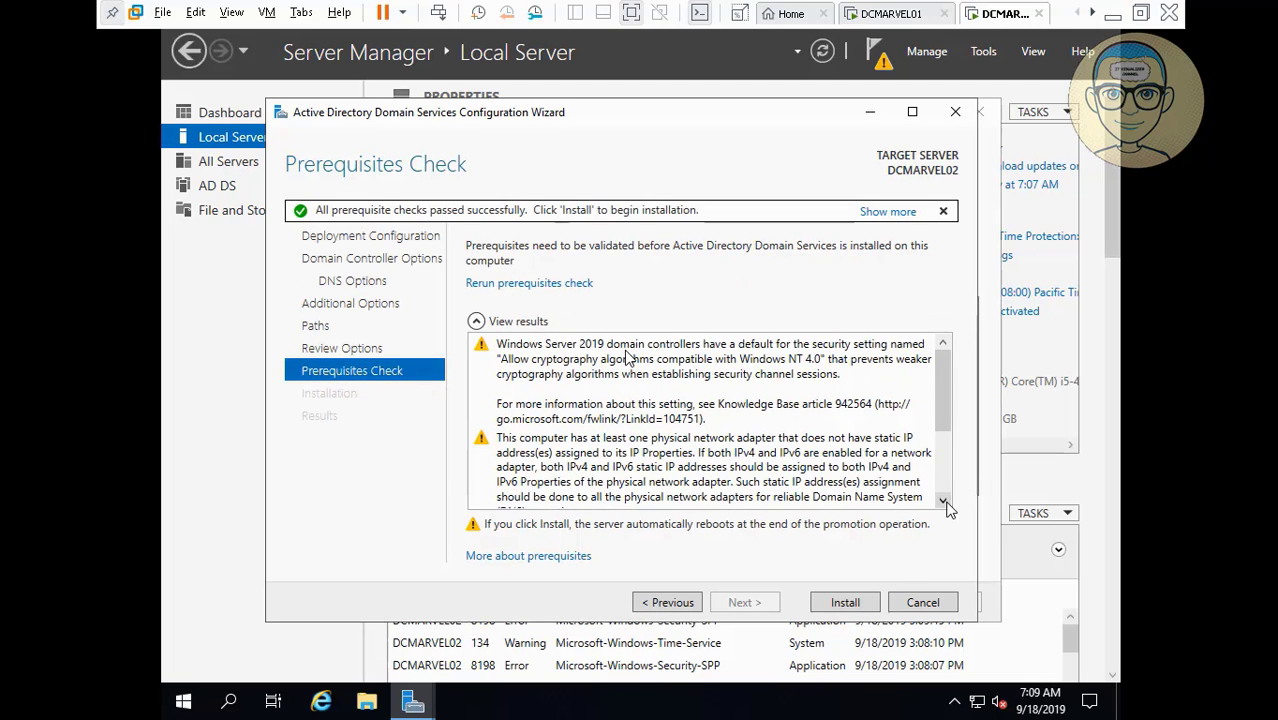
Review the prerequisite results, dismiss the updates notification, and start the domain controller installation.
scroll(944, 507, "down", 3)
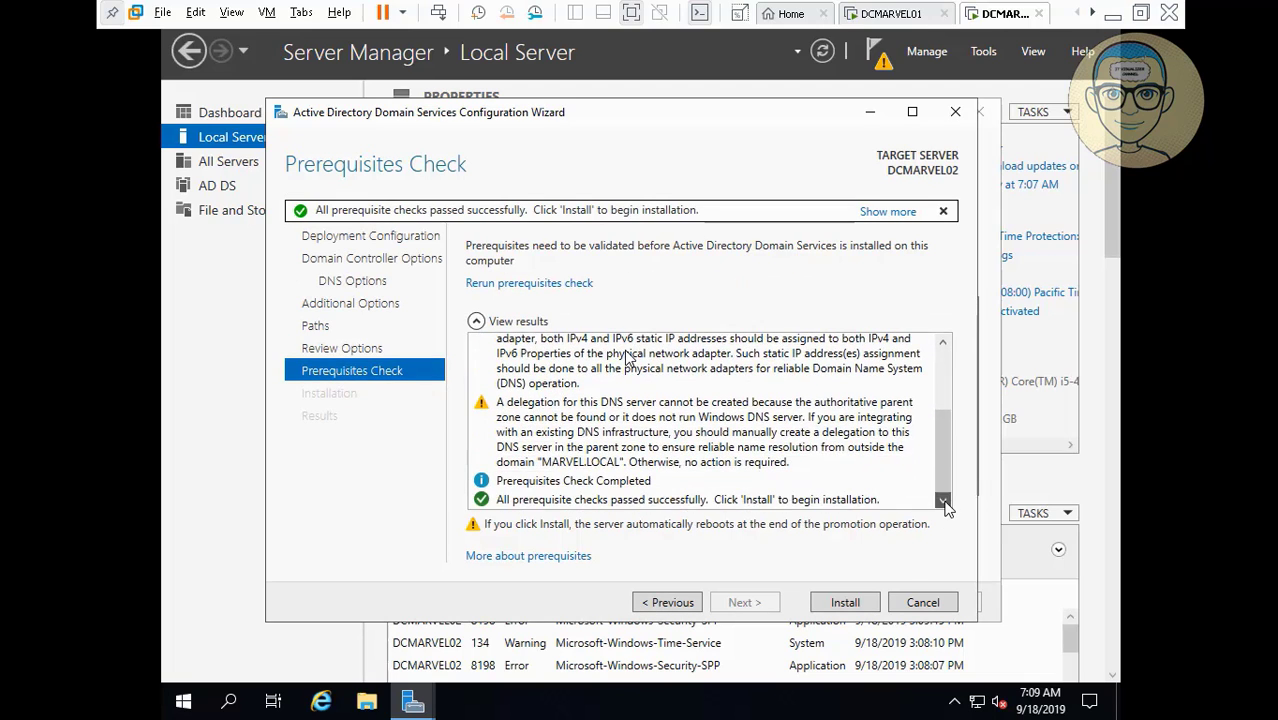
left_click(940, 367)
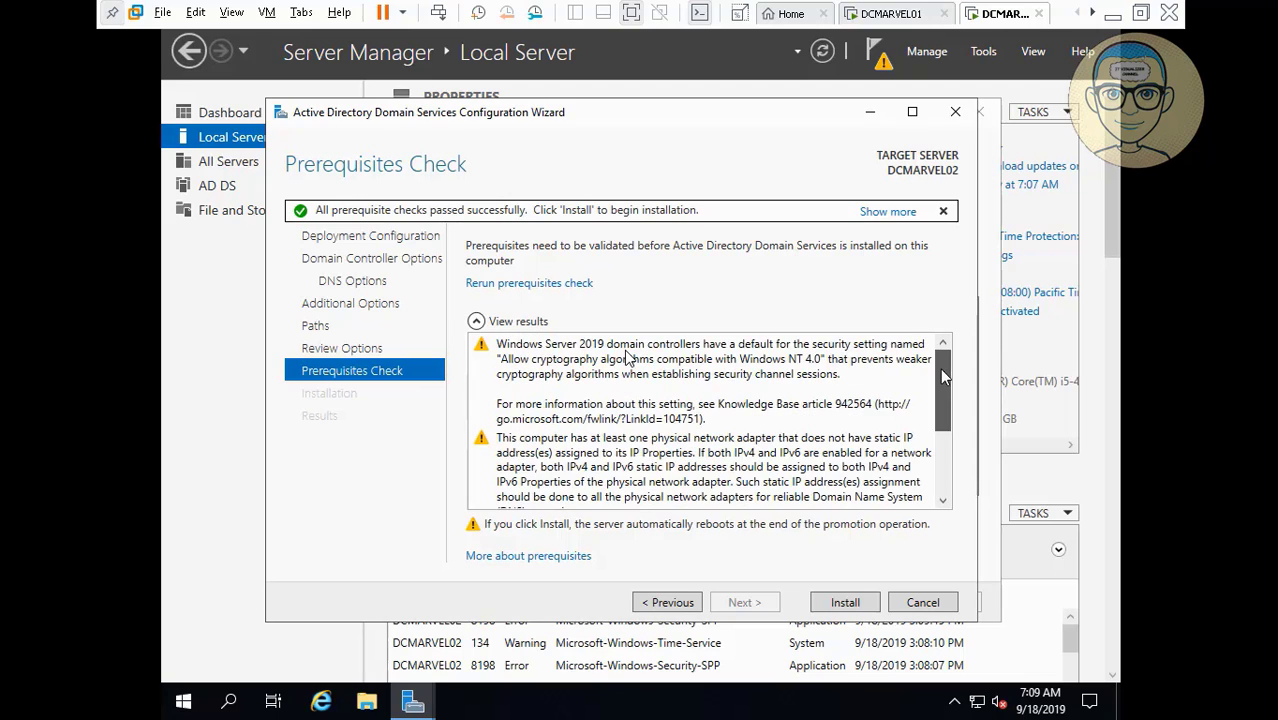
left_click(941, 479)
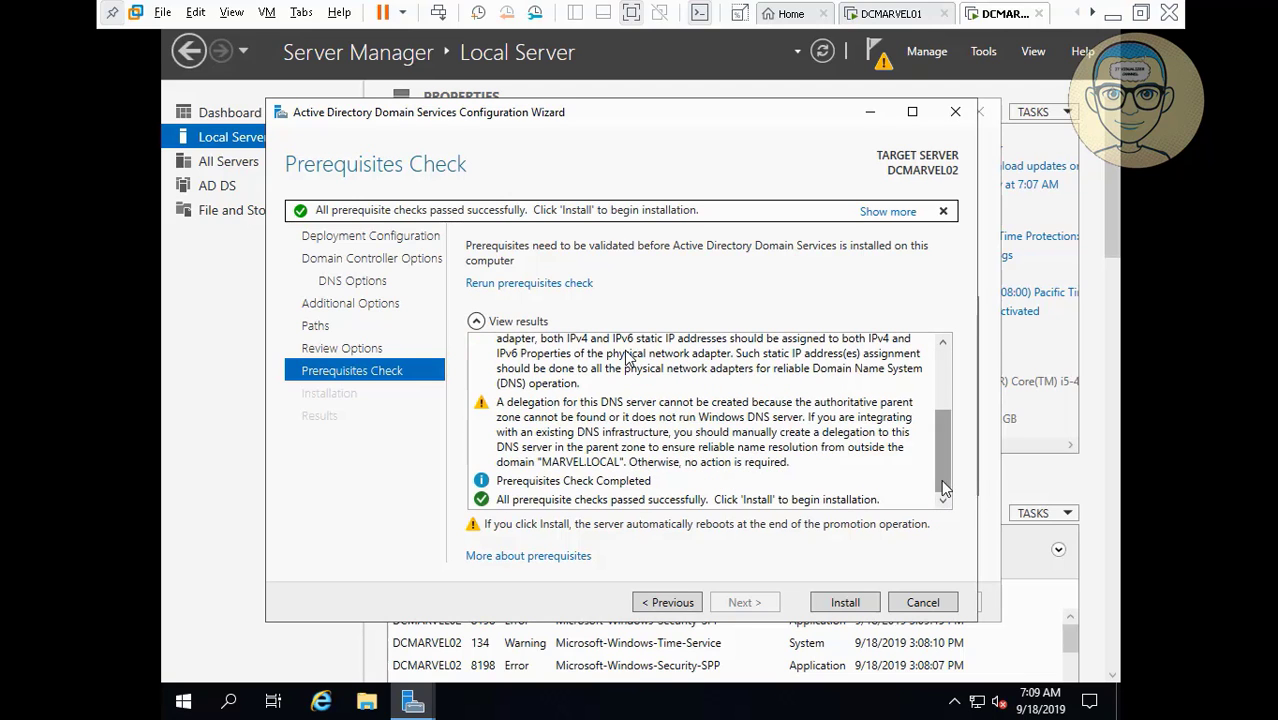
left_click(945, 366)
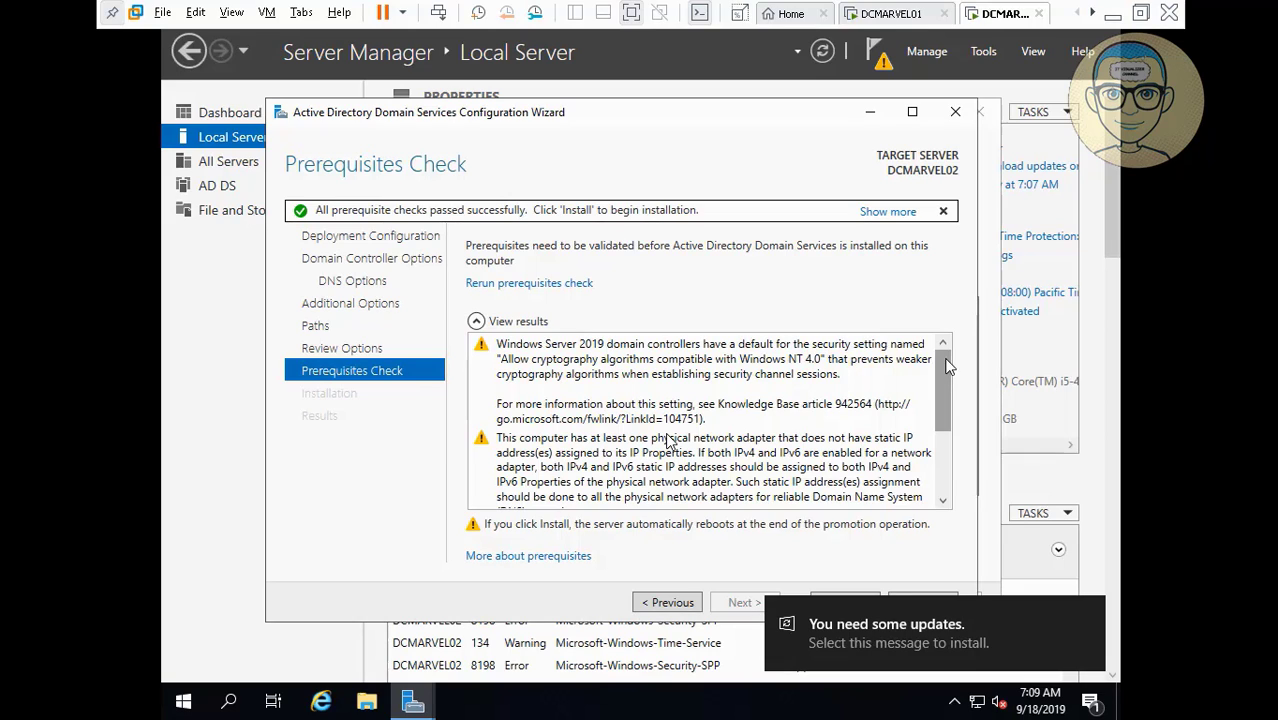
left_click(1087, 616)
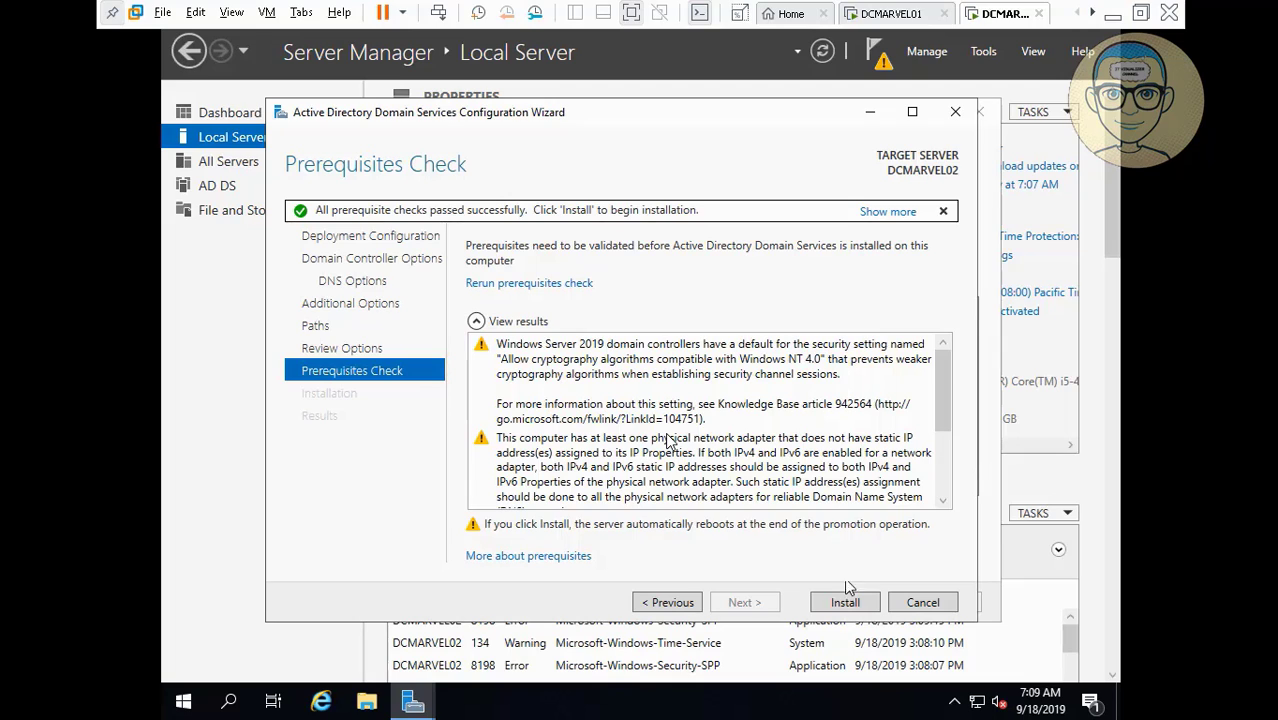
scroll(940, 490, "down", 3)
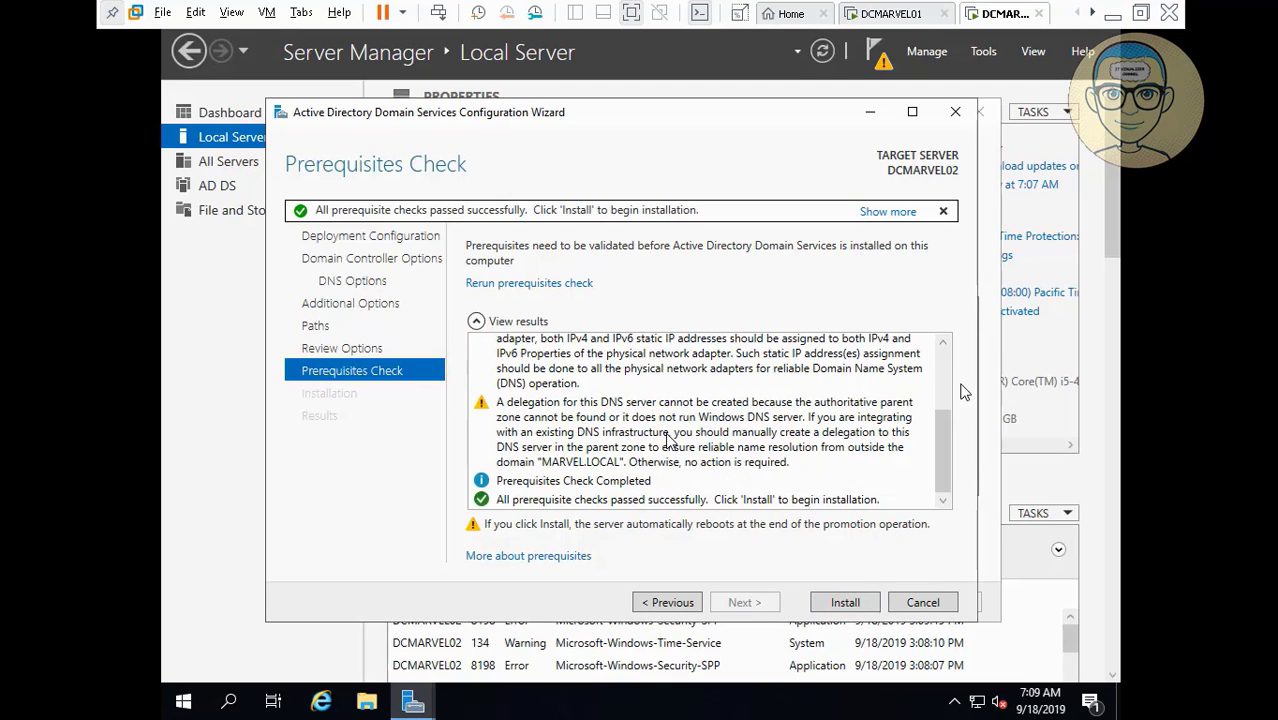
scroll(948, 366, "up", 3)
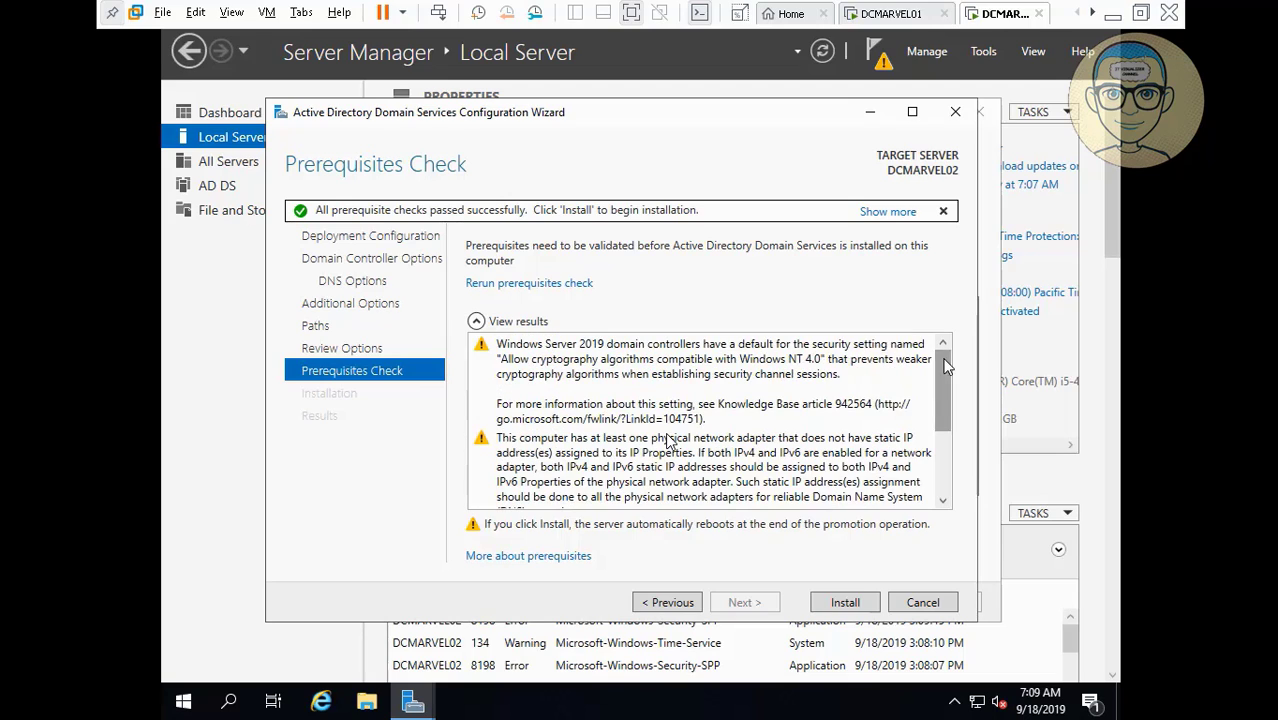
left_click(845, 602)
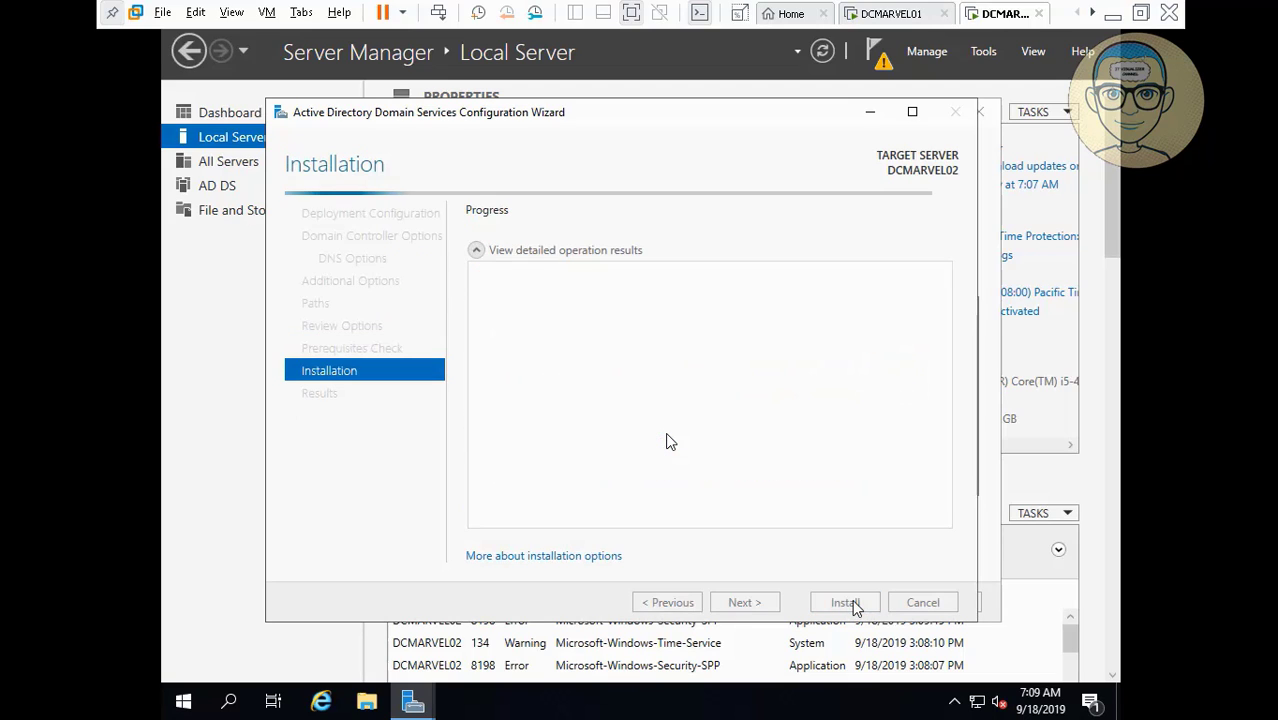
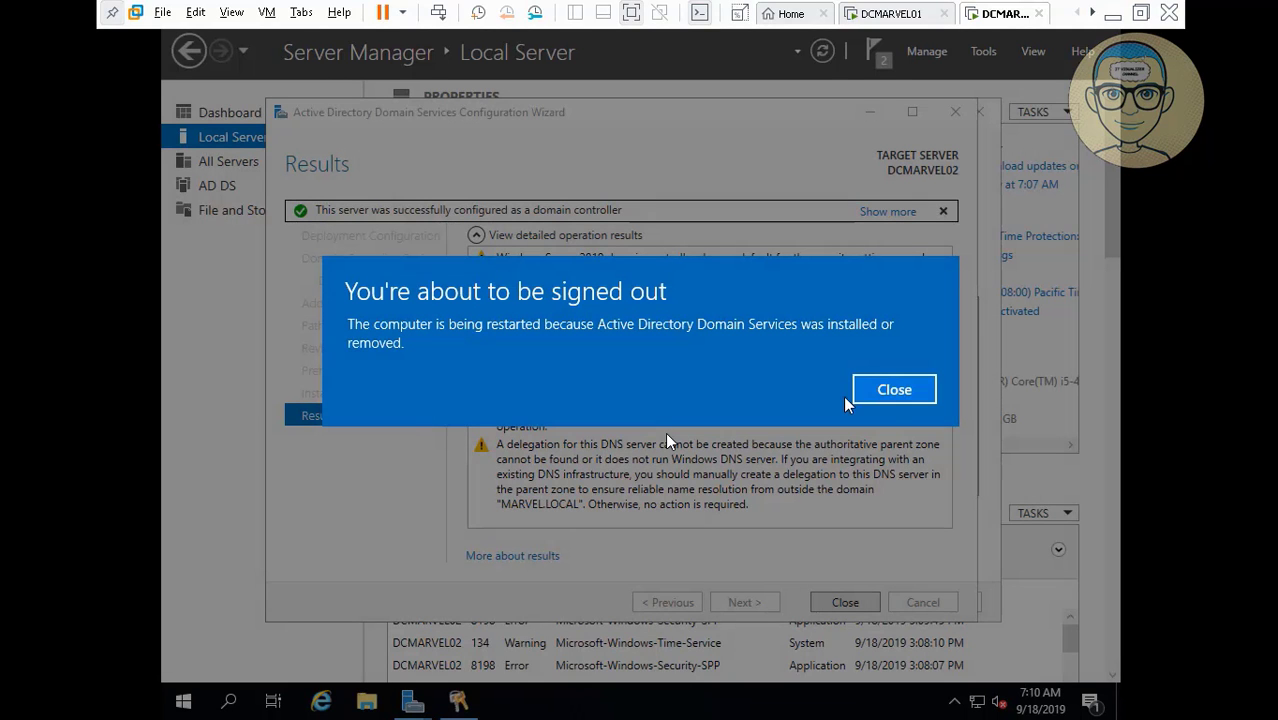
Dismiss the sign-out notice and close the AD DS Configuration and Add Roles wizards.
left_click(892, 390)
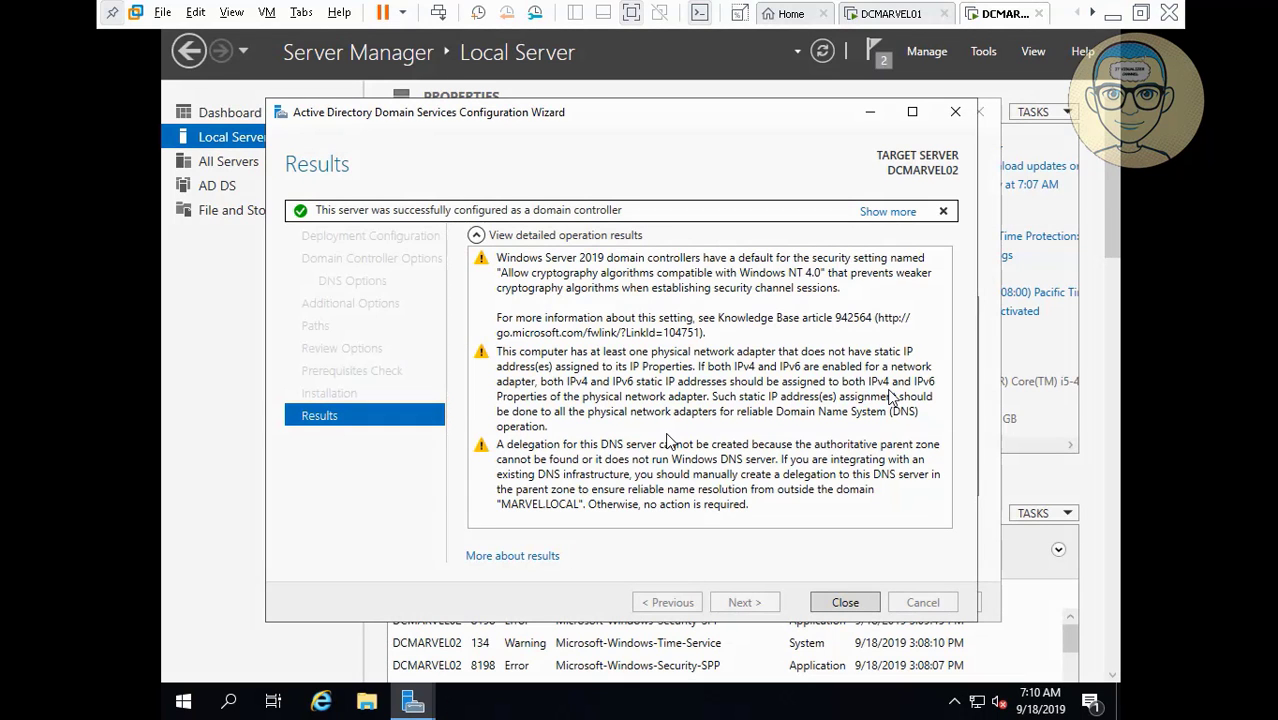
left_click(847, 606)
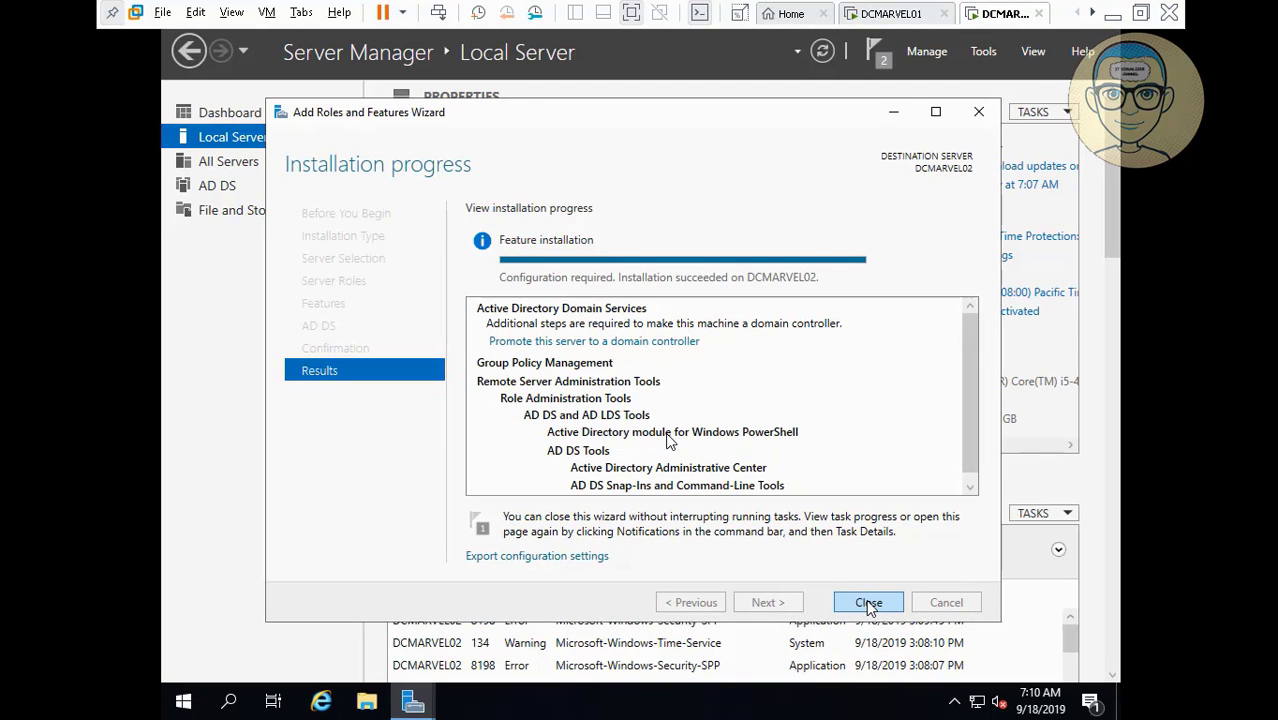
left_click(867, 603)
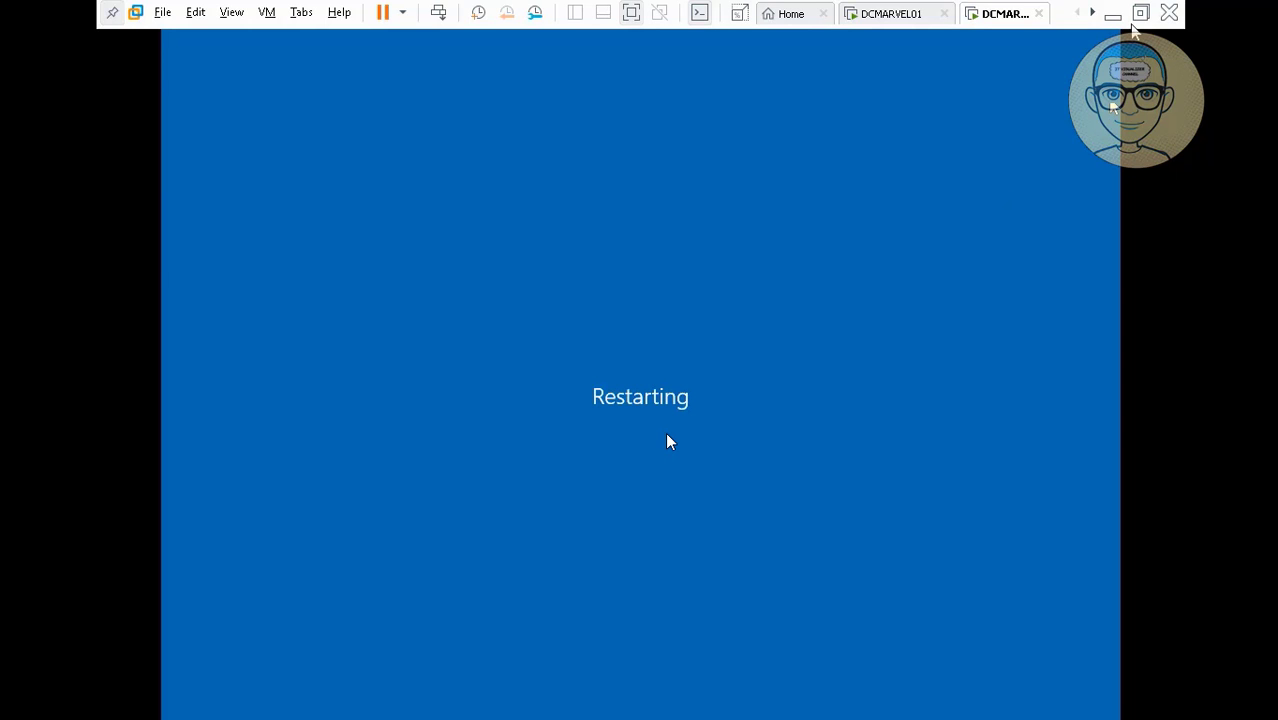
Restore the VMware window on the DCMARVEL02 tab to watch it reach the lock screen.
left_click(1115, 18)
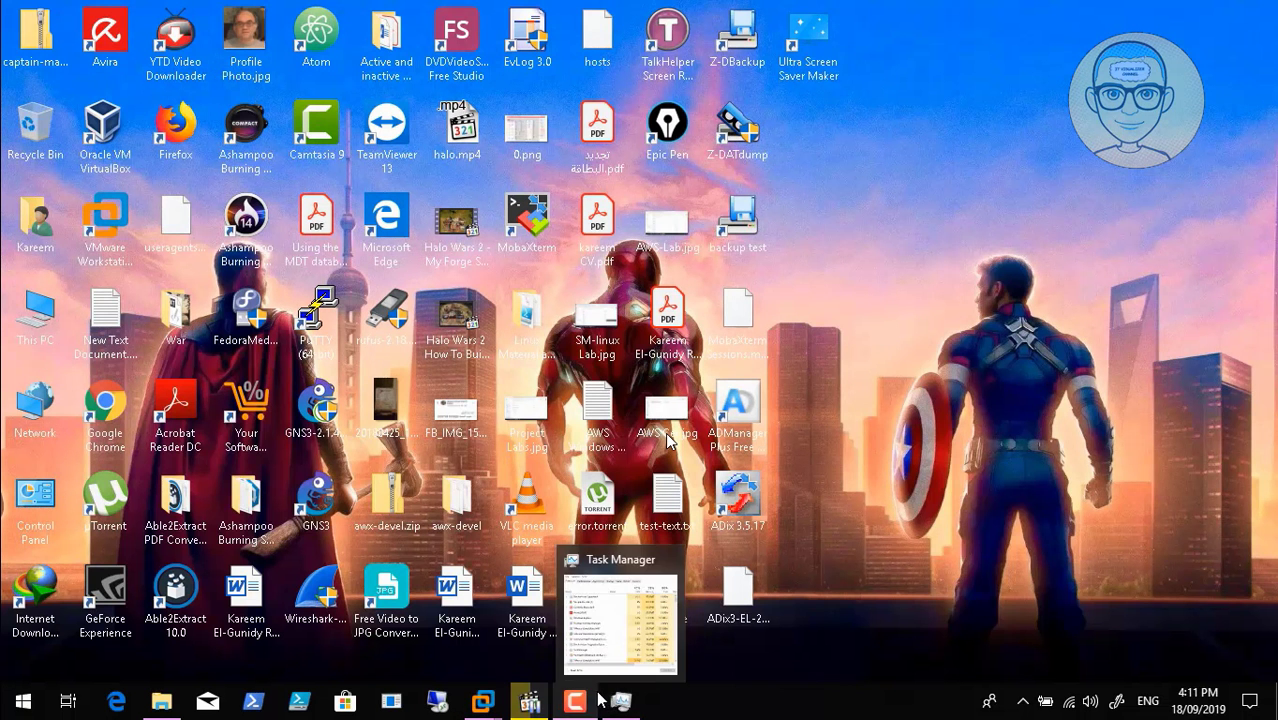
left_click(575, 700)
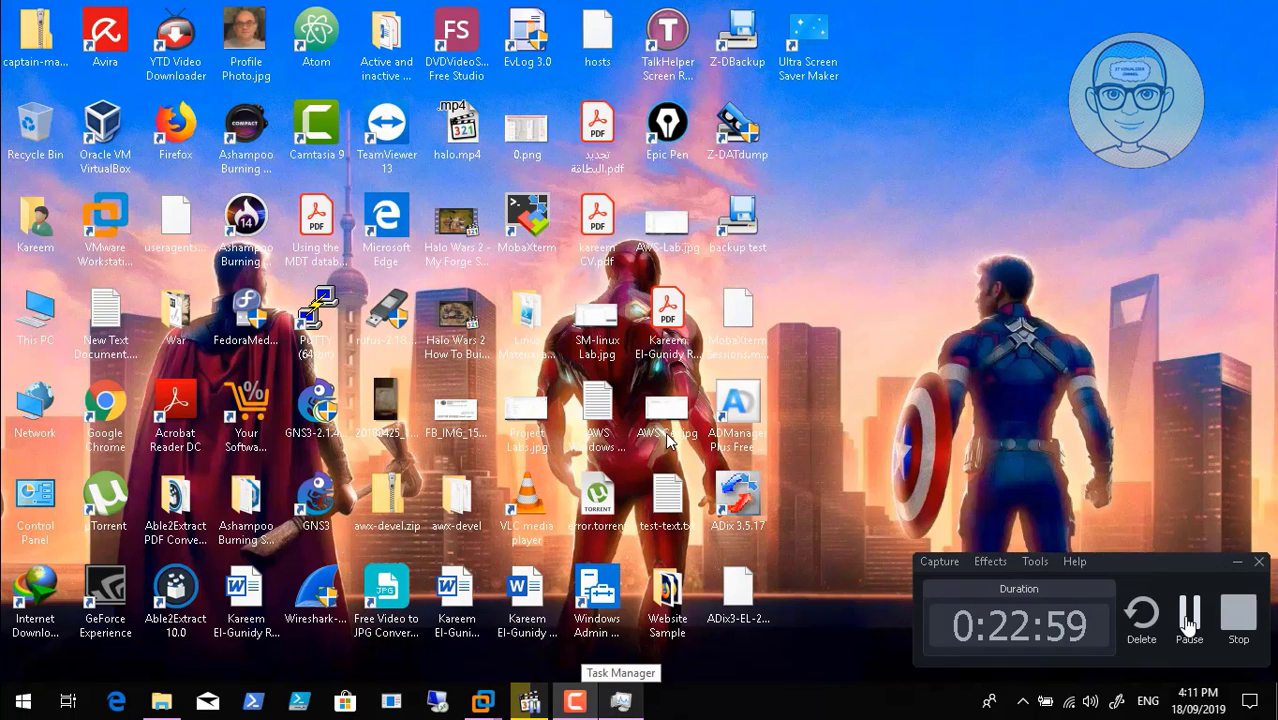
left_click(1188, 615)
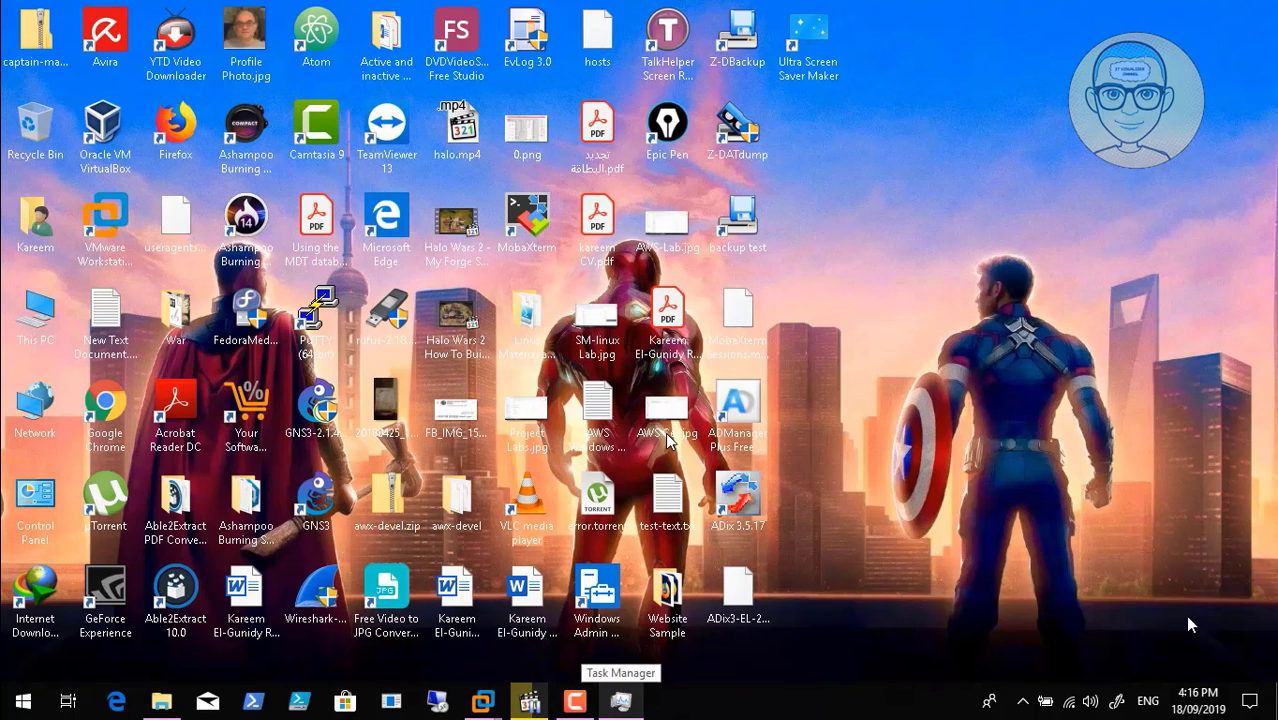
left_click(482, 702)
left_click(663, 575)
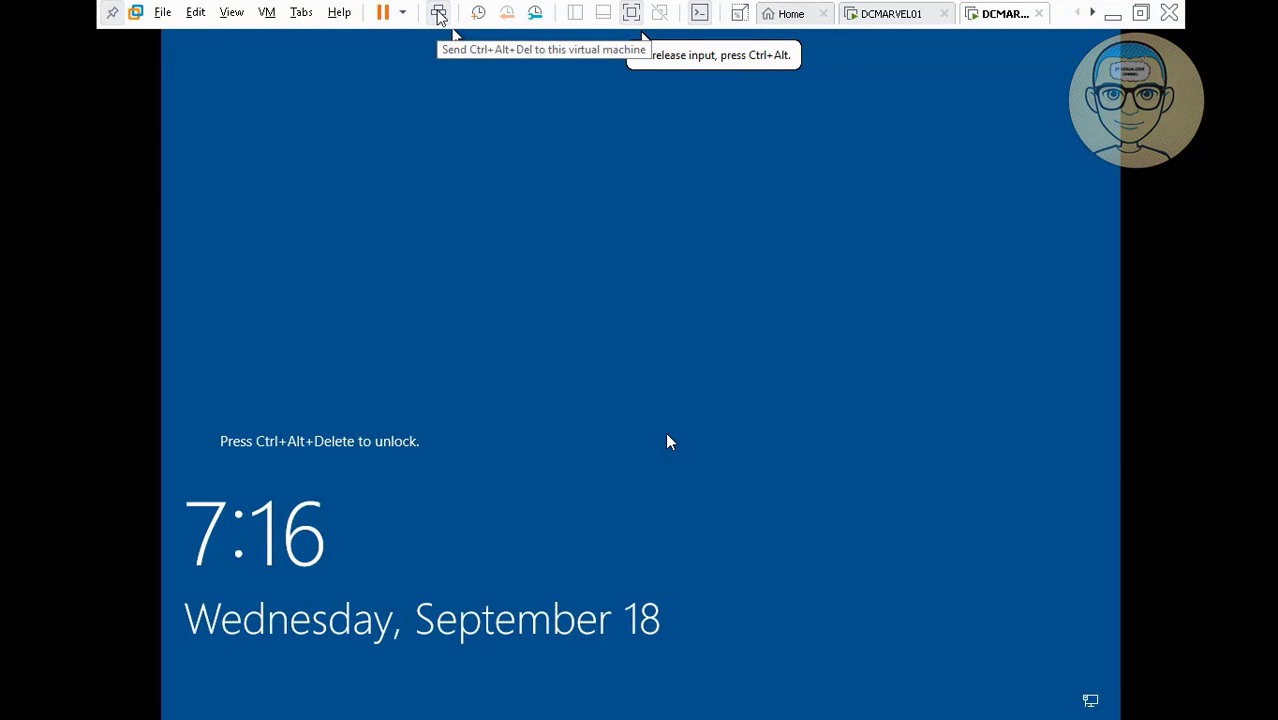
Send Ctrl+Alt+Del, accept the Marvel Studios notice, and sign in with the domain user's credentials.
left_click(438, 13)
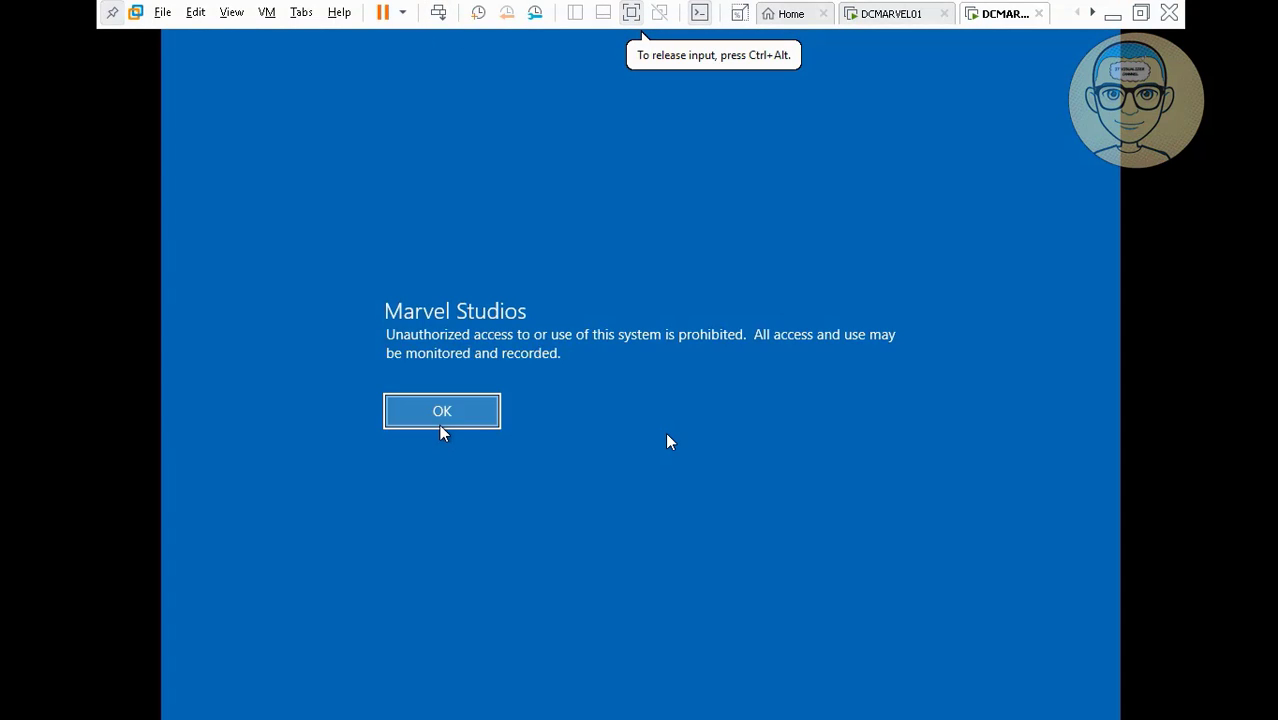
left_click(463, 416)
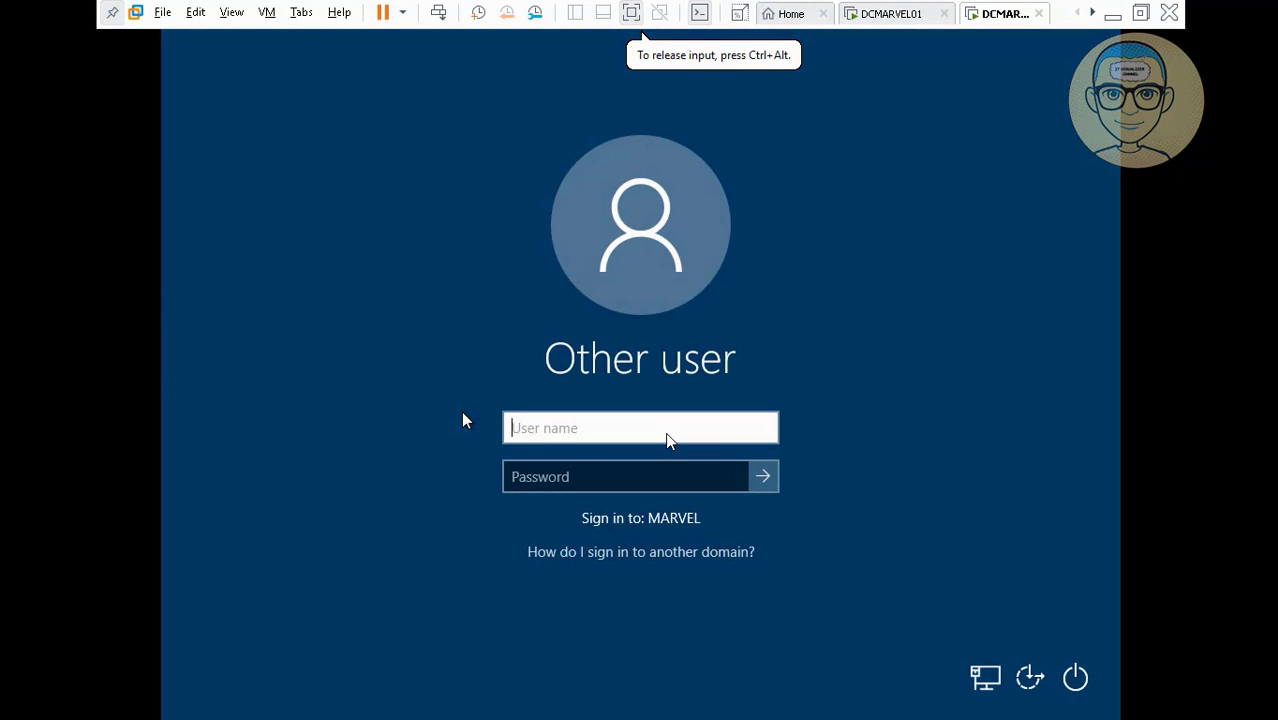
type("kraouf")
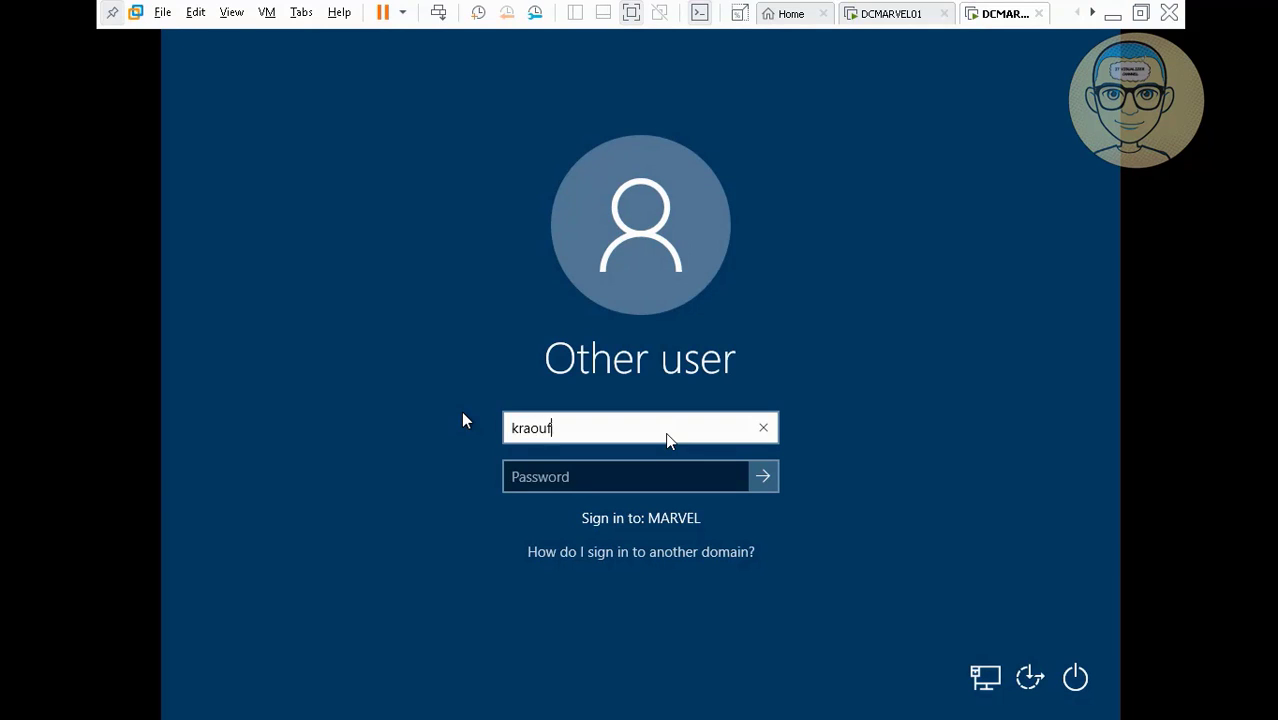
key("Tab")
type("•••••")
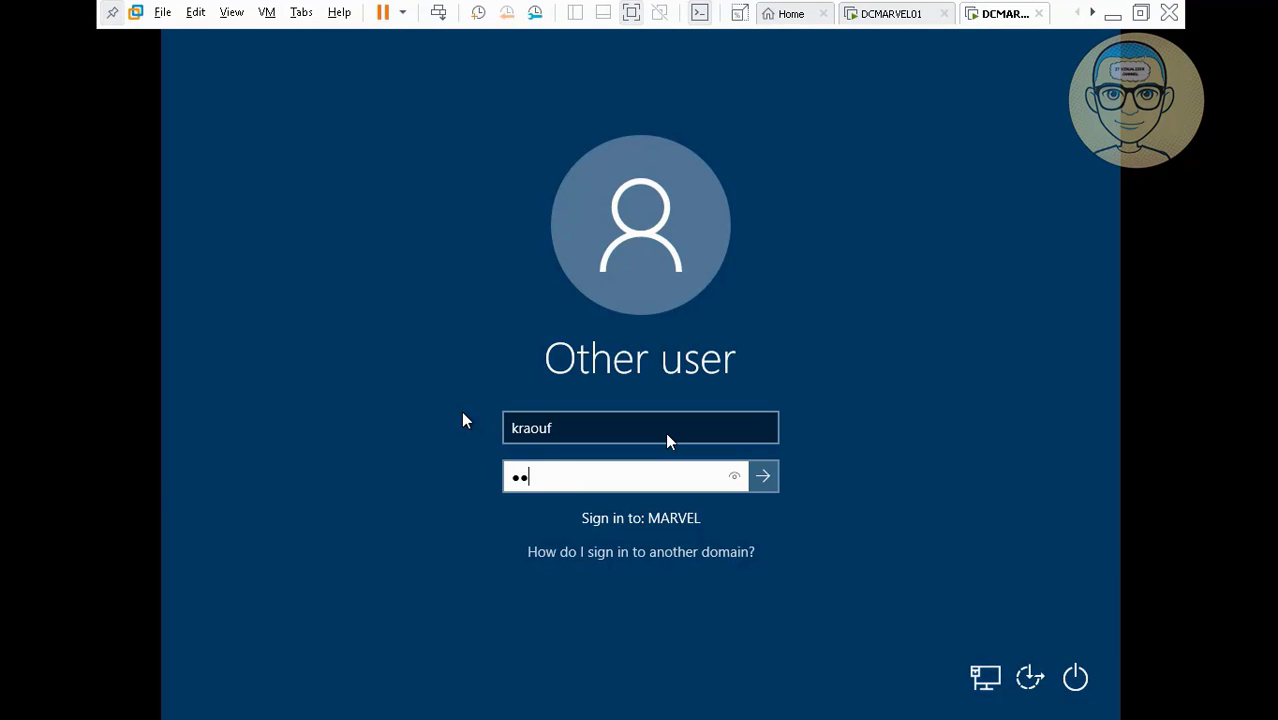
type("•••••")
key("Return")
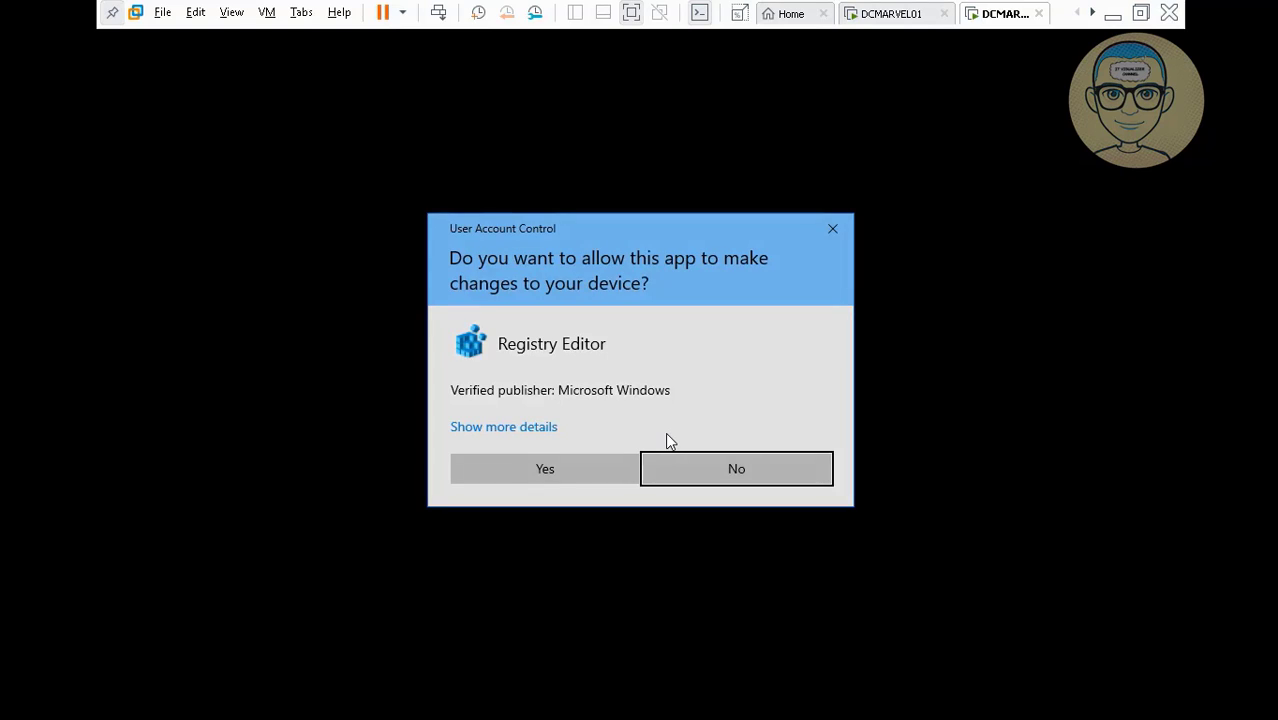
Approve the Registry Editor UAC prompt and dismiss the idlelogoff.exe error.
left_click(533, 477)
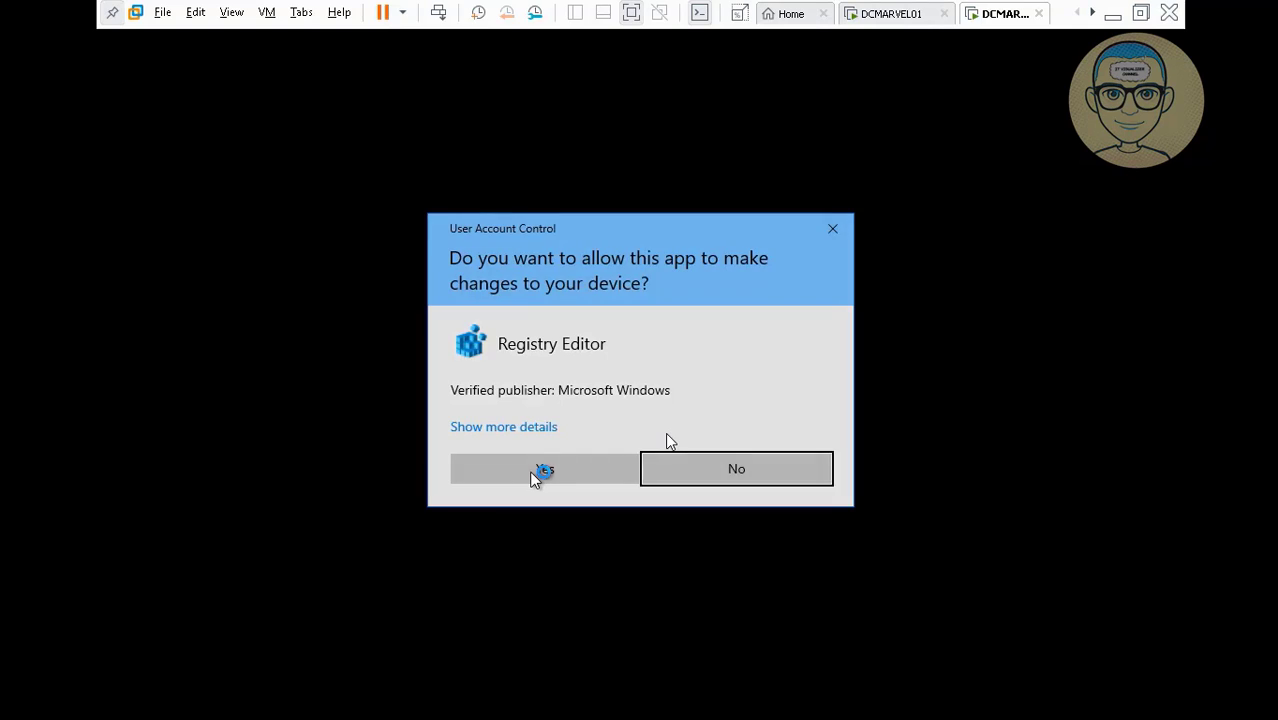
left_click(535, 476)
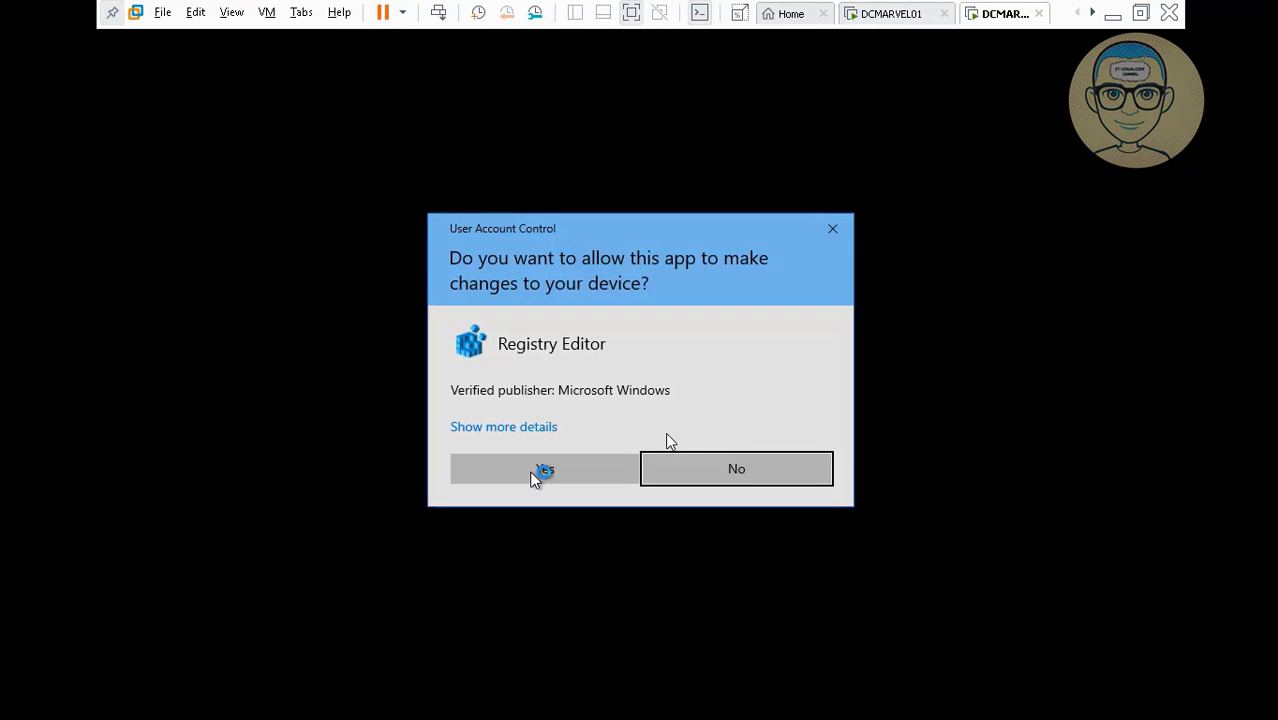
left_click(535, 473)
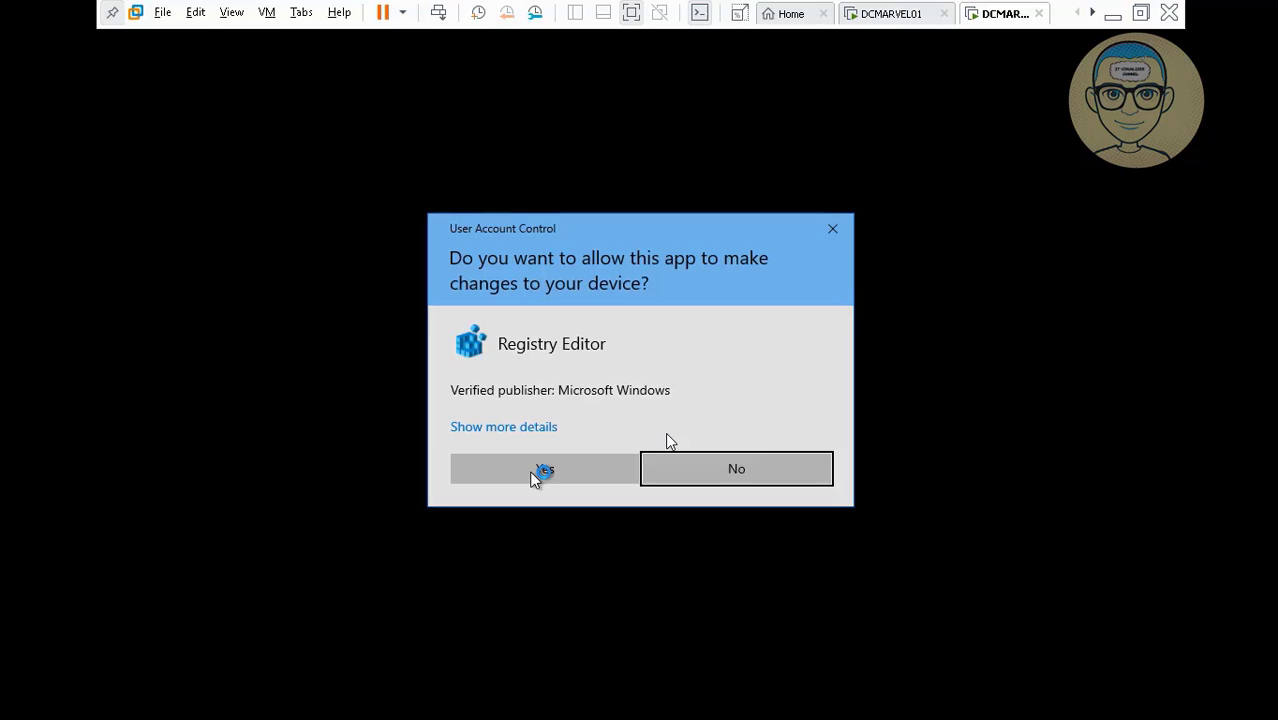
left_click(535, 475)
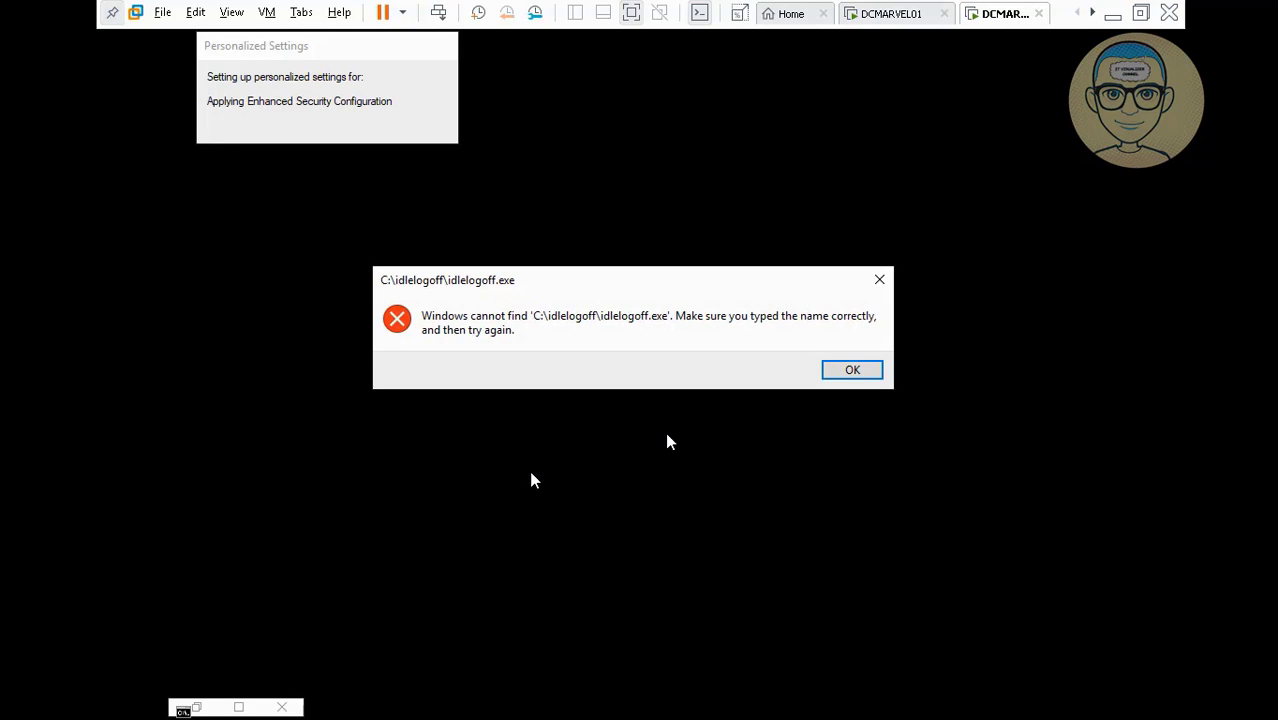
left_click(847, 370)
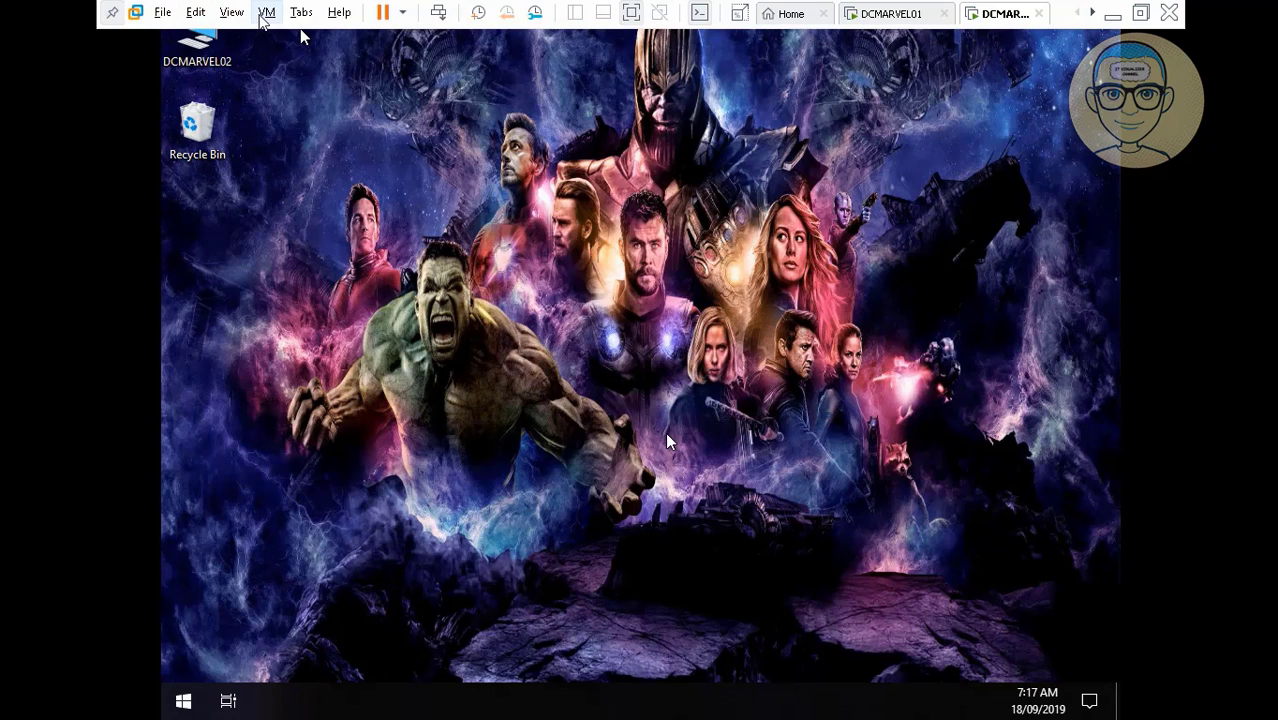
Open DVD Drive (E:) VMware Tools in File Explorer to show setup and setup64.
left_click(266, 13)
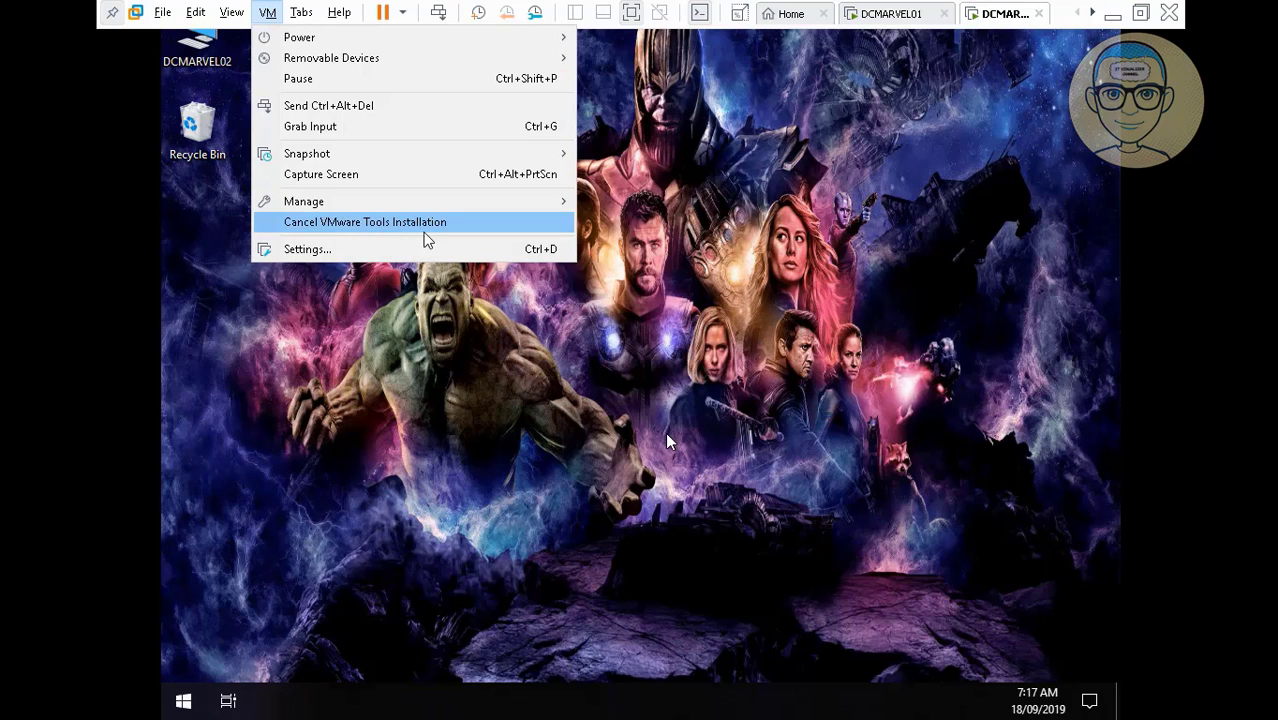
left_click(415, 335)
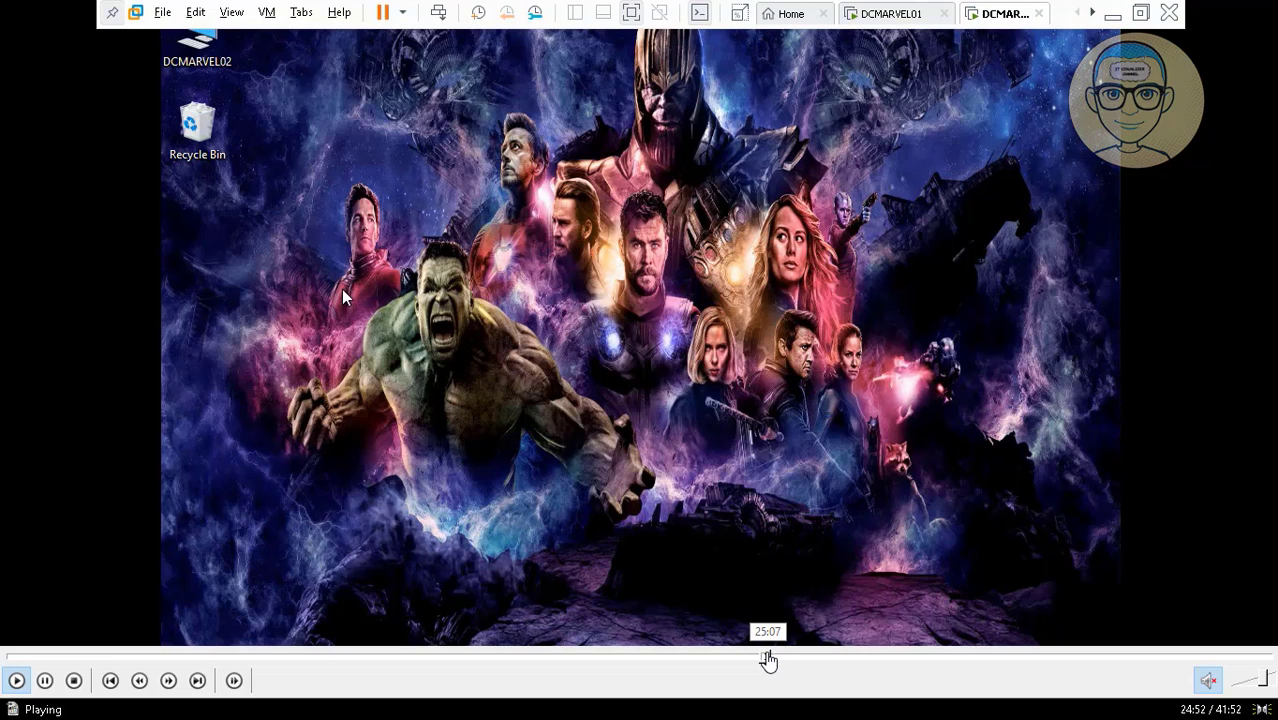
left_click(767, 659)
left_click(781, 658)
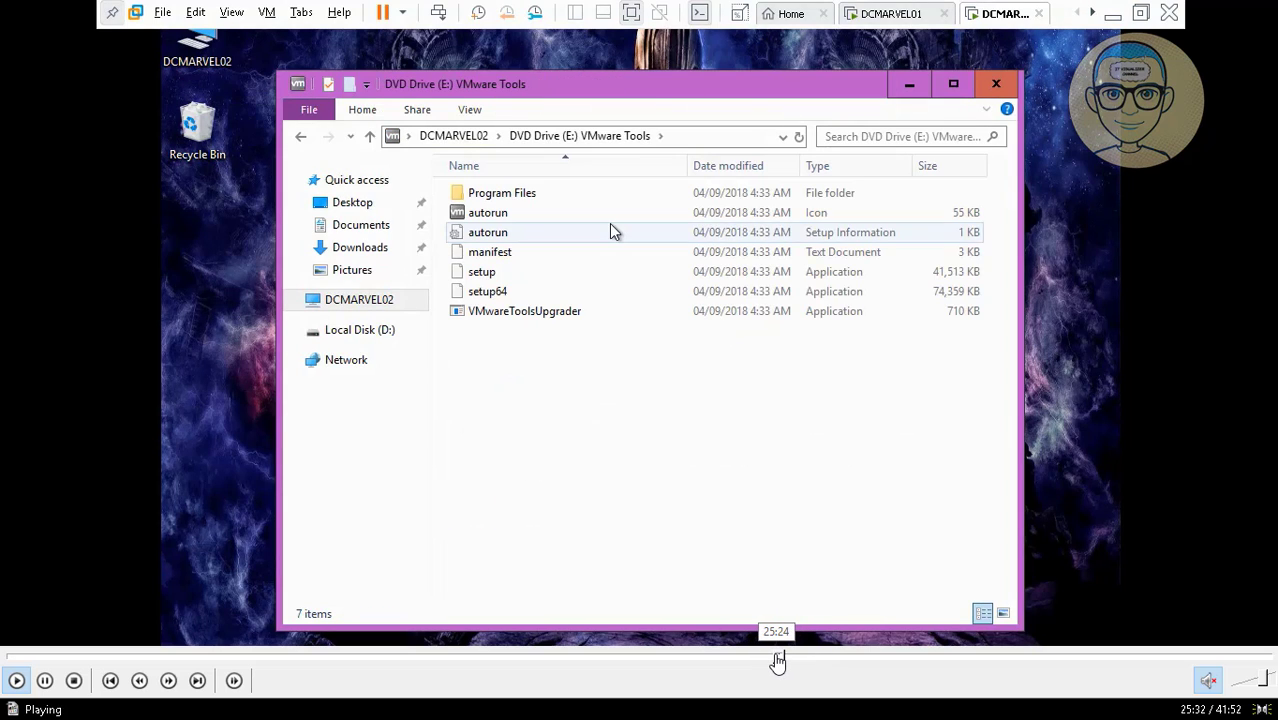
left_click(777, 659)
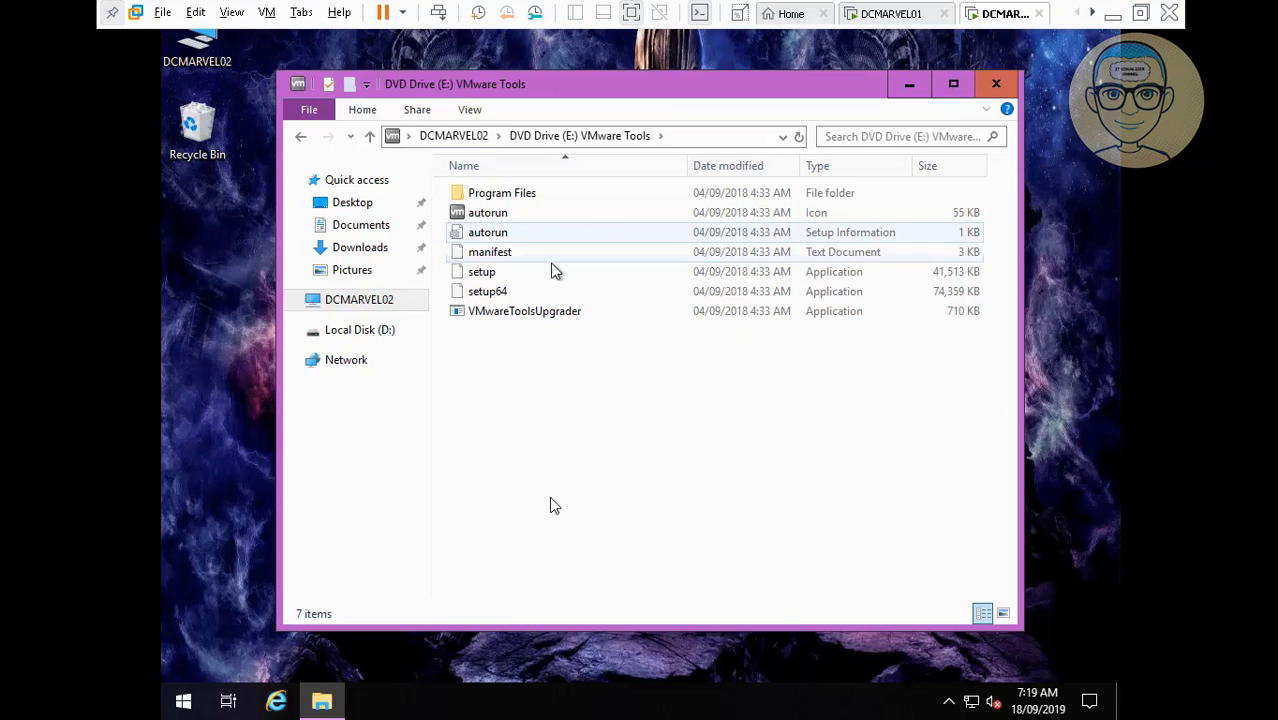
Launch setup64 from the VMware Tools disc, allow it, and close File Explorer.
double_click(489, 292)
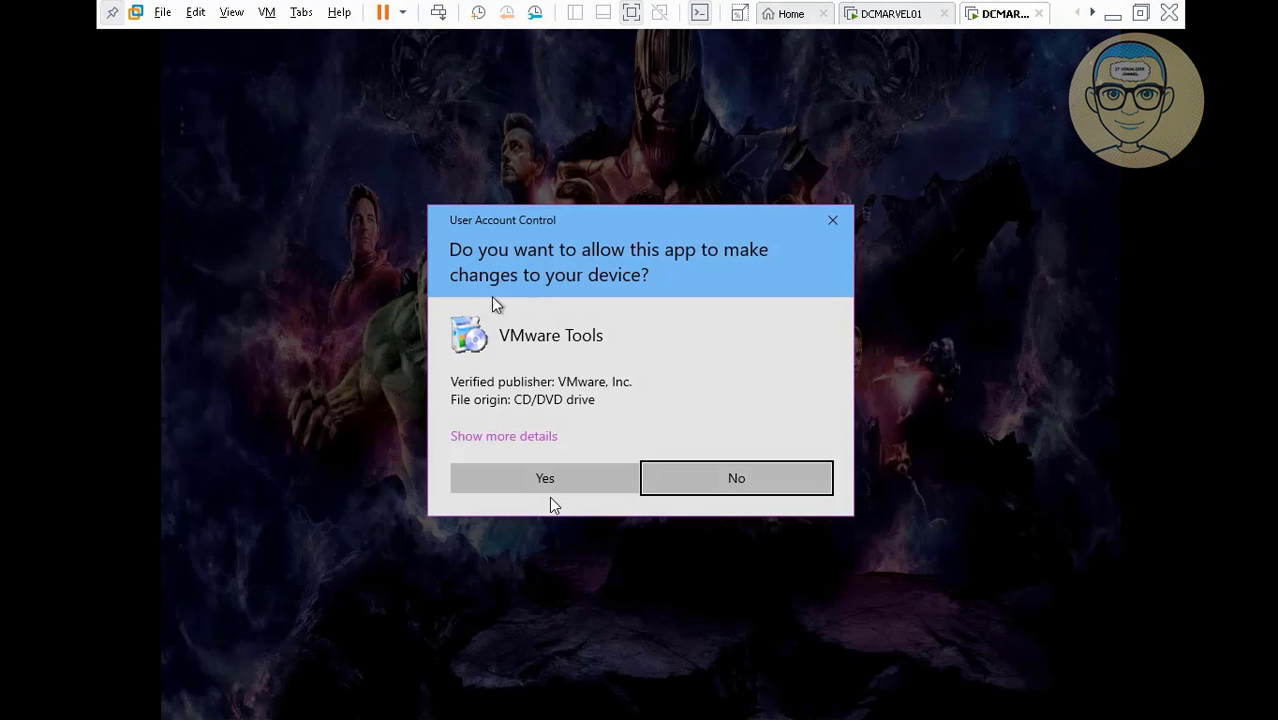
left_click(520, 482)
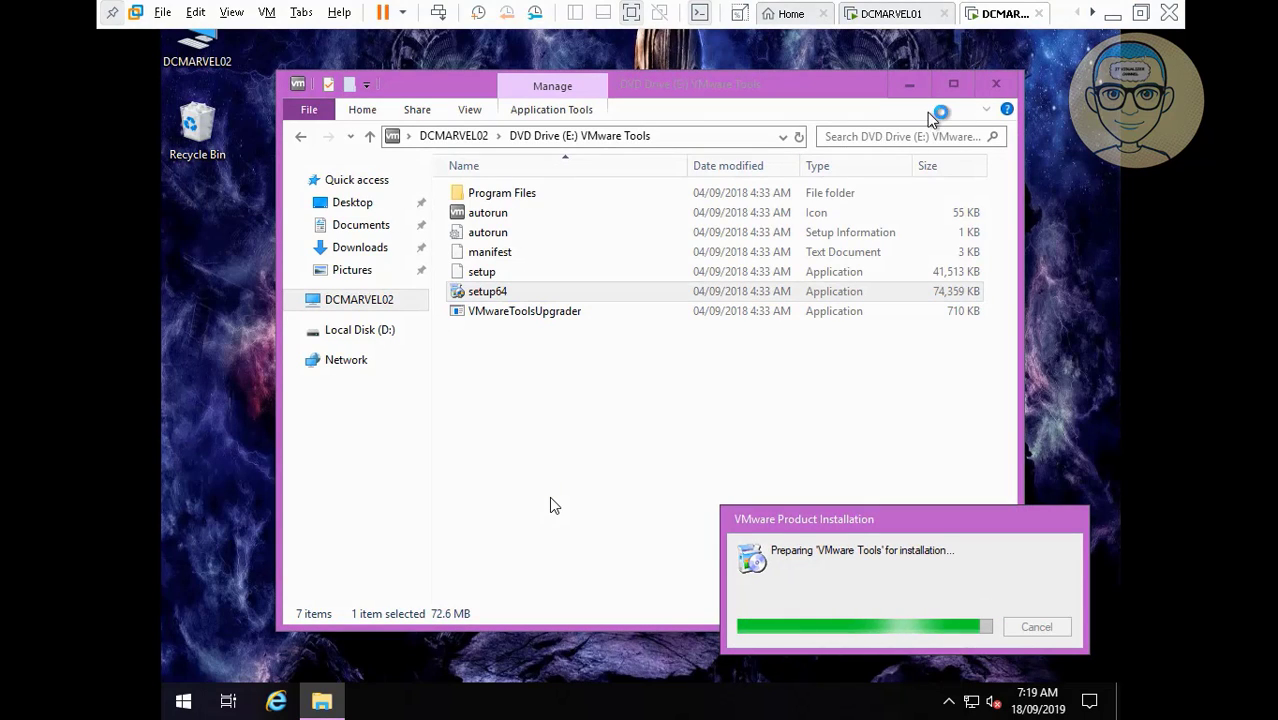
left_click(998, 84)
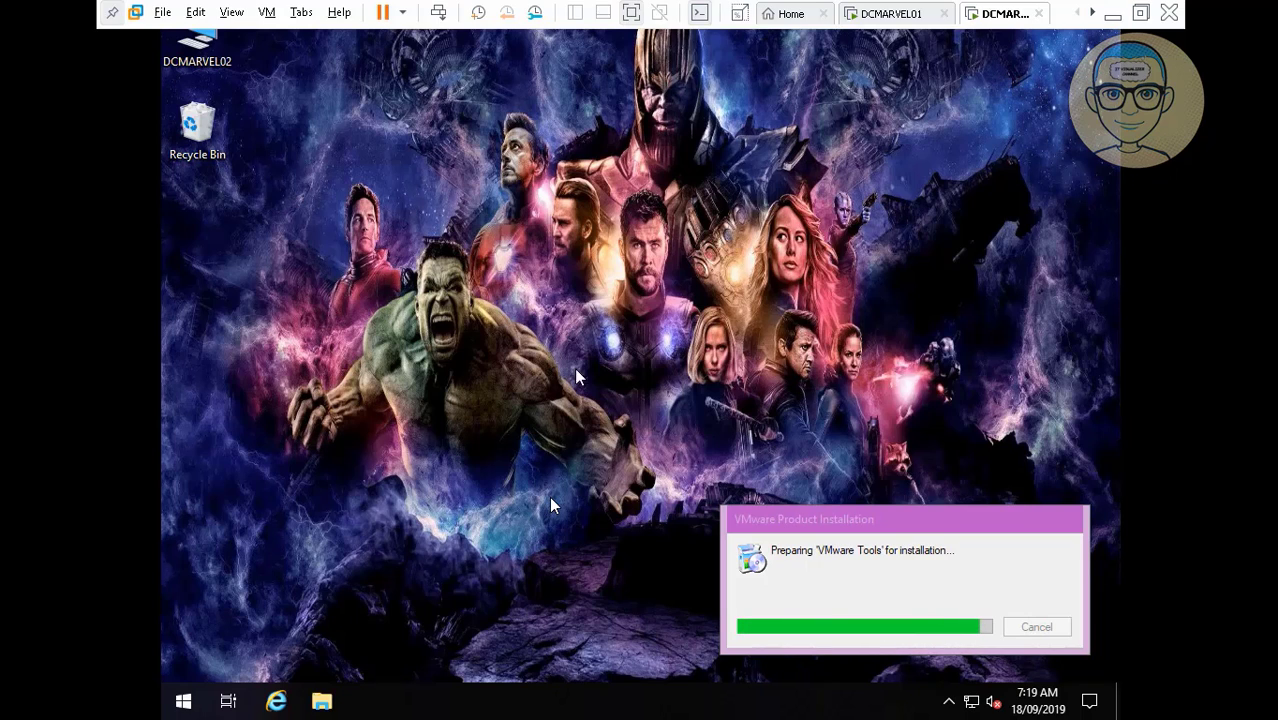
left_click(256, 631)
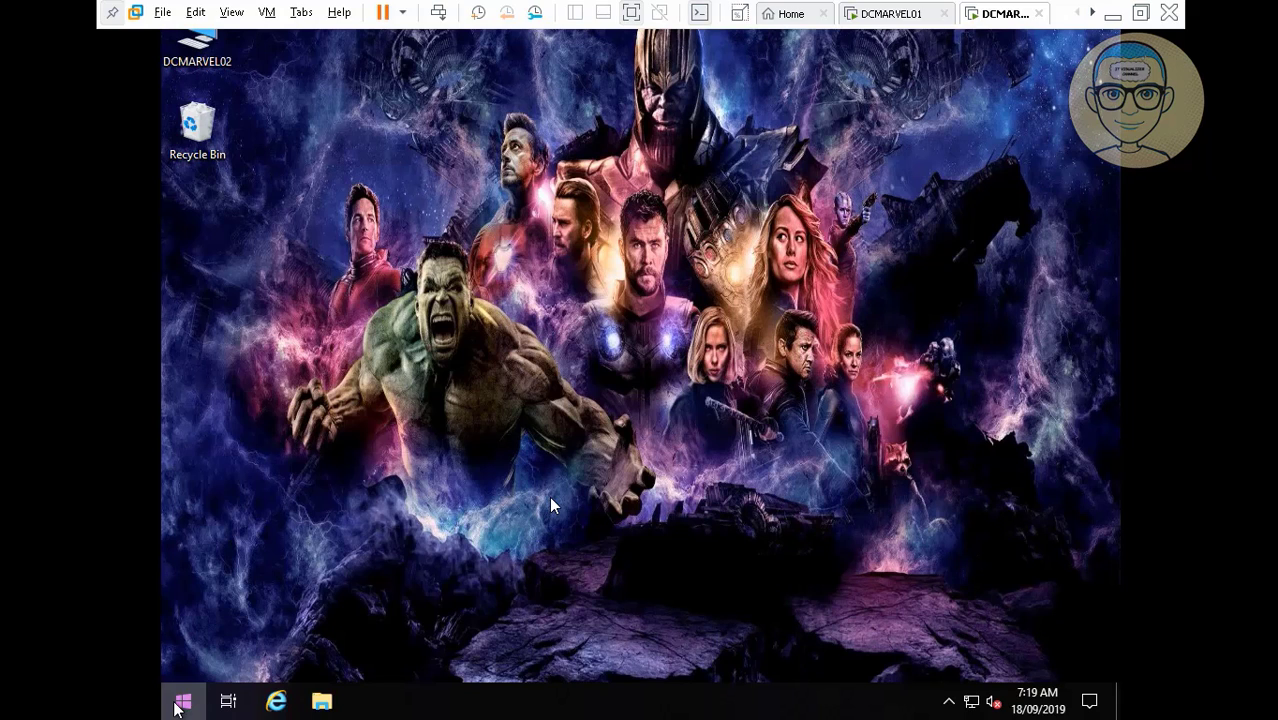
Launch mmc from the Run prompt.
left_click(179, 702)
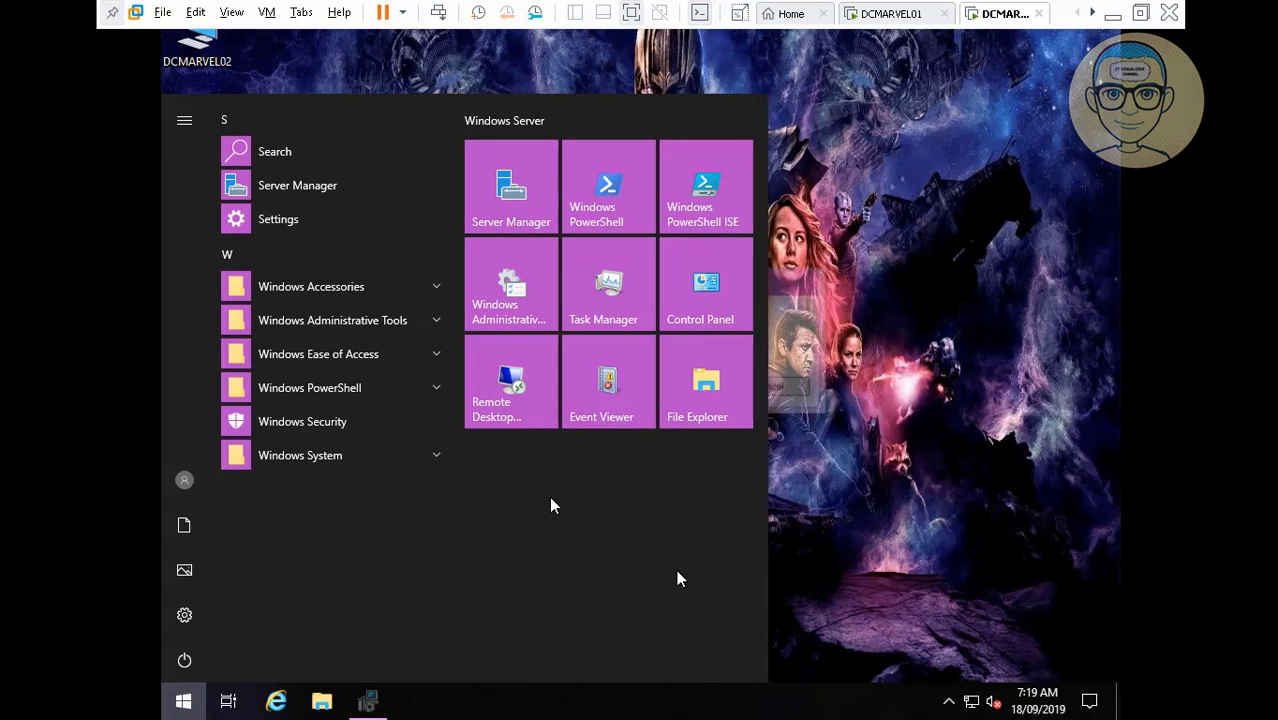
left_click(886, 512)
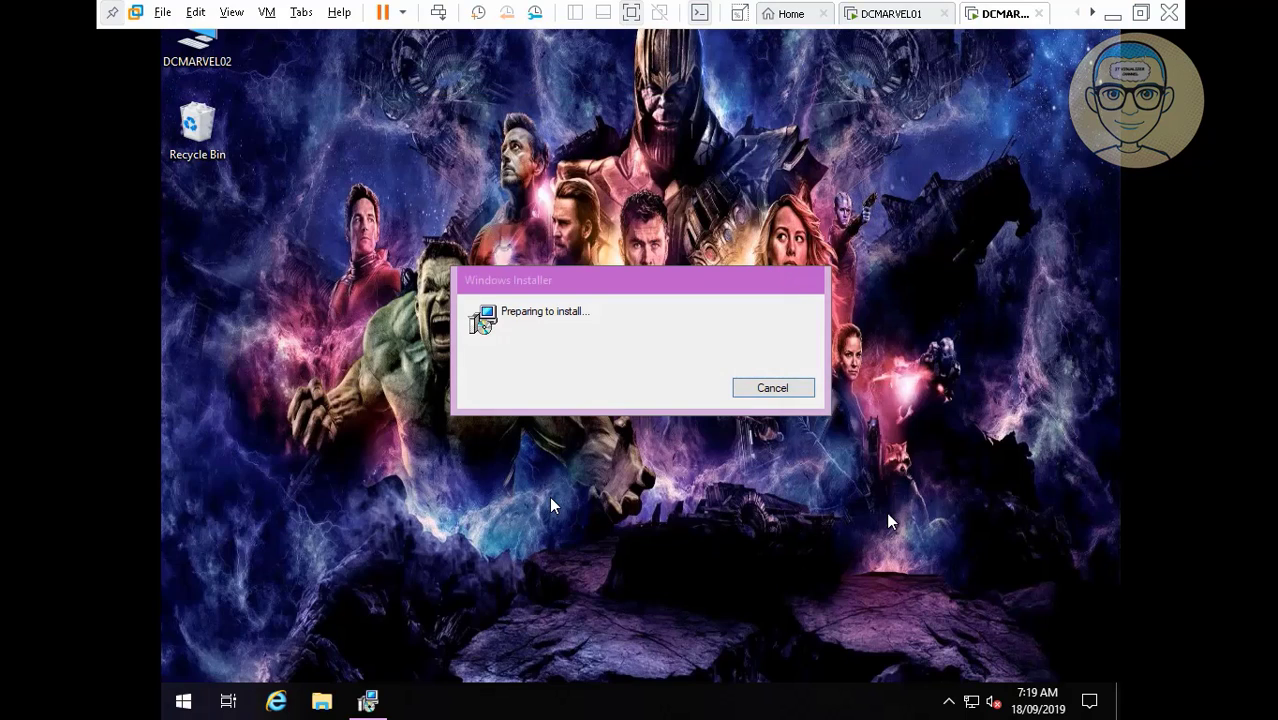
right_click(183, 699)
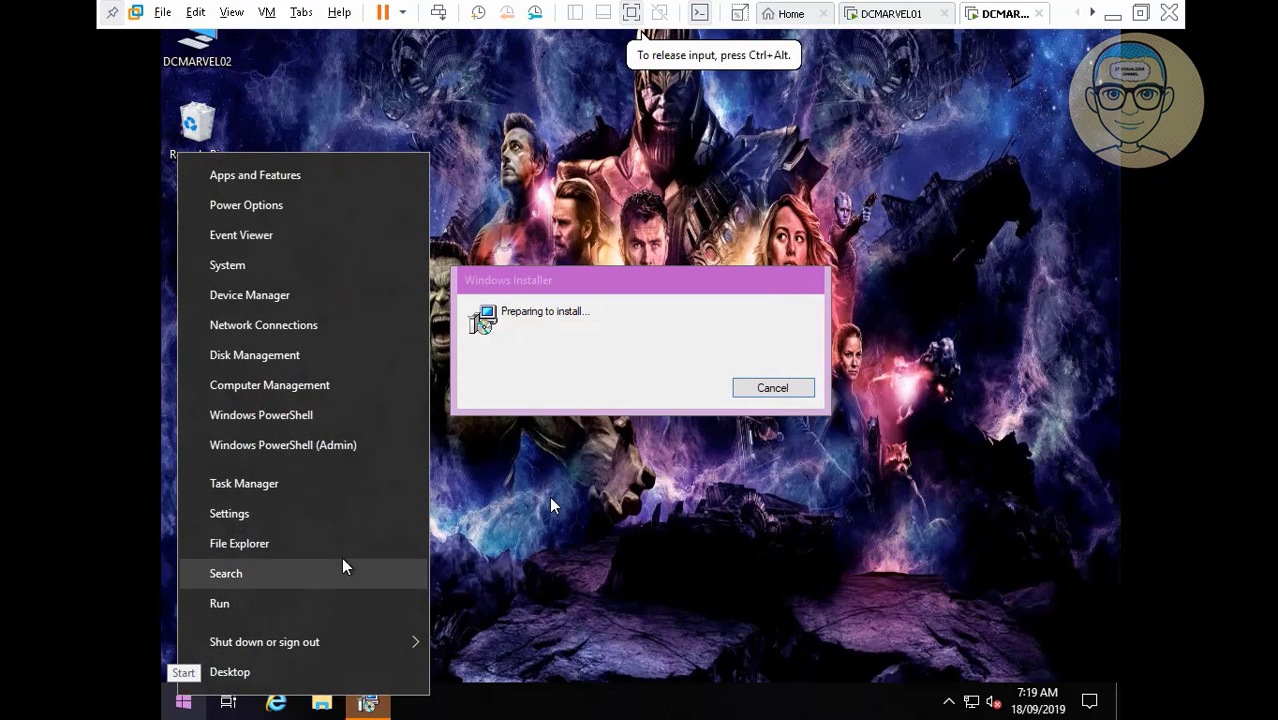
left_click(297, 603)
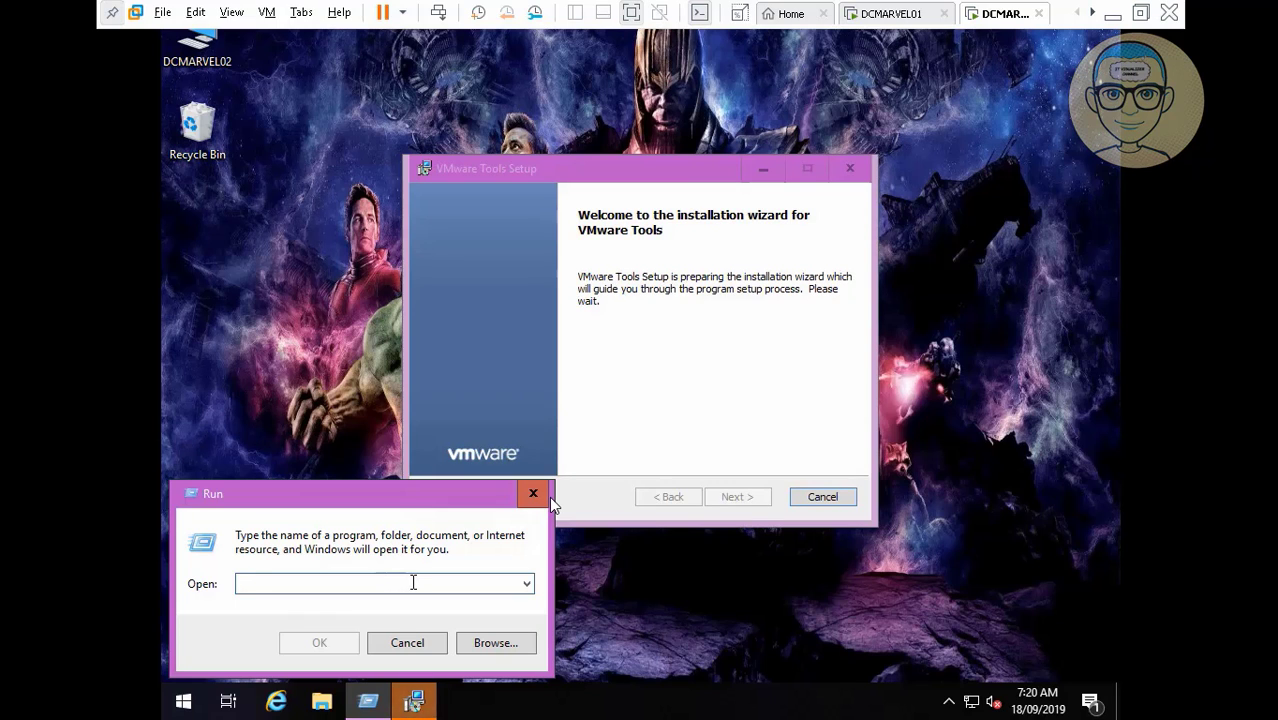
type("mm")
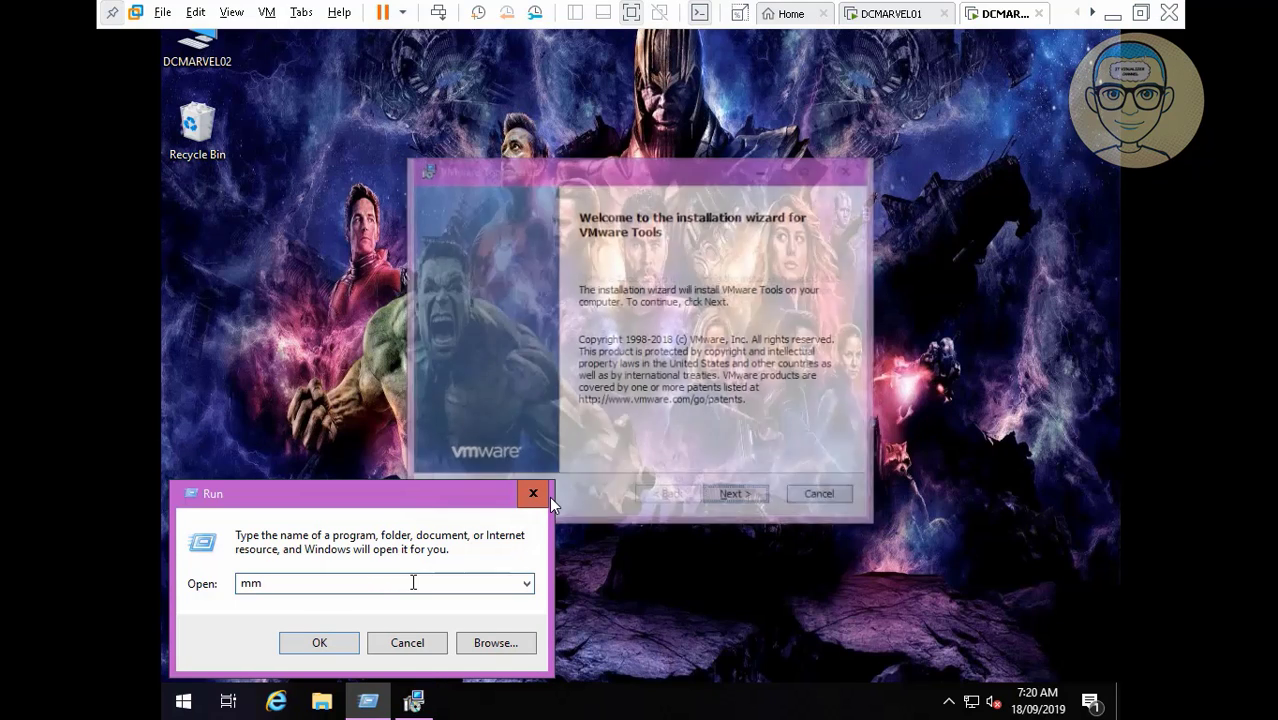
type("c")
key("Return")
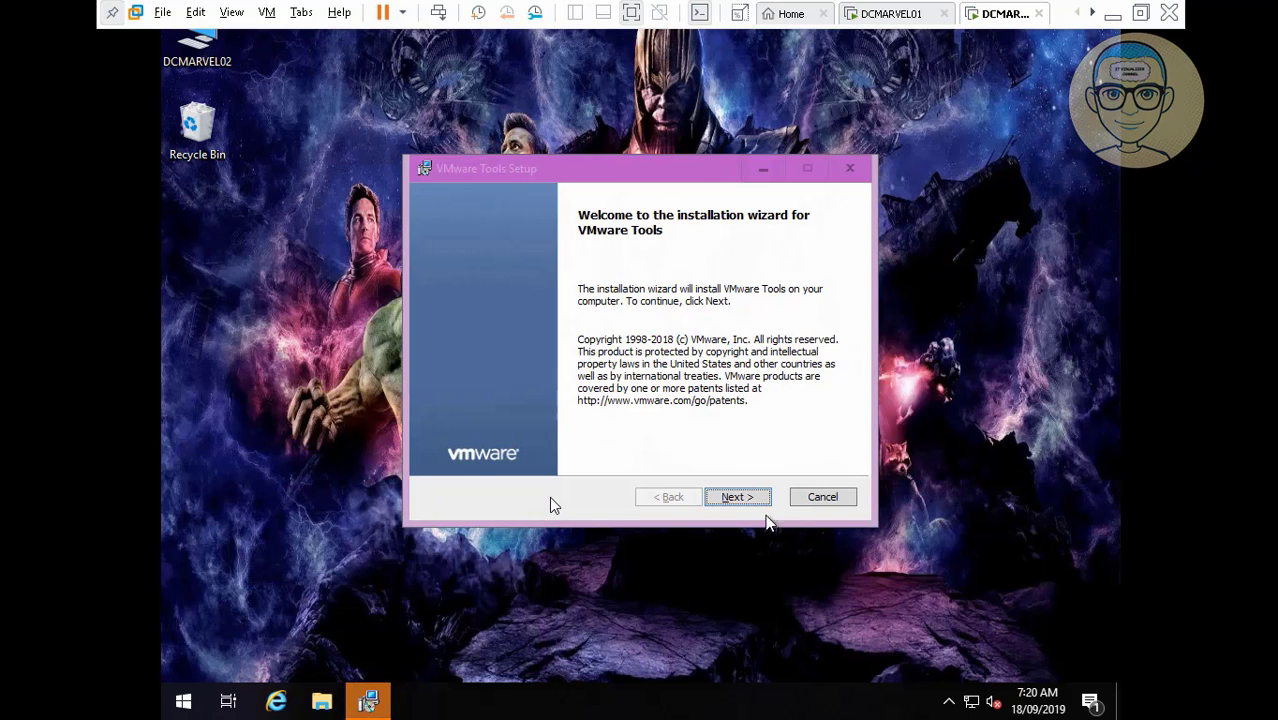
Advance VMware Tools Setup through Next and Install to start the installation.
left_click(748, 497)
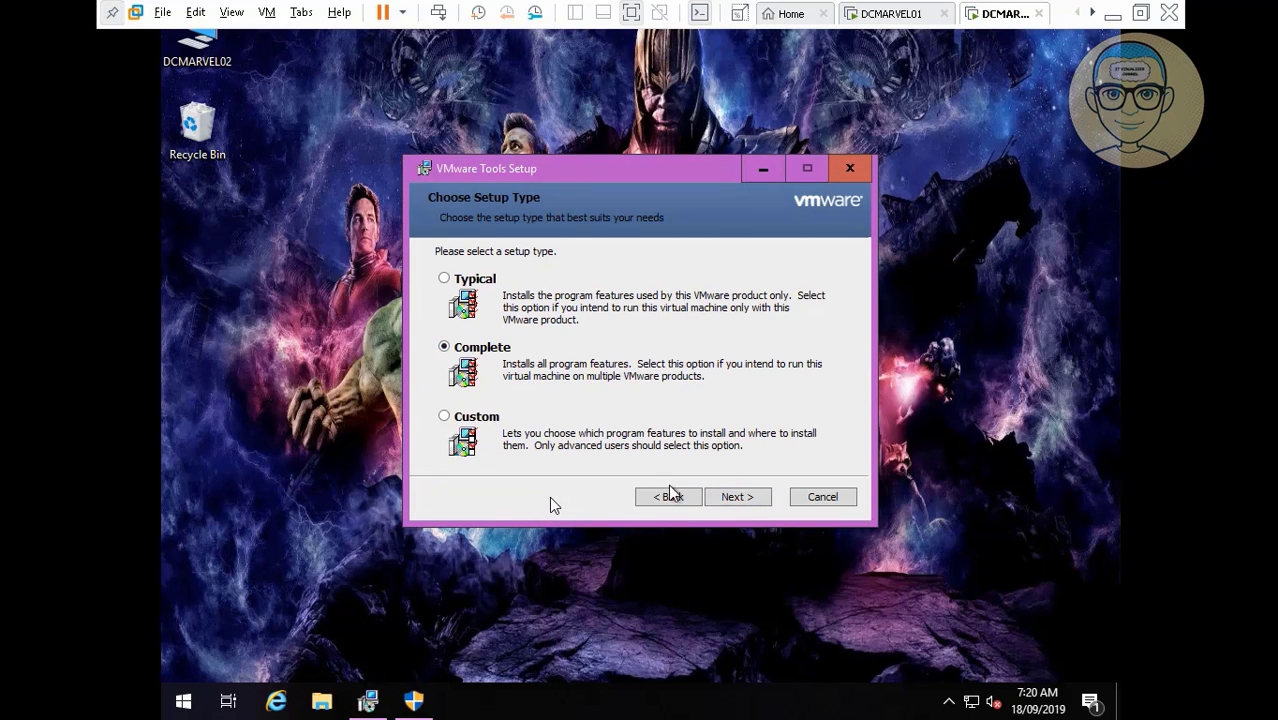
left_click(731, 497)
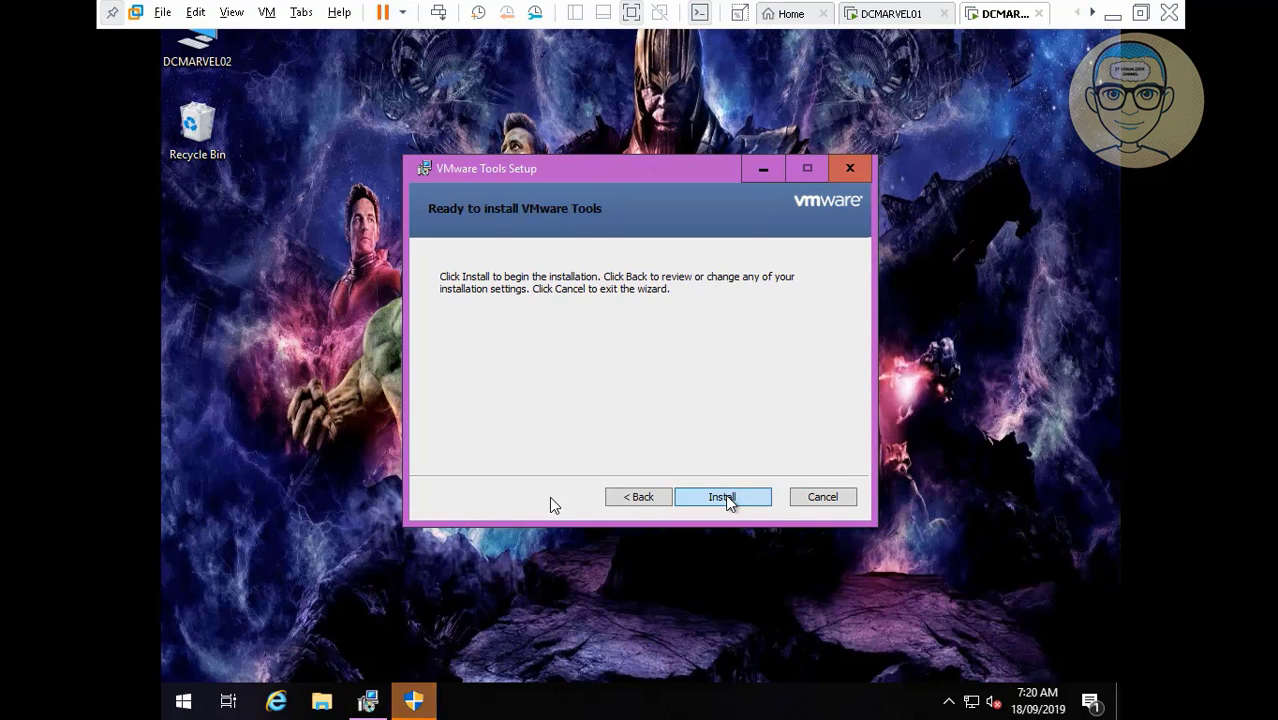
left_click(725, 497)
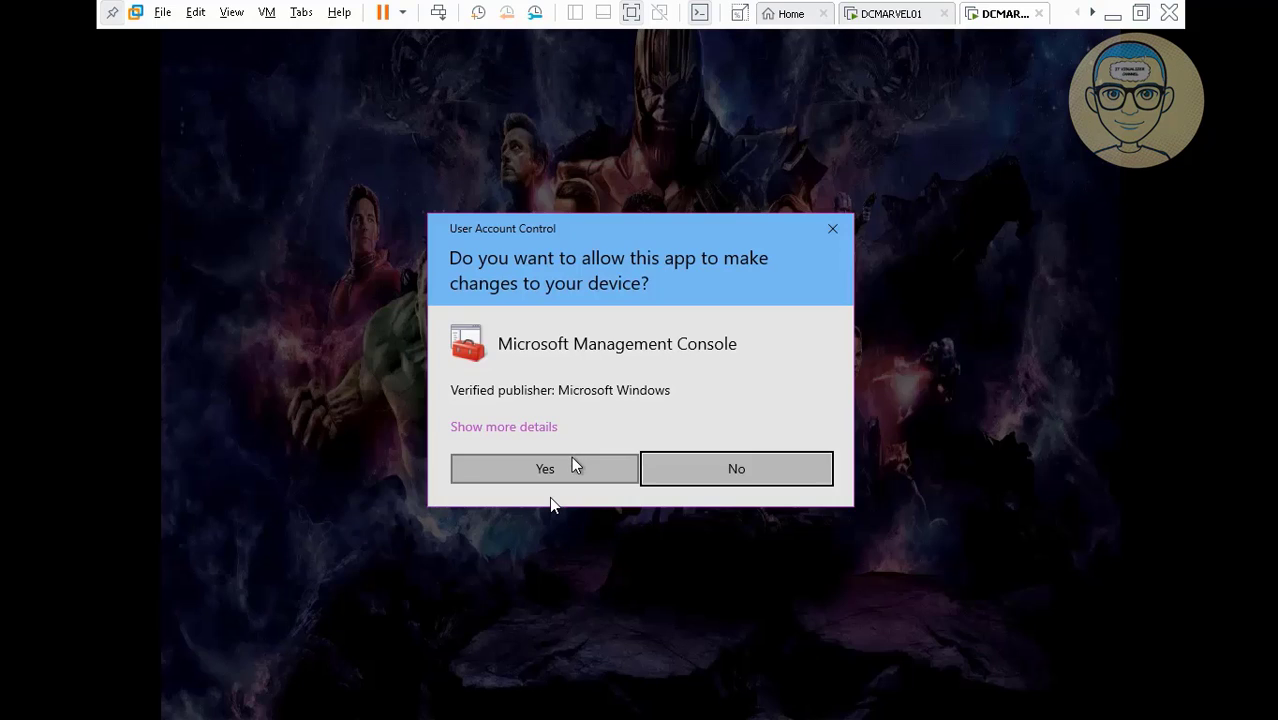
Add the Active Directory Users and Computers and local Computer Management snap-ins.
left_click(573, 466)
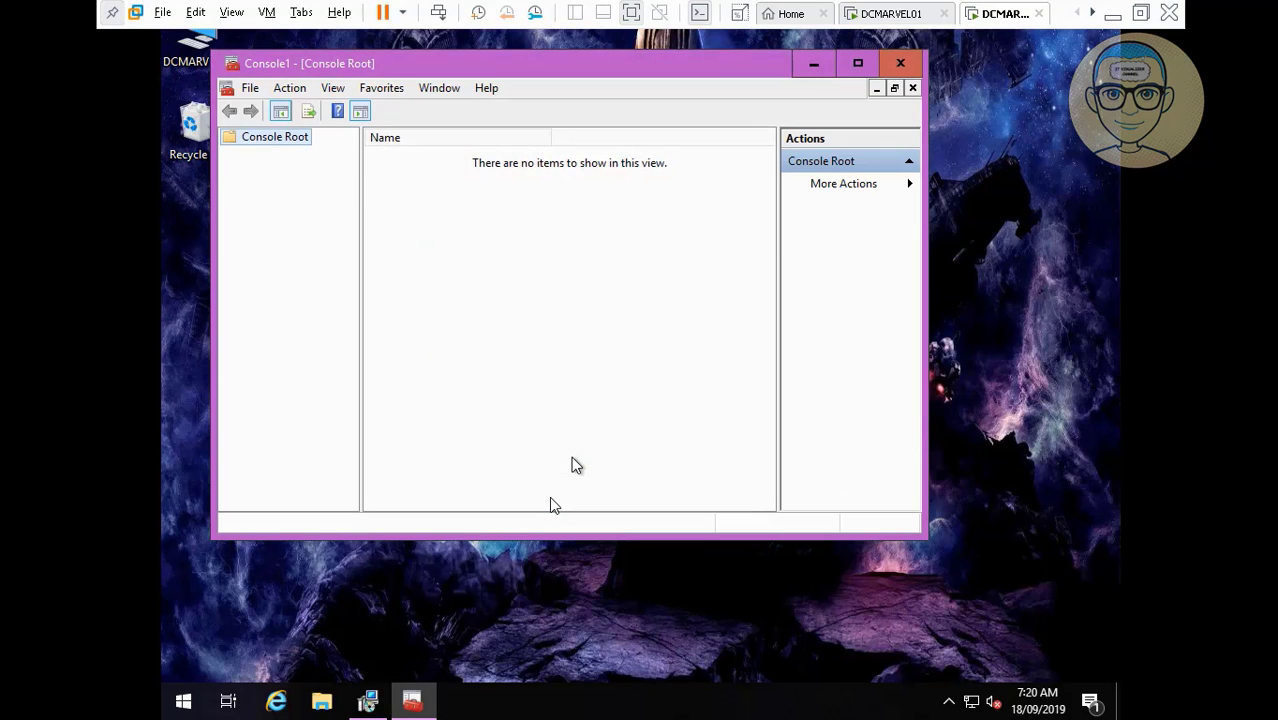
left_click(249, 89)
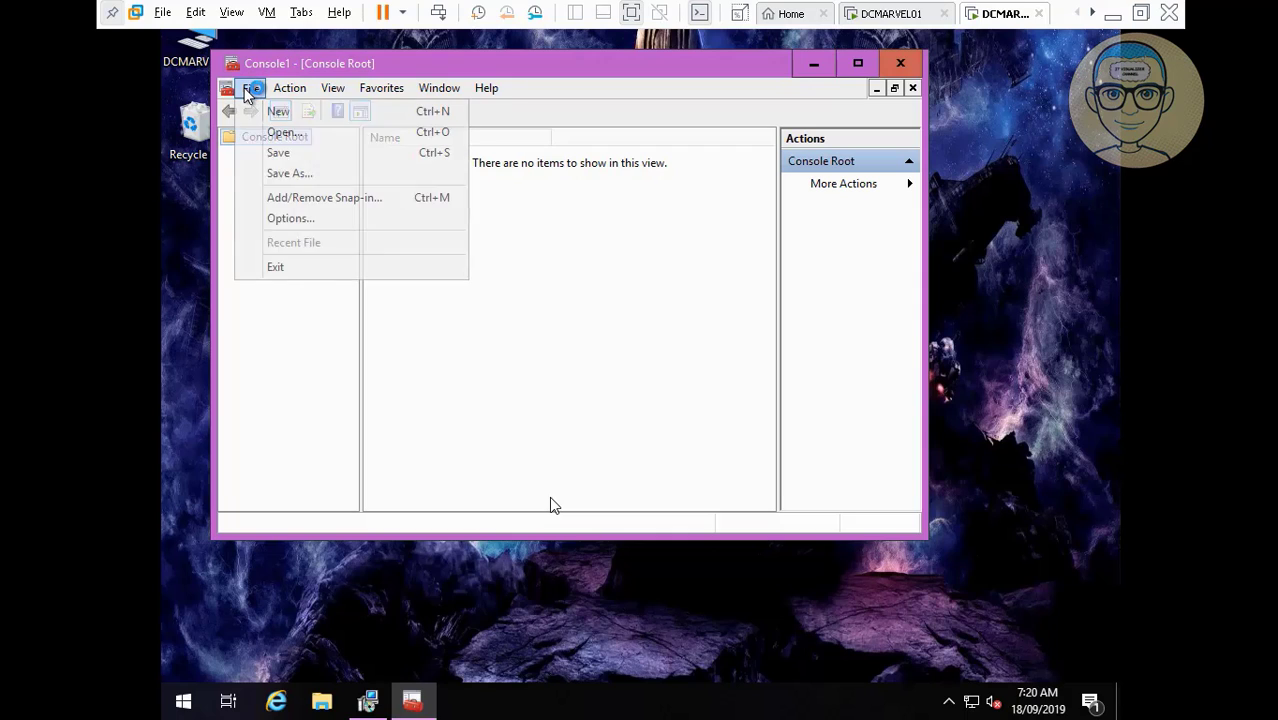
left_click(325, 201)
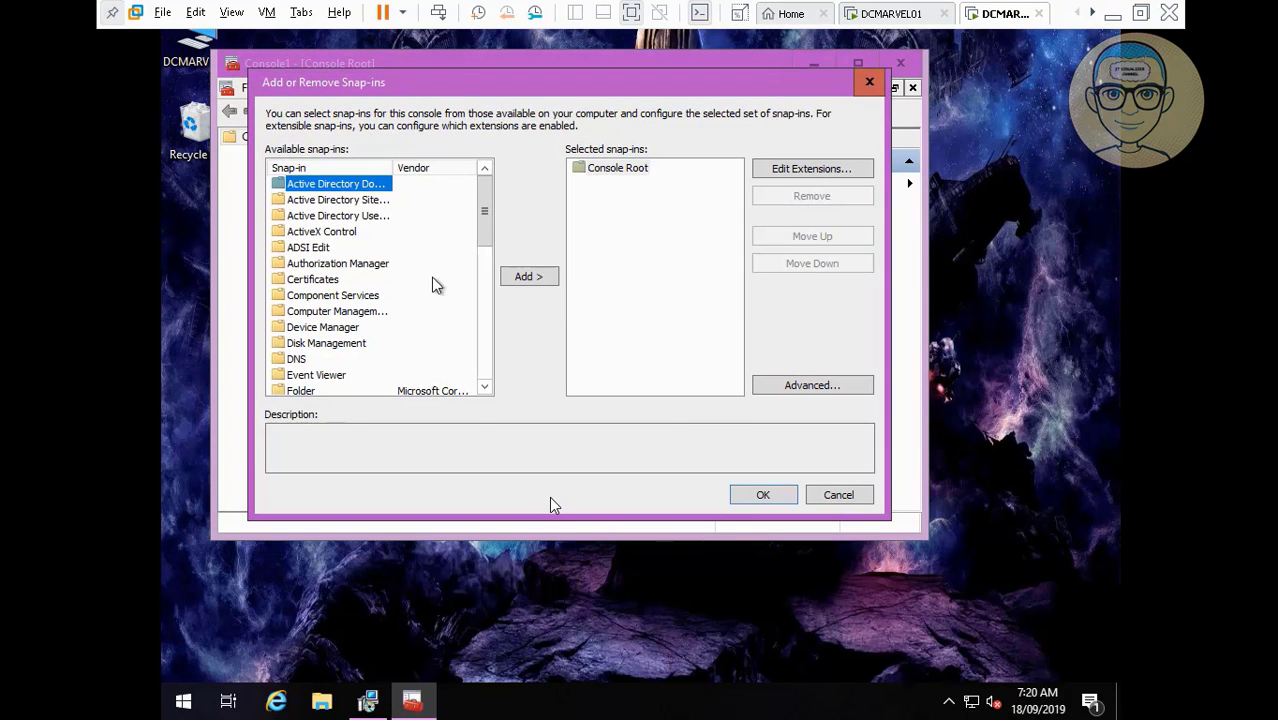
left_click(368, 218)
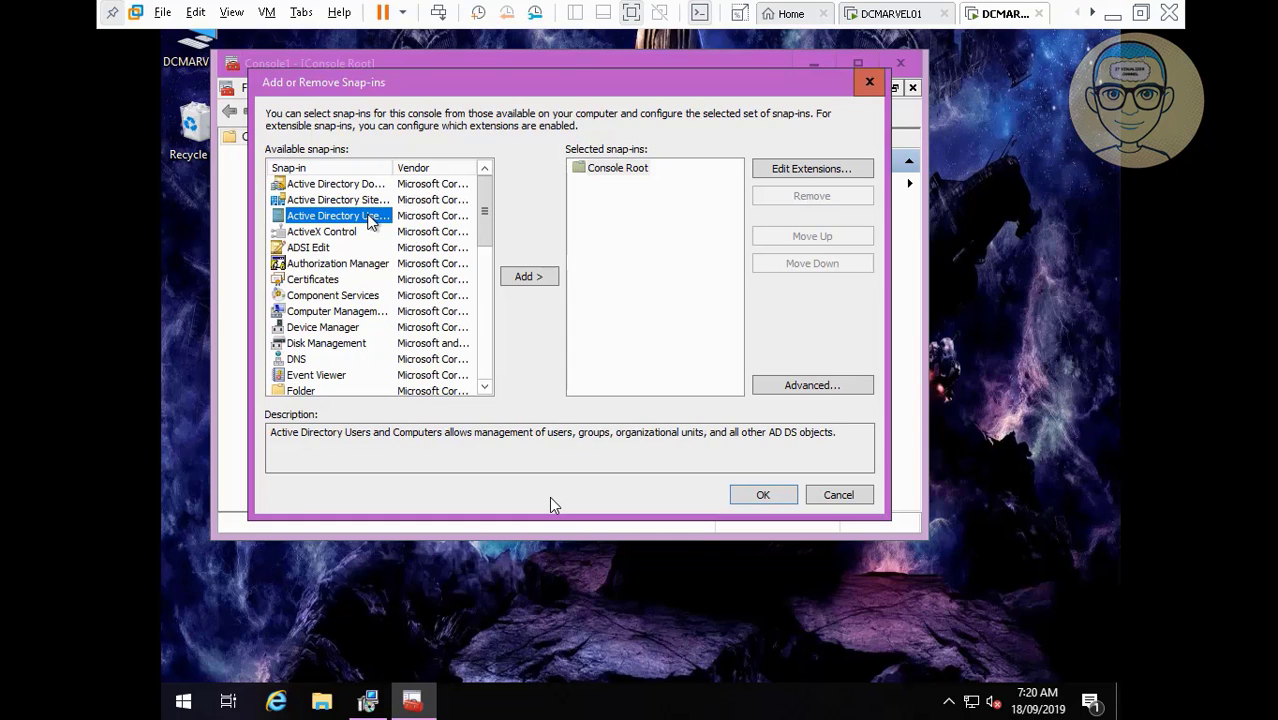
left_click(529, 277)
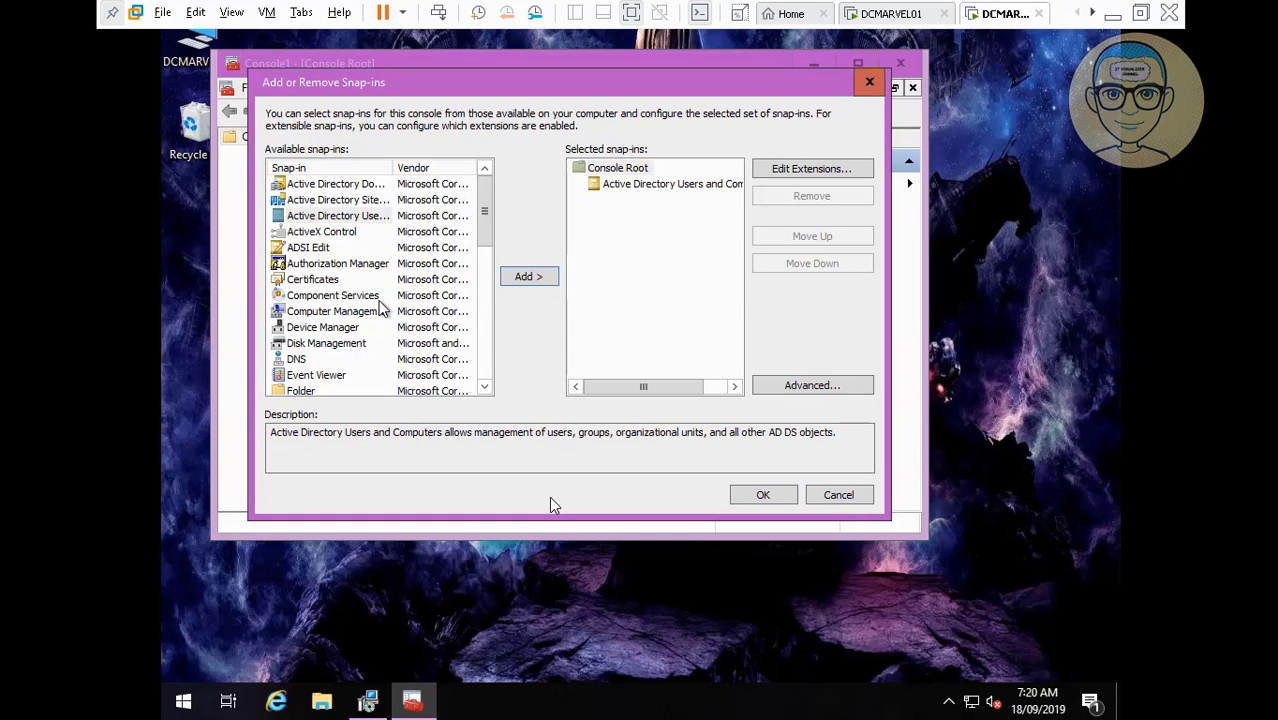
left_click(366, 316)
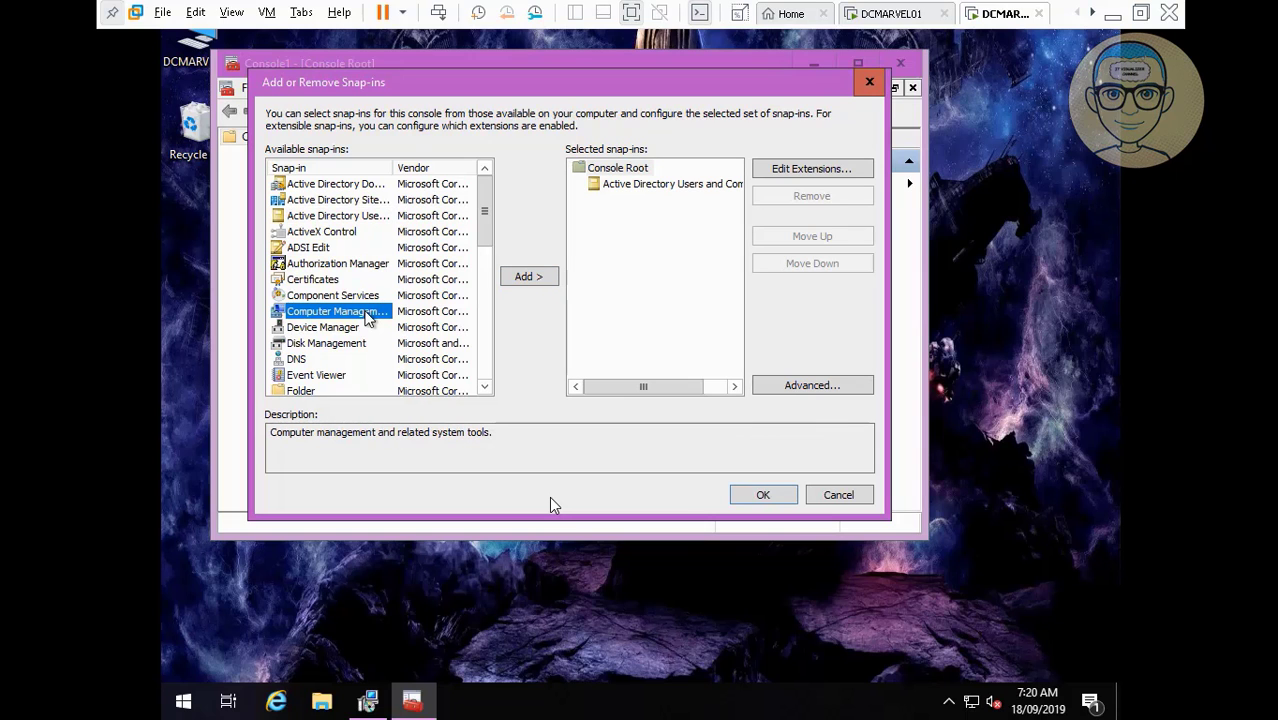
left_click(509, 279)
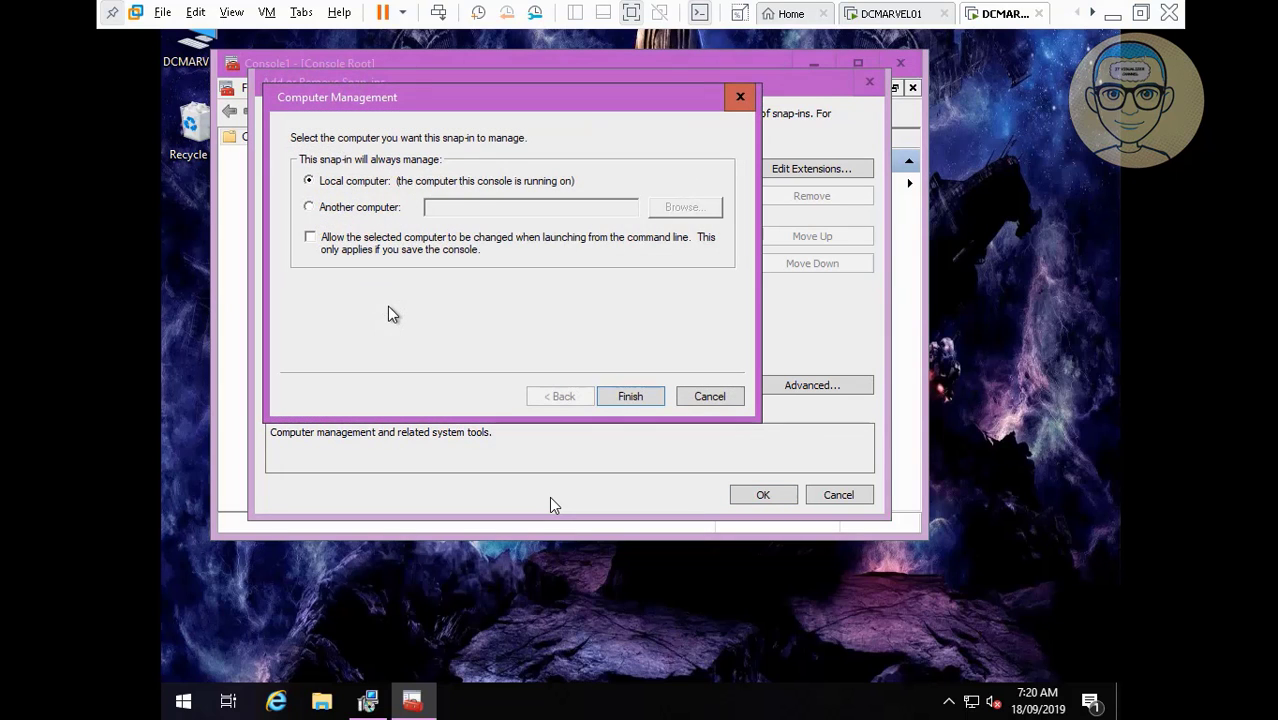
left_click(640, 397)
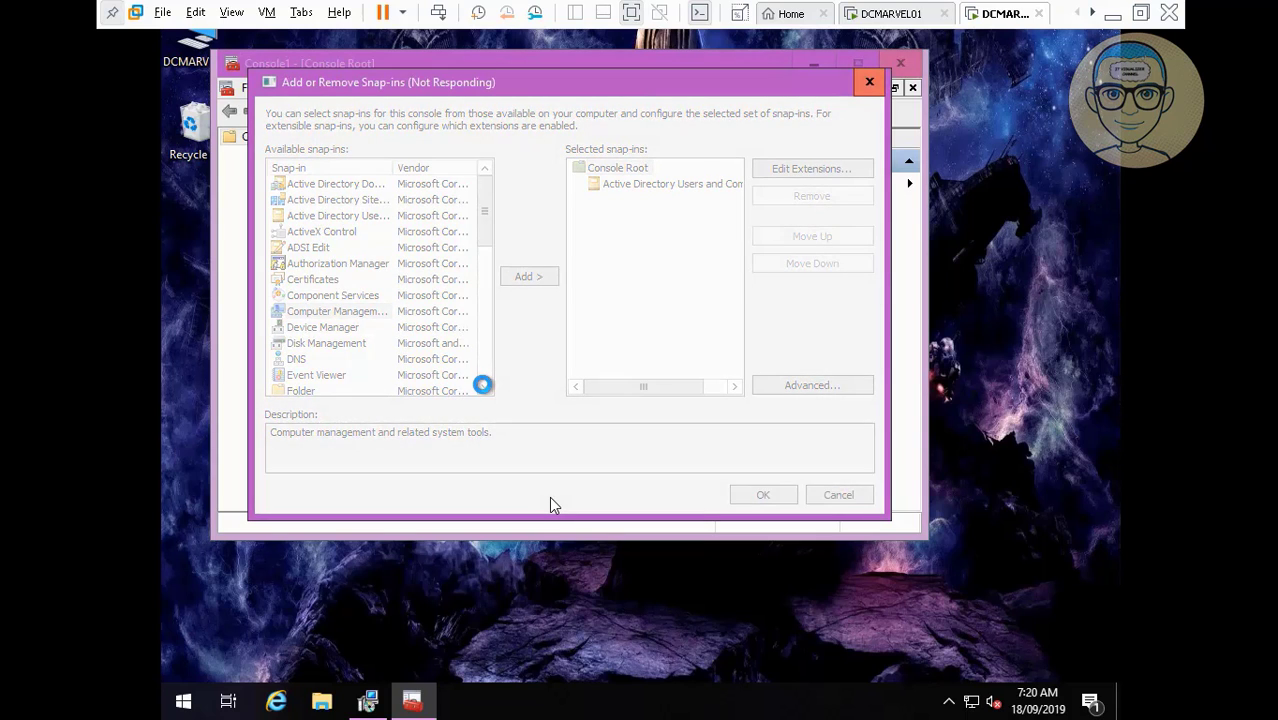
Add the Group Policy Management and DNS snap-ins.
left_click(483, 390)
left_click(484, 389)
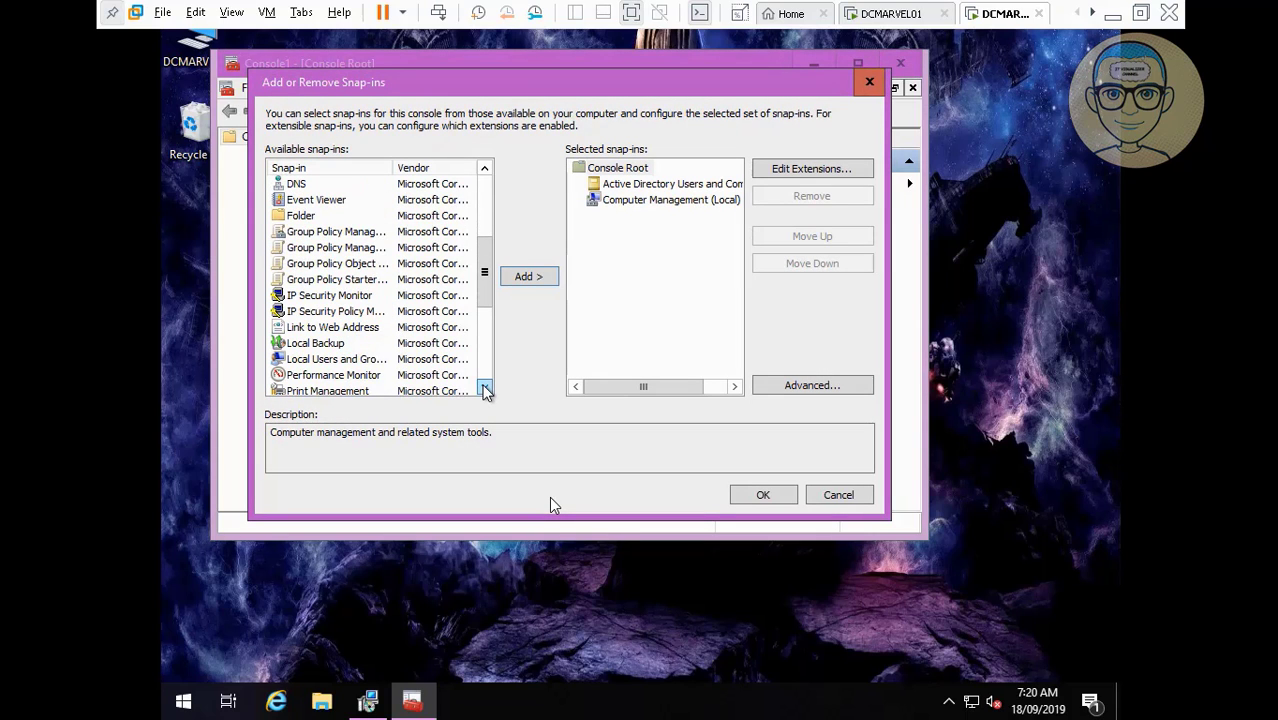
left_click(371, 233)
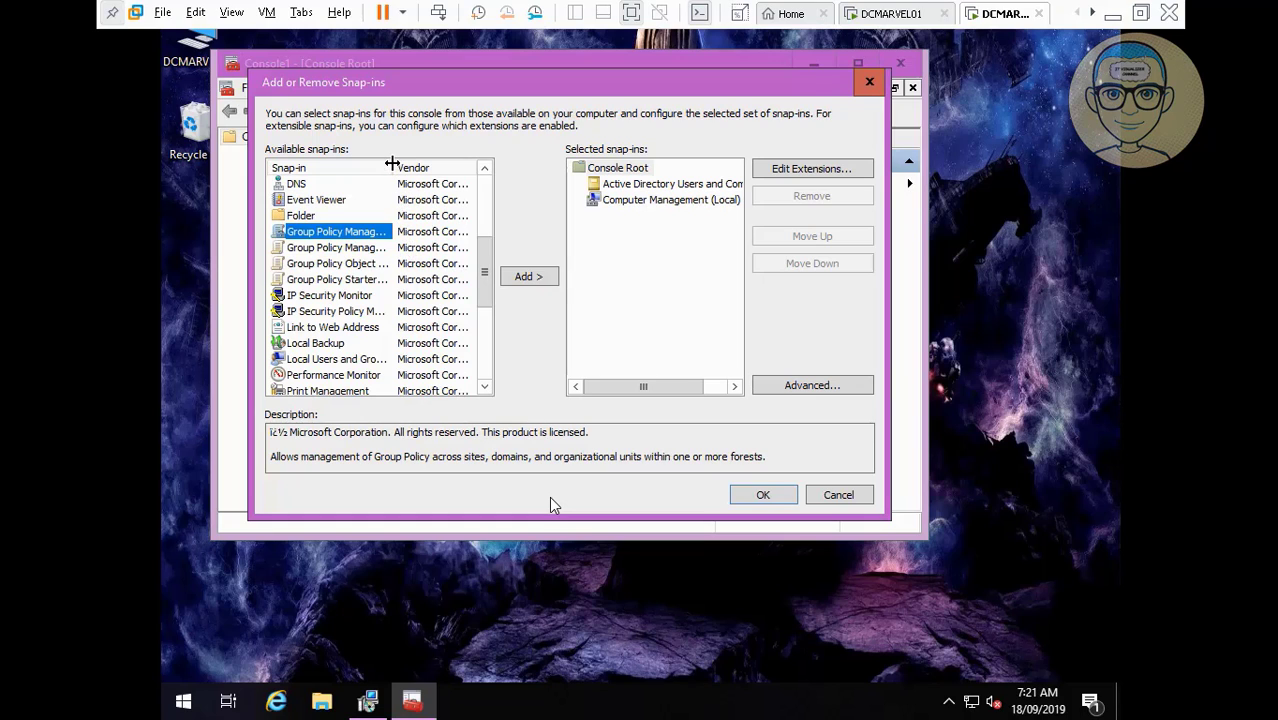
left_click_drag(392, 162, 510, 163)
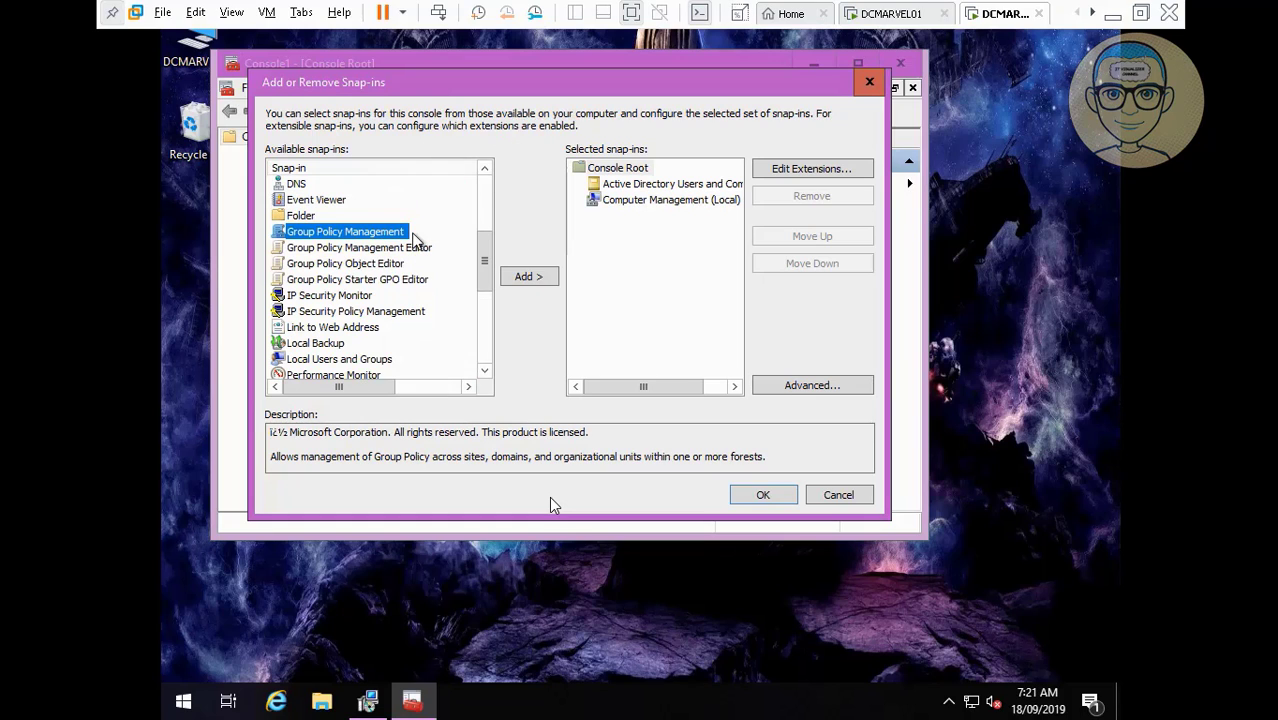
left_click(529, 278)
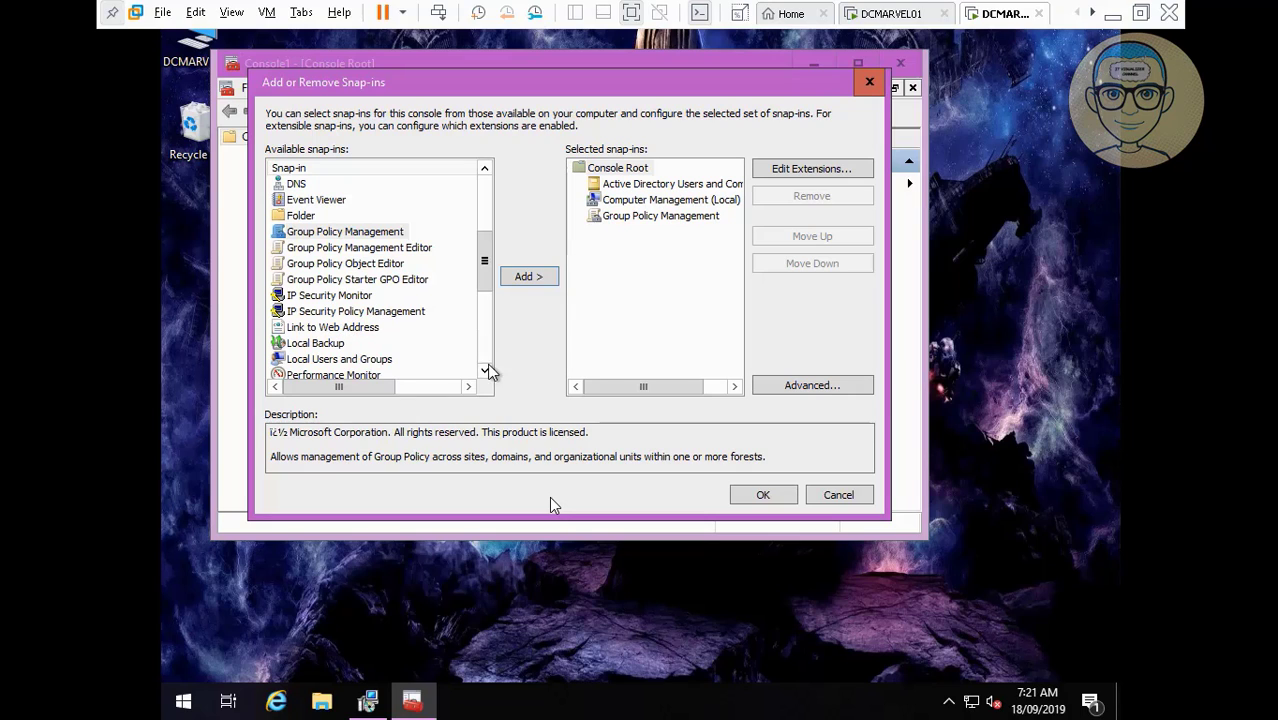
left_click(297, 183)
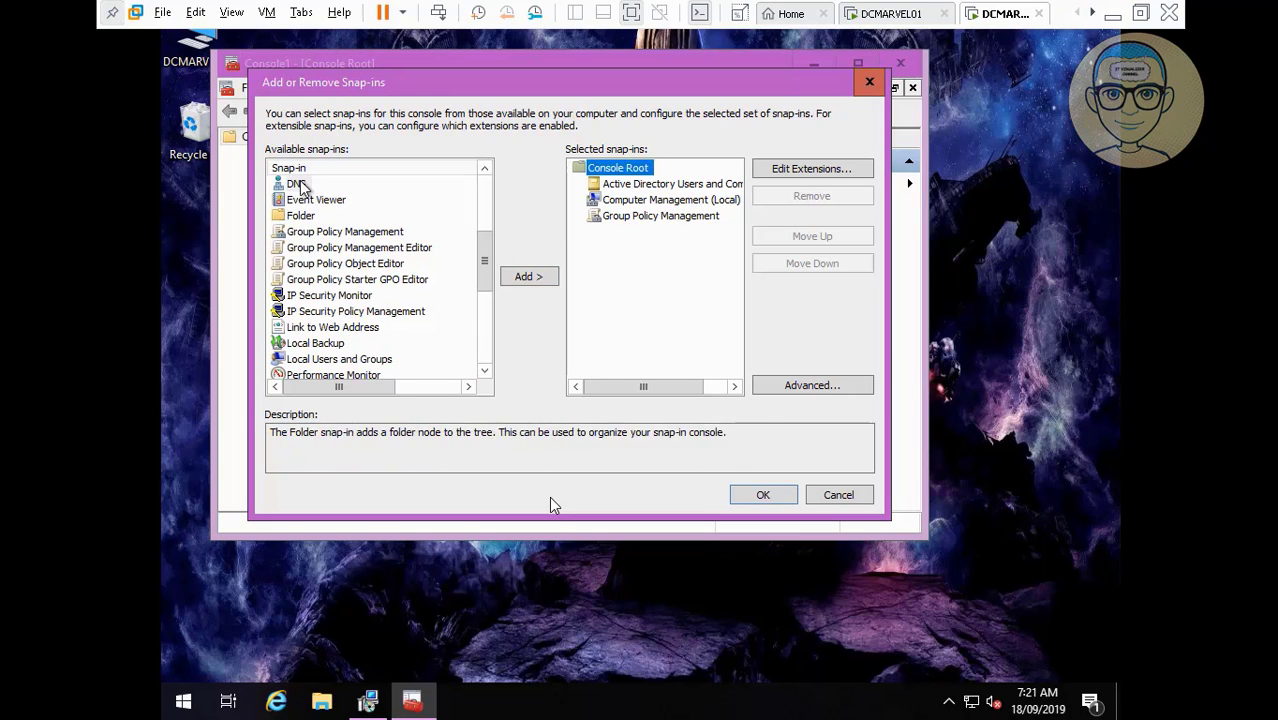
left_click(544, 278)
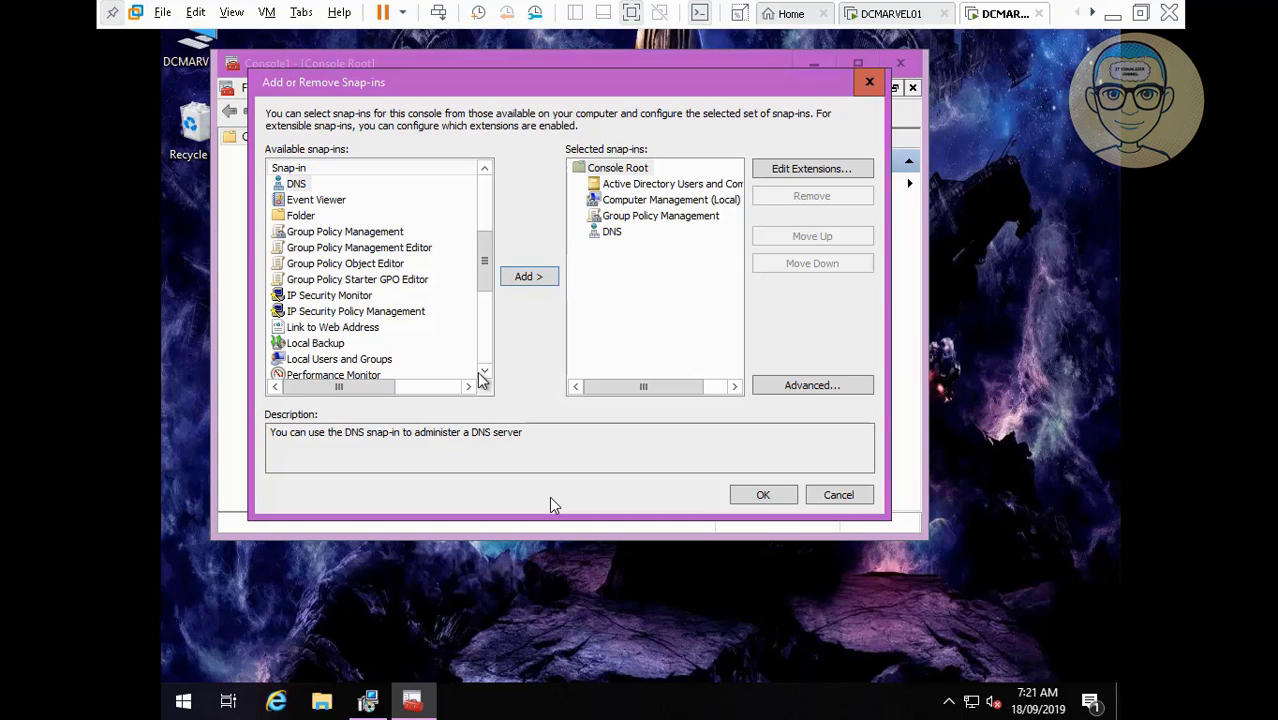
Add the local Services snap-in and confirm the snap-in selection with OK.
scroll(483, 375, "down", 4)
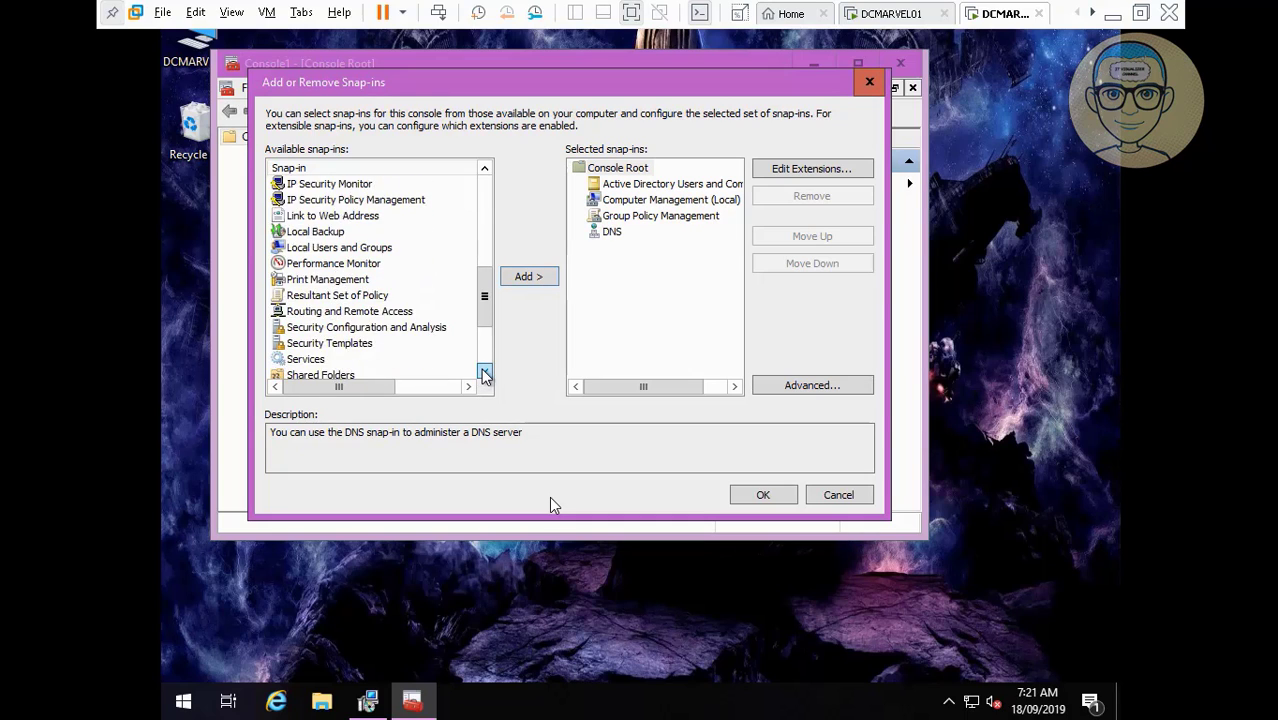
scroll(483, 375, "down", 2)
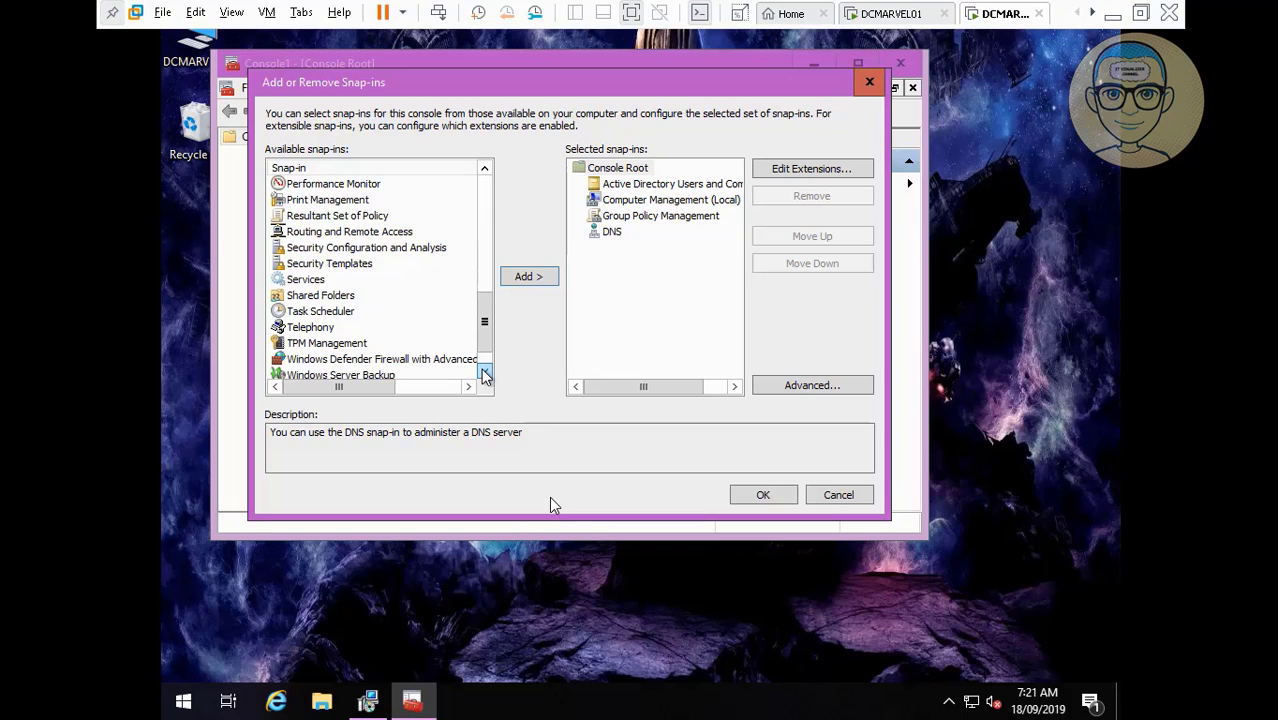
left_click(318, 281)
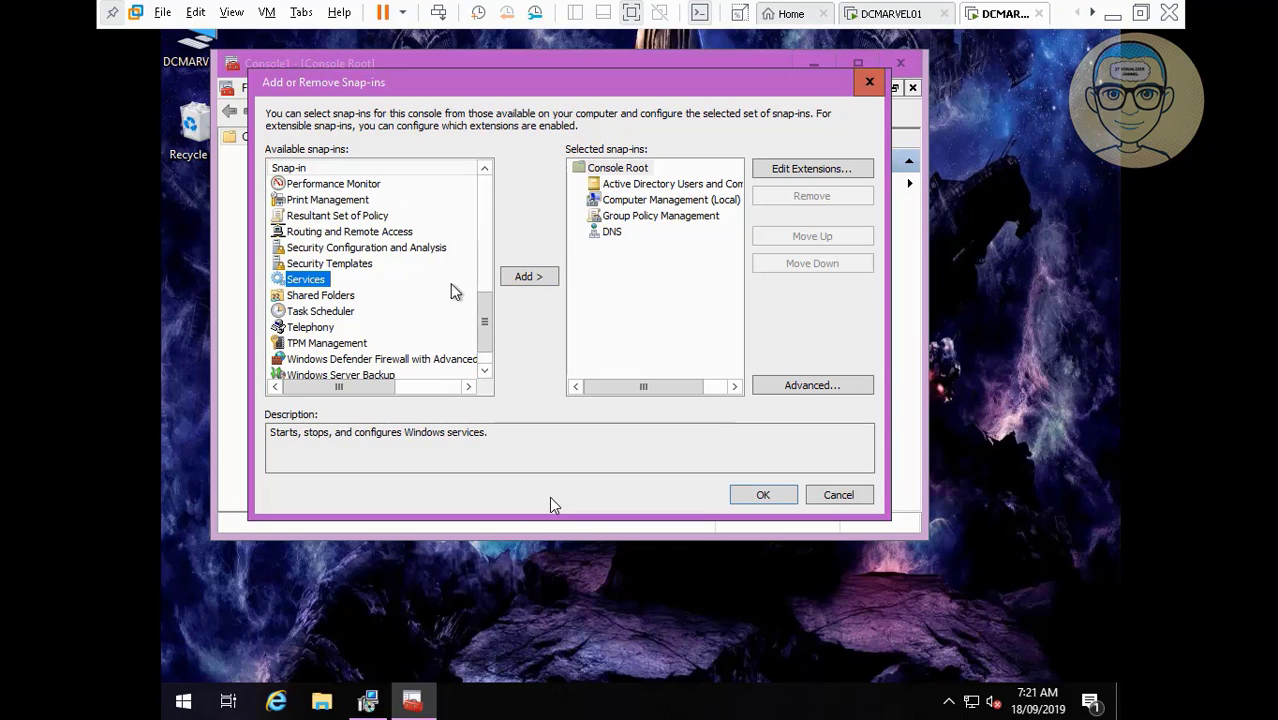
left_click(527, 277)
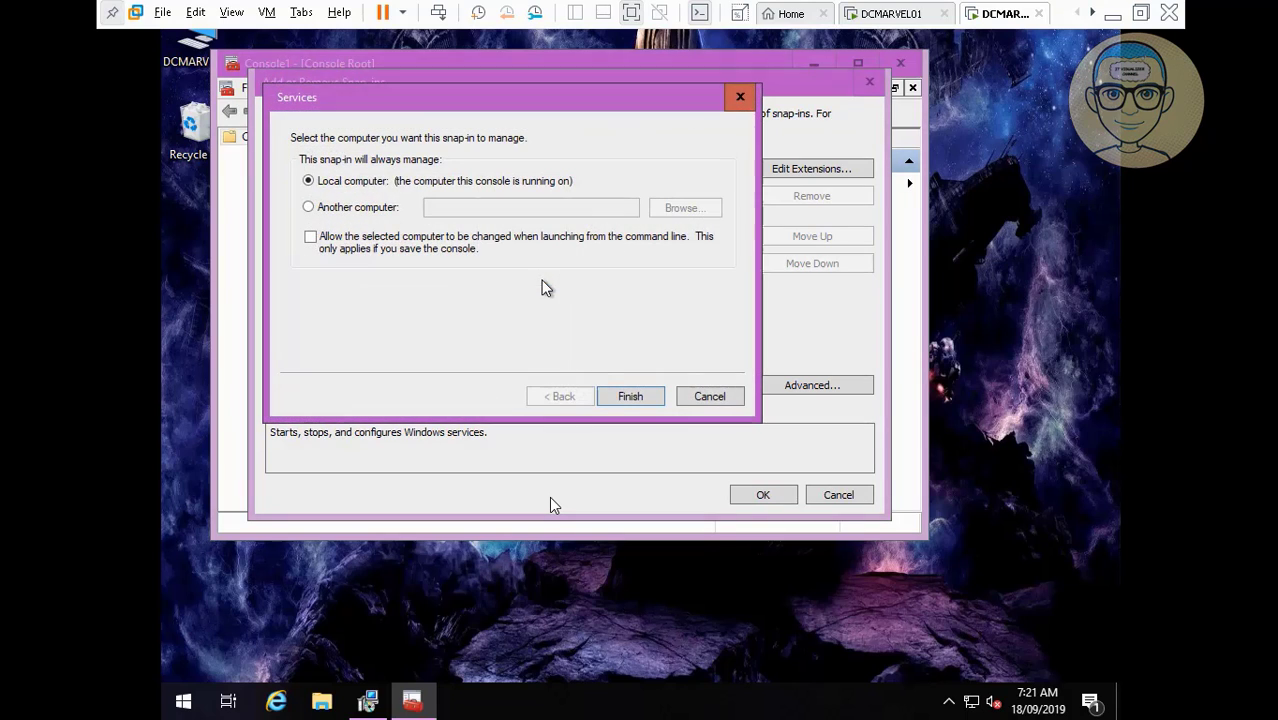
left_click(628, 397)
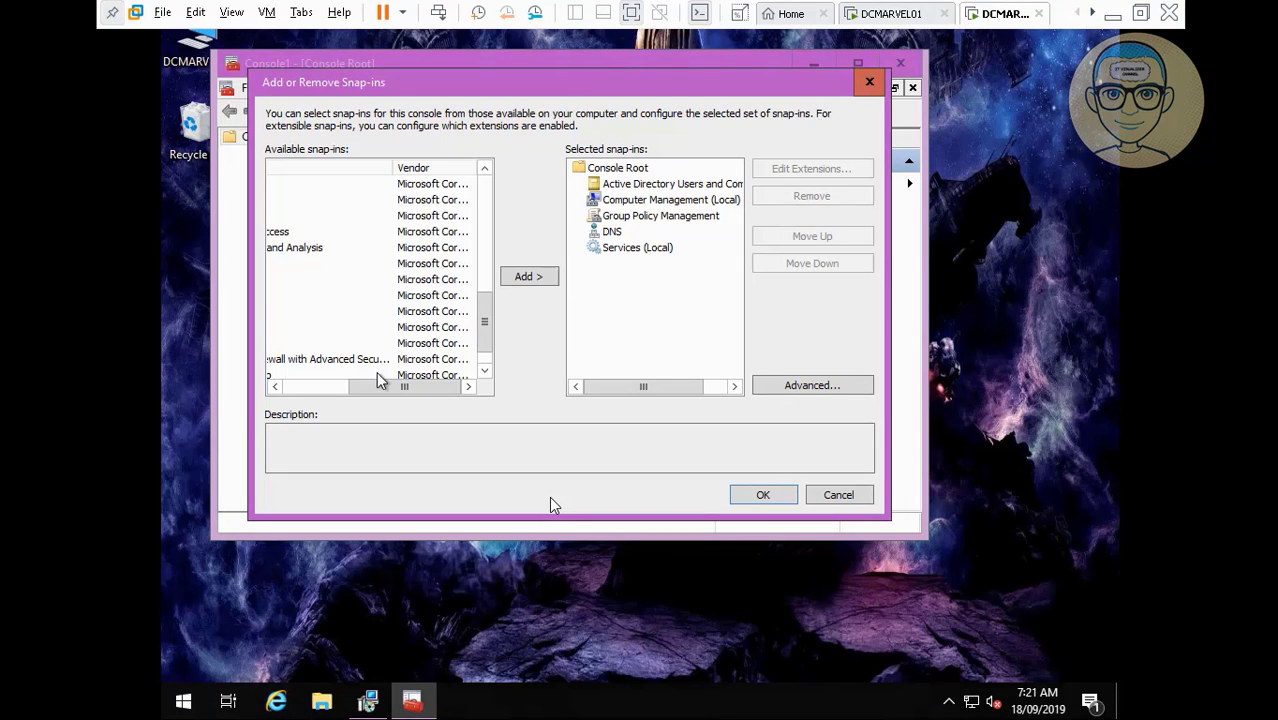
left_click(325, 388)
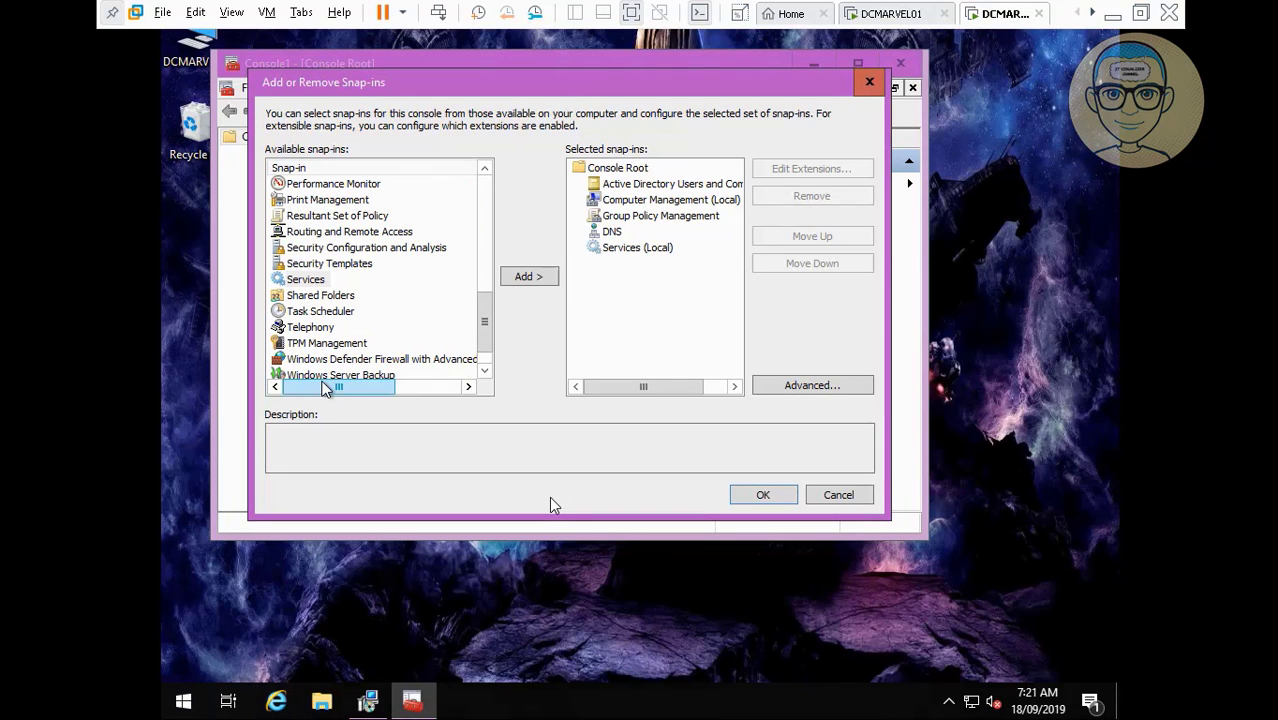
left_click(484, 371)
left_click(484, 371)
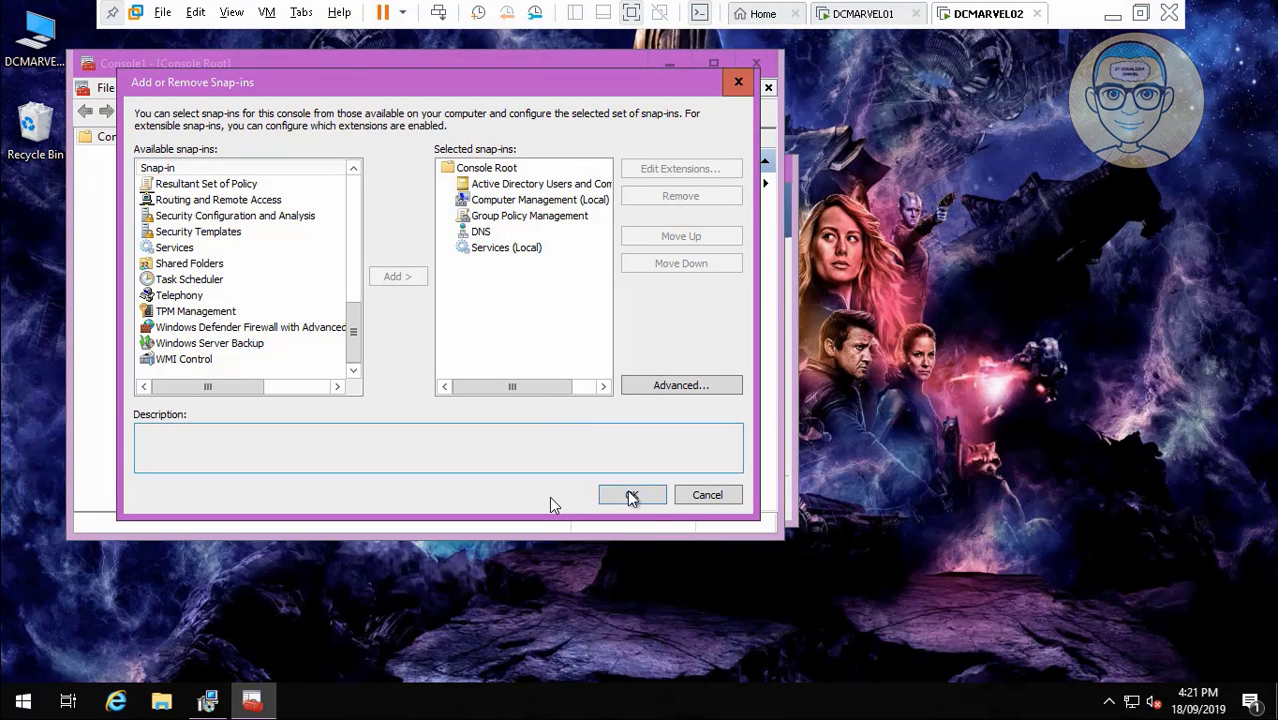
left_click(633, 495)
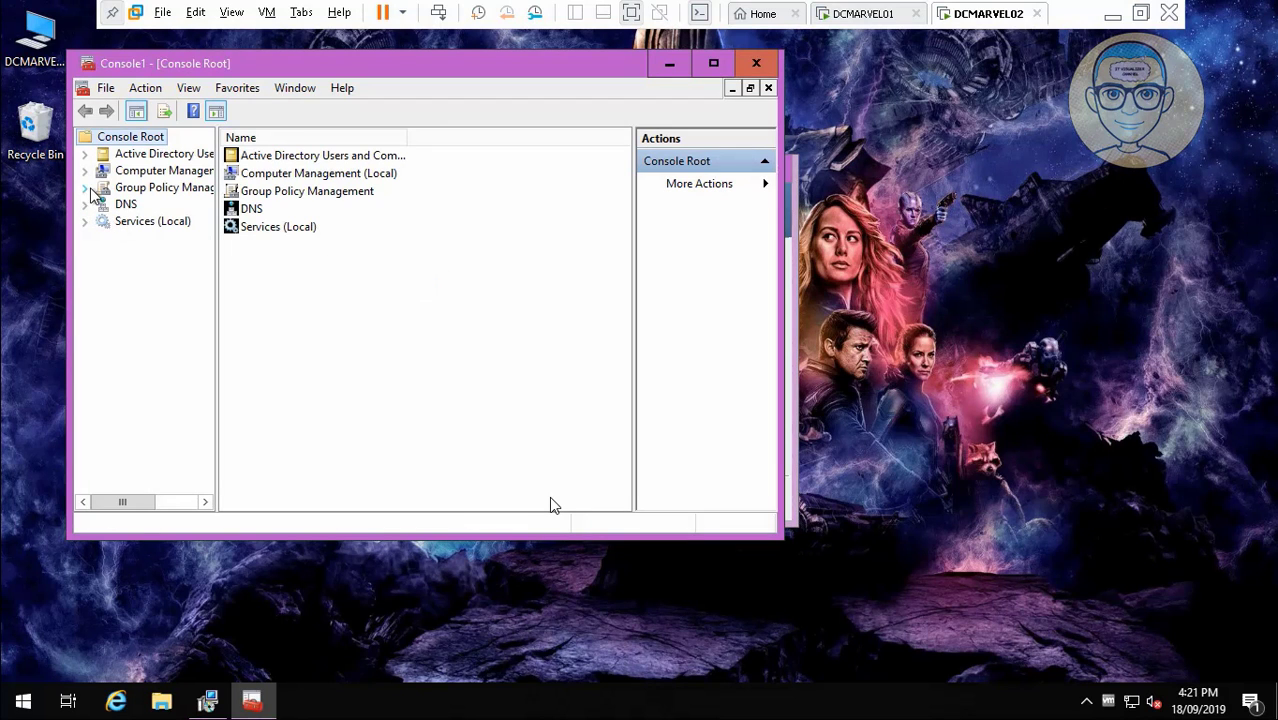
Expand the MARVEL.LOCAL nodes under Active Directory Users and Computers and Group Policy Management.
left_click(85, 156)
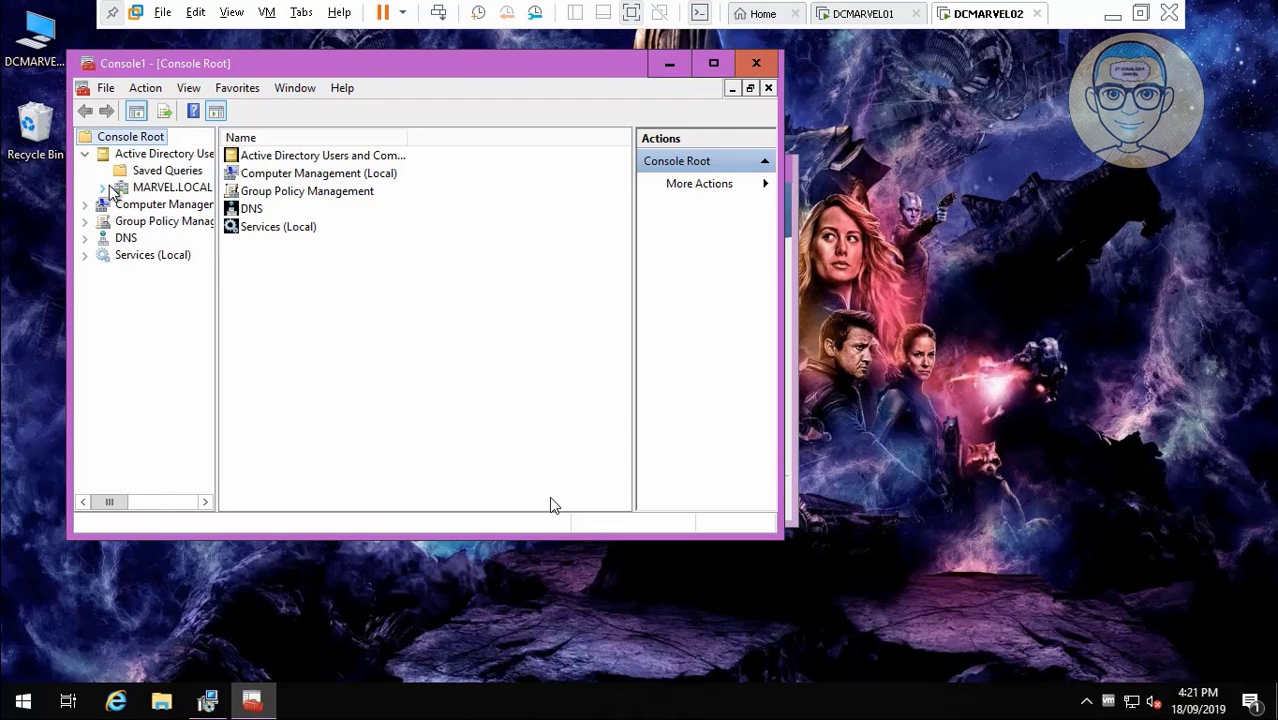
left_click(103, 188)
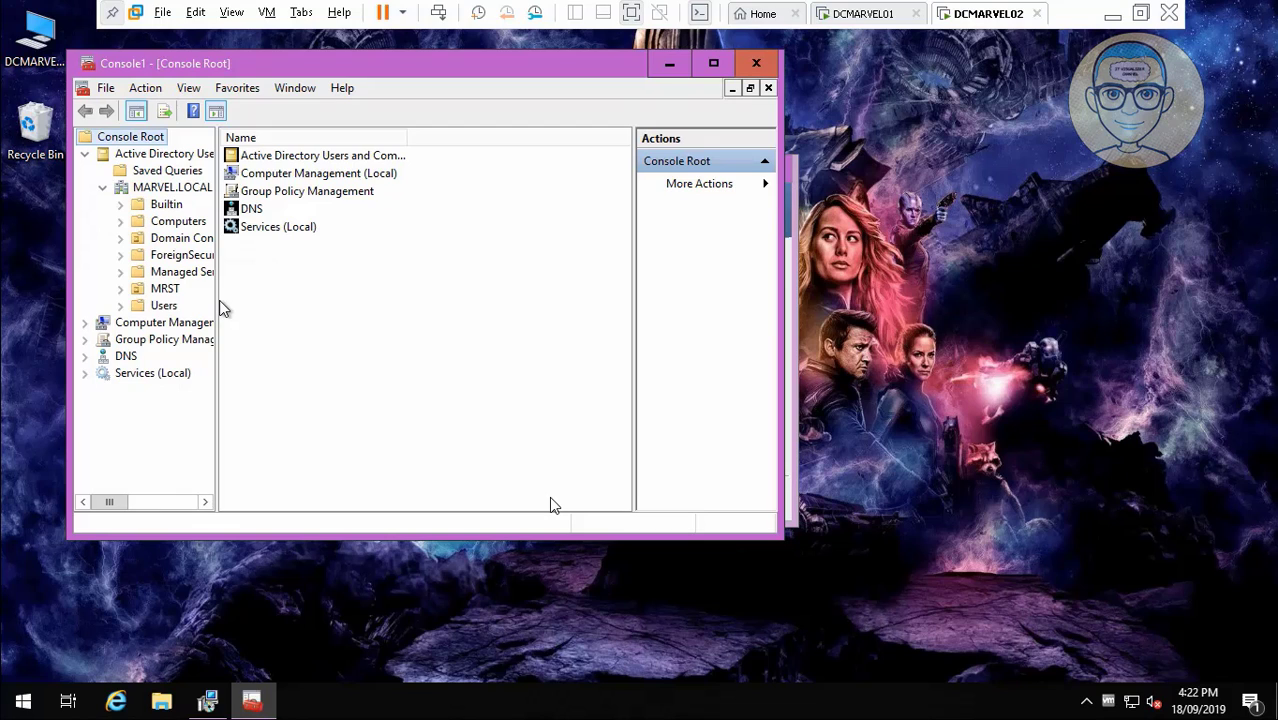
left_click_drag(216, 301, 380, 301)
left_click(85, 340)
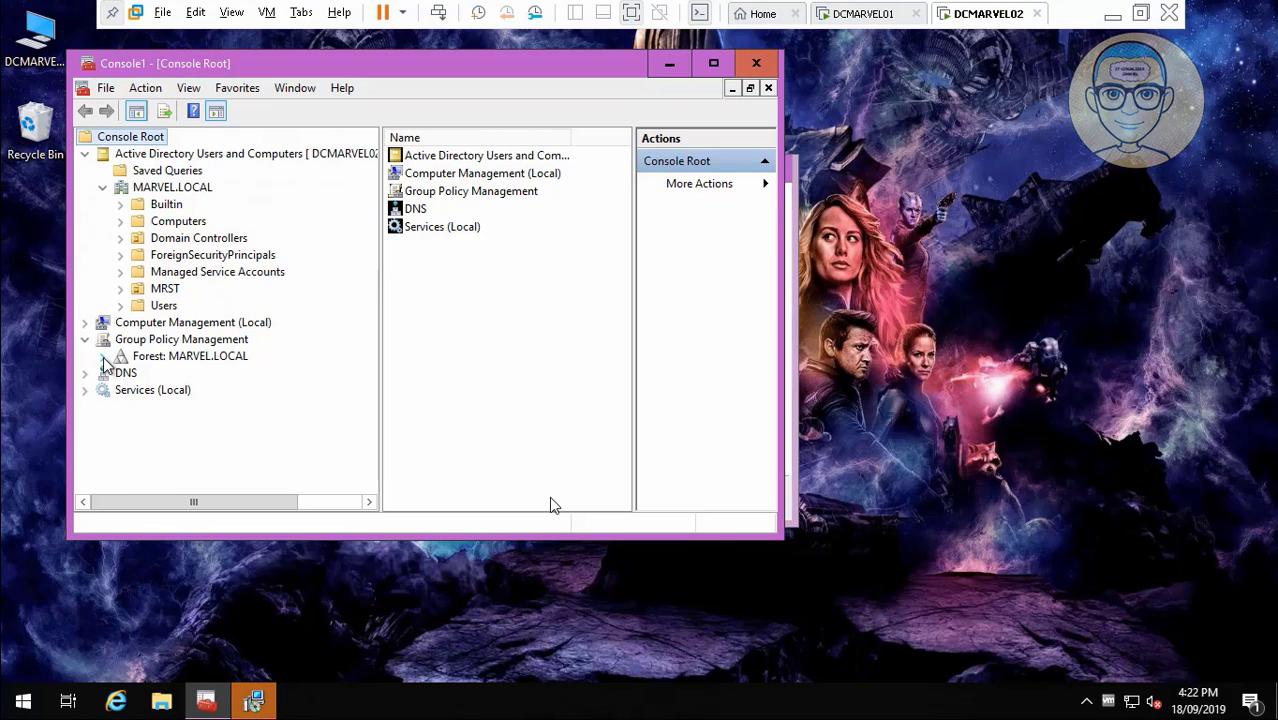
left_click(102, 357)
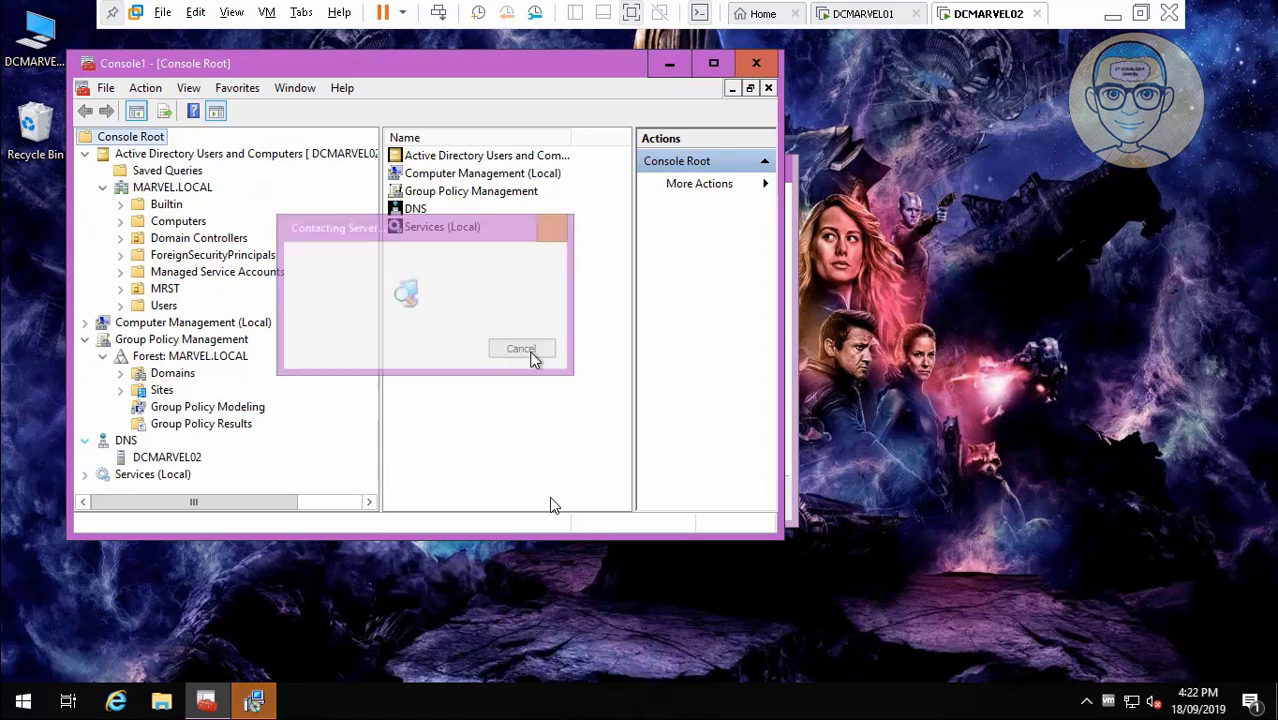
Show DCMARVEL02's DNS forward lookup zones in a maximized console, then close the console.
left_click(180, 457)
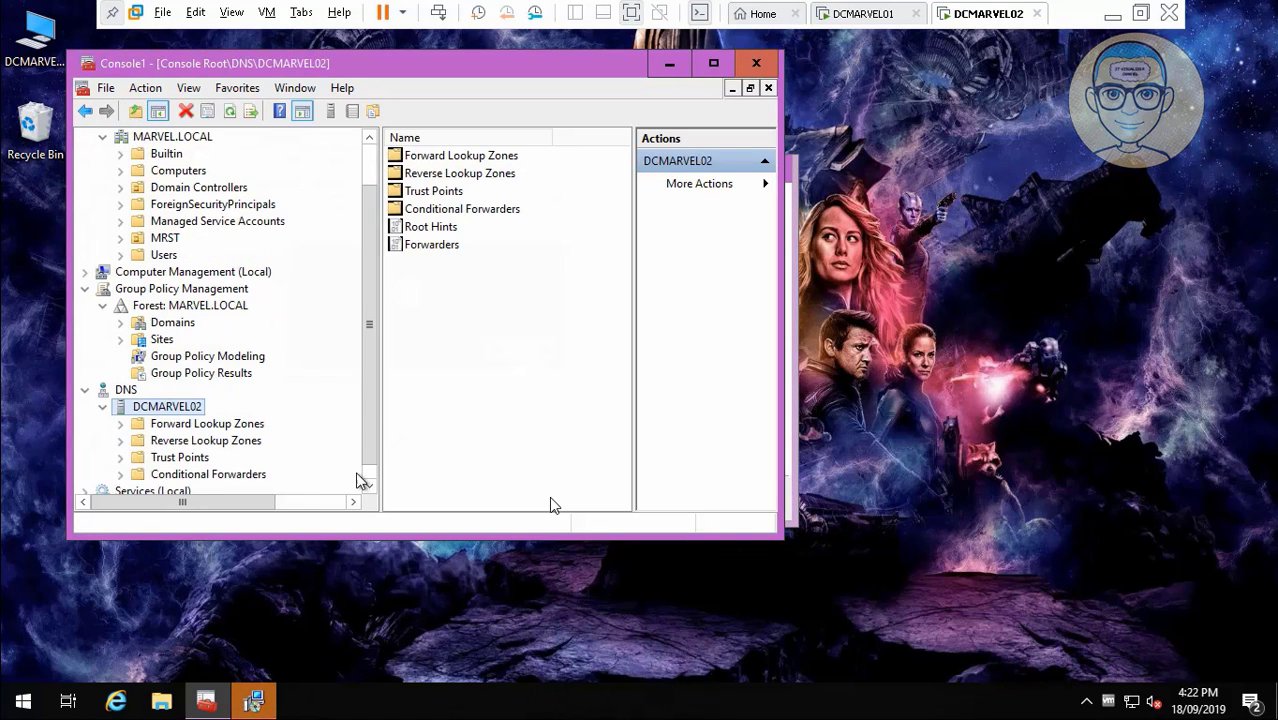
left_click(369, 487)
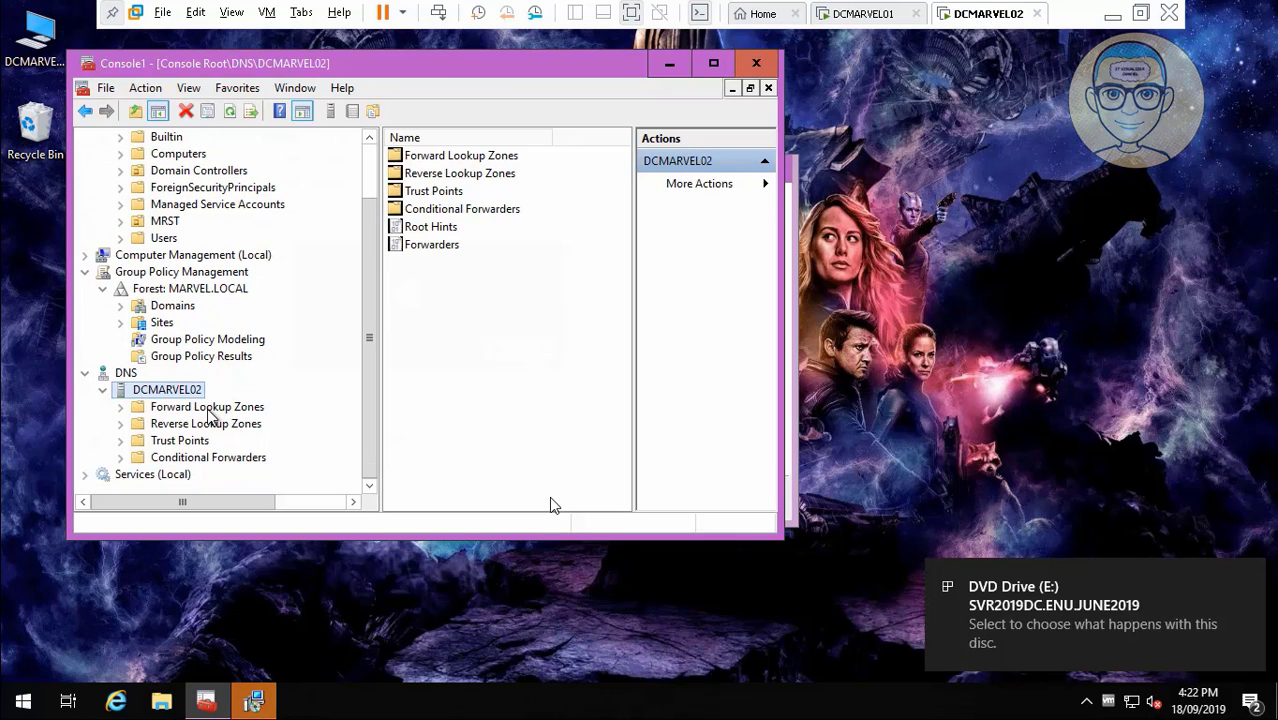
left_click(215, 408)
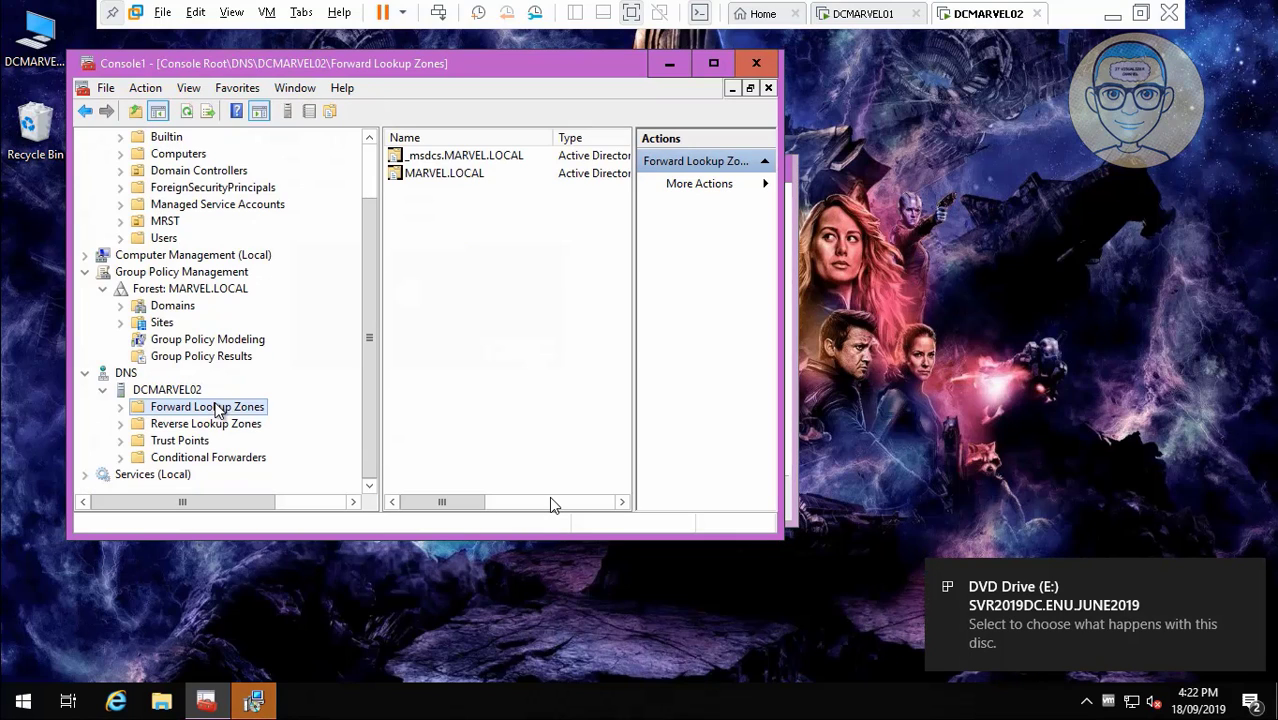
left_click(217, 424)
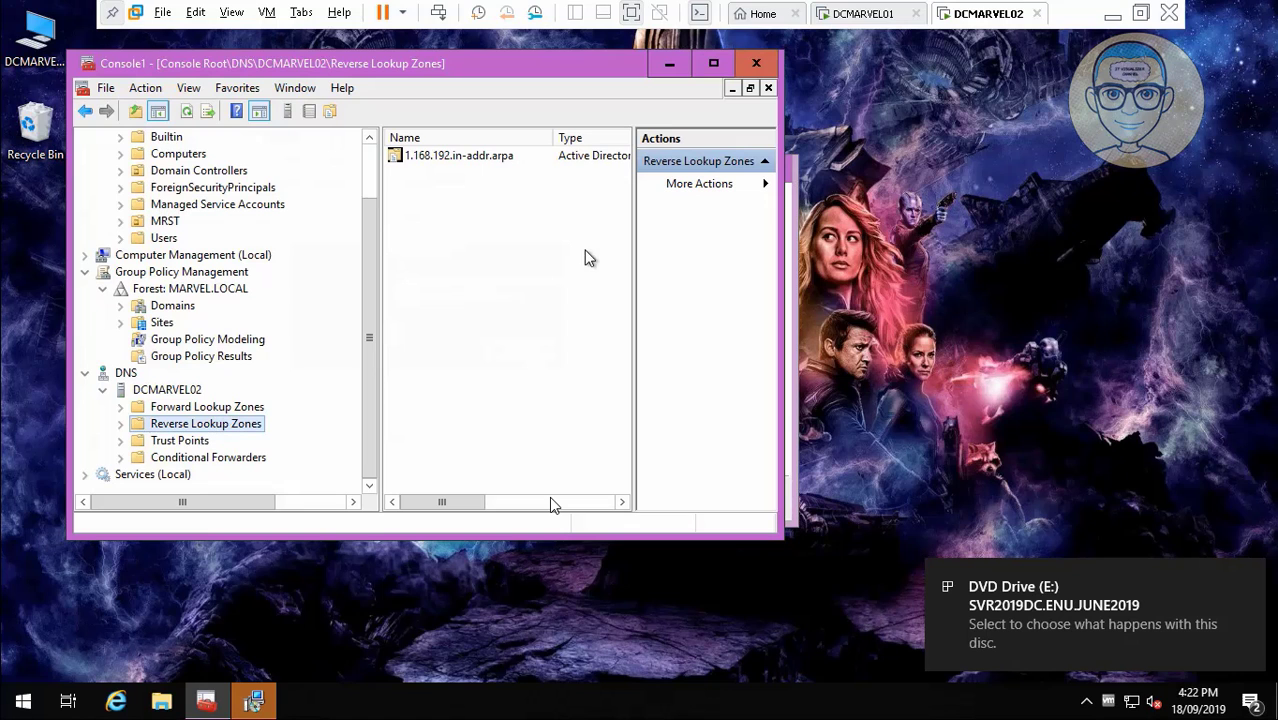
left_click(714, 64)
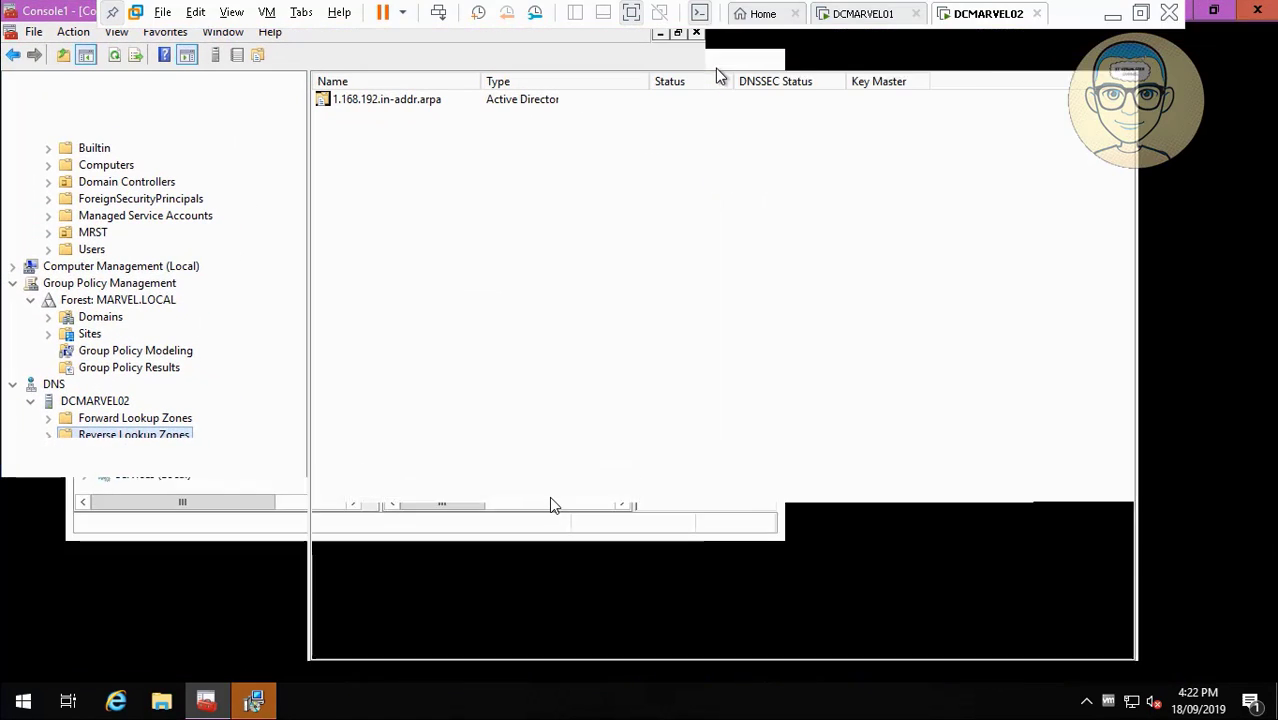
left_click(114, 421)
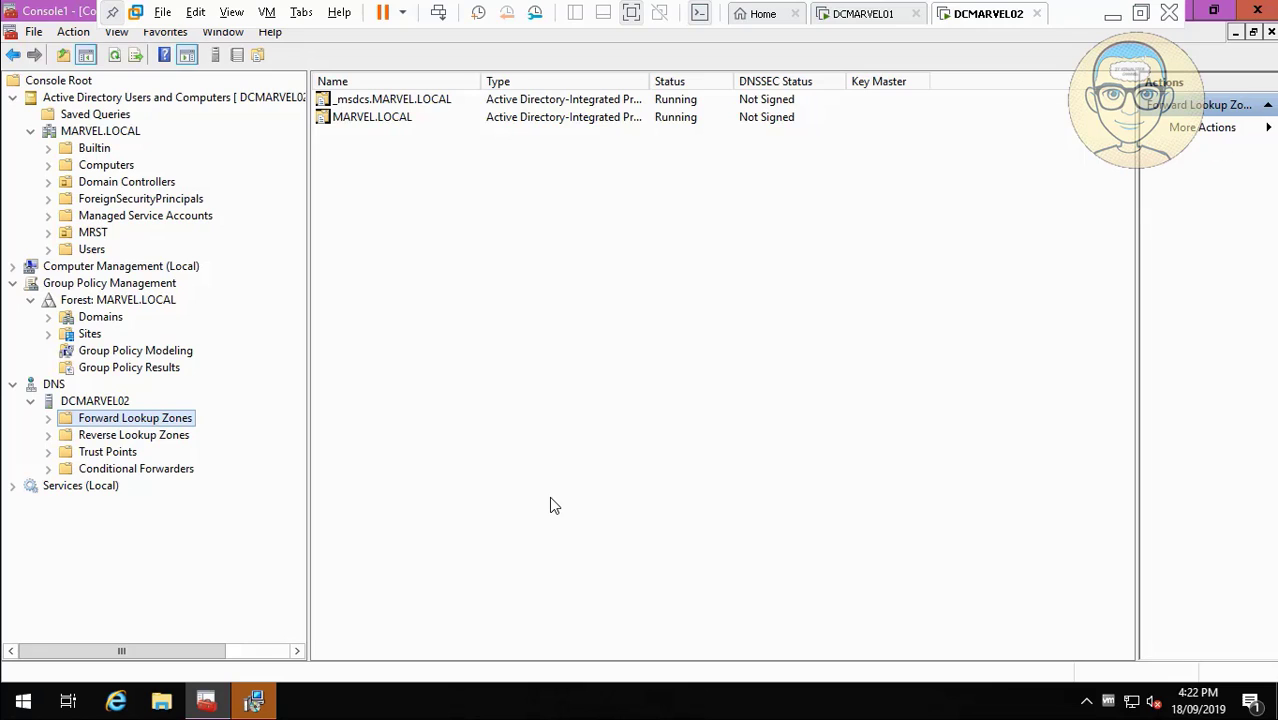
left_click(1259, 11)
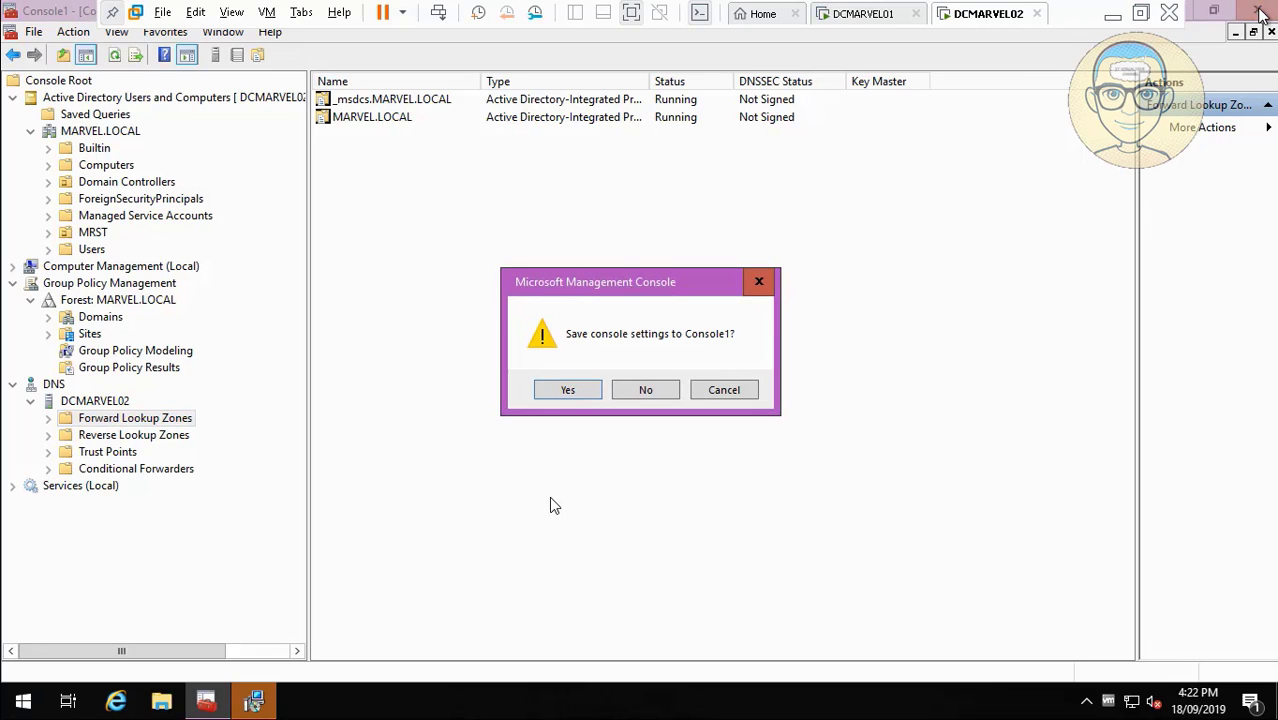
Save the console settings as 'MarvelConsole' on the Desktop.
left_click(582, 390)
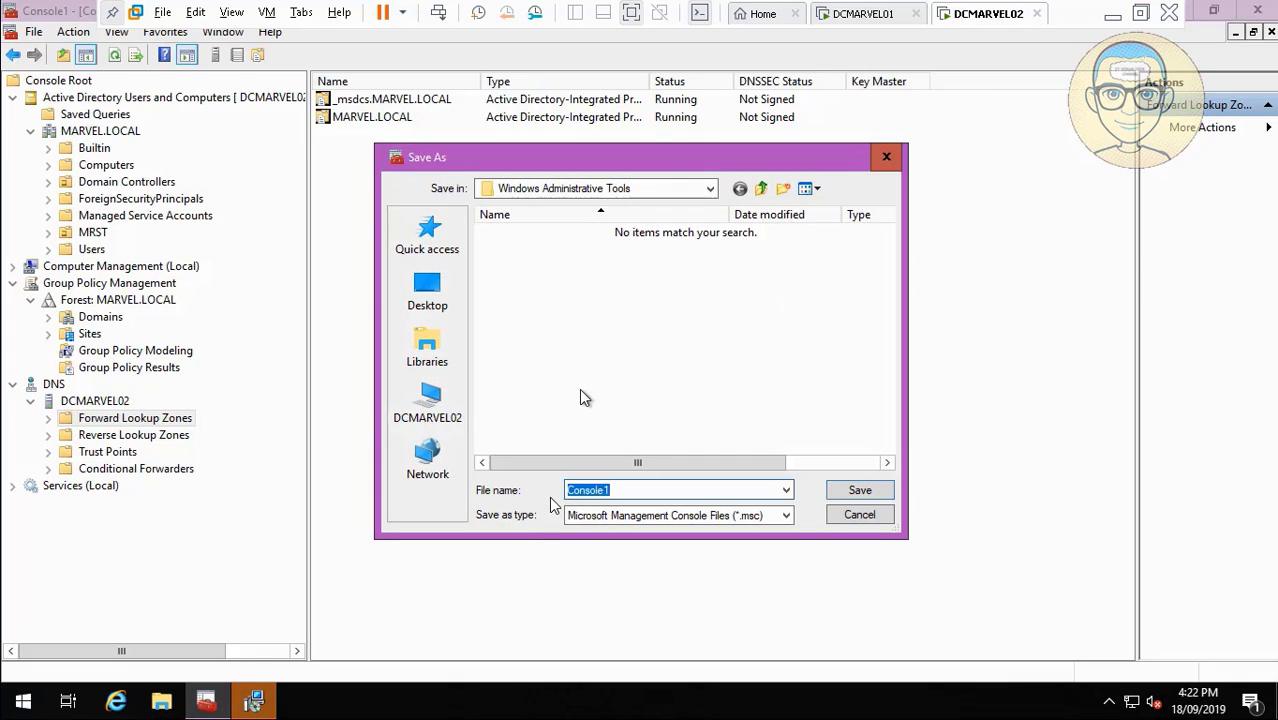
key("BackSpace")
type("d")
key("BackSpace")
type("MarvelConsole")
left_click(440, 308)
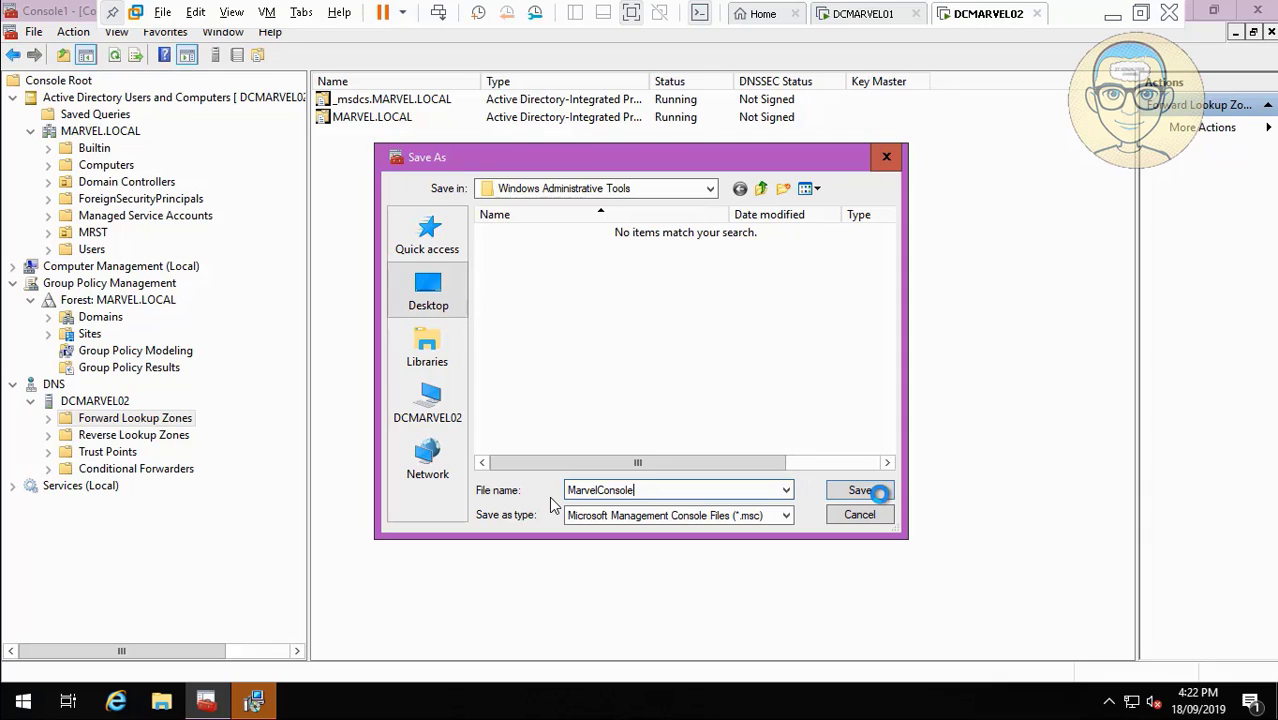
left_click(859, 491)
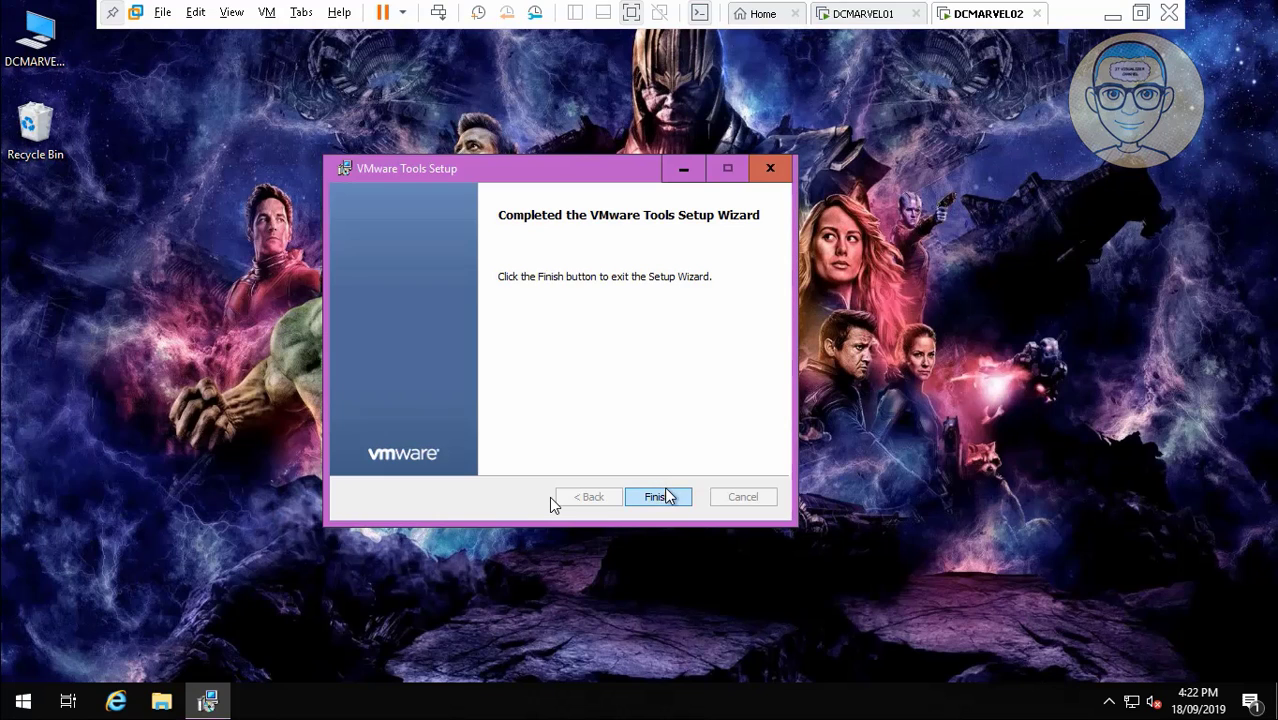
Finish VMware Tools setup, restart DCMARVEL02, and sign back in with the user password.
left_click(664, 494)
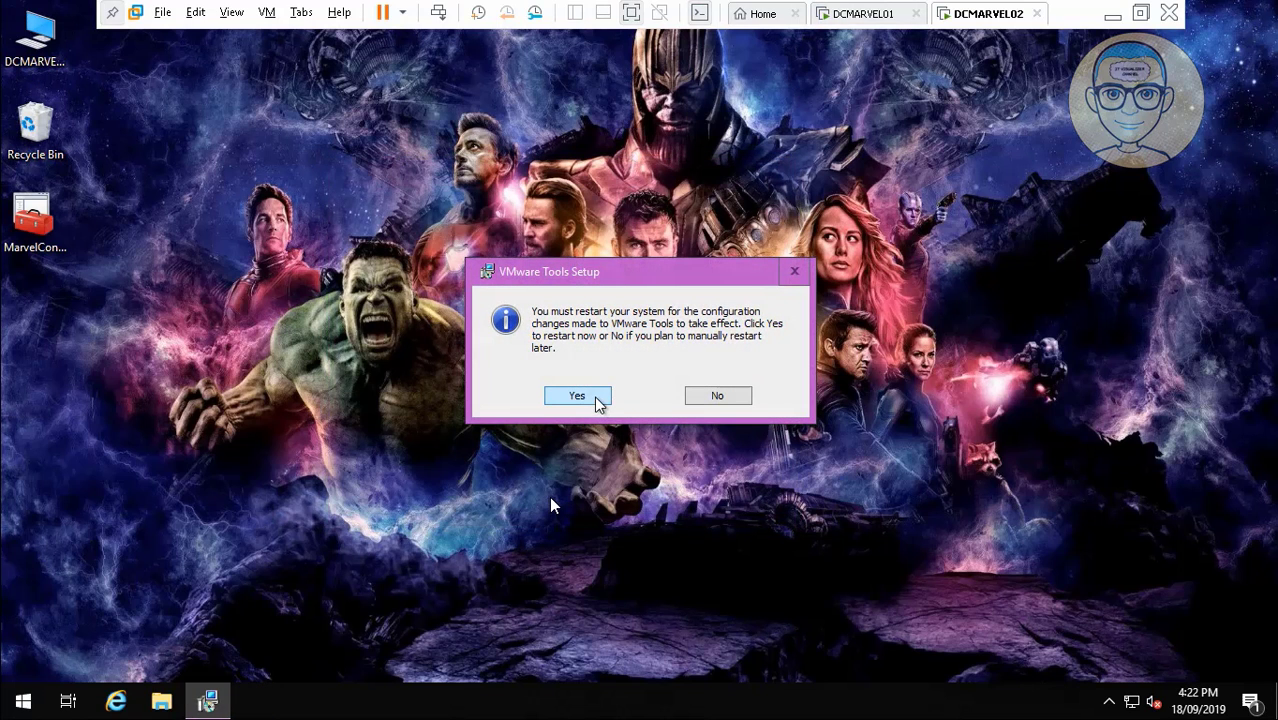
left_click(597, 401)
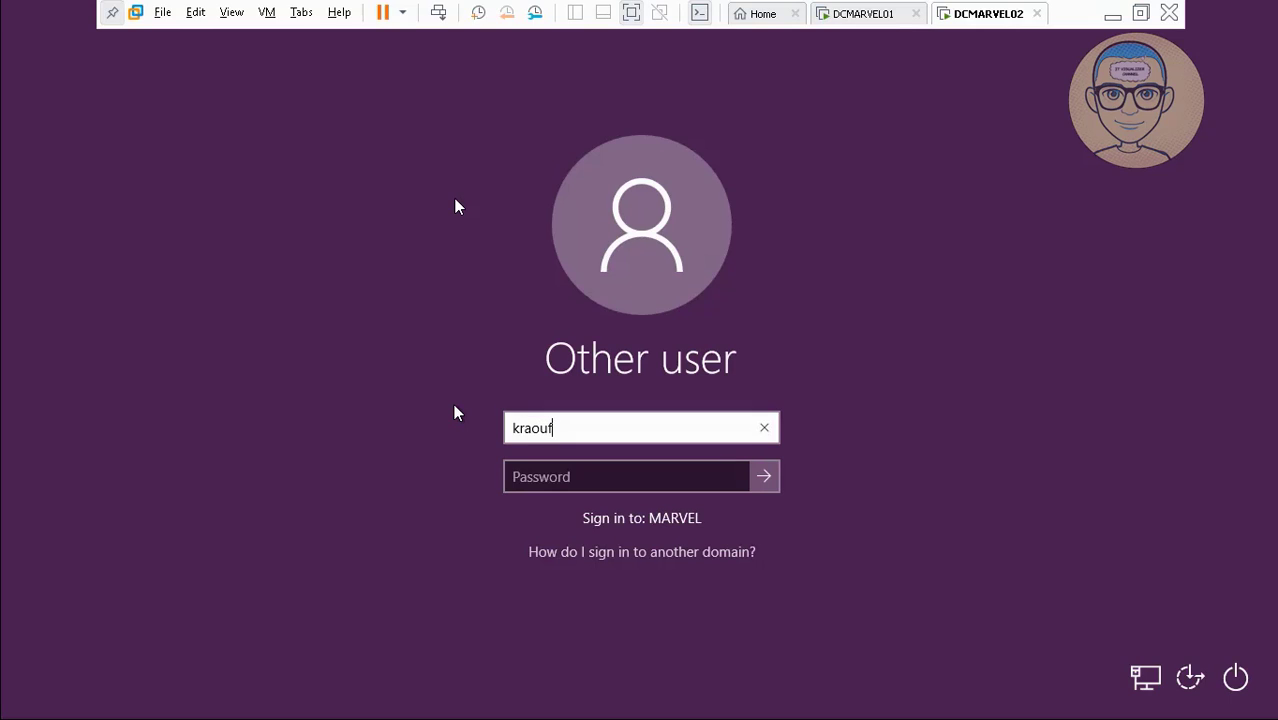
key("Tab")
type("P")
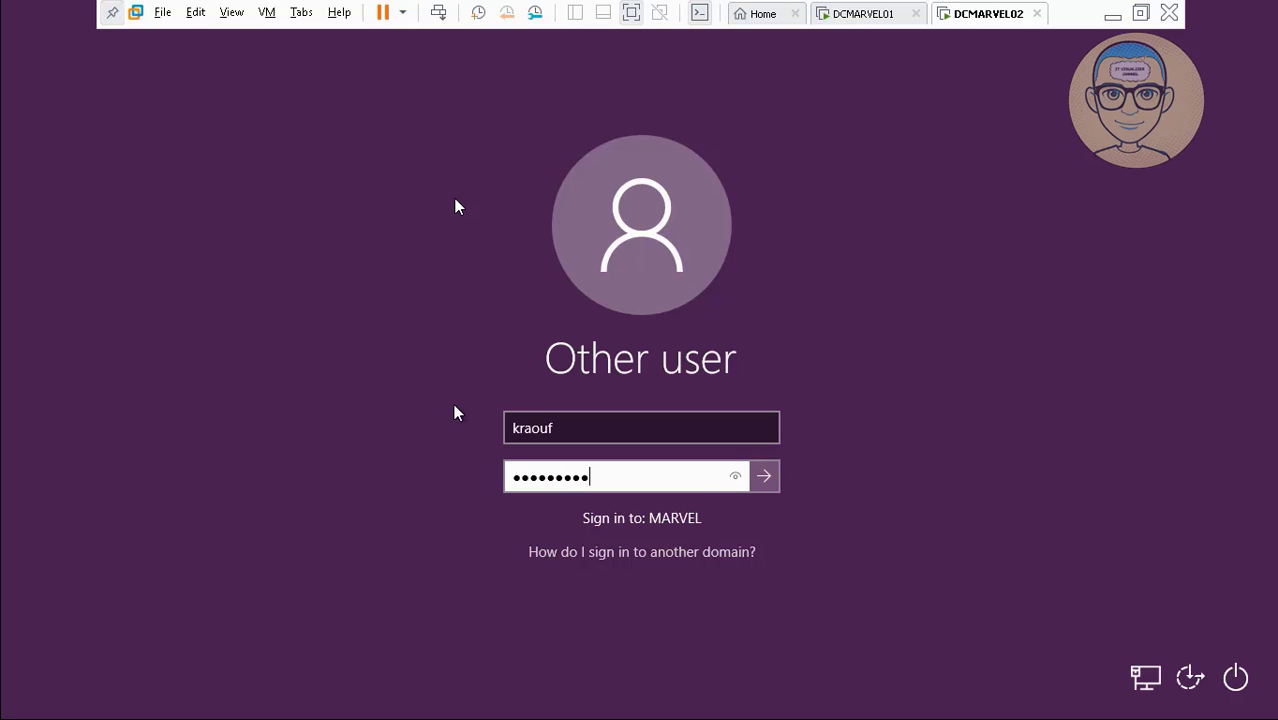
key("Return")
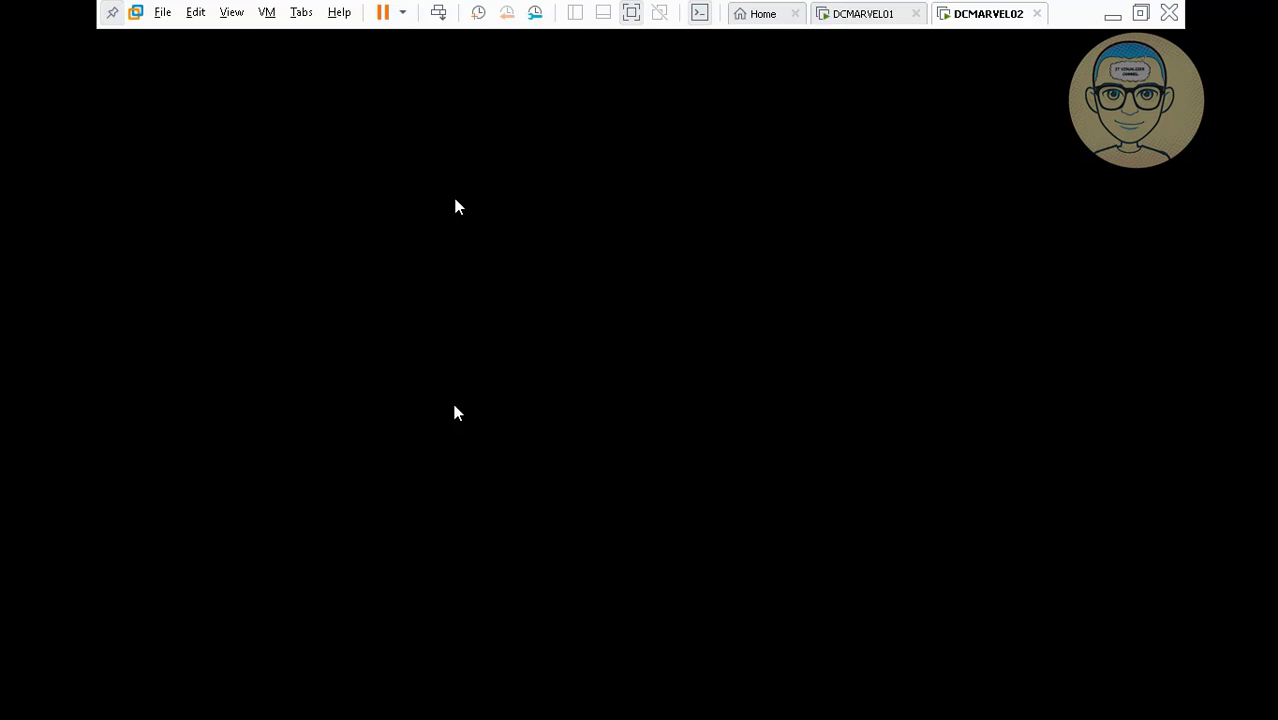
mouse_move(681, 712)
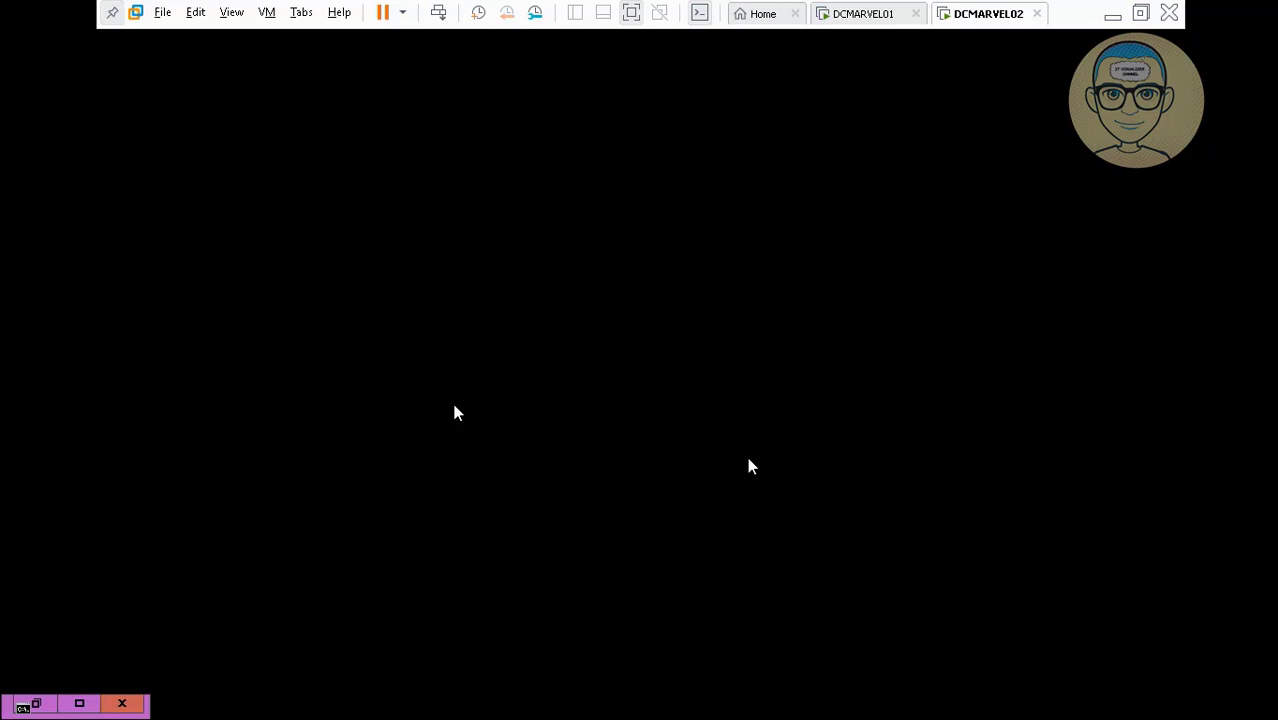
Open \\DCMARVEL01\c$ from the Run dialog.
mouse_move(813, 713)
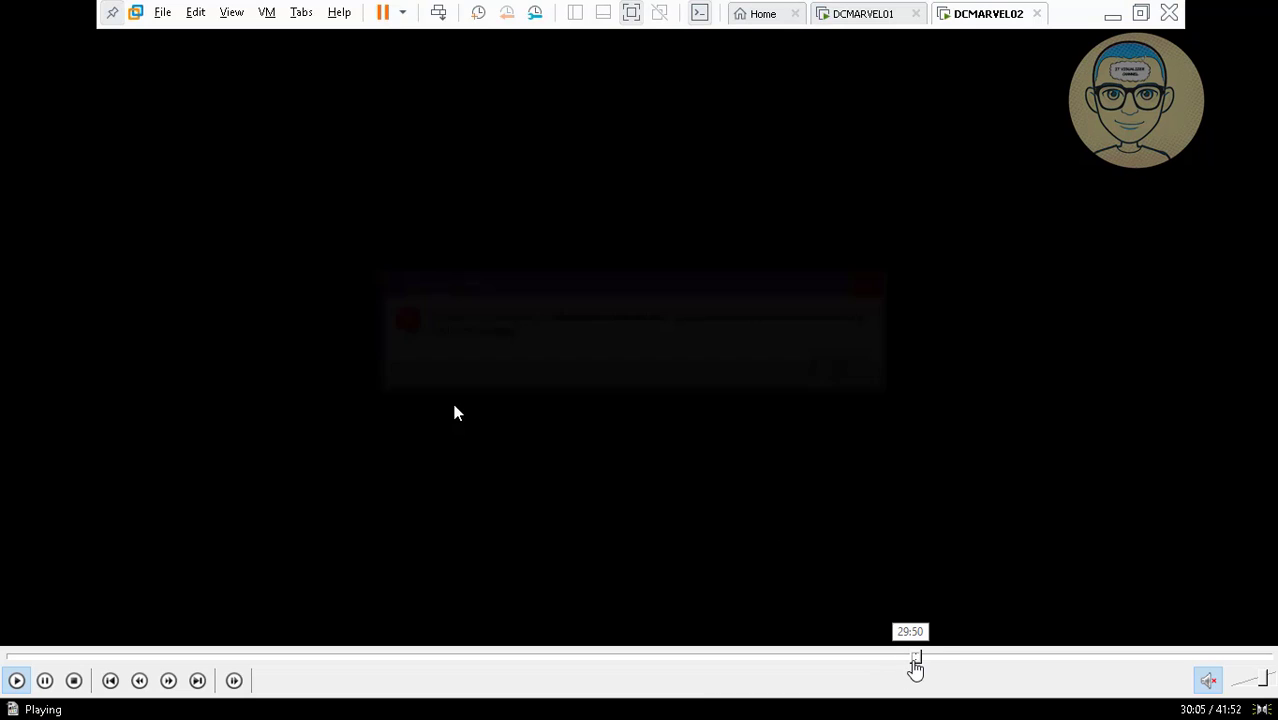
left_click(922, 659)
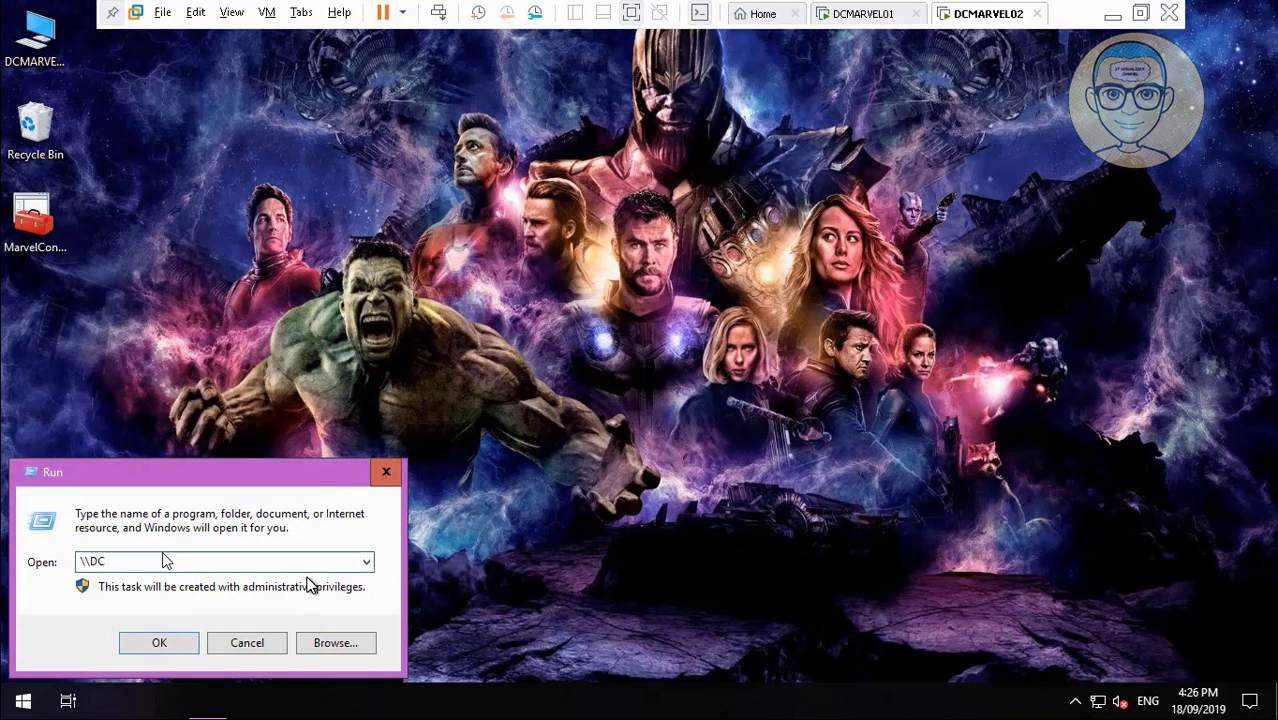
type("MAR")
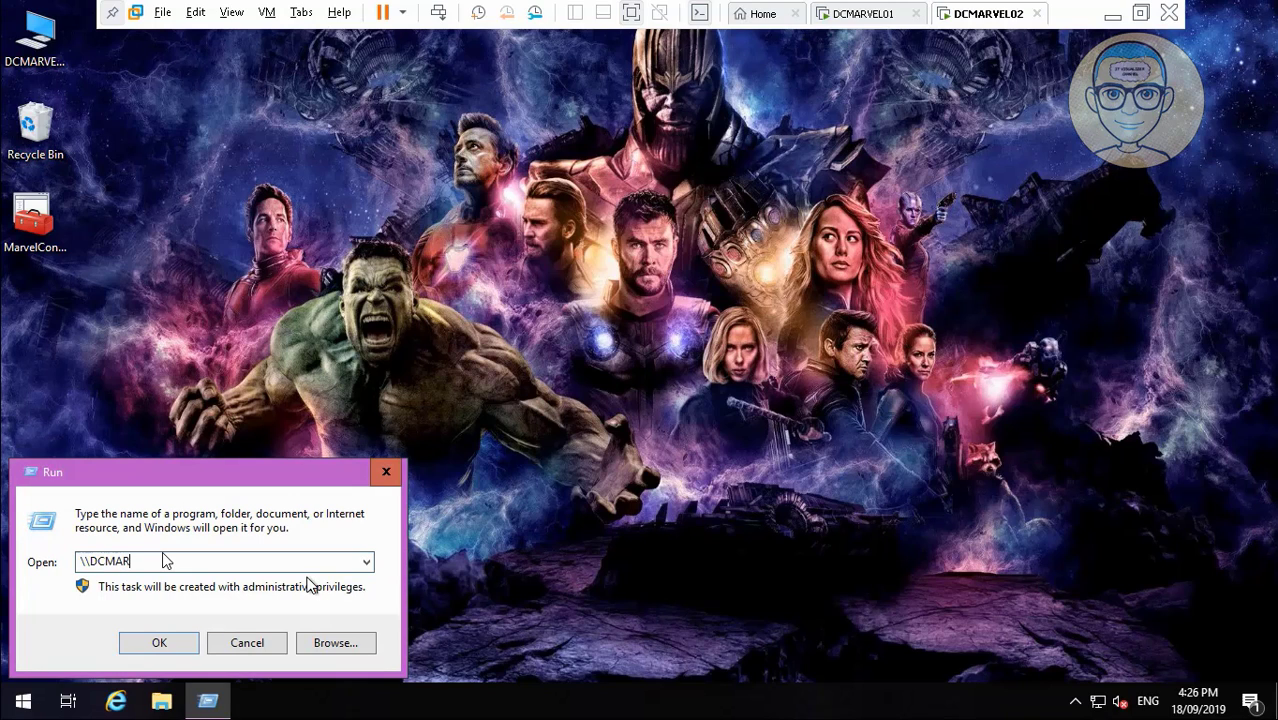
type("VEL01\\")
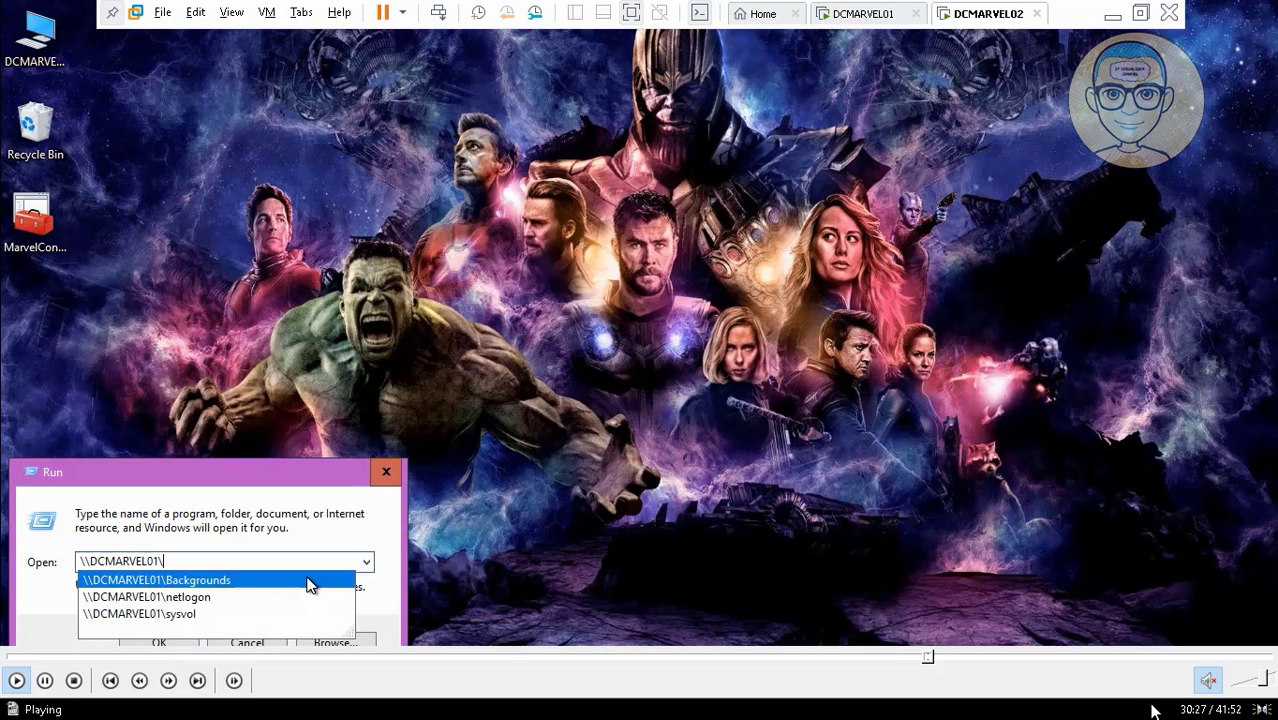
type("c$")
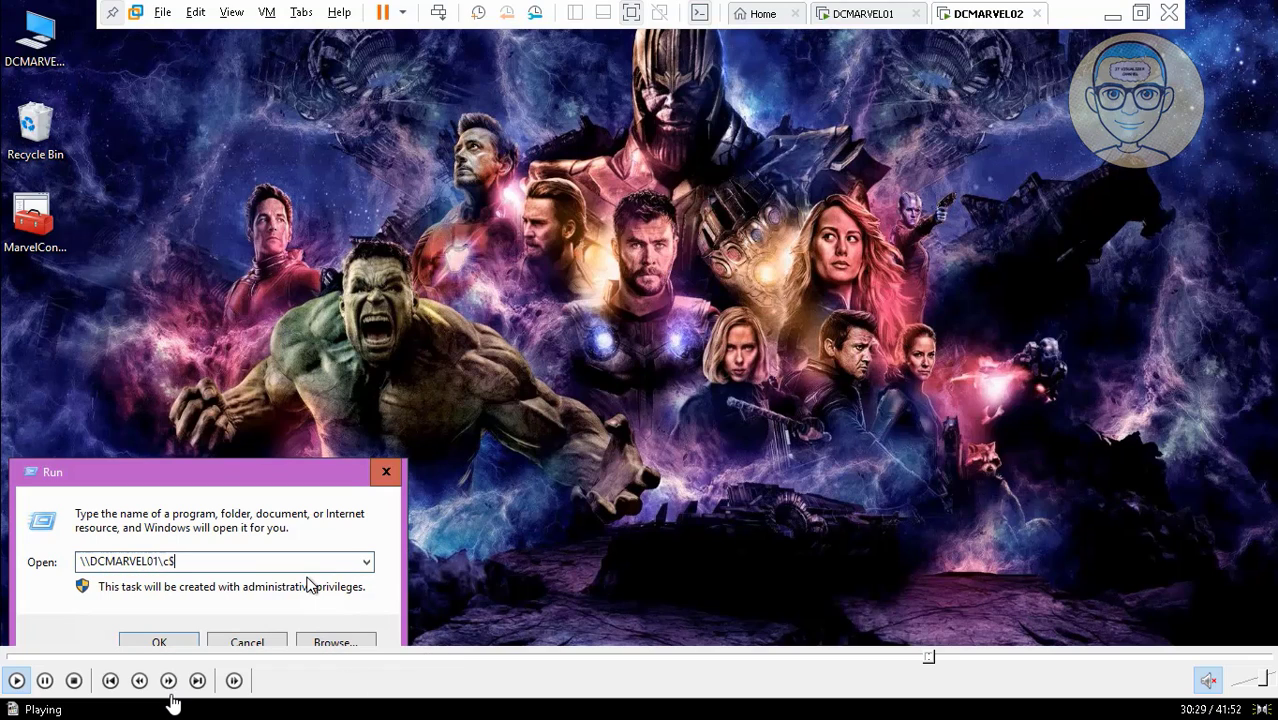
key("Return")
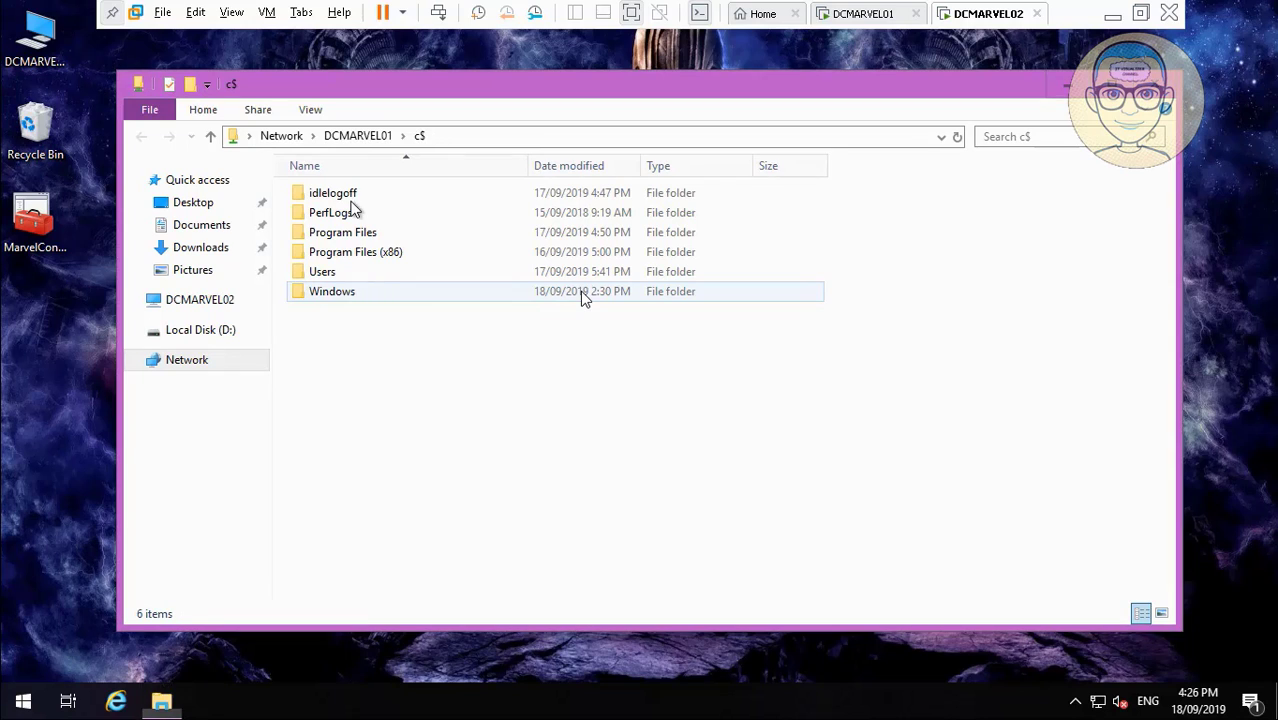
Copy the idlelogoff folder and paste it onto DCMARVEL02's Local Disk (C:).
left_click(350, 195)
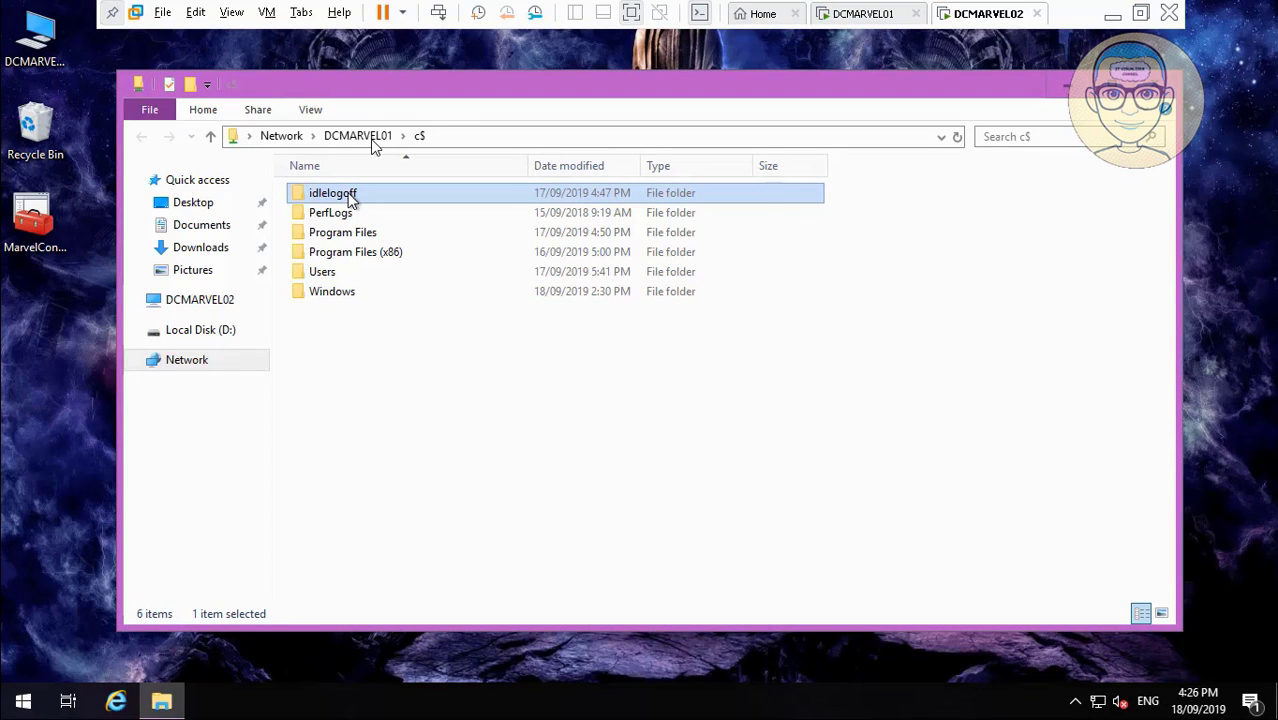
right_click(350, 196)
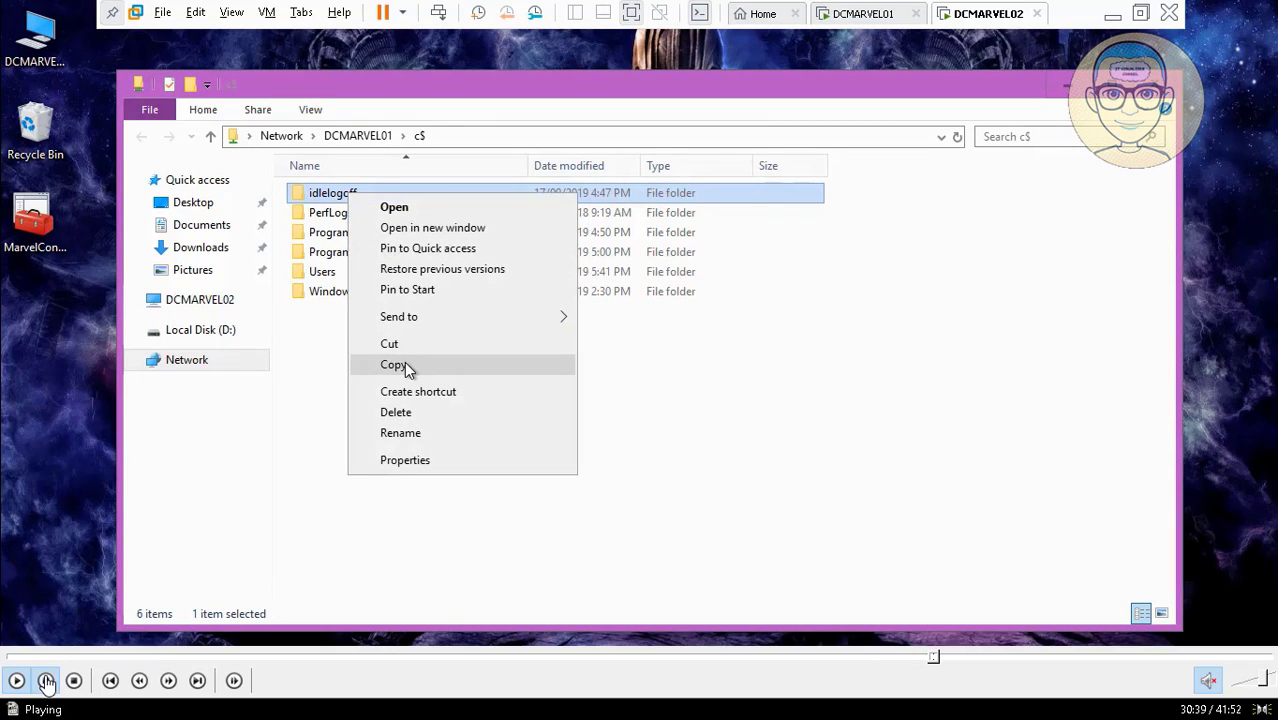
left_click(404, 361)
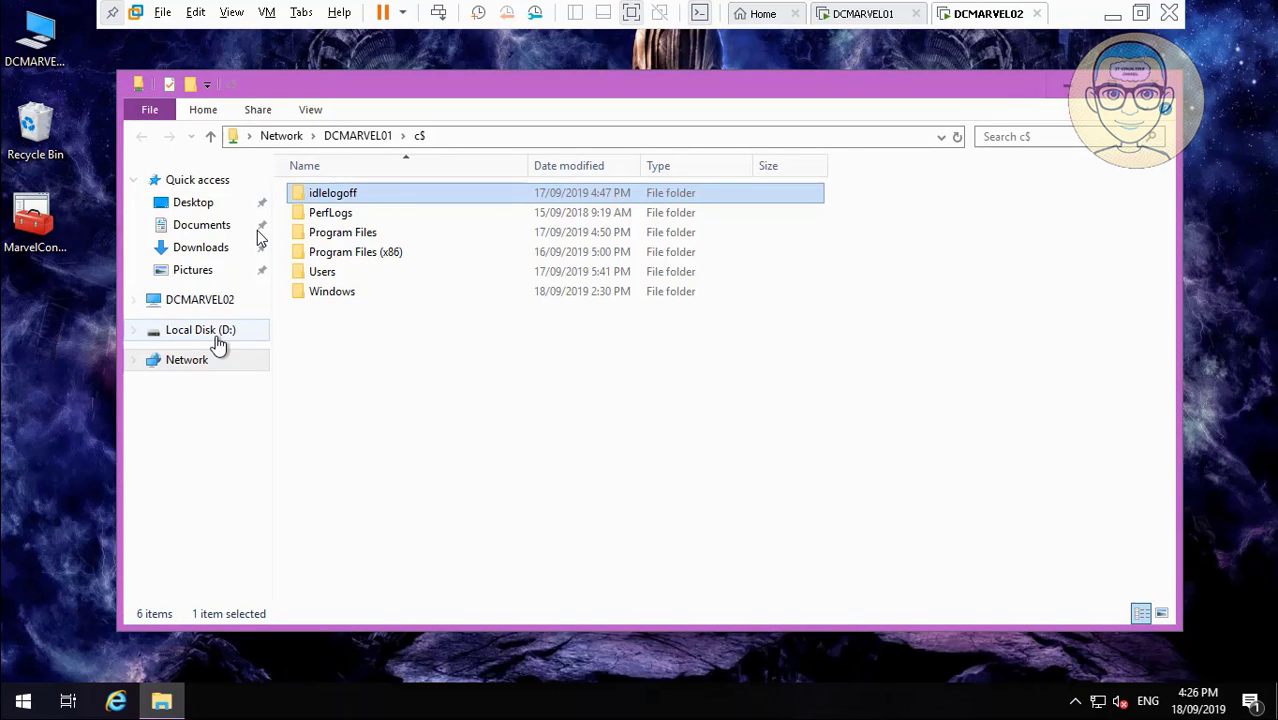
left_click(200, 303)
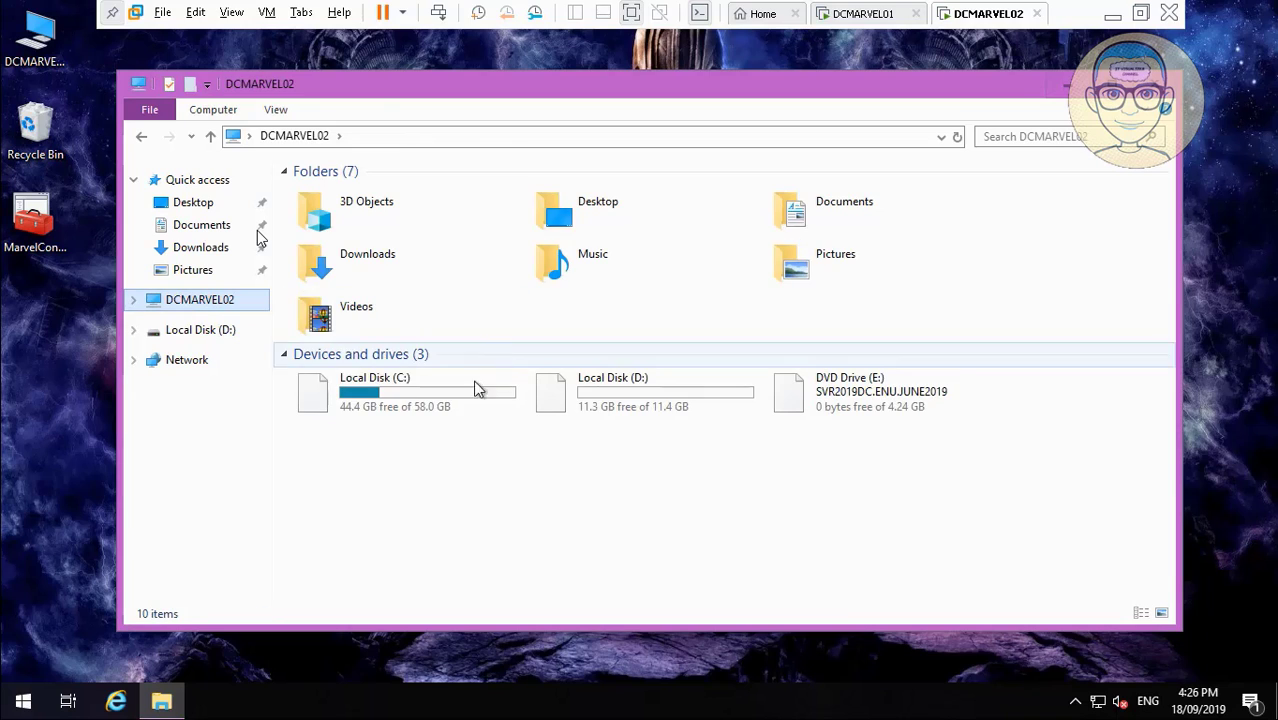
double_click(478, 389)
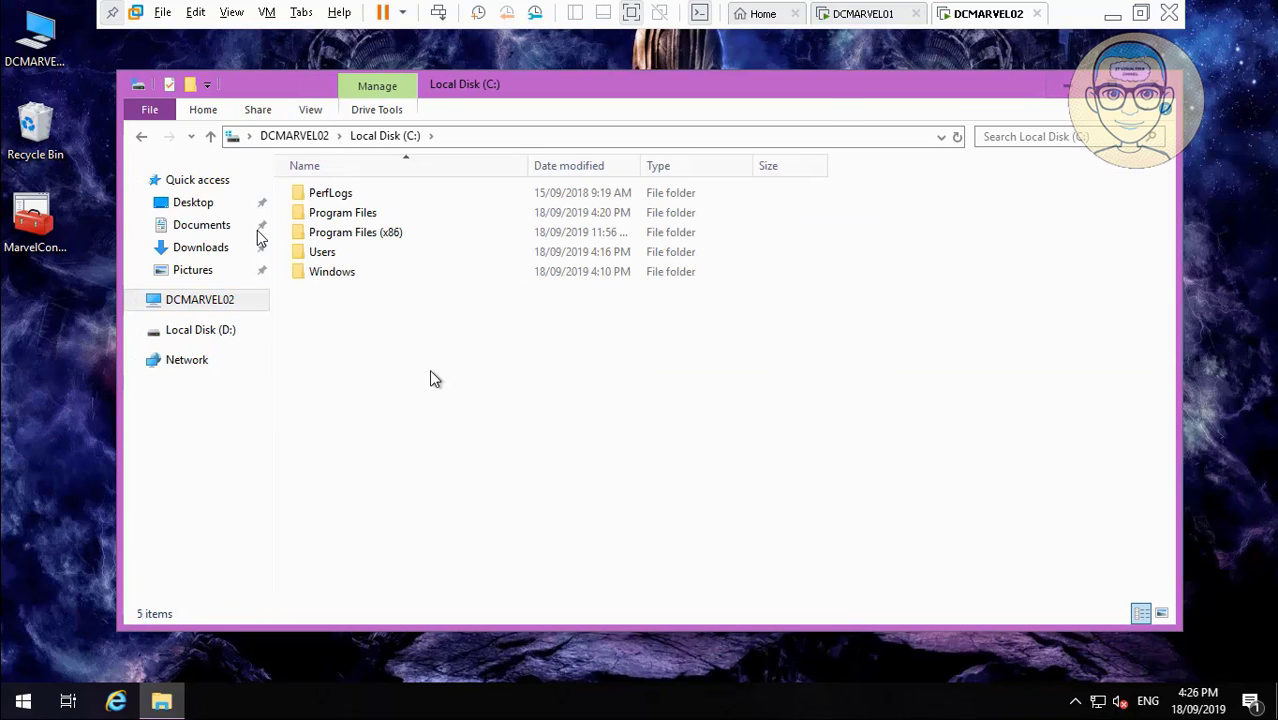
right_click(429, 369)
left_click(327, 372)
Eject the disc from DVD Drive (E:) and close File Explorer.
left_click(180, 300)
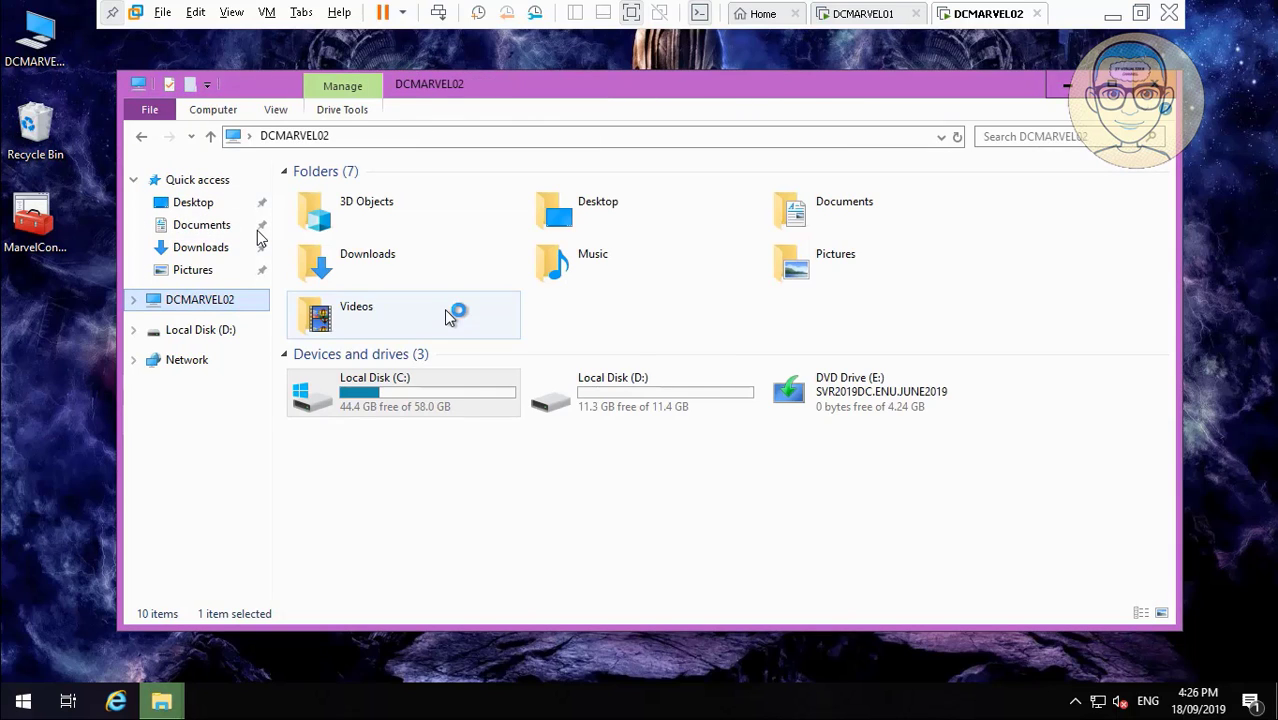
right_click(859, 398)
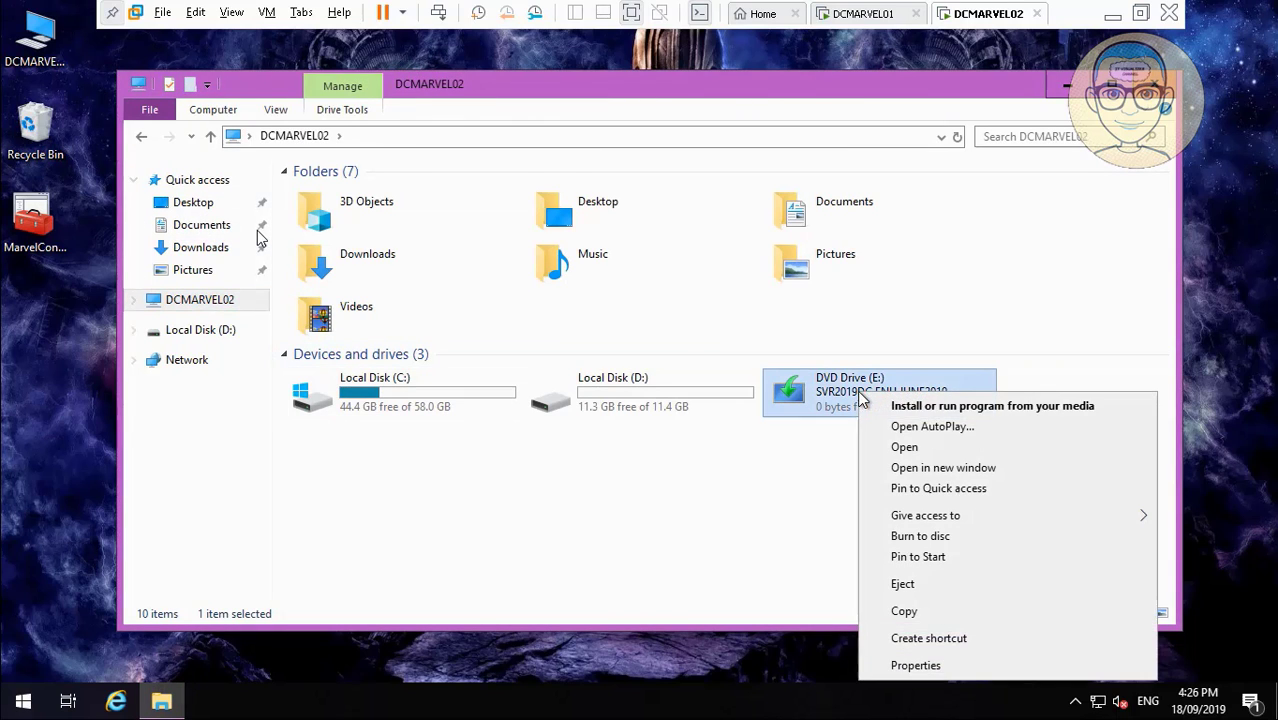
left_click(940, 590)
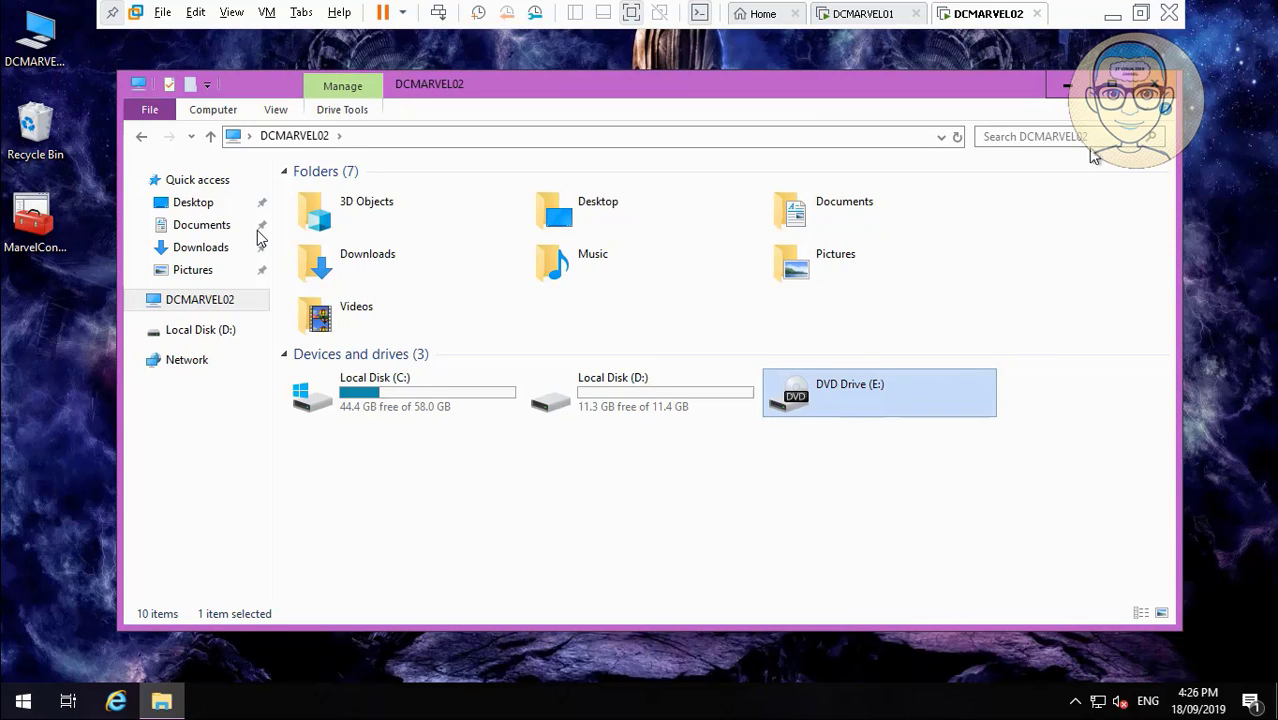
left_click(1160, 84)
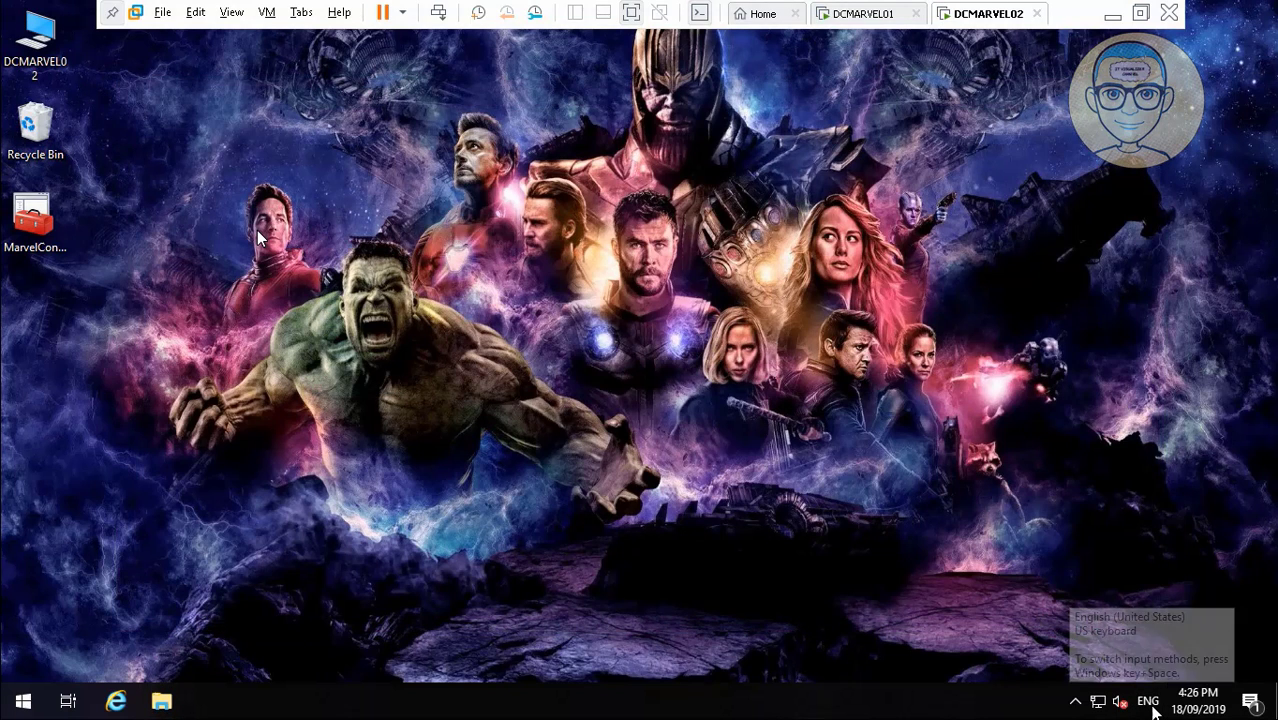
left_click(1149, 703)
left_click(700, 527)
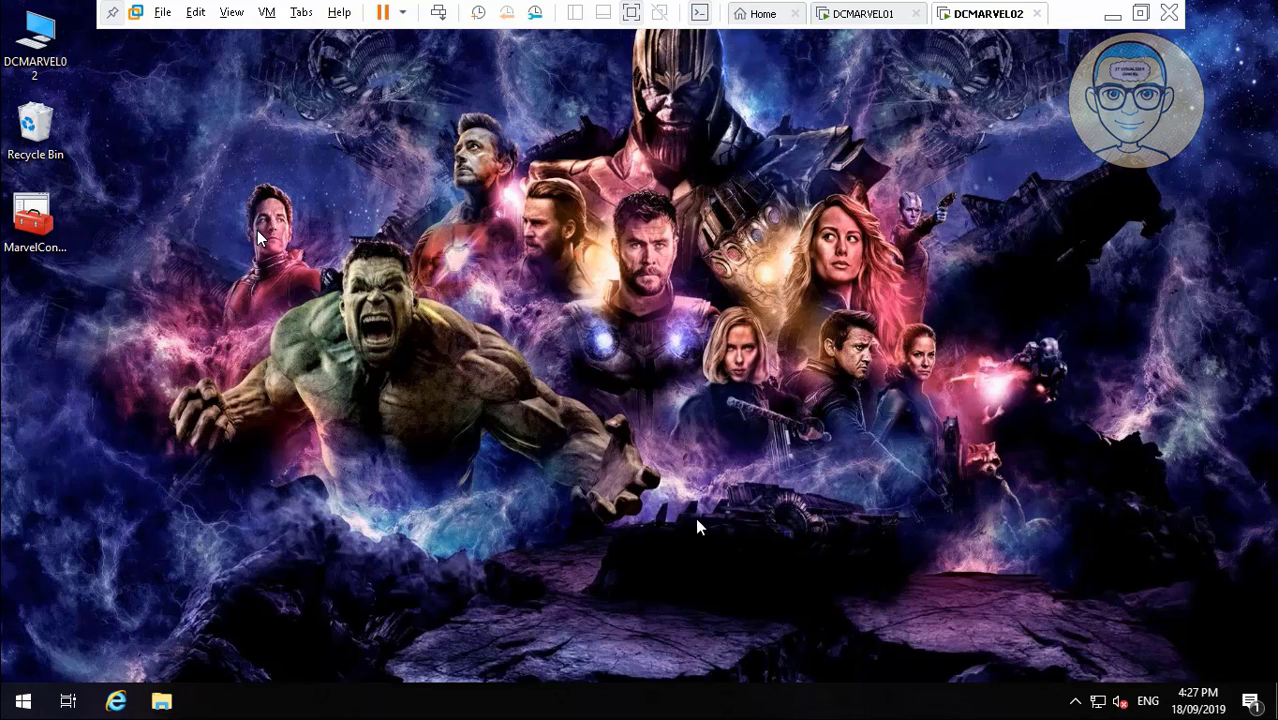
Check DCMARVEL02's Performance Options in System properties, then close every System window without changes.
right_click(48, 64)
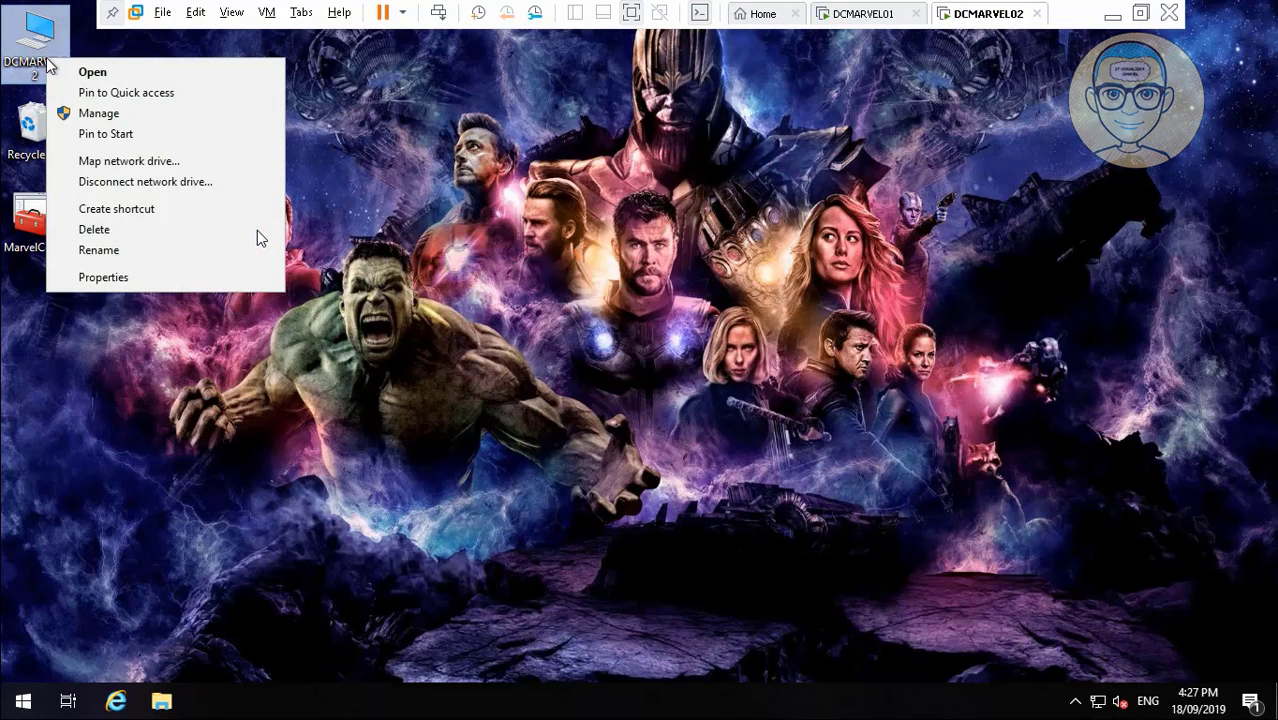
left_click(154, 277)
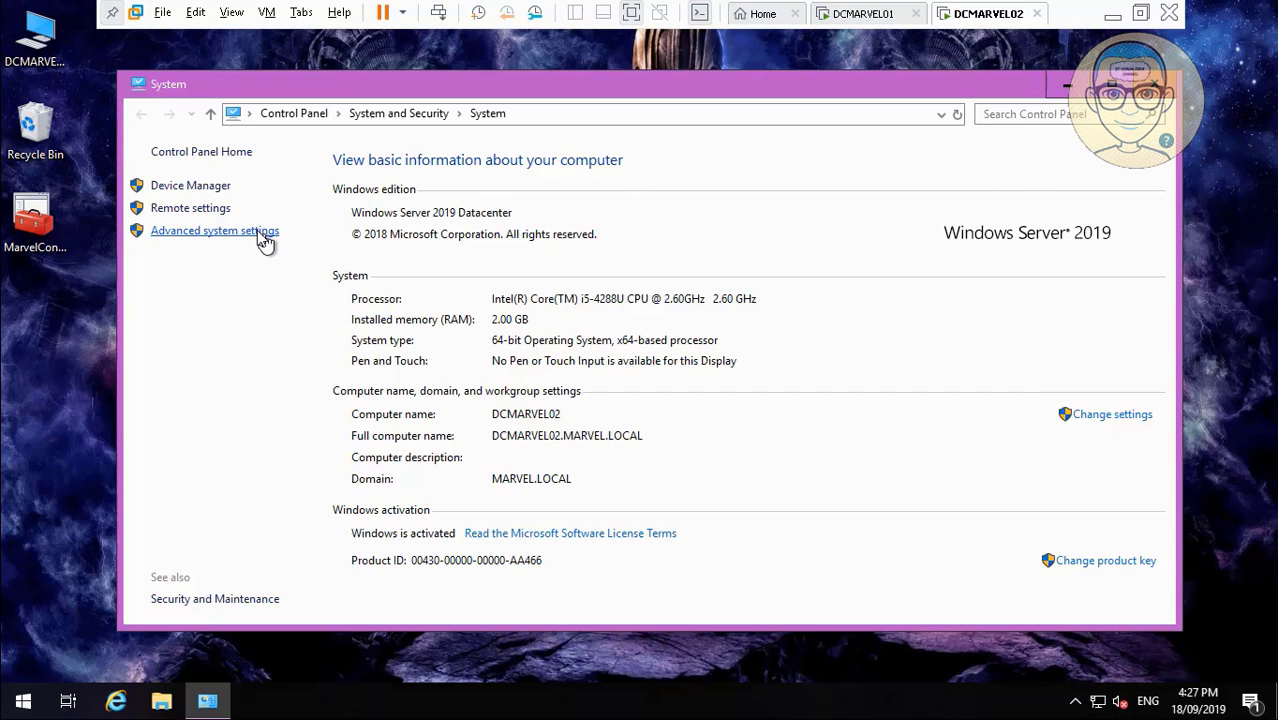
left_click(261, 232)
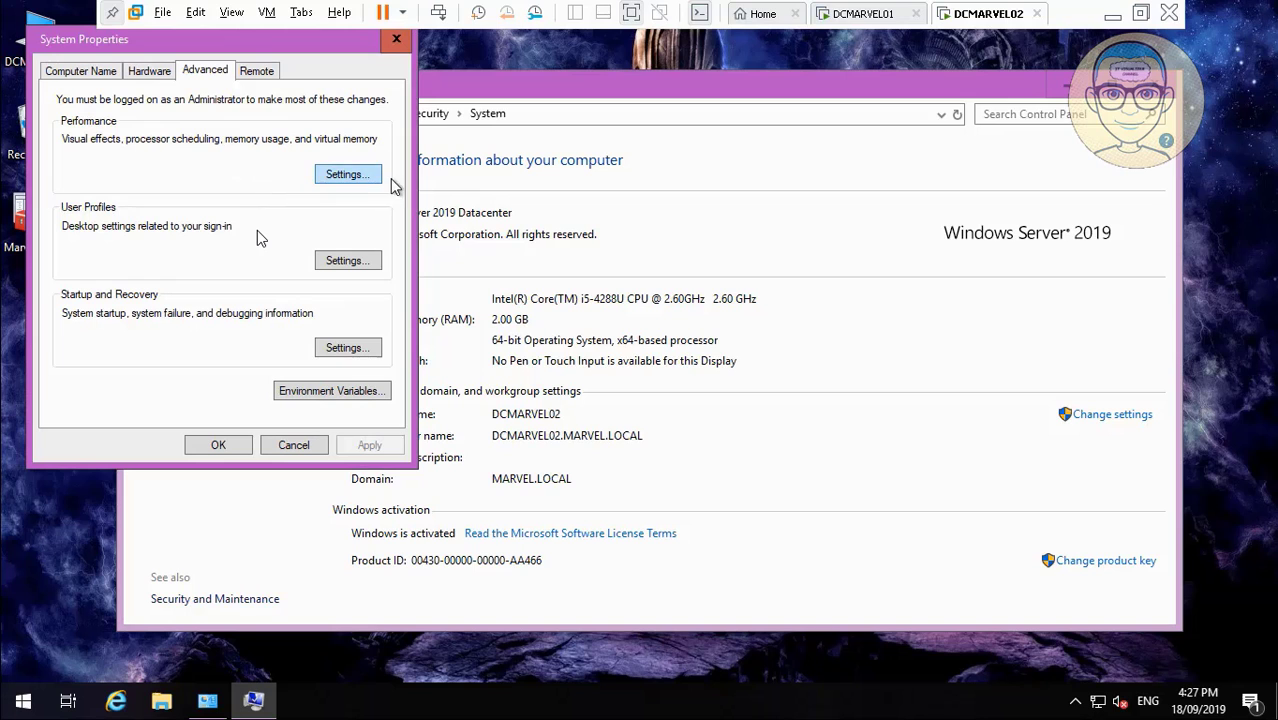
left_click(364, 177)
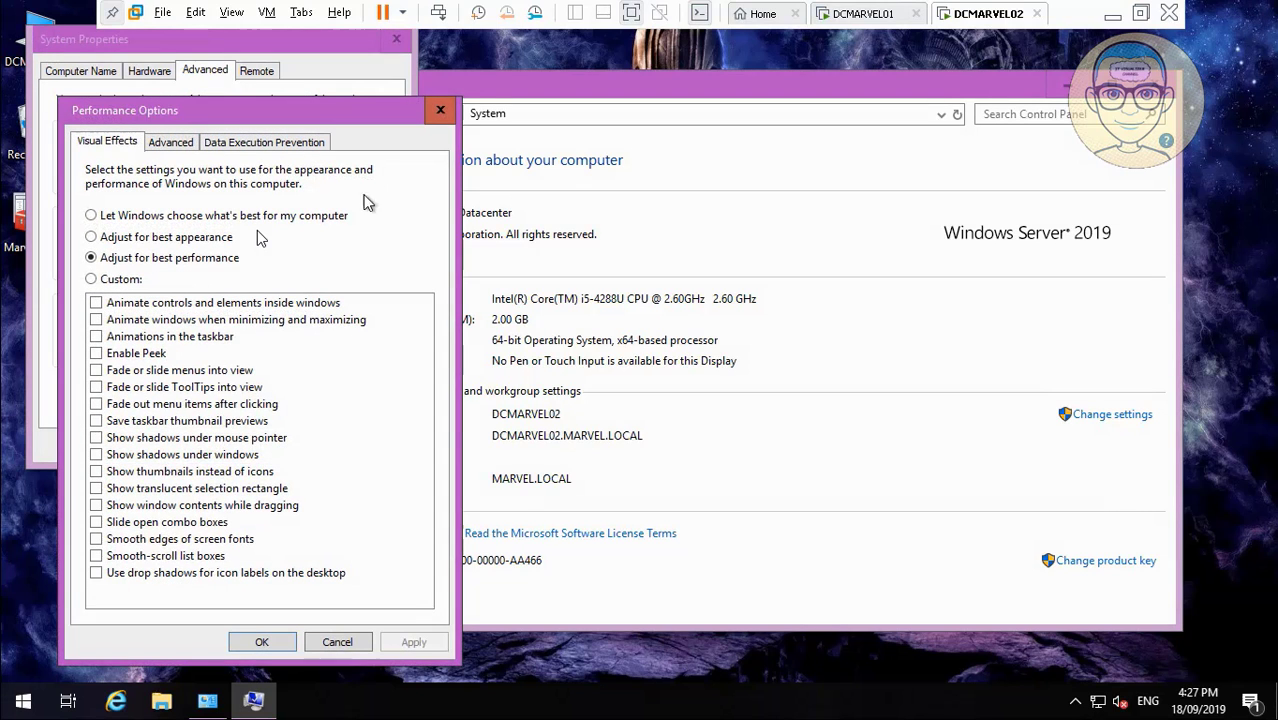
left_click(337, 641)
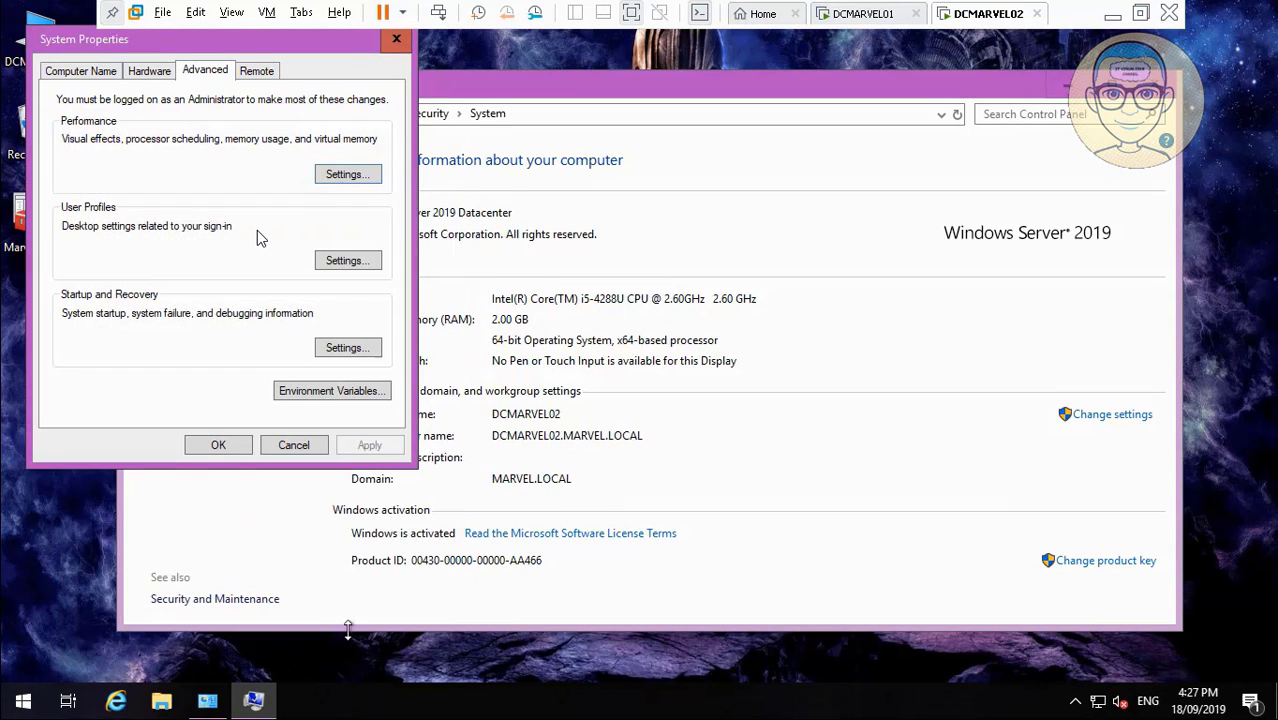
left_click(293, 444)
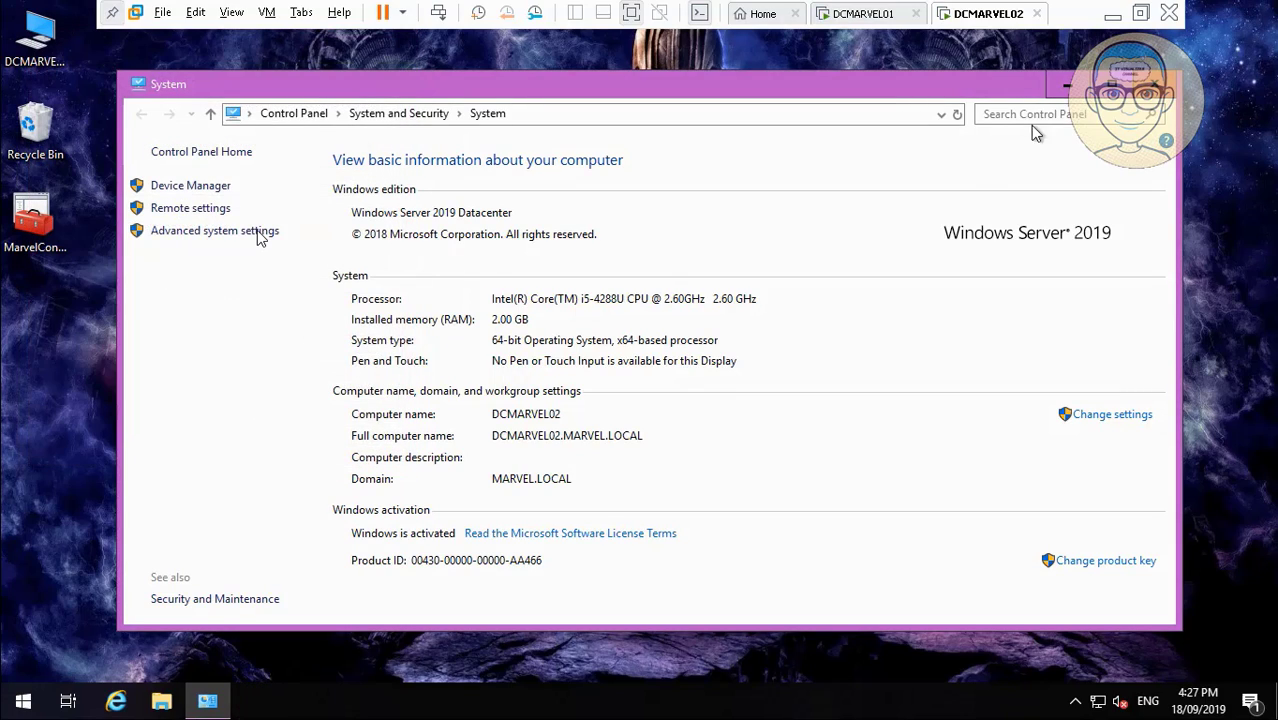
left_click(1159, 84)
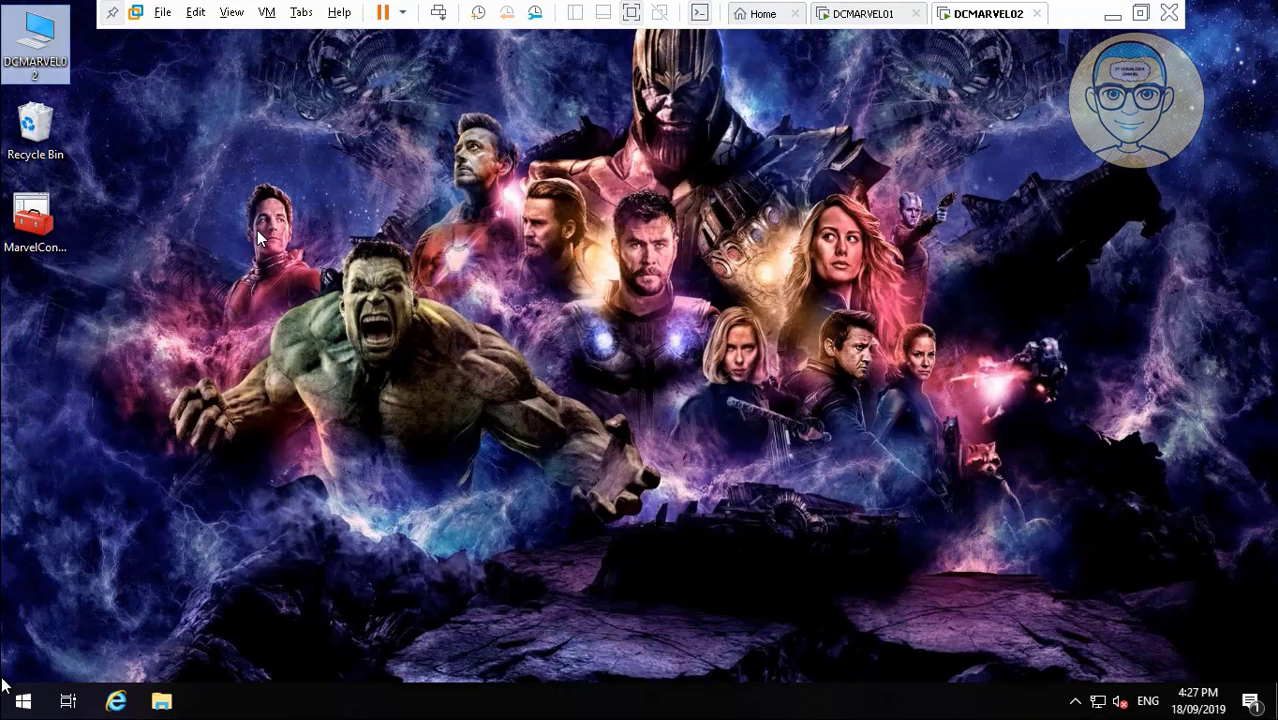
Launch Server Manager from the Start menu, then advance and pause the tutorial video.
left_click(17, 706)
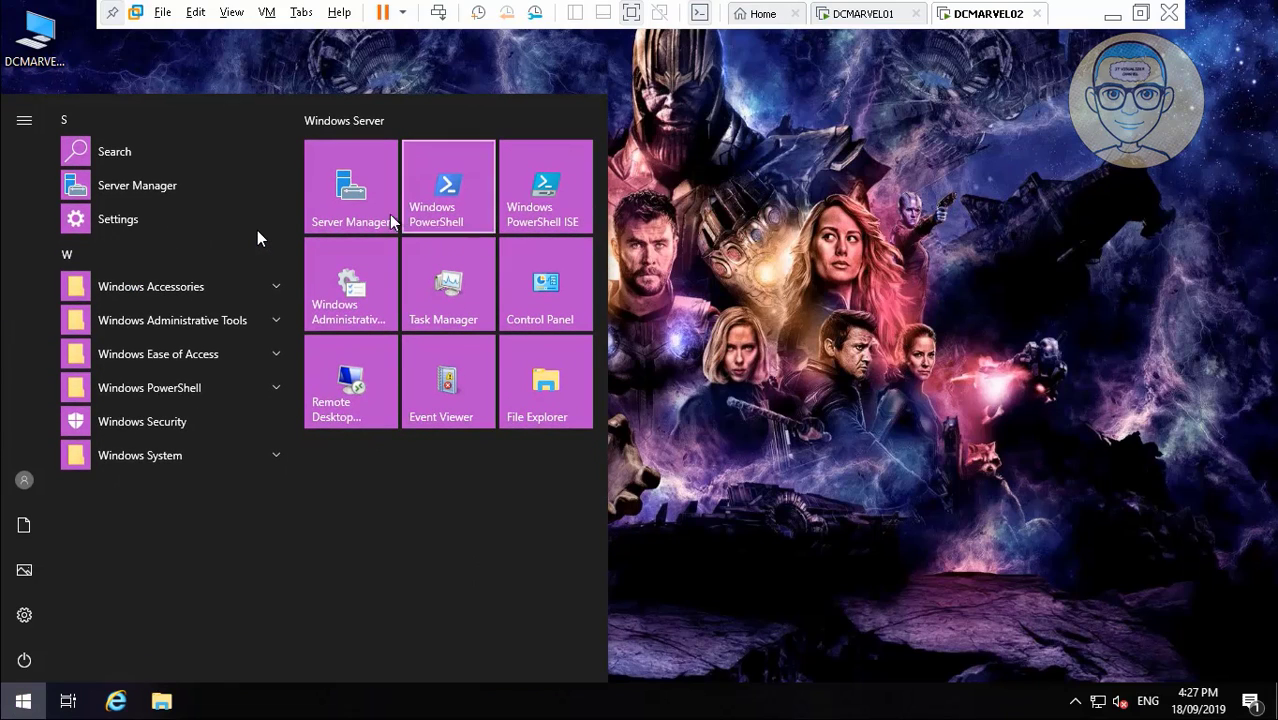
left_click(360, 206)
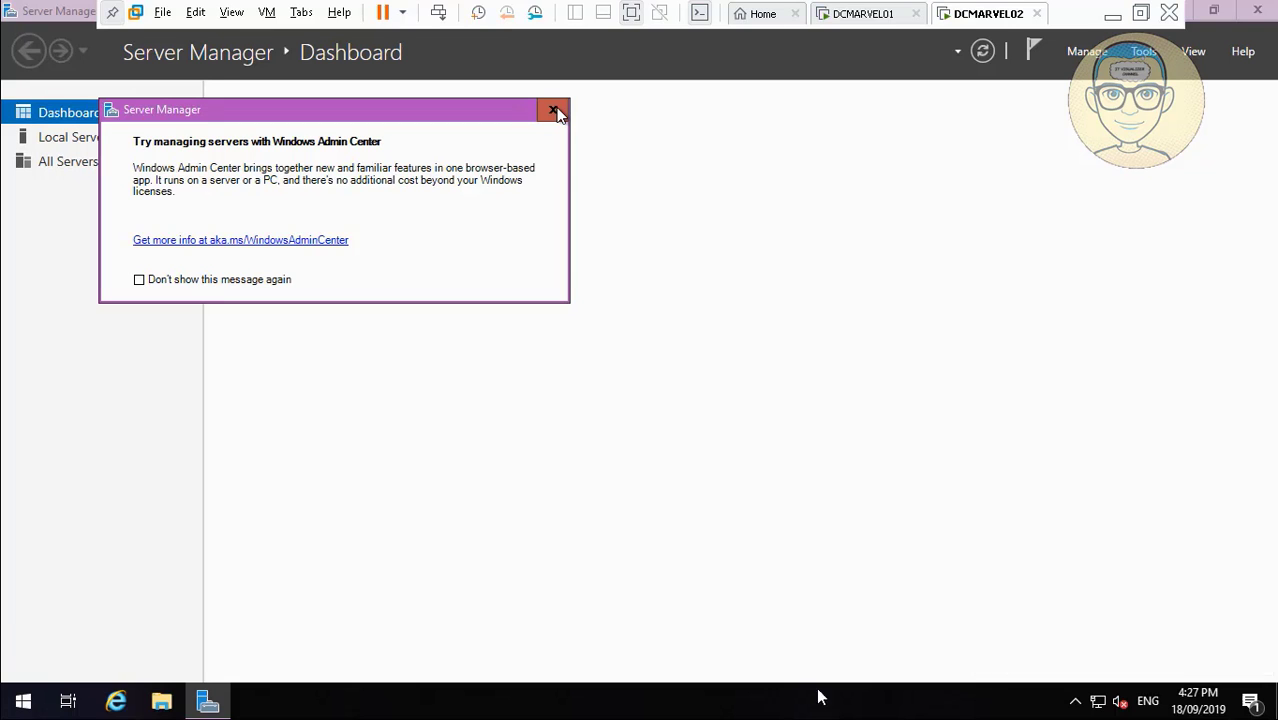
mouse_move(988, 696)
left_click(984, 657)
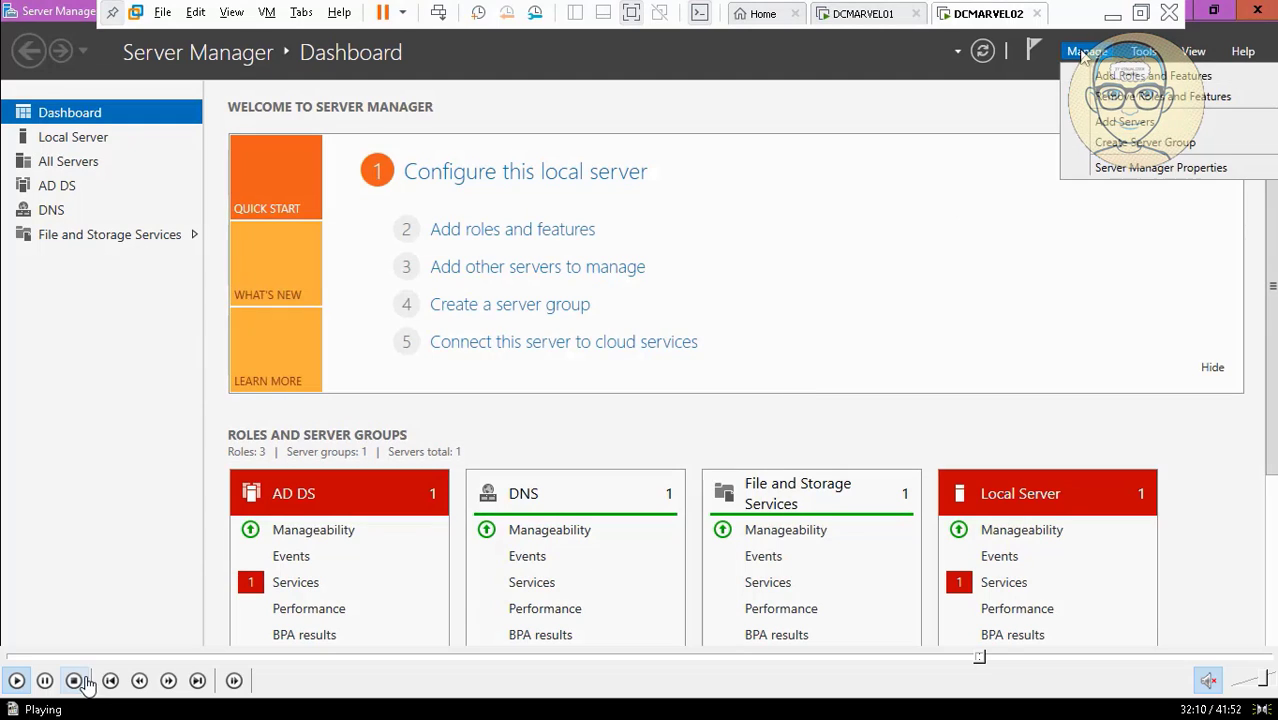
left_click(45, 680)
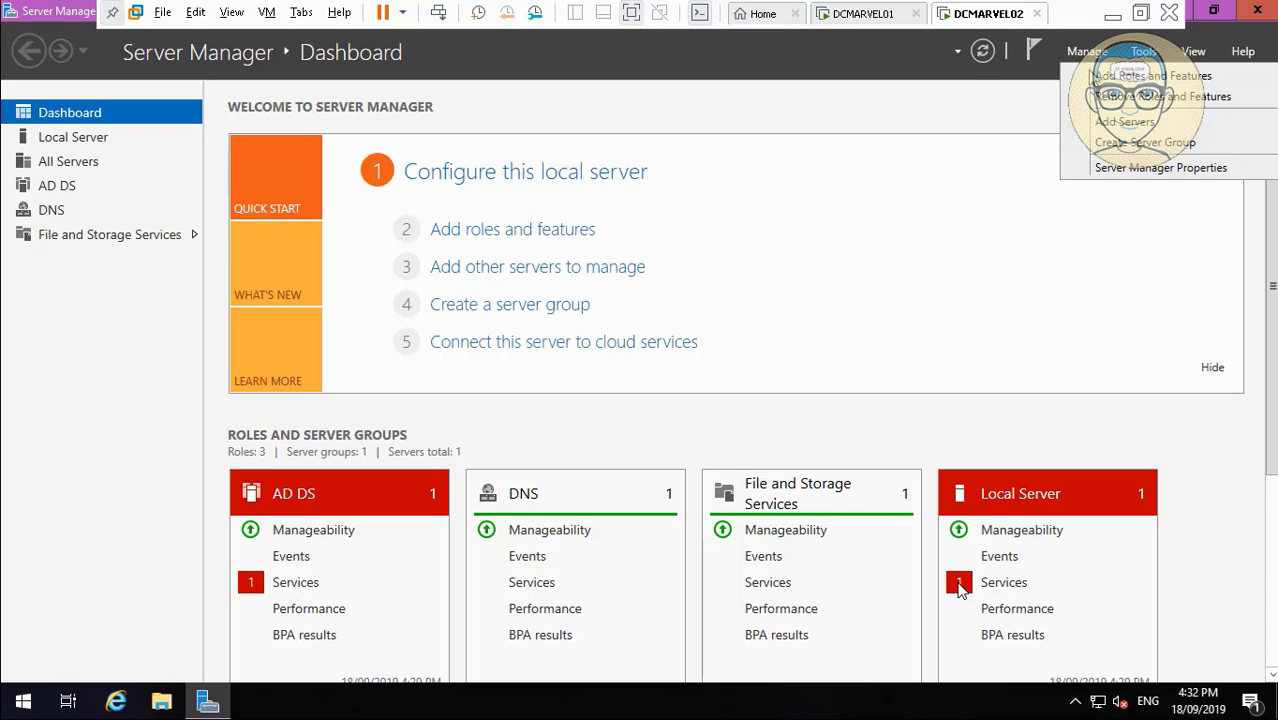
Install WINS Server on DCMARVEL02 with automatic restart of the destination server allowed.
mouse_move(104, 676)
left_click(15, 679)
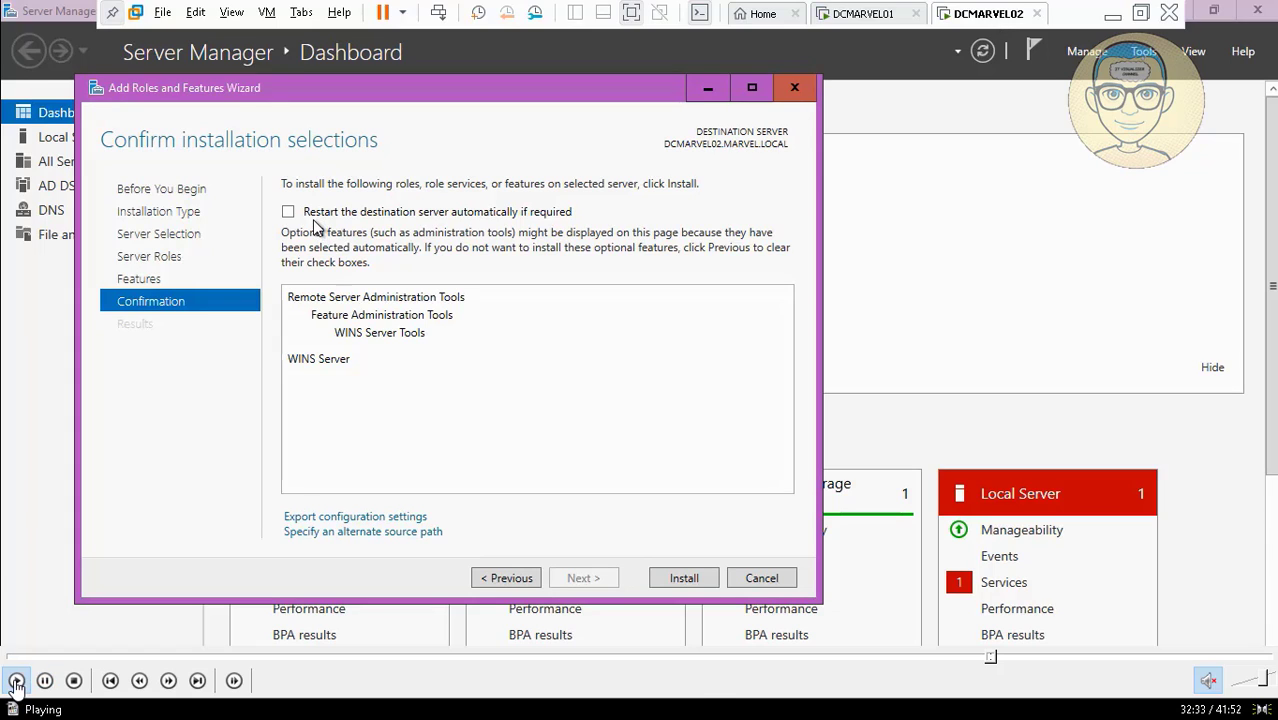
left_click(307, 218)
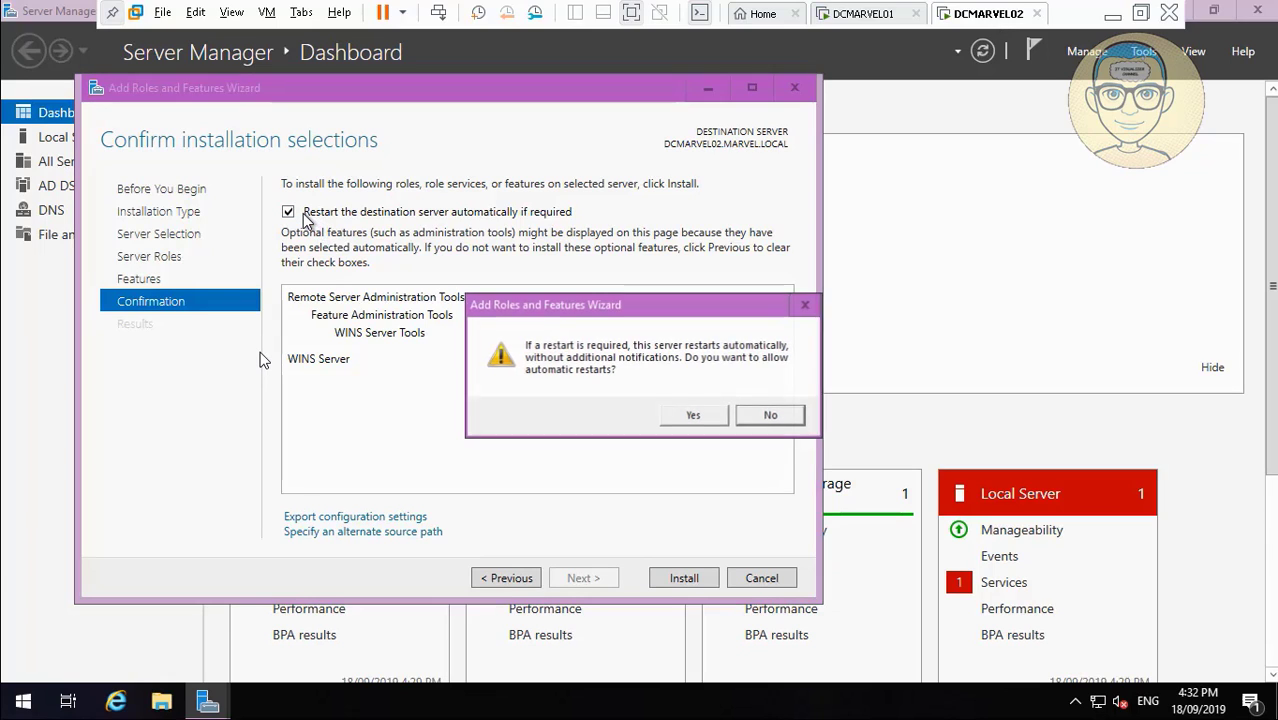
left_click(683, 418)
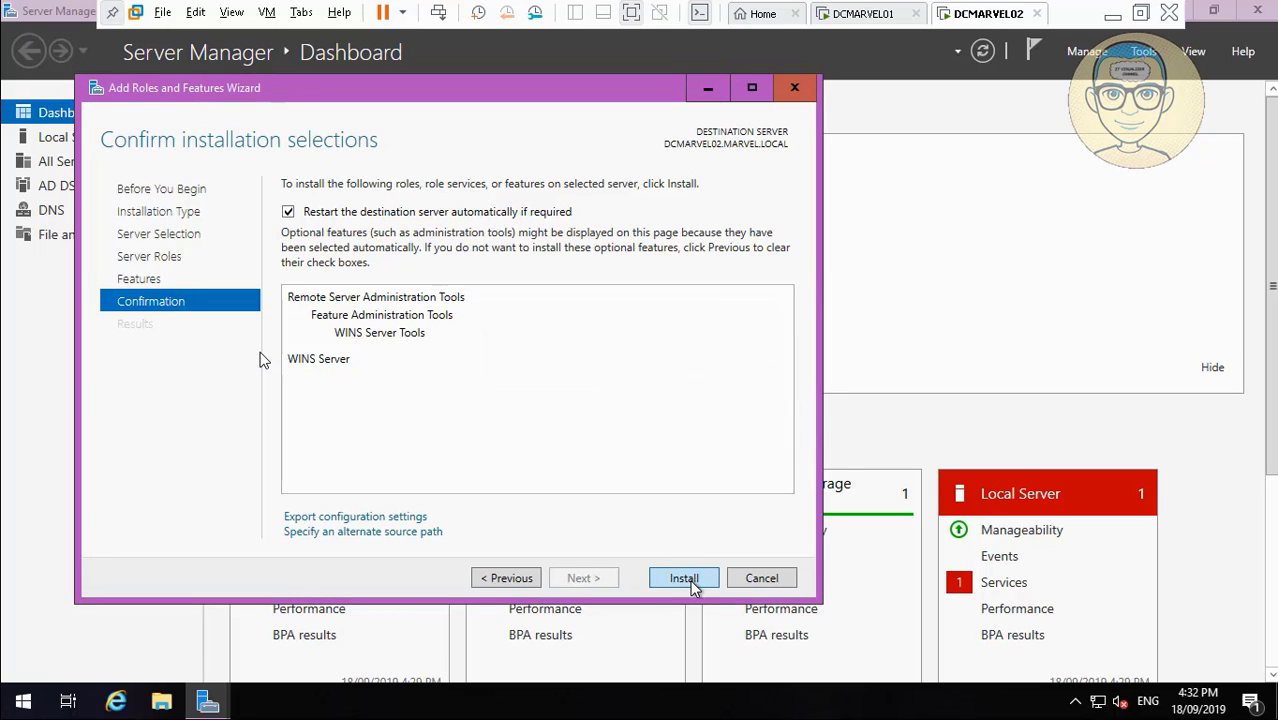
left_click(688, 579)
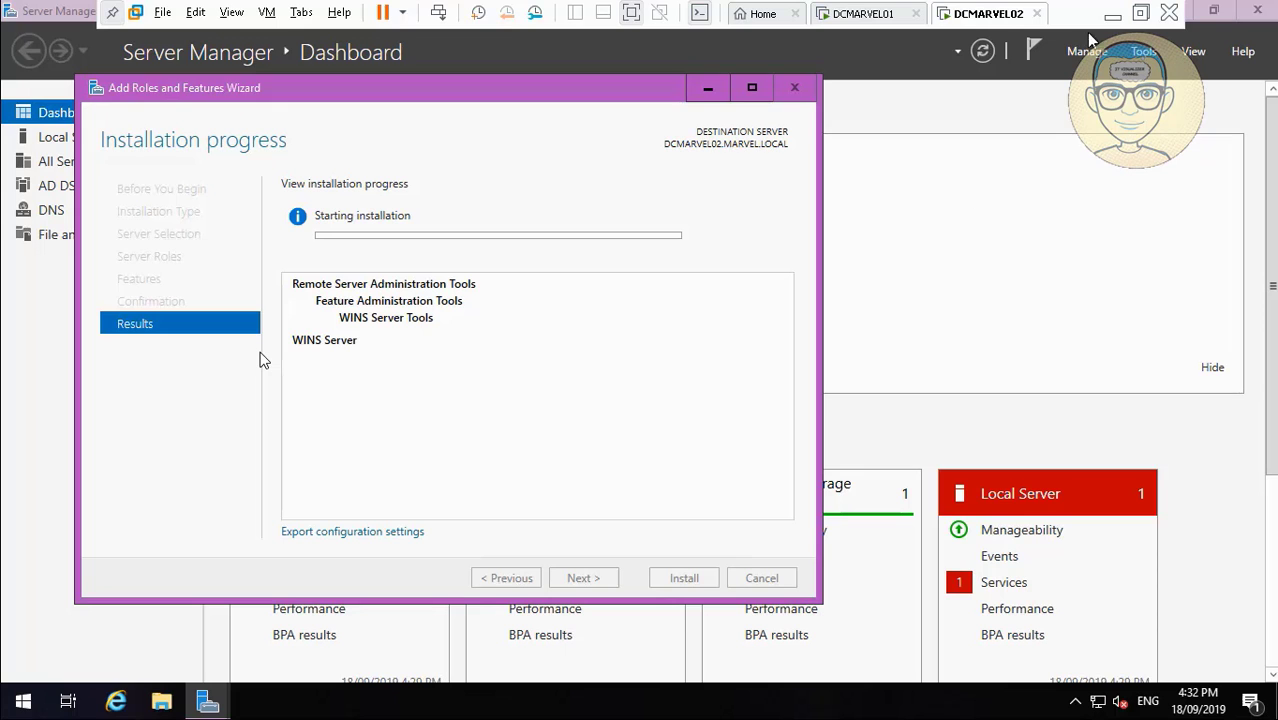
Bring VMware back from the host taskbar showing the DCMARVEL01 virtual machine.
left_click(1112, 14)
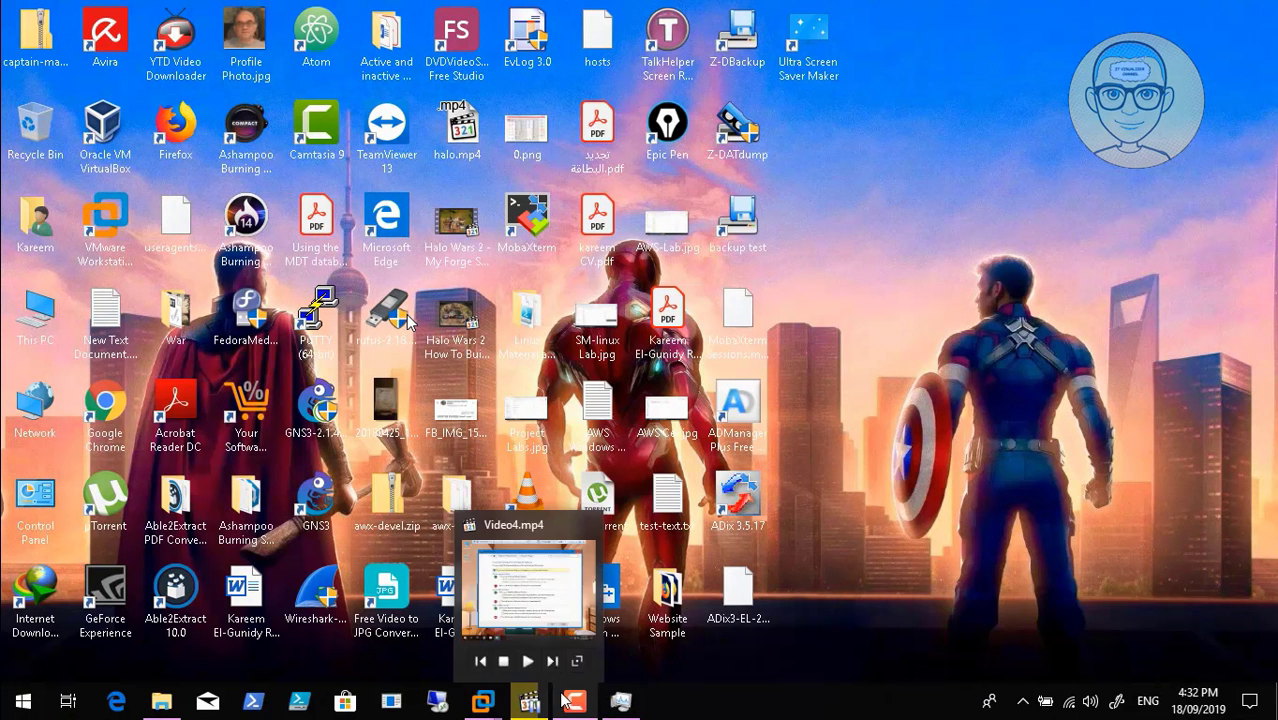
mouse_move(583, 706)
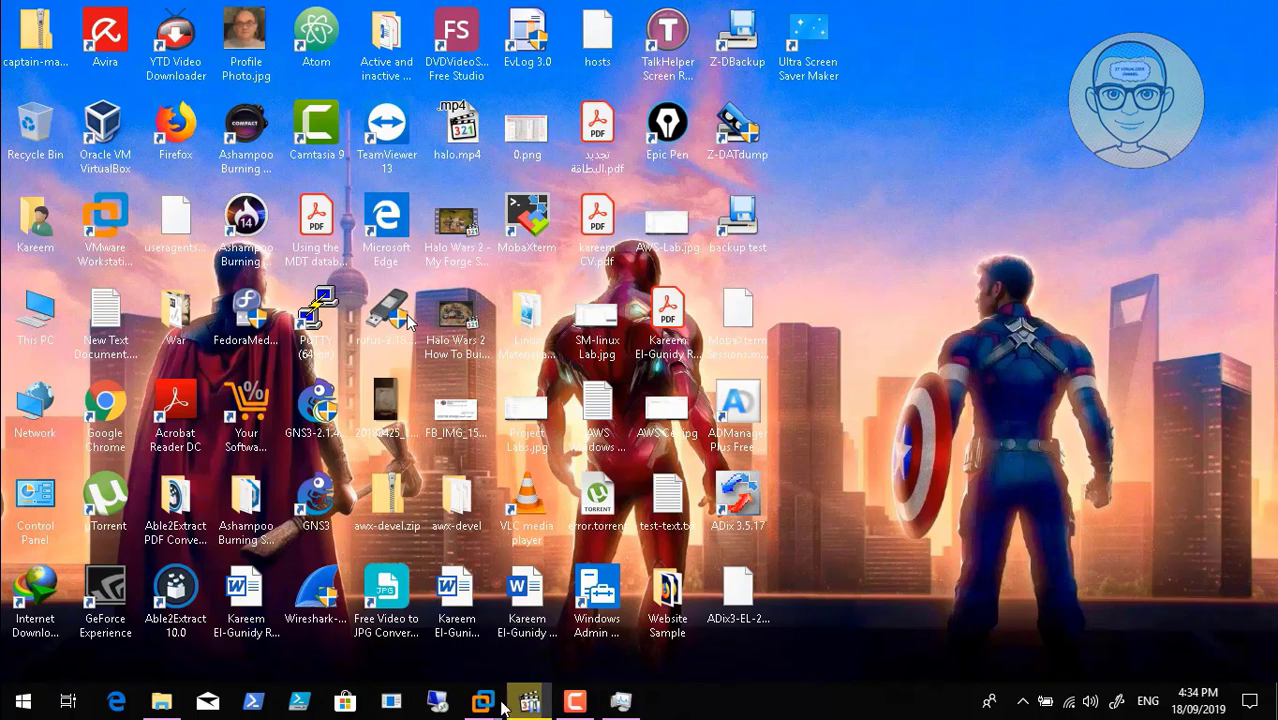
mouse_move(485, 706)
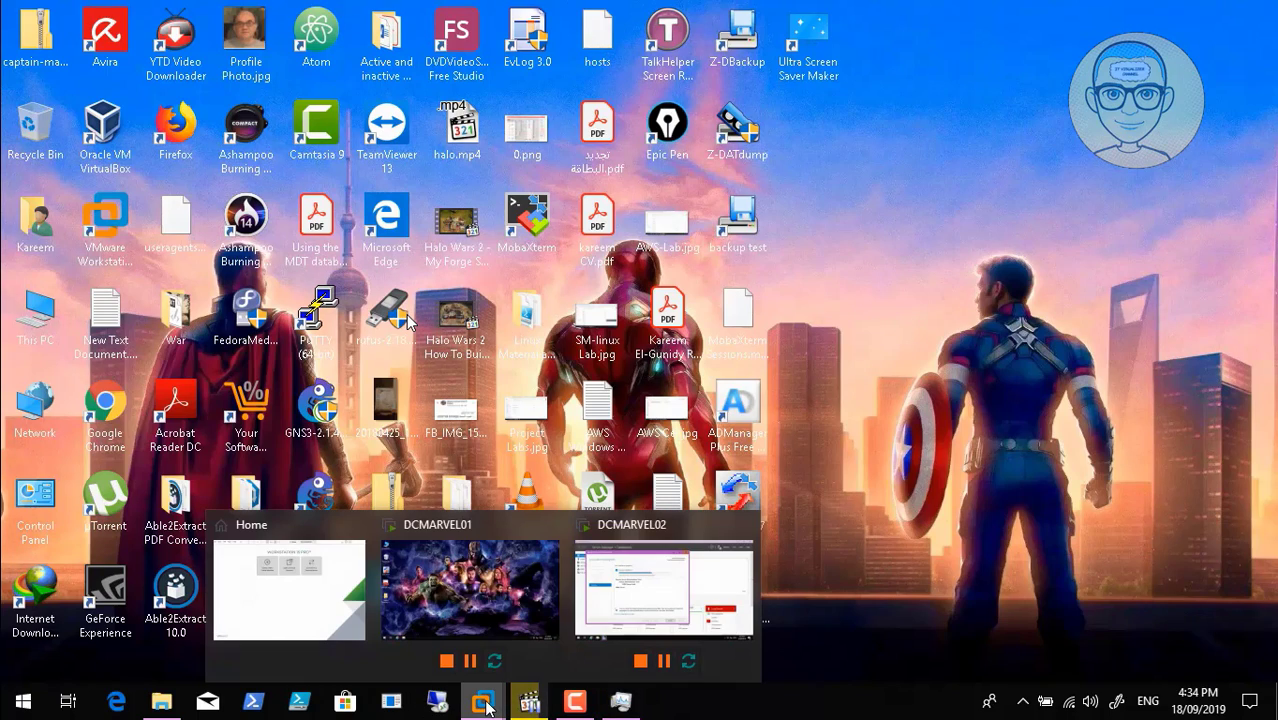
left_click(465, 600)
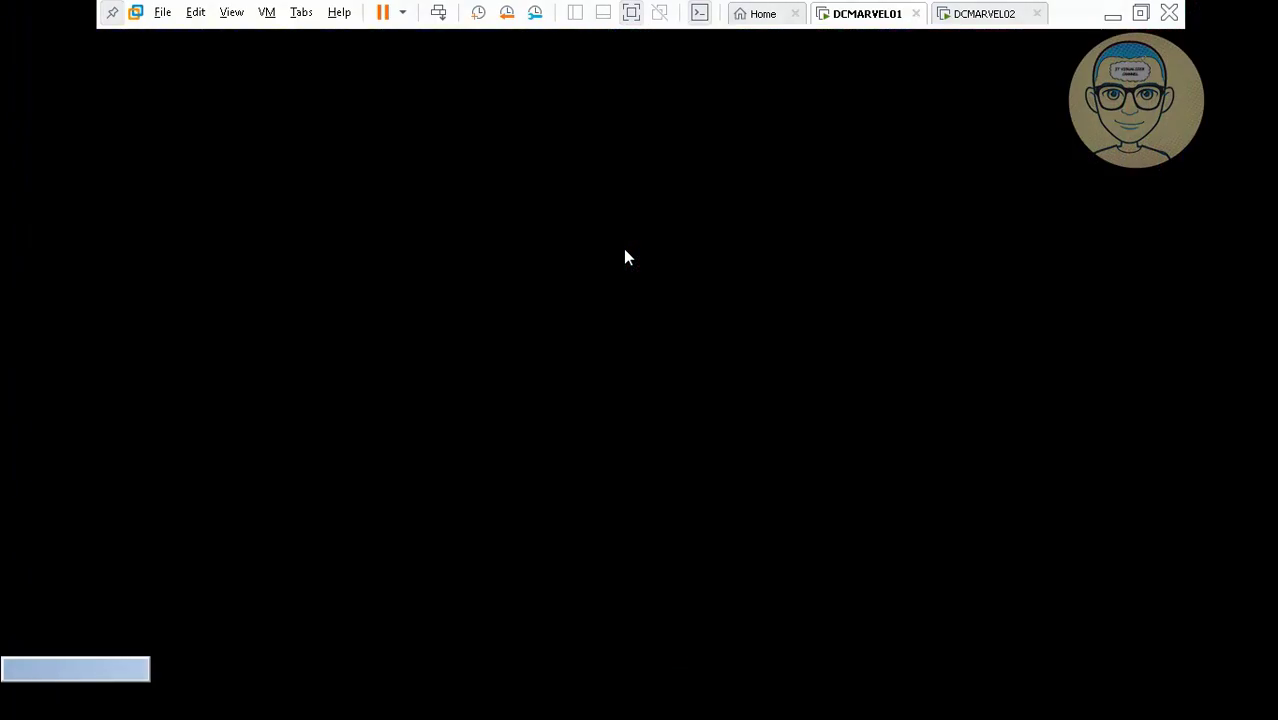
Pause and resume the tutorial video and screen recording, restoring full-screen playback.
double_click(803, 148)
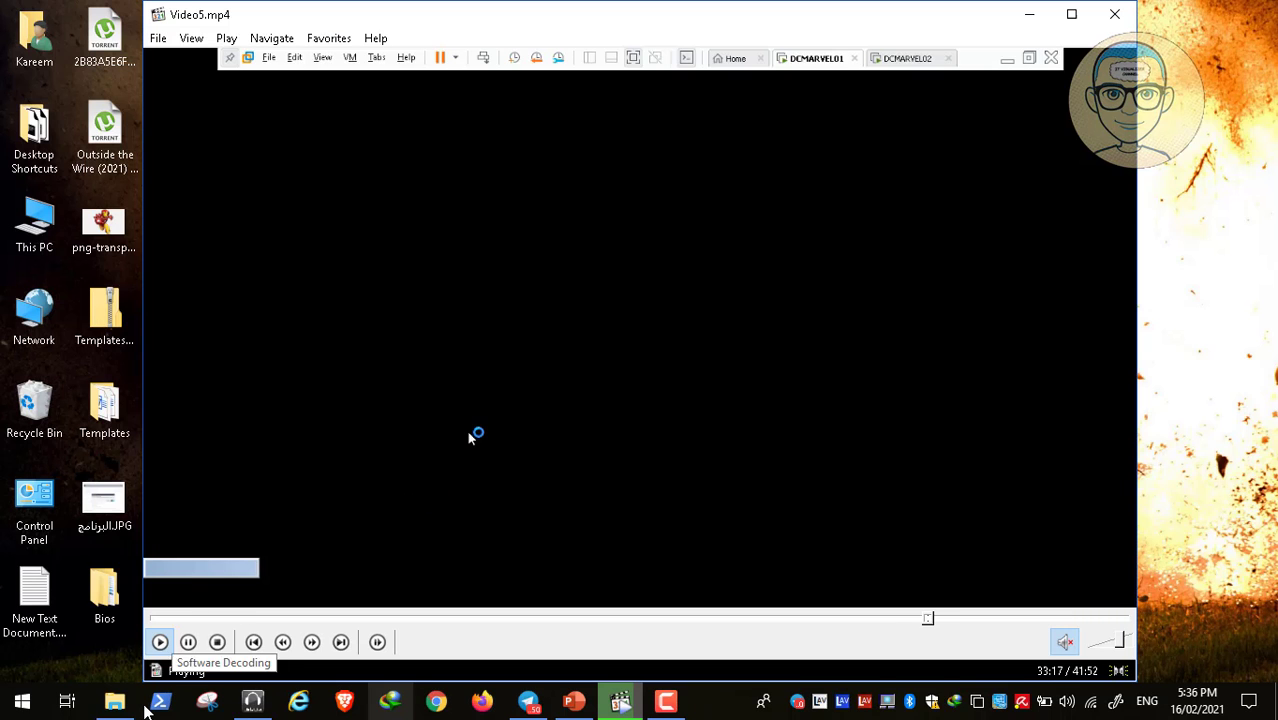
left_click(188, 642)
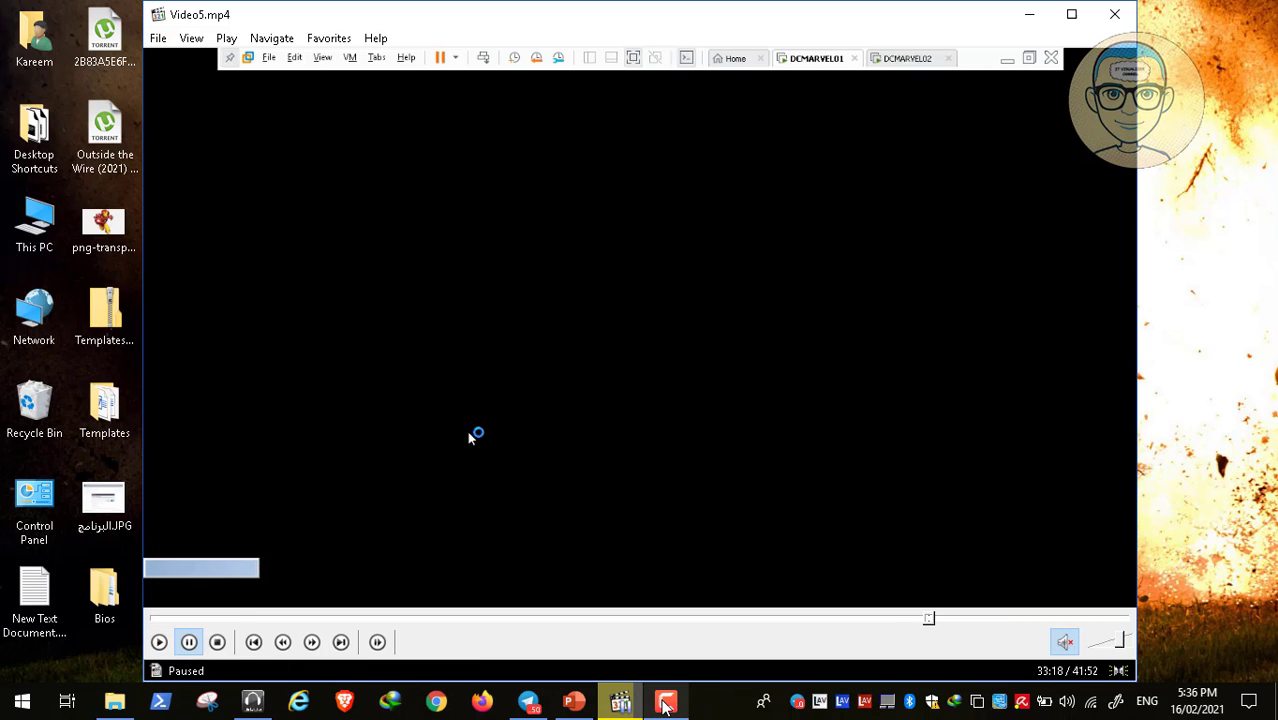
left_click(665, 703)
left_click(1191, 612)
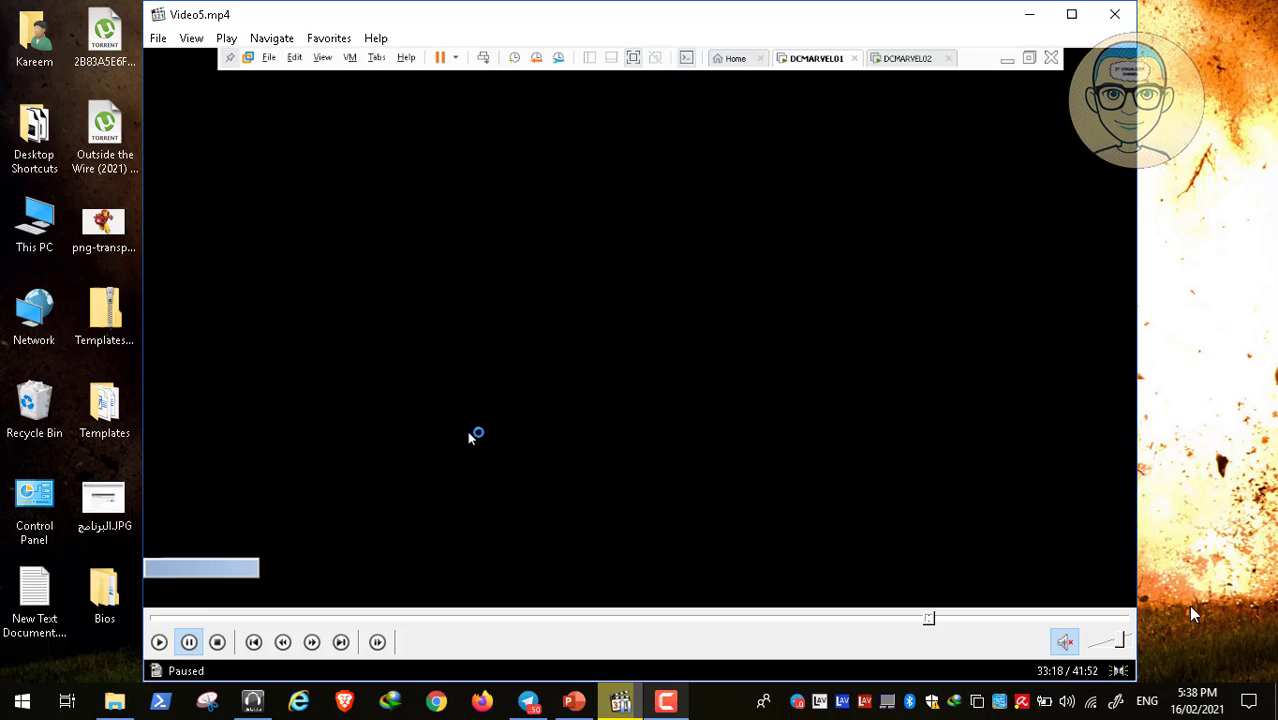
double_click(503, 371)
left_click(14, 682)
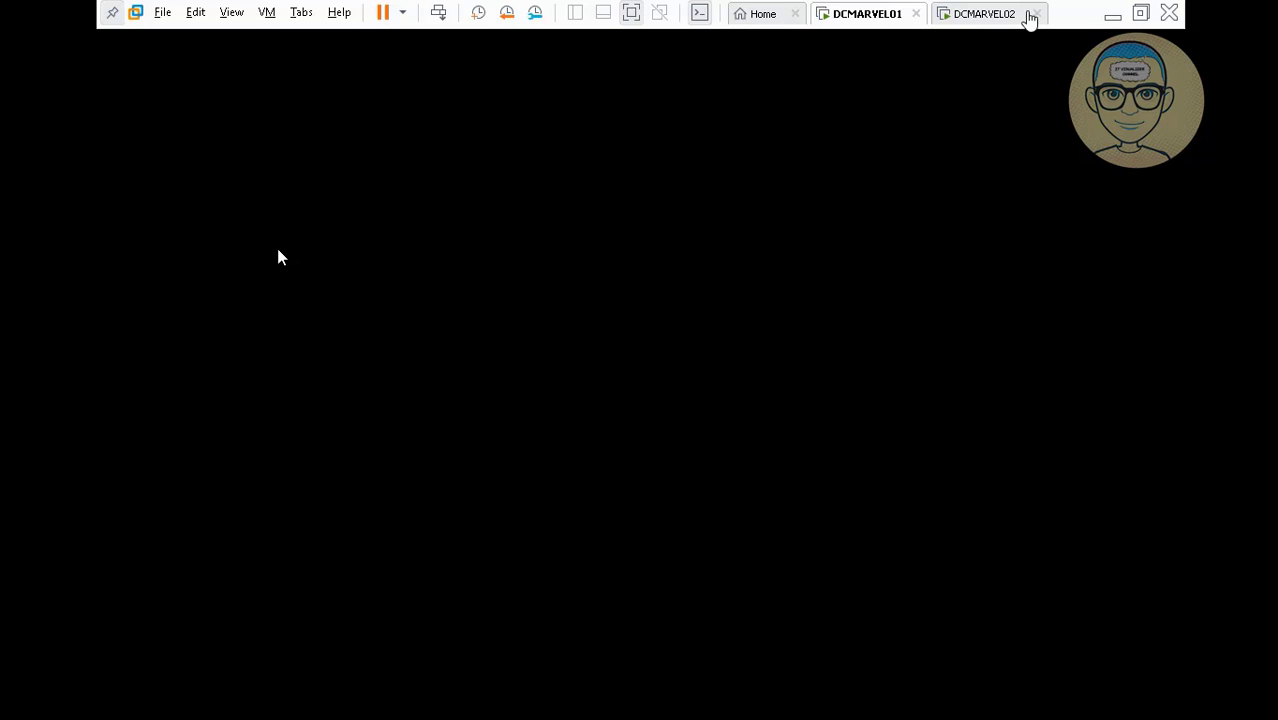
On DCMARVEL02, close the finished WINS installation wizard and Server Manager.
left_click(989, 18)
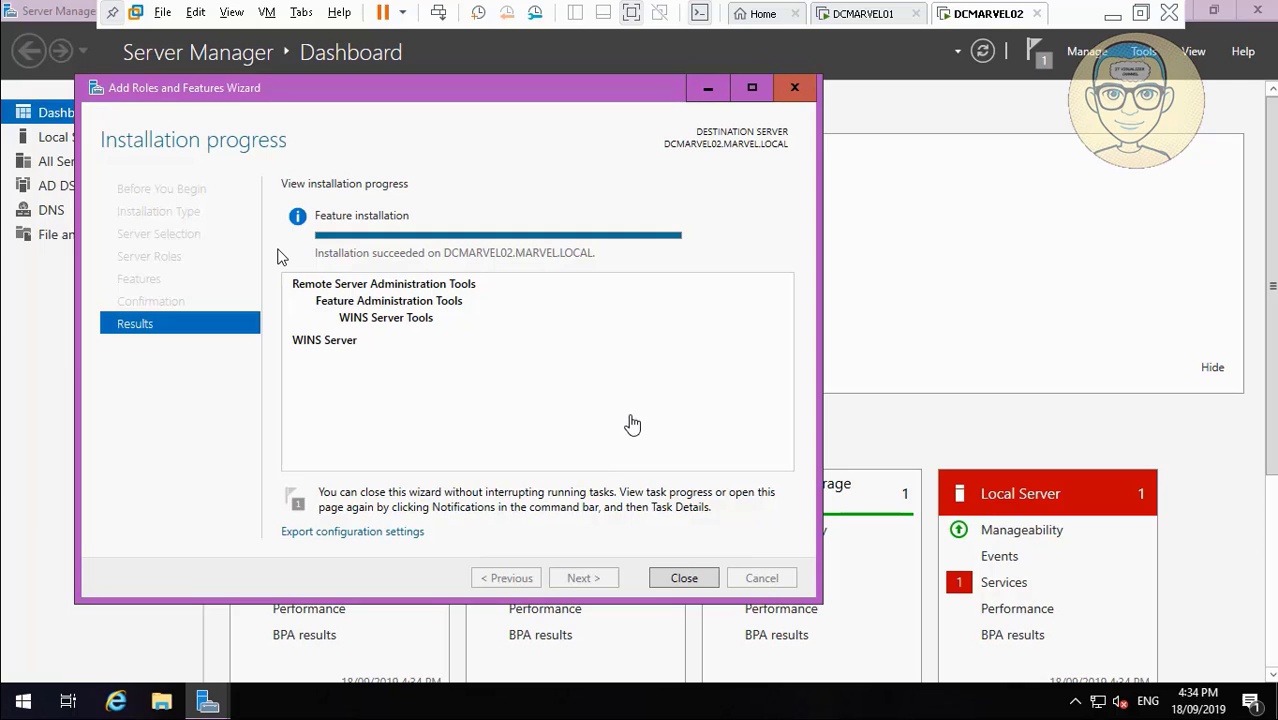
left_click(697, 582)
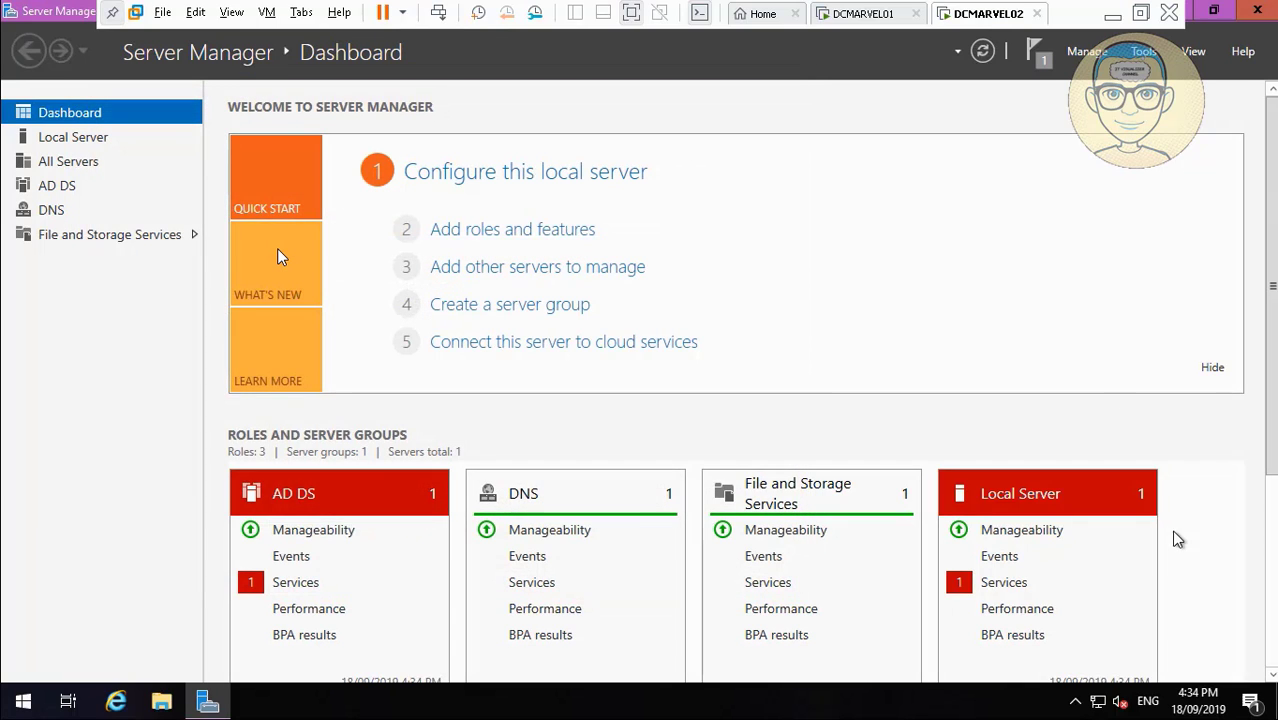
left_click(1217, 12)
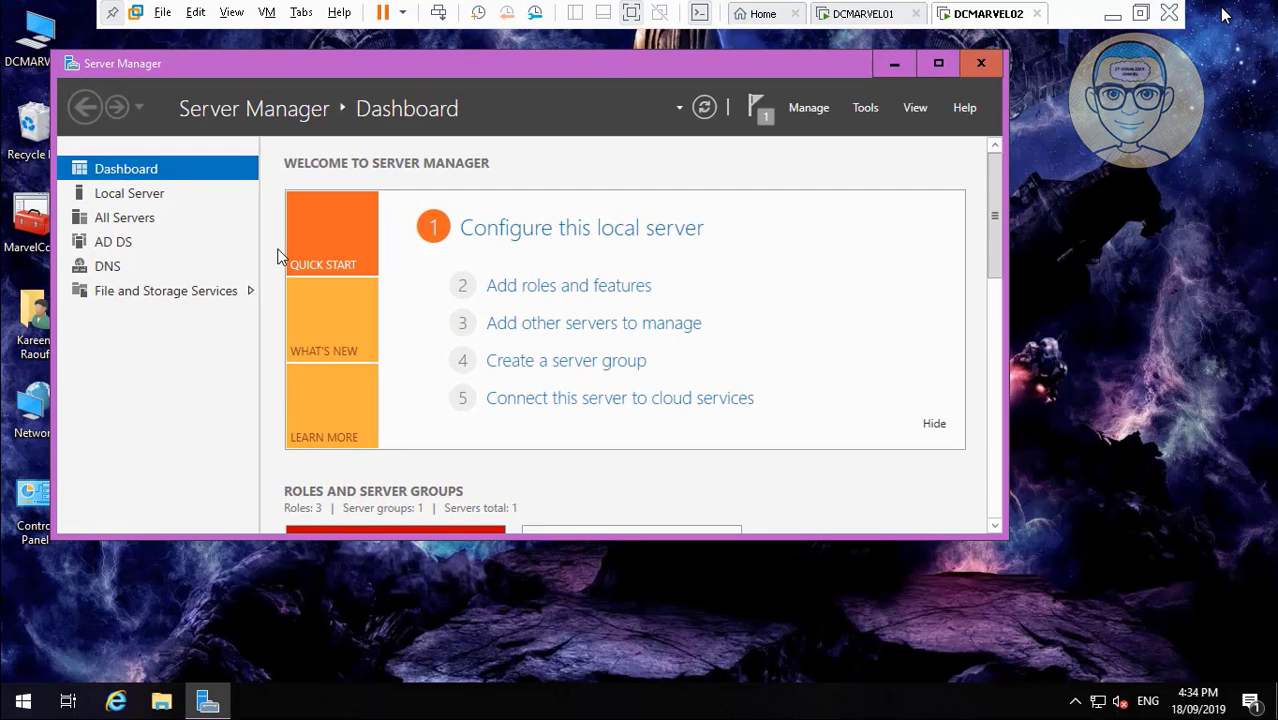
left_click(980, 64)
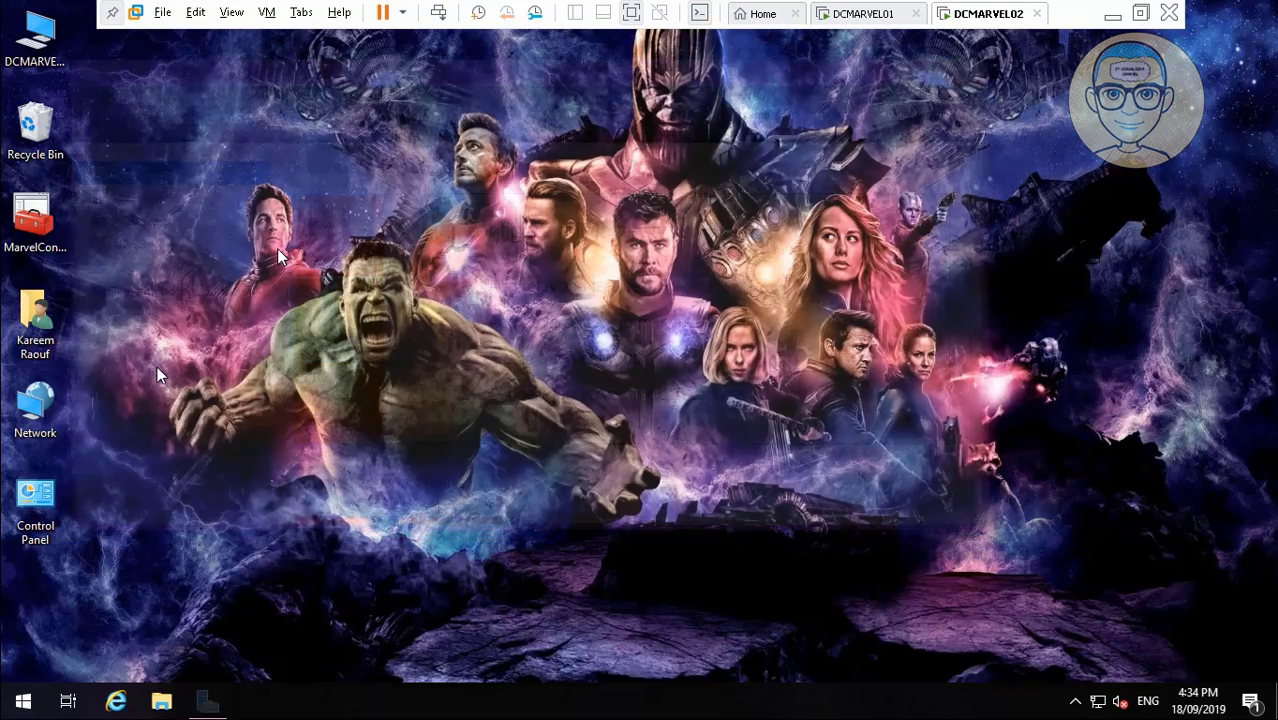
left_click(42, 228)
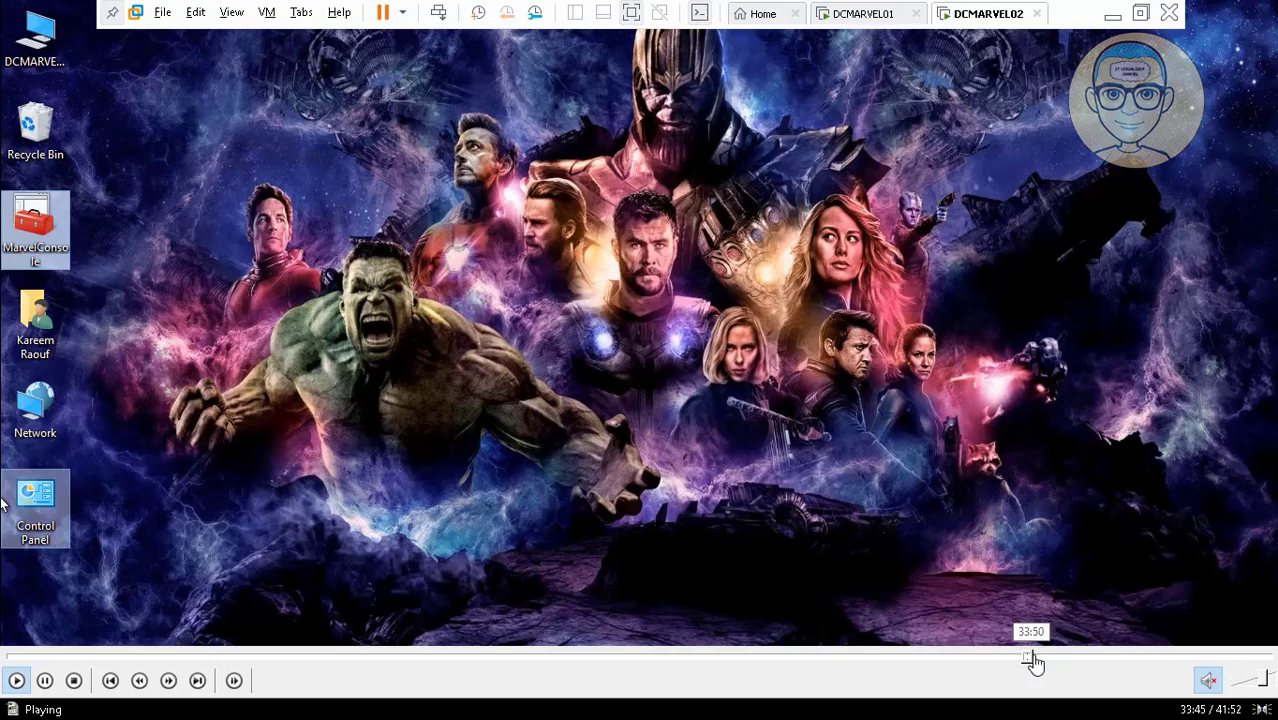
left_click(1033, 657)
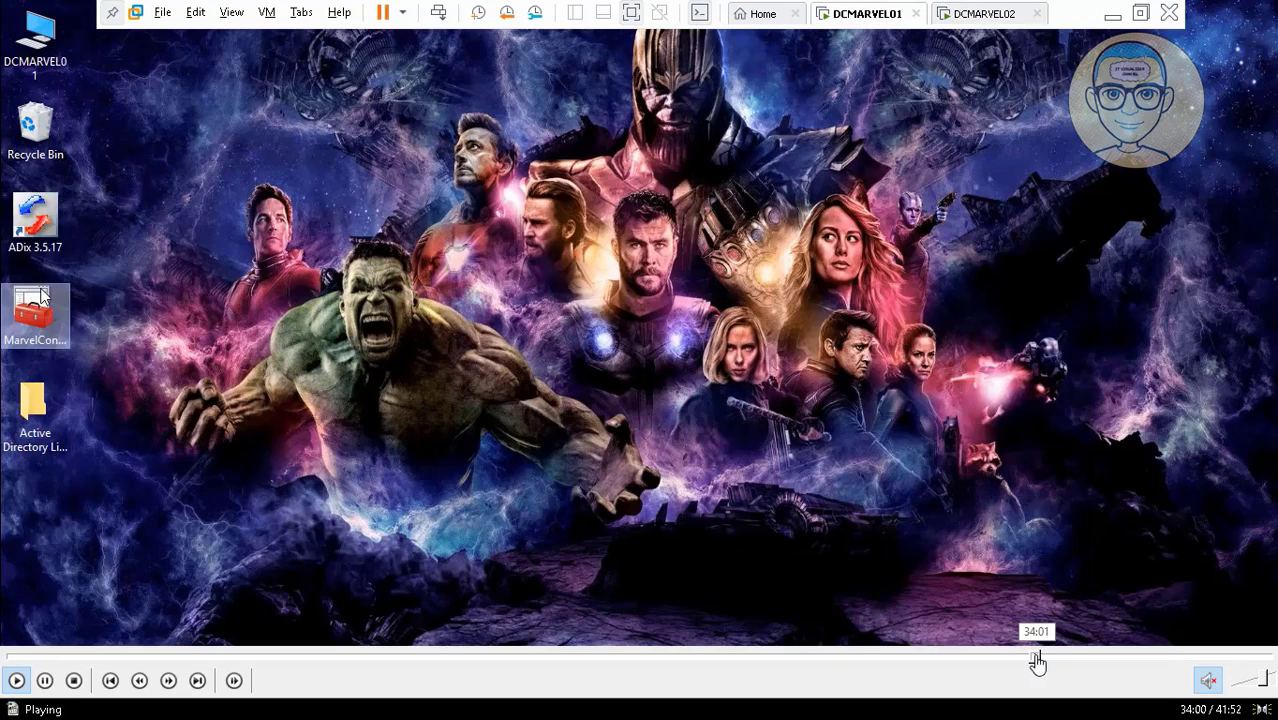
Open Internet Protocol Version 4 (TCP/IPv4) properties for DCMARVEL02's DC2TM connection.
left_click(1049, 659)
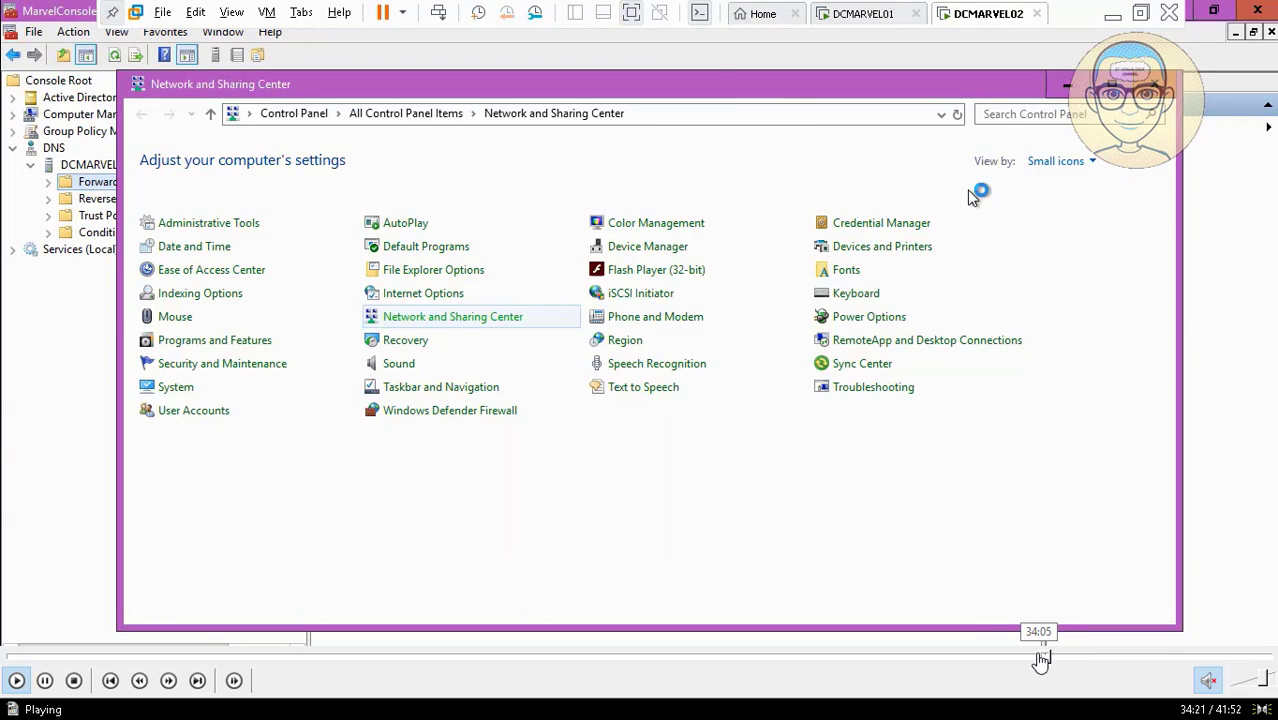
left_click(1041, 657)
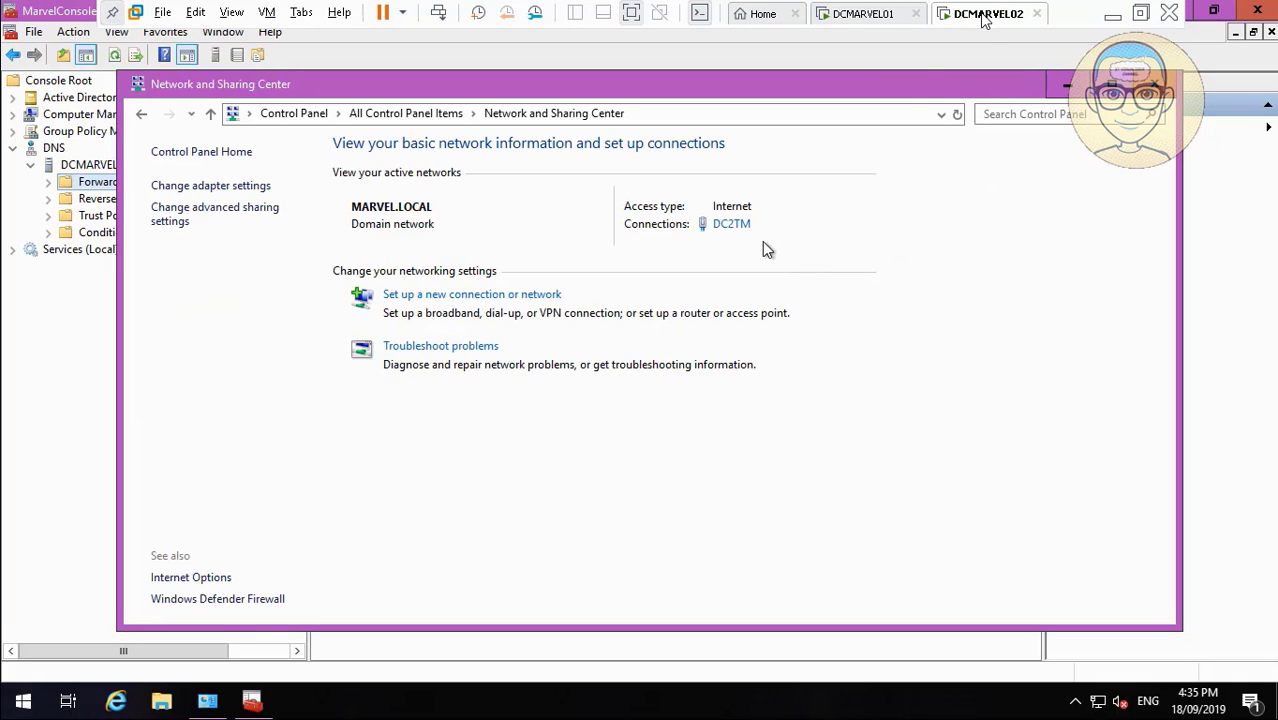
left_click(740, 226)
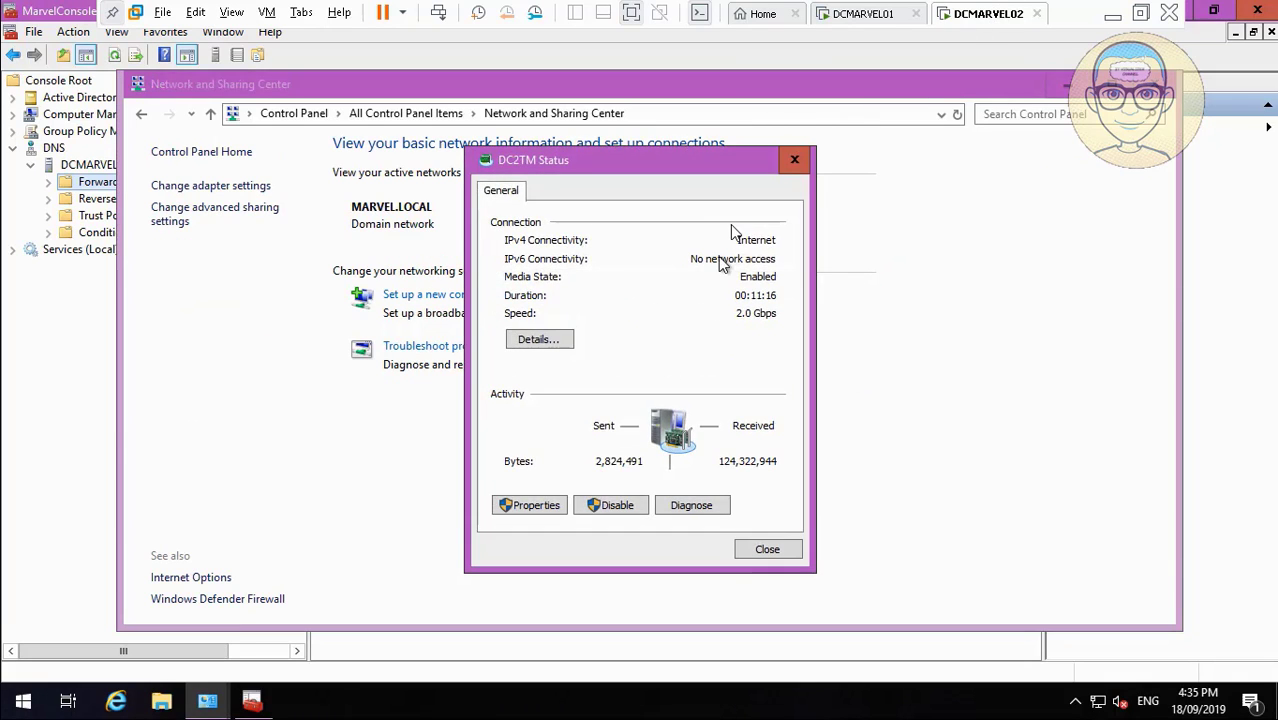
left_click(535, 506)
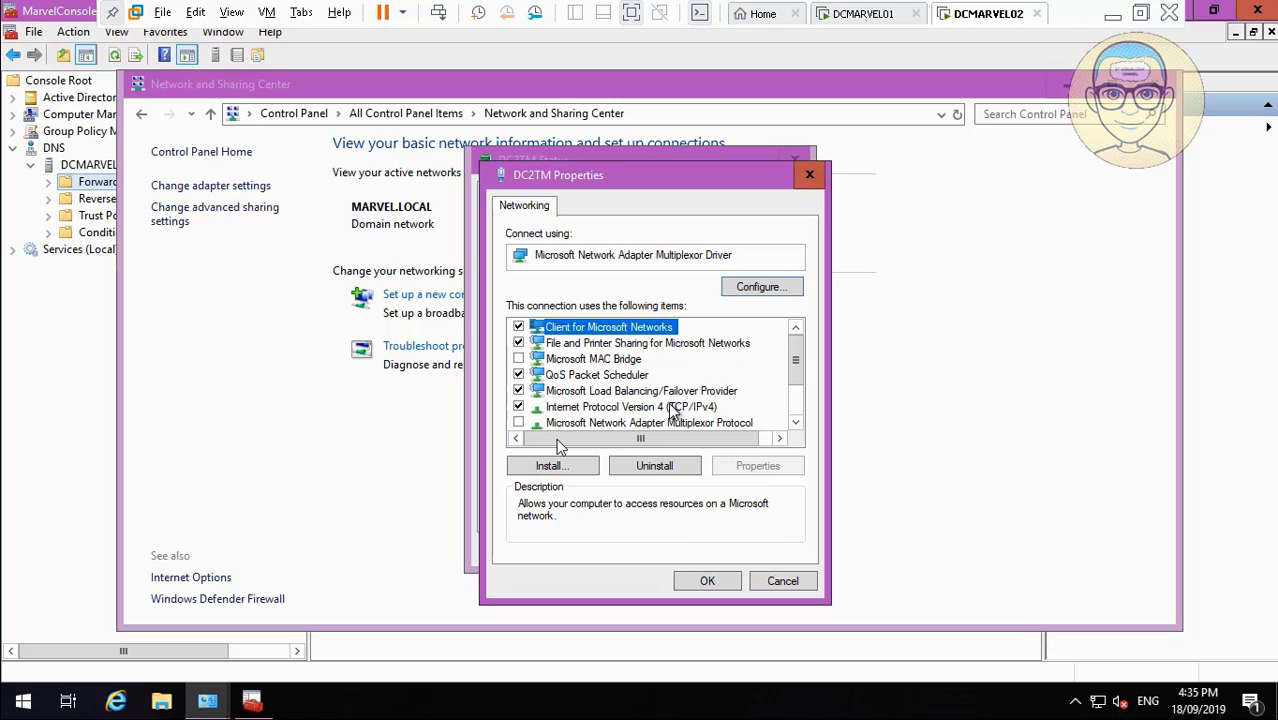
left_click(674, 407)
left_click(778, 470)
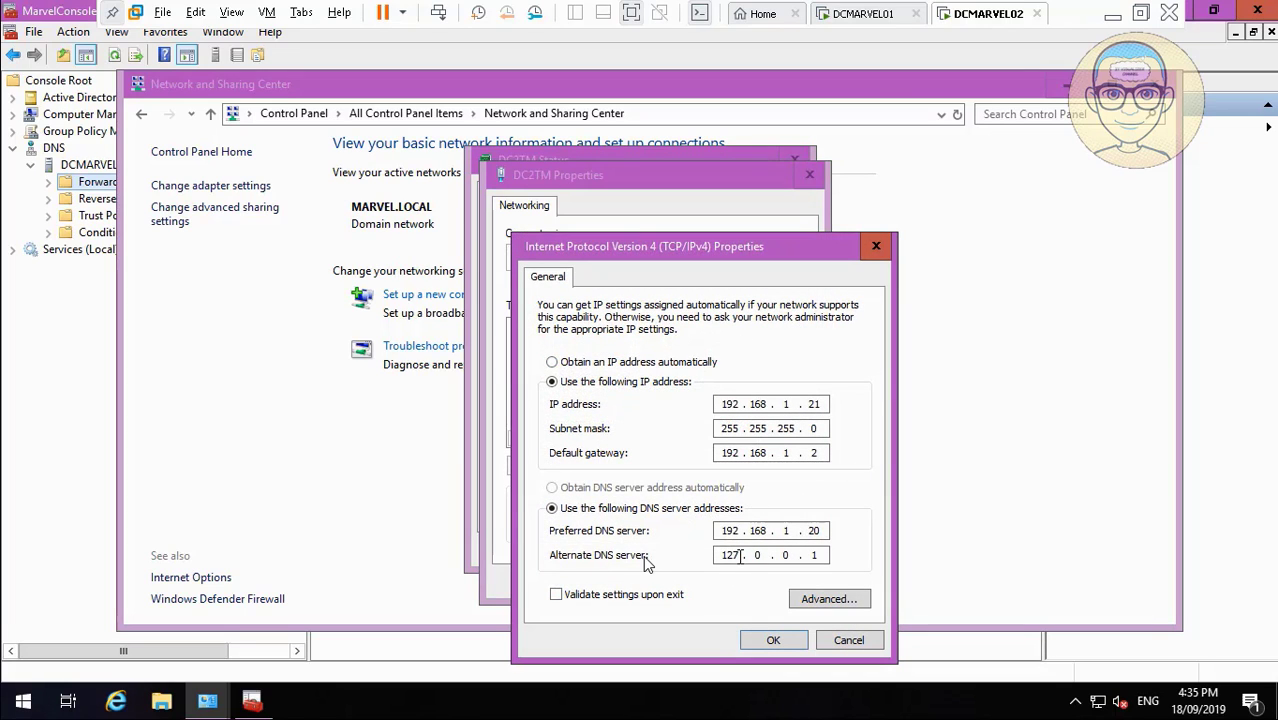
Replace DC2TM's alternate DNS server with 192.168.1.21.
key("BackSpace")
key("BackSpace")
left_click(16, 681)
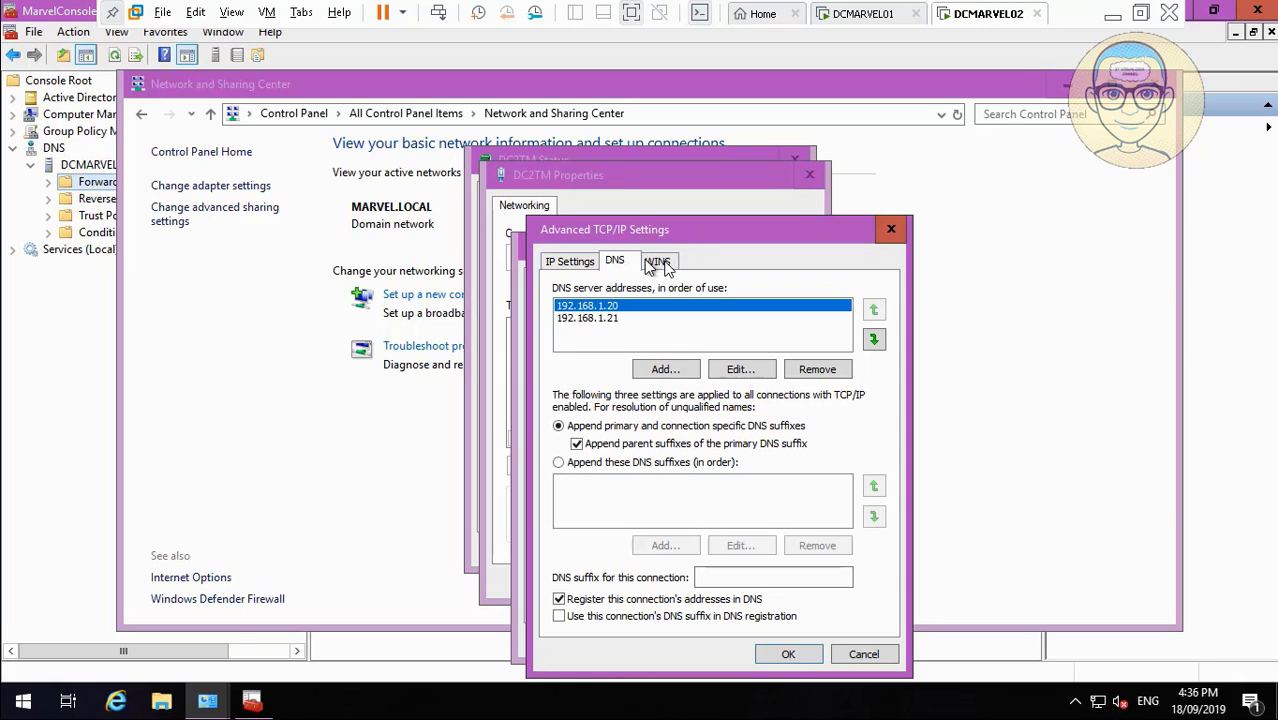
Add 192.168.1.21 as a WINS server address for DC2TM.
left_click(662, 262)
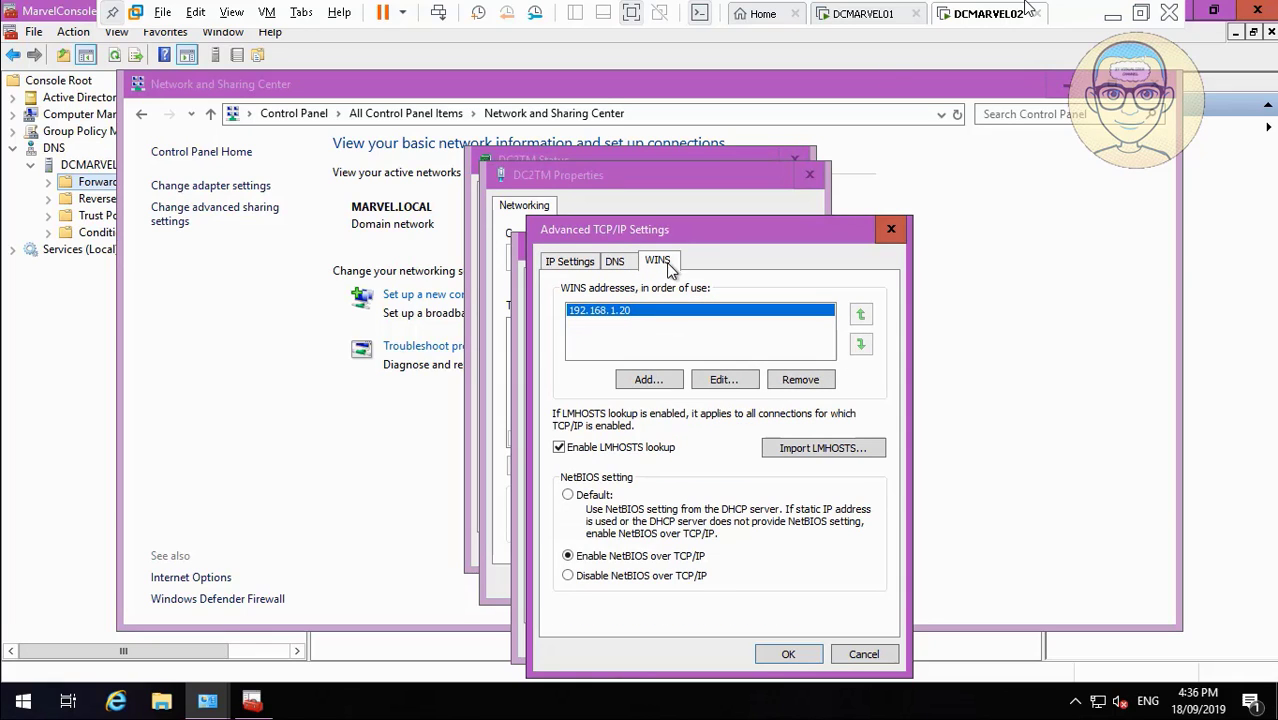
left_click(647, 379)
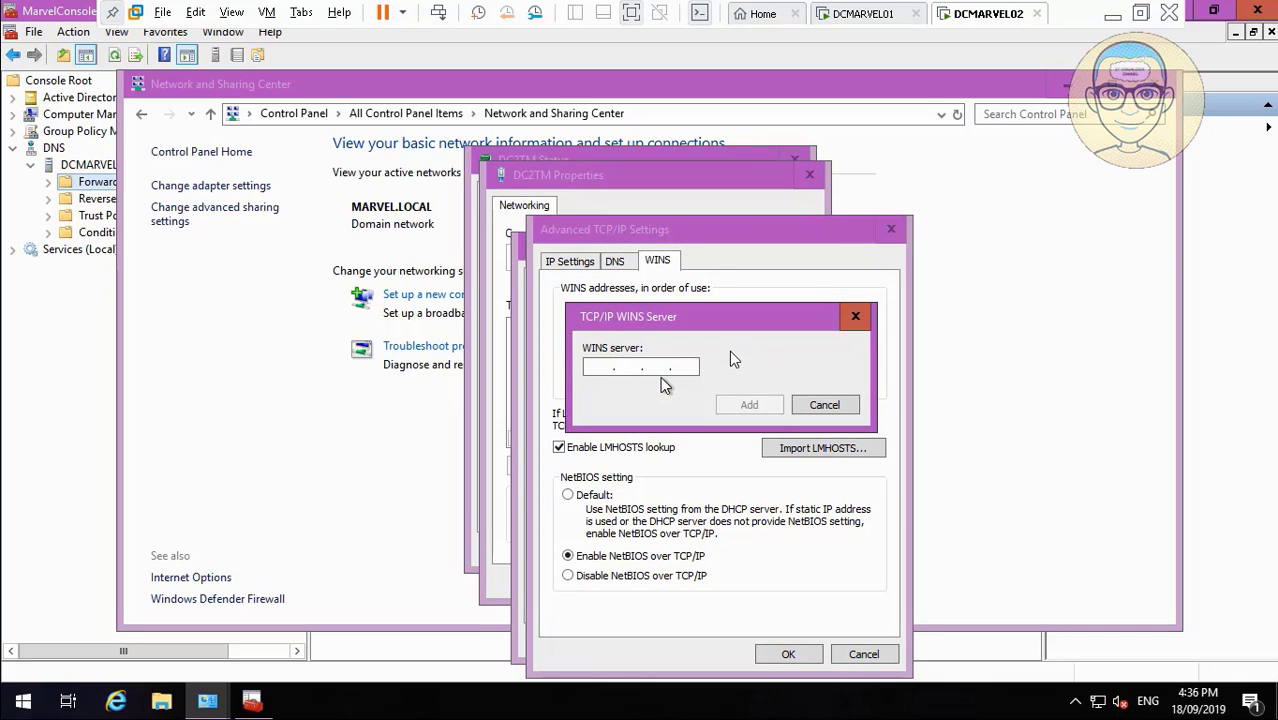
type("19")
type("2 . 168 . ")
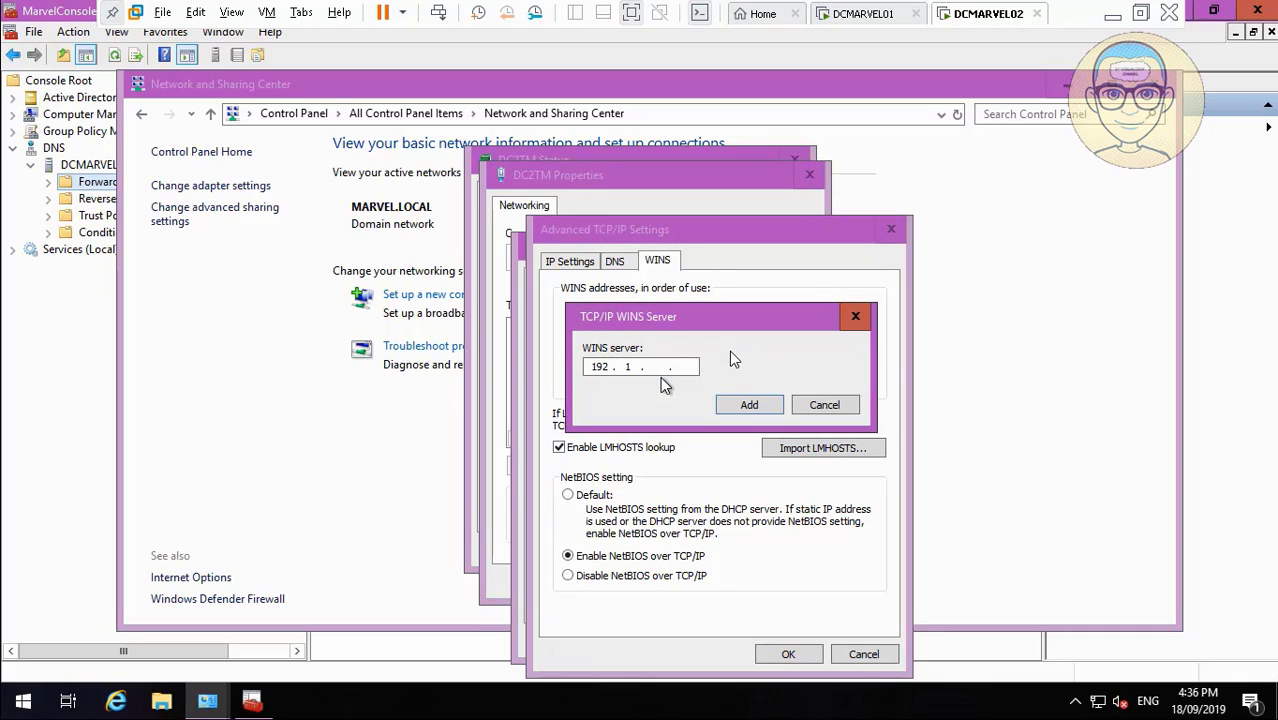
type("1 . 21")
left_click(750, 406)
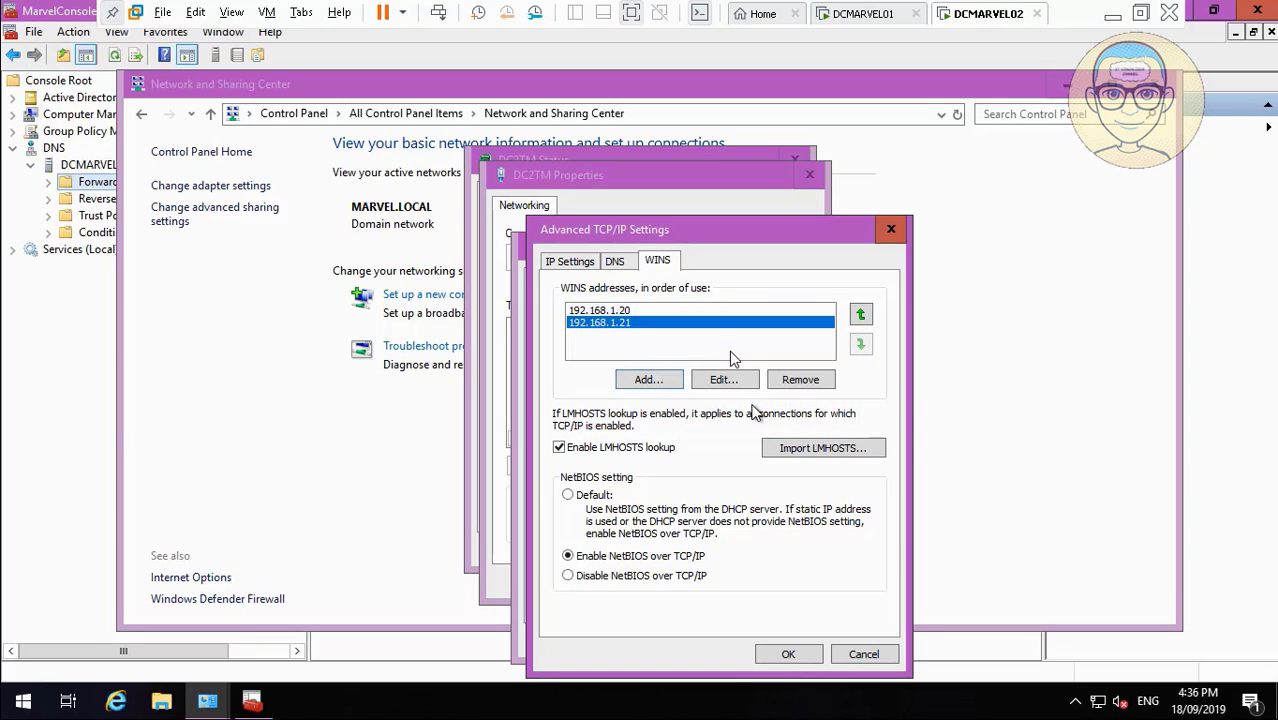
Save the TCP/IP, IPv4 and adapter settings, then close Status and Network and Sharing Center.
left_click(614, 261)
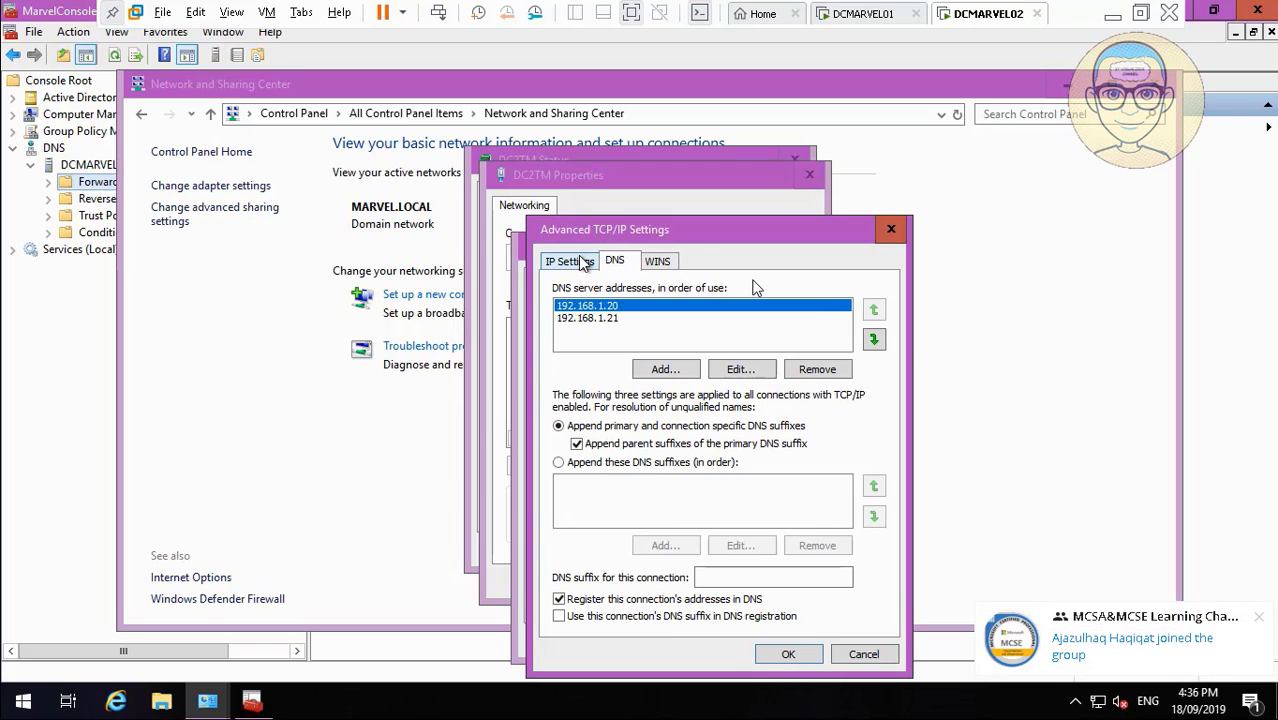
left_click(570, 260)
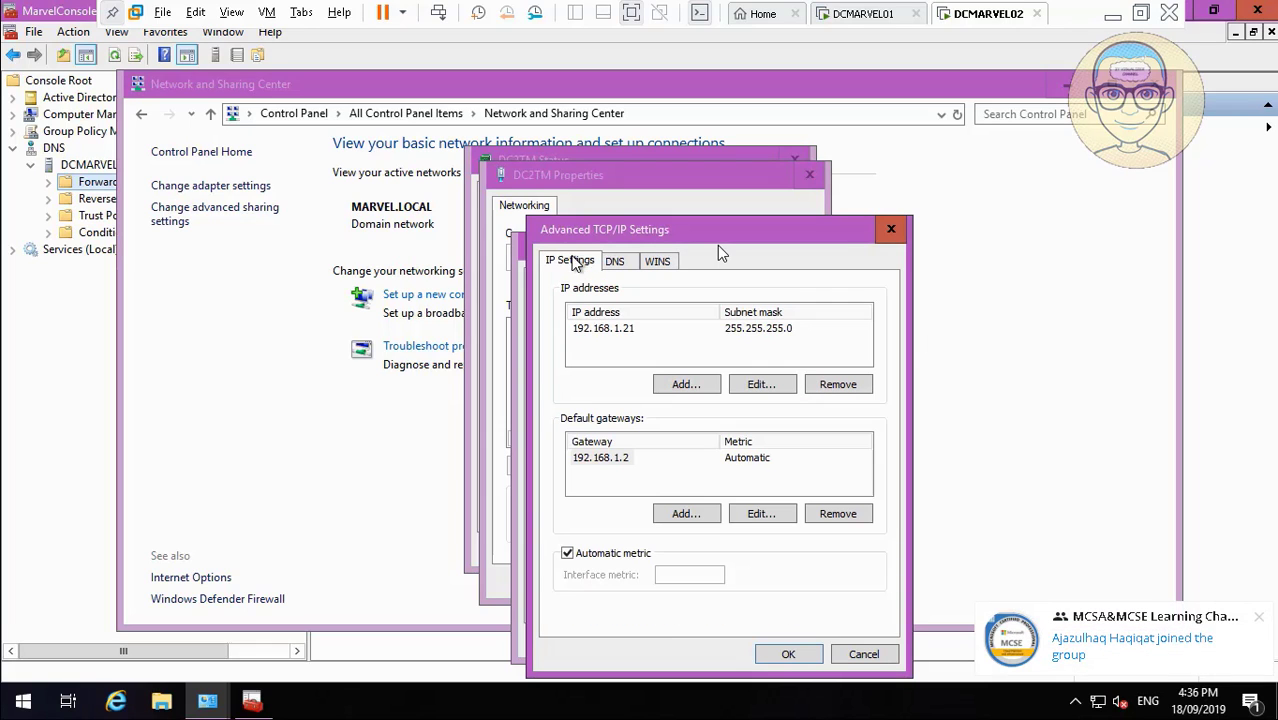
left_click(770, 654)
left_click(775, 639)
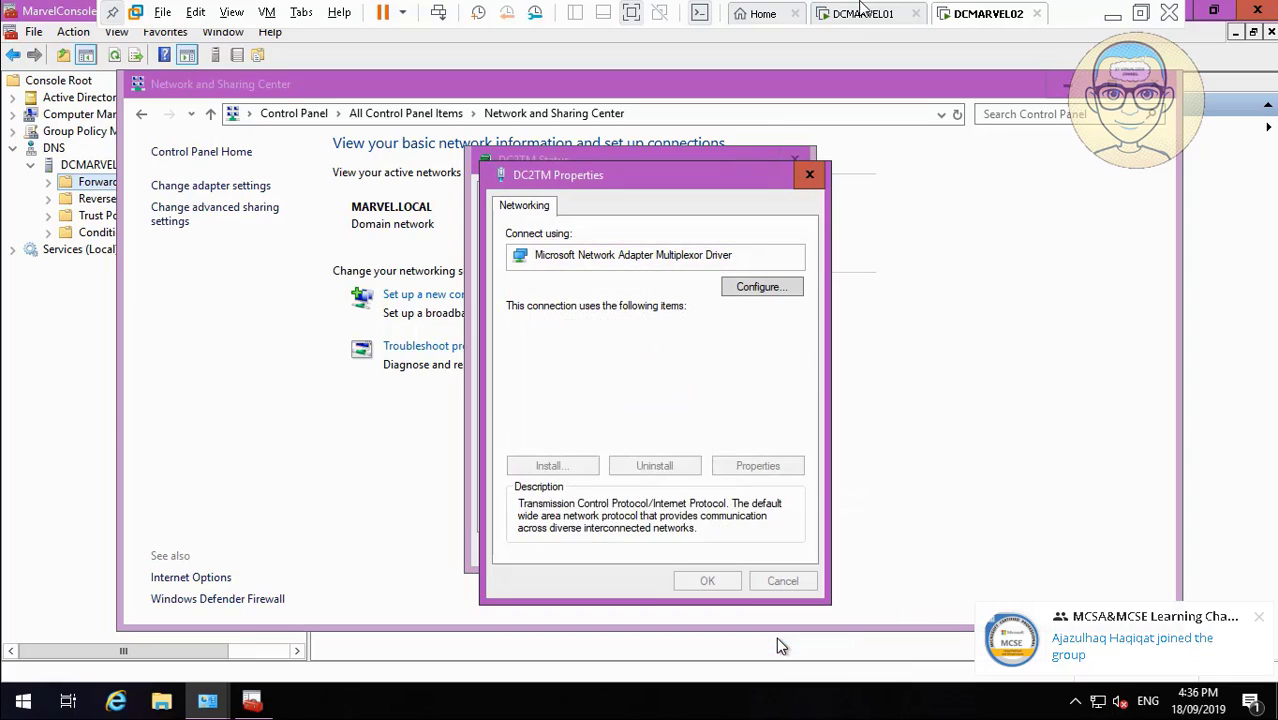
left_click(718, 583)
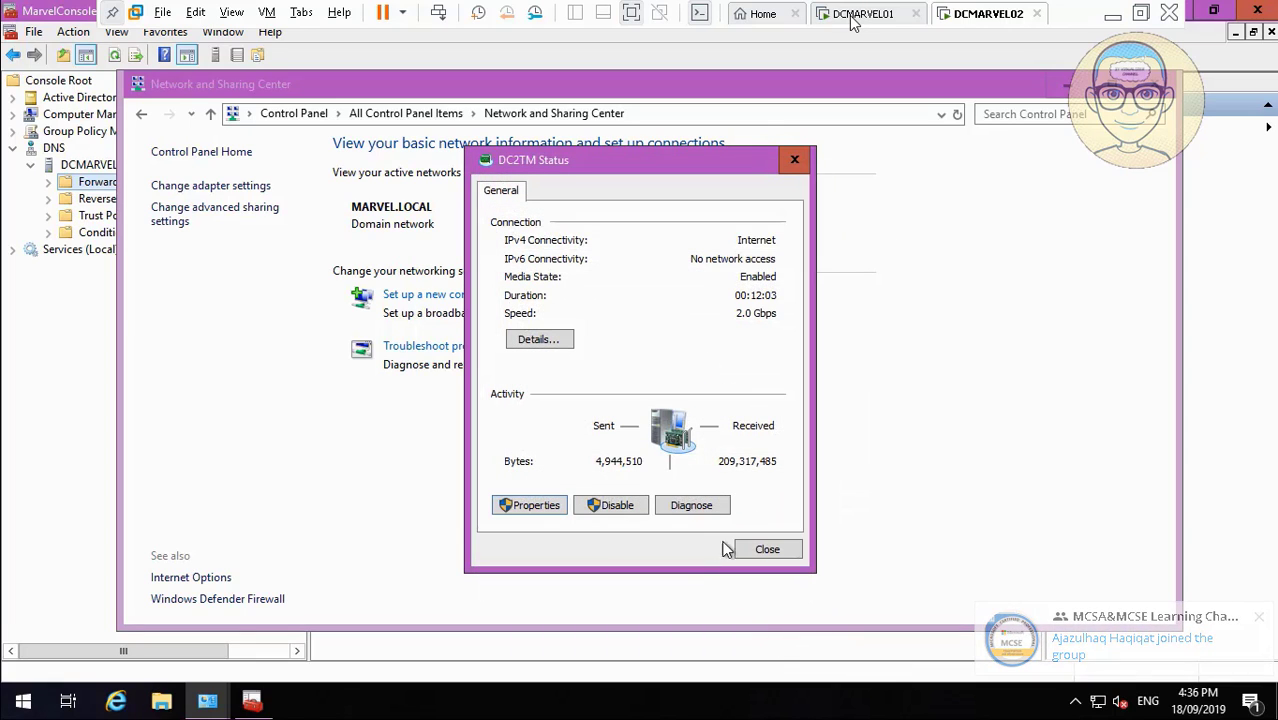
left_click(763, 546)
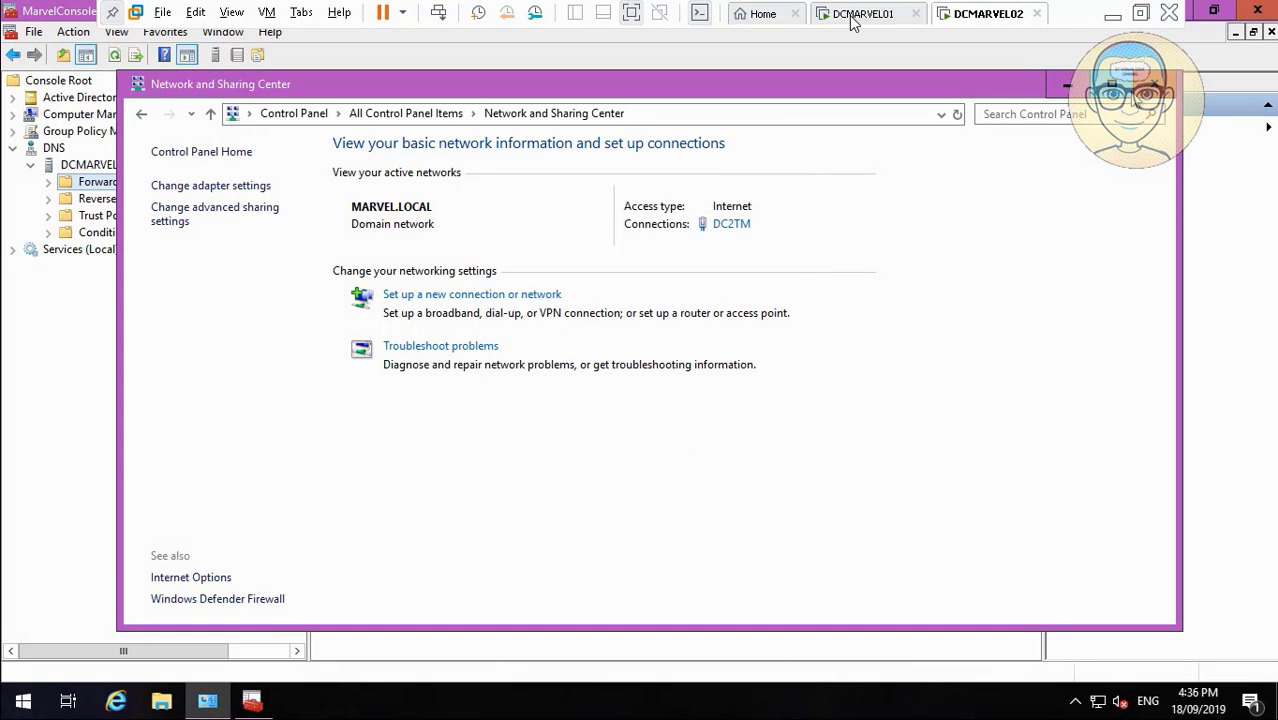
left_click(1151, 87)
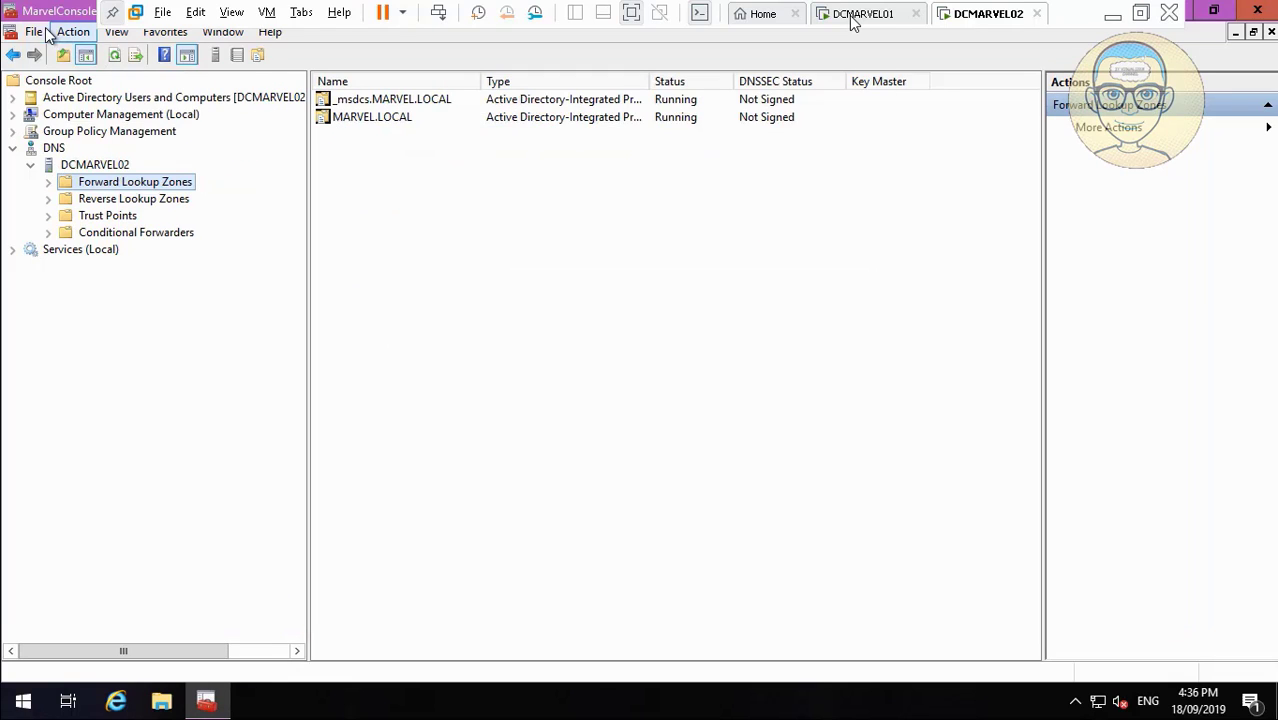
Add the WINS snap-in to MarvelConsole and expand it in the console tree.
left_click(34, 31)
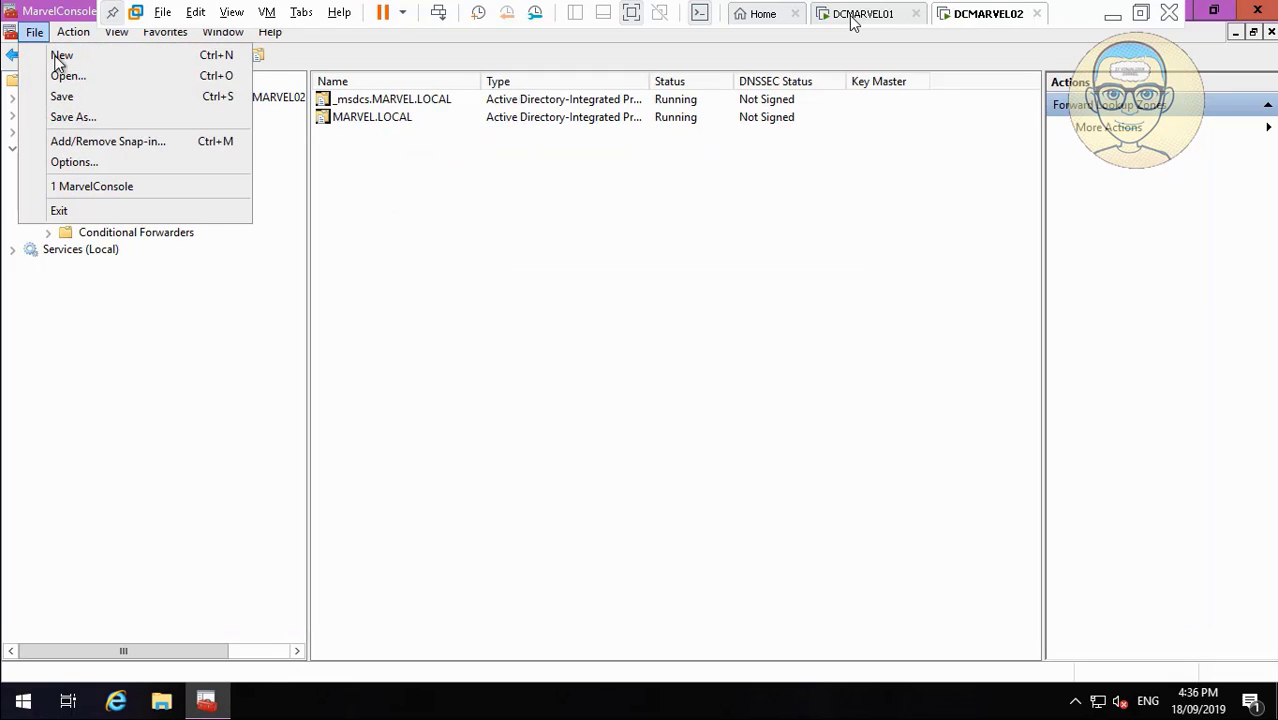
left_click(92, 141)
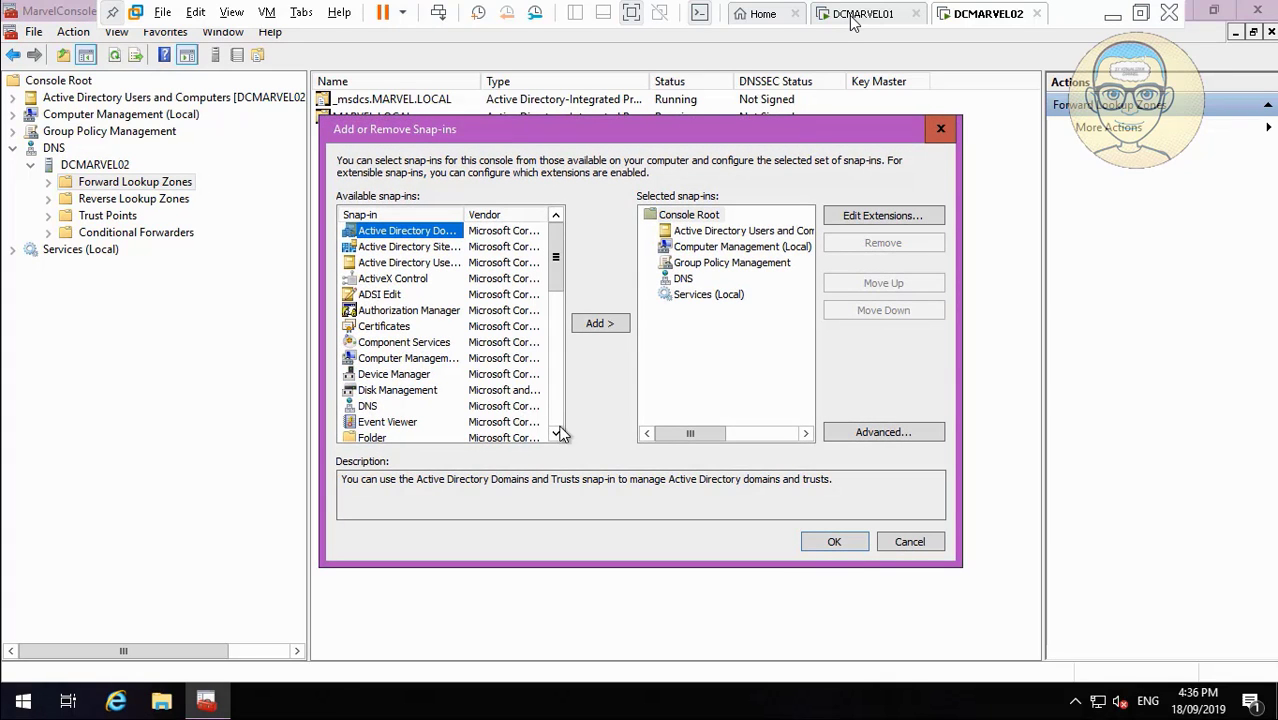
left_click(557, 433)
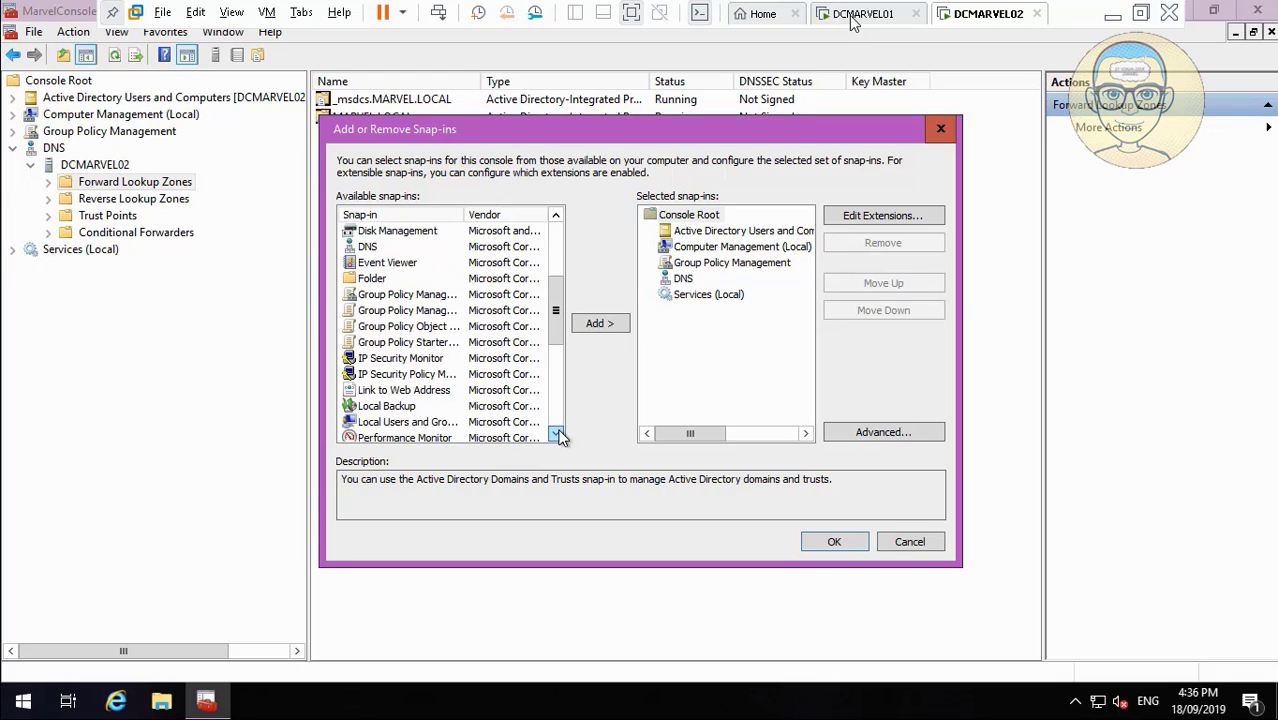
scroll(559, 437, "down", 4)
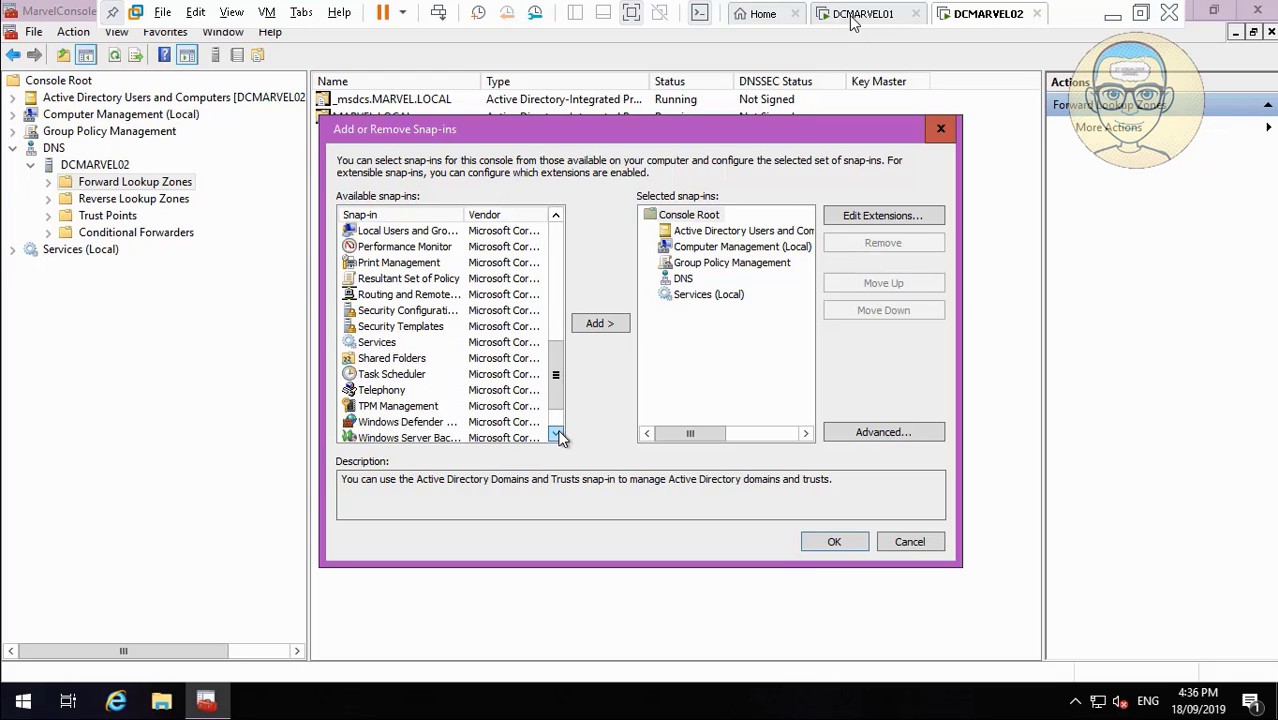
scroll(560, 437, "down", 1)
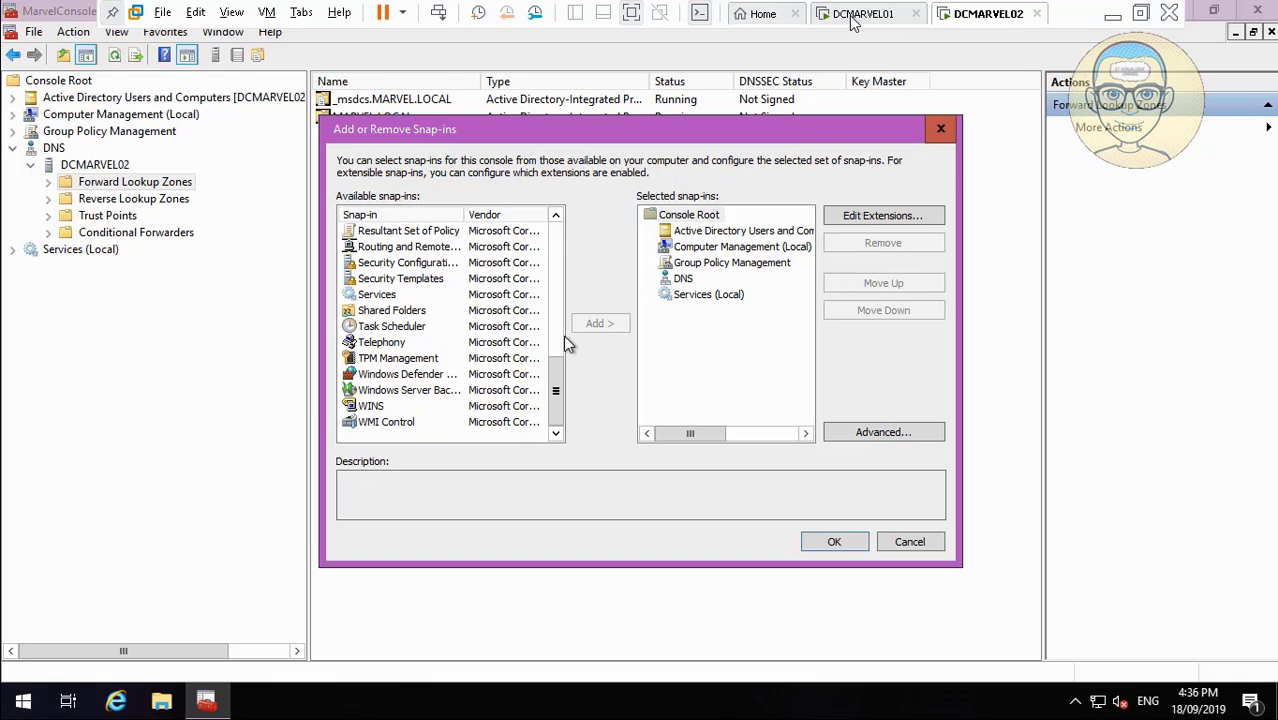
left_click(371, 406)
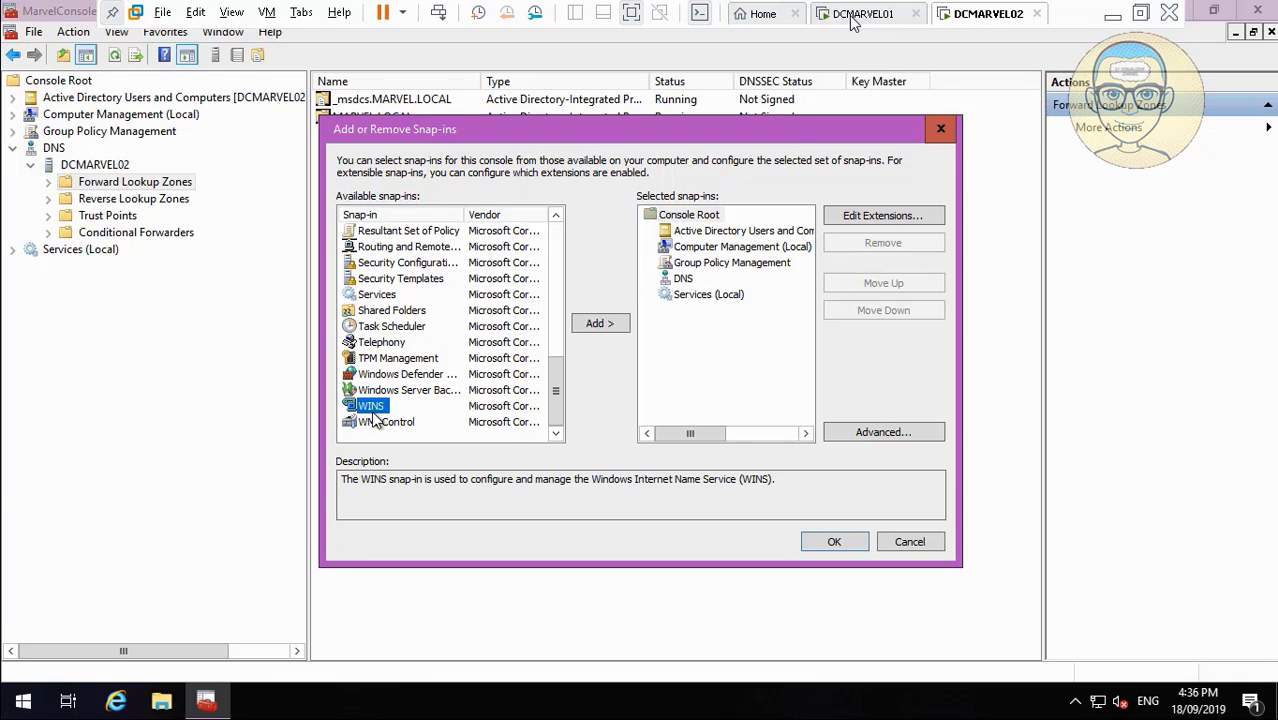
left_click(606, 325)
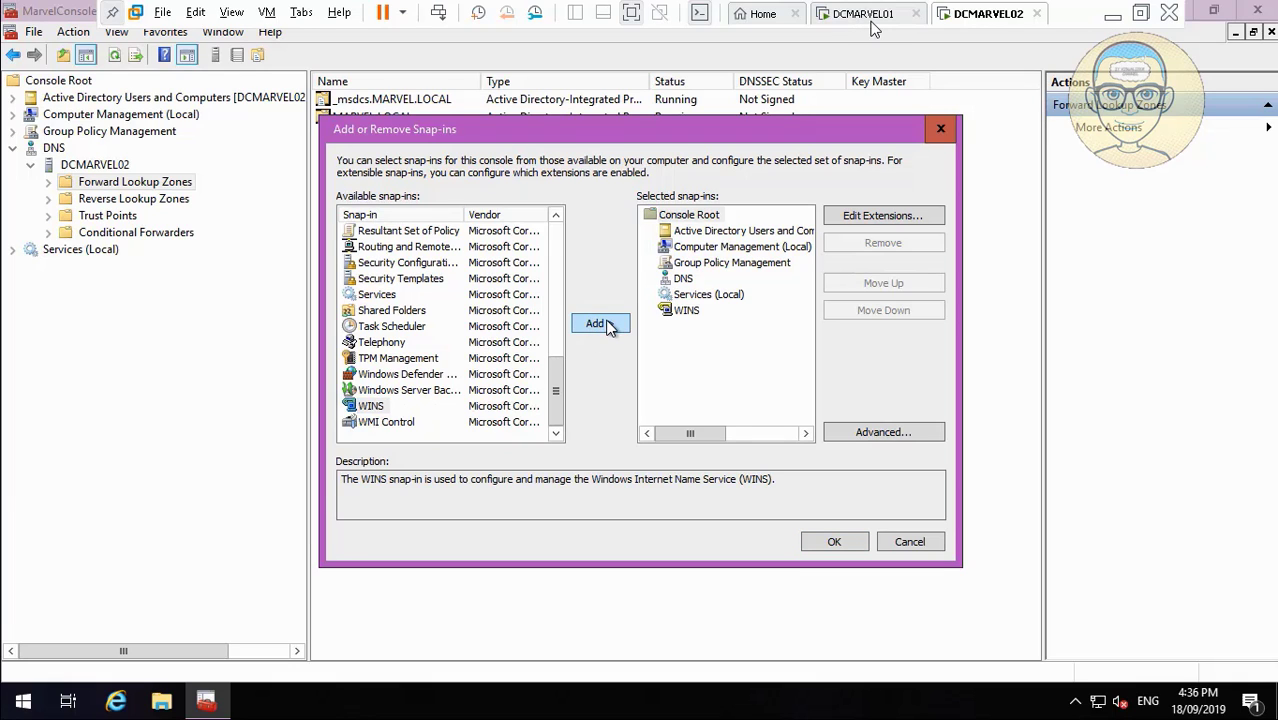
left_click(847, 541)
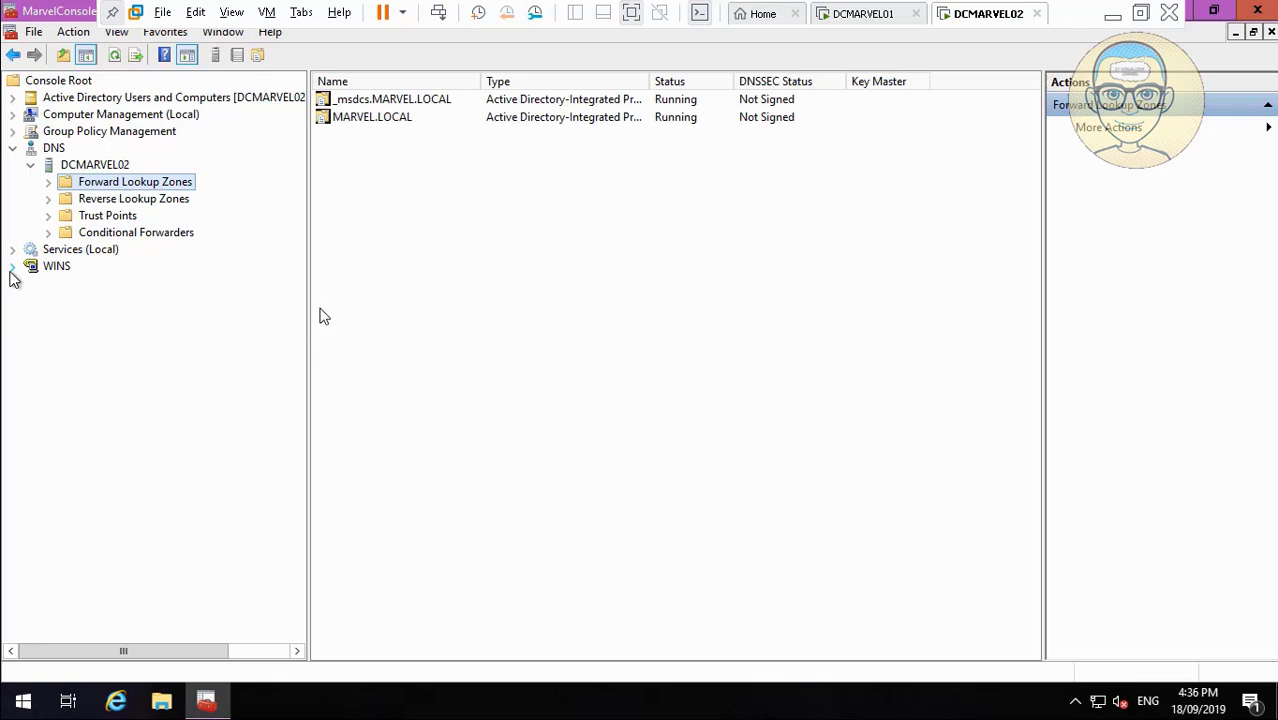
left_click(12, 266)
Add DCMARVEL01, found by browsing the domain, as a replication partner of the DCMARVEL02 WINS server.
left_click(68, 282)
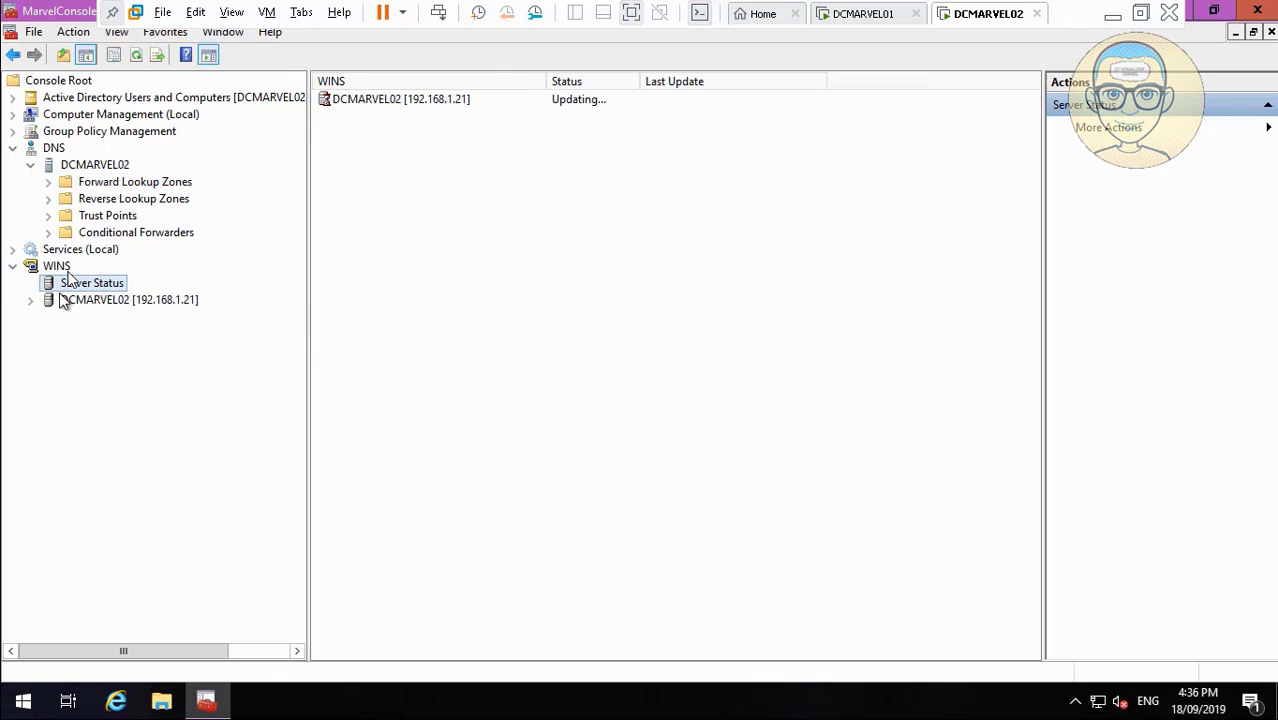
left_click(30, 301)
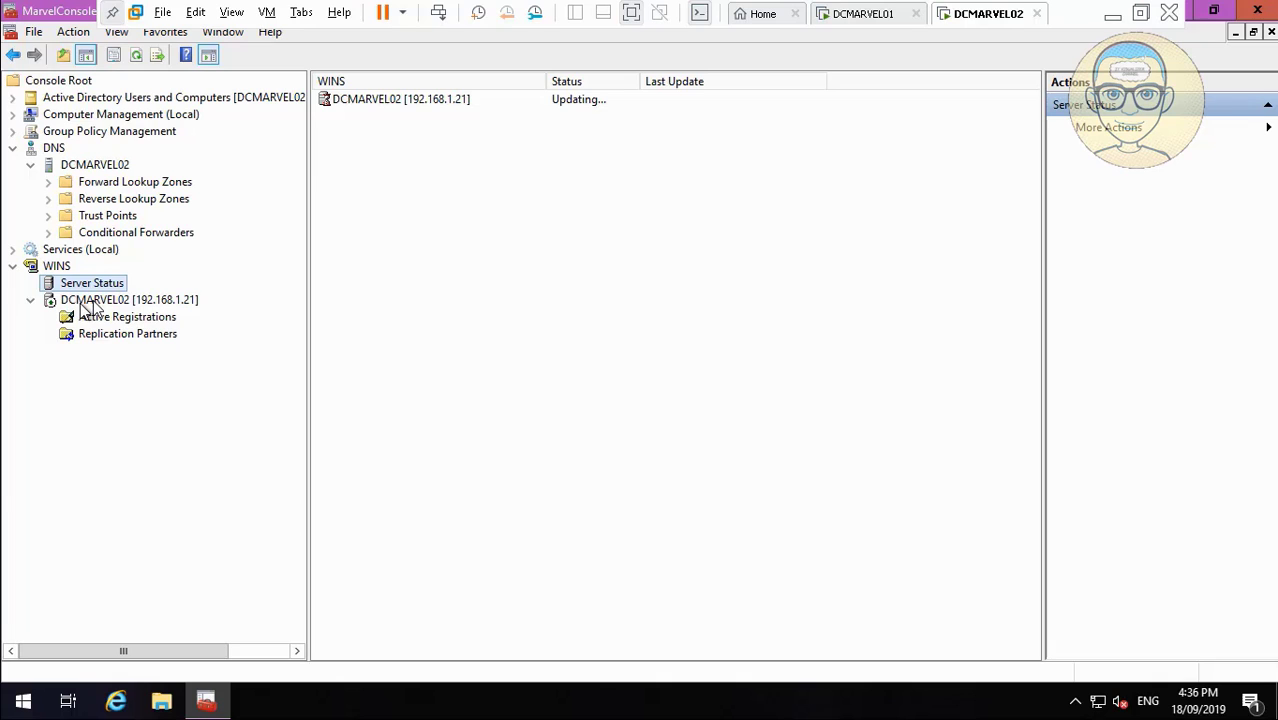
left_click(115, 336)
right_click(115, 336)
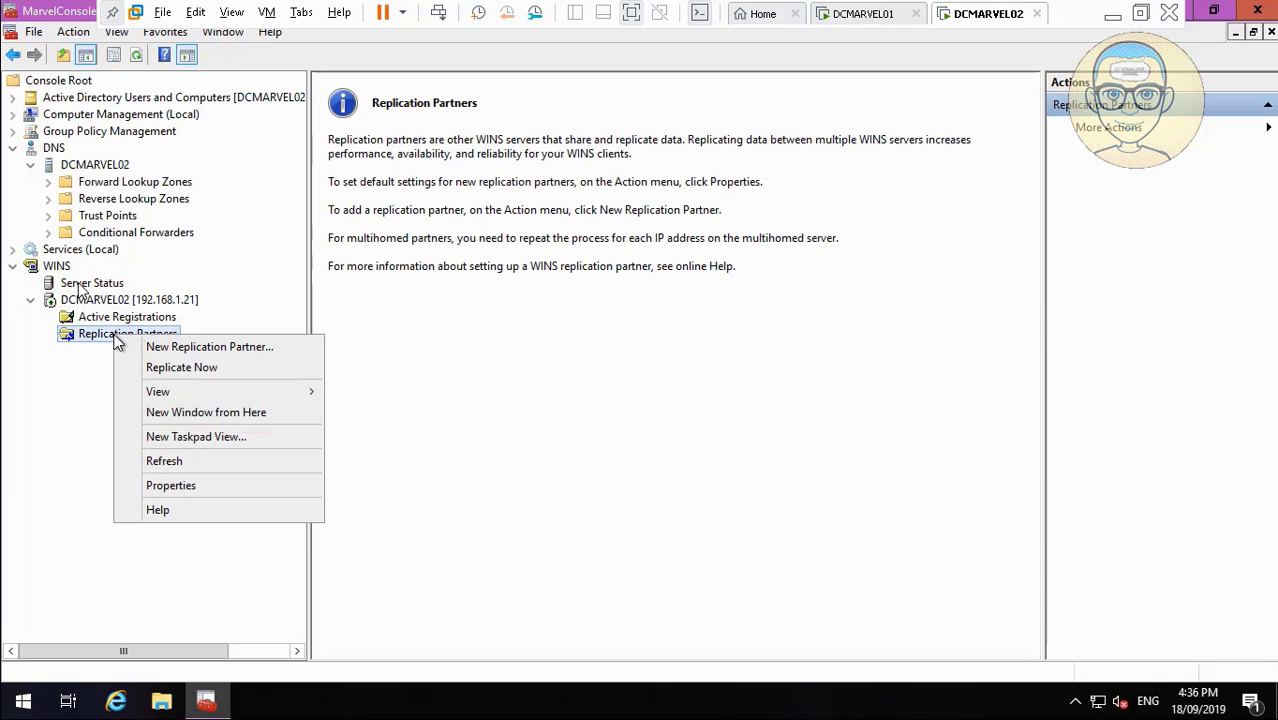
left_click(152, 349)
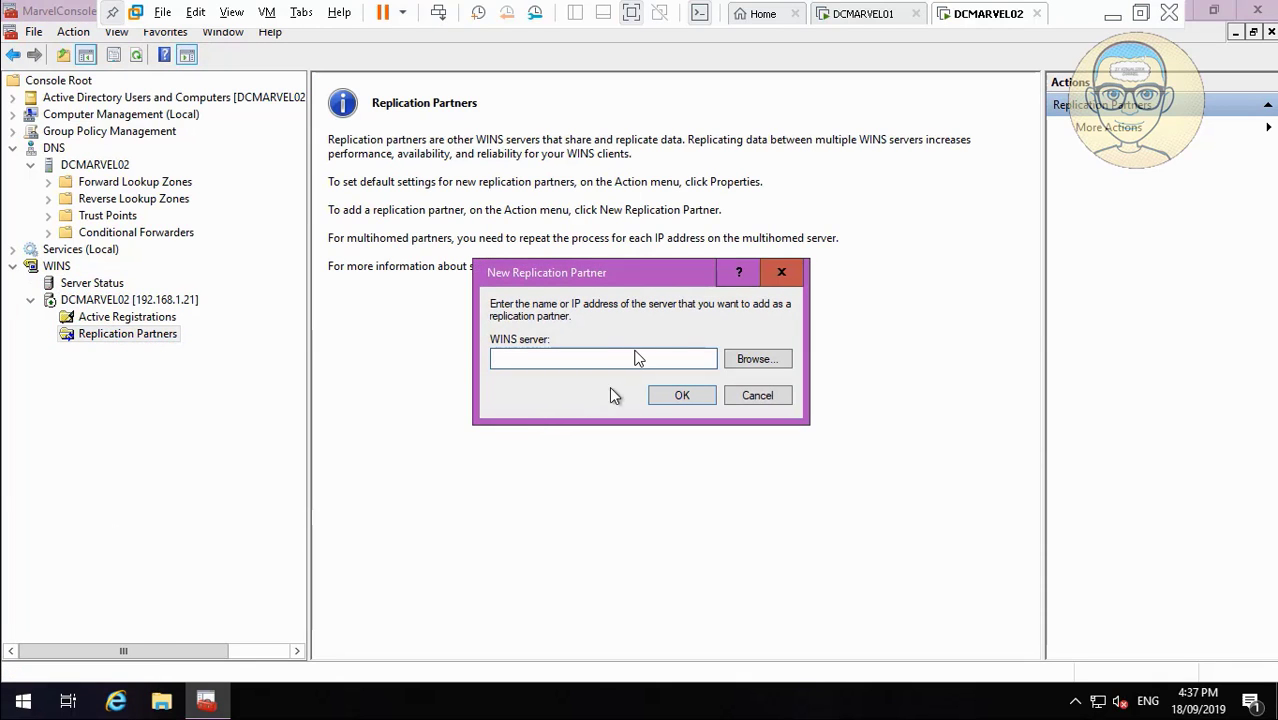
left_click(753, 360)
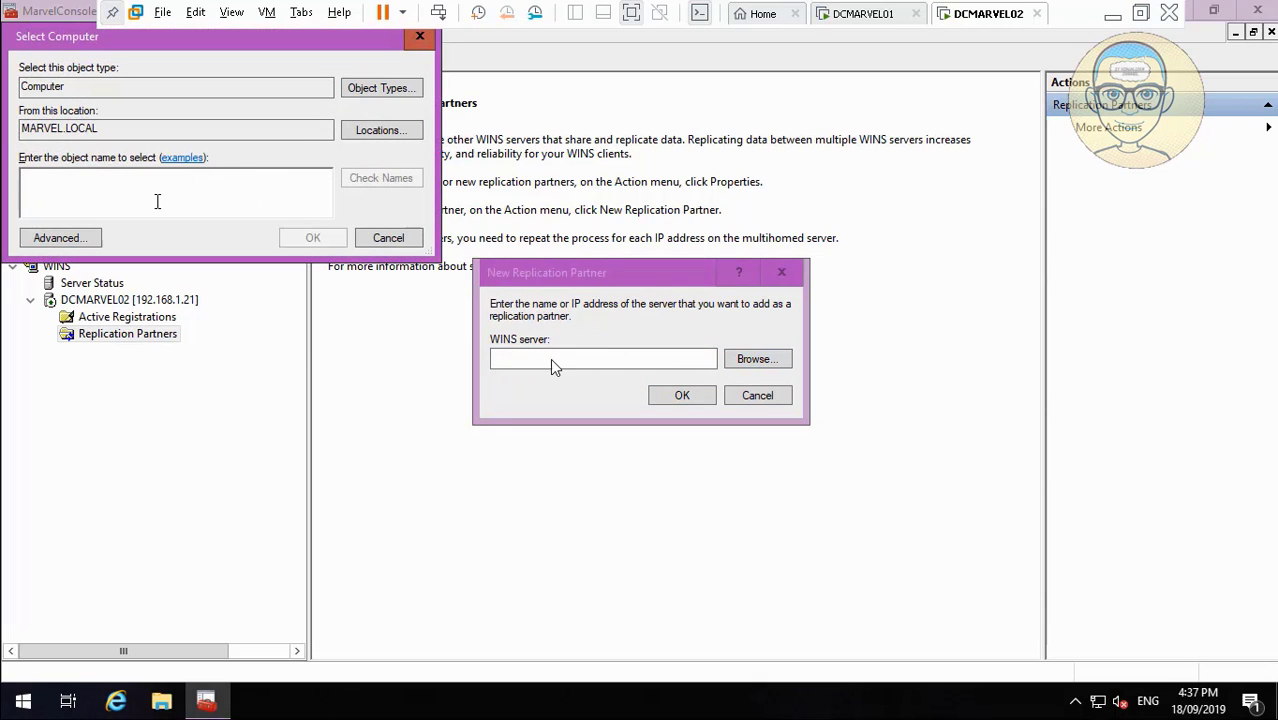
left_click(88, 237)
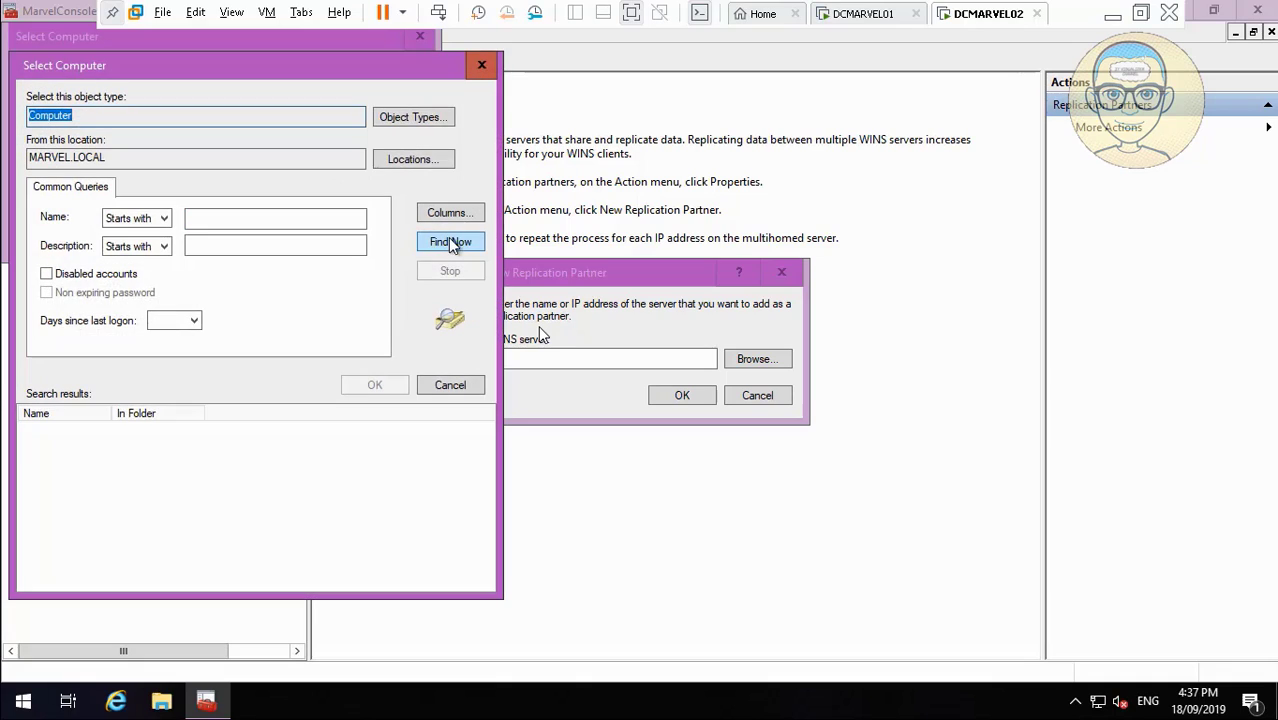
left_click(452, 243)
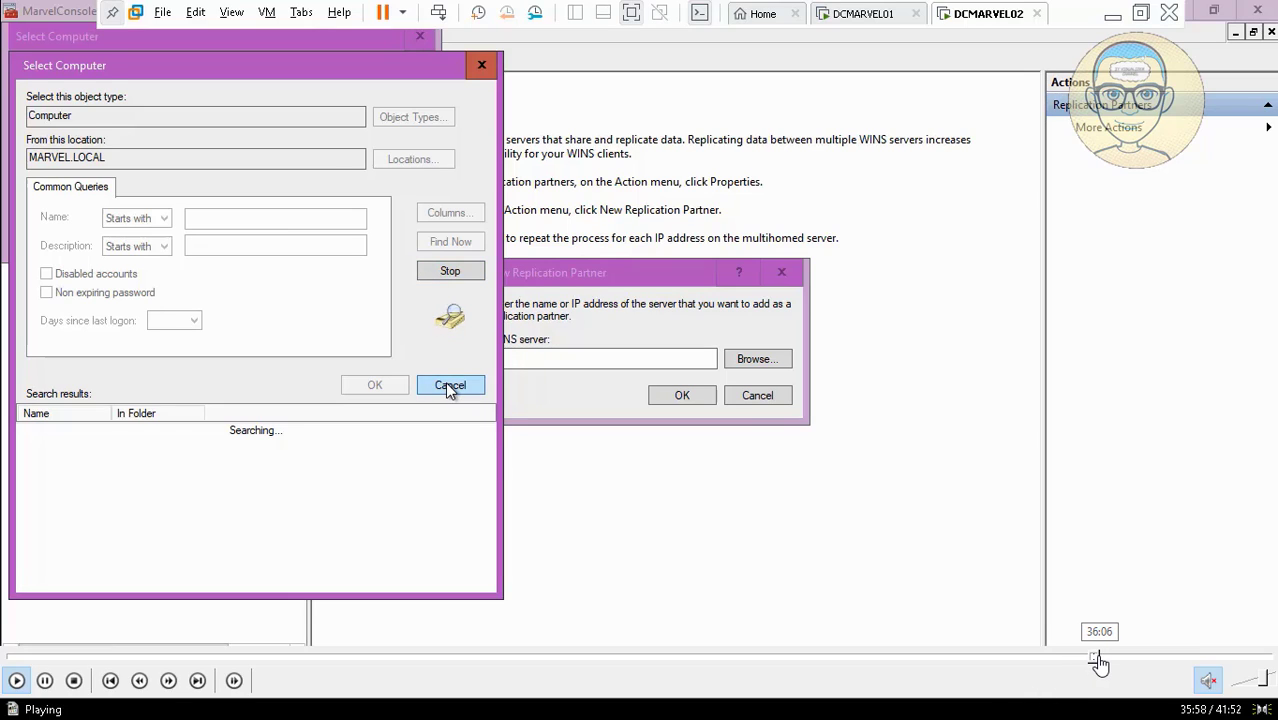
left_click(1098, 662)
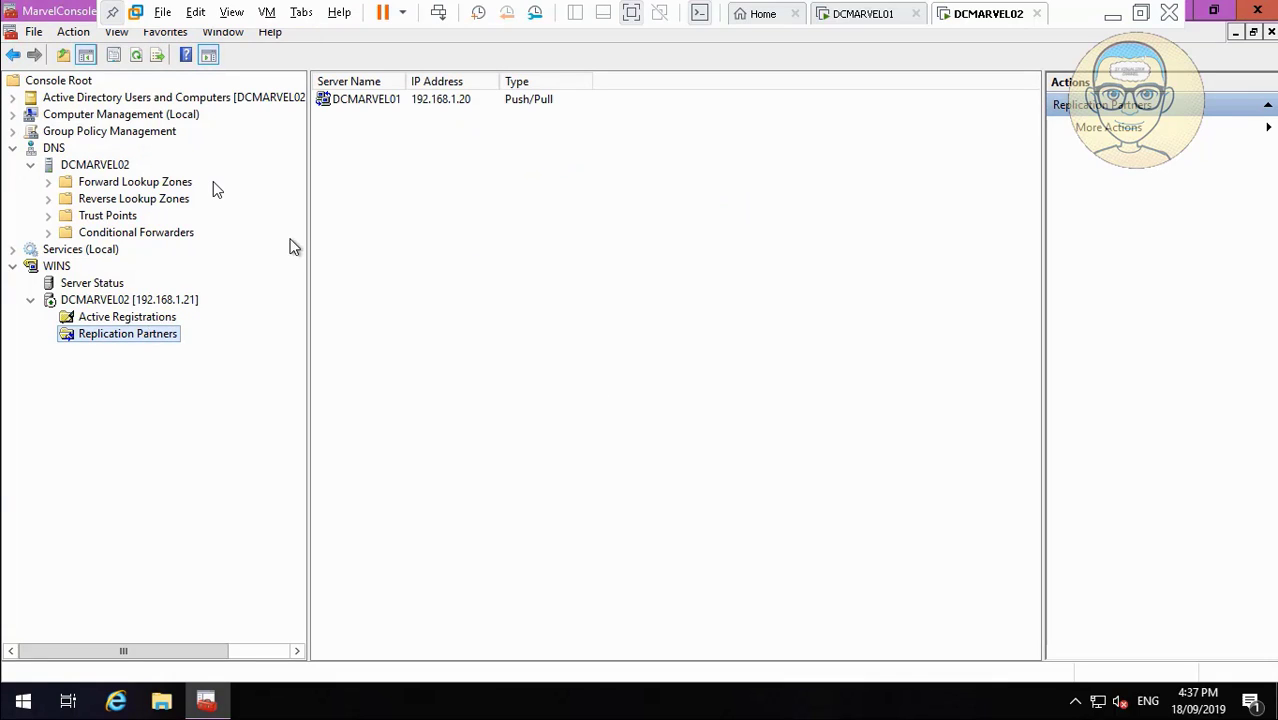
Run Replicate Now on DCMARVEL02's replication partners and acknowledge the queued-replication message.
right_click(168, 334)
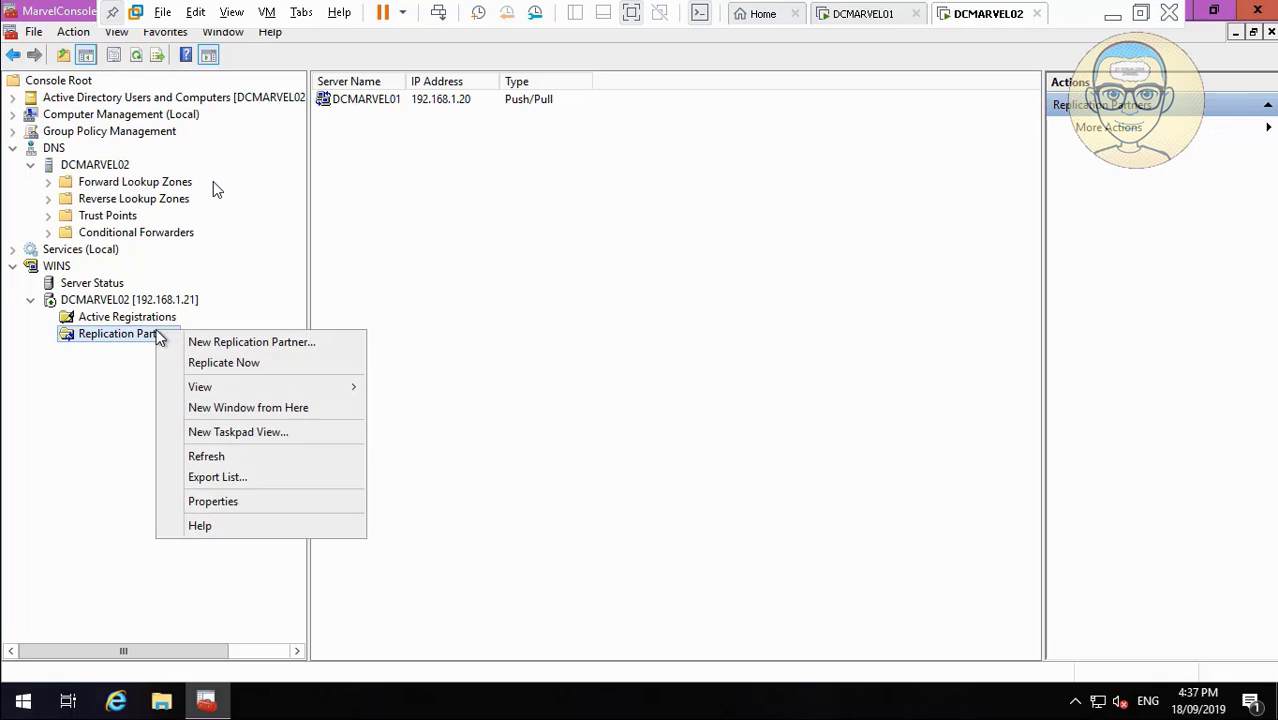
left_click(203, 362)
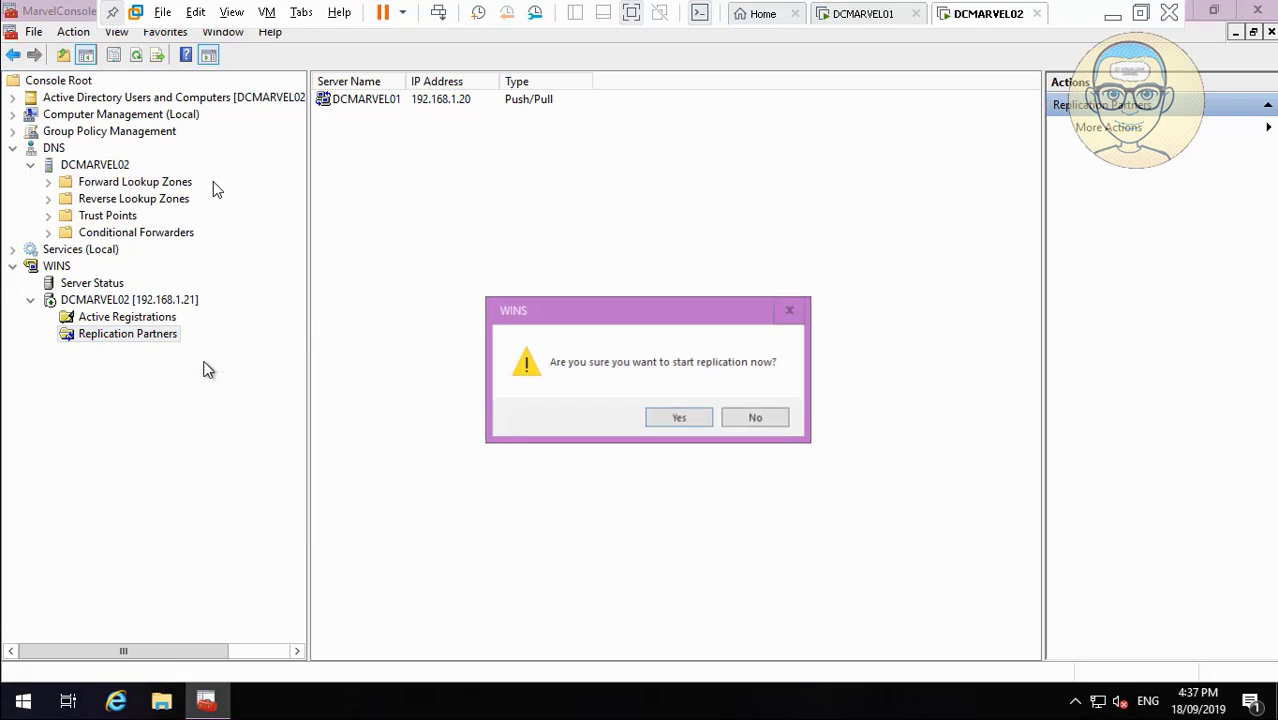
left_click(708, 418)
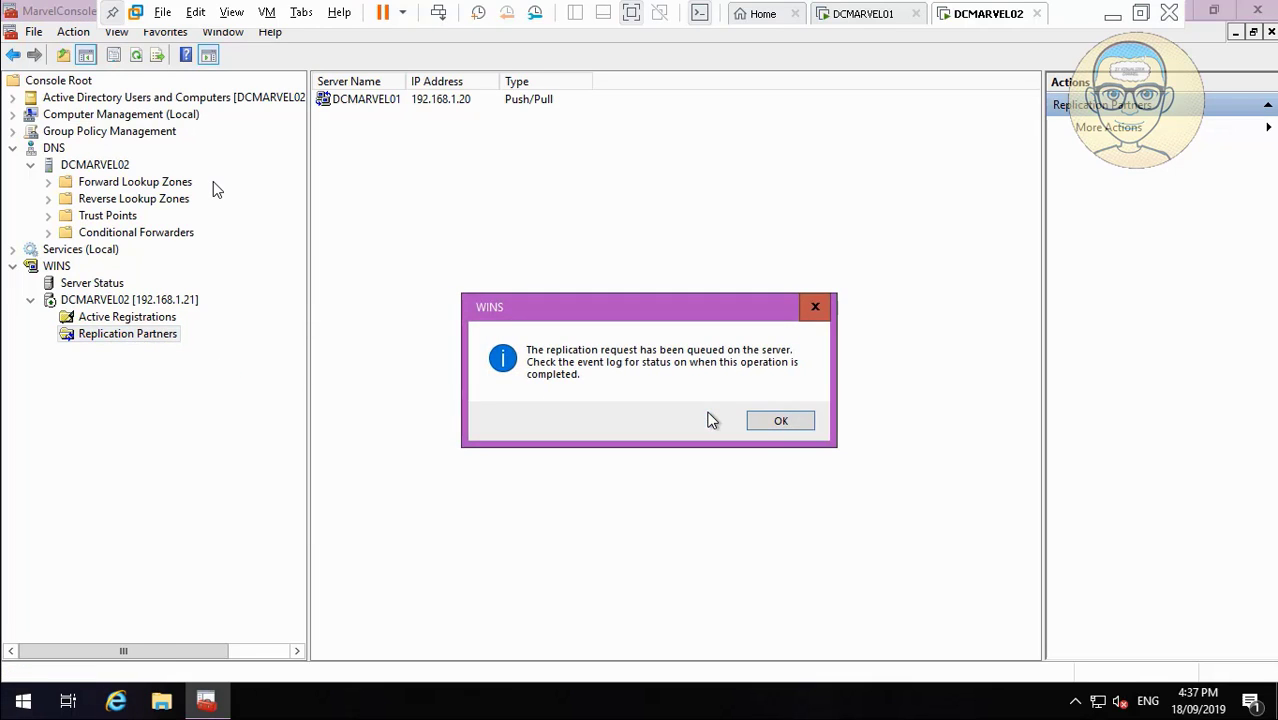
left_click(781, 422)
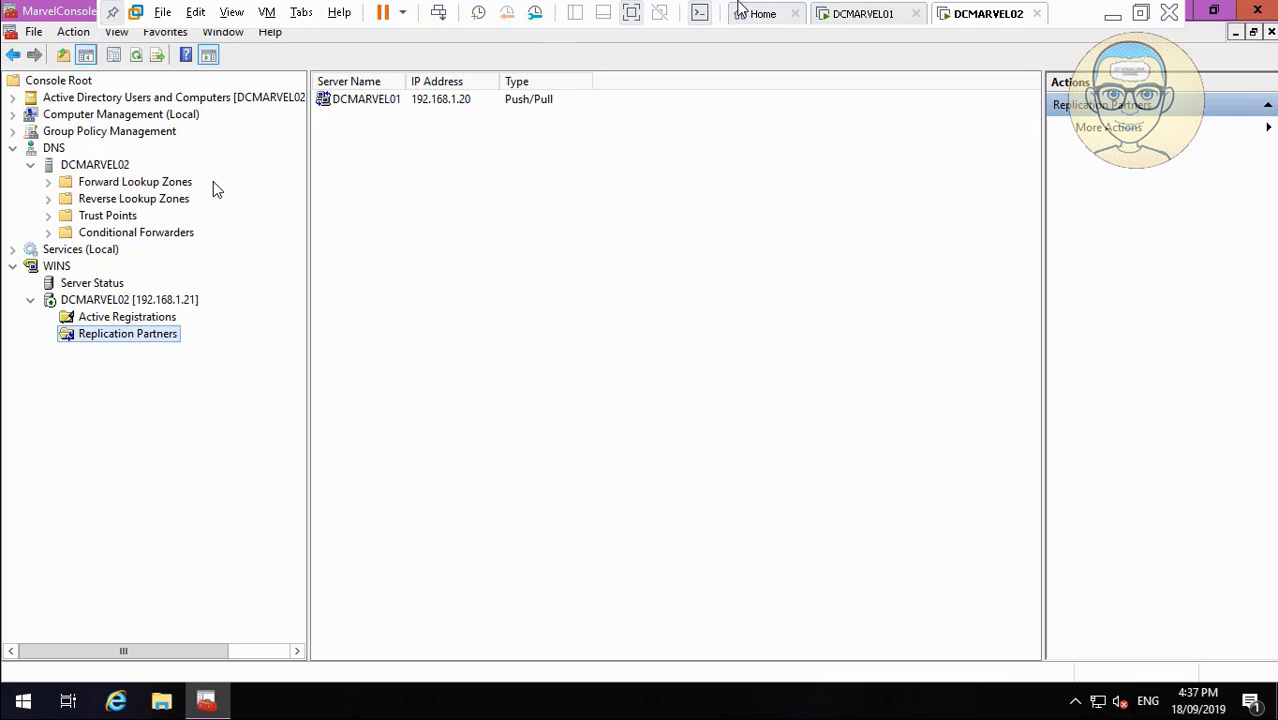
left_click(848, 16)
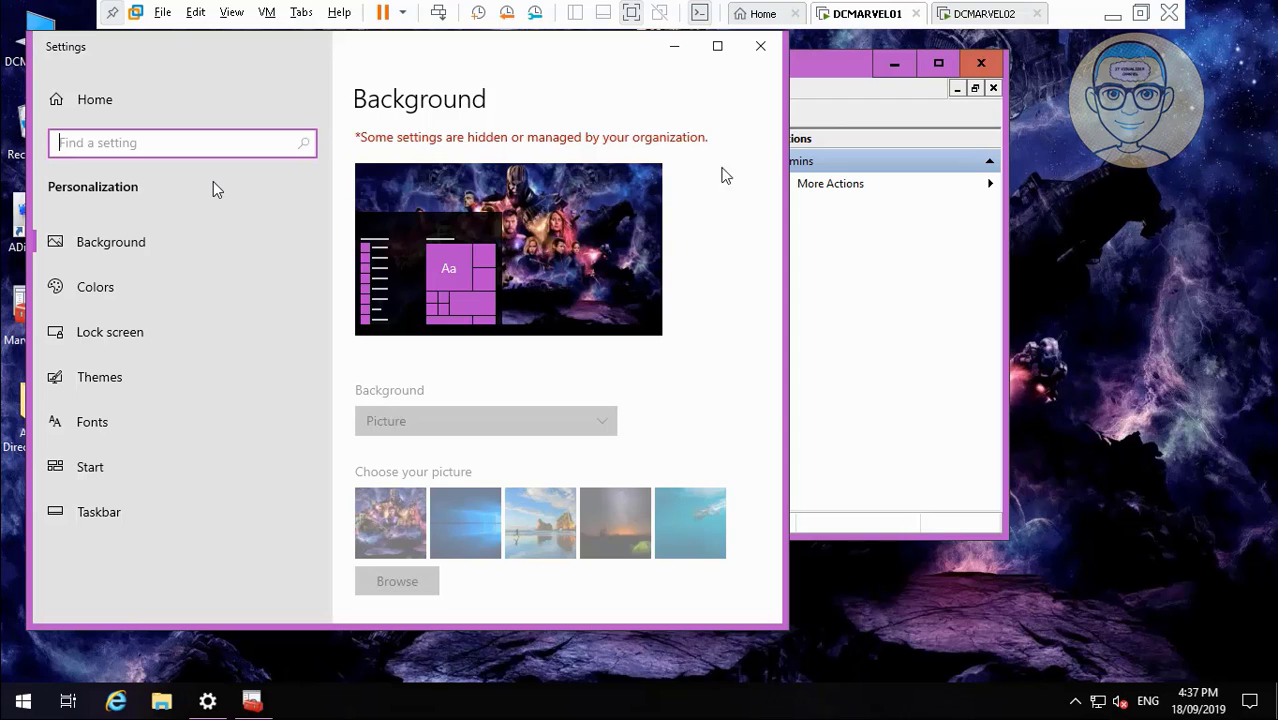
In Themes > Desktop icon settings, turn on the User's Files desktop icon.
left_click(118, 387)
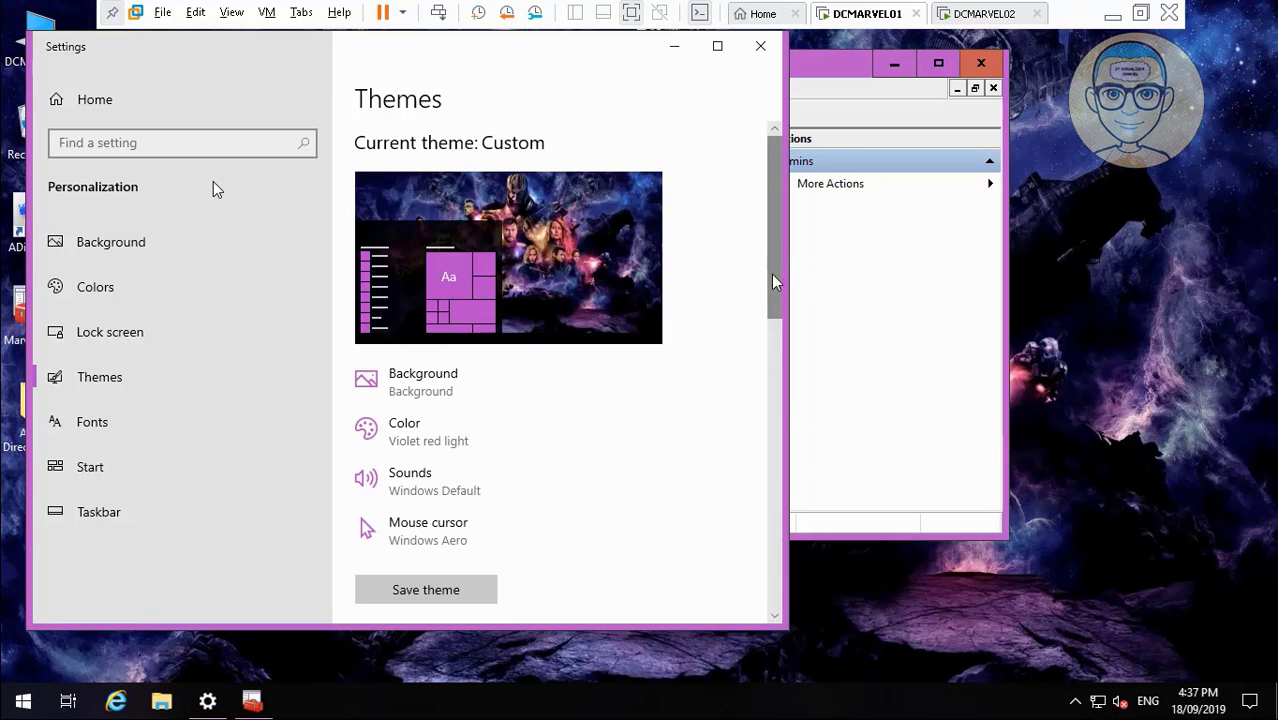
left_click_drag(775, 283, 801, 650)
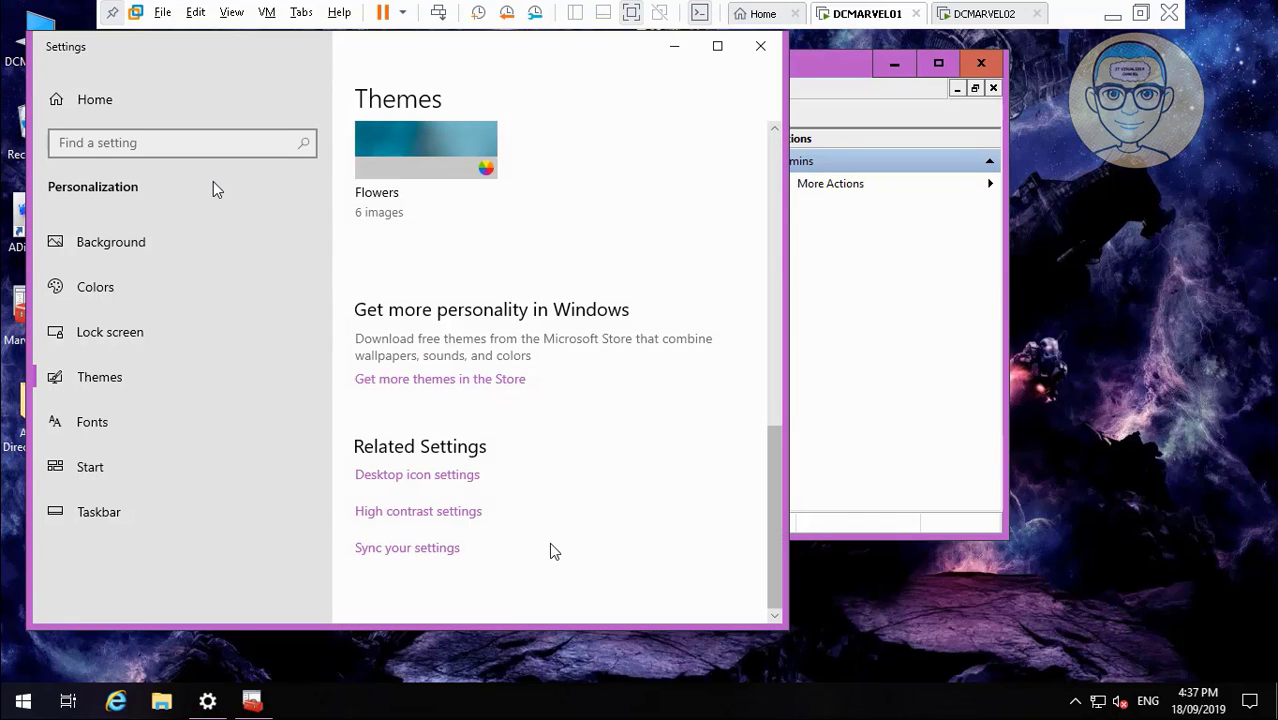
left_click(456, 477)
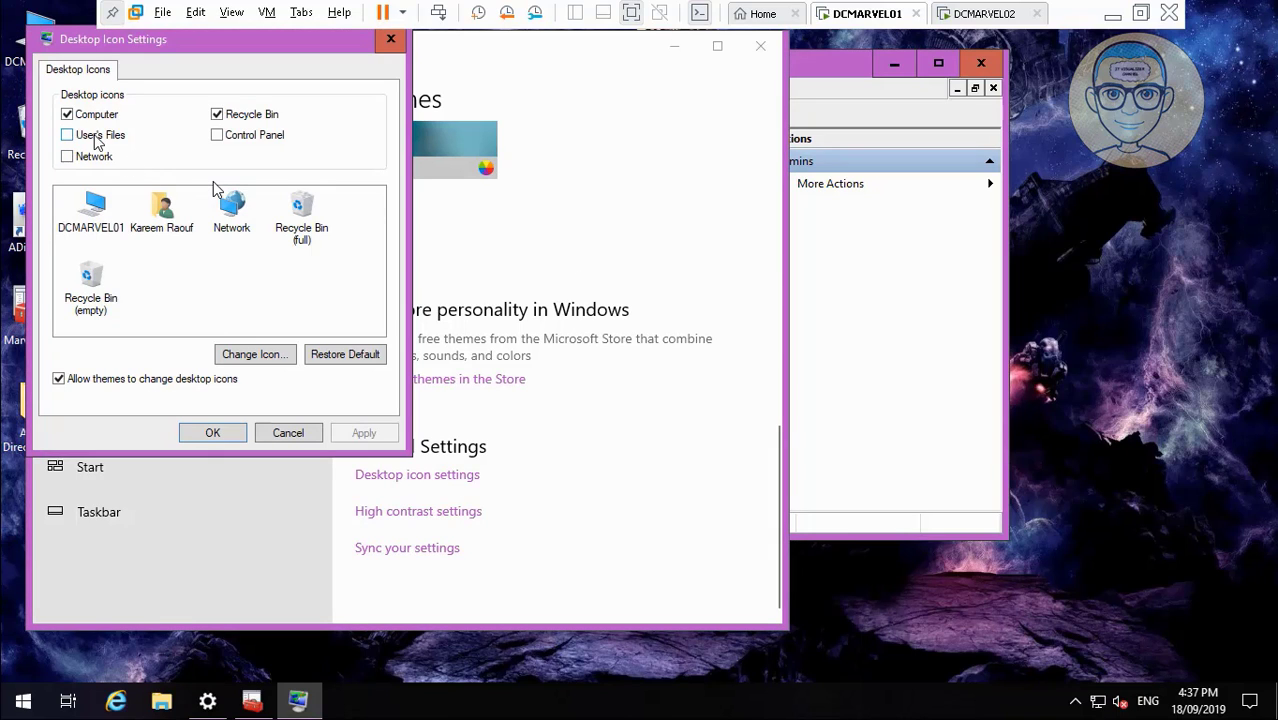
left_click(97, 137)
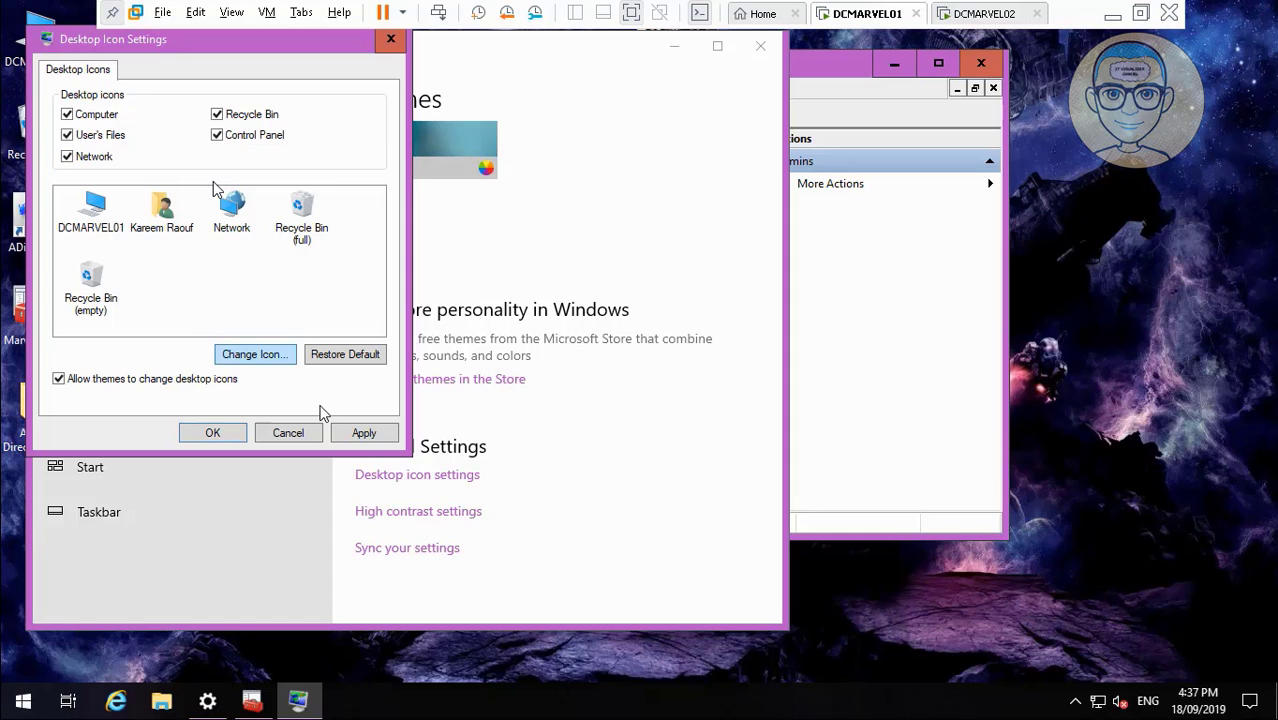
Apply the desktop icon change, close Settings and minimize the MarvelConsole.
left_click(361, 434)
left_click(216, 433)
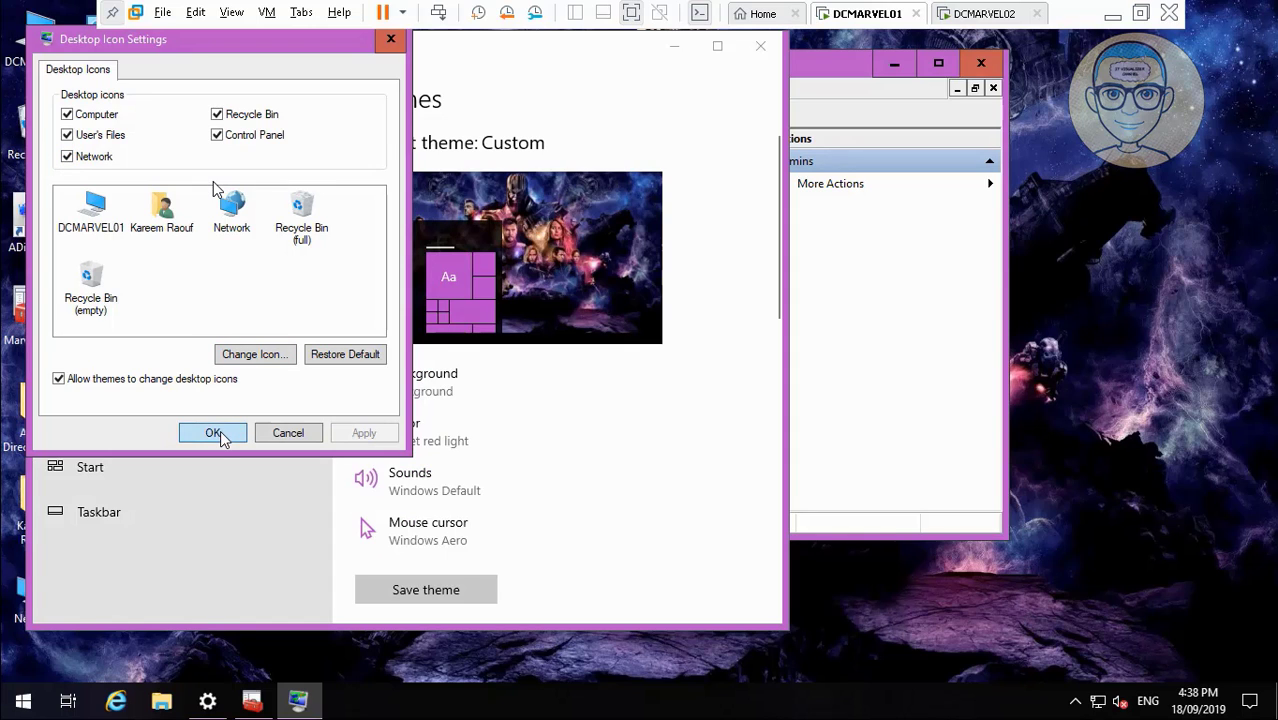
left_click(760, 46)
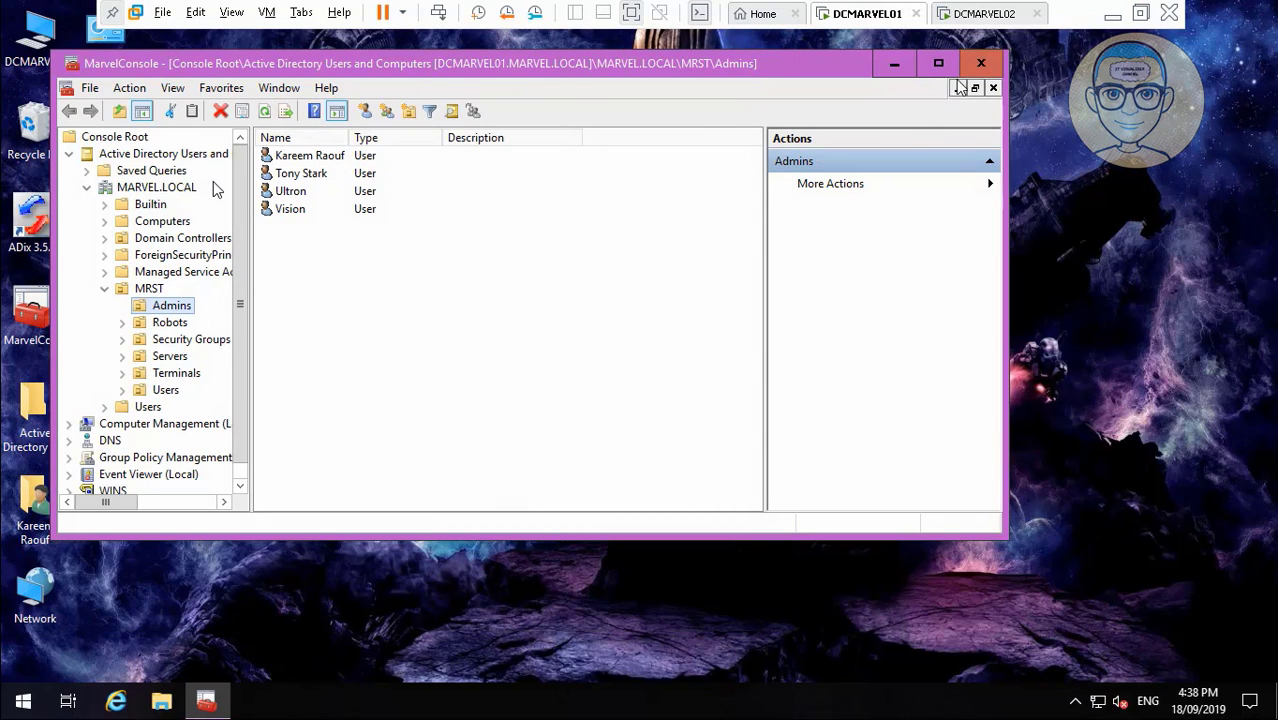
left_click(895, 66)
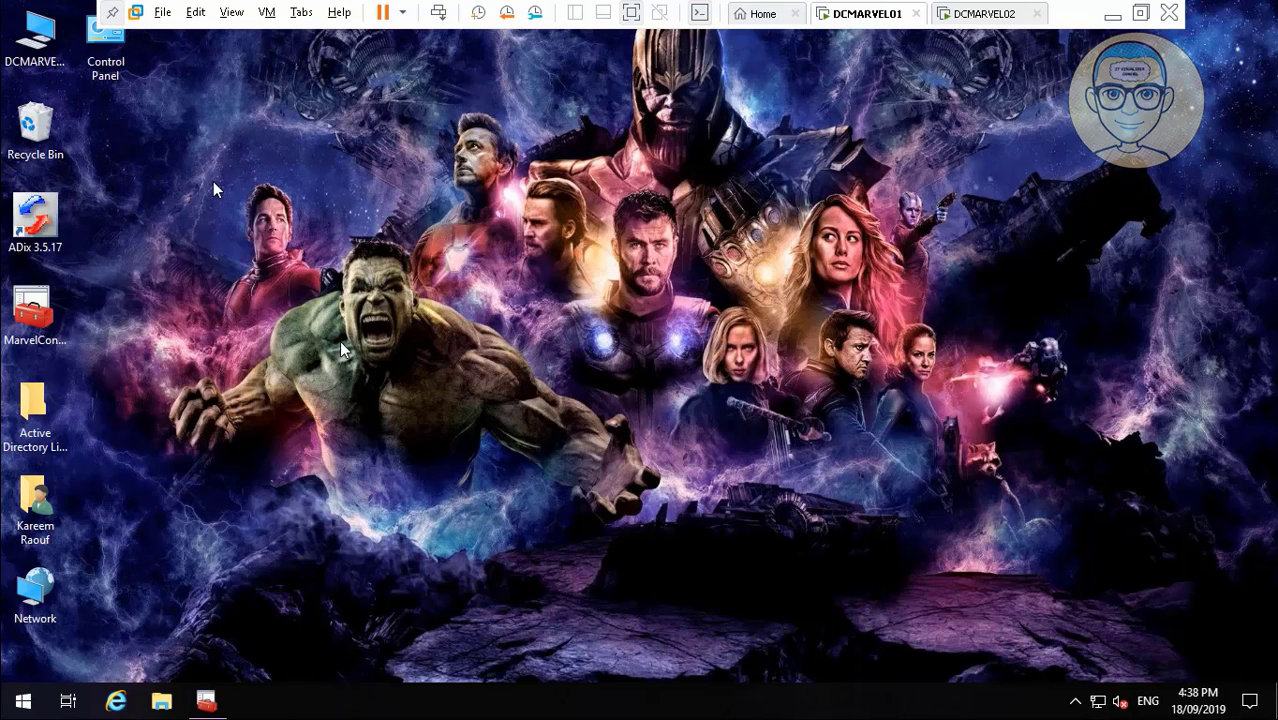
Open Control Panel in Small icons view, then Network and Sharing Center, and select IPv4 in the DCTMNW adapter properties.
left_click(113, 58)
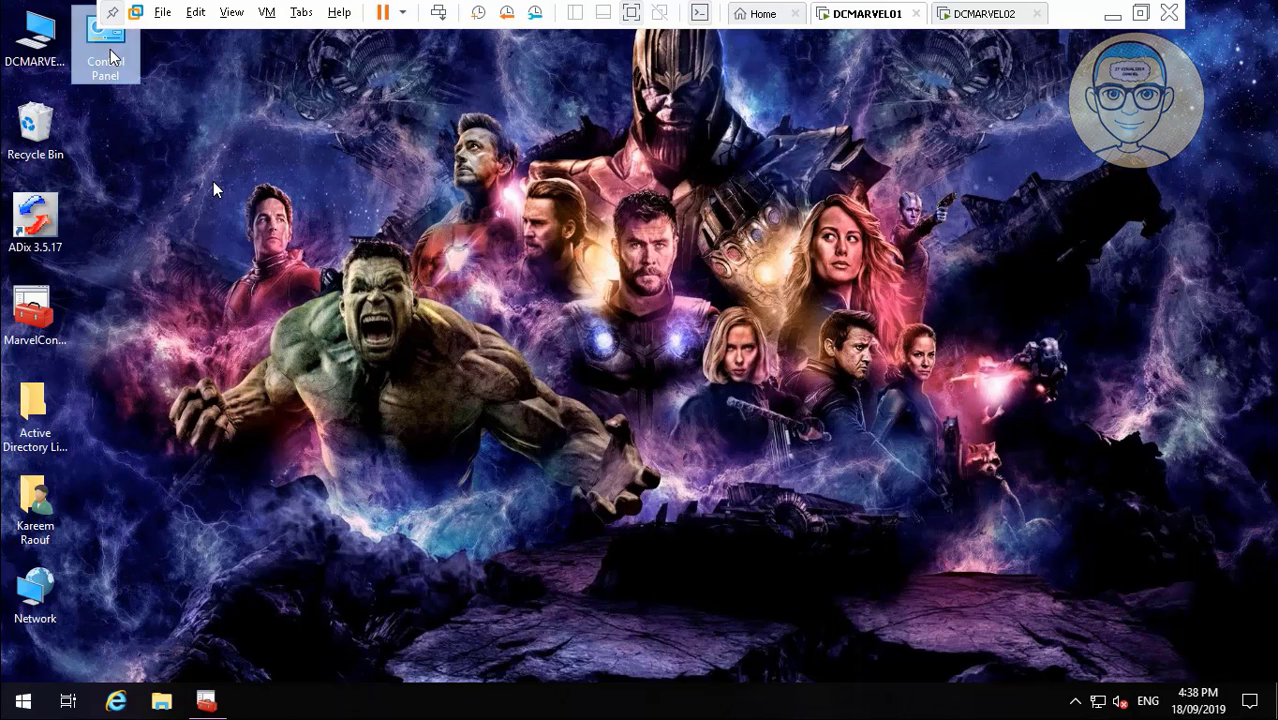
double_click(110, 58)
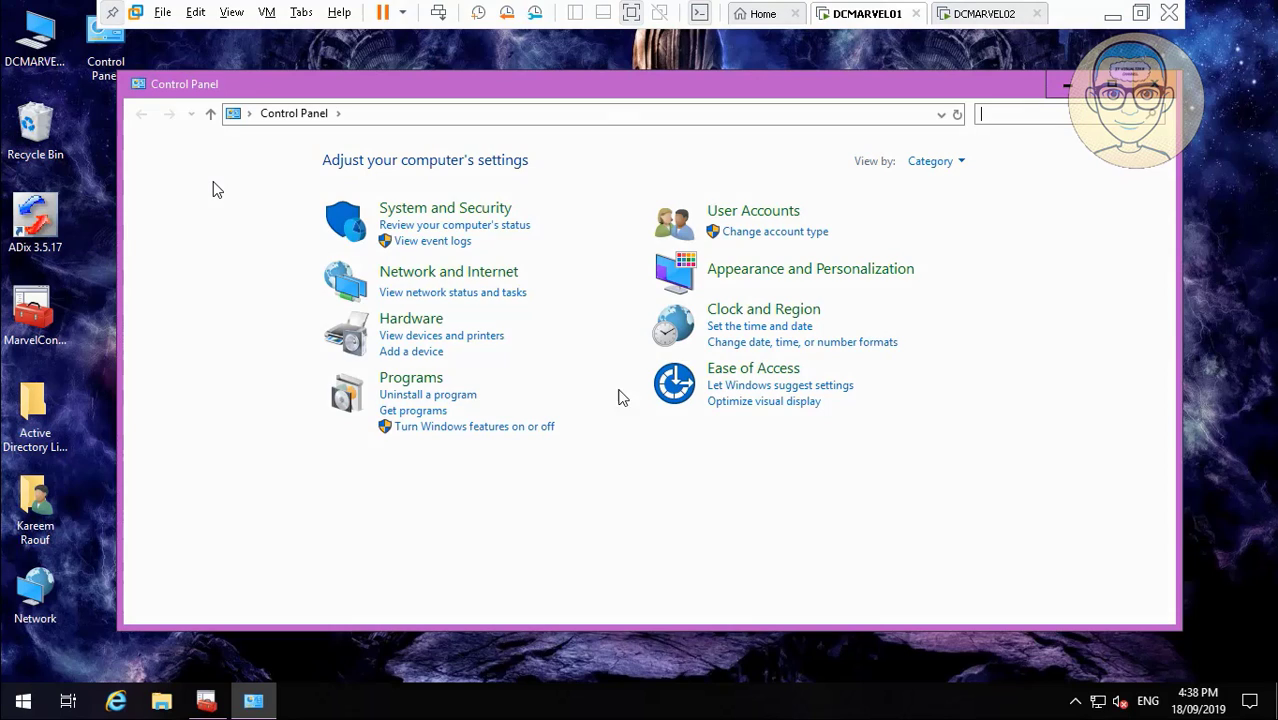
left_click(955, 161)
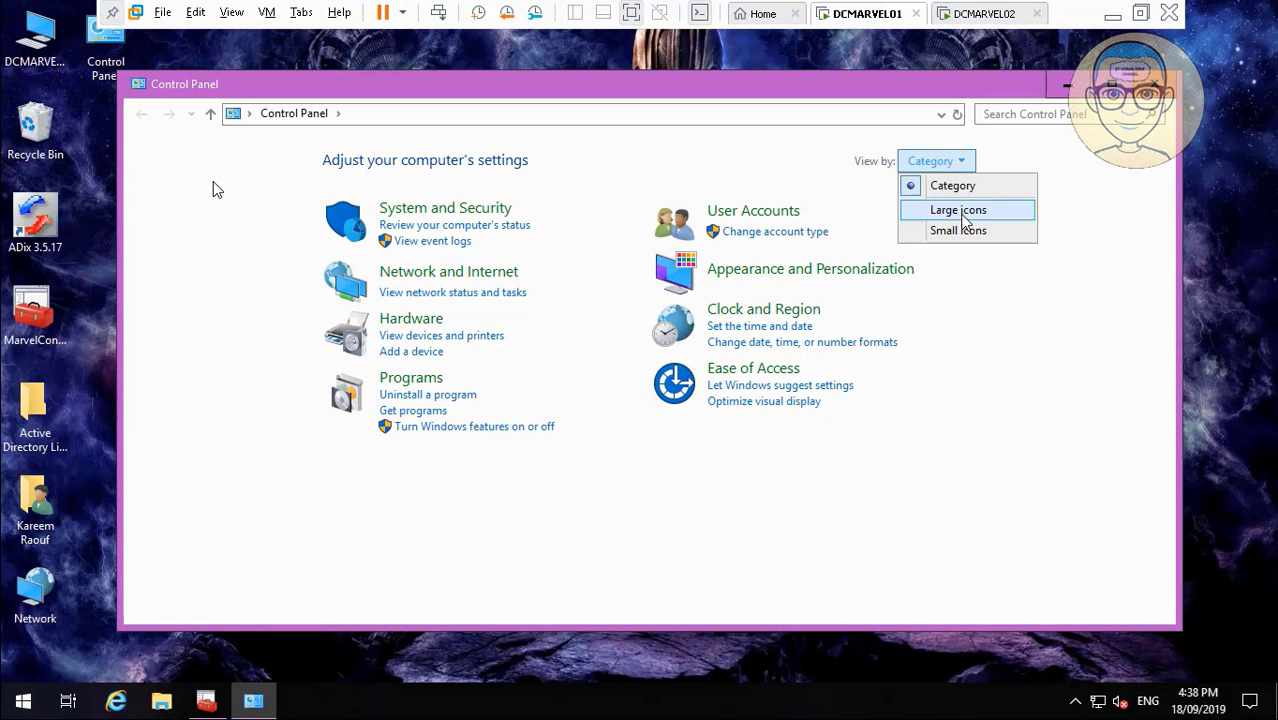
left_click(962, 232)
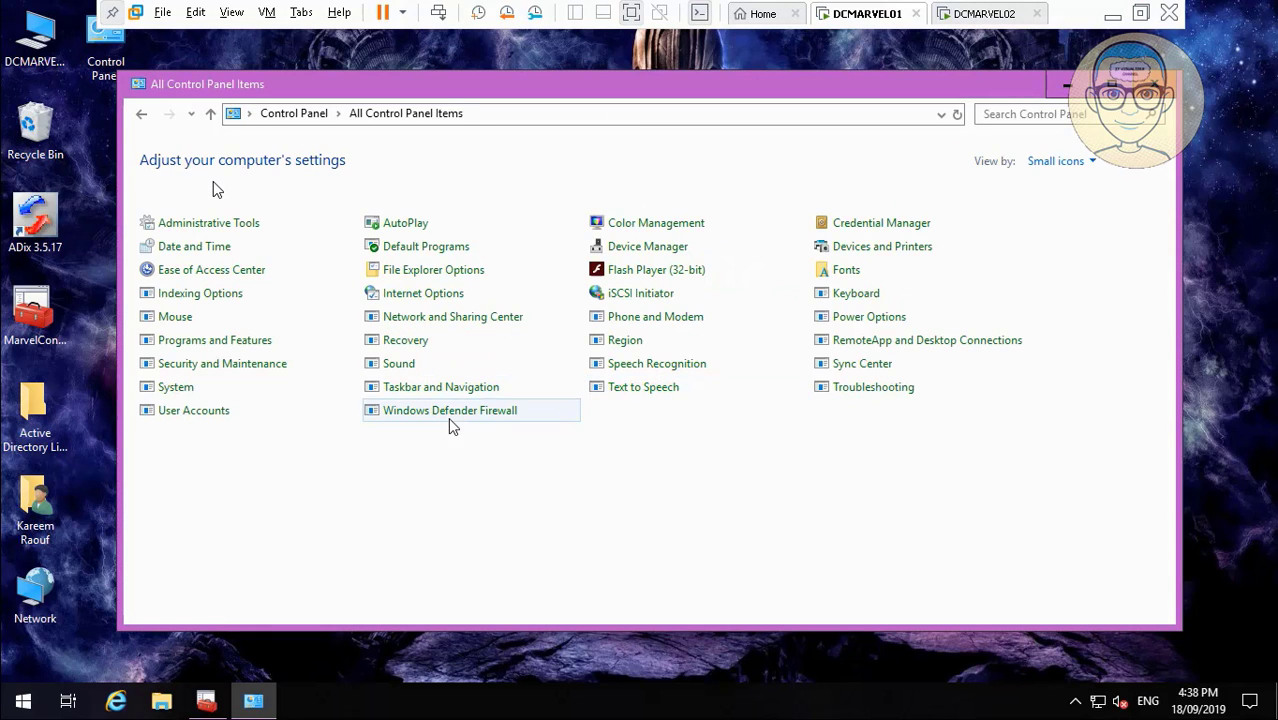
left_click(451, 318)
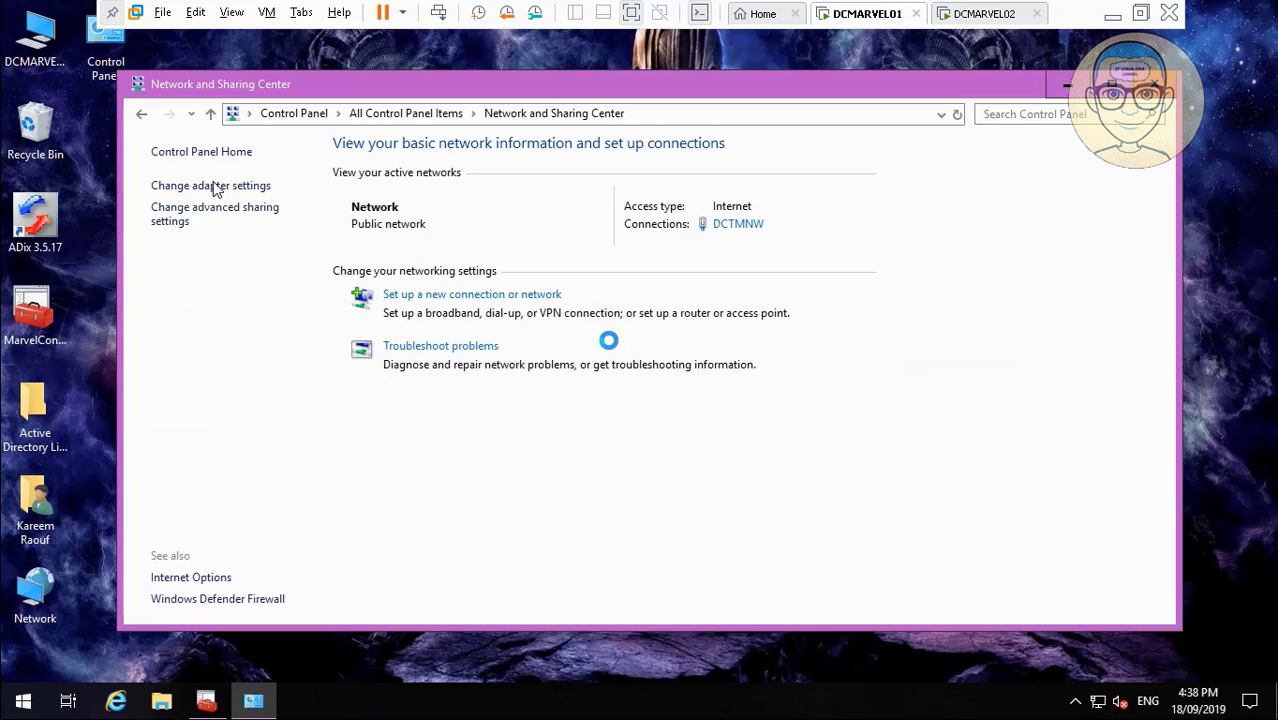
left_click(740, 228)
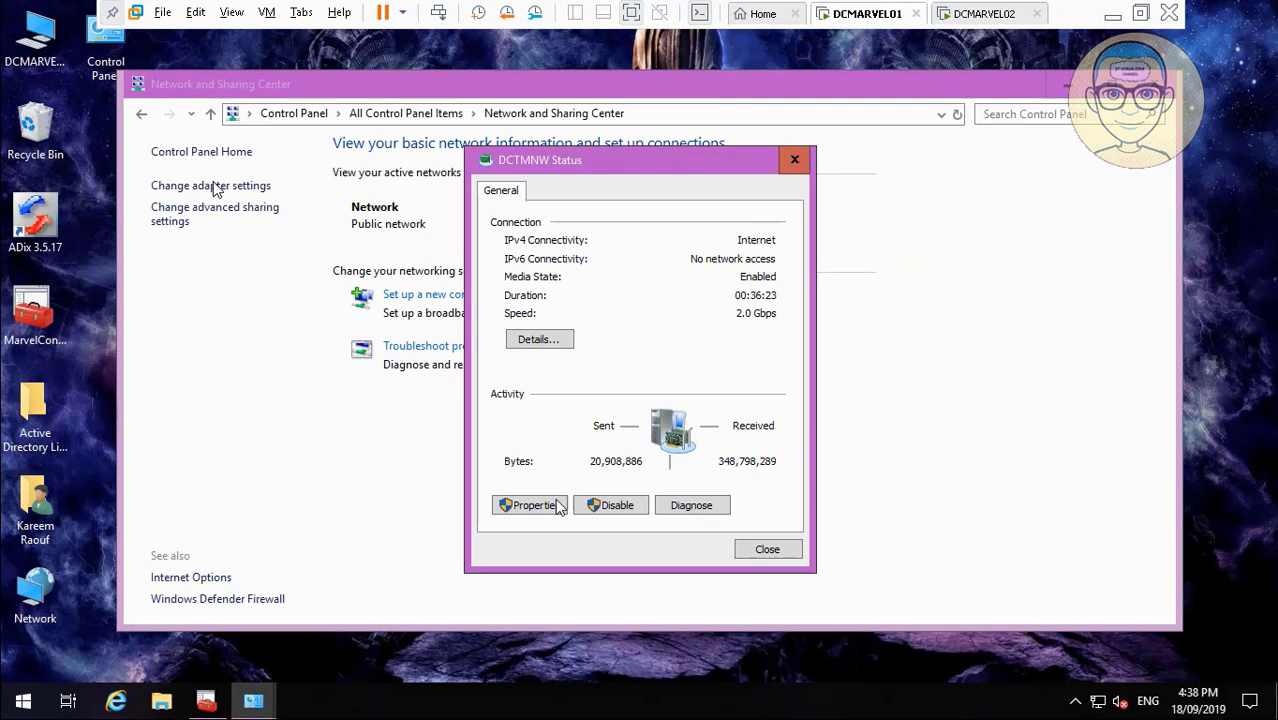
left_click(550, 505)
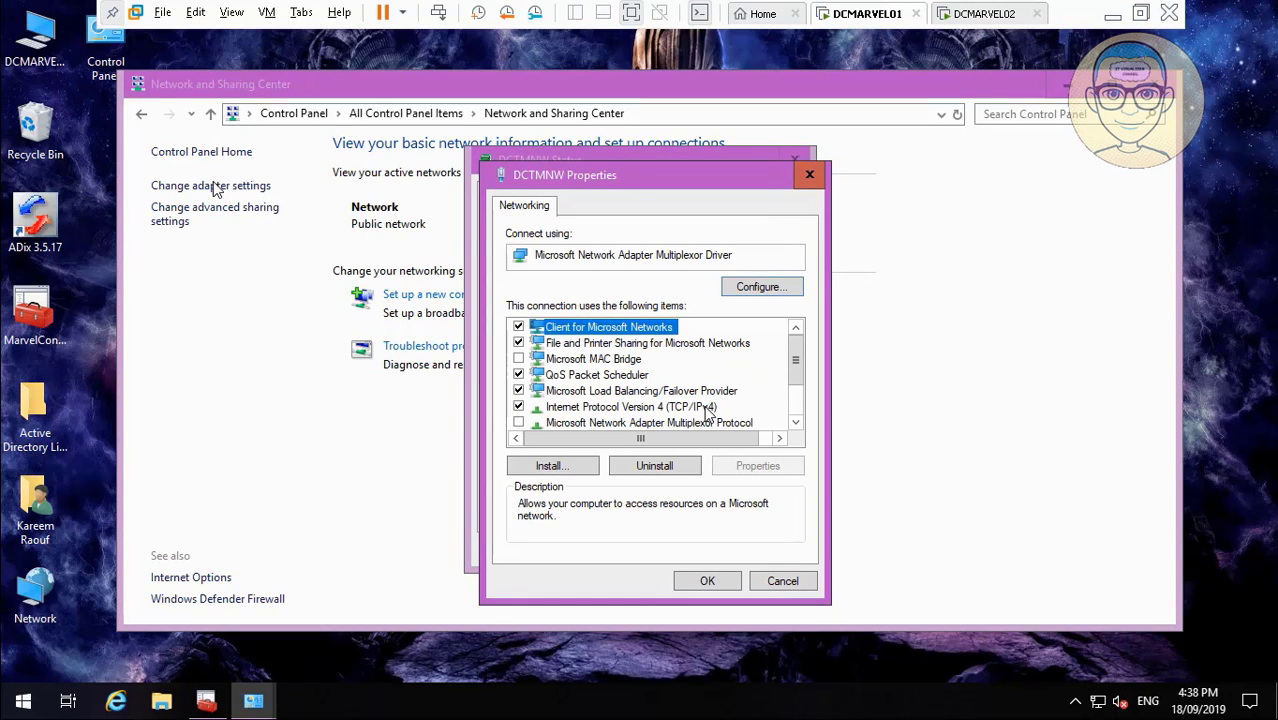
left_click(630, 406)
On the advanced IPv4 WINS tab, enable NetBIOS over TCP/IP and abandon adding a WINS address.
left_click(739, 460)
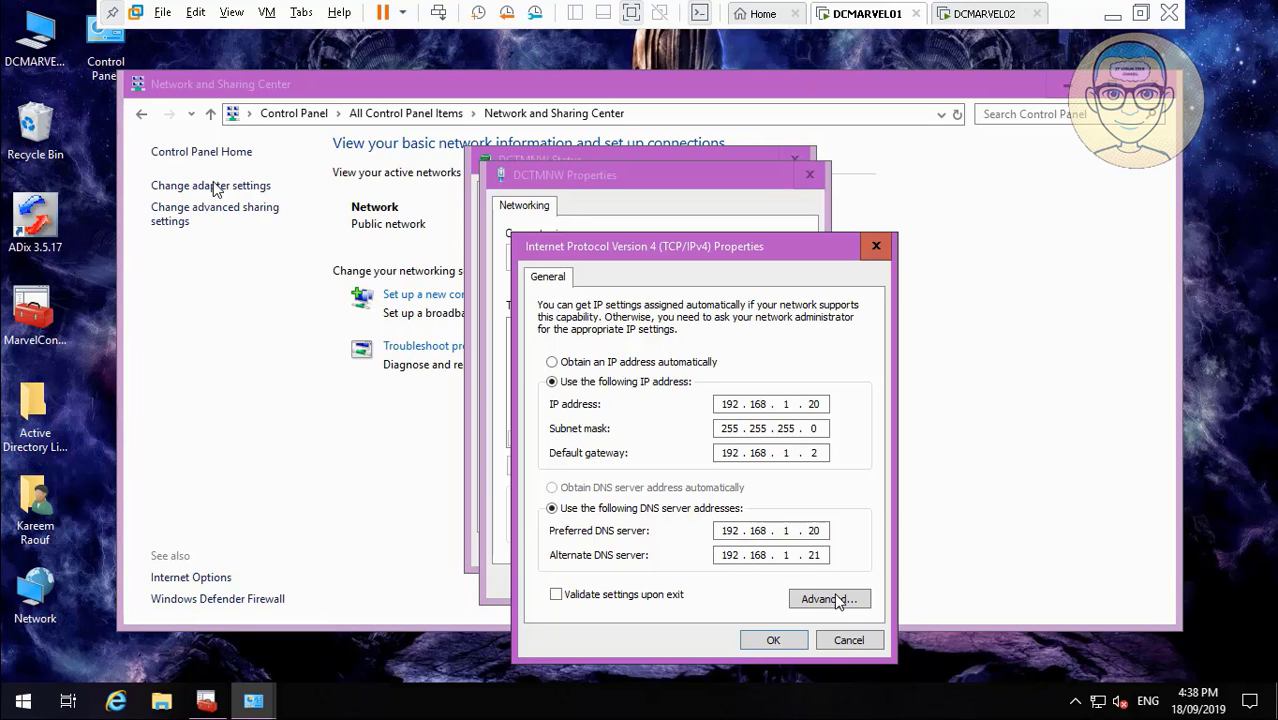
left_click(827, 599)
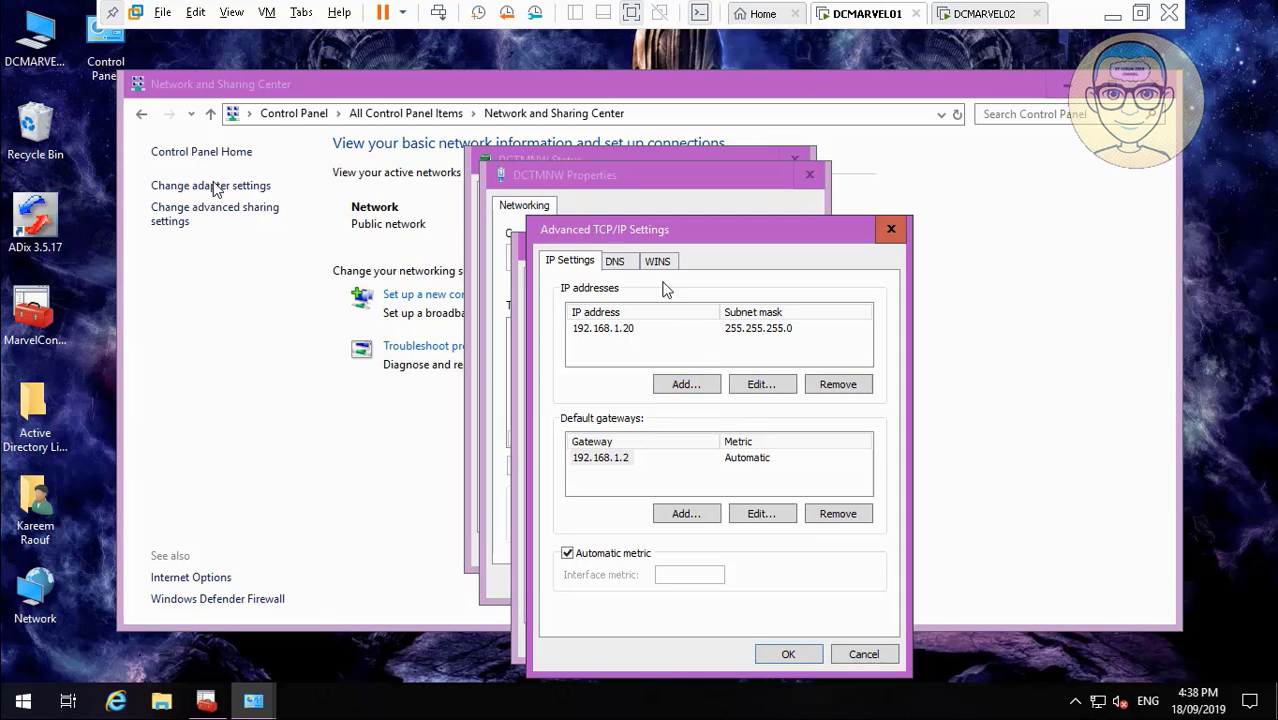
left_click(622, 264)
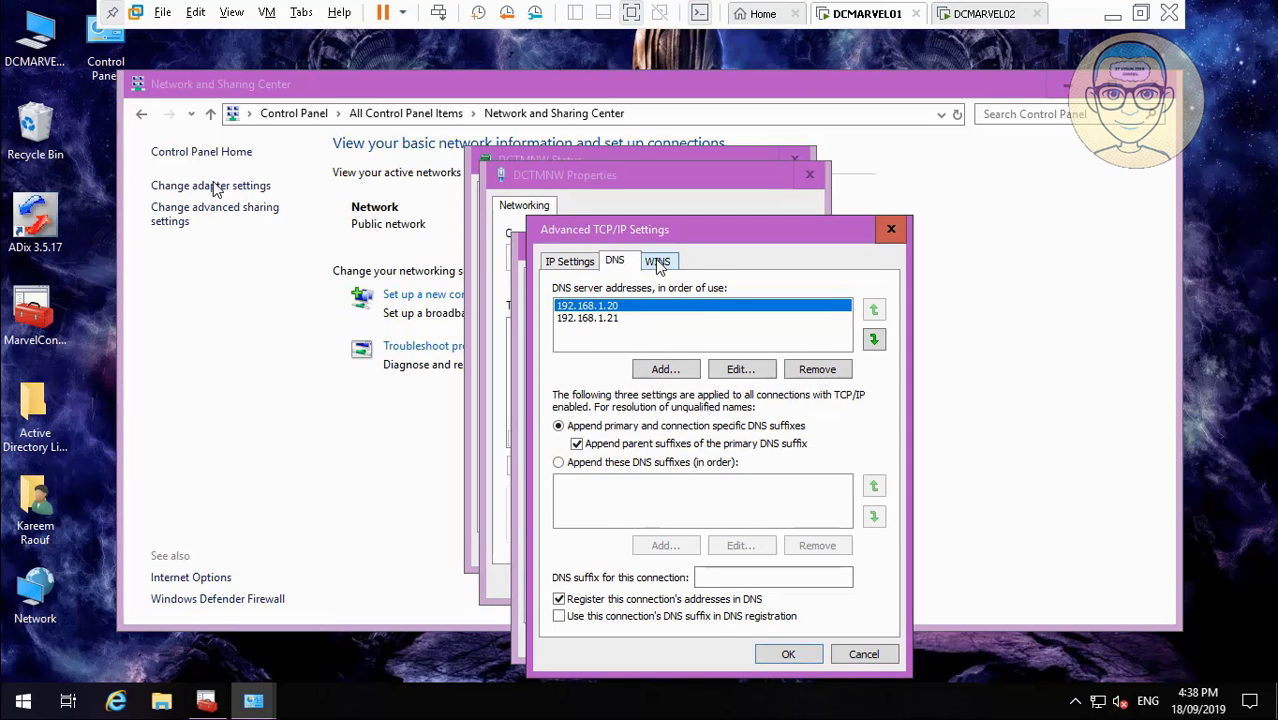
left_click(656, 263)
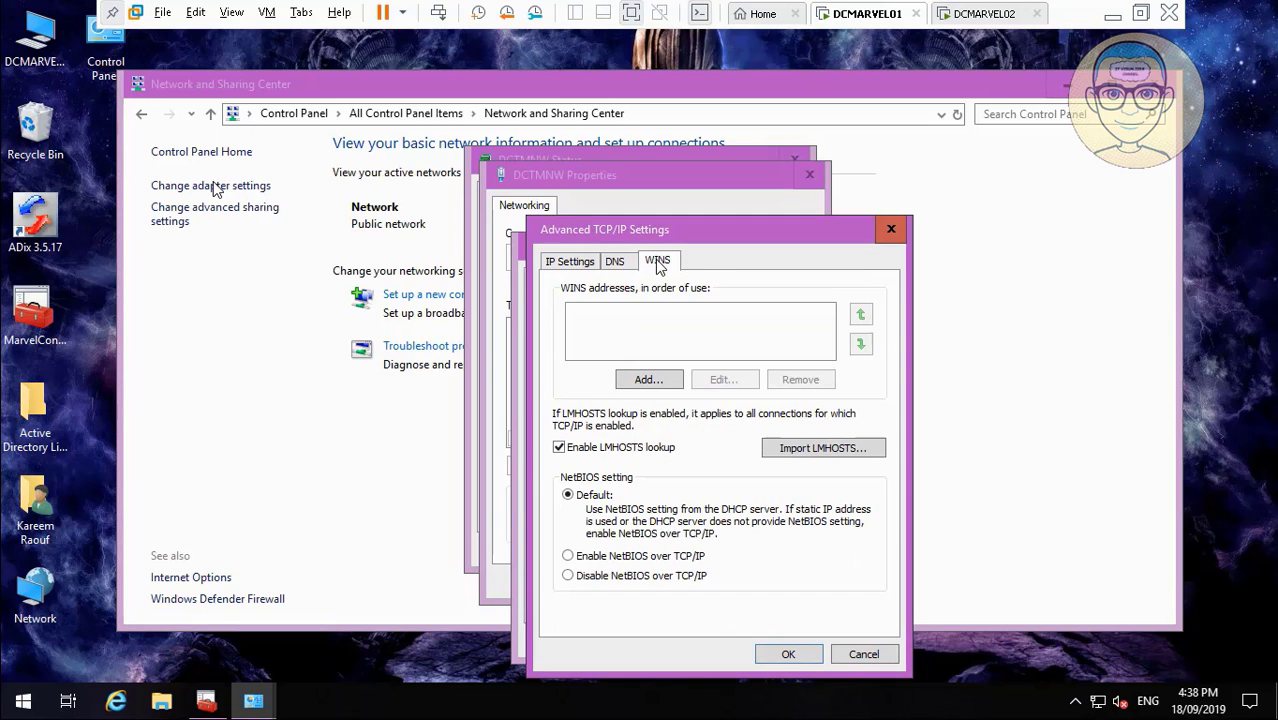
left_click(575, 559)
left_click(648, 380)
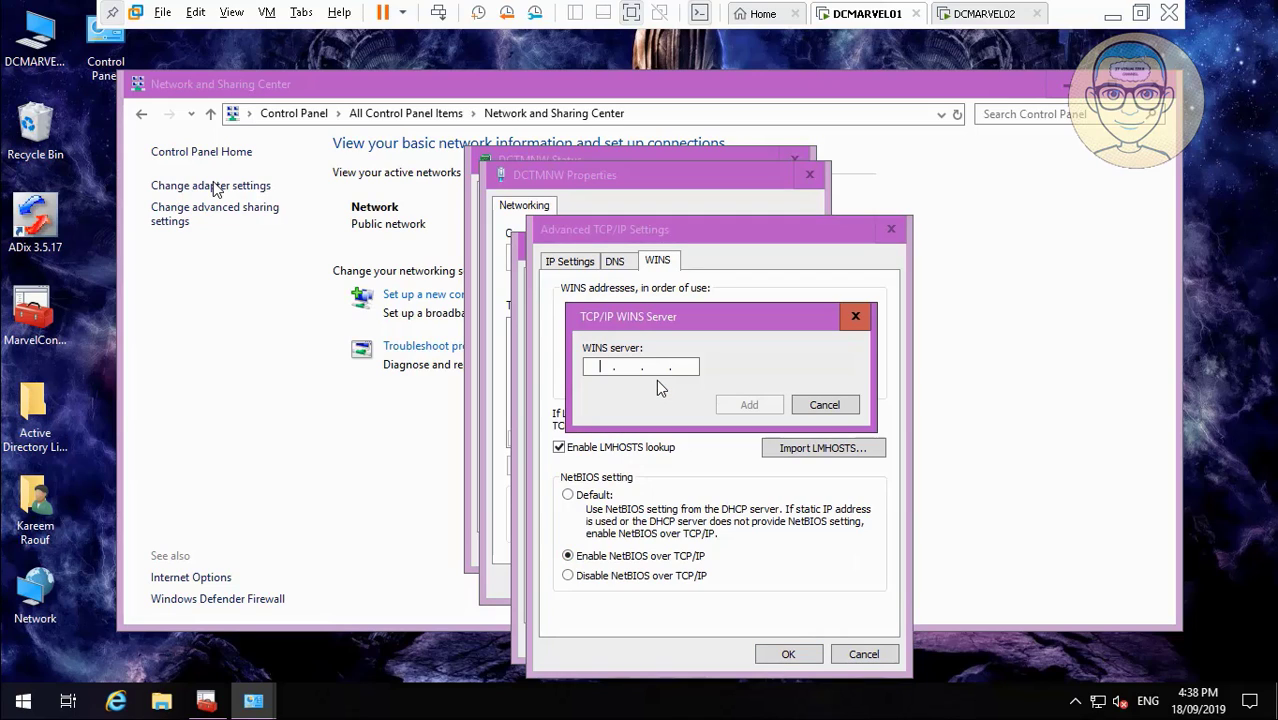
type("192")
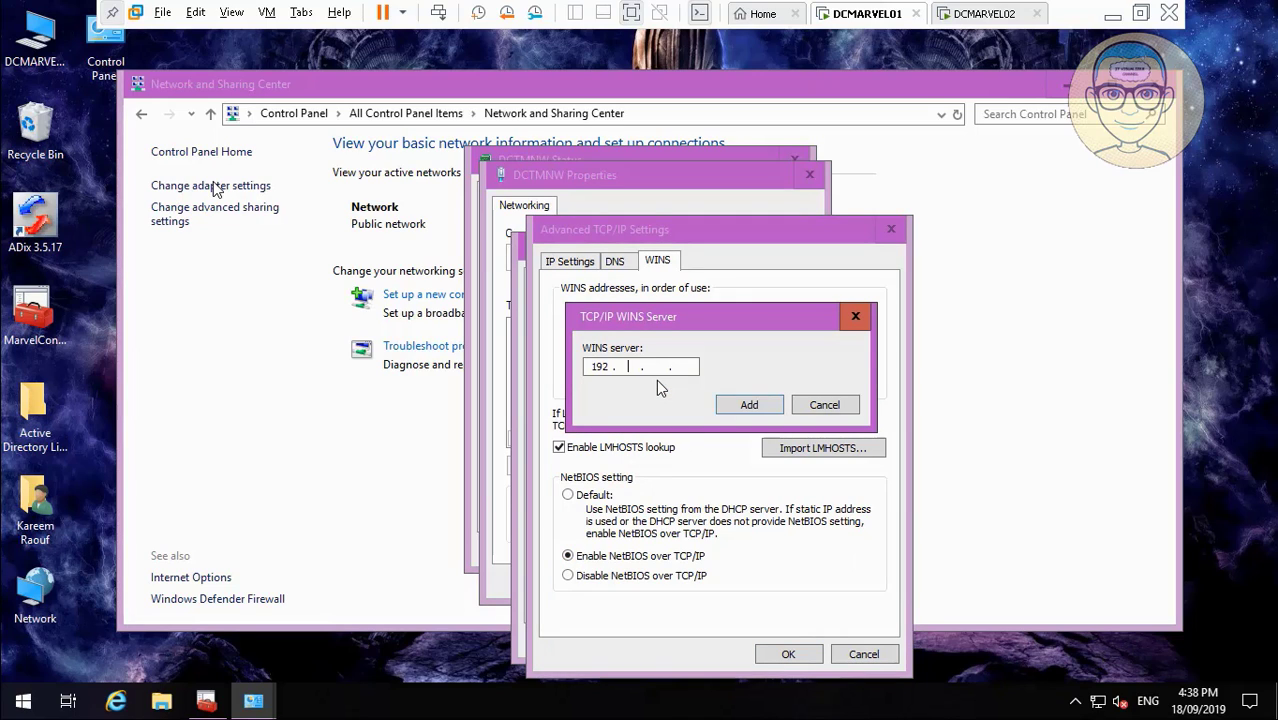
left_click(845, 405)
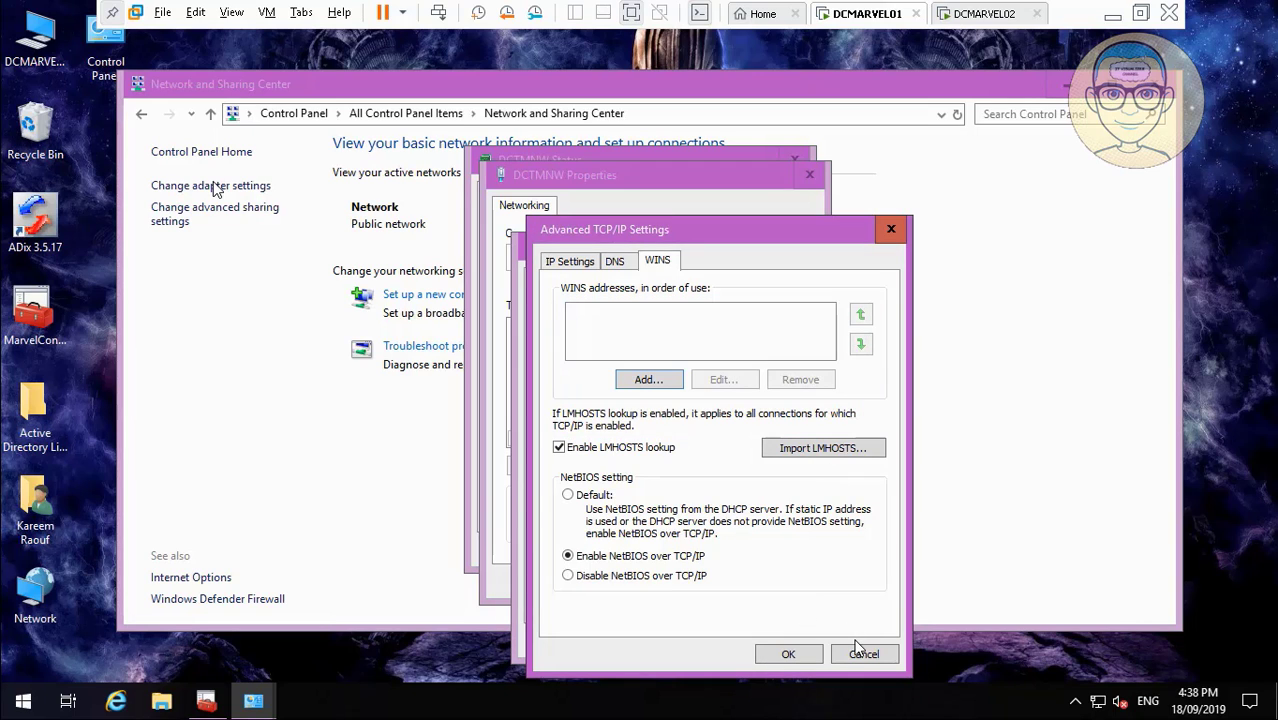
Cancel the TCP/IP, IPv4 and DCTMNW dialogs, close Status and minimize Network and Sharing Center.
left_click(862, 654)
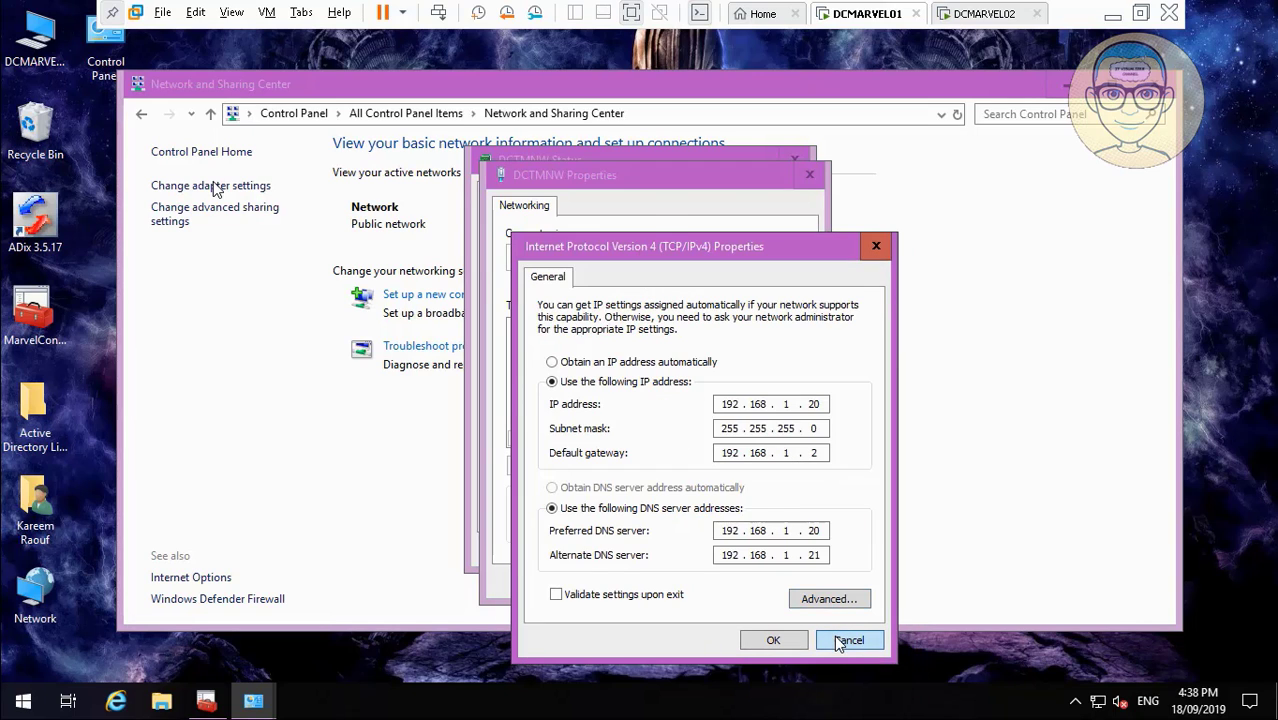
left_click(838, 641)
left_click(779, 583)
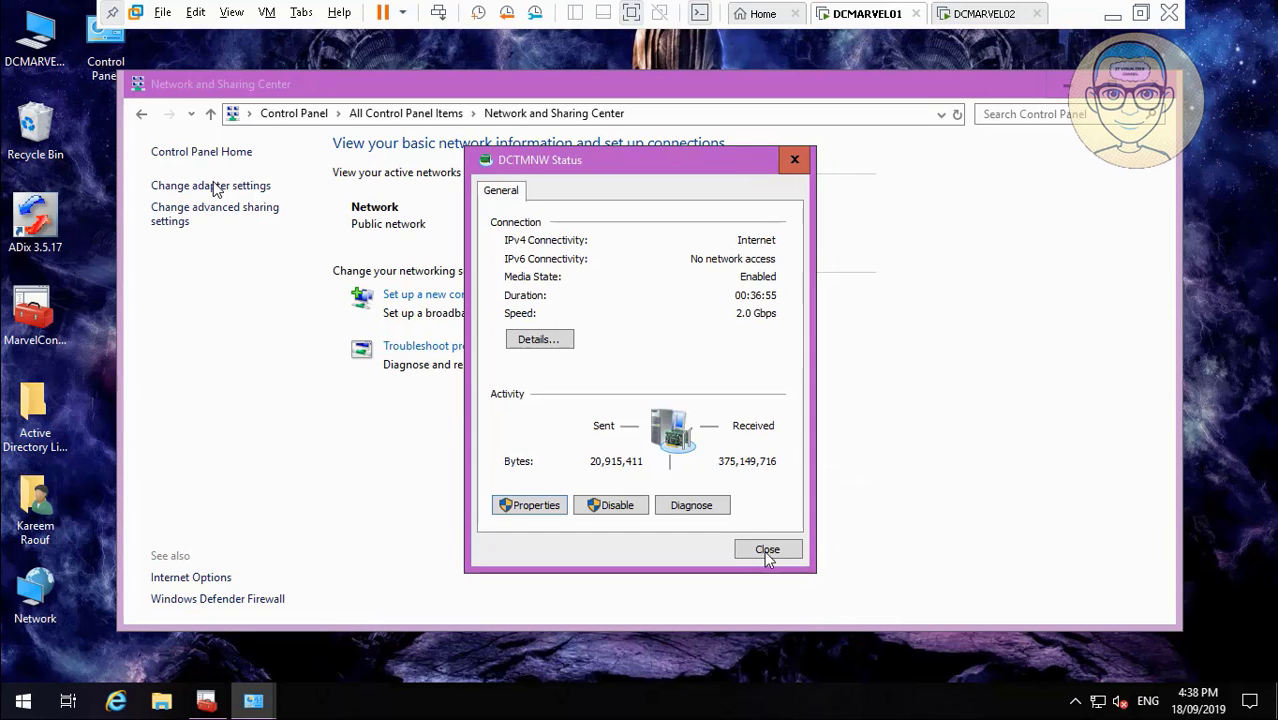
left_click(769, 549)
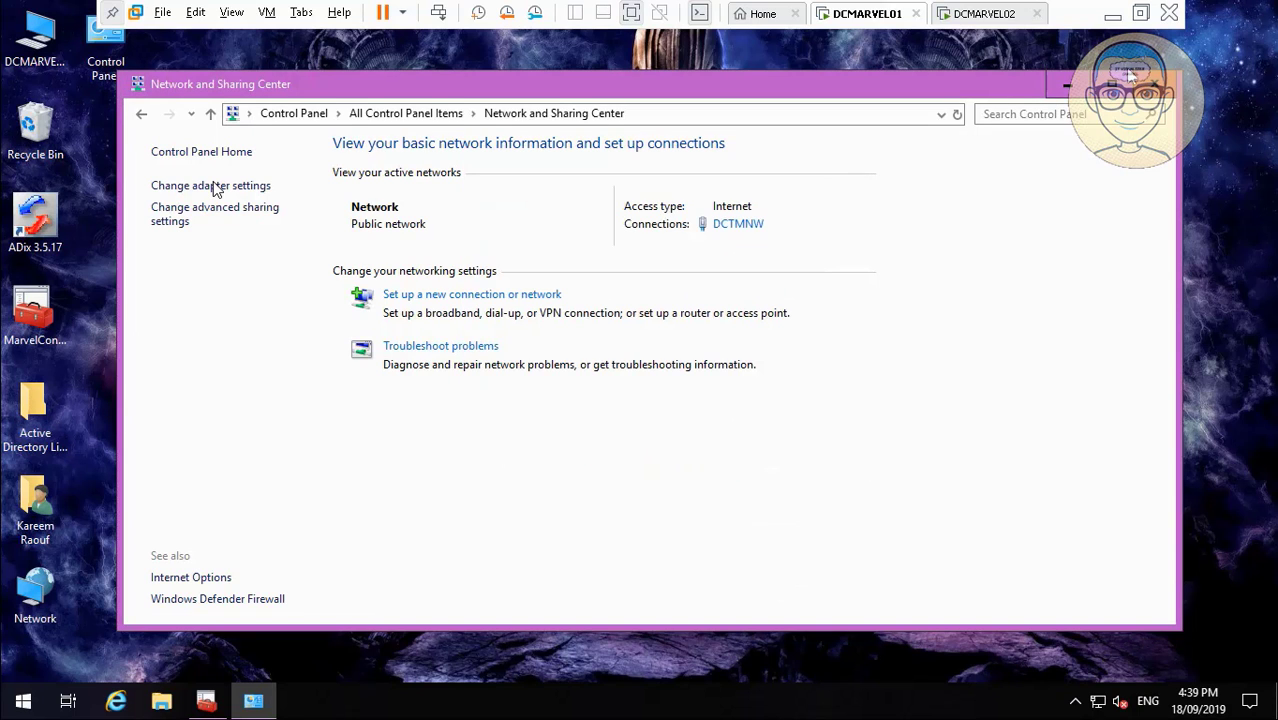
left_click(1078, 88)
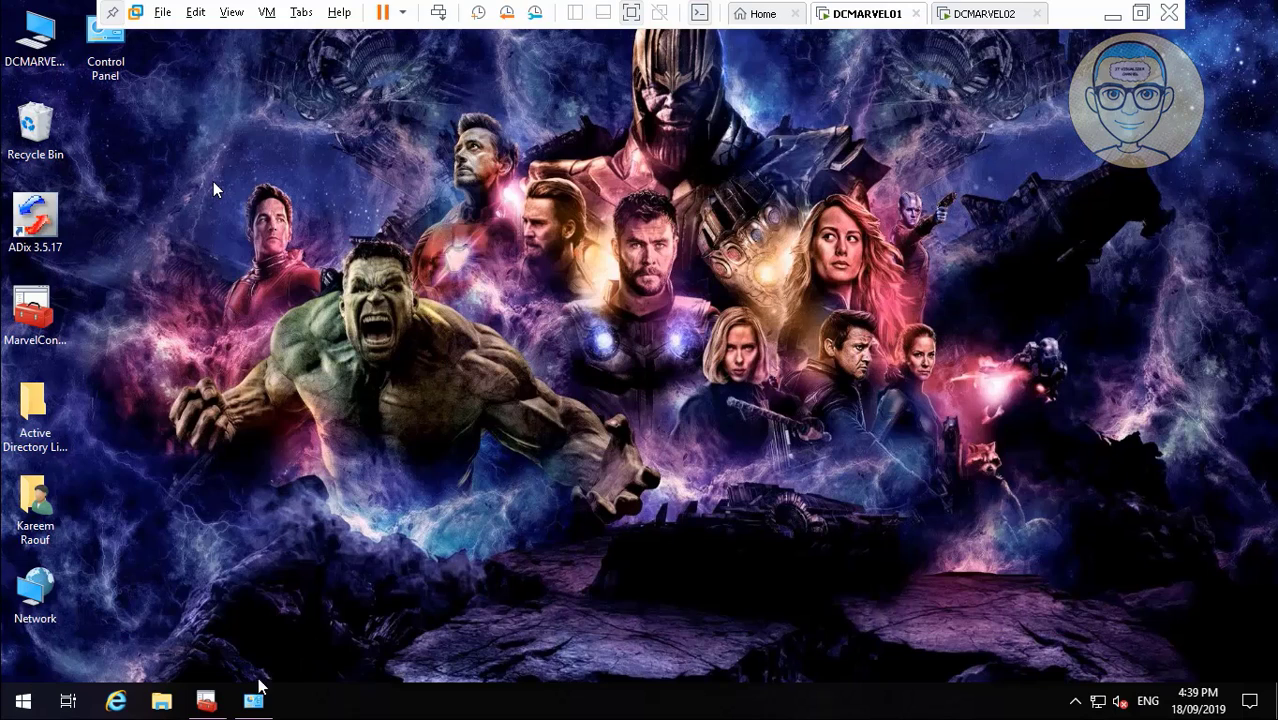
Restore the console and start DCMARVEL01's WINS service via All Tasks > Start, then reopen its node.
left_click(206, 700)
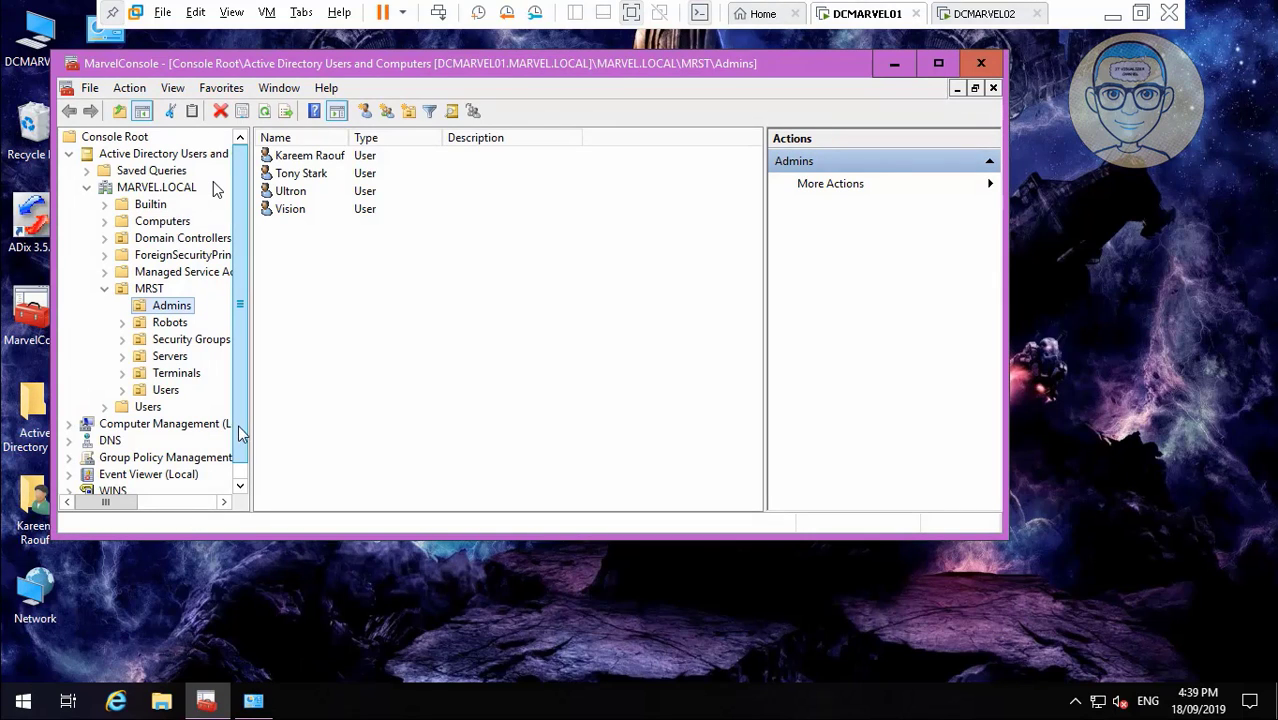
left_click(243, 481)
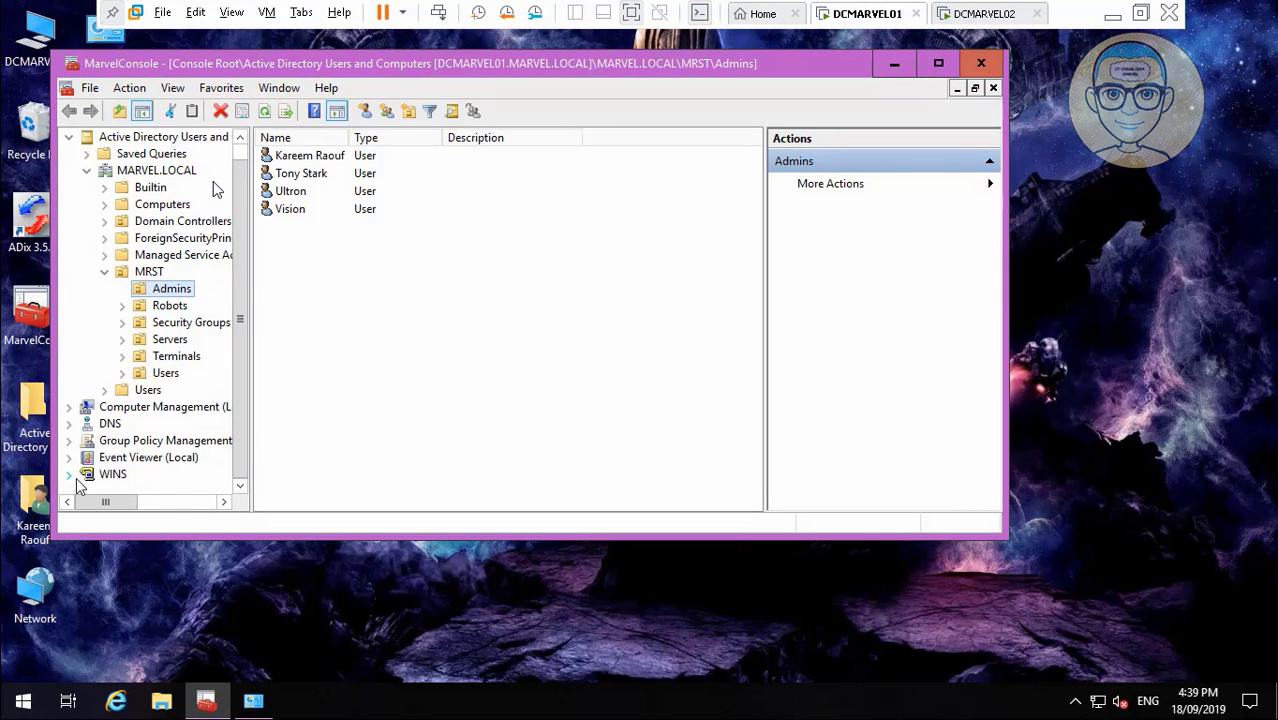
left_click(70, 473)
left_click(194, 478)
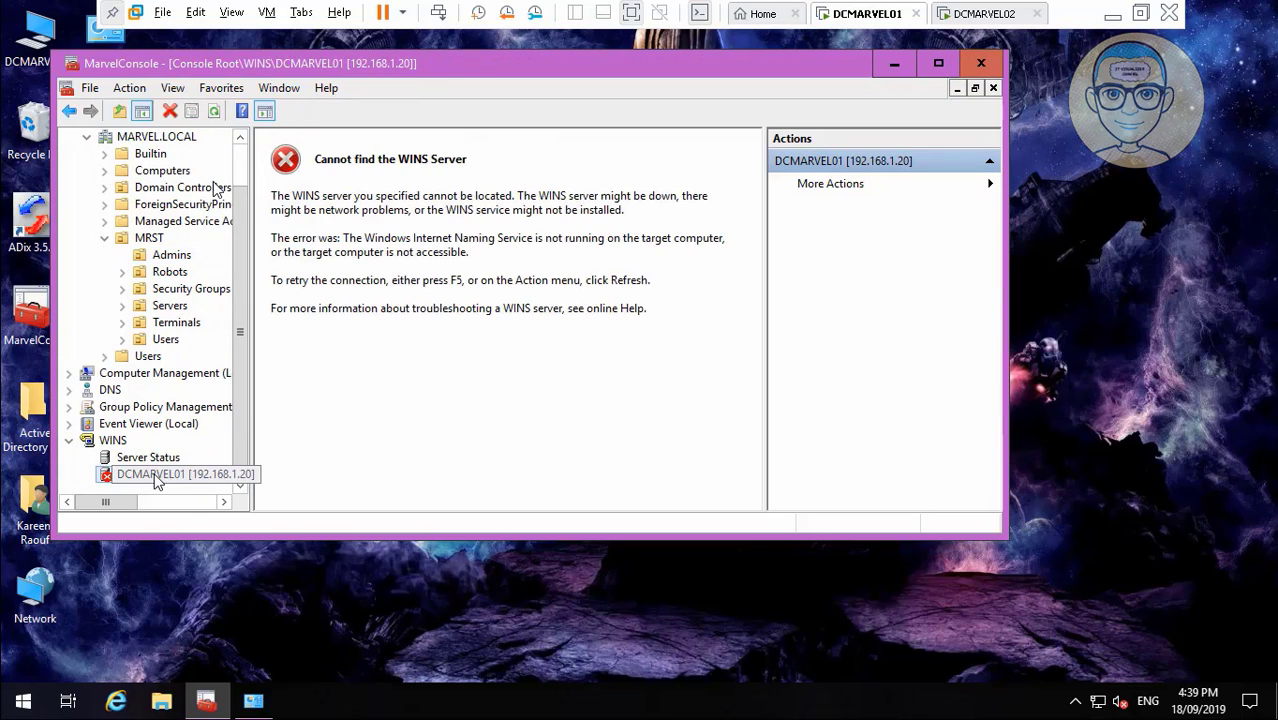
right_click(160, 476)
mouse_move(365, 323)
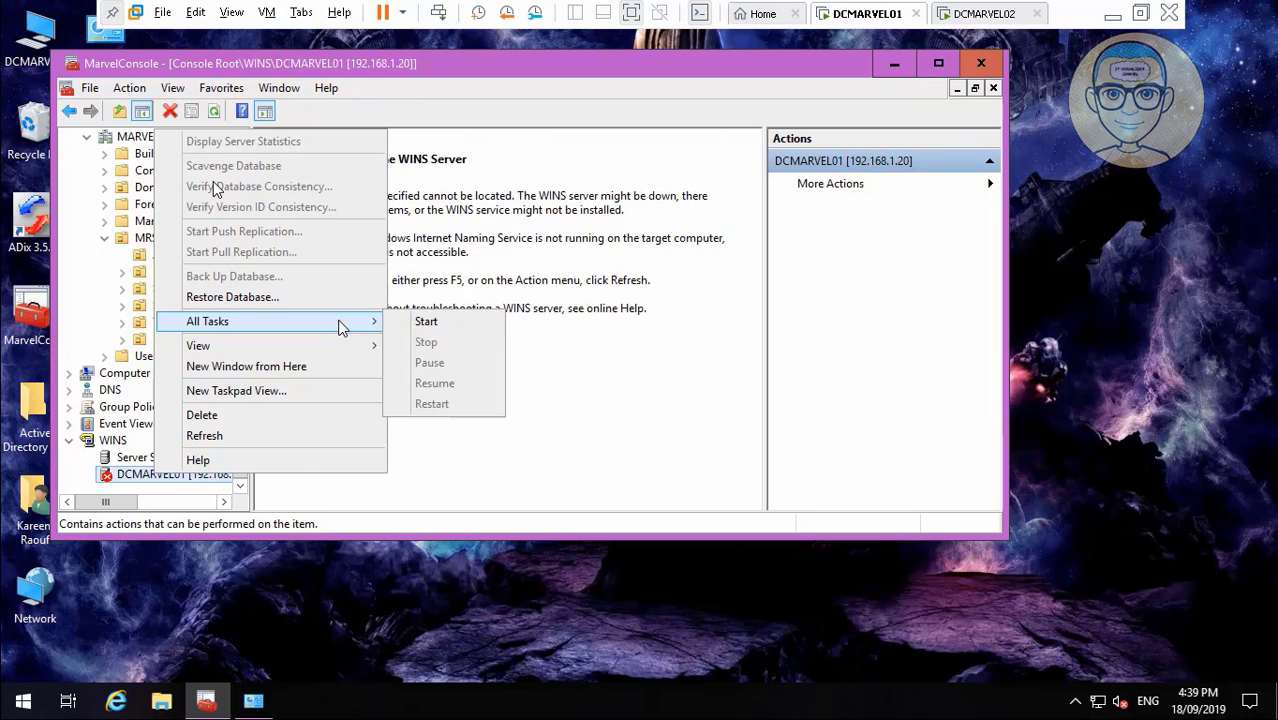
left_click(415, 322)
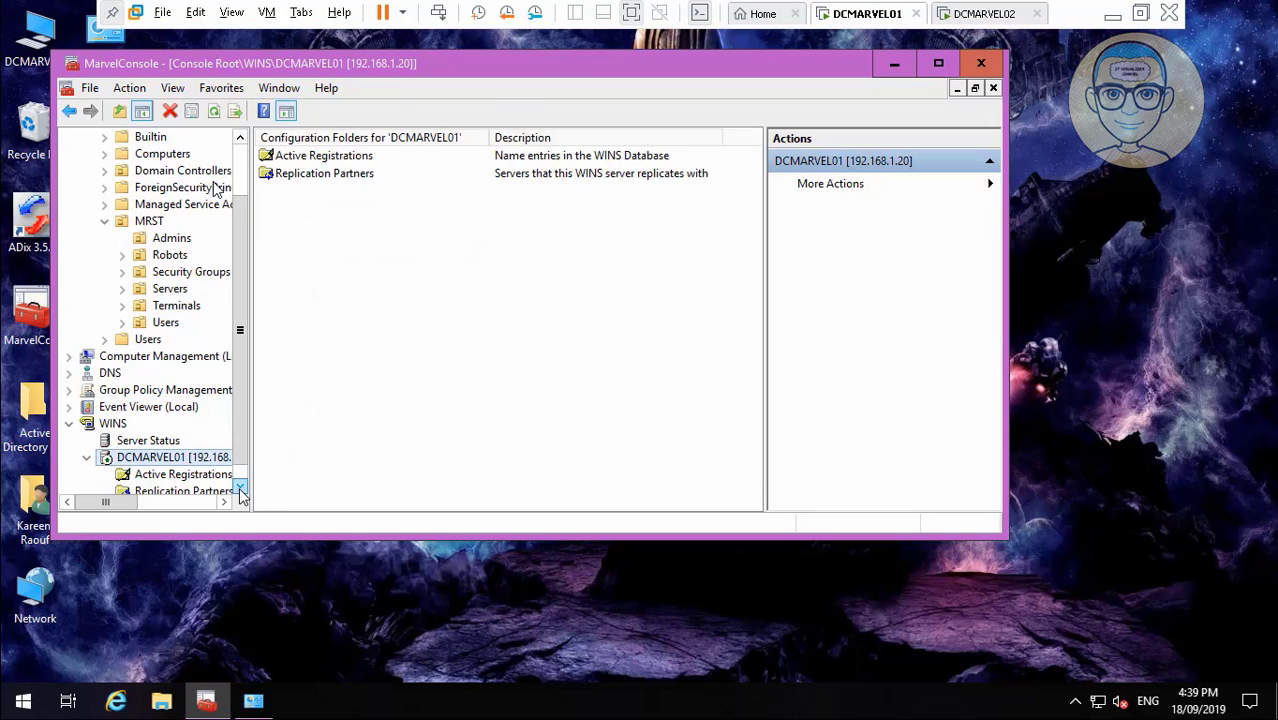
left_click(240, 485)
Add DCMARVEL02 as a new replication partner of DCMARVEL01.
left_click(185, 475)
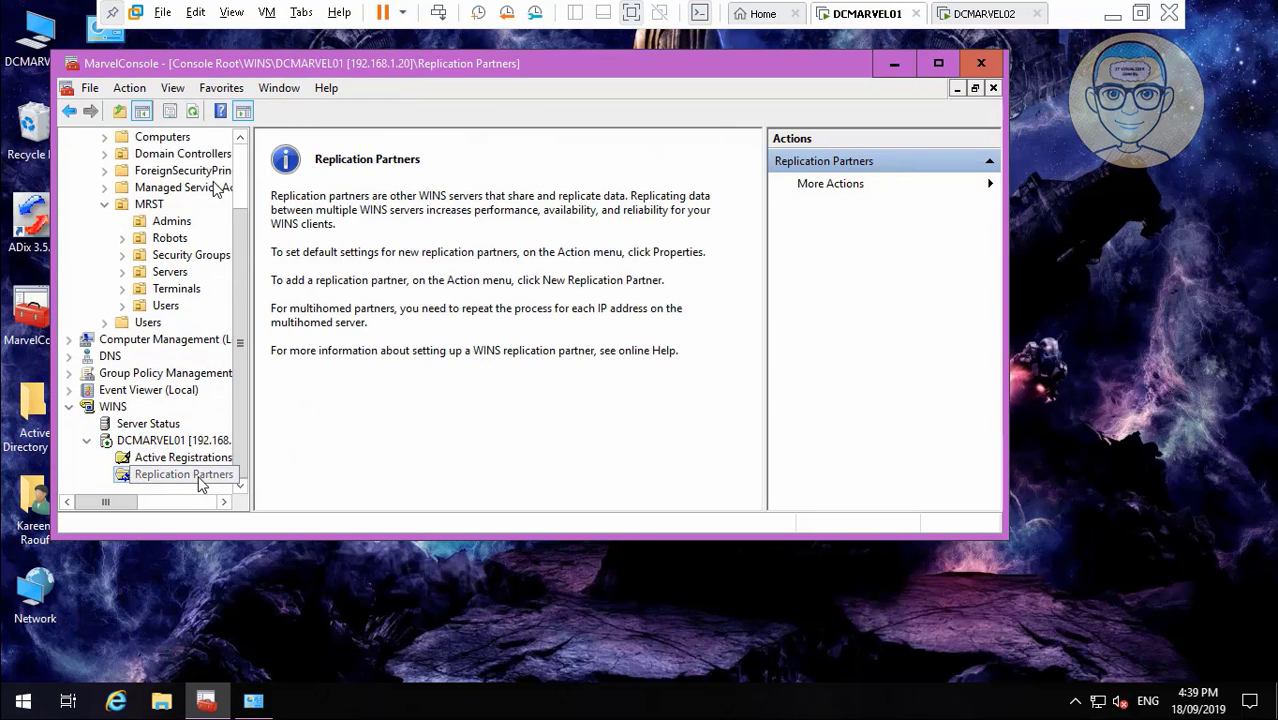
right_click(201, 484)
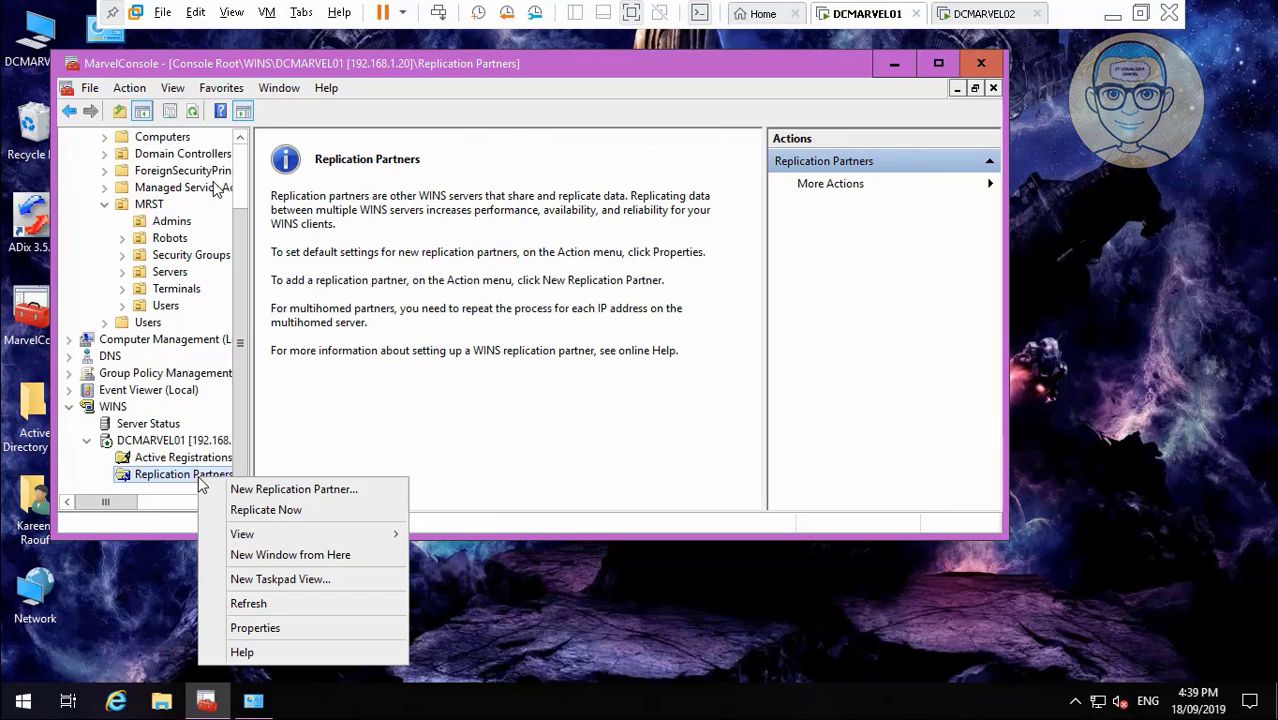
left_click(276, 492)
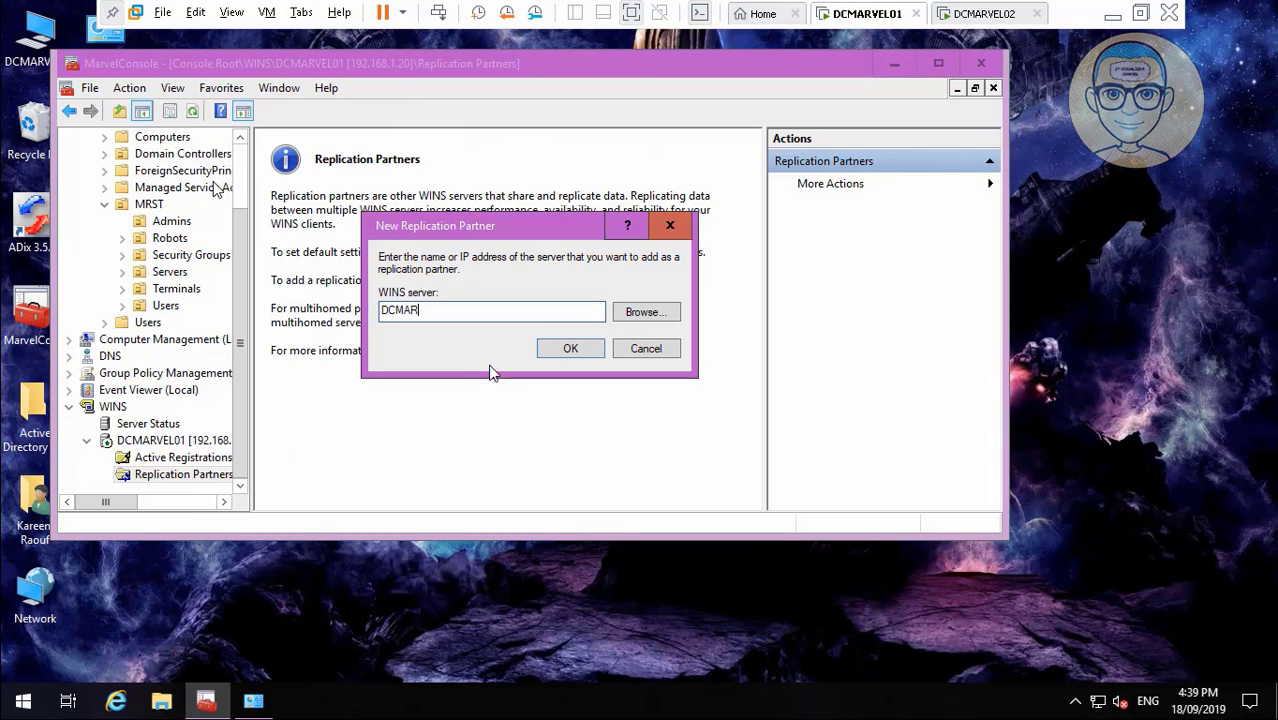
type("DCMARVEL02")
left_click(568, 350)
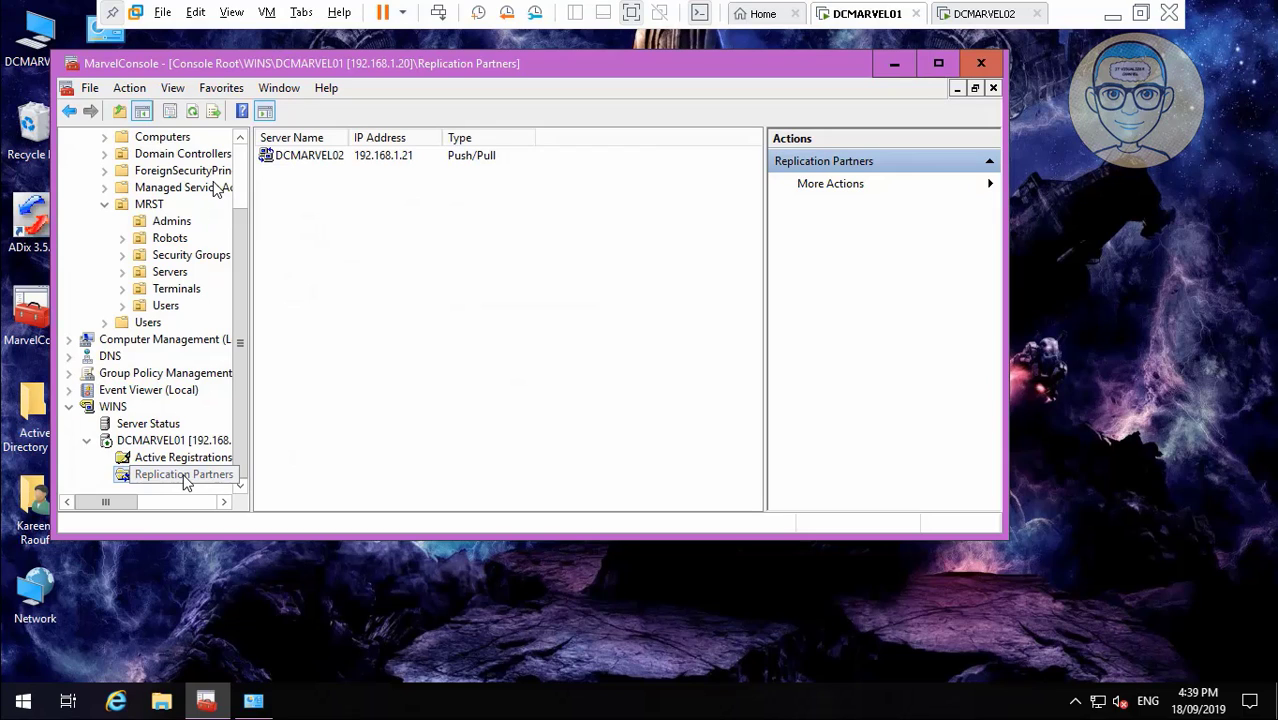
Start immediate replication with DCMARVEL02 and acknowledge the queued message.
right_click(184, 477)
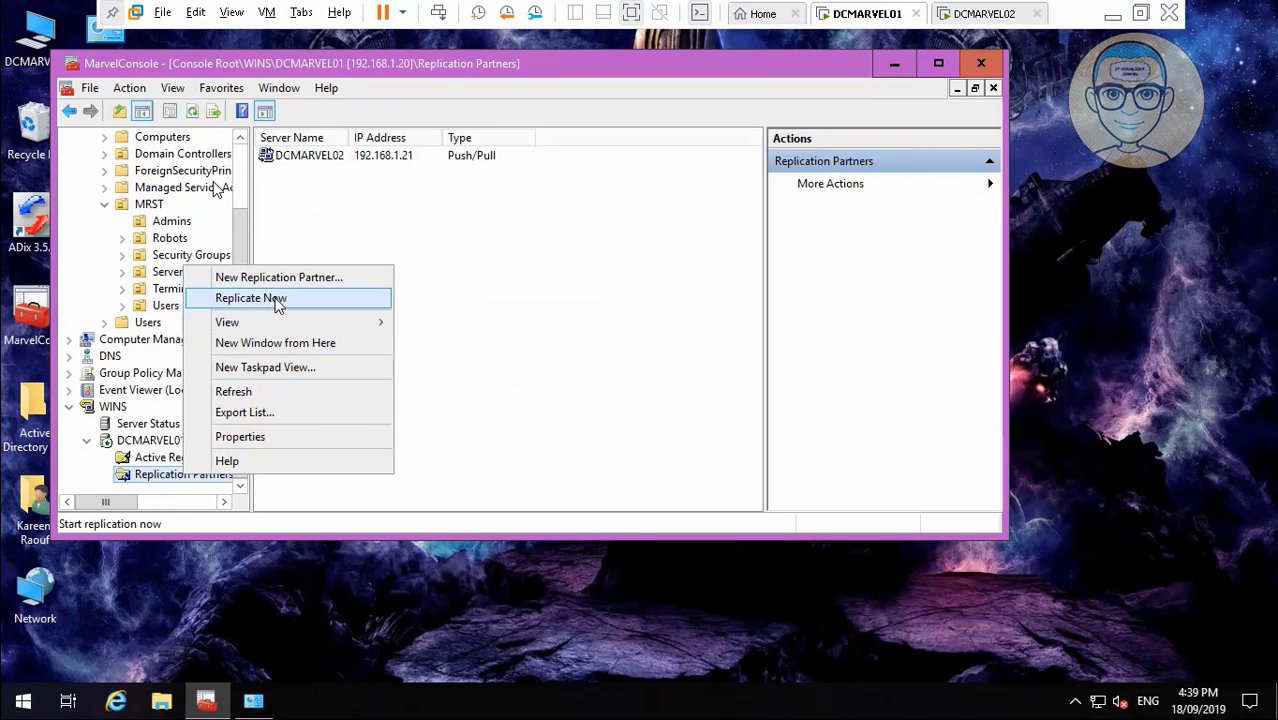
left_click(250, 298)
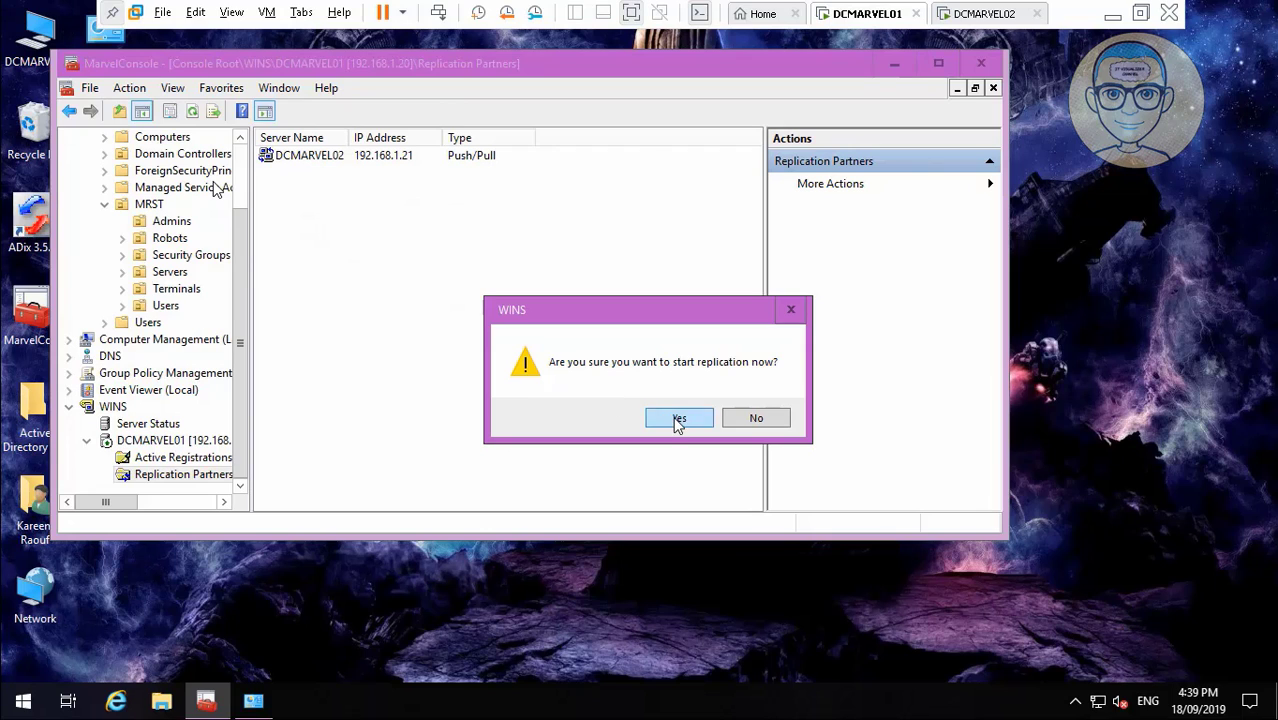
left_click(678, 419)
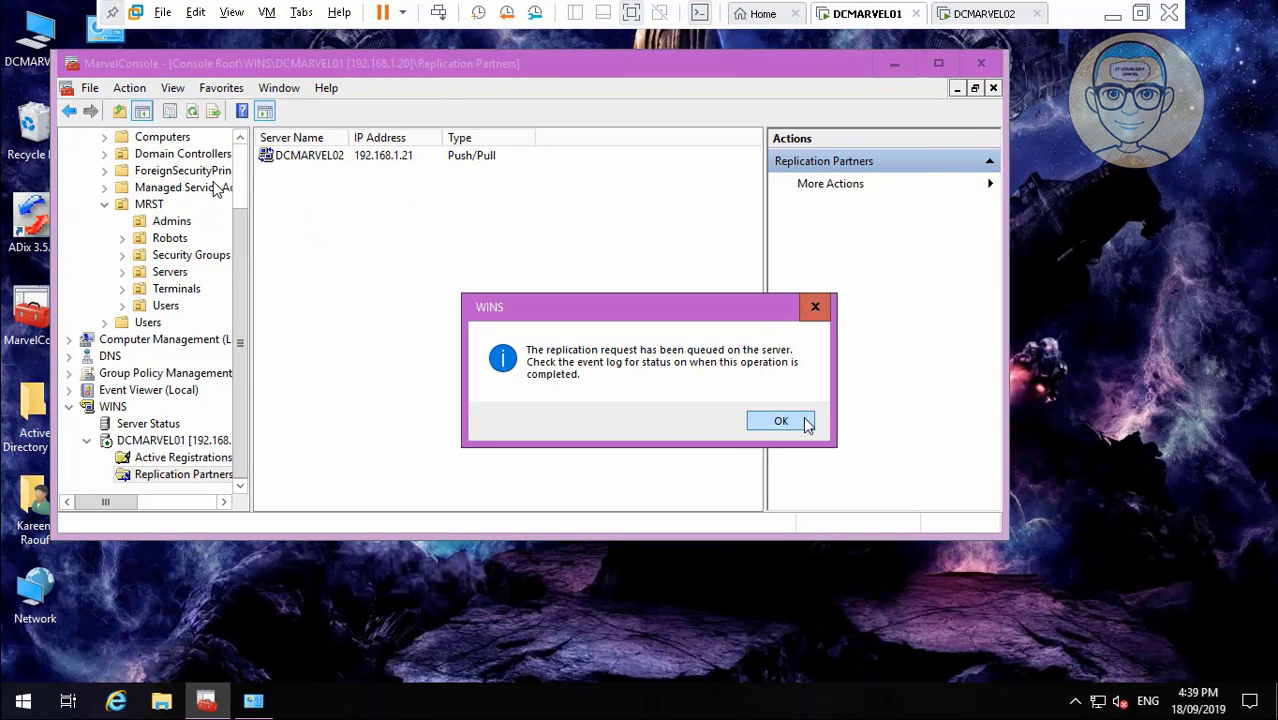
left_click(806, 421)
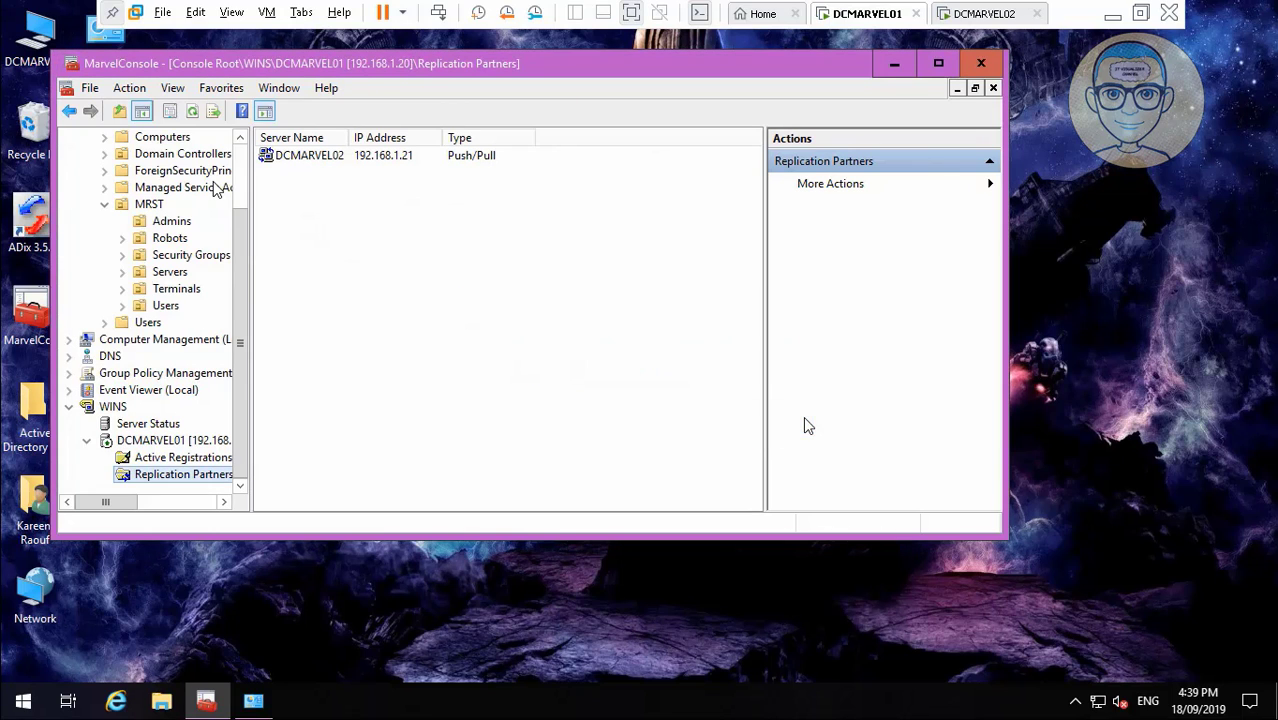
left_click(256, 702)
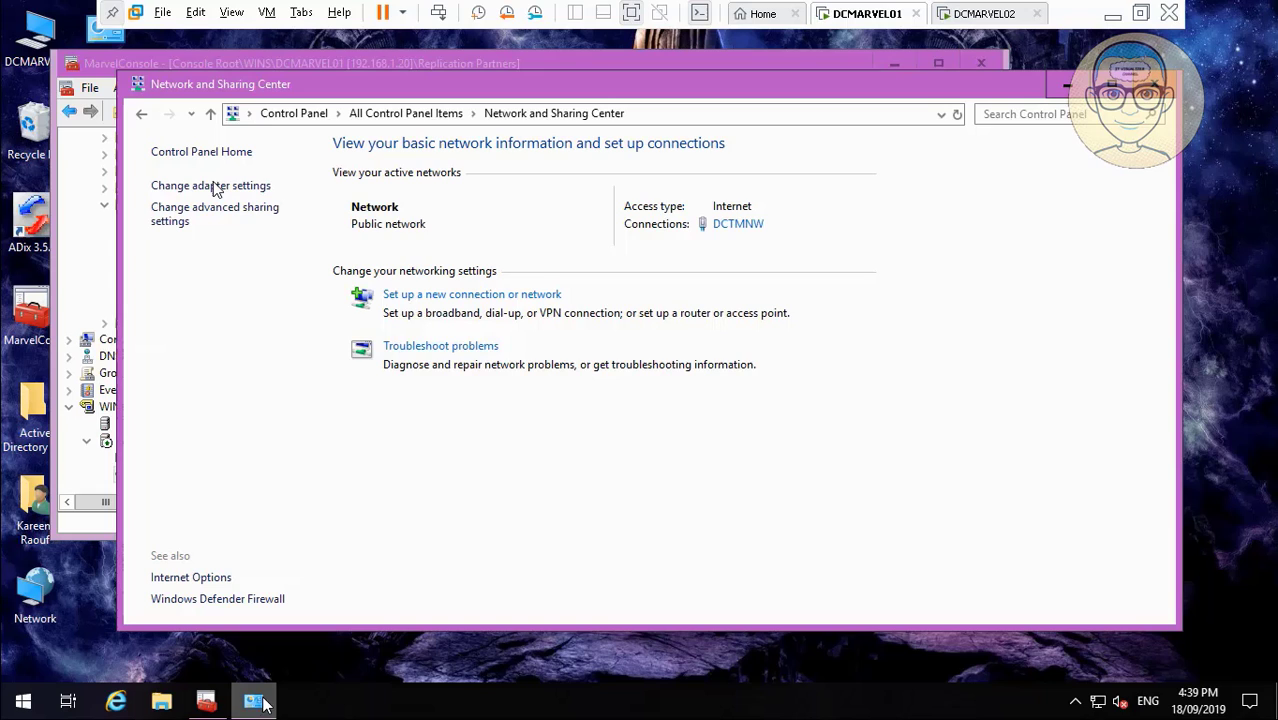
Open the DCTMNW adapter's IPv4 properties and enter '192 . 1' into an address field.
left_click(736, 226)
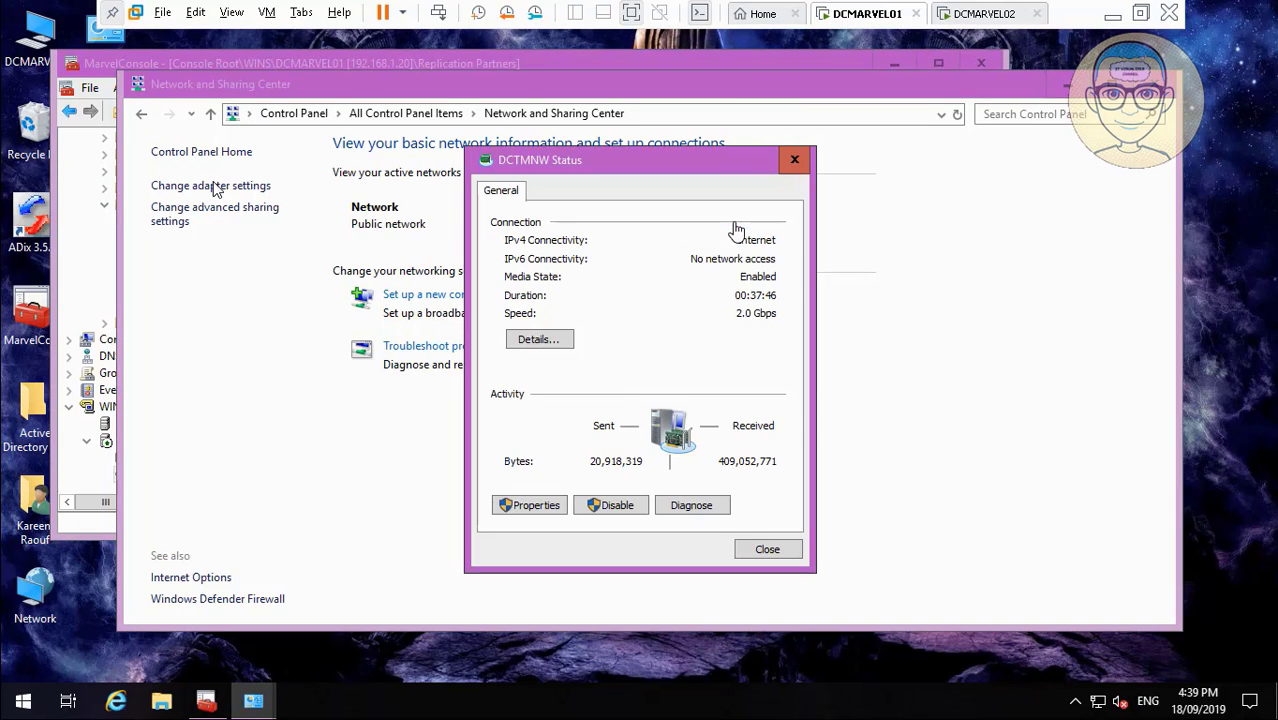
left_click(540, 506)
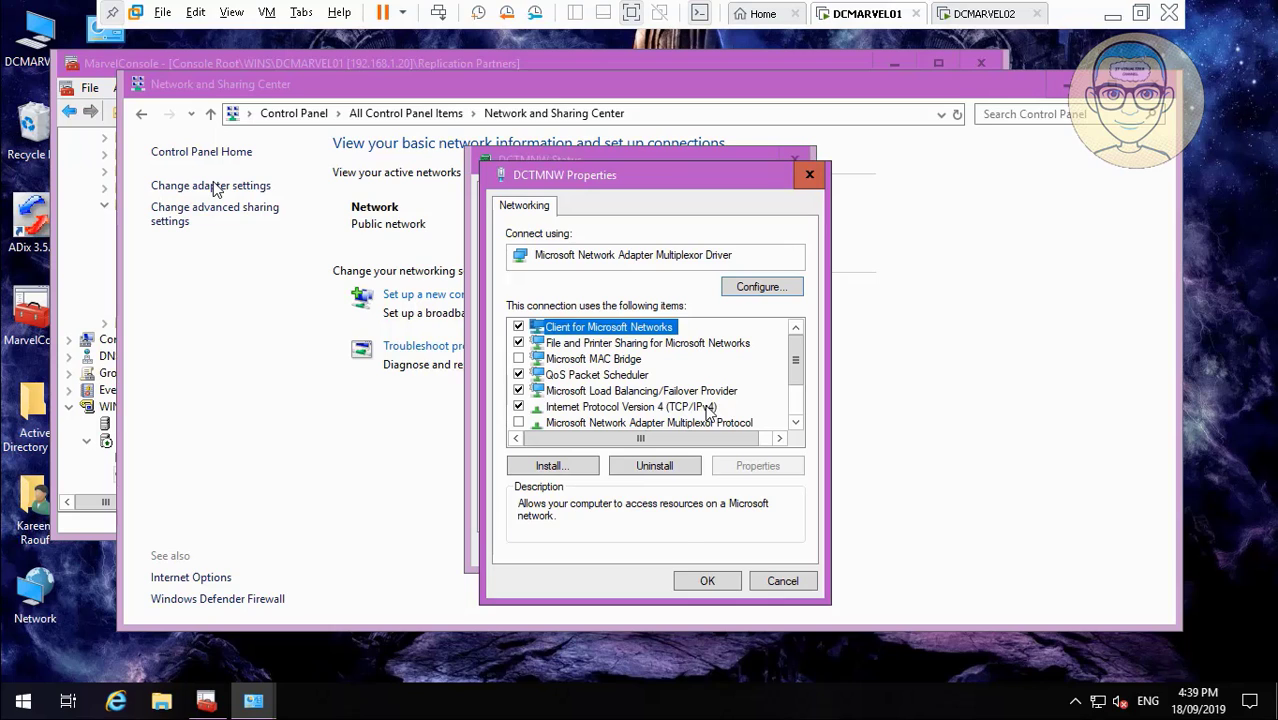
left_click(708, 408)
left_click(755, 466)
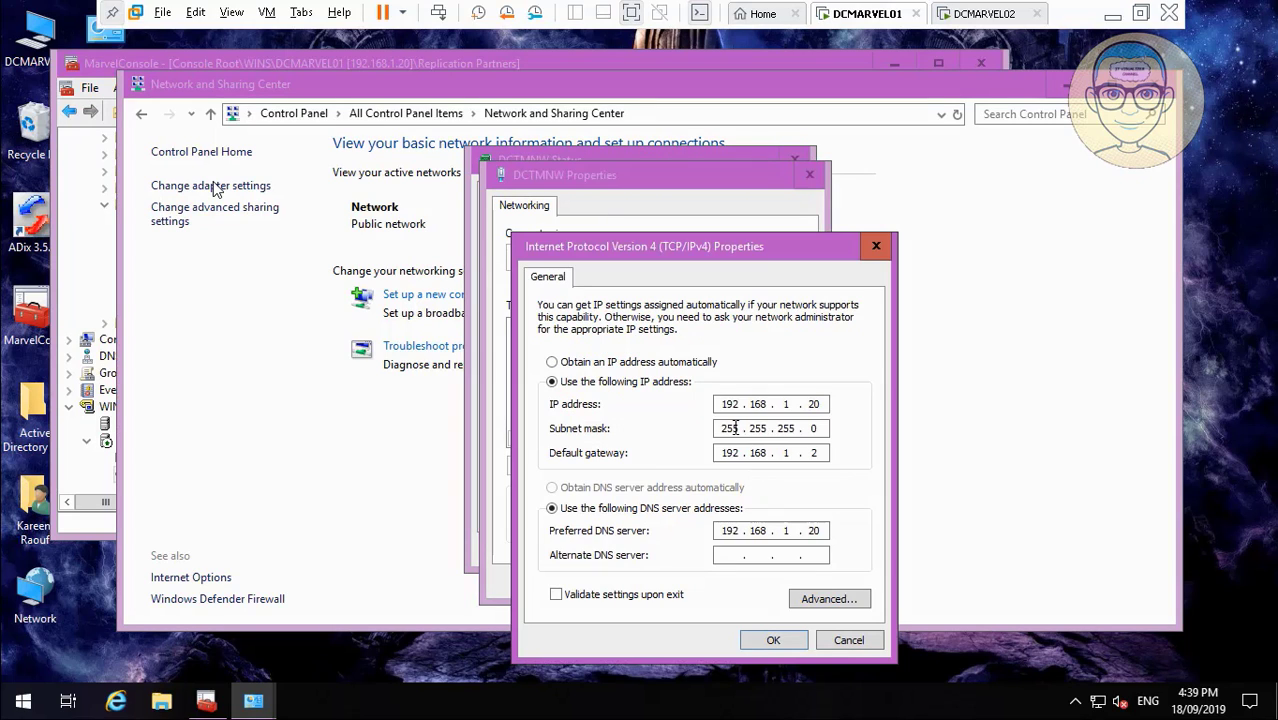
left_click(728, 556)
type("192 . 168 . 1 . 21")
On the WINS tab, enable NetBIOS over TCP/IP, add WINS server 192.168.1.20 and enter 192.168.1.21.
left_click(834, 600)
left_click(624, 262)
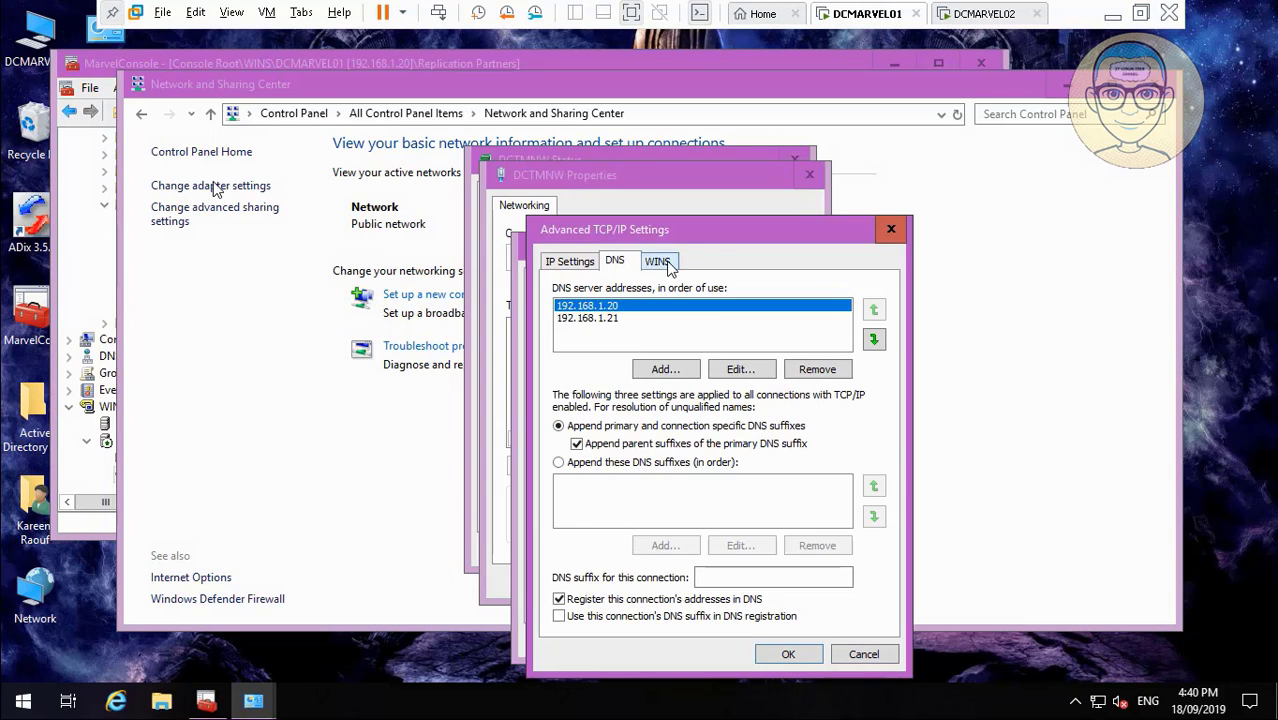
left_click(667, 263)
left_click(600, 558)
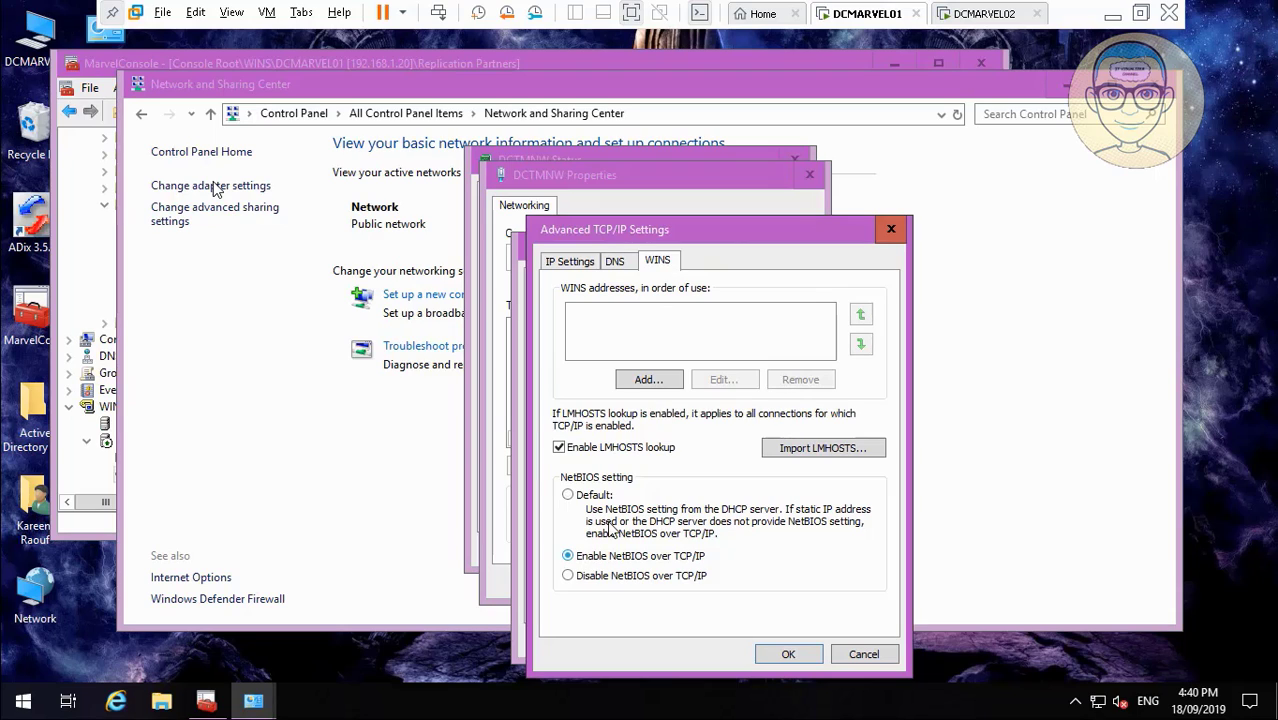
left_click(648, 380)
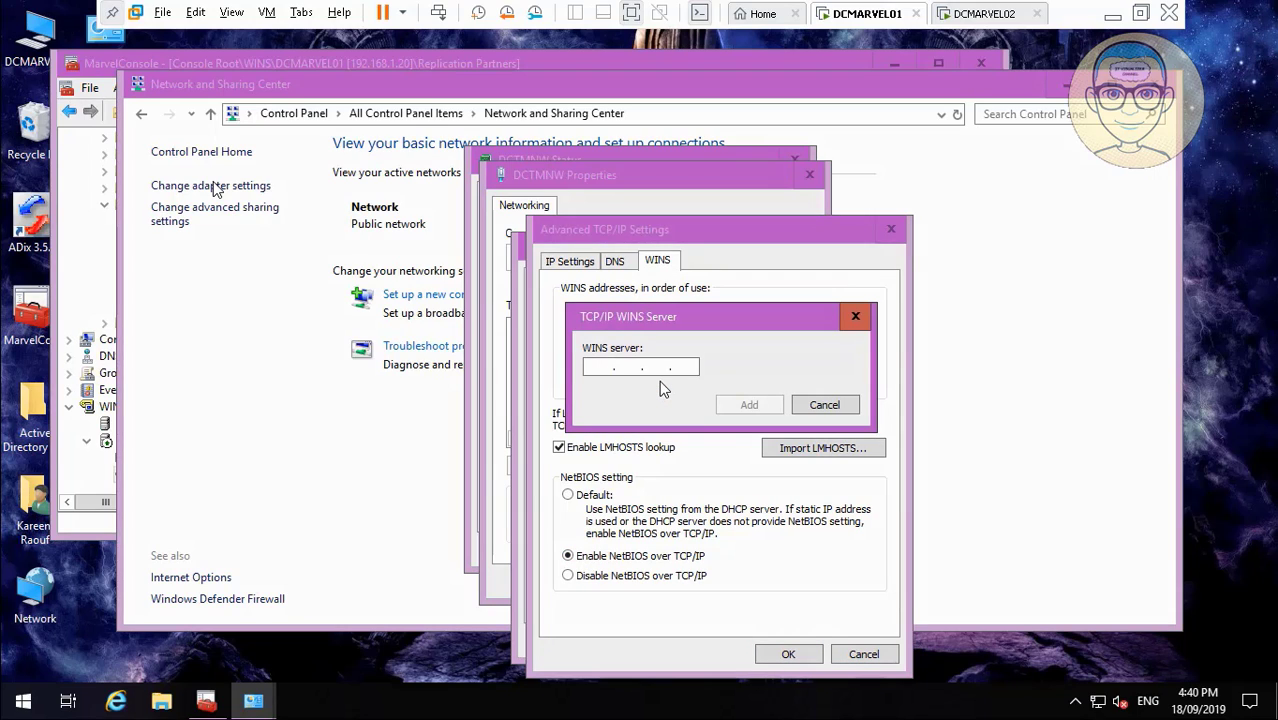
type("192.16")
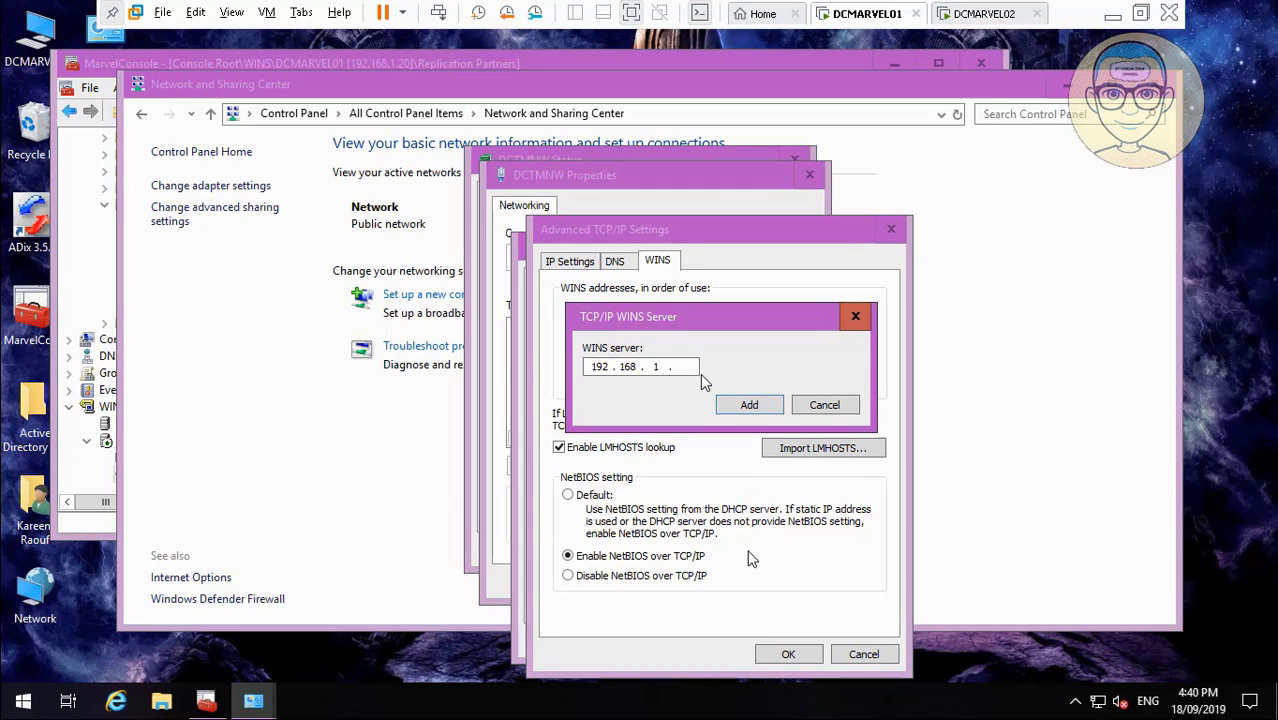
type("8.1.20")
left_click(747, 404)
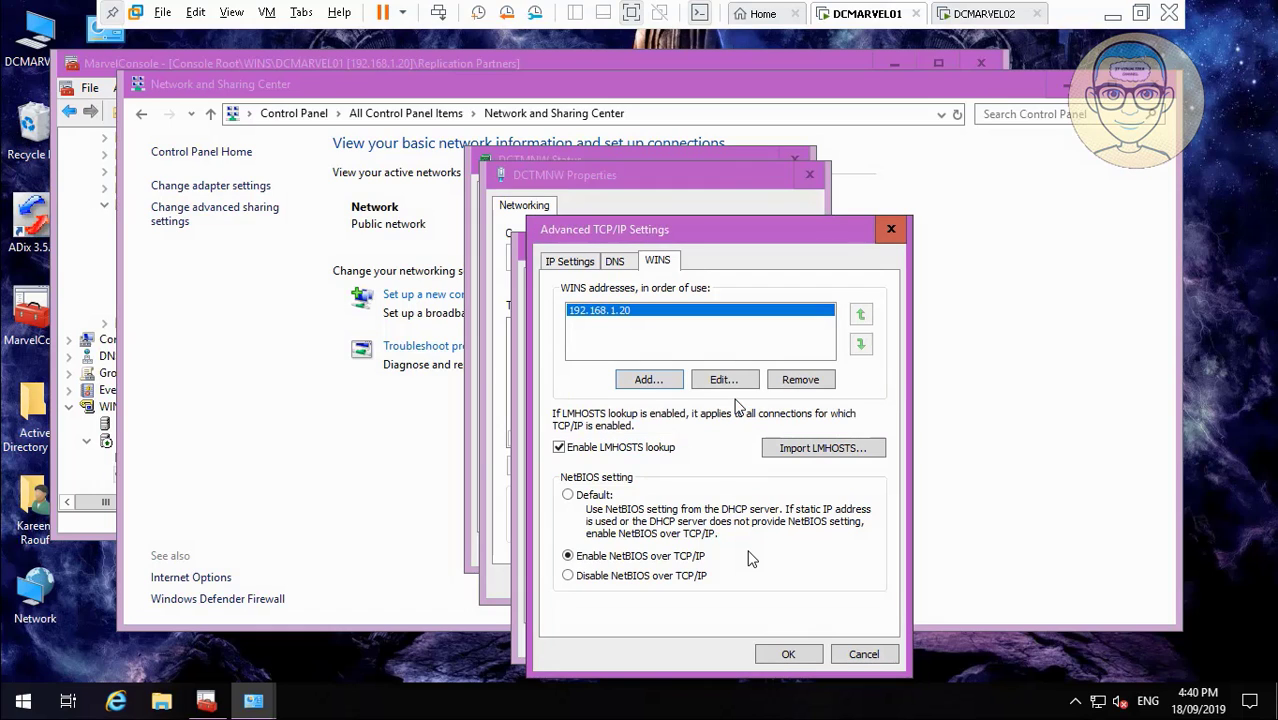
left_click(668, 379)
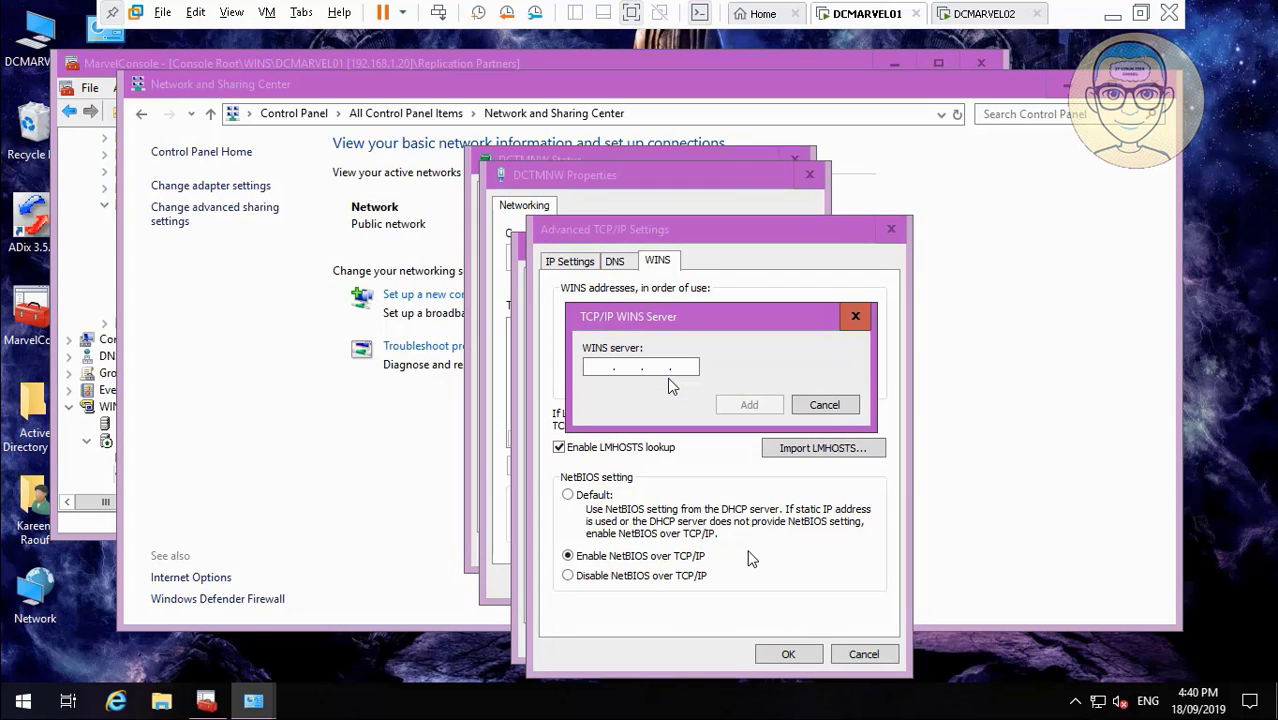
type("192.")
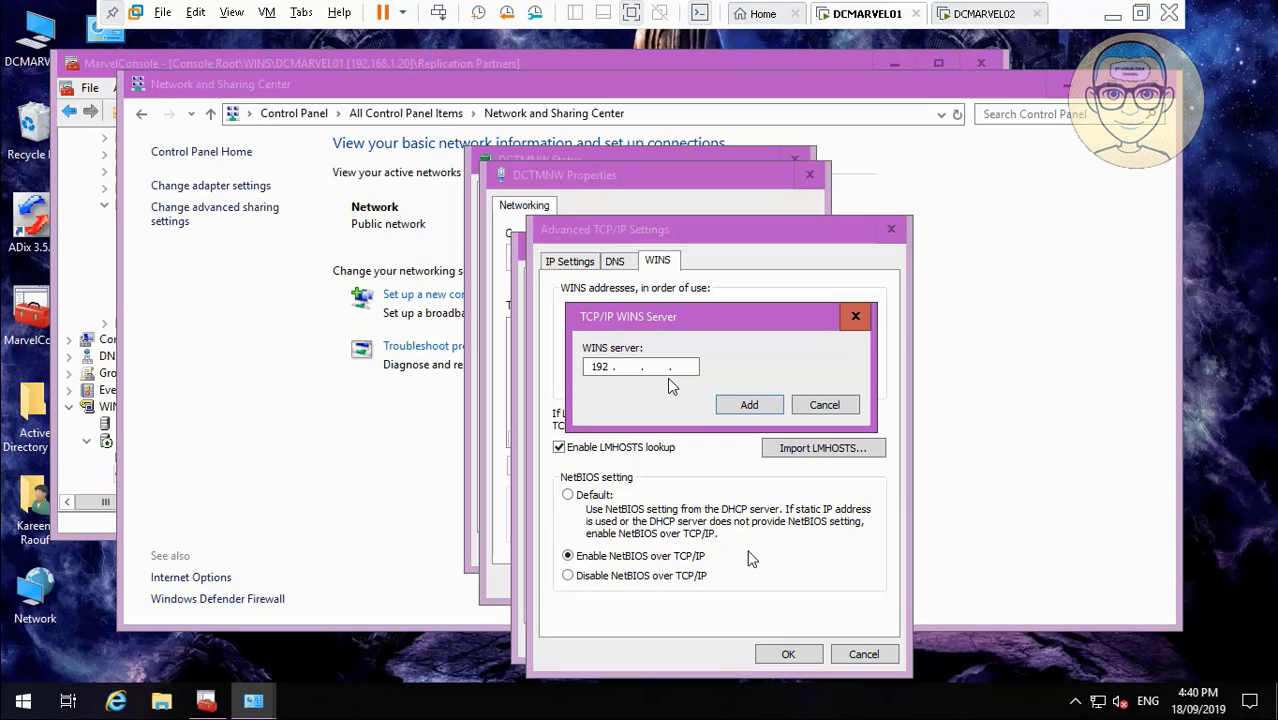
type("168.1.21")
Add 192.168.1.21 as the second WINS server, then pause the video and leave full screen.
left_click(738, 402)
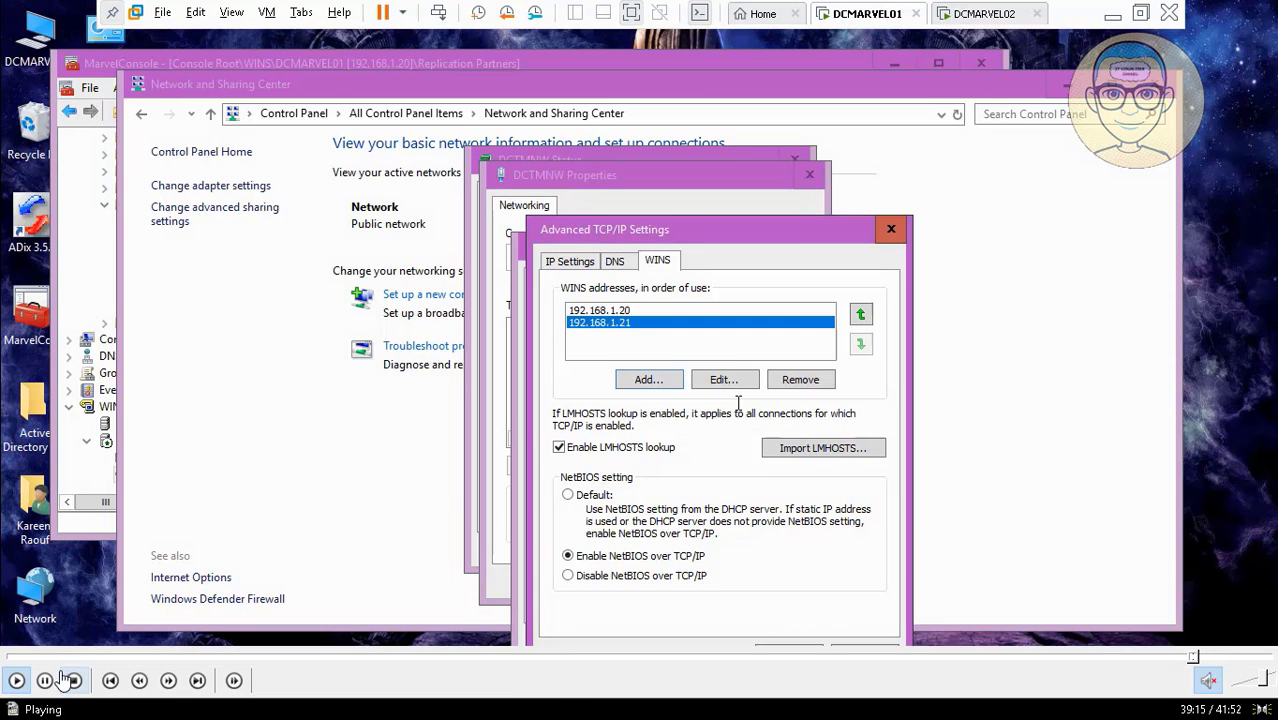
left_click(45, 681)
double_click(215, 423)
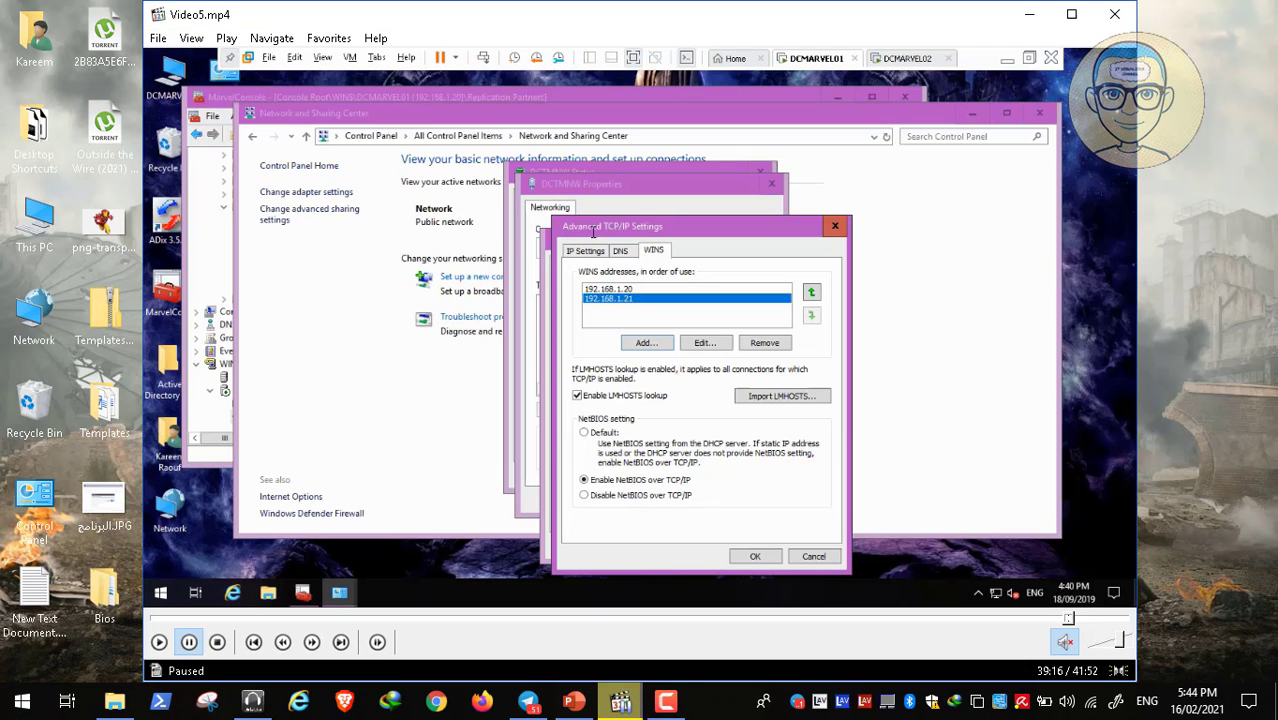
Dismiss the screen recorder panel and notifications, return to full screen and resume playback.
left_click(664, 700)
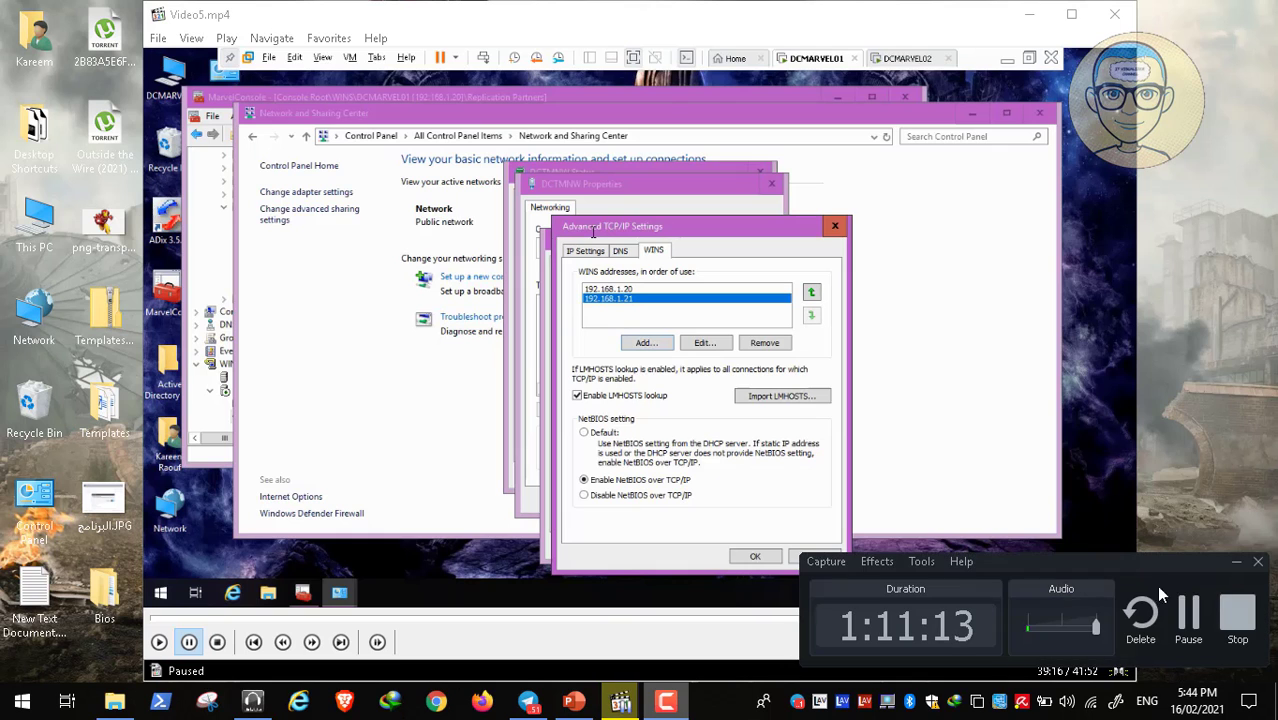
left_click(1187, 614)
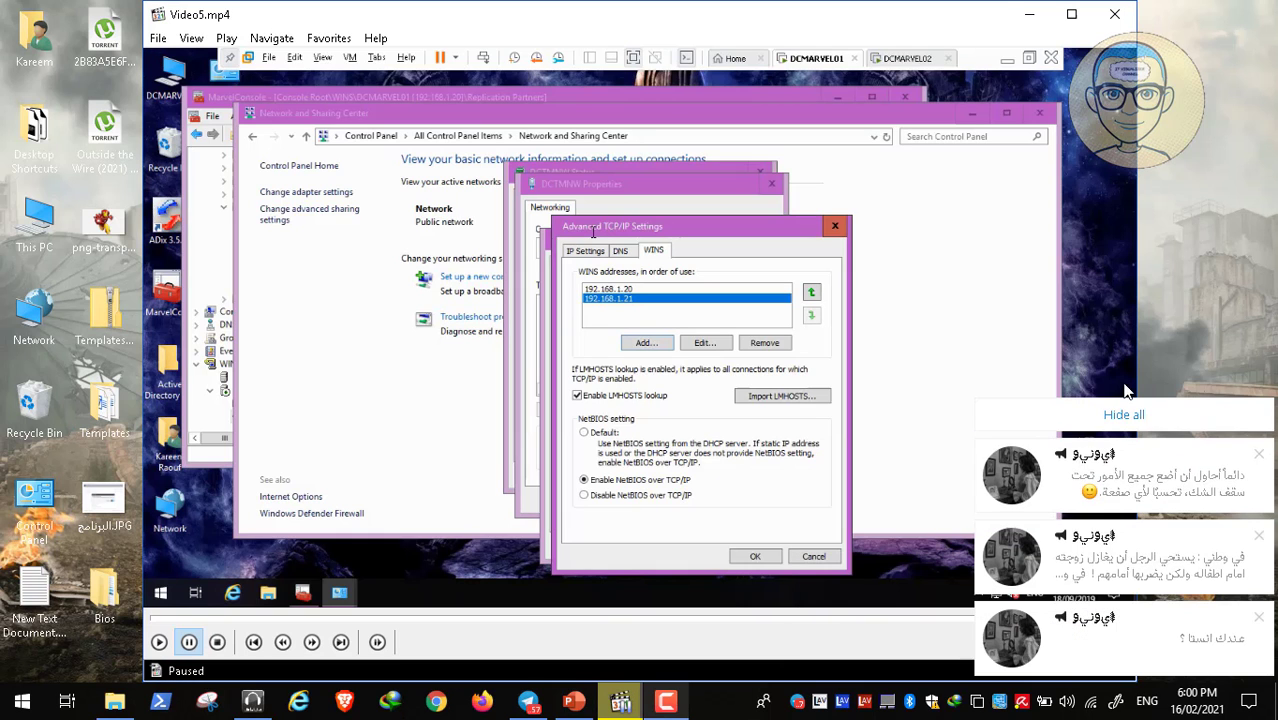
left_click(1124, 414)
double_click(442, 308)
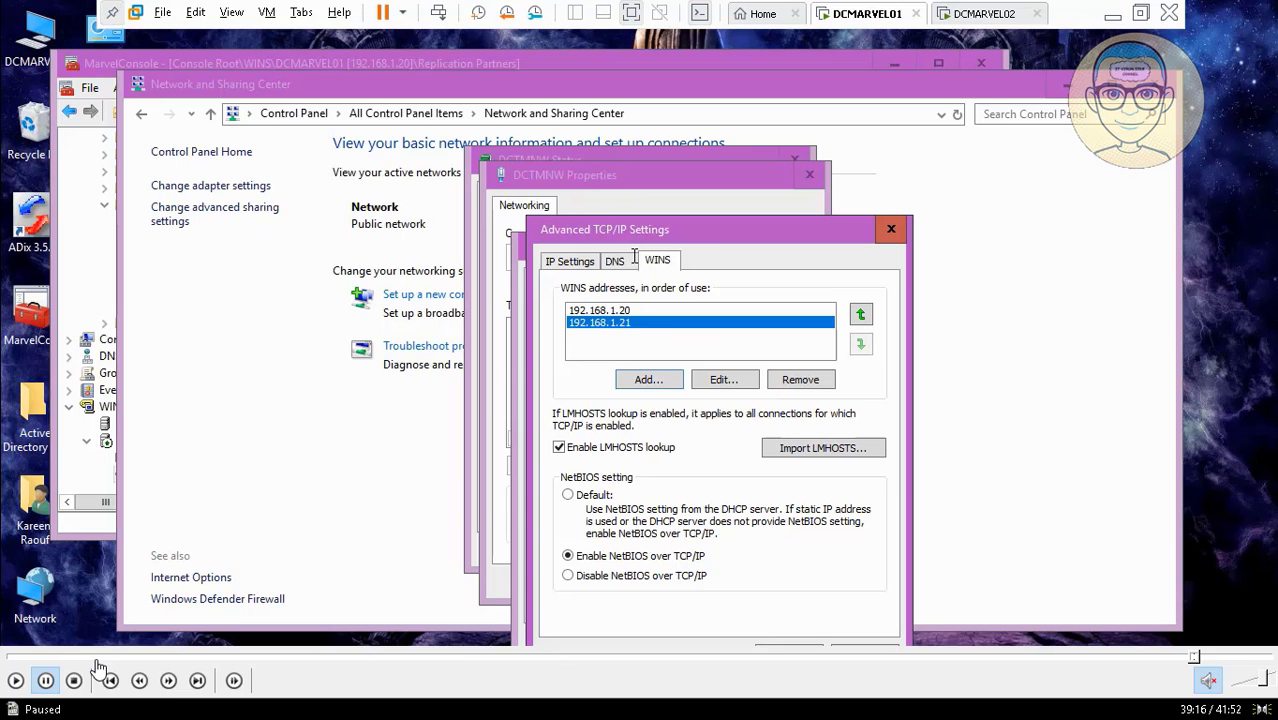
left_click(15, 680)
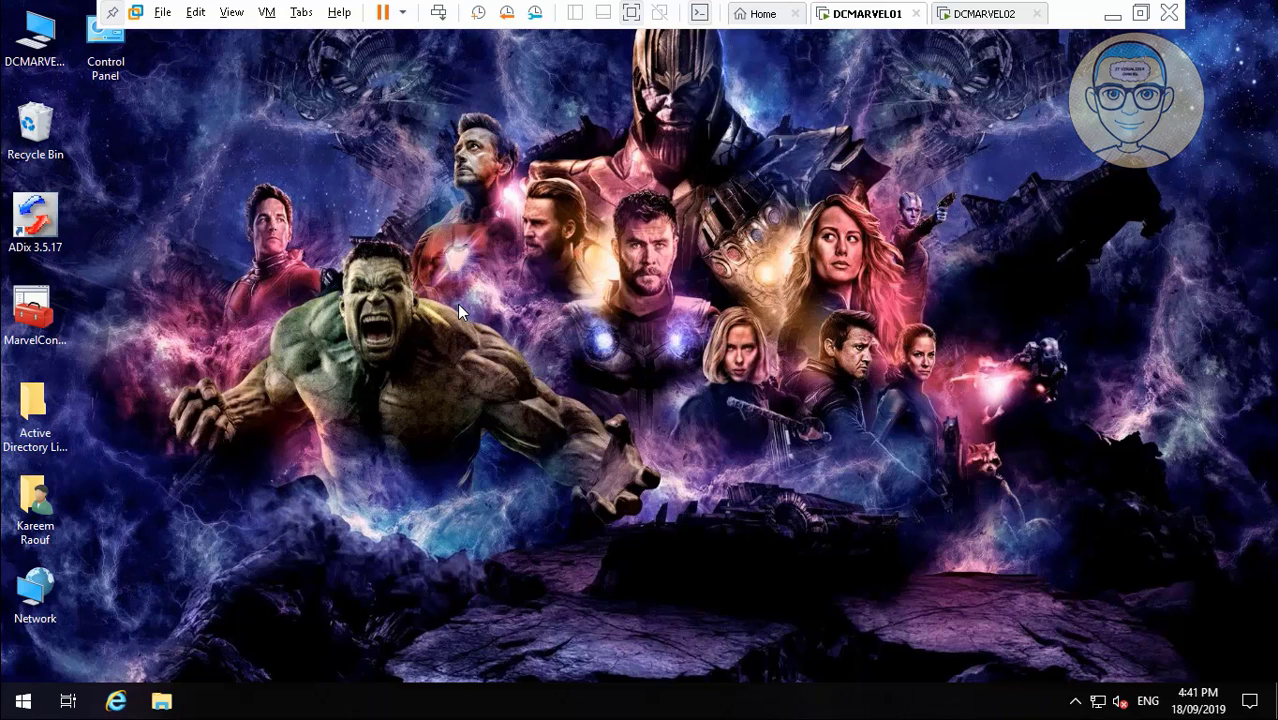
Open Control Panel from DCMARVEL01's Start menu.
left_click(23, 701)
left_click(23, 701)
left_click(23, 701)
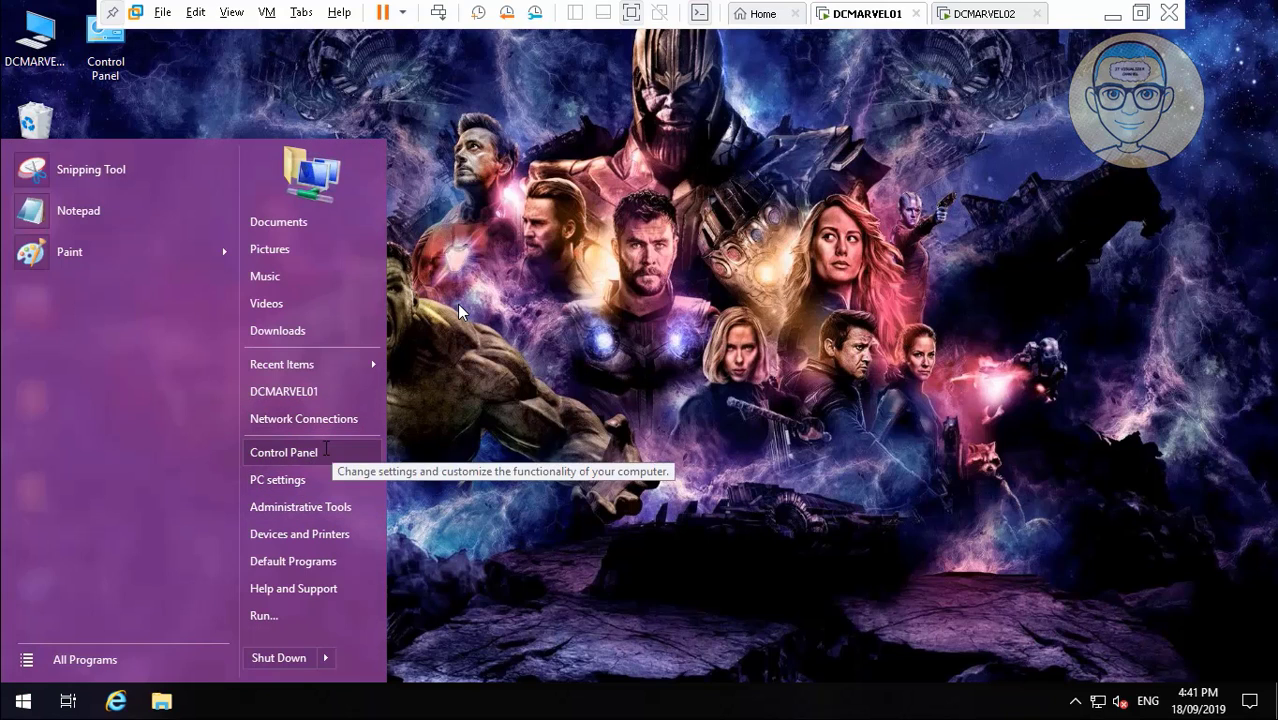
left_click(325, 450)
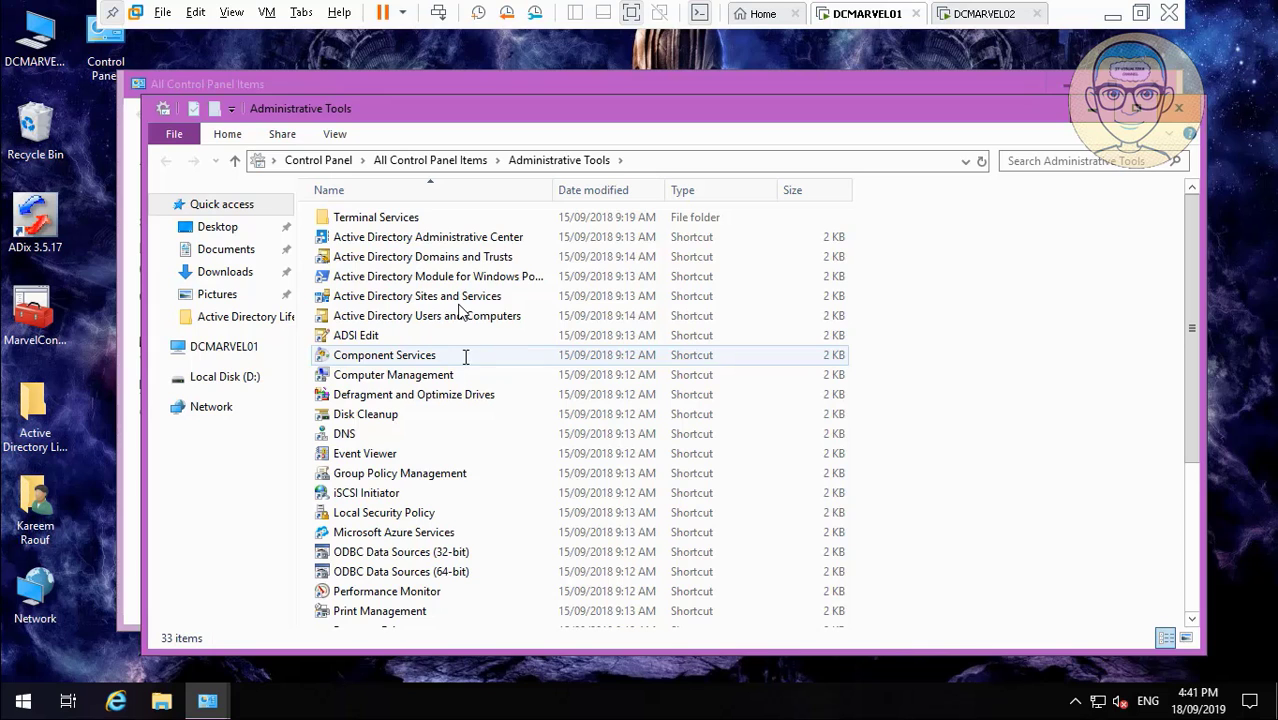
Skip through the video past the Services console and WINS properties to its end.
mouse_move(865, 664)
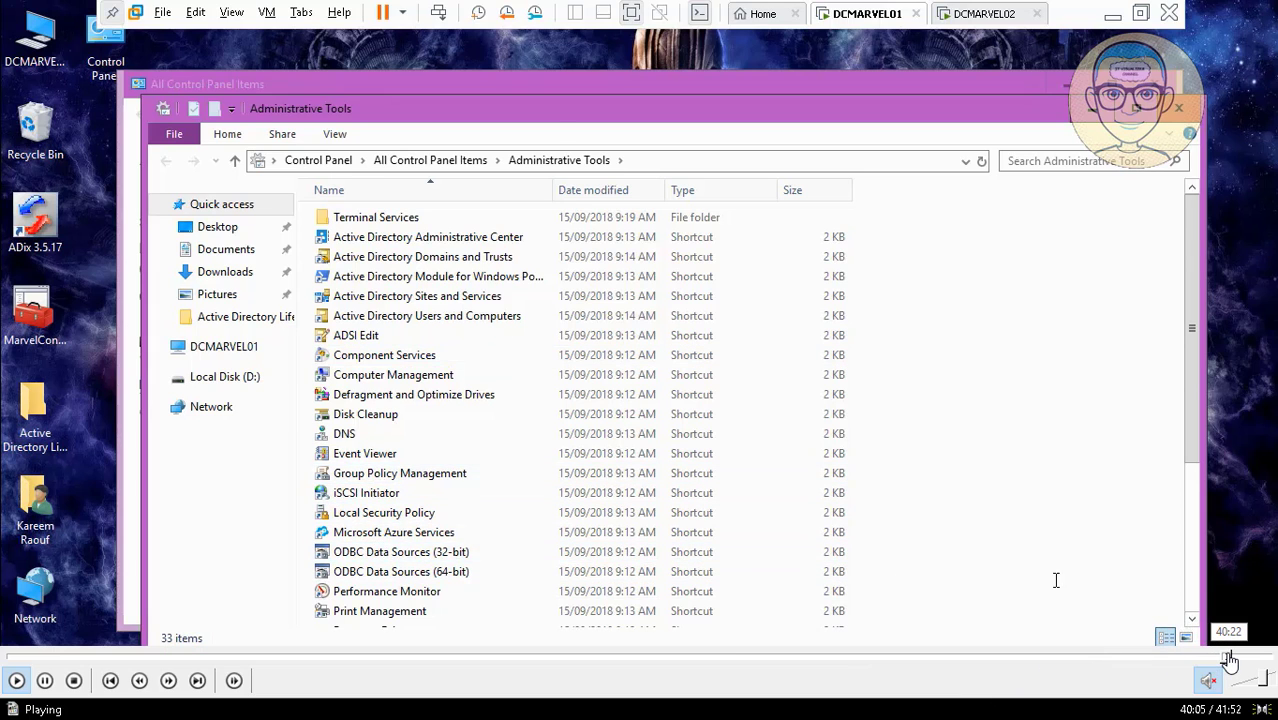
left_click(1227, 659)
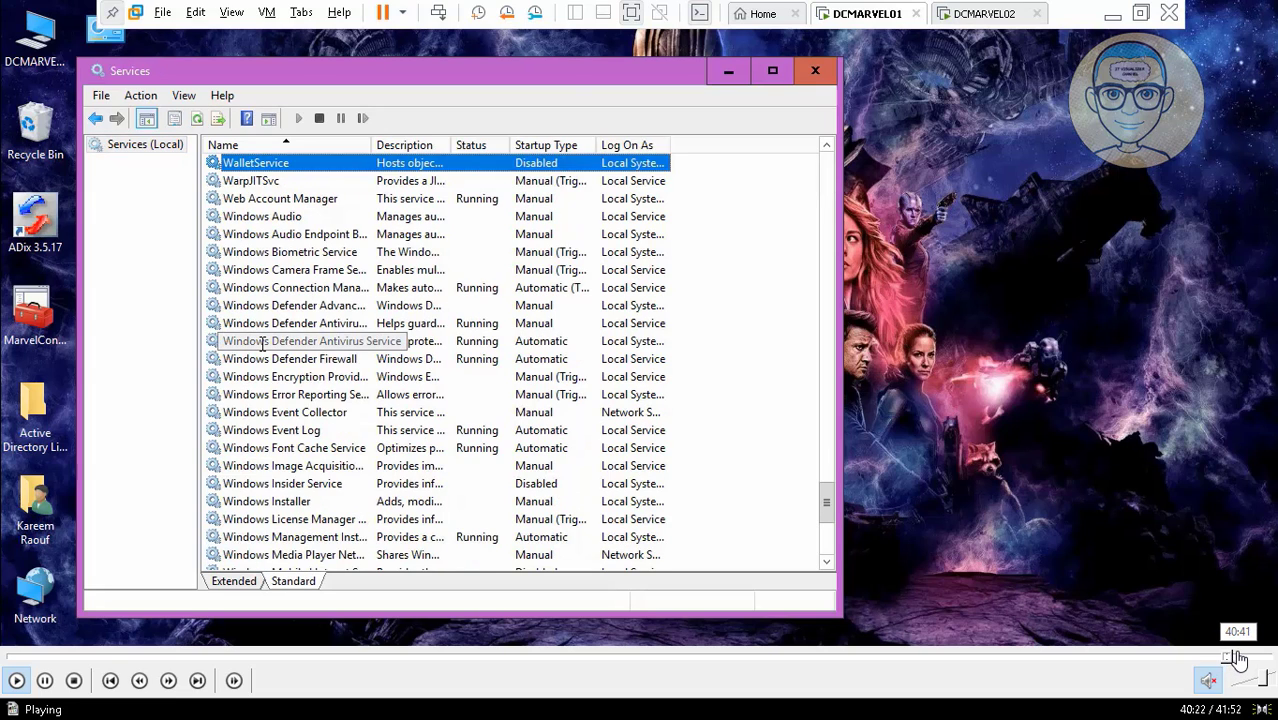
left_click(1238, 659)
left_click(1247, 660)
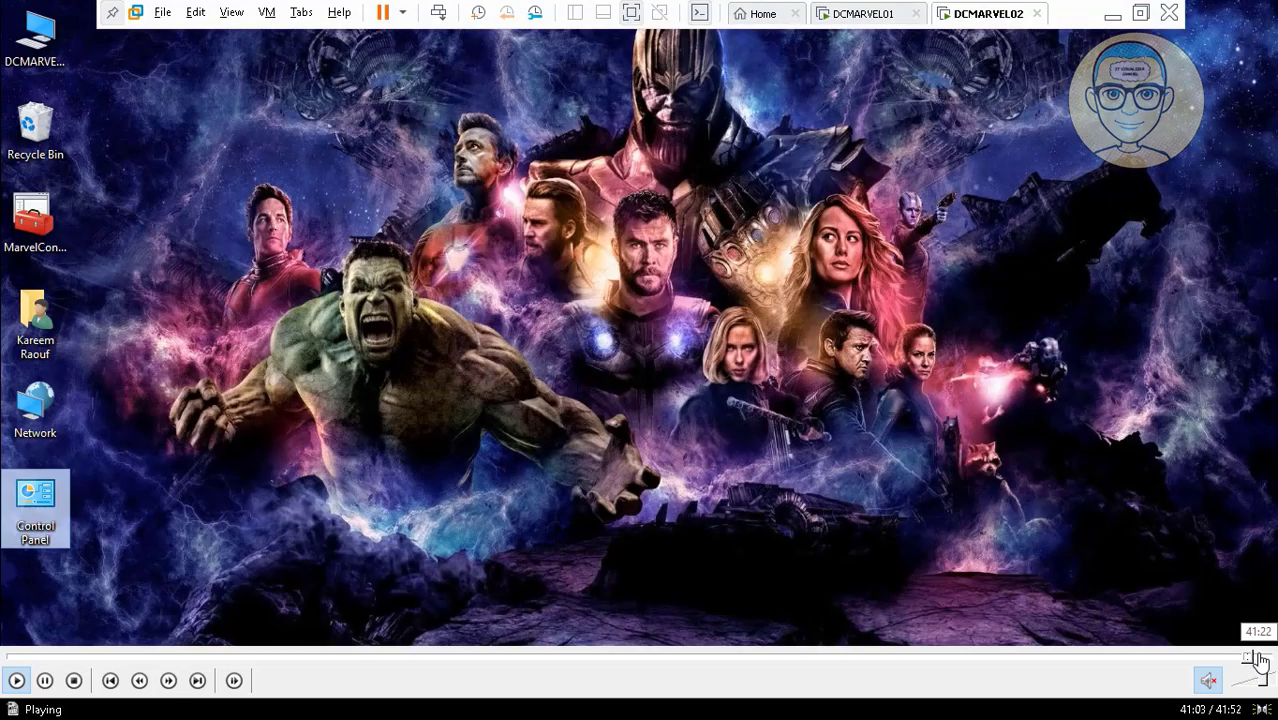
left_click(1260, 660)
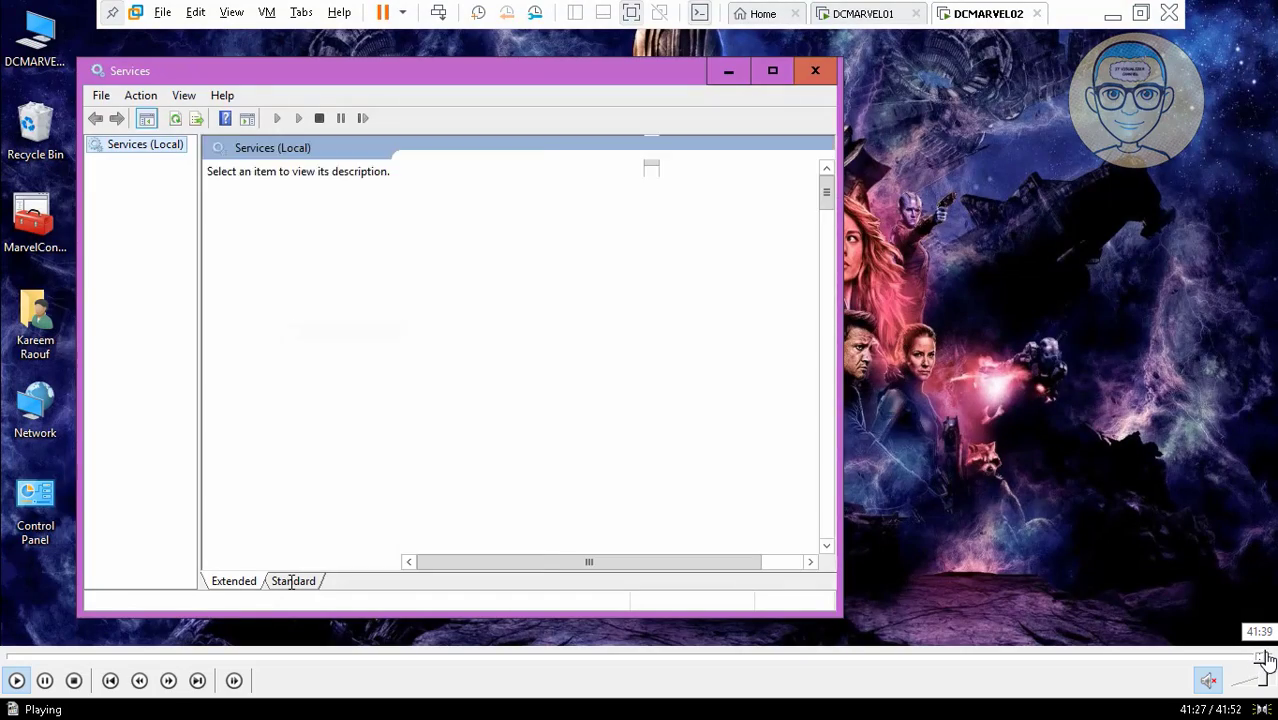
left_click(1262, 660)
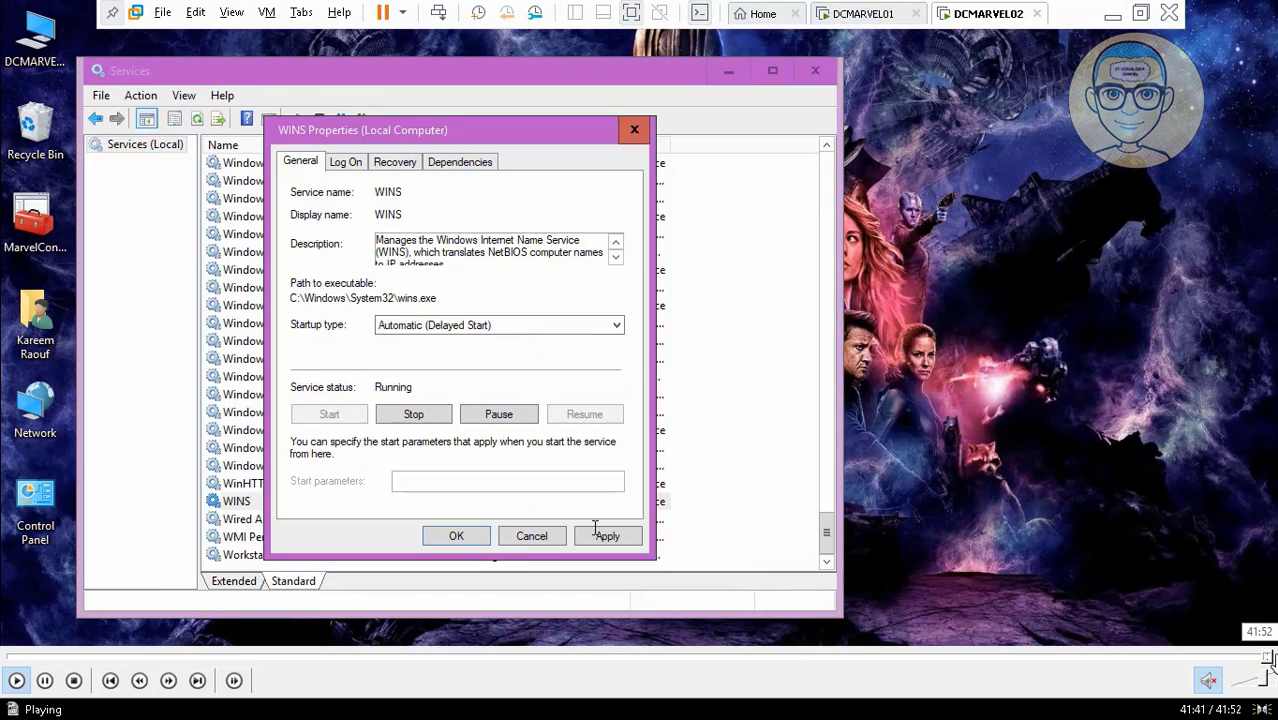
left_click(1269, 660)
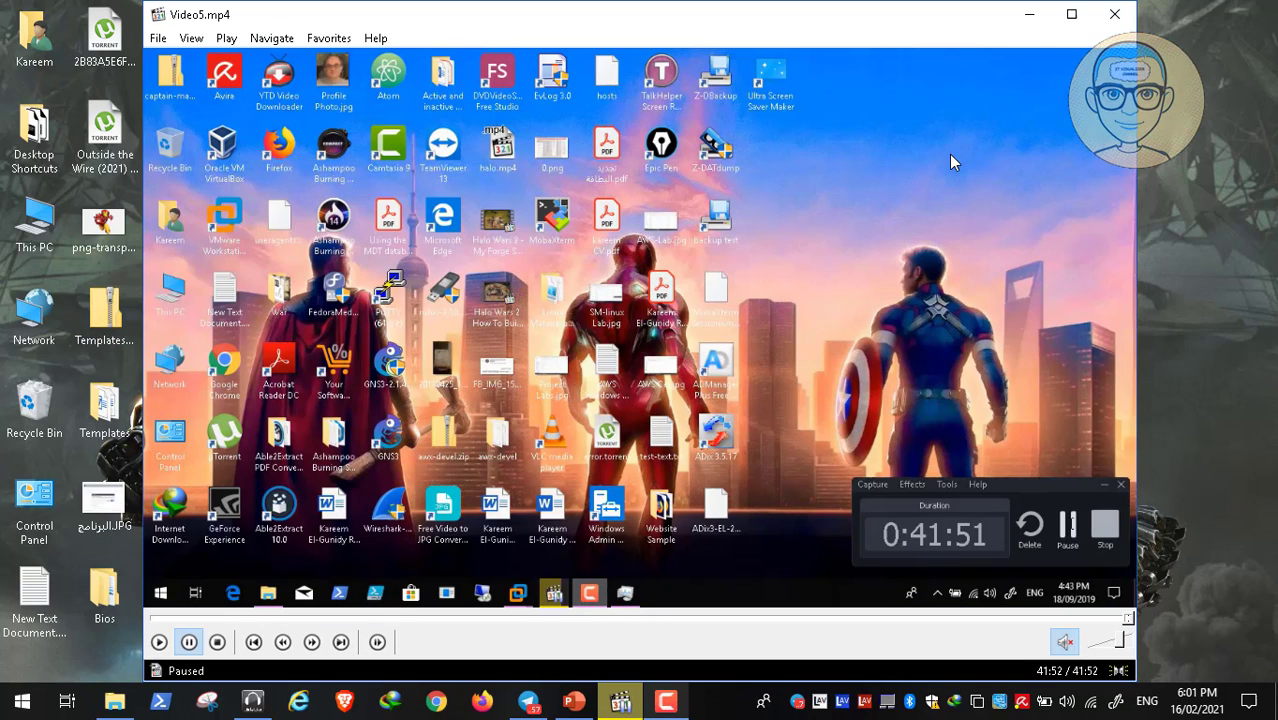